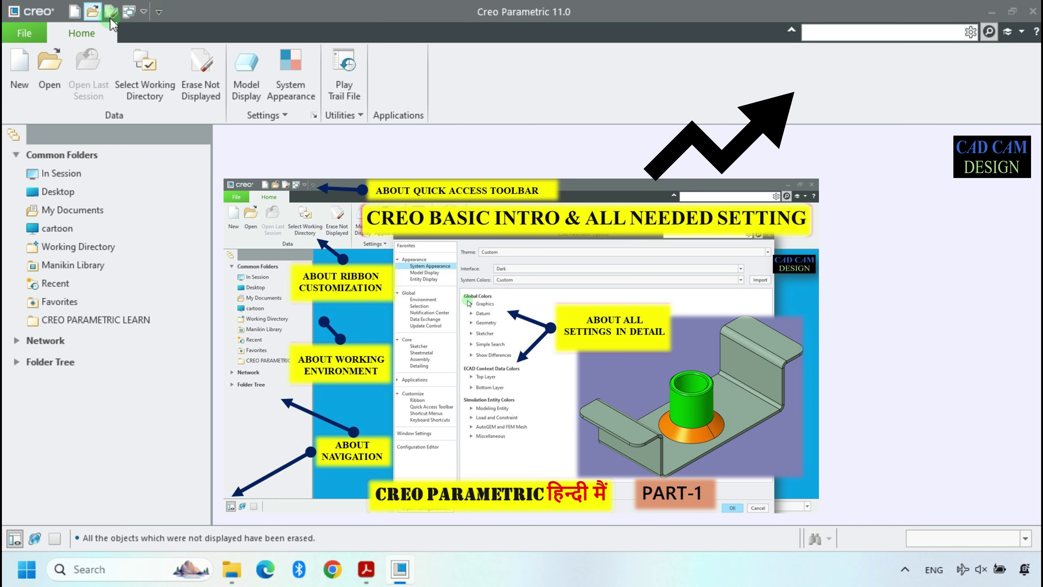
# Erase the undisplayed objects from the session and set the working directory to G:\CREO PARAMETRIC LEARN
pyautogui.click(124, 20)
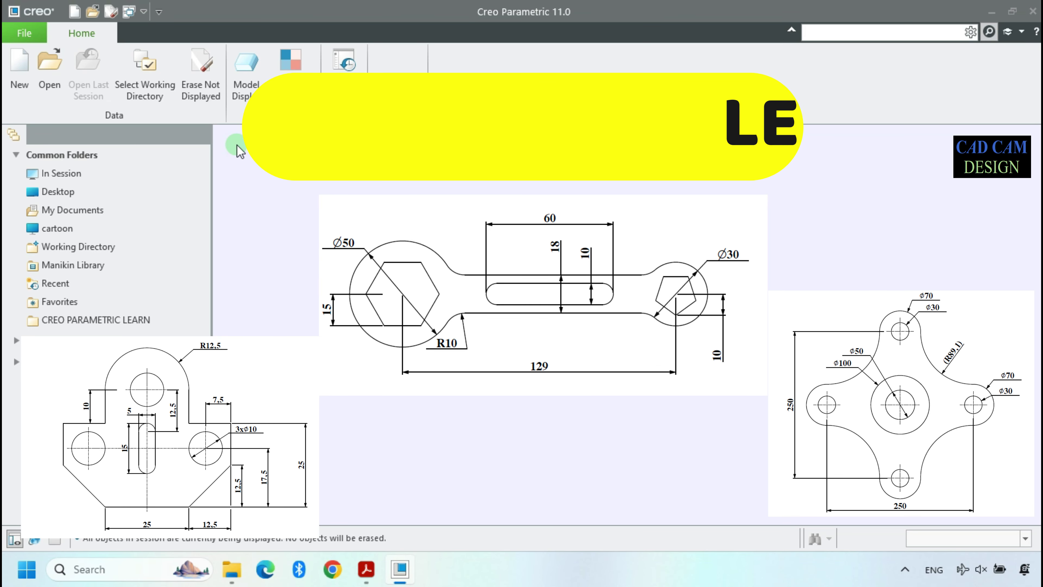
pyautogui.click(196, 84)
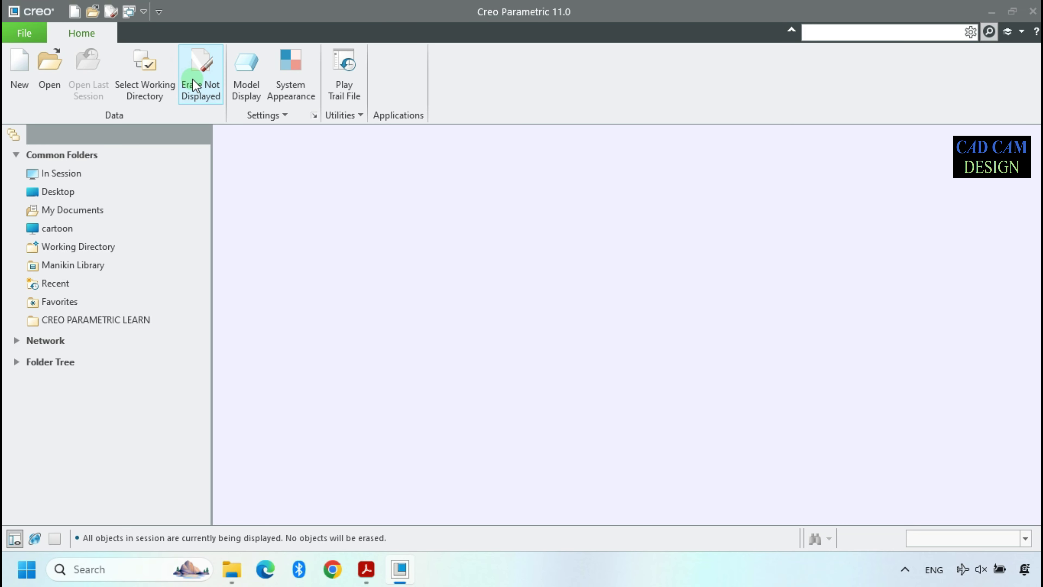
pyautogui.click(167, 82)
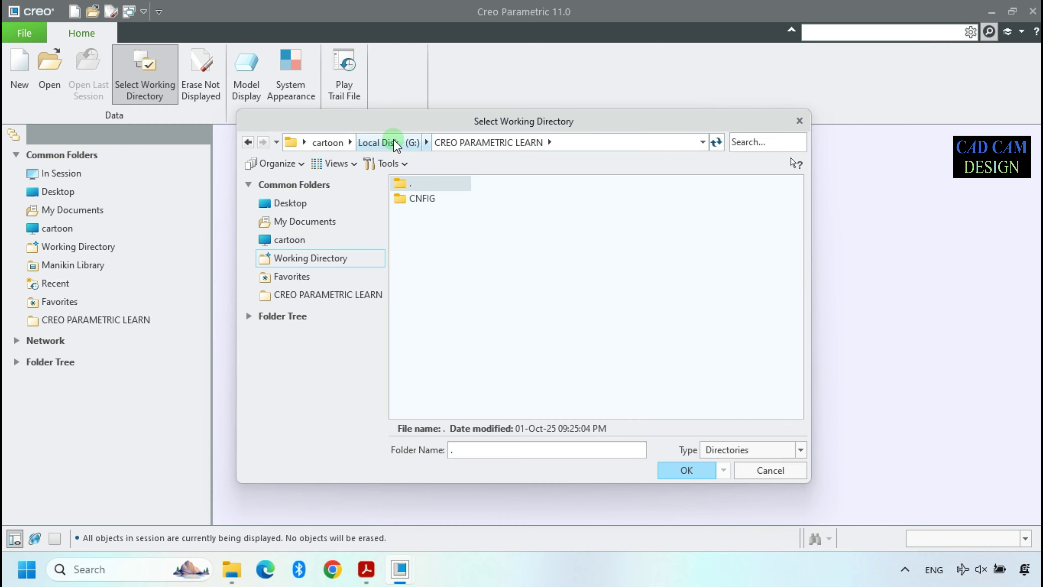
pyautogui.click(689, 472)
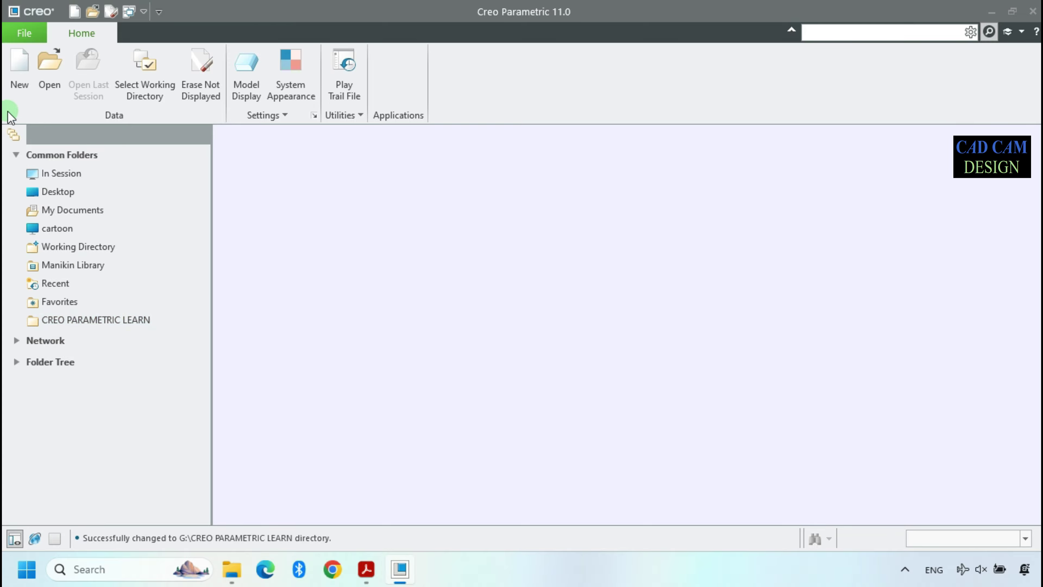
# Check the default length unit option pro_unit_length and its available values in the Configuration Editor
pyautogui.click(21, 36)
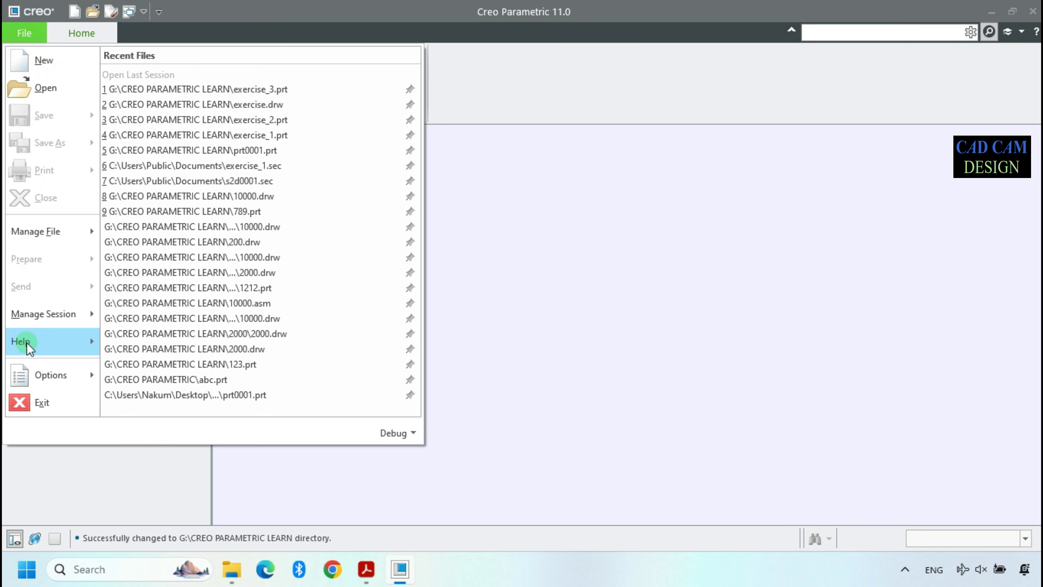
pyautogui.click(86, 374)
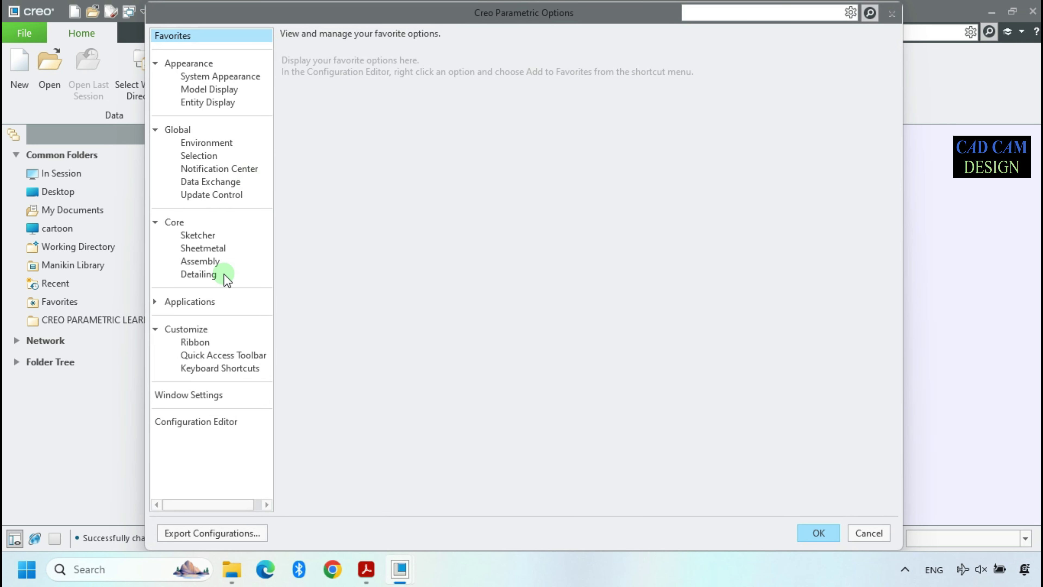
pyautogui.click(202, 422)
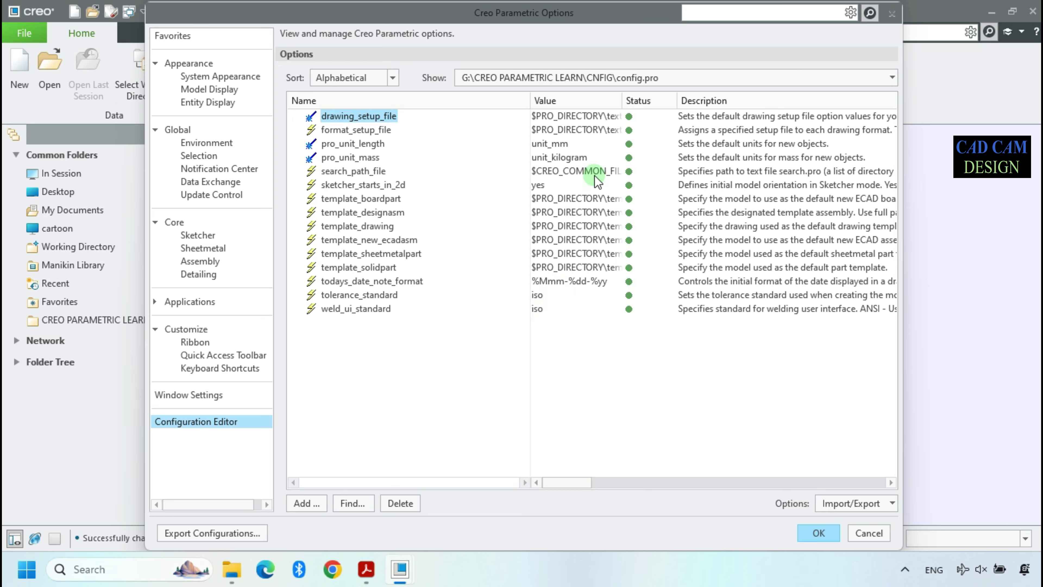
pyautogui.click(563, 145)
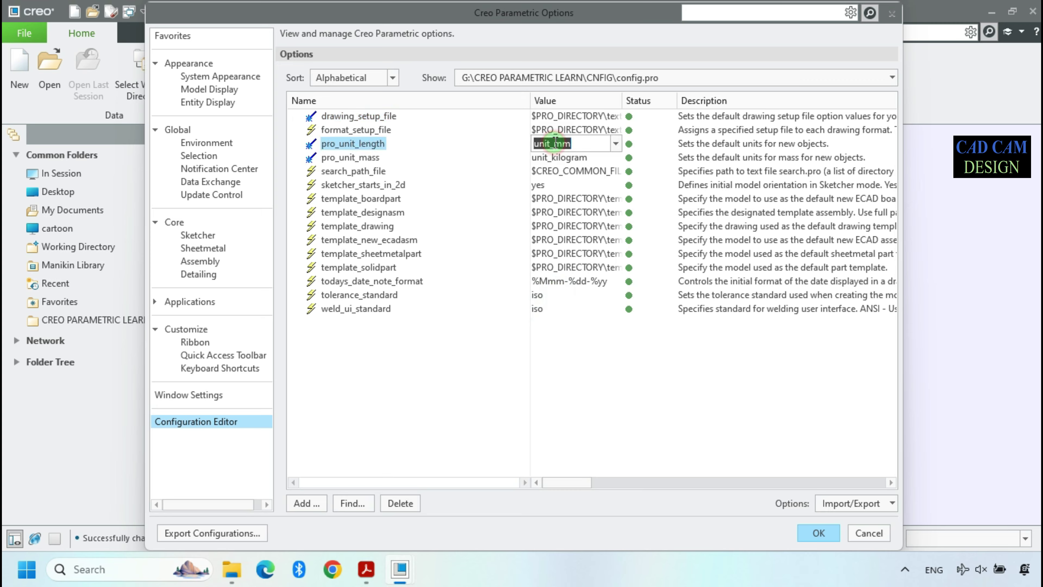
pyautogui.click(616, 143)
pyautogui.click(616, 143)
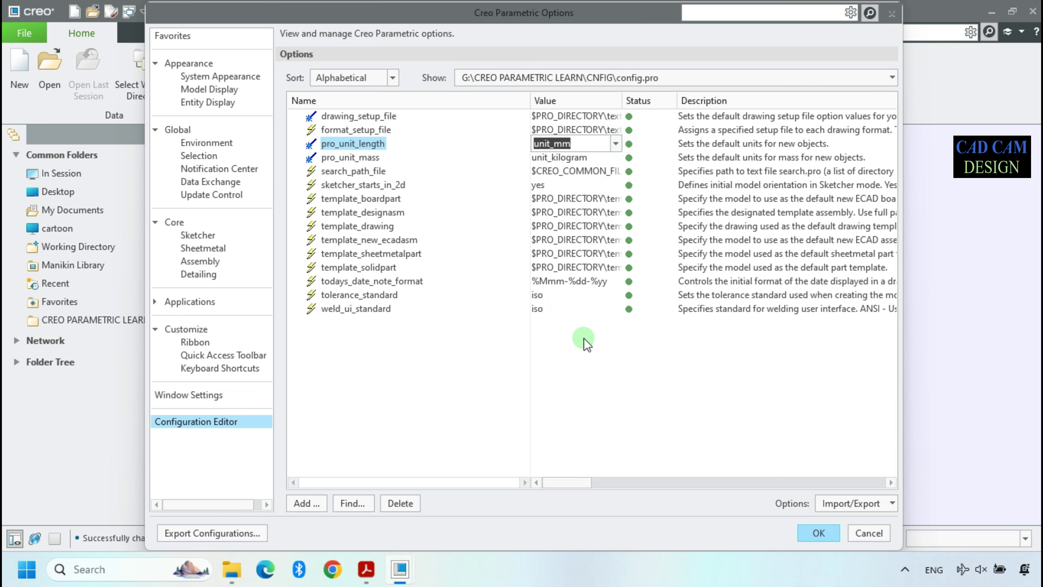
pyautogui.click(819, 533)
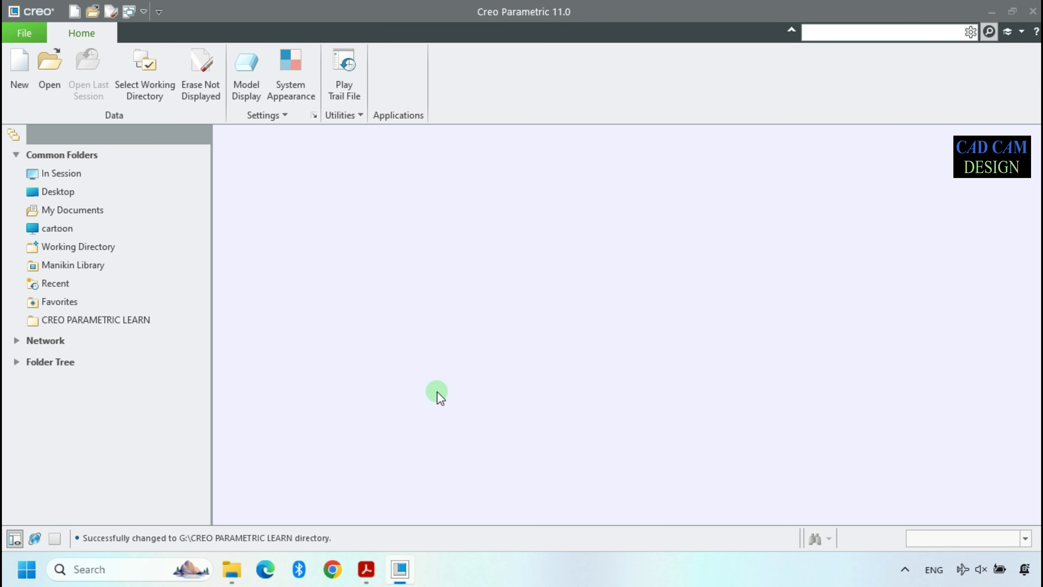
# Try to create a new file of type Sketch with the file name EXERCISE bbm
pyautogui.click(26, 65)
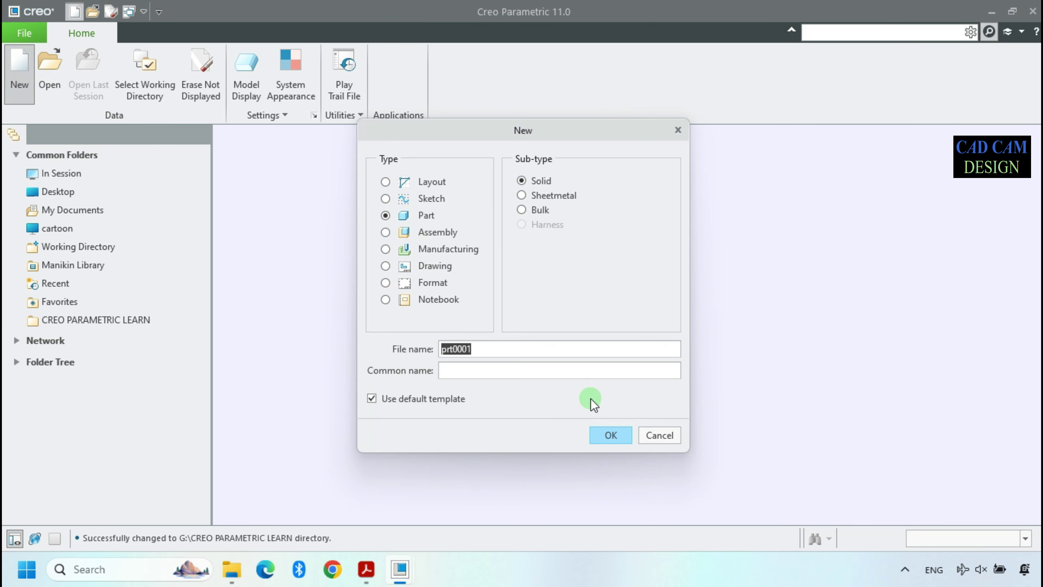
pyautogui.click(659, 435)
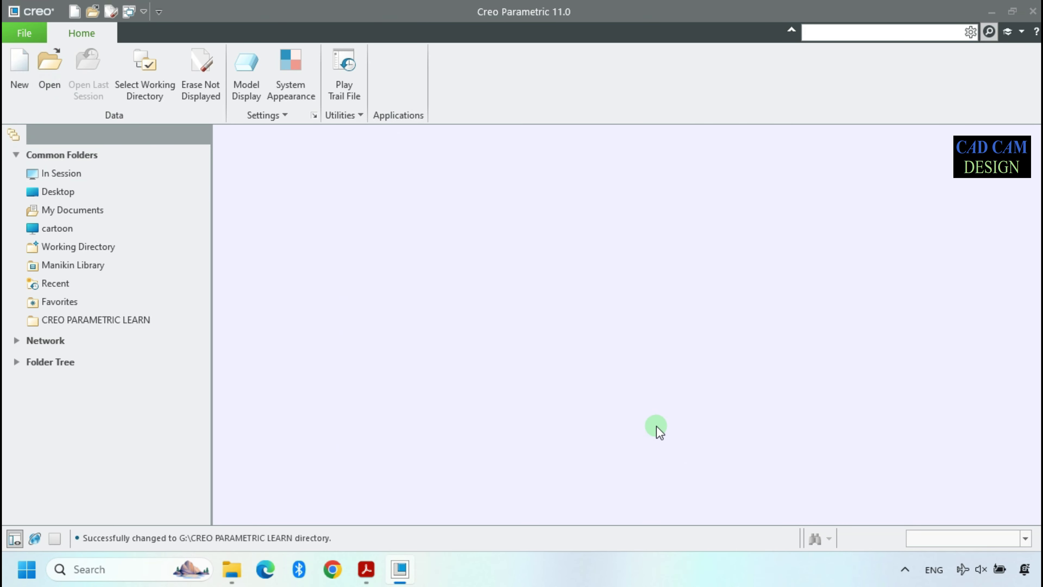
pyautogui.hotkey('ctrl', 'n')
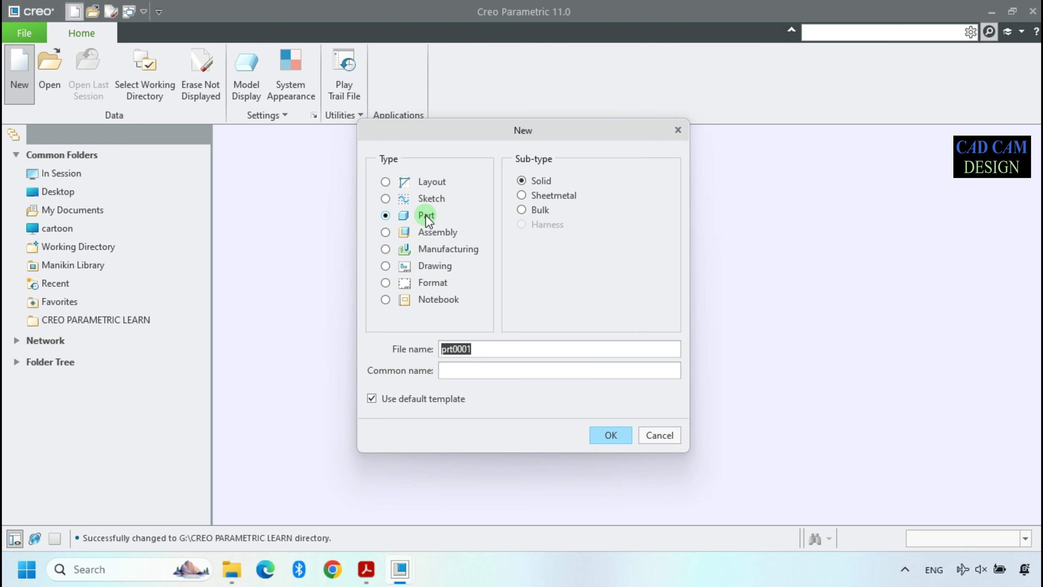
pyautogui.click(429, 200)
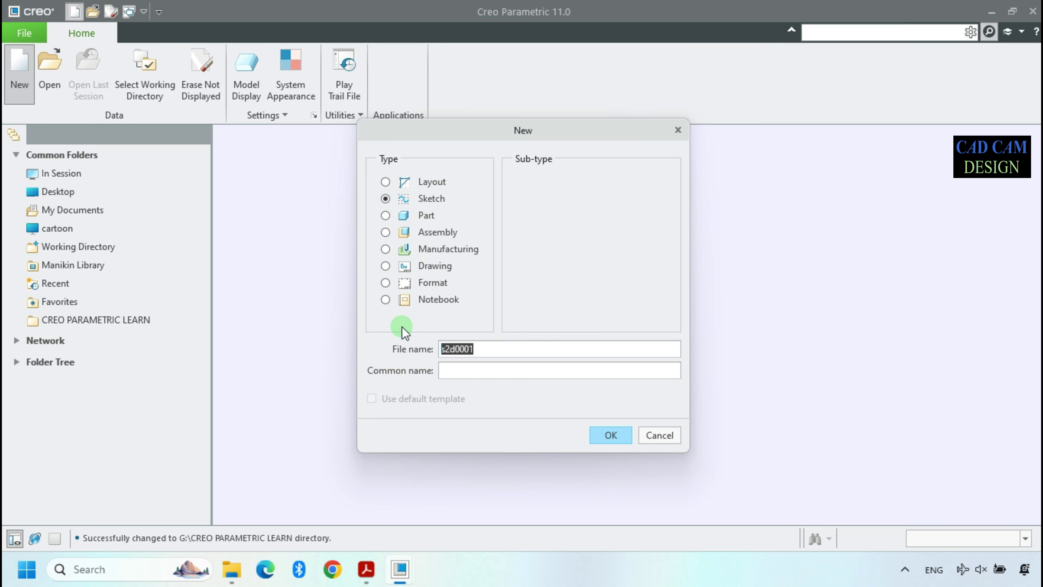
pyautogui.write('EXERCISE bbm')
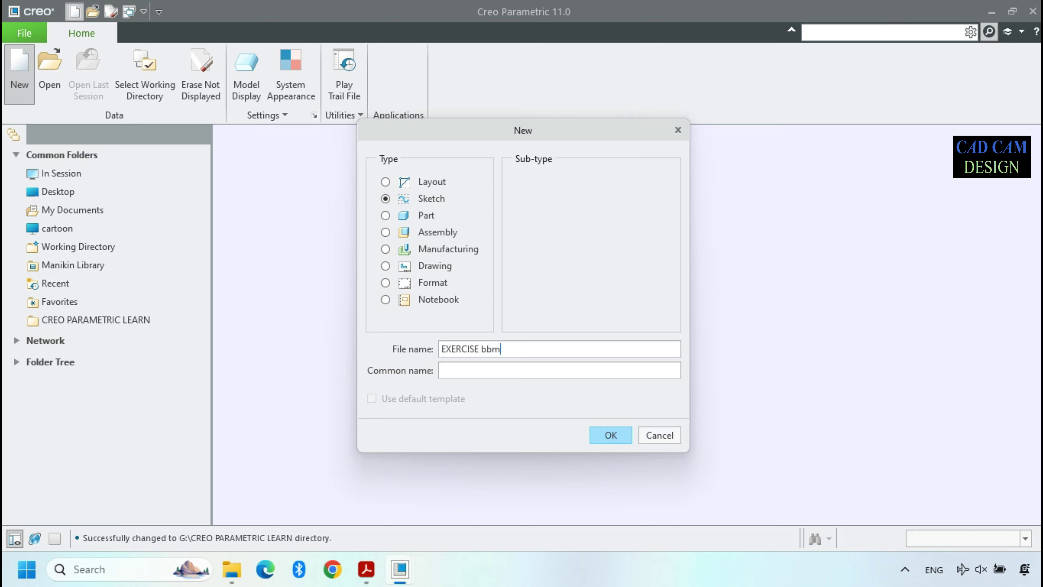
pyautogui.click(614, 425)
pyautogui.click(621, 438)
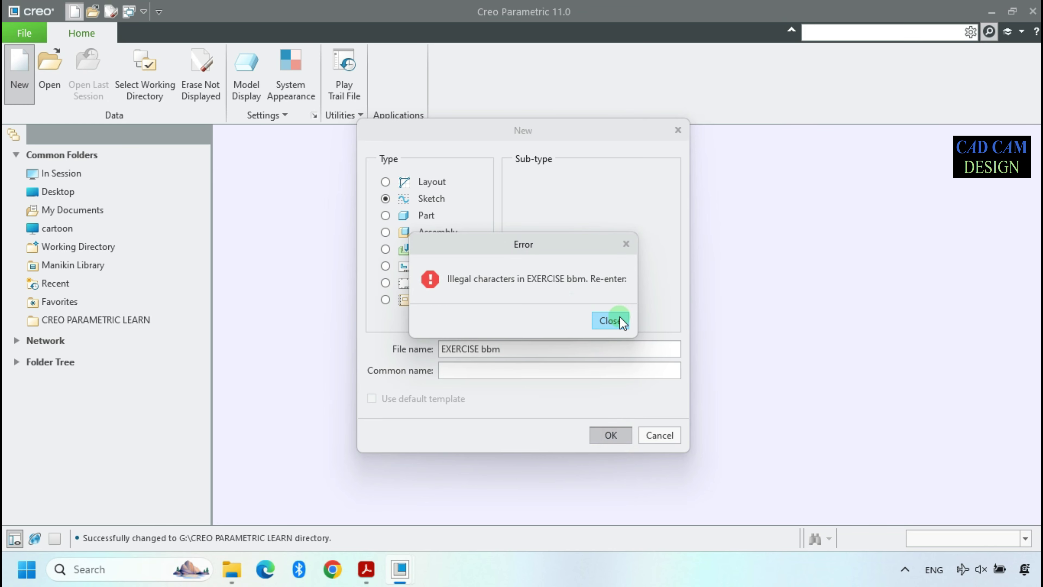
# Correct the new sketch's file name to EXERCISE_123 and create the file
pyautogui.click(613, 321)
pyautogui.click(484, 345)
pyautogui.doubleClick(484, 347)
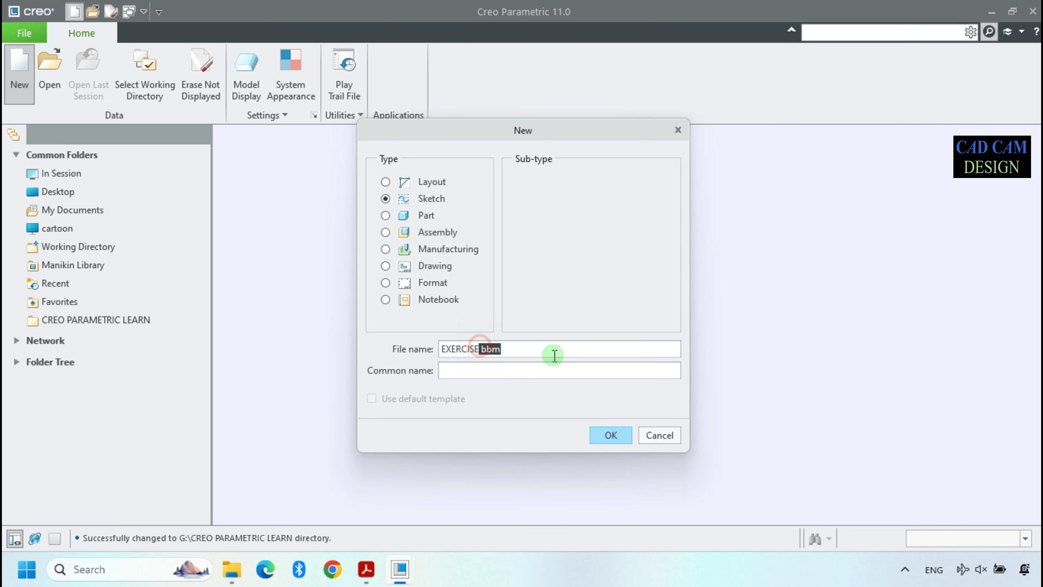
pyautogui.write('_')
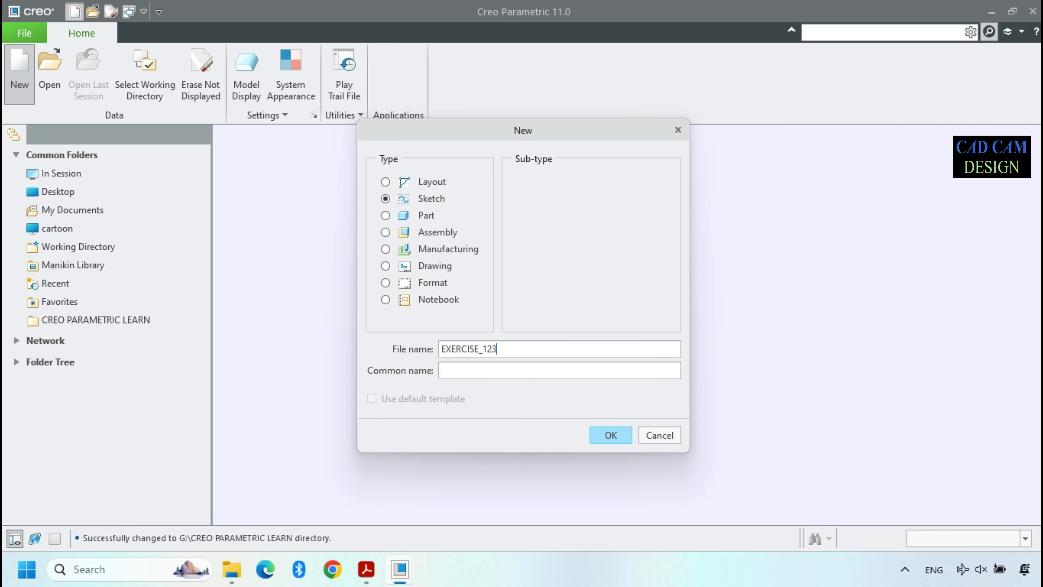
pyautogui.click(619, 436)
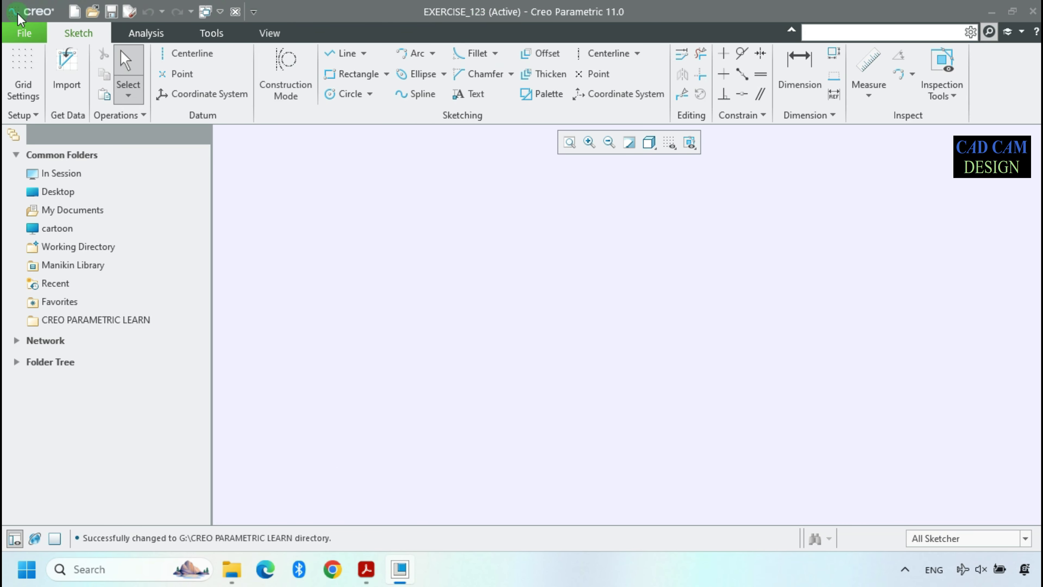
# Rename the sketch in session only to EXERCISE with common name exercise.sec, and erase undisplayed objects
pyautogui.click(24, 36)
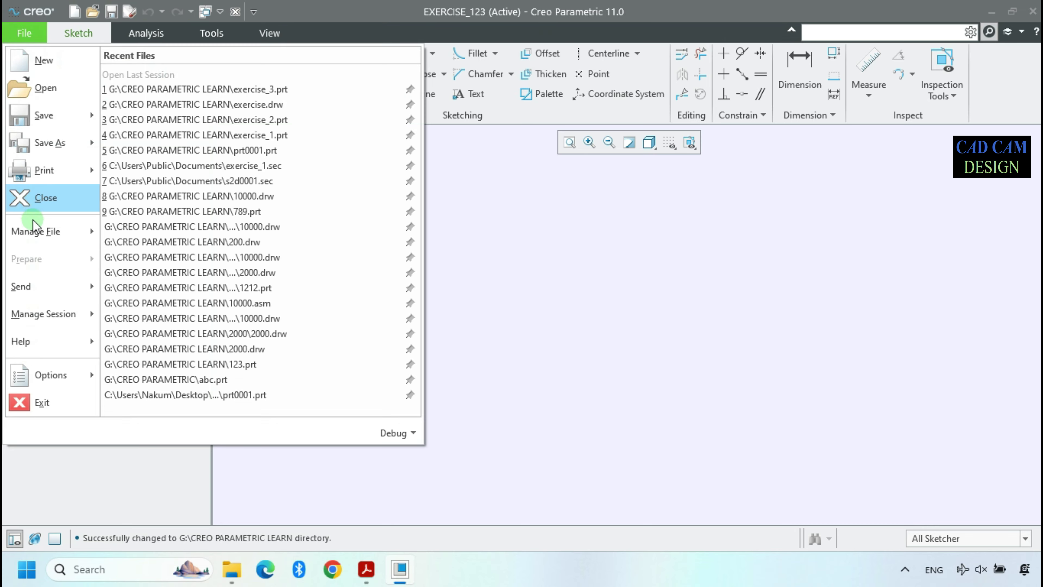
pyautogui.moveTo(31, 232)
pyautogui.click(182, 95)
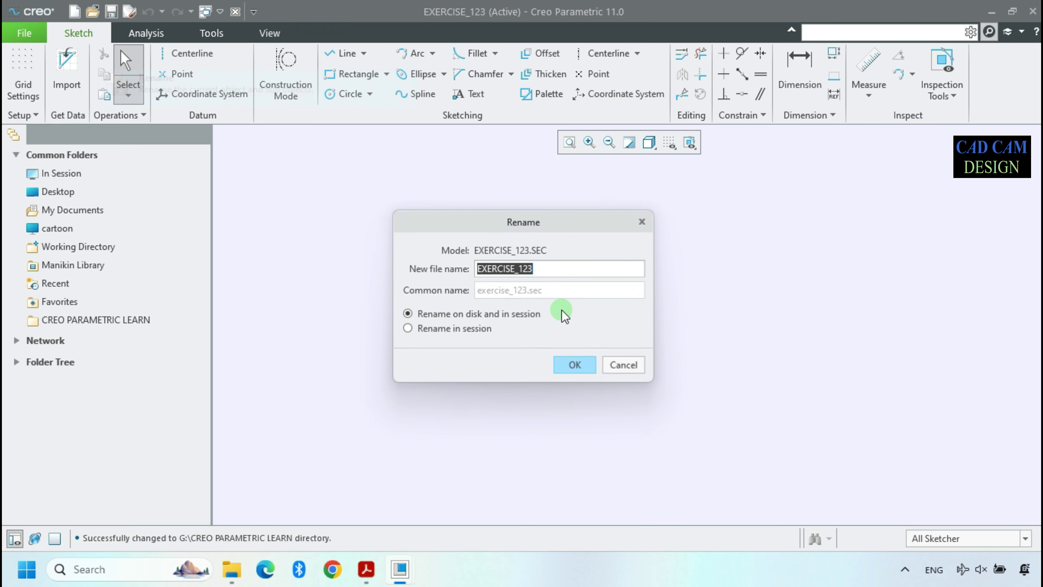
pyautogui.click(543, 267)
pyautogui.press('BackSpace')
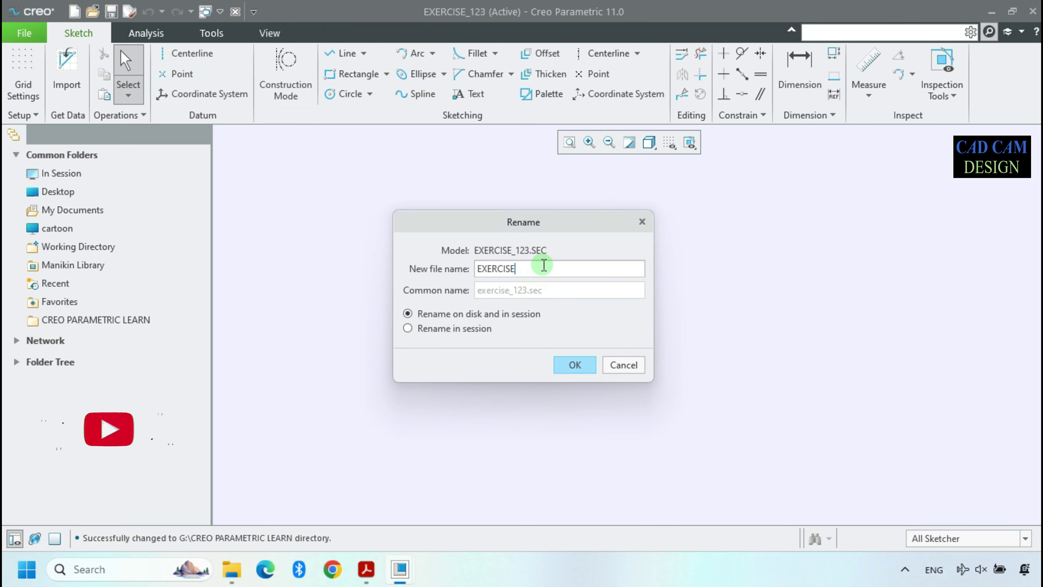
pyautogui.click(407, 328)
pyautogui.click(527, 290)
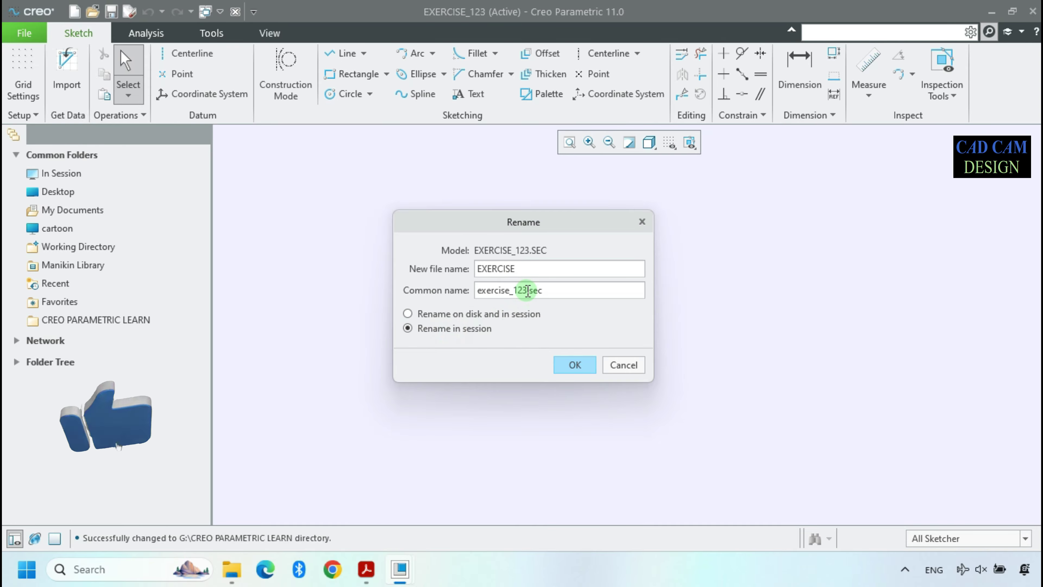
pyautogui.press('BackSpace')
pyautogui.press('BackSpace')
pyautogui.press('BackSpace')
pyautogui.press('BackSpace')
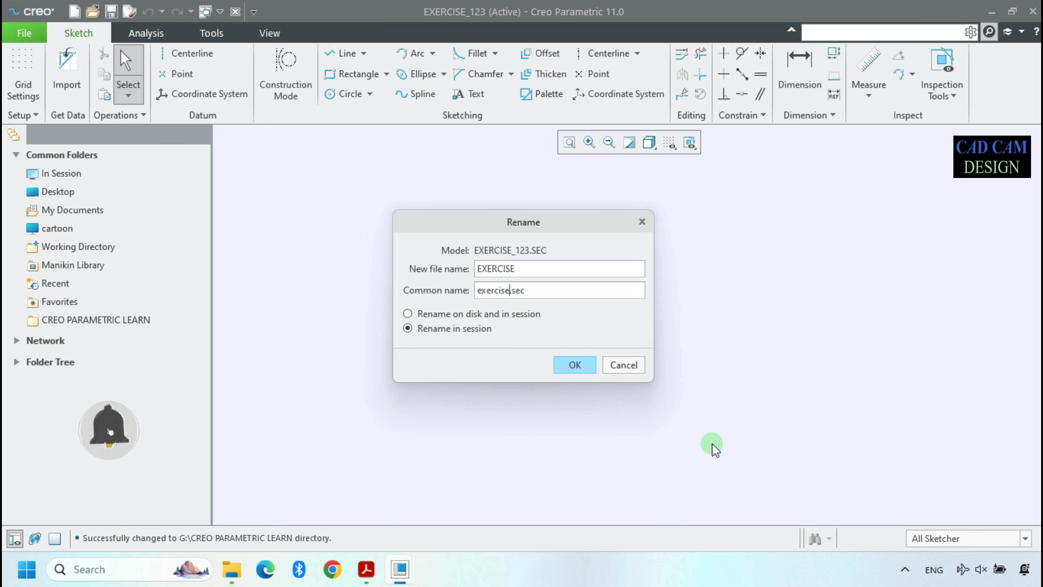
pyautogui.click(572, 365)
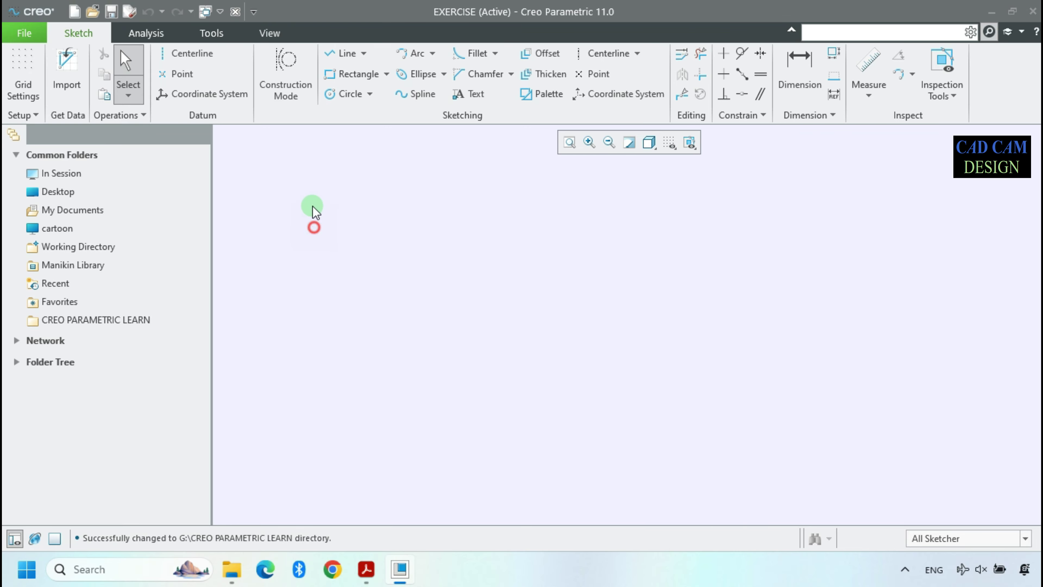
pyautogui.click(130, 12)
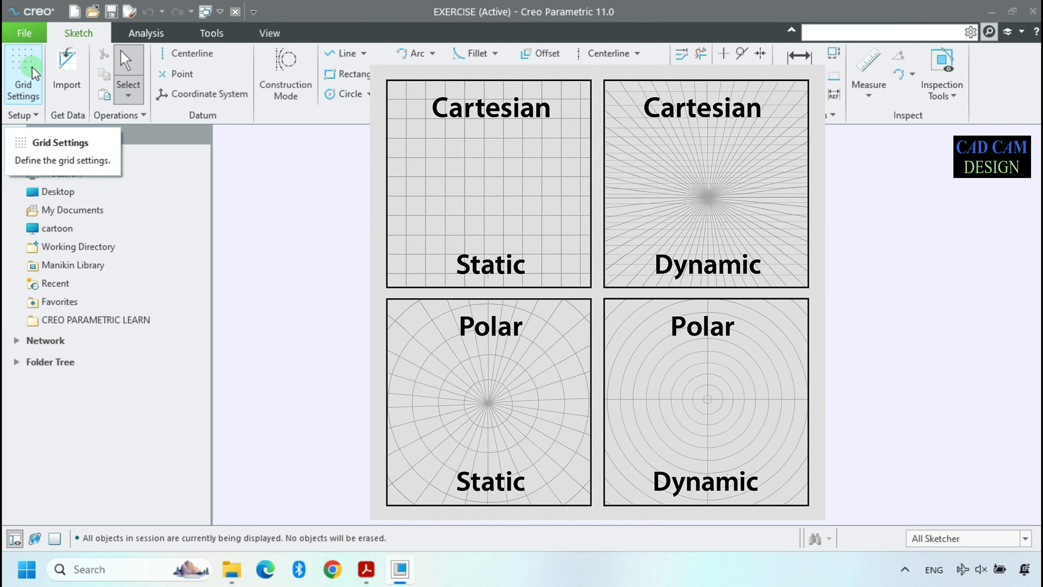
# Examine the dynamic and static spacing, axis spacing and angle options in the grid settings without applying changes
pyautogui.click(29, 66)
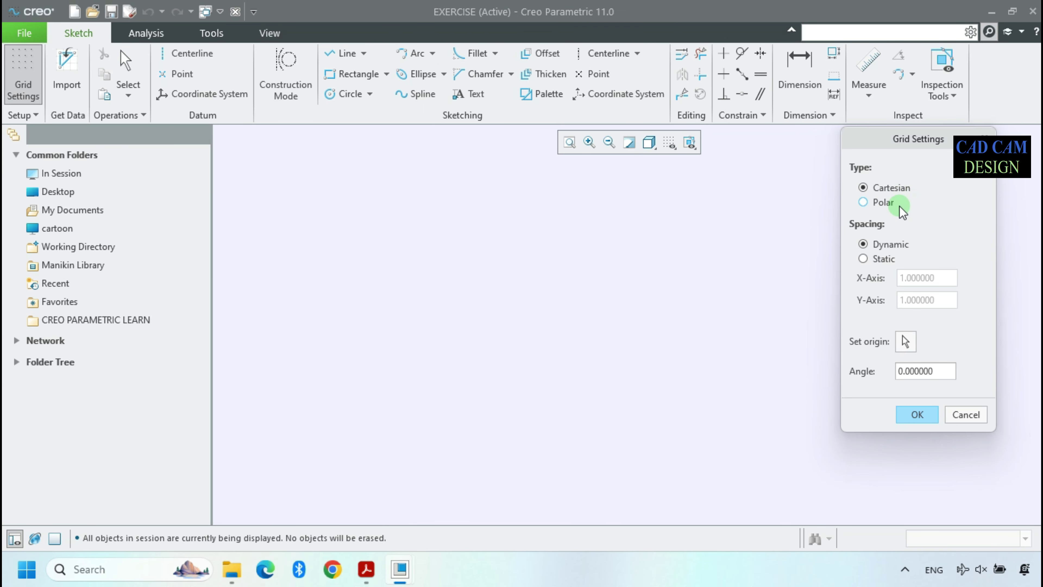
pyautogui.click(881, 262)
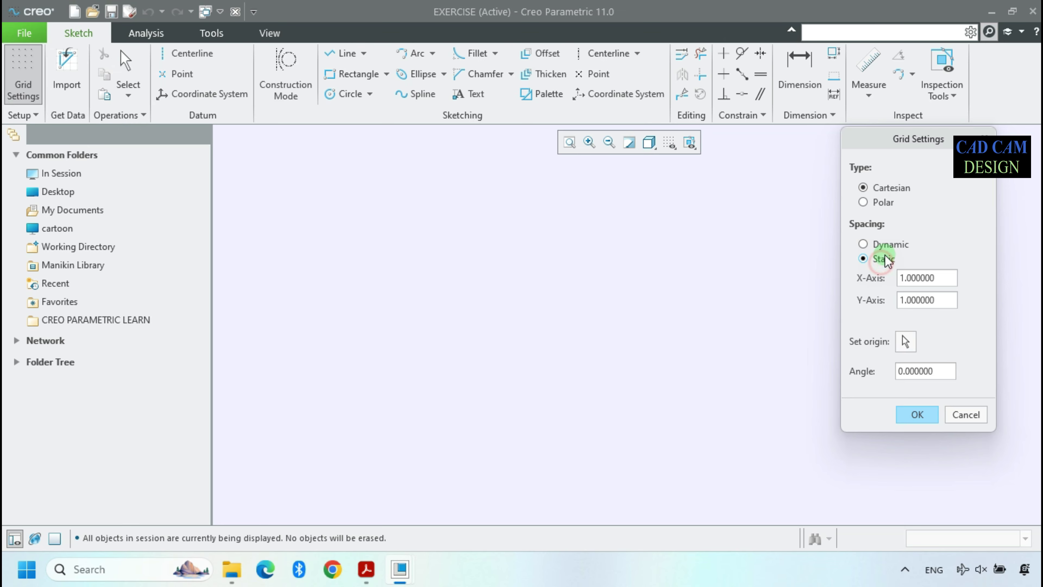
pyautogui.click(876, 244)
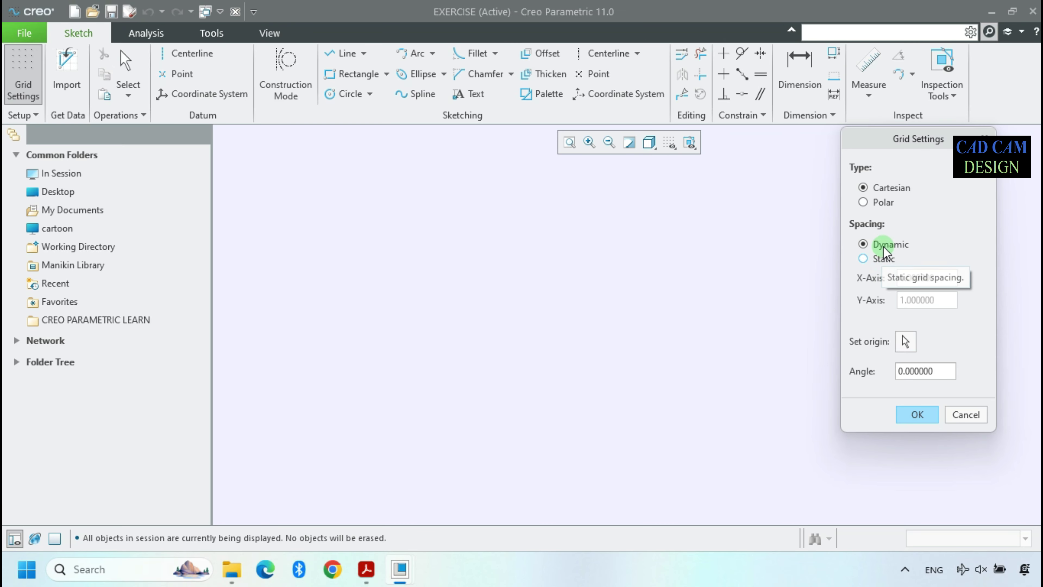
pyautogui.moveTo(913, 372); pyautogui.dragTo(941, 371)
pyautogui.click(940, 372)
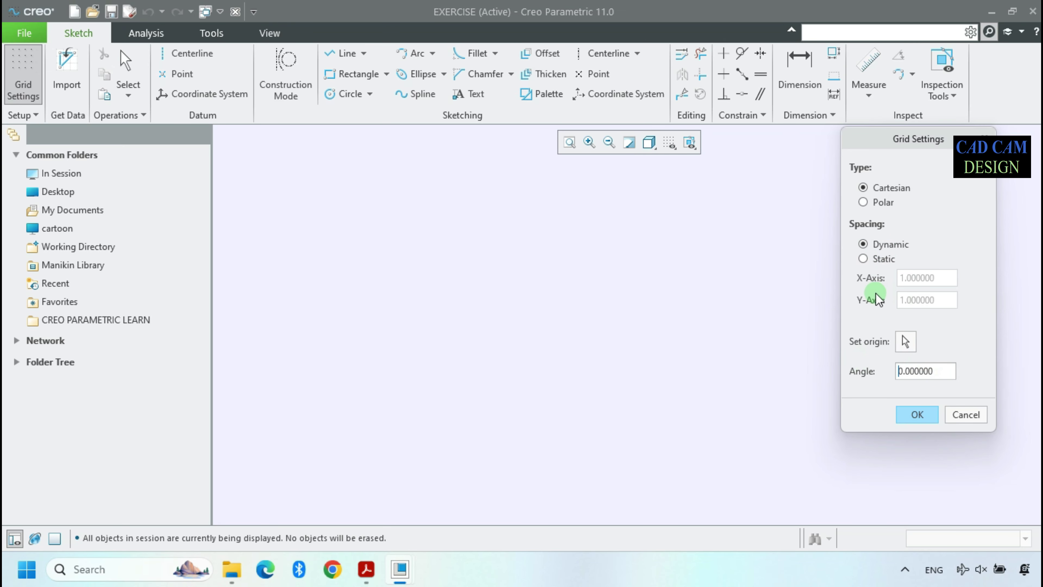
pyautogui.click(881, 260)
pyautogui.click(943, 277)
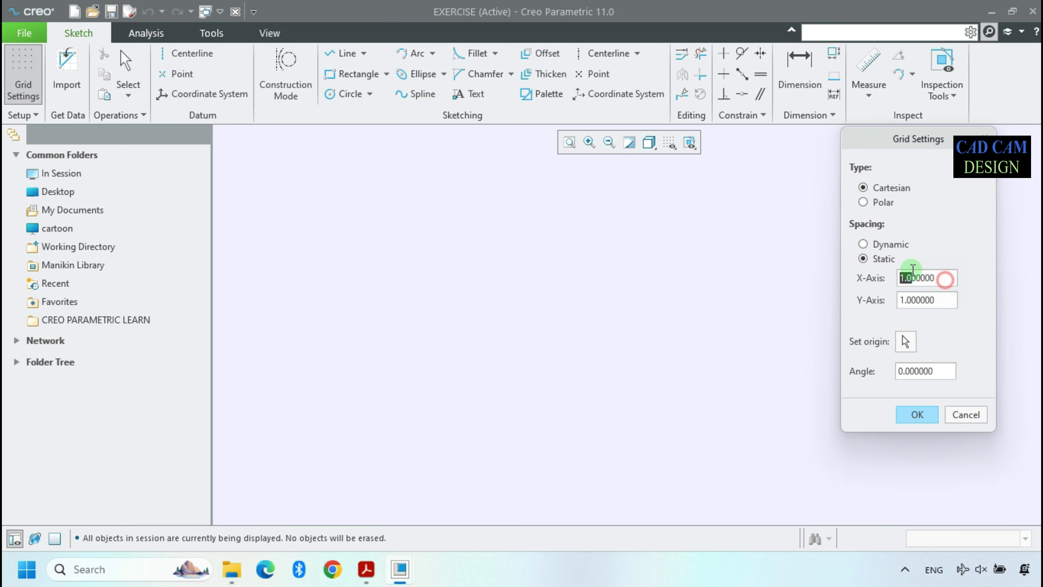
pyautogui.click(943, 299)
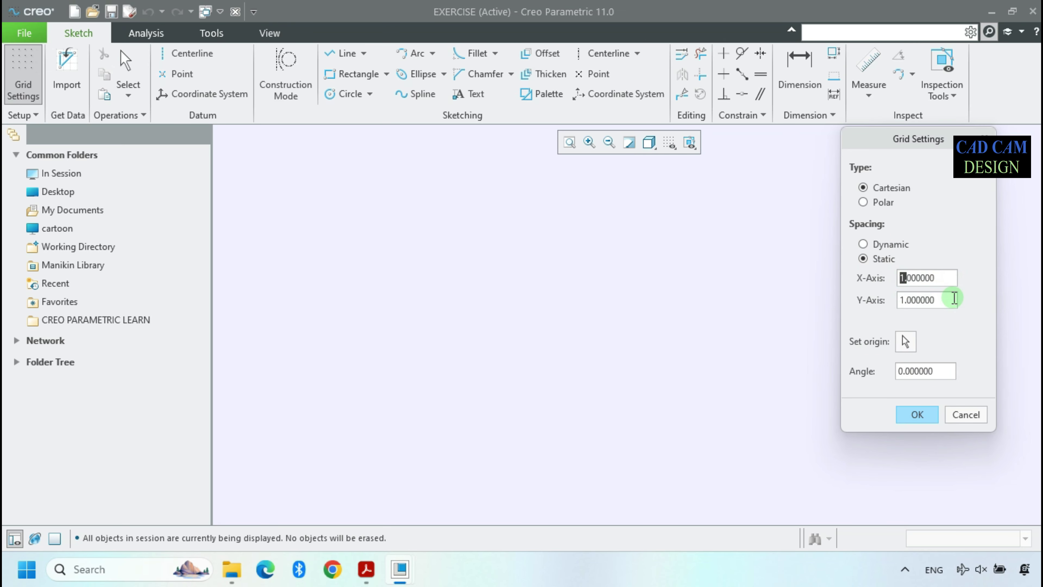
pyautogui.click(966, 414)
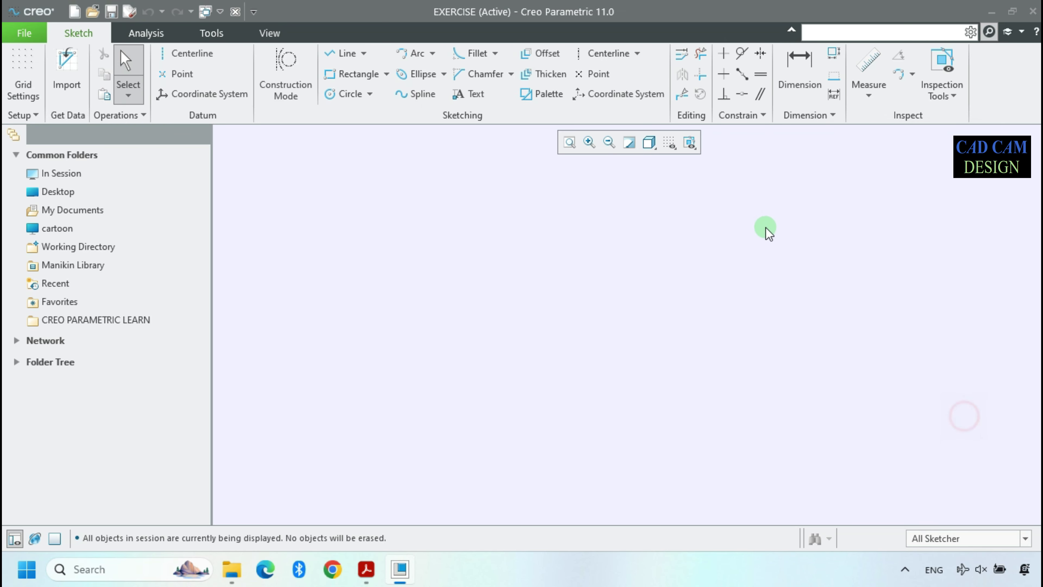
# Turn on the display of the sketch grid
pyautogui.click(671, 149)
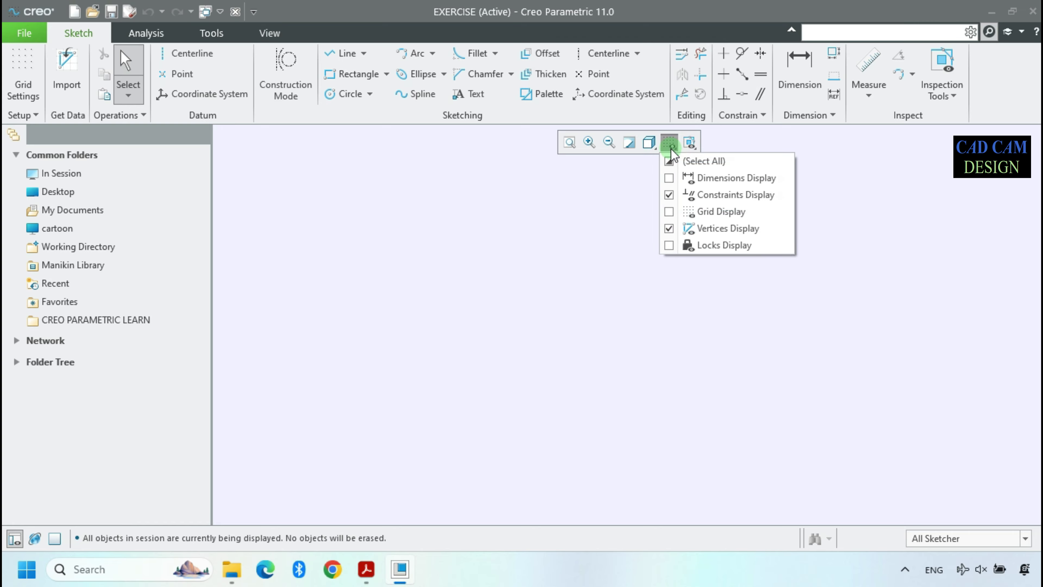
pyautogui.click(670, 212)
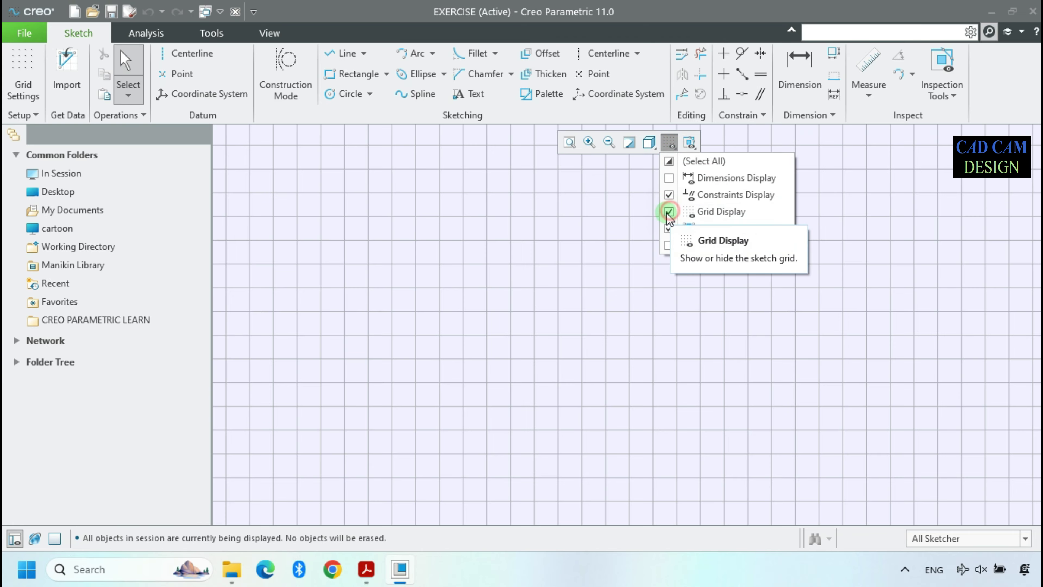
pyautogui.click(571, 283)
pyautogui.click(23, 76)
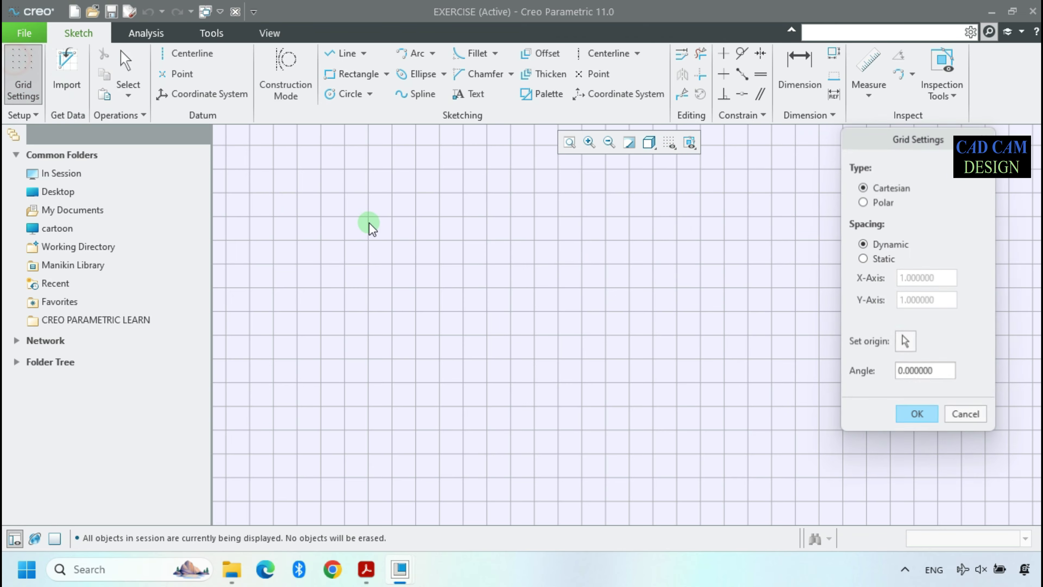
pyautogui.click(958, 416)
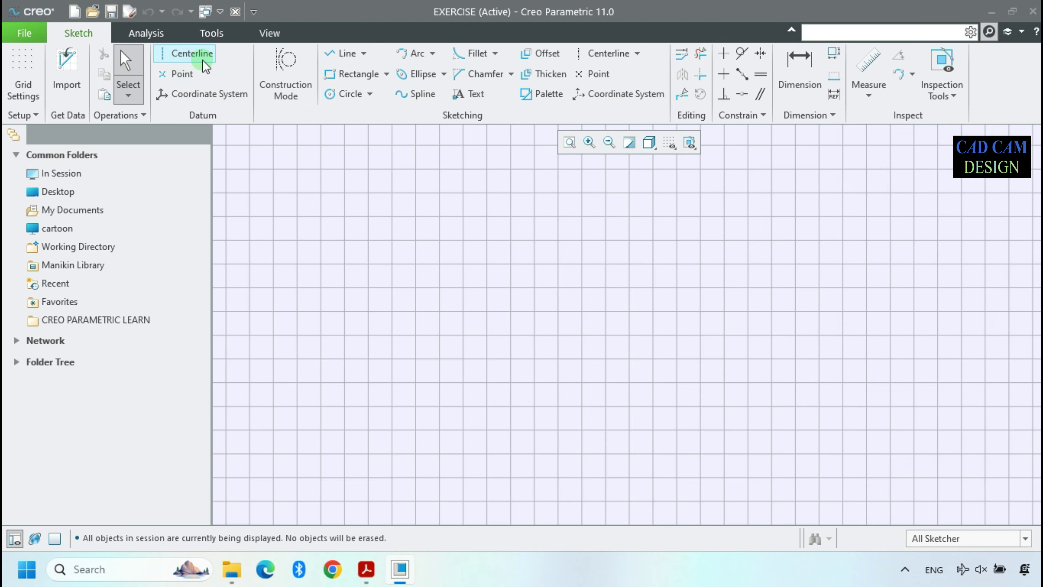
# Sketch a freehand open chain of five connected lines, starting with a horizontal segment, without snapping to the grid
pyautogui.click(347, 53)
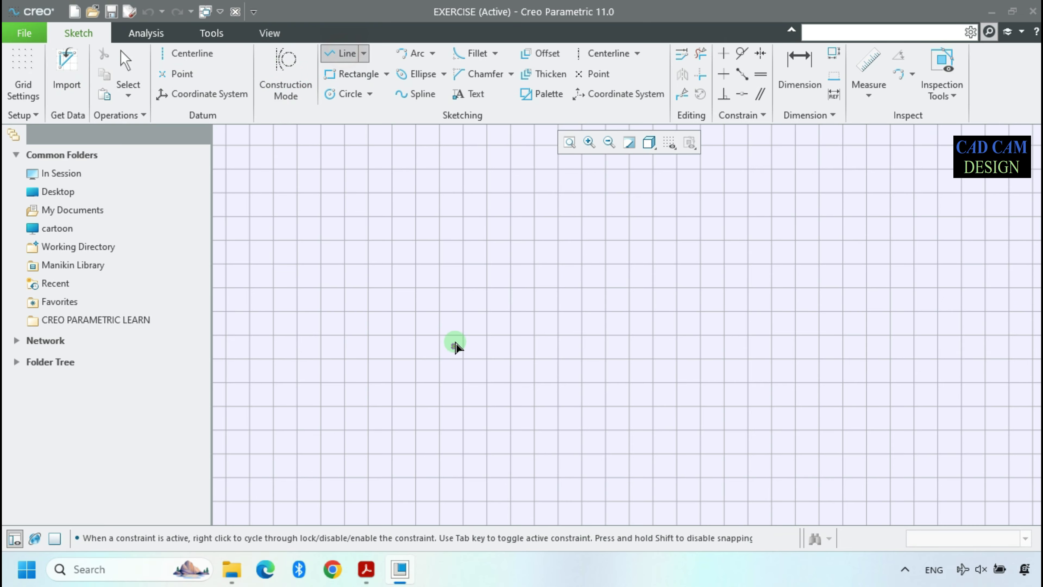
pyautogui.click(441, 290)
pyautogui.click(603, 290)
pyautogui.click(558, 218)
pyautogui.click(431, 234)
pyautogui.click(386, 300)
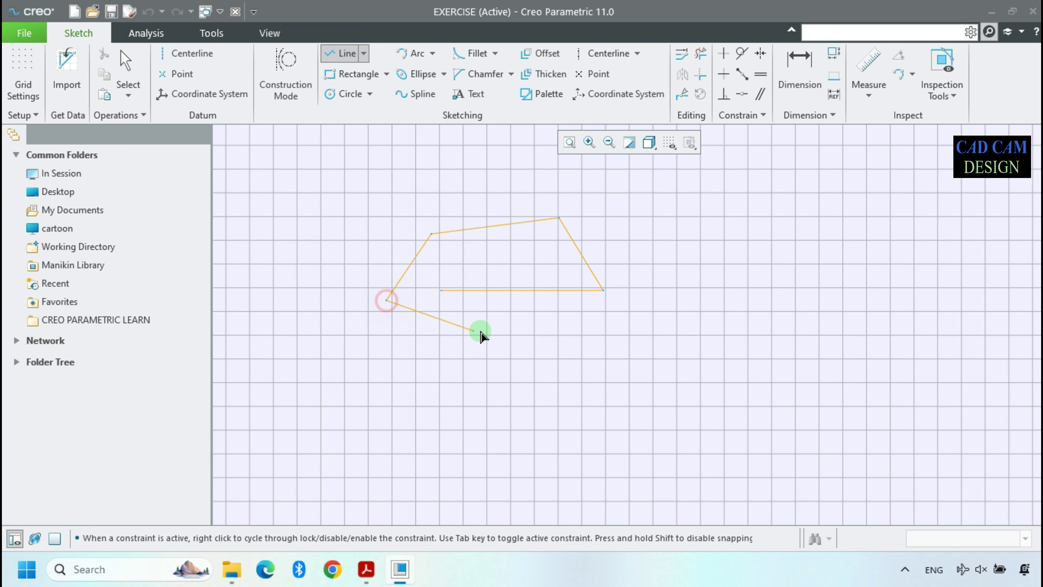
pyautogui.click(526, 330)
pyautogui.middleClick(607, 322)
pyautogui.middleClick(606, 322)
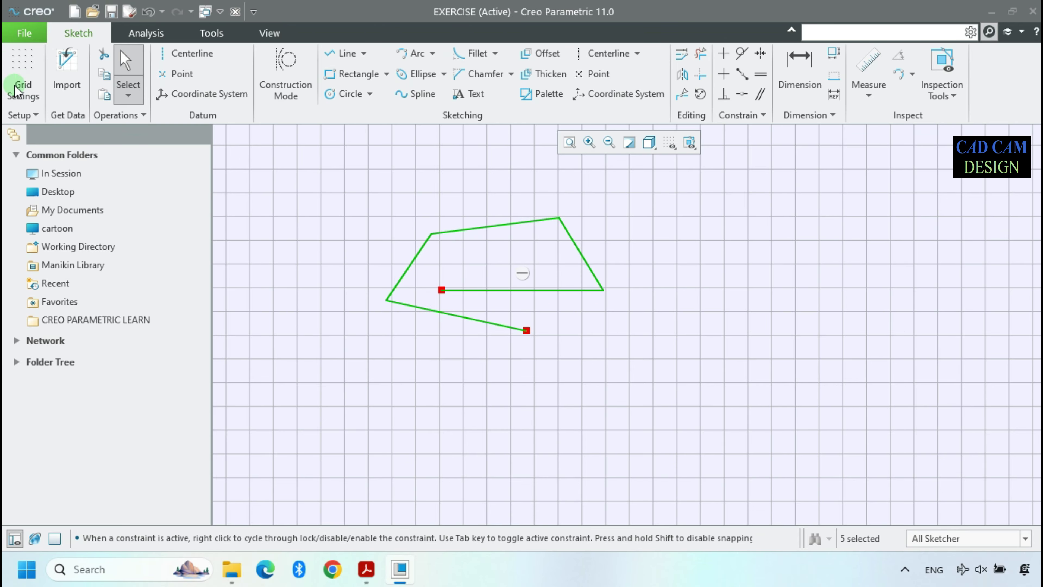
# Turn on Snap to Grid and sketch a second five-segment line chain on grid points below the first chain
pyautogui.click(32, 115)
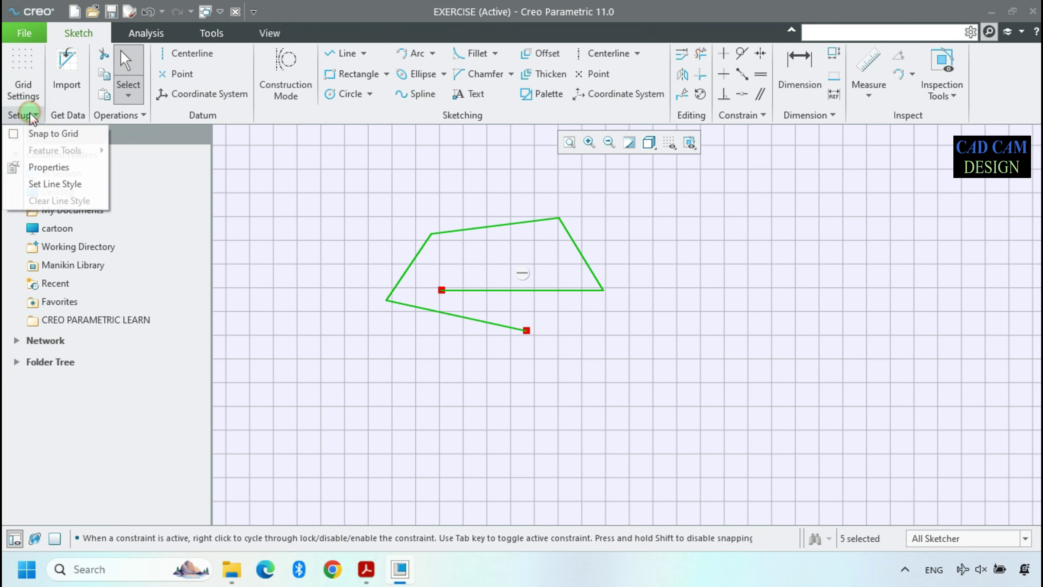
pyautogui.click(32, 134)
pyautogui.click(333, 53)
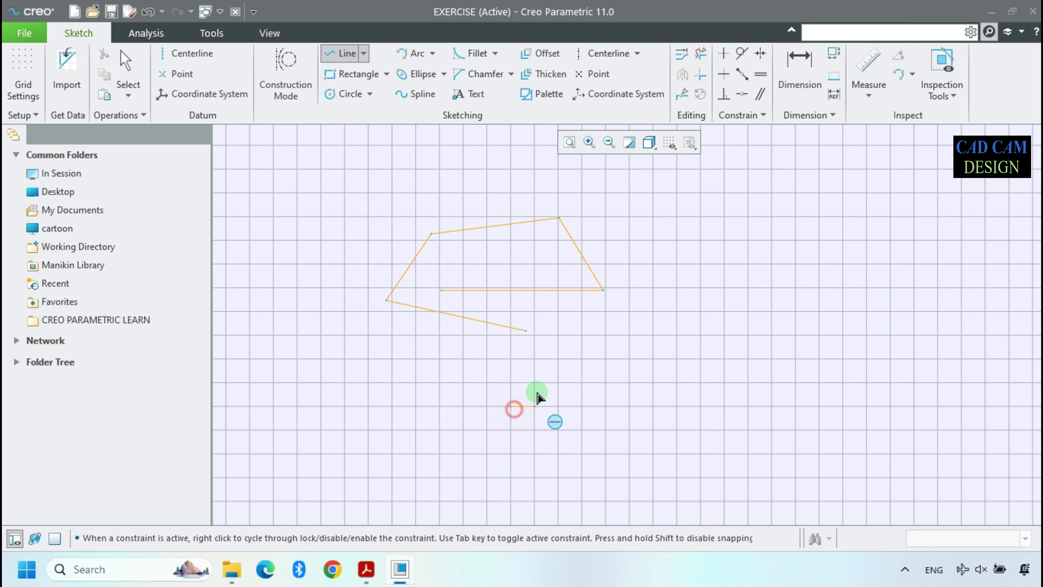
pyautogui.click(535, 383)
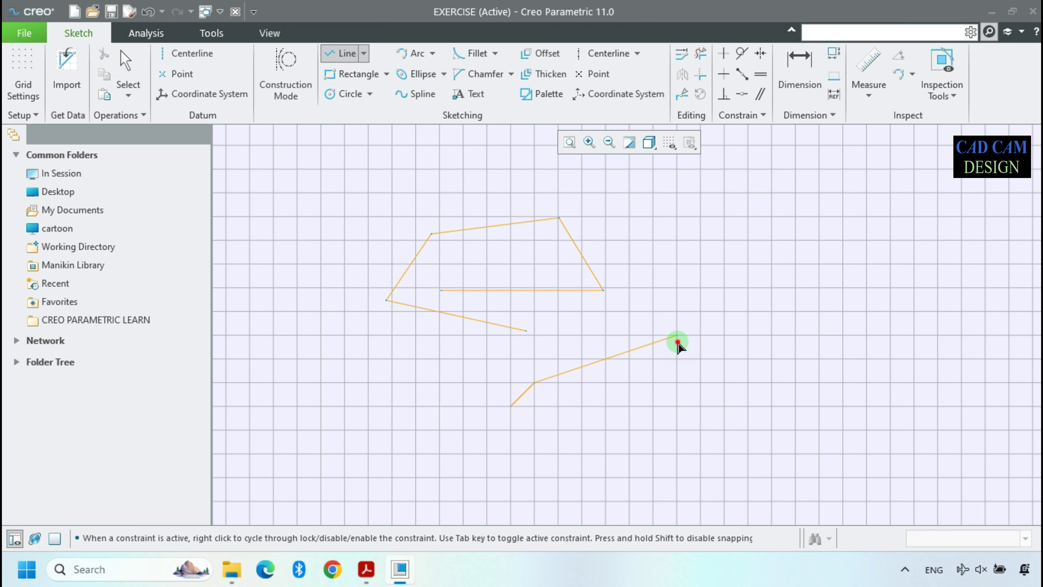
pyautogui.click(677, 335)
pyautogui.click(748, 383)
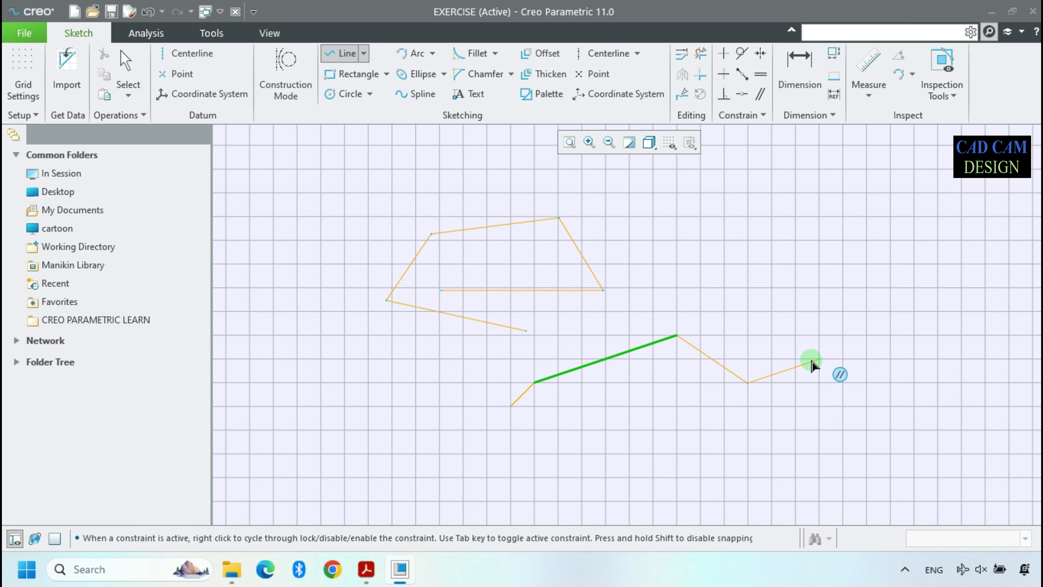
pyautogui.click(818, 359)
pyautogui.click(887, 360)
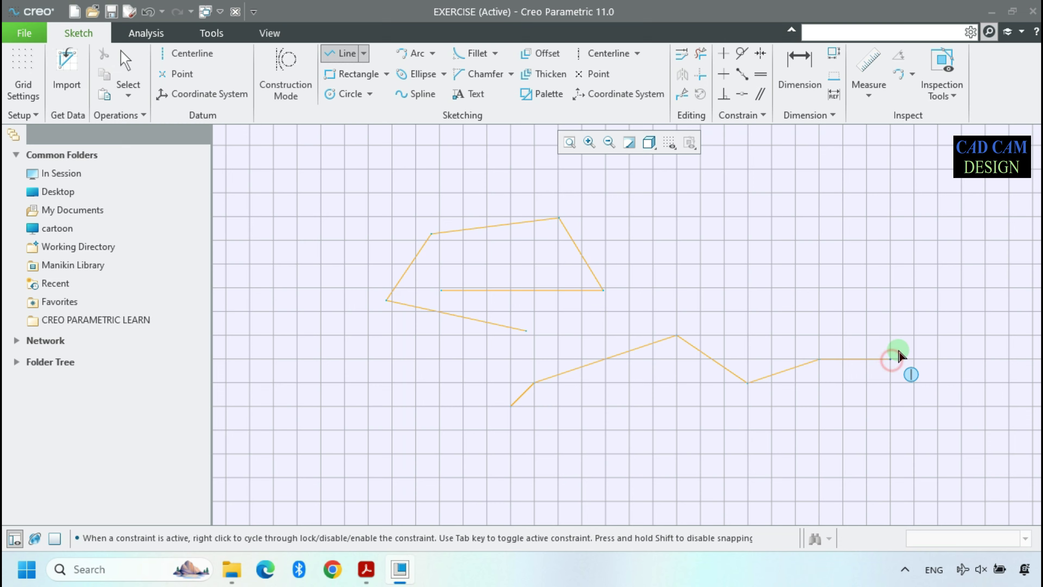
pyautogui.middleClick(890, 359)
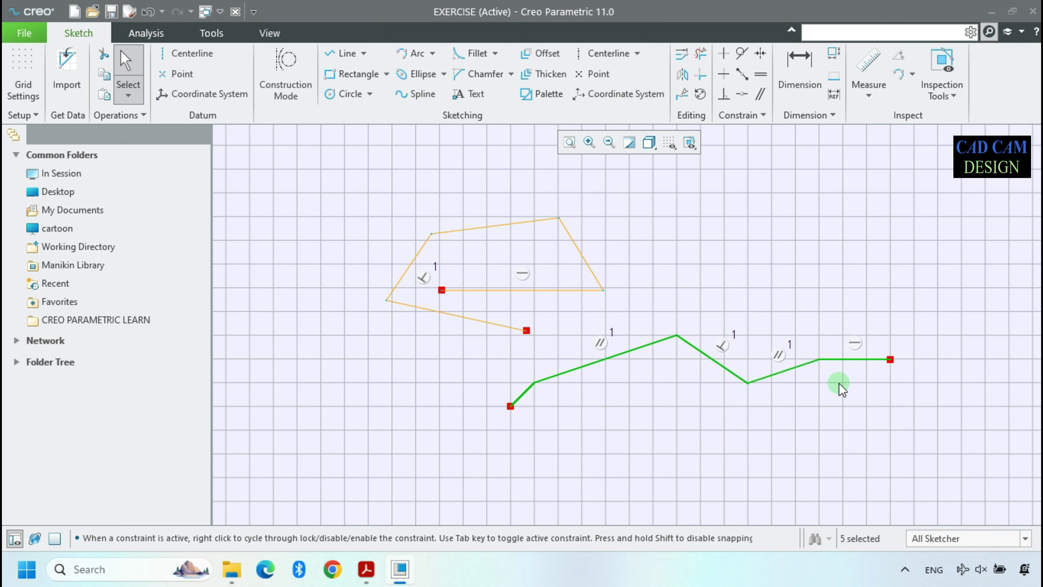
# Set the Cartesian grid's angle to 45 degrees in the grid settings
pyautogui.click(15, 72)
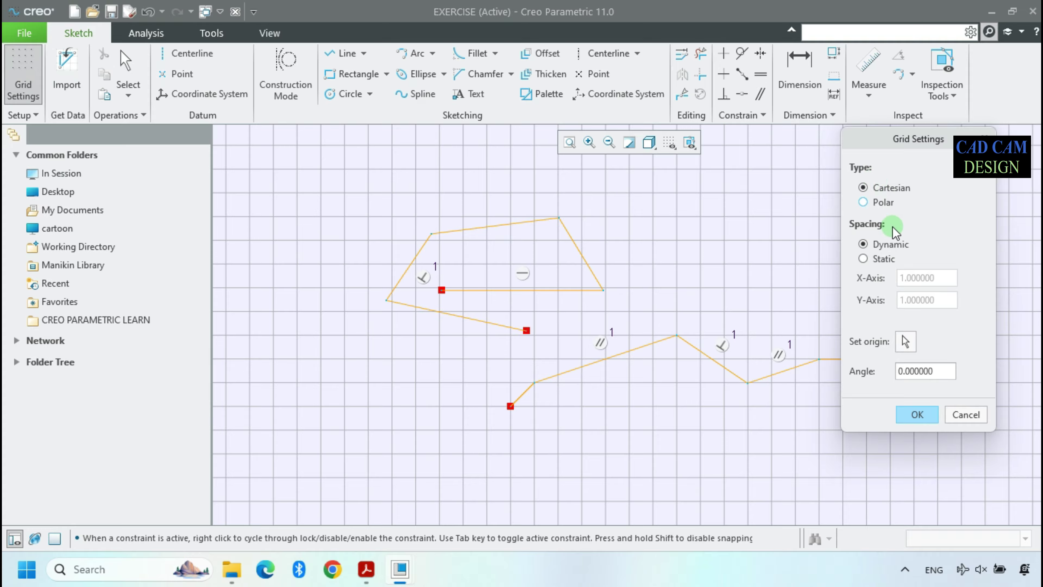
pyautogui.click(927, 370)
pyautogui.press('BackSpace')
pyautogui.press('BackSpace')
pyautogui.press('BackSpace')
pyautogui.press('BackSpace')
pyautogui.press('BackSpace')
pyautogui.press('BackSpace')
pyautogui.press('BackSpace')
pyautogui.press('BackSpace')
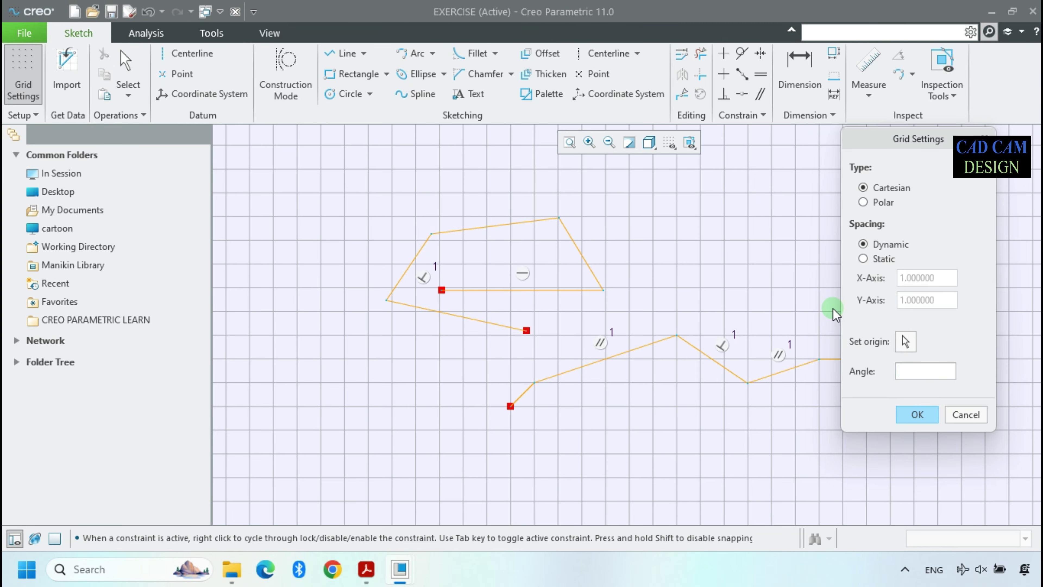
pyautogui.write('45')
pyautogui.press('Return')
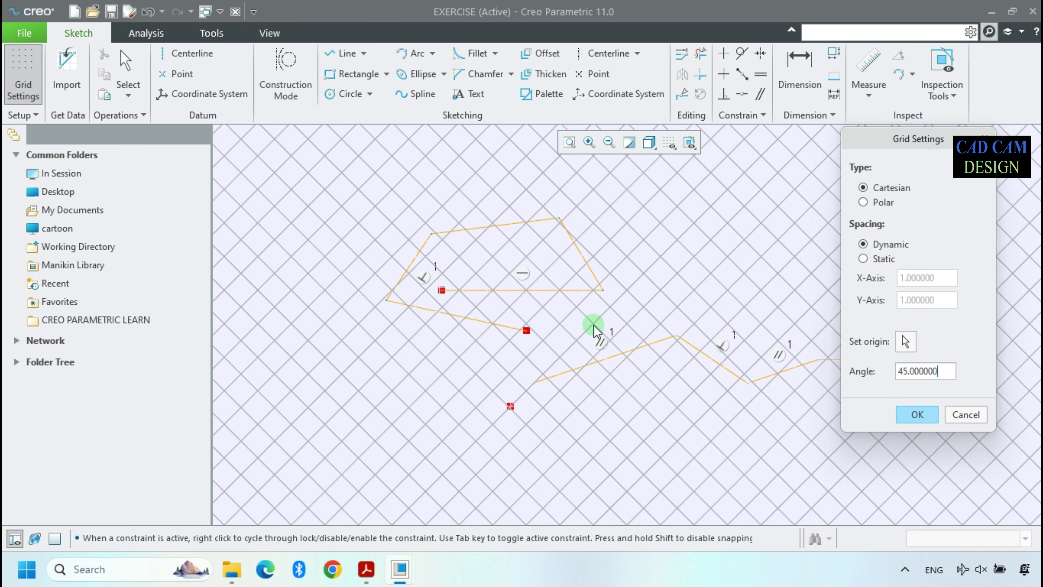
# Set the Cartesian grid's angle back to 0 degrees
pyautogui.moveTo(941, 370); pyautogui.dragTo(865, 352)
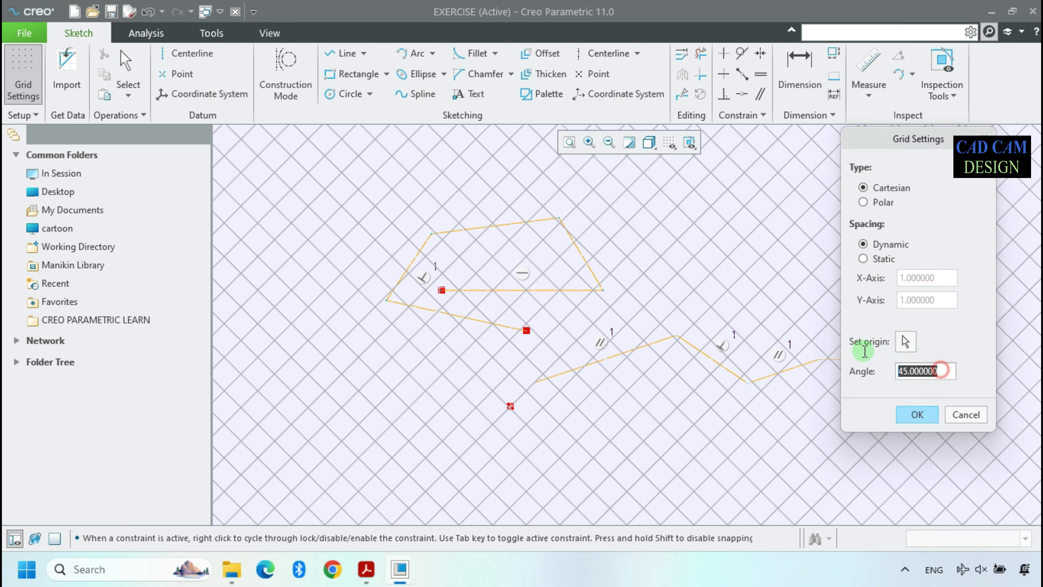
pyautogui.write('0')
pyautogui.press('Return')
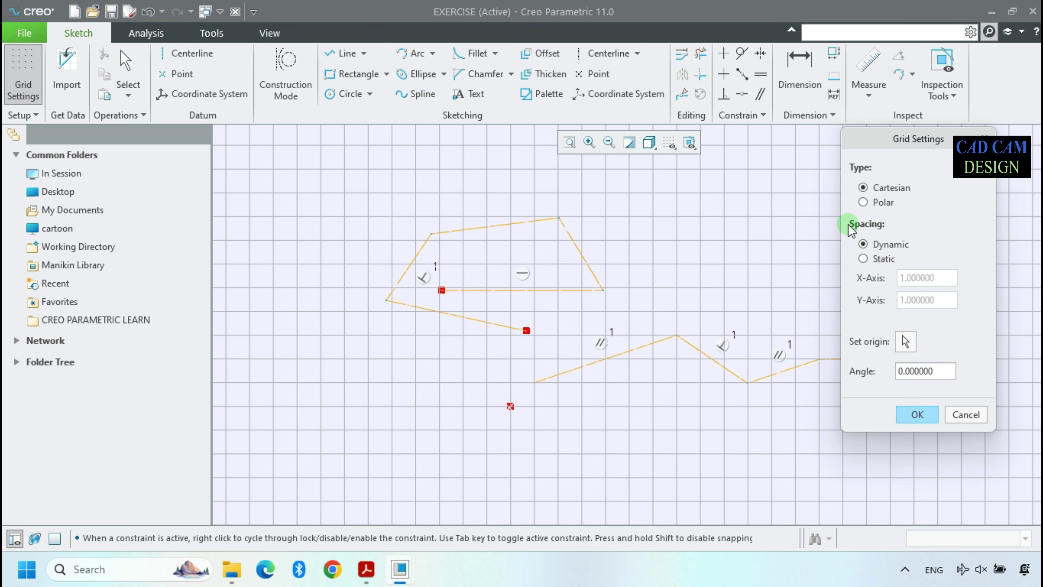
# Change the grid type to Polar and try static spacing before returning to dynamic spacing
pyautogui.click(877, 203)
pyautogui.scroll(-3, 731, 303)
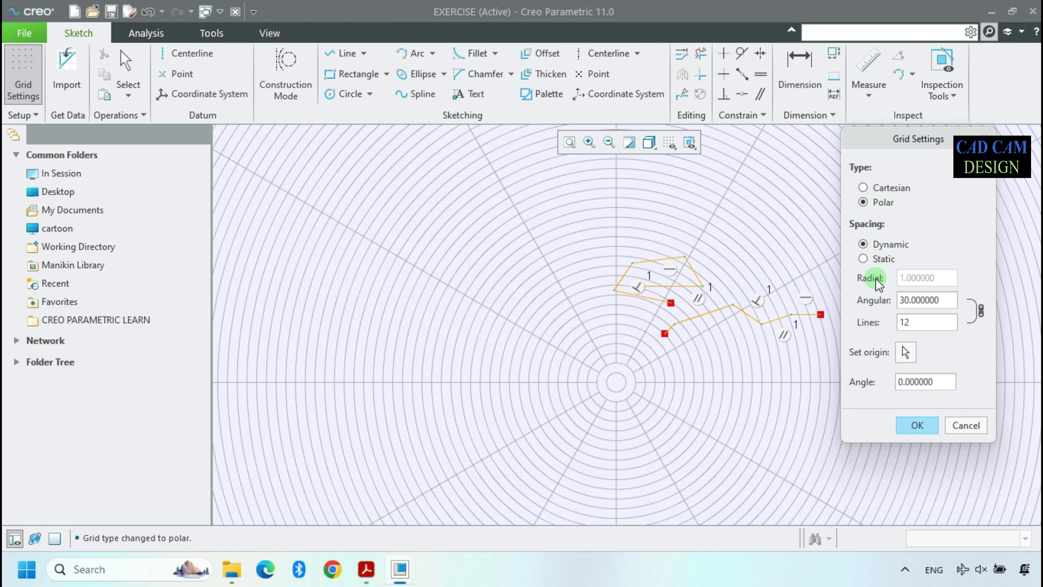
pyautogui.scroll(1, 682, 367)
pyautogui.click(883, 259)
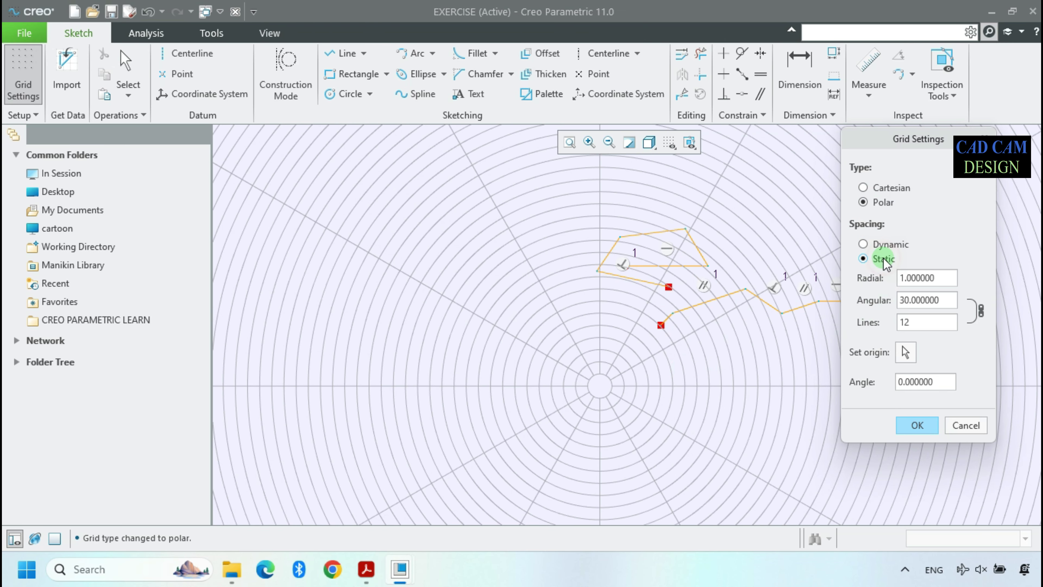
pyautogui.click(889, 244)
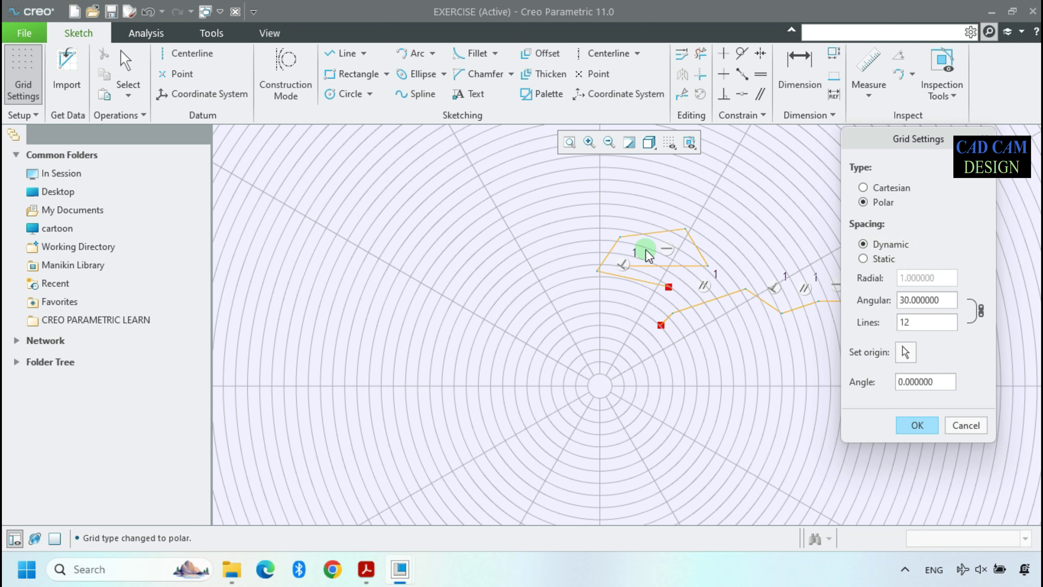
# Switch the polar grid to static spacing and set its radial spacing to 10
pyautogui.click(883, 258)
pyautogui.click(952, 276)
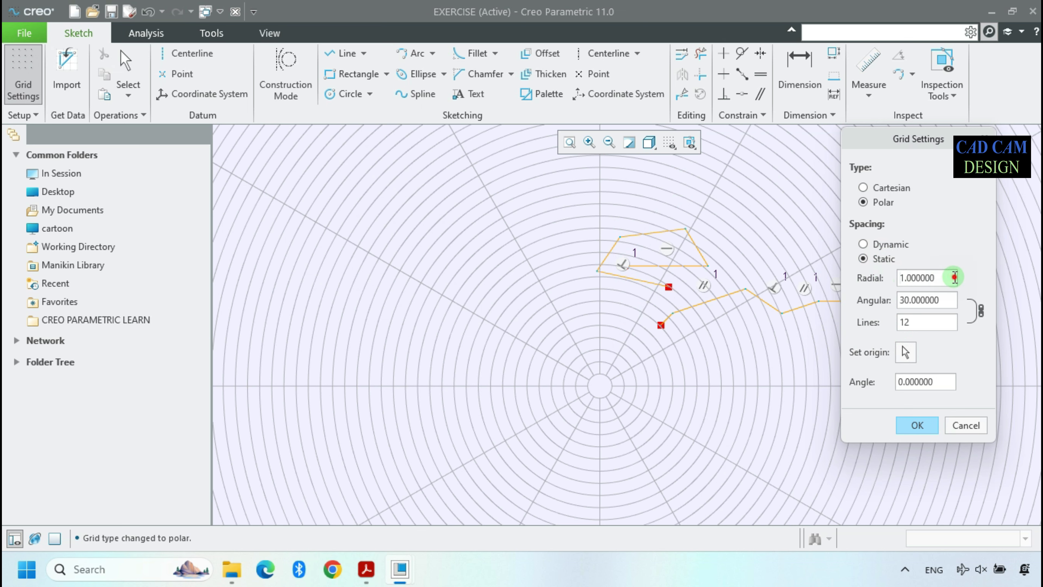
pyautogui.moveTo(952, 276); pyautogui.dragTo(891, 279)
pyautogui.write('10')
pyautogui.press('Return')
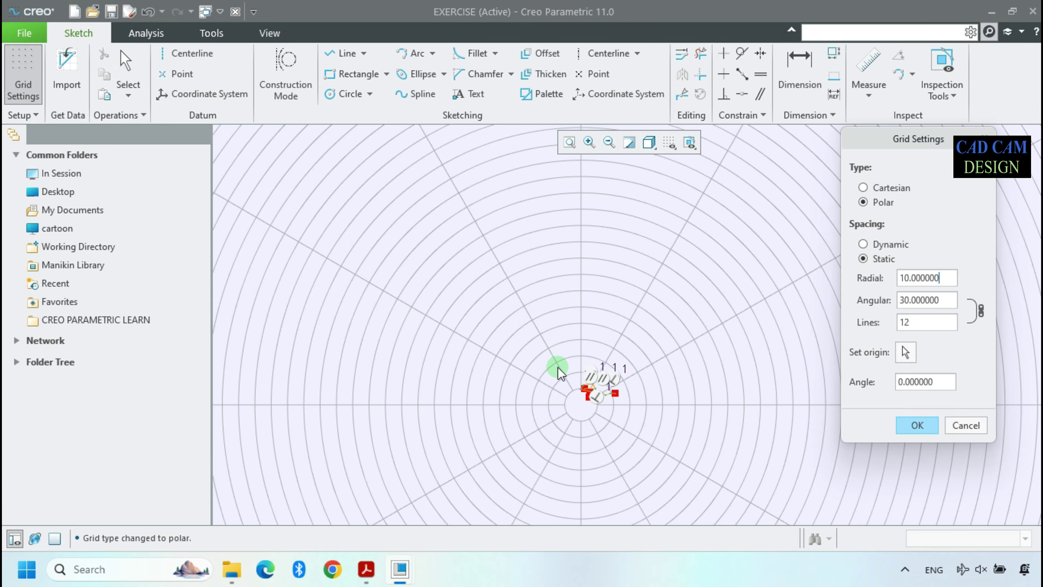
# Return the polar grid to dynamic spacing and set its angular spacing to 45 degrees
pyautogui.click(889, 244)
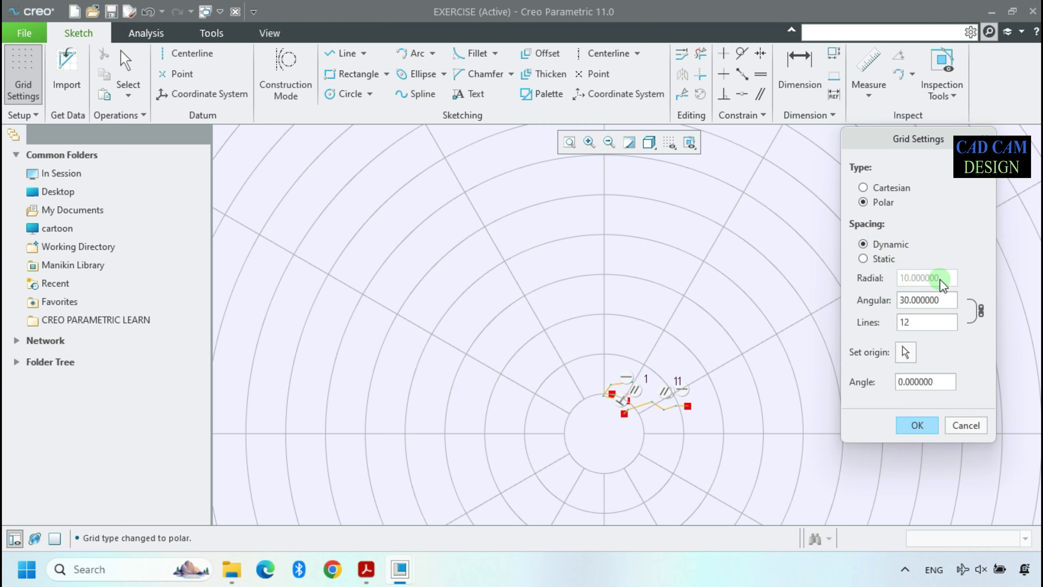
pyautogui.click(944, 300)
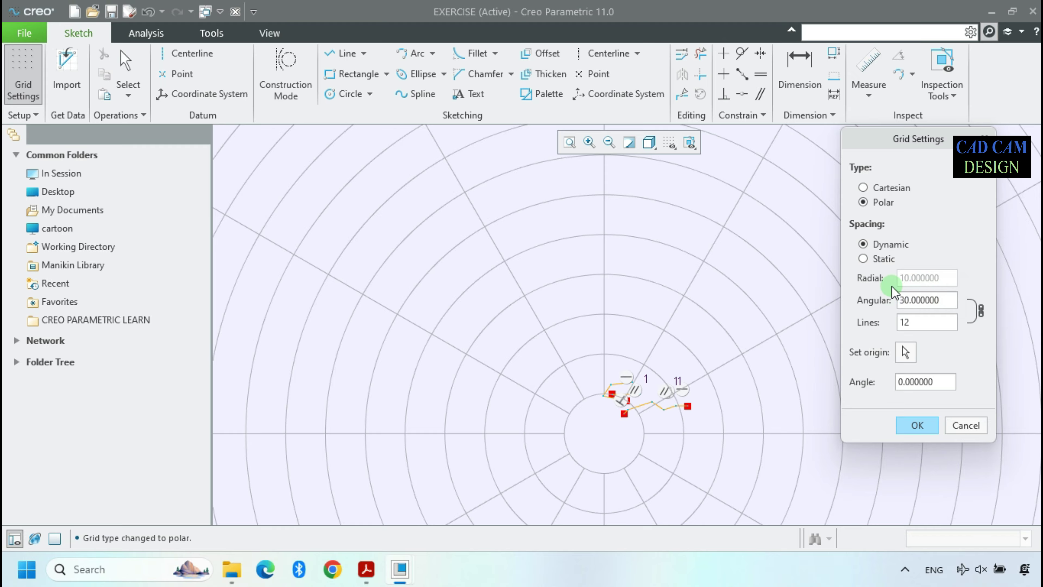
pyautogui.moveTo(944, 300); pyautogui.dragTo(889, 294)
pyautogui.write('45')
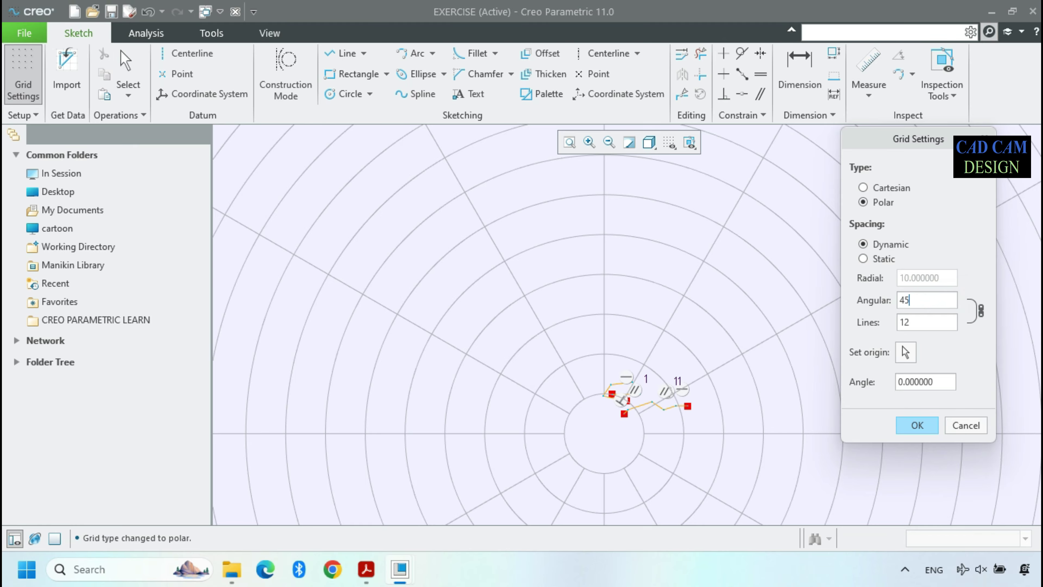
pyautogui.press('Return')
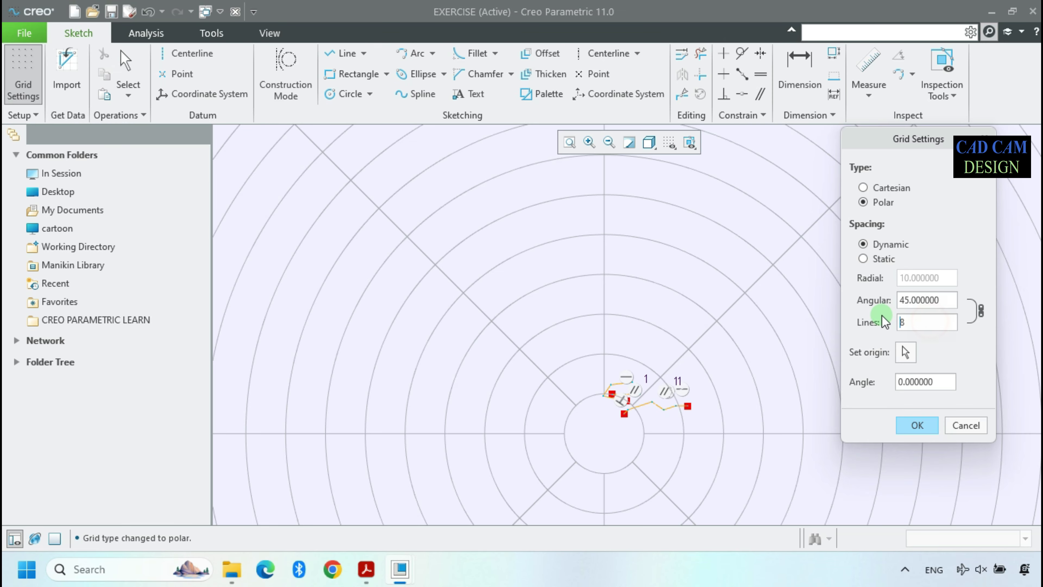
# Select the polar grid's number of lines for inspection and discard all grid settings changes
pyautogui.moveTo(883, 317); pyautogui.dragTo(917, 320)
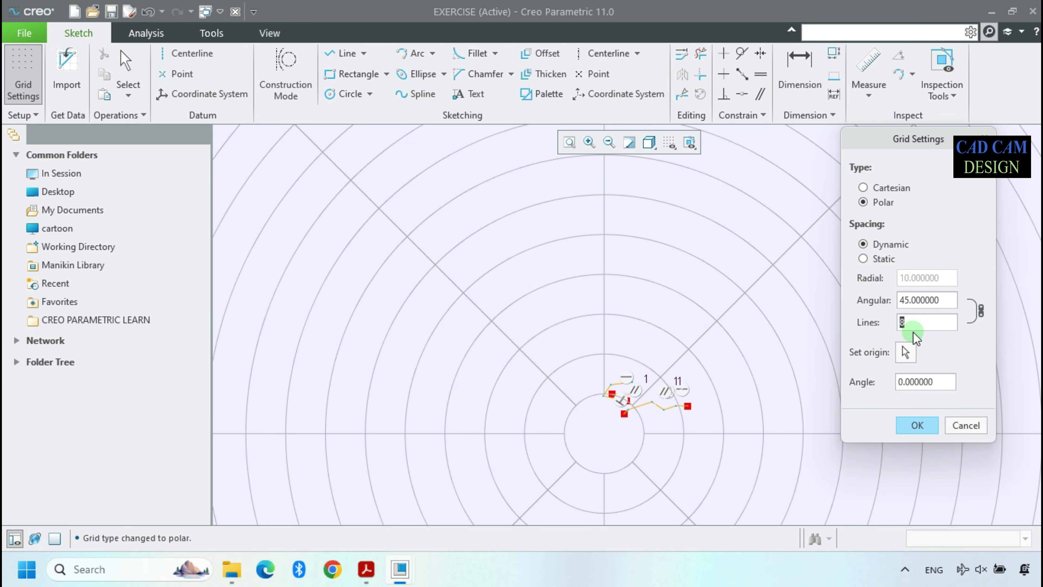
pyautogui.scroll(-3, 737, 376)
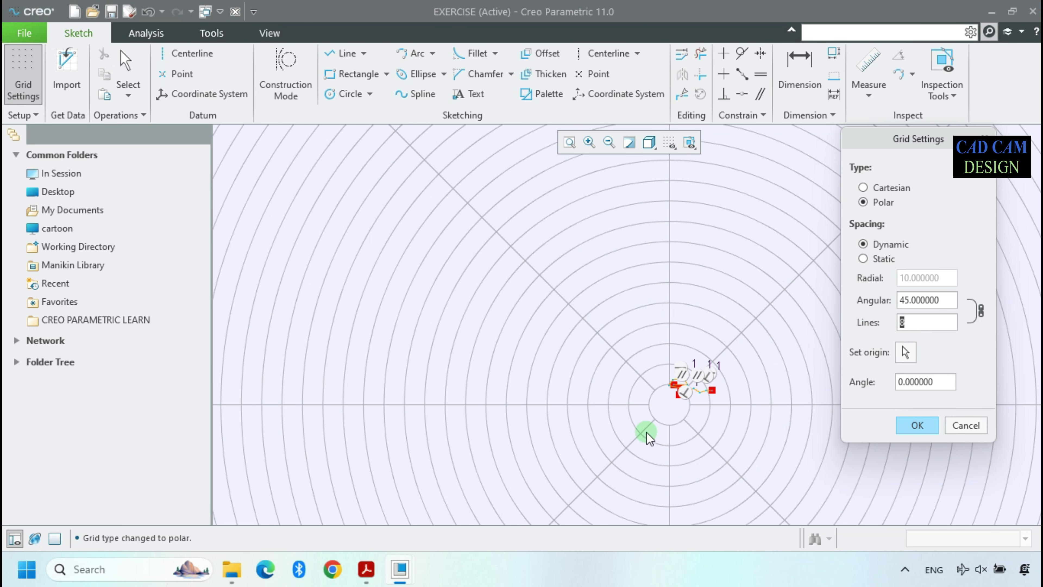
pyautogui.click(972, 425)
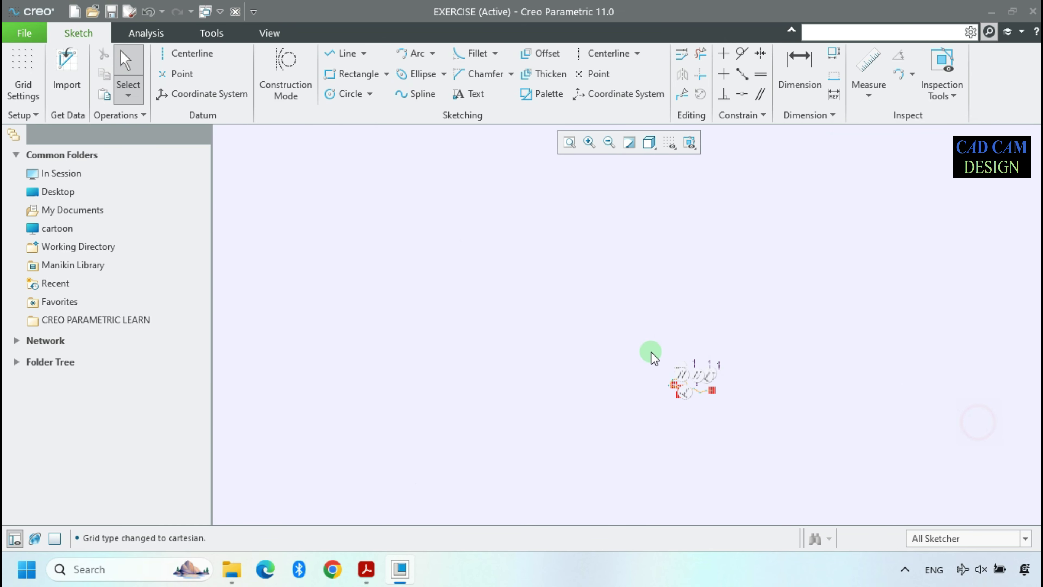
# Turn off the display of the sketch grid
pyautogui.scroll(5, 656, 370)
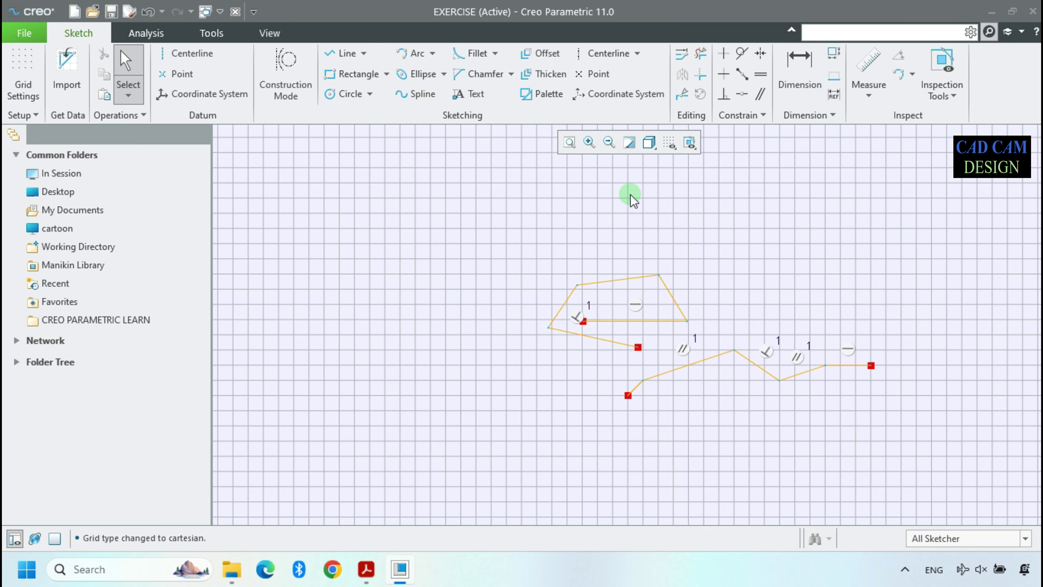
pyautogui.click(673, 143)
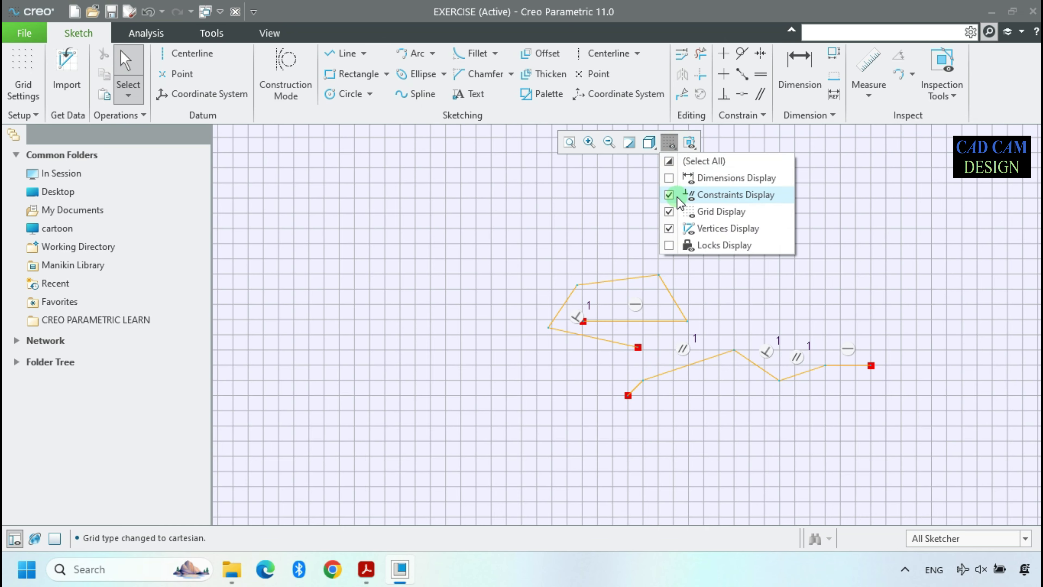
pyautogui.click(669, 211)
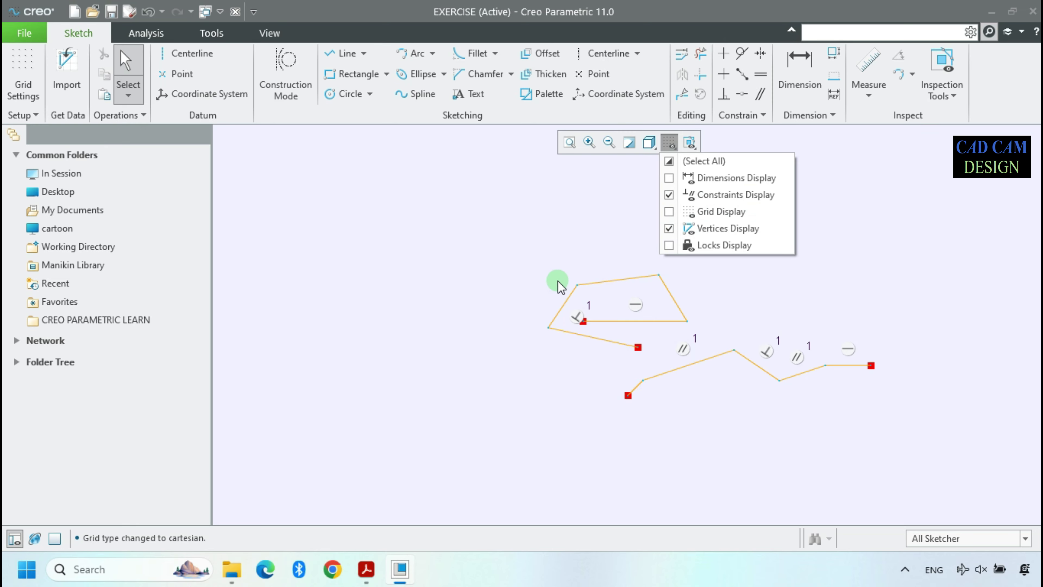
# Select both line chains in the sketch and delete them
pyautogui.click(516, 237)
pyautogui.moveTo(516, 238); pyautogui.dragTo(887, 477)
pyautogui.press('Delete')
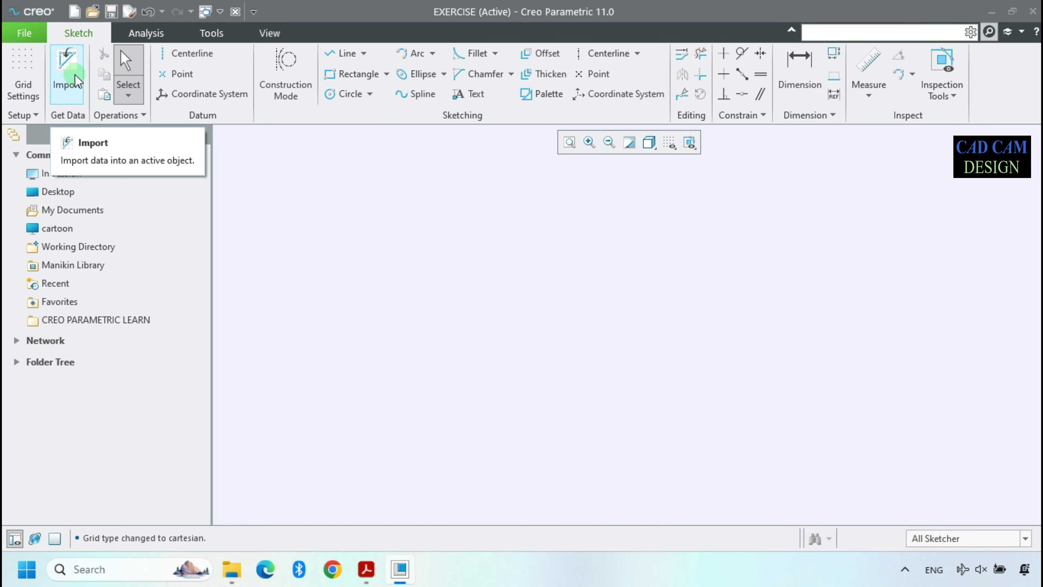
# Examine the file types available for importing data and the CNFIG folder, and cancel the import
pyautogui.click(76, 74)
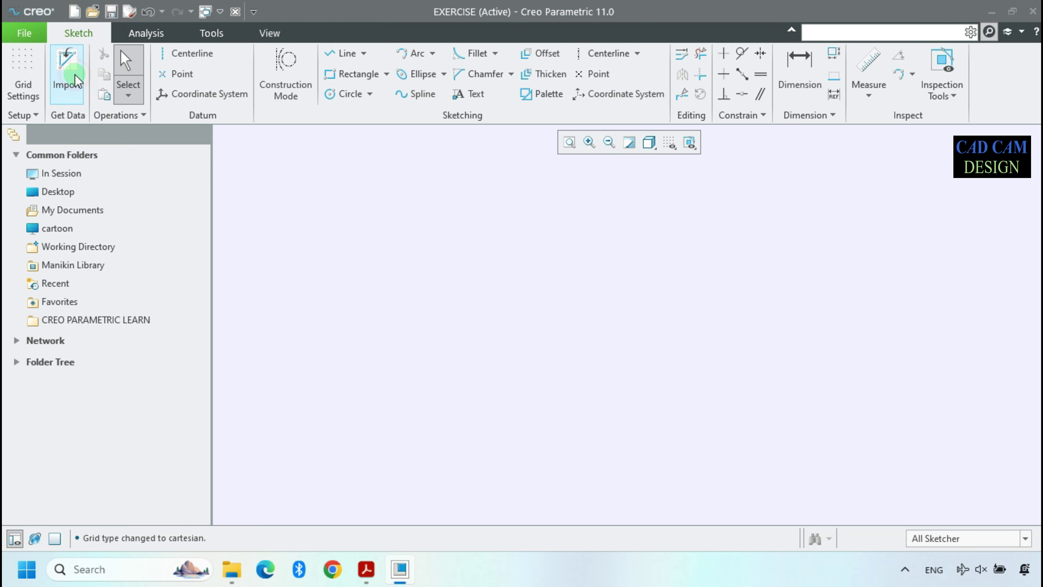
pyautogui.click(472, 246)
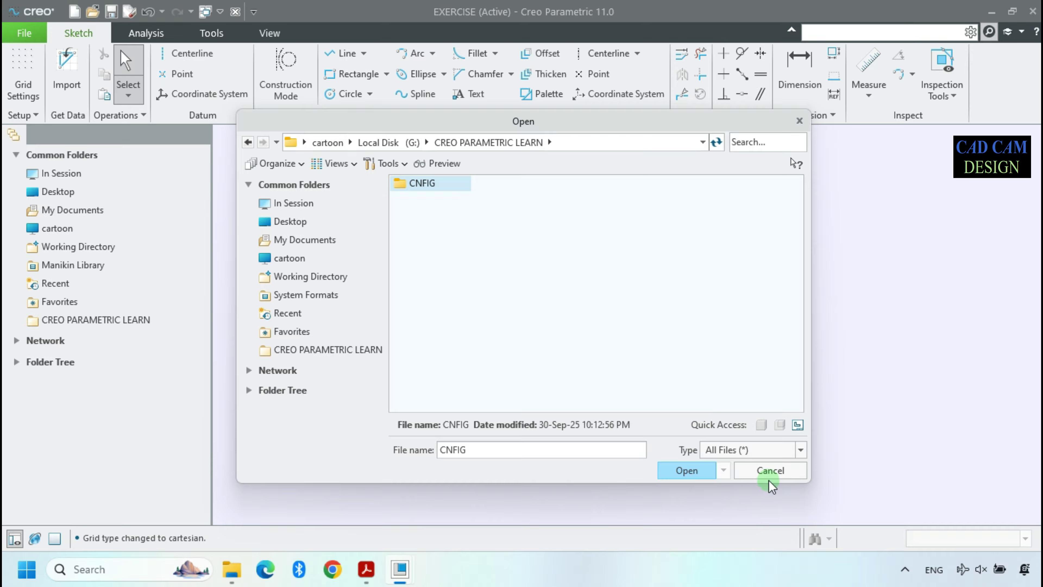
pyautogui.click(781, 449)
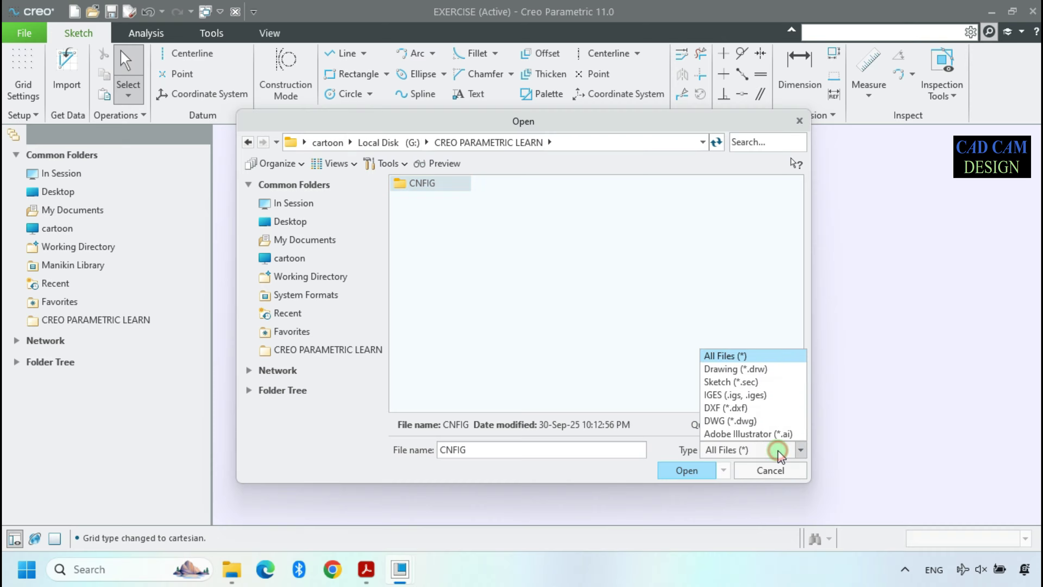
pyautogui.click(735, 357)
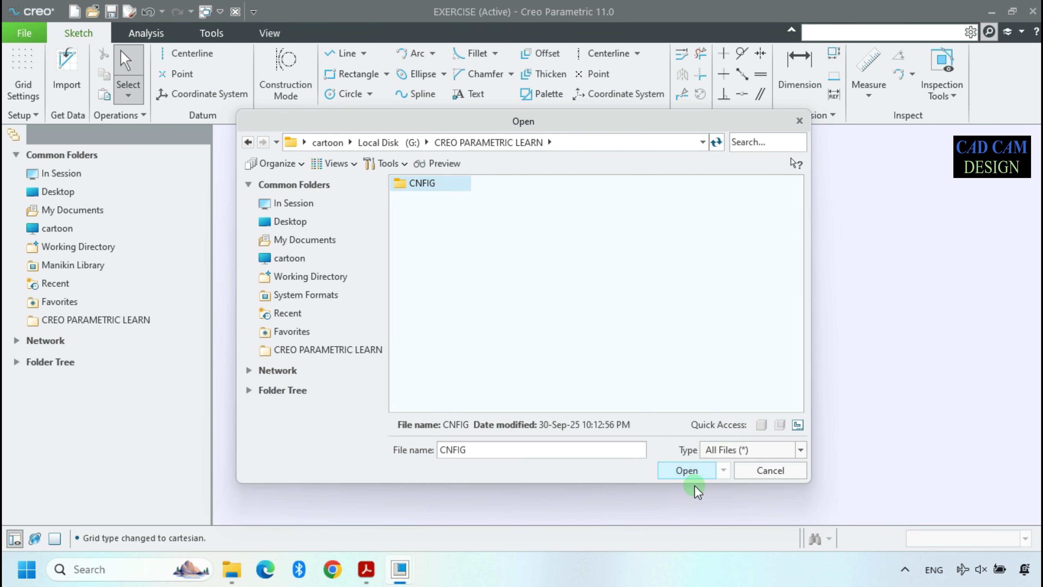
pyautogui.click(703, 479)
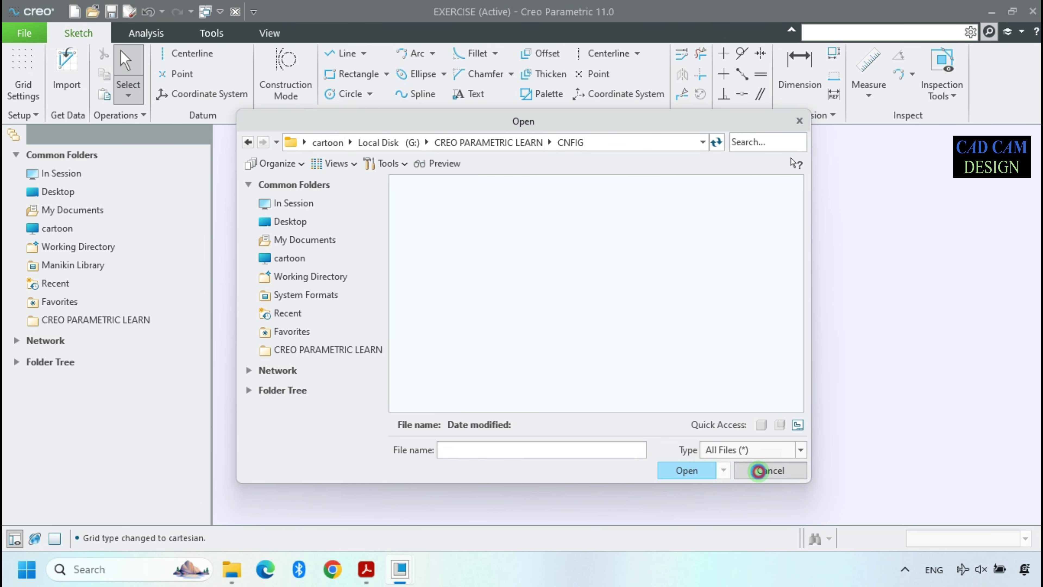
pyautogui.click(769, 471)
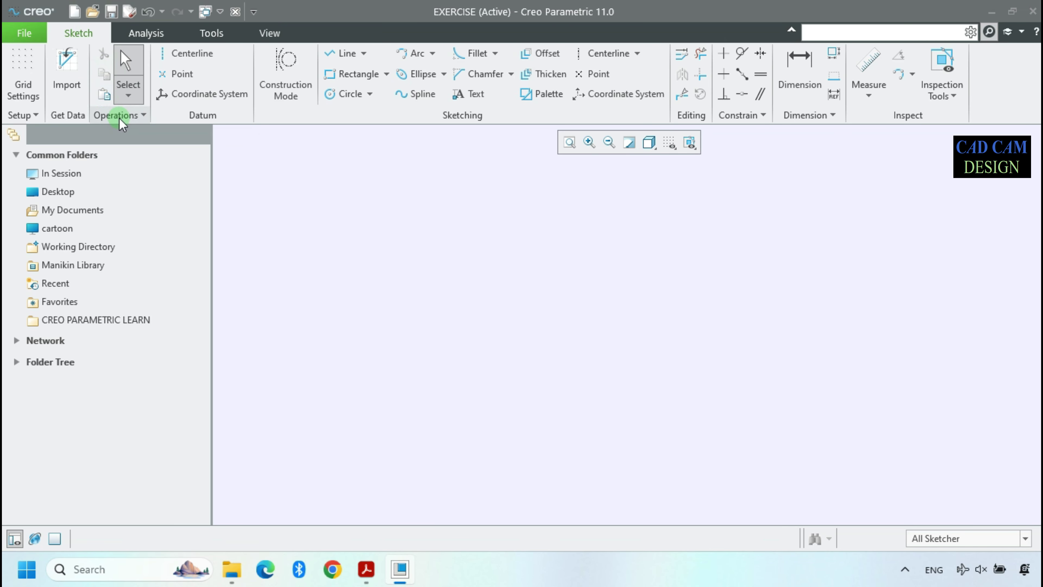
# Sketch two separate rectangles, about 4 by 6 and about 5 by 4, and delete the equal-length constraint between them
pyautogui.click(337, 77)
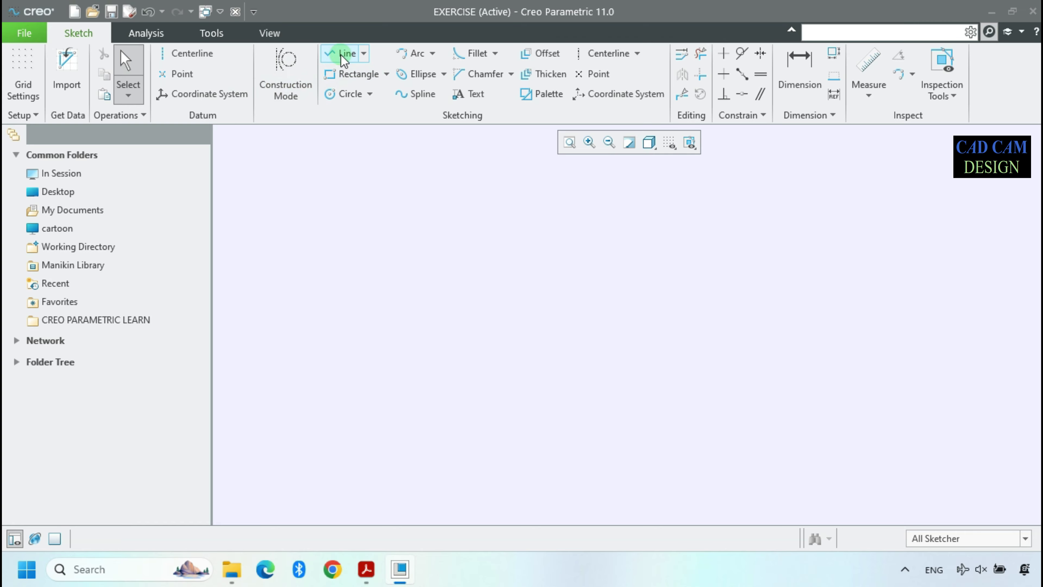
pyautogui.click(343, 74)
pyautogui.moveTo(415, 198); pyautogui.dragTo(476, 289)
pyautogui.moveTo(578, 290); pyautogui.dragTo(634, 332)
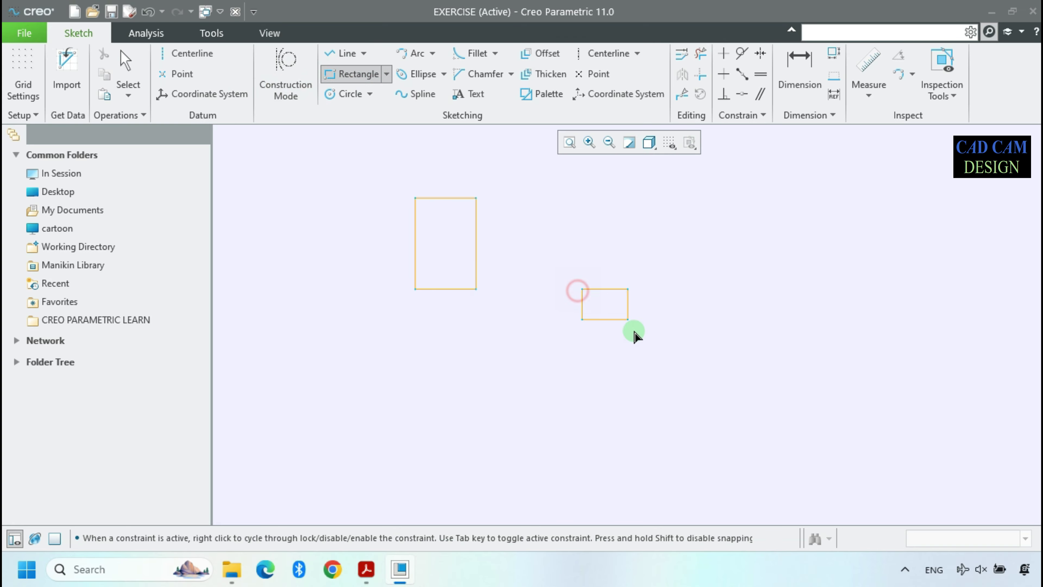
pyautogui.click(652, 345)
pyautogui.middleClick(712, 345)
pyautogui.scroll(-1, 437, 228)
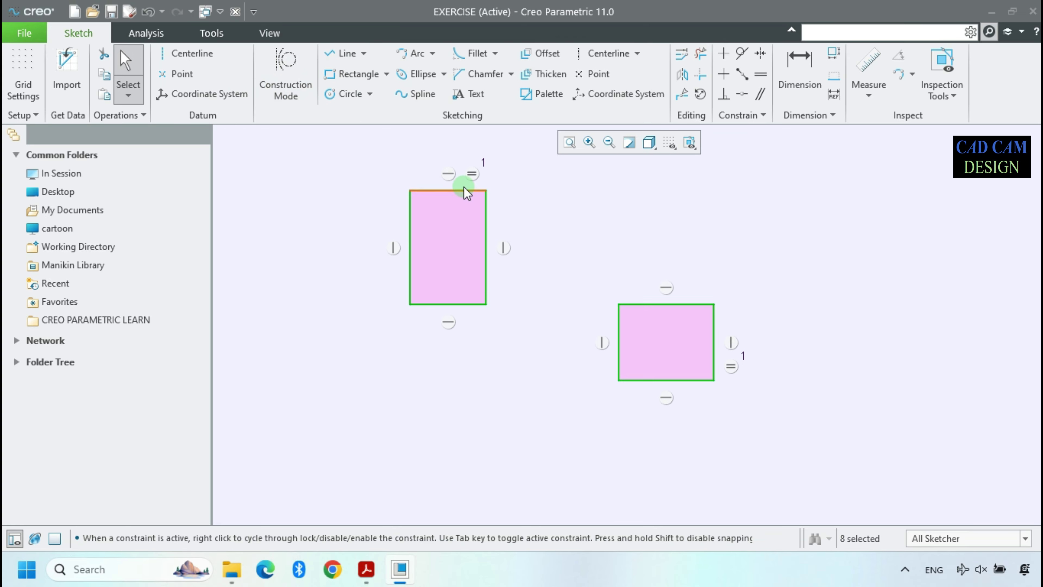
pyautogui.click(471, 173)
pyautogui.press('Delete')
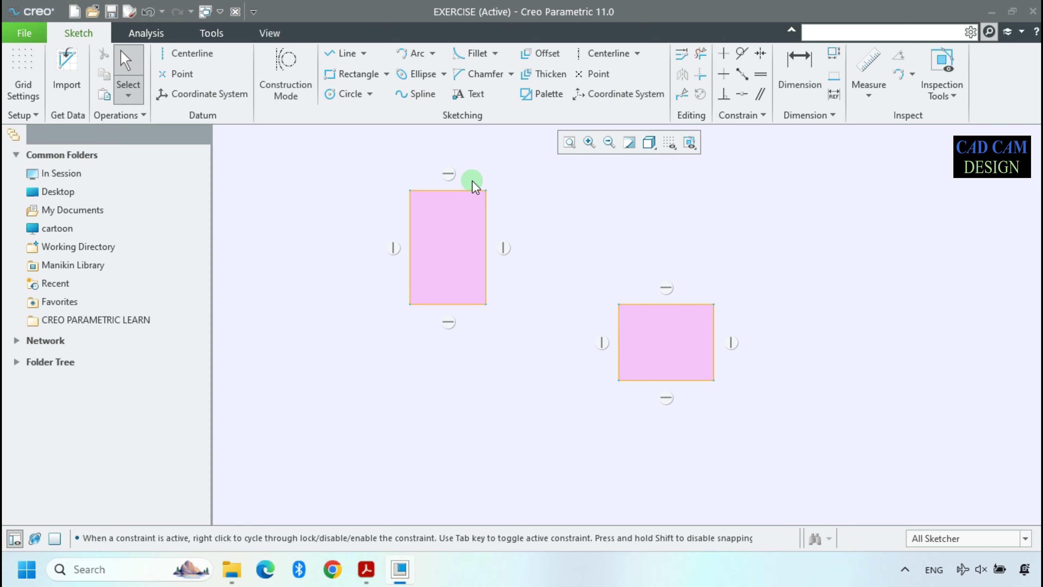
# Turn on the display of dimensions and move the lower rectangle's width dimension farther above it
pyautogui.click(669, 142)
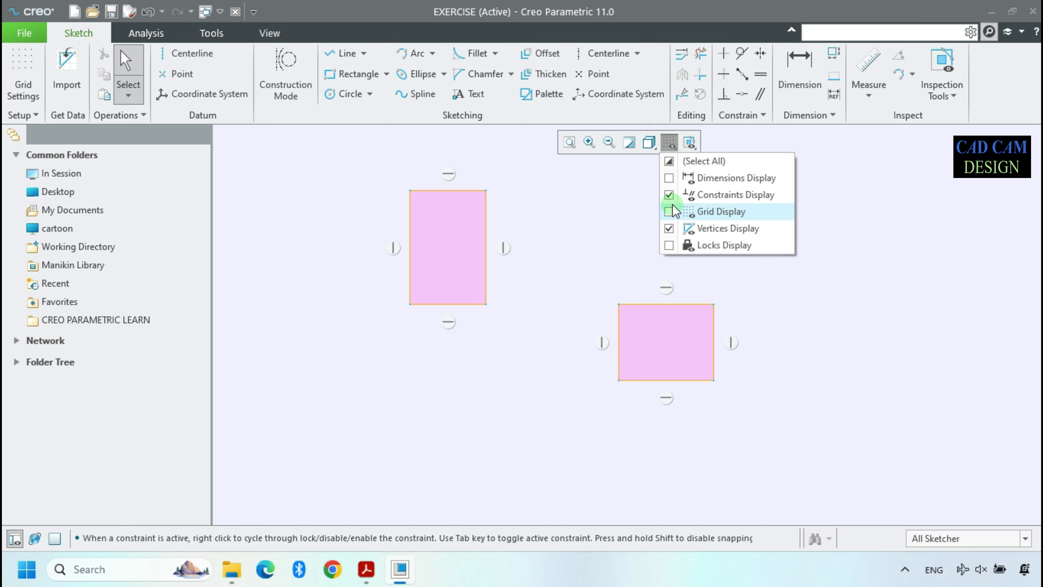
pyautogui.click(670, 177)
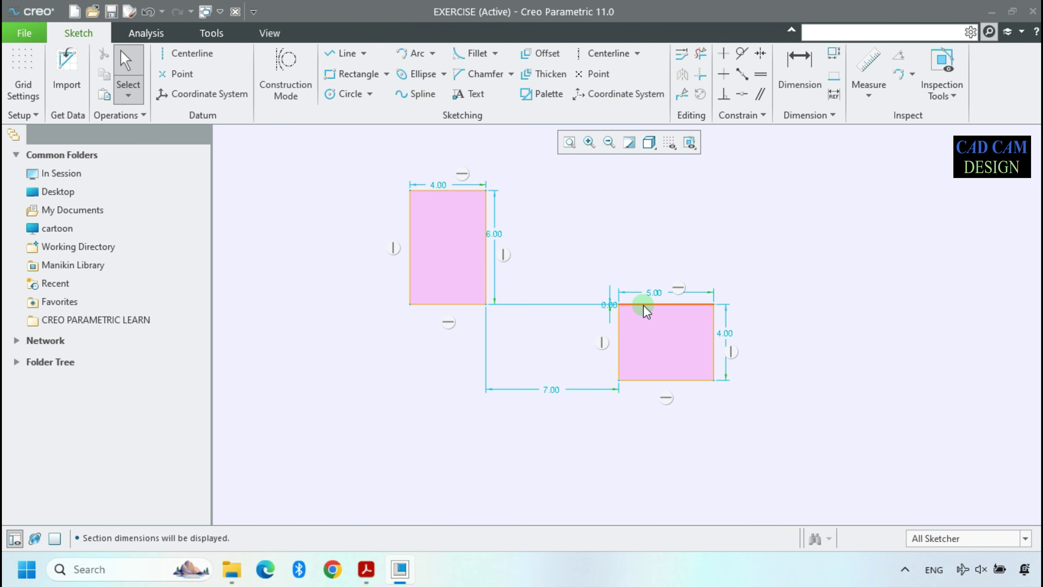
pyautogui.moveTo(655, 292); pyautogui.dragTo(655, 248)
# Move the whole taller rectangle toward the other one, leaving a horizontal gap of about 5
pyautogui.moveTo(379, 153); pyautogui.dragTo(526, 362)
pyautogui.click(799, 340)
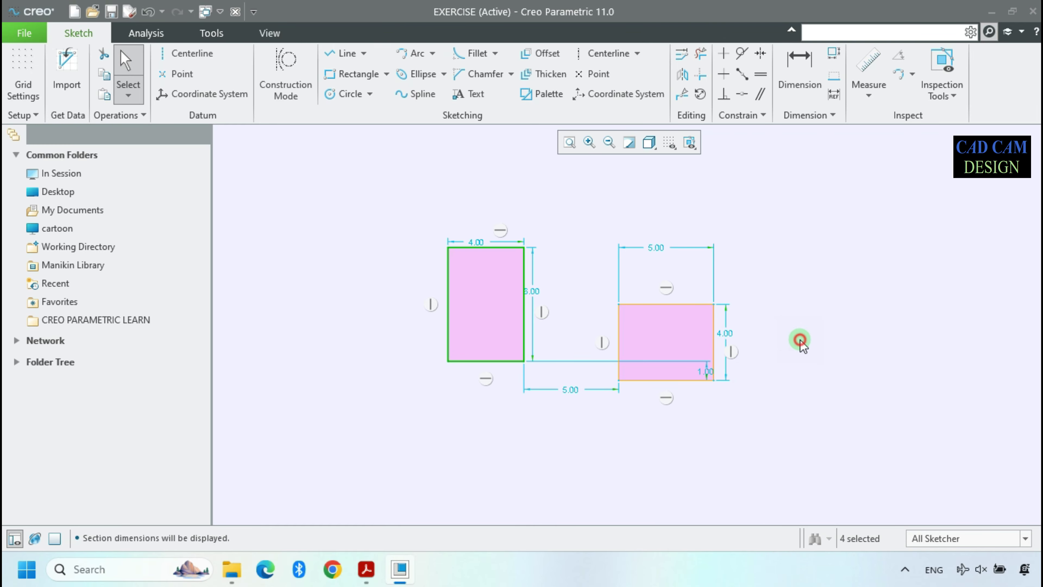
pyautogui.click(101, 181)
# Turn off snapping to the grid and move the taller rectangle freely to the upper right
pyautogui.click(29, 115)
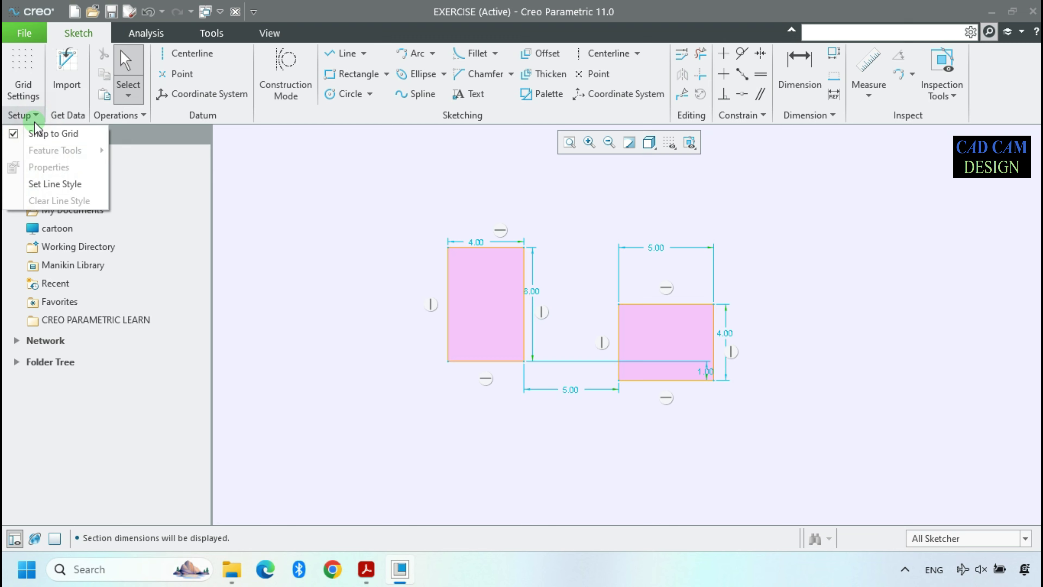
pyautogui.click(14, 133)
pyautogui.moveTo(364, 177); pyautogui.dragTo(570, 454)
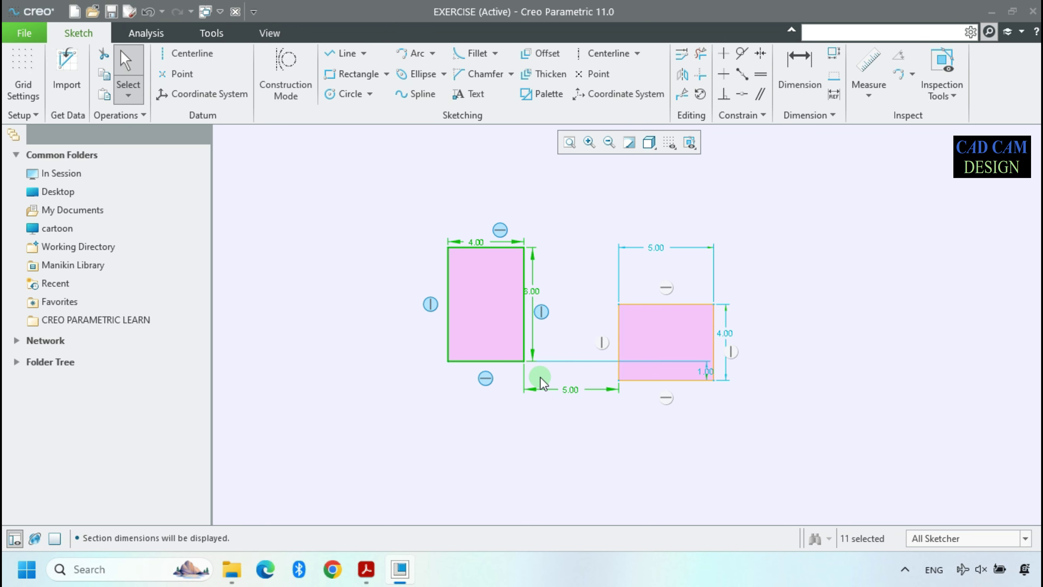
pyautogui.moveTo(526, 360); pyautogui.dragTo(551, 340)
# Turn snapping to the grid back on and move the taller rectangle to about 3 from the other rectangle
pyautogui.click(22, 116)
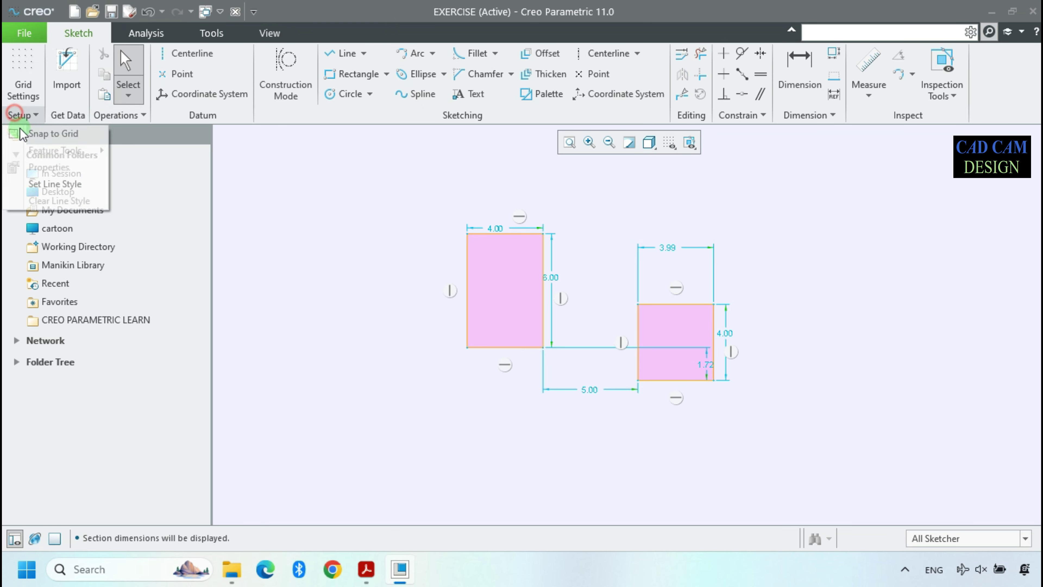
pyautogui.click(25, 132)
pyautogui.click(309, 283)
pyautogui.moveTo(393, 185); pyautogui.dragTo(602, 391)
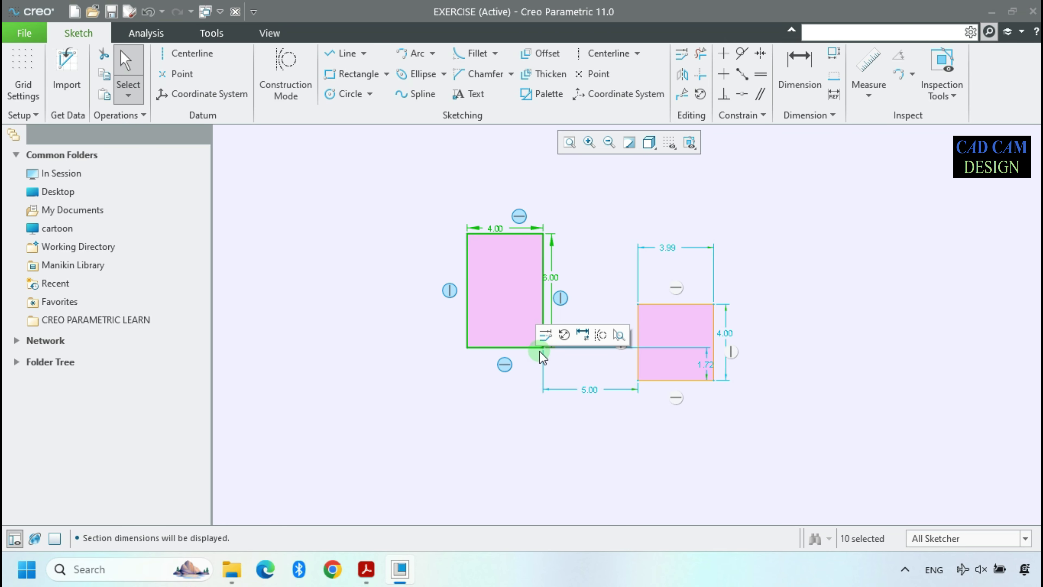
pyautogui.moveTo(544, 347); pyautogui.dragTo(577, 338)
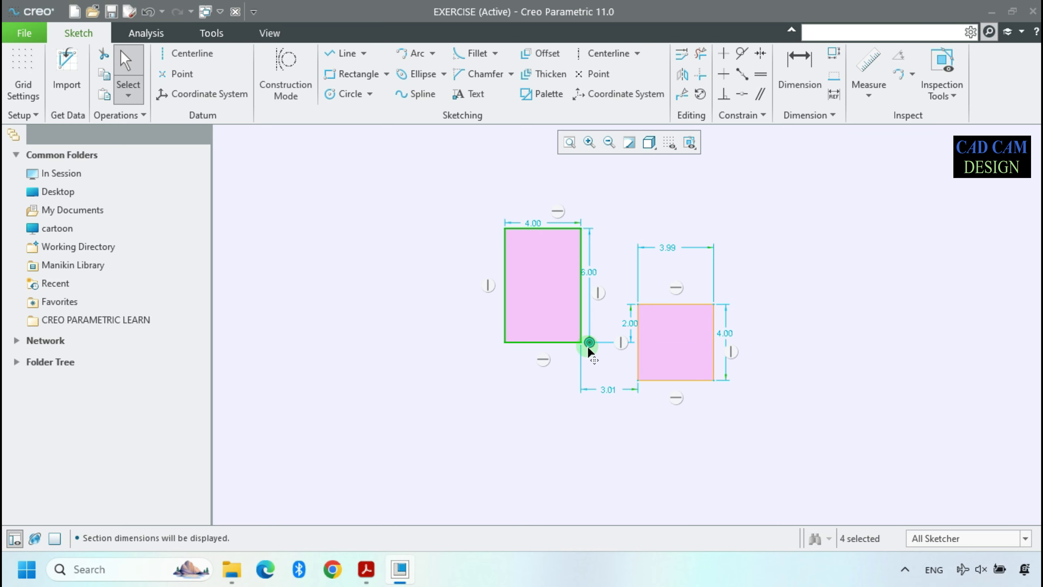
pyautogui.moveTo(579, 343)
pyautogui.mouseDown()
pyautogui.moveTo(429, 340)
pyautogui.moveTo(578, 342)
pyautogui.mouseUp()
# Turn off snapping to the grid again and clear the selection
pyautogui.click(20, 116)
pyautogui.click(29, 133)
pyautogui.click(428, 264)
# Cut the taller rectangle's left edge and delete its bottom edge
pyautogui.click(511, 266)
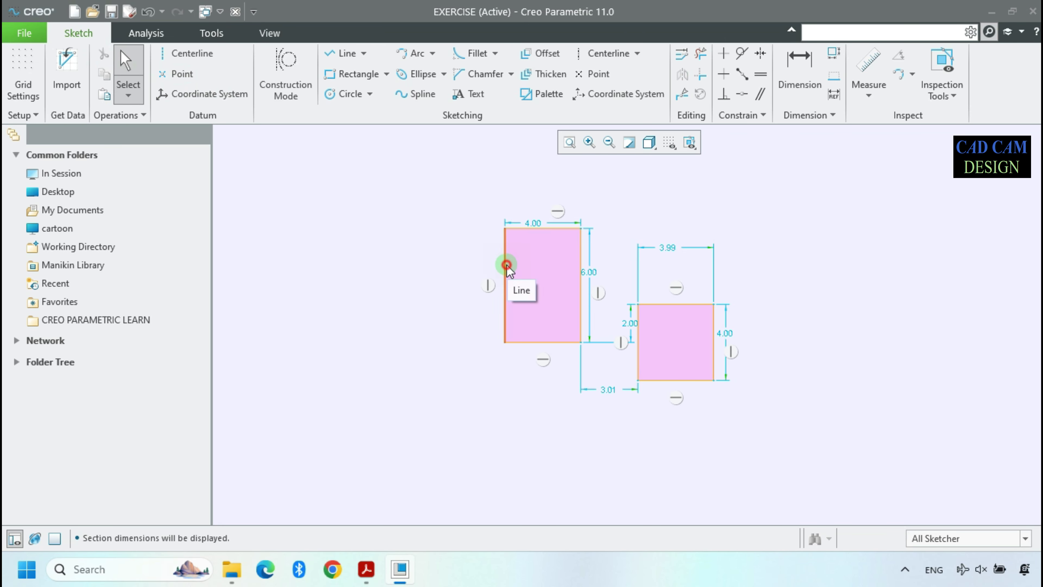
pyautogui.click(104, 55)
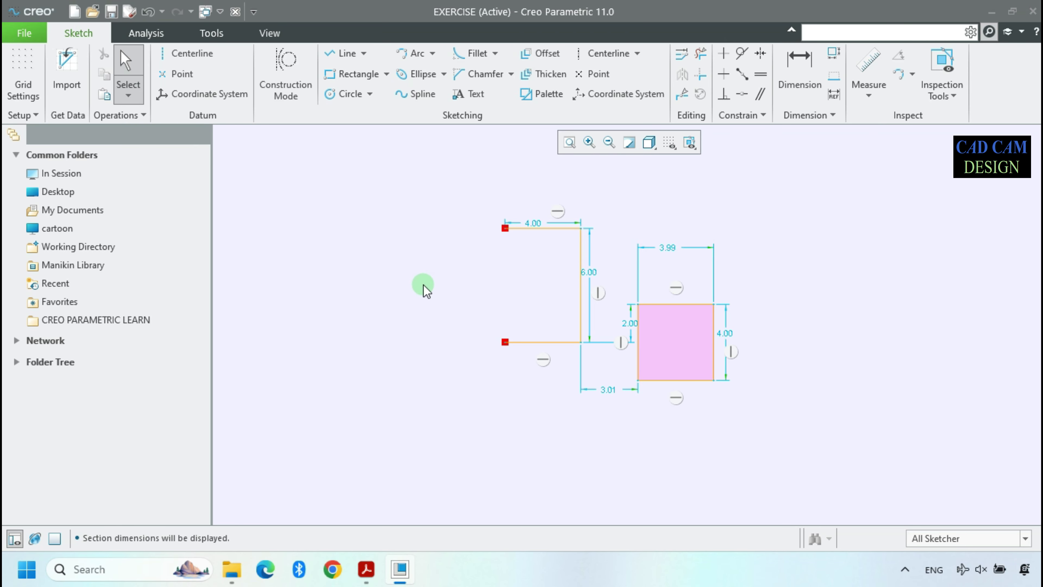
pyautogui.click(530, 345)
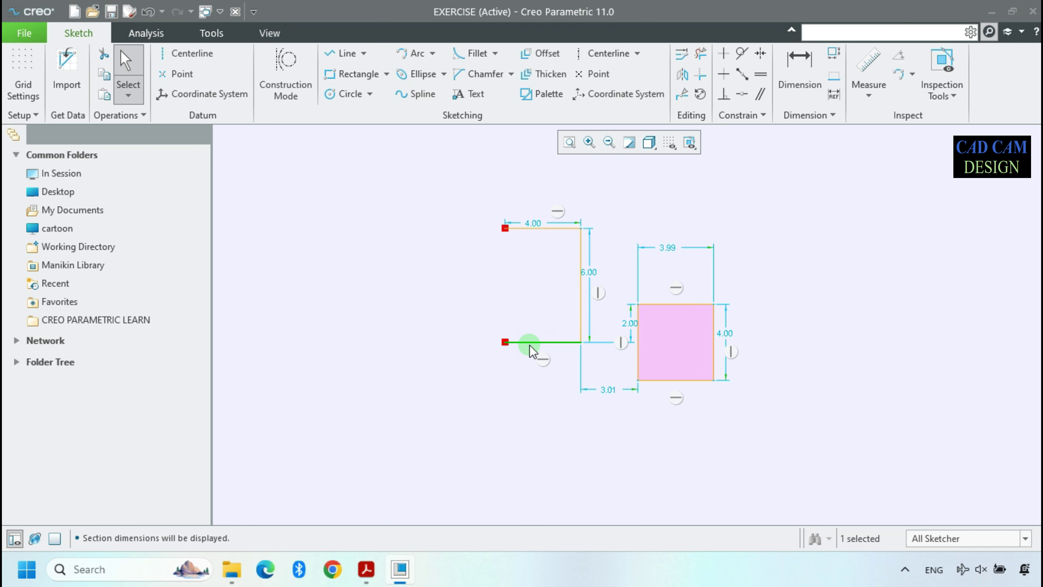
pyautogui.press('Delete')
# Copy the opened rectangle's top line and paste it about 4.10 to the left and 2.78 below the original
pyautogui.click(525, 229)
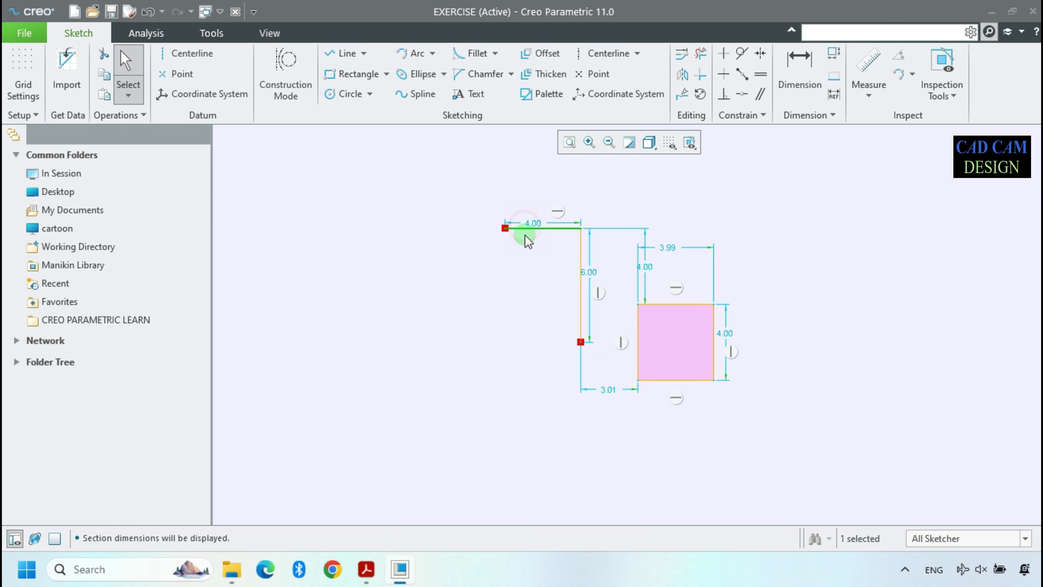
pyautogui.hotkey('ctrl', 'c')
pyautogui.hotkey('ctrl', 'v')
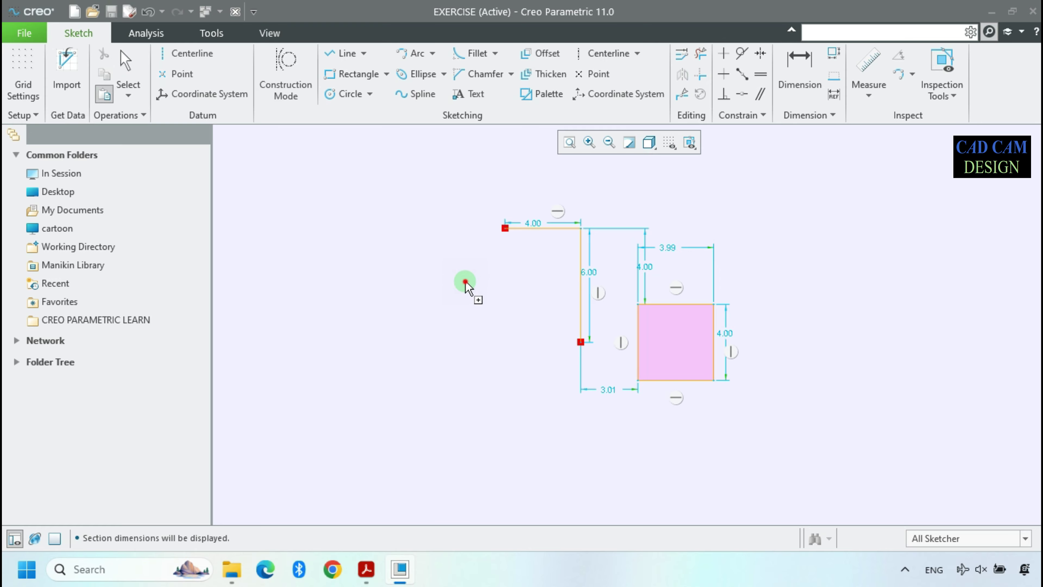
pyautogui.click(465, 281)
pyautogui.middleClick(508, 326)
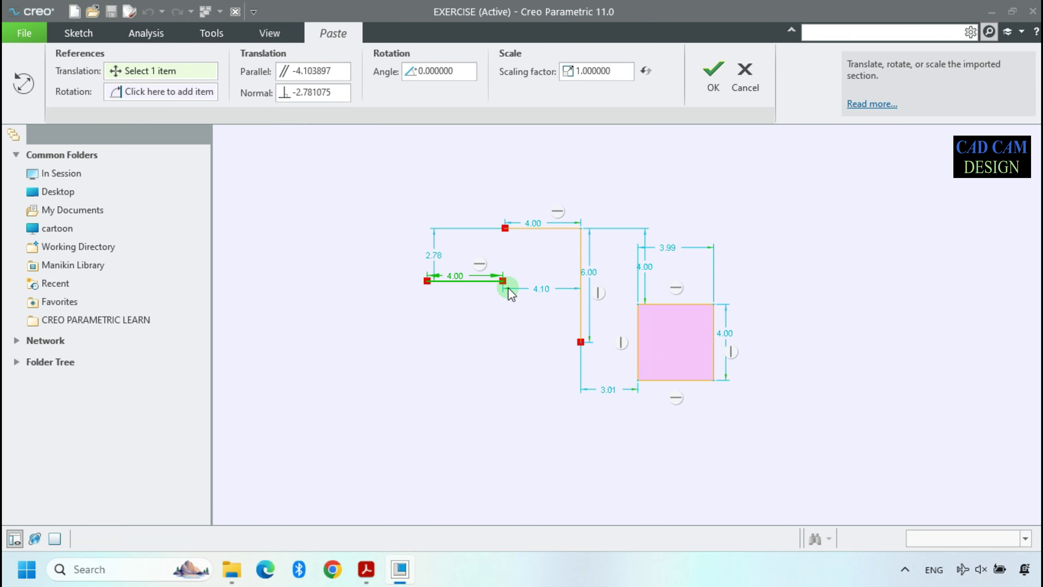
pyautogui.click(499, 254)
# Copy the closed rectangle and place a pasted copy about 13.44 to its left and 2.38 below it
pyautogui.moveTo(628, 300); pyautogui.dragTo(806, 427)
pyautogui.hotkey('ctrl', 'c')
pyautogui.hotkey('ctrl', 'v')
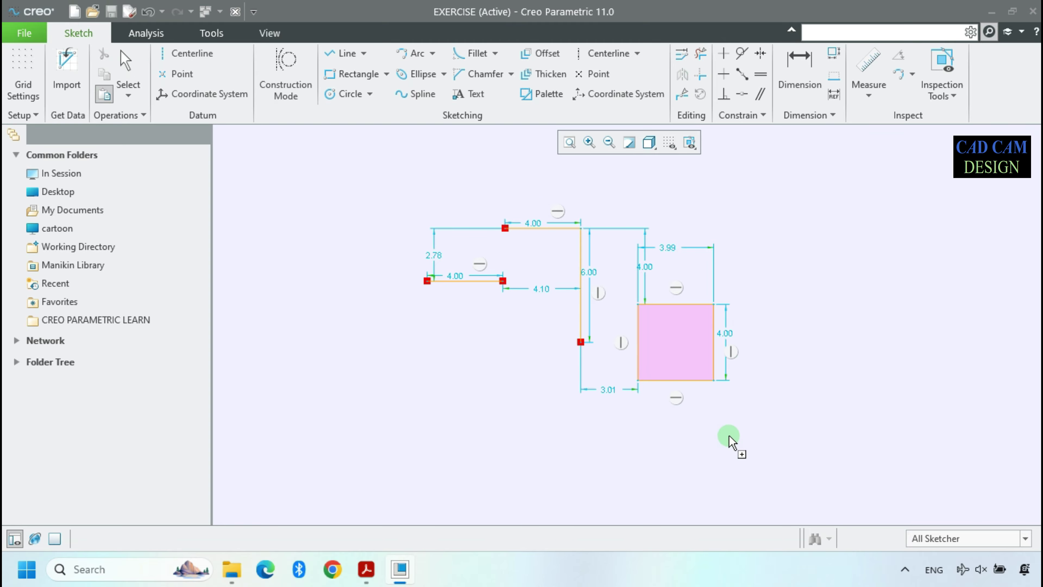
pyautogui.click(438, 394)
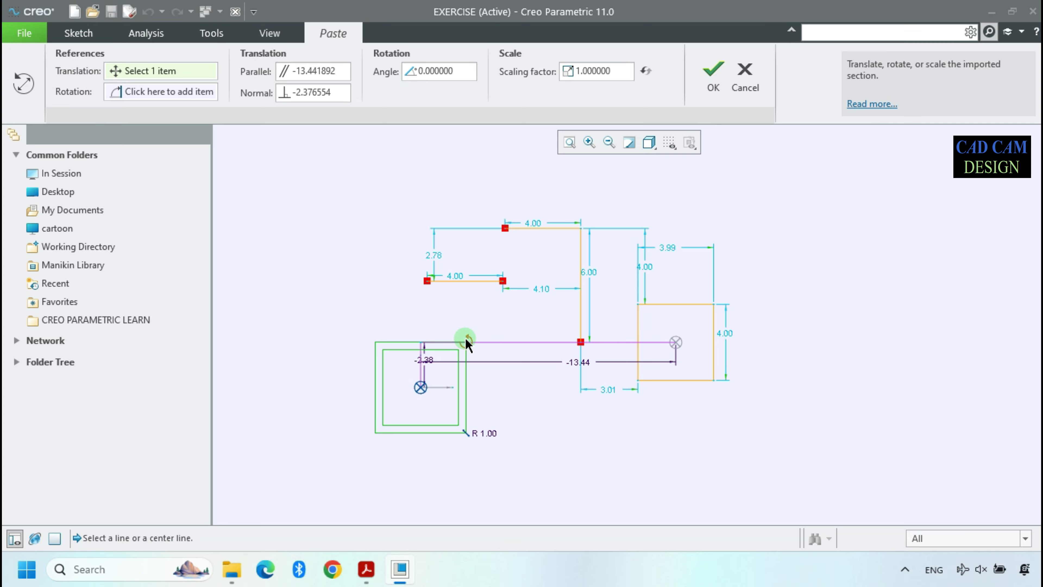
pyautogui.moveTo(467, 339); pyautogui.dragTo(534, 266)
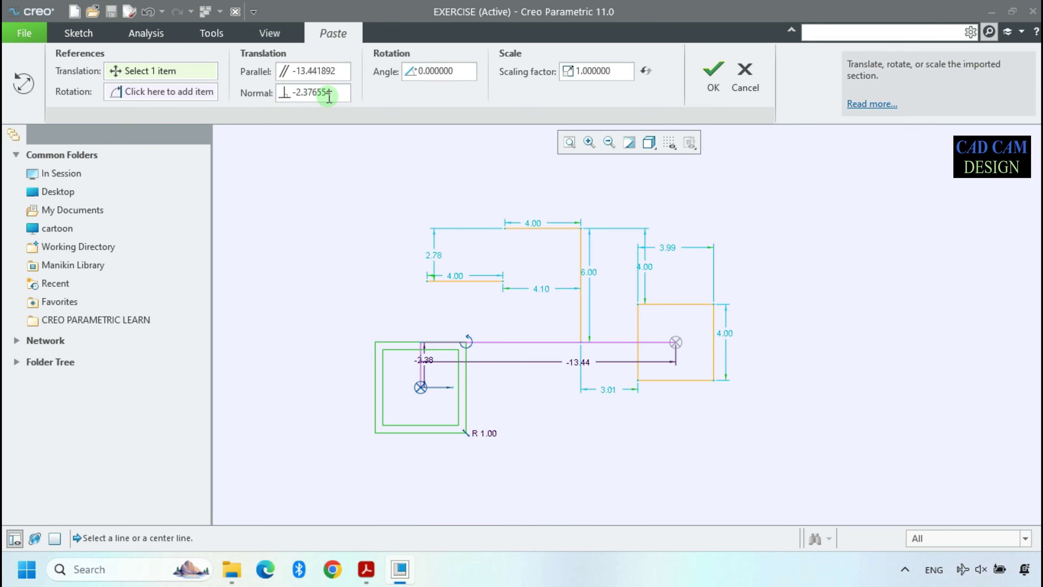
# Set the pasted rectangle's parallel and normal translation to 0 so that it lies over the original
pyautogui.click(346, 70)
pyautogui.doubleClick(346, 70)
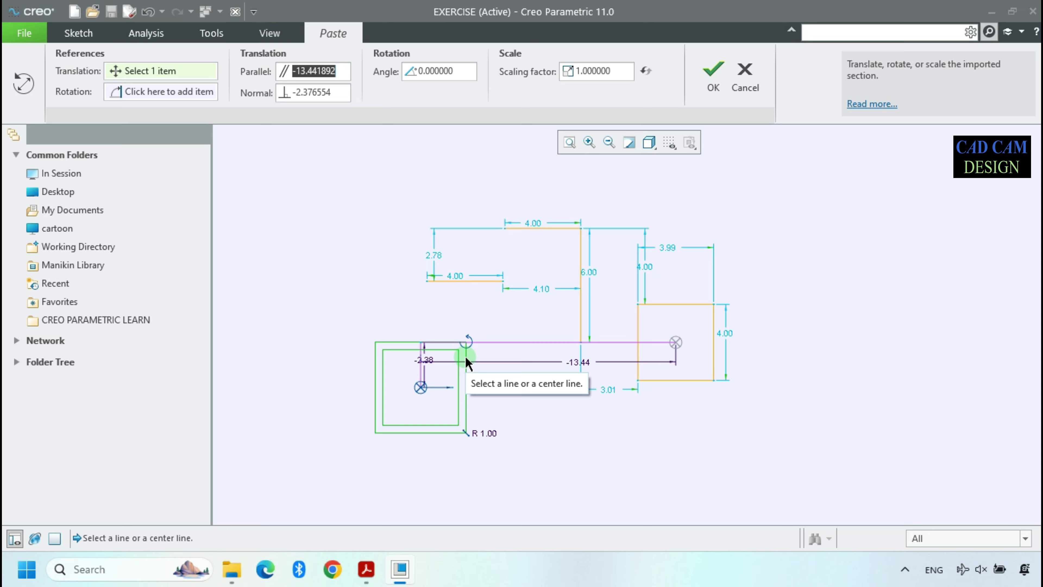
pyautogui.click(343, 73)
pyautogui.doubleClick(342, 73)
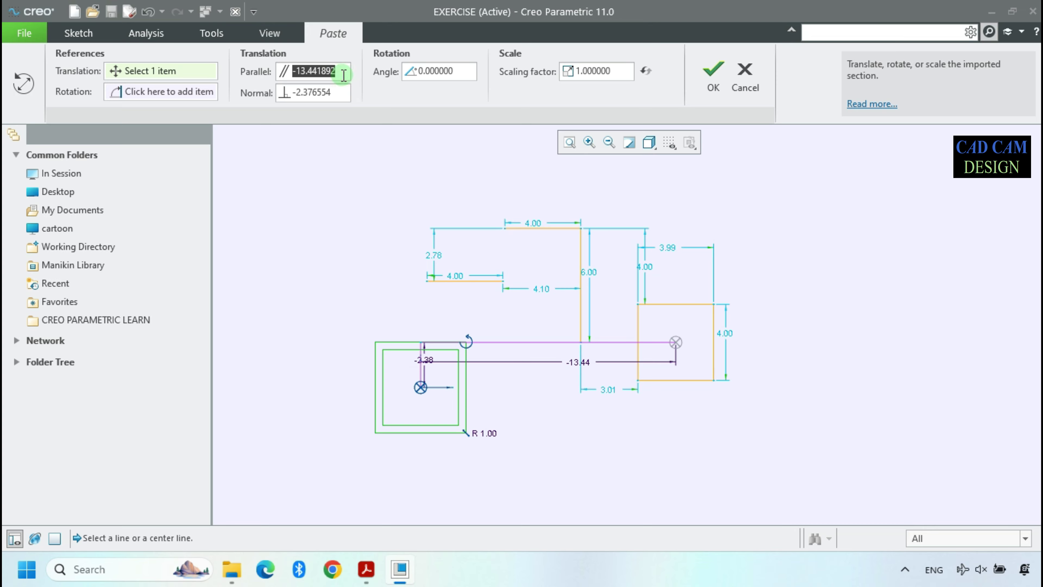
pyautogui.write('0')
pyautogui.press('Return')
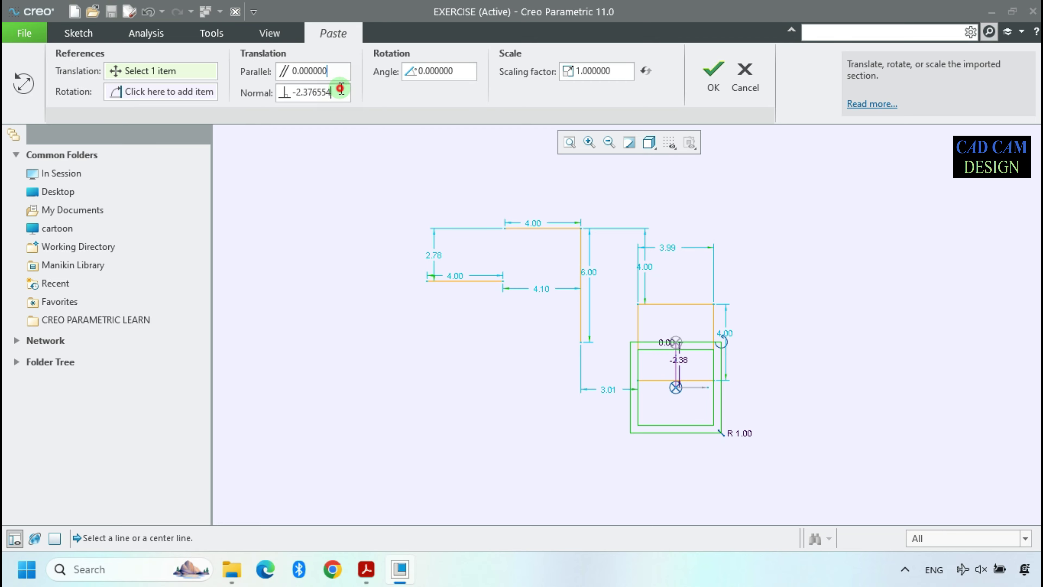
pyautogui.doubleClick(341, 90)
pyautogui.write('0')
pyautogui.press('Return')
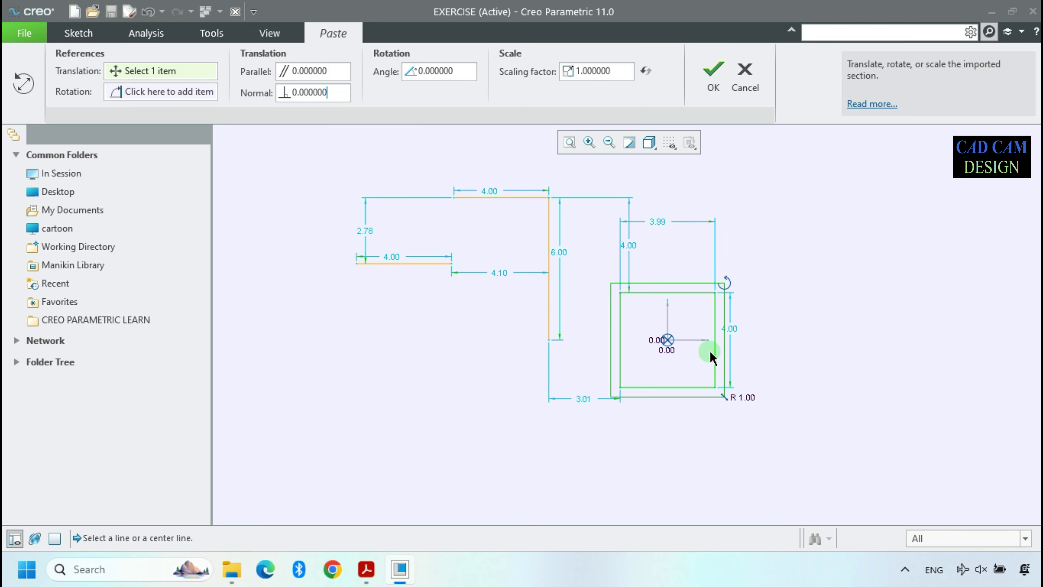
# Set the pasted rectangle's rotation angle to 45 and its scaling factor to 2
pyautogui.scroll(5, 711, 352)
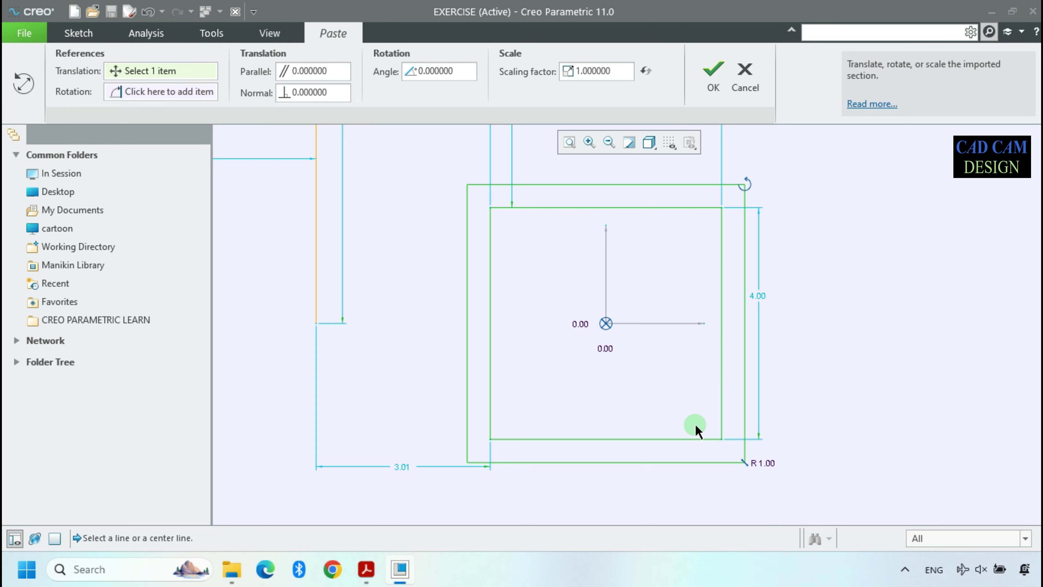
pyautogui.scroll(-3, 698, 415)
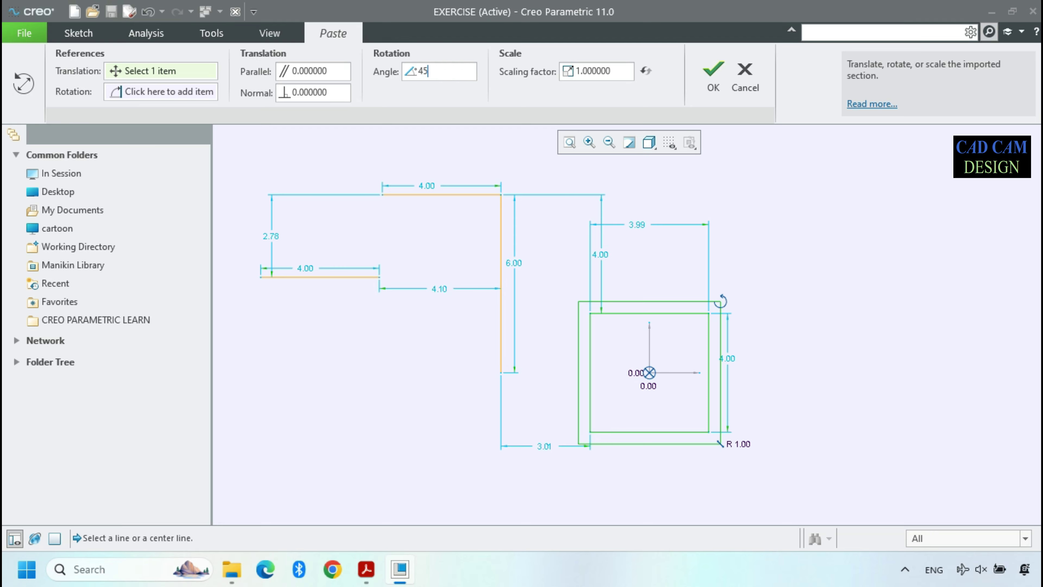
pyautogui.click(450, 69)
pyautogui.press('Return')
pyautogui.click(631, 65)
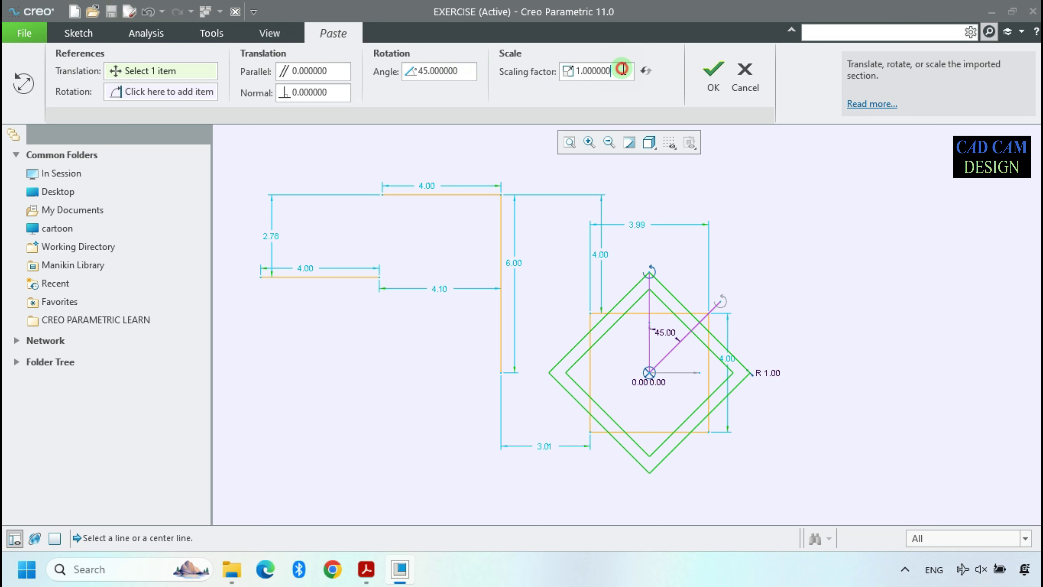
pyautogui.doubleClick(622, 69)
pyautogui.write('2')
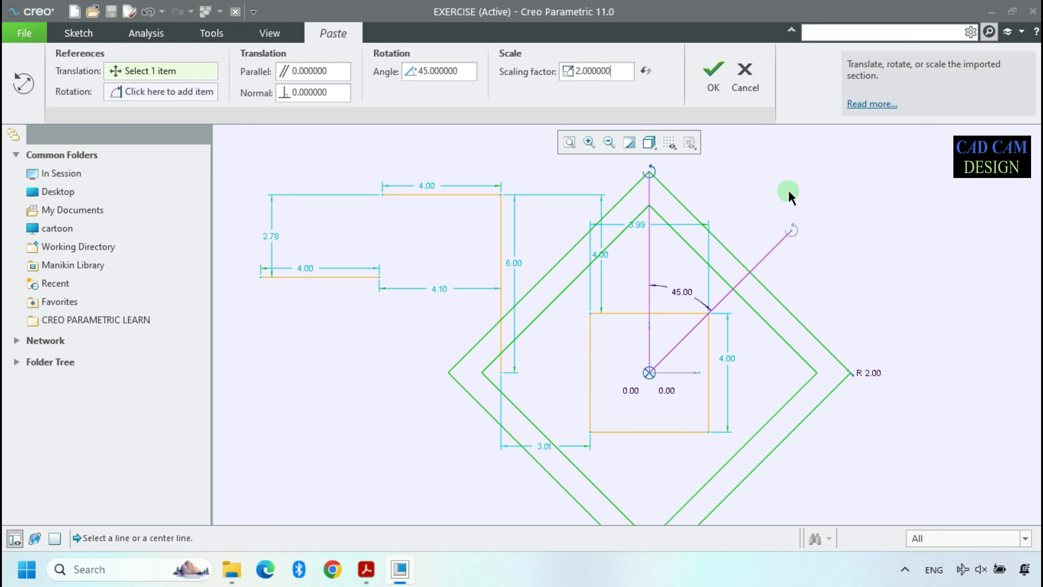
# Accept the rotated and scaled paste of the rectangle and clear the selection
pyautogui.click(713, 74)
pyautogui.scroll(1, 576, 251)
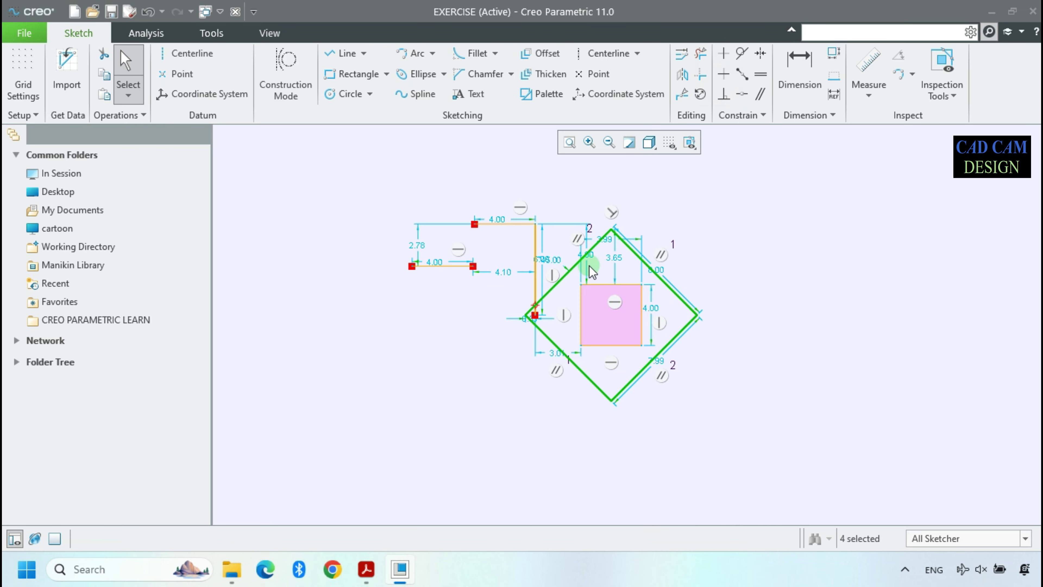
pyautogui.click(777, 277)
pyautogui.scroll(-1, 687, 283)
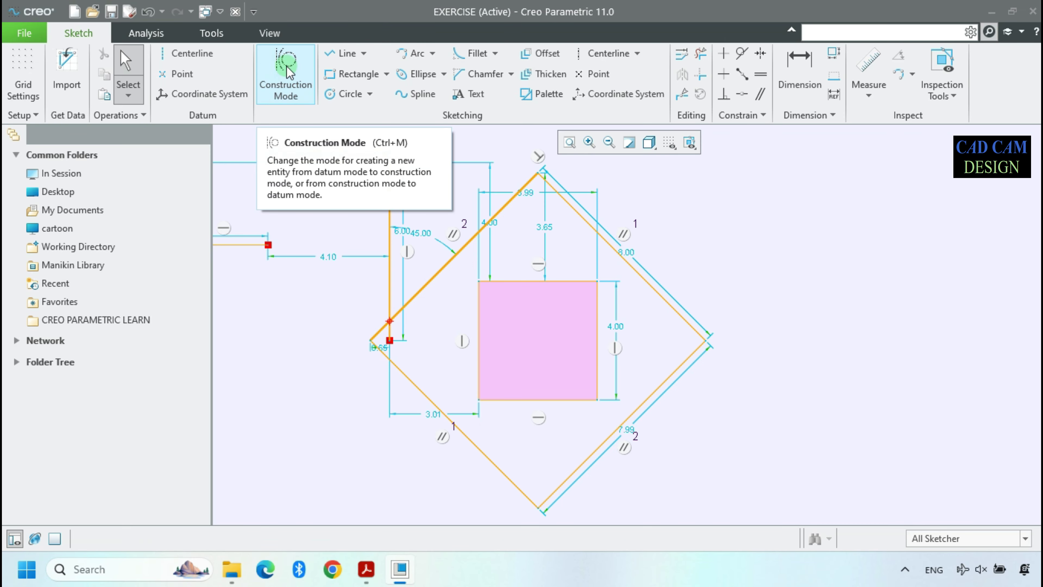
# Turn on Construction Mode and draw an open chain of four construction lines beside the diamond, on the side away from the pasted line
pyautogui.click(298, 73)
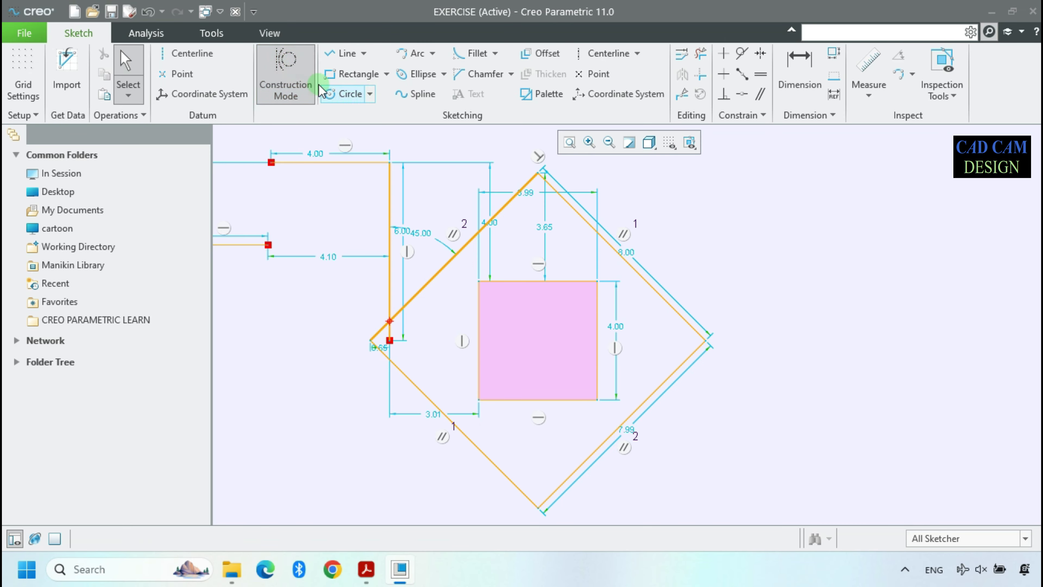
pyautogui.scroll(-3, 272, 215)
pyautogui.click(342, 53)
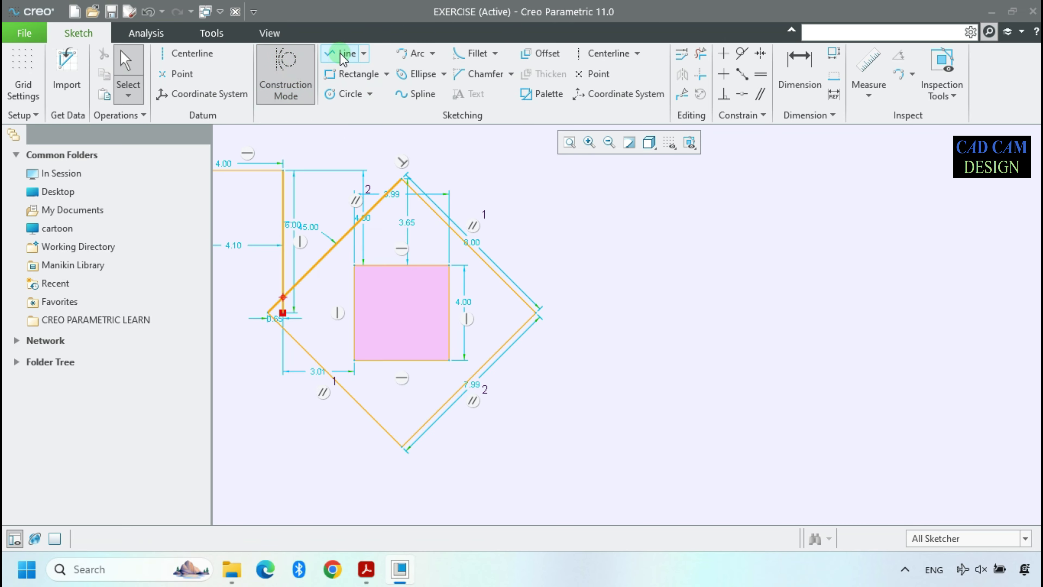
pyautogui.click(620, 220)
pyautogui.click(704, 330)
pyautogui.click(592, 290)
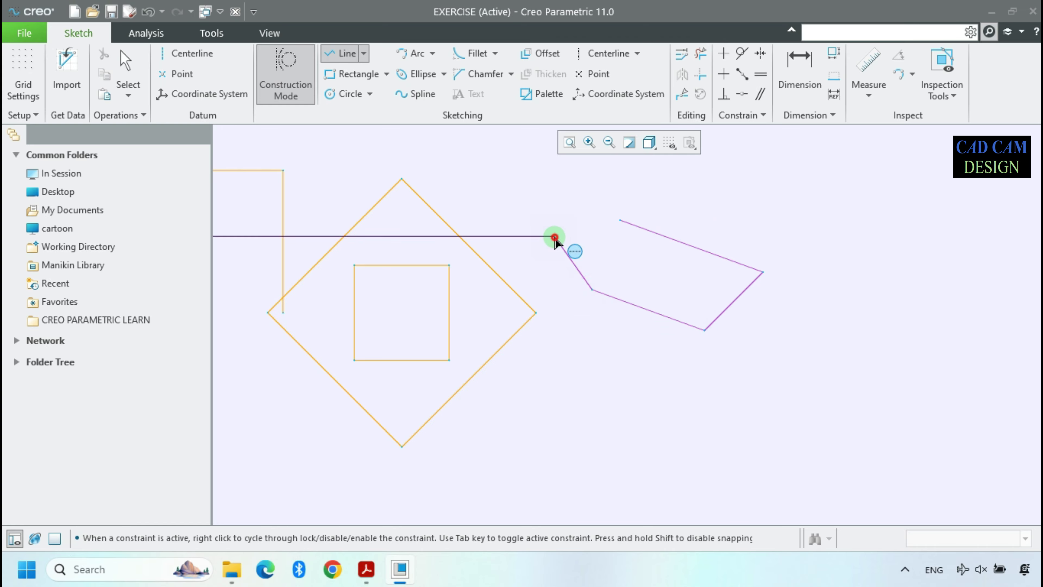
pyautogui.click(555, 236)
pyautogui.middleClick(607, 290)
pyautogui.middleClick(607, 289)
pyautogui.scroll(3, 596, 263)
pyautogui.click(577, 191)
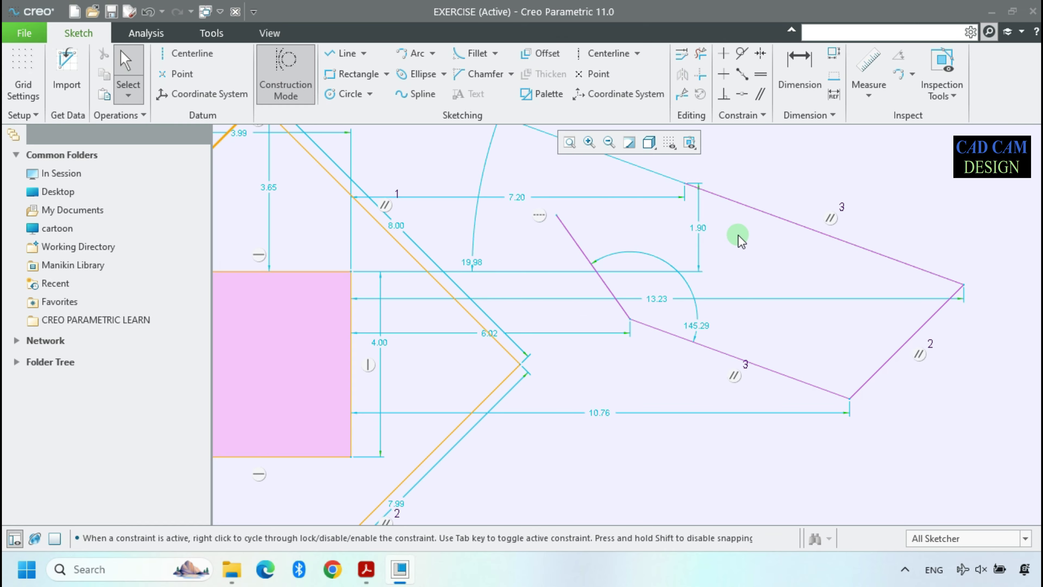
# Turn off Construction Mode and draw a solid rectangle about 1.98 wide and 2.63 high below the pasted horizontal line
pyautogui.click(311, 65)
pyautogui.scroll(-3, 738, 318)
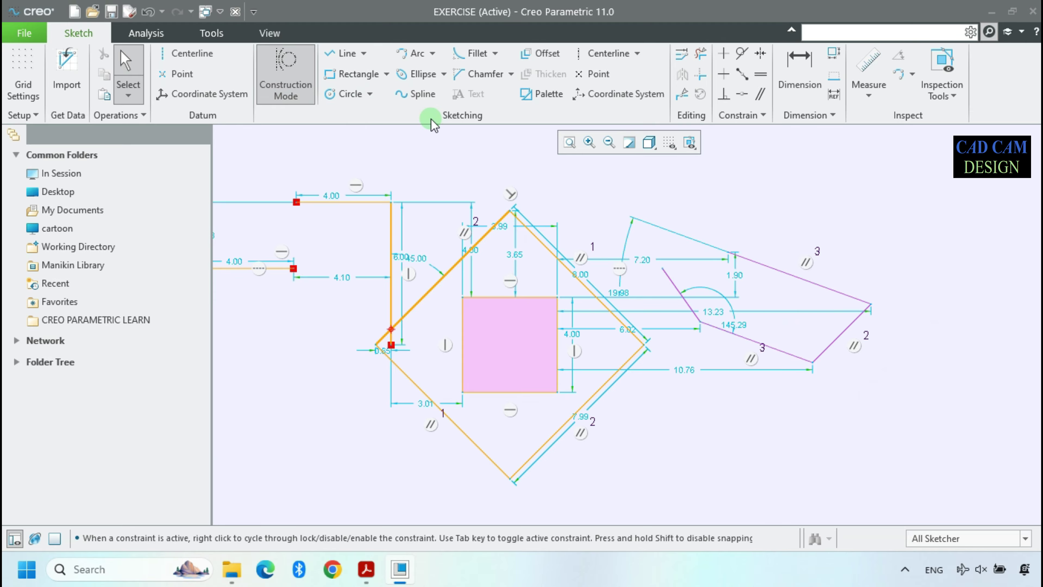
pyautogui.scroll(-2, 620, 321)
pyautogui.scroll(3, 571, 337)
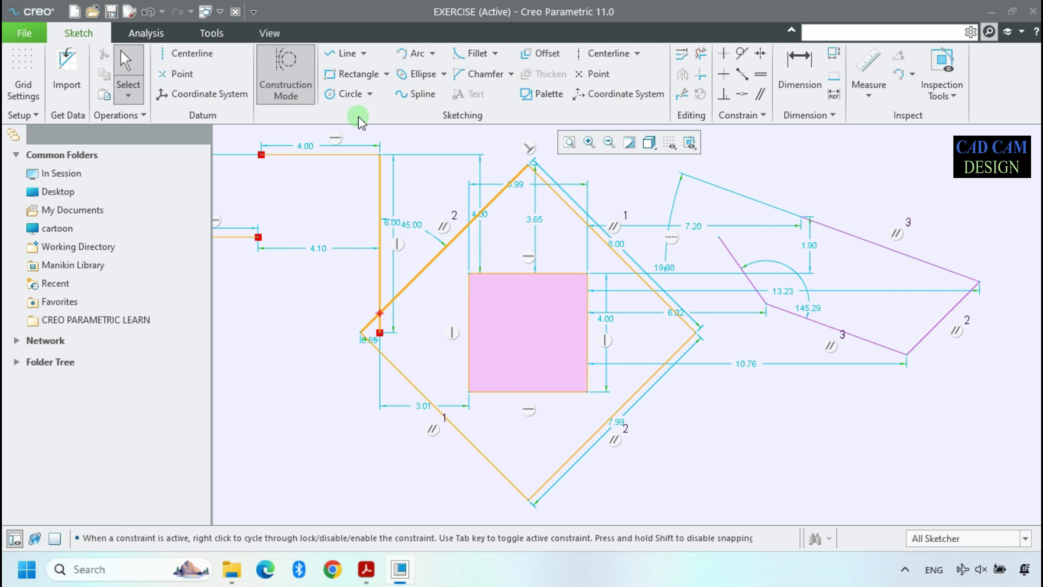
pyautogui.click(286, 73)
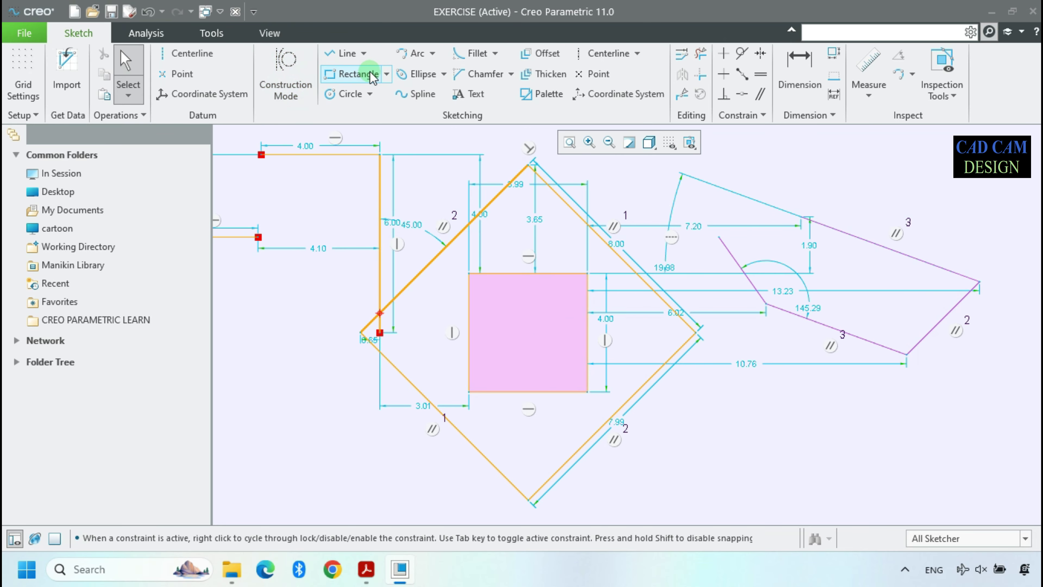
pyautogui.click(358, 74)
pyautogui.click(257, 283)
pyautogui.click(314, 358)
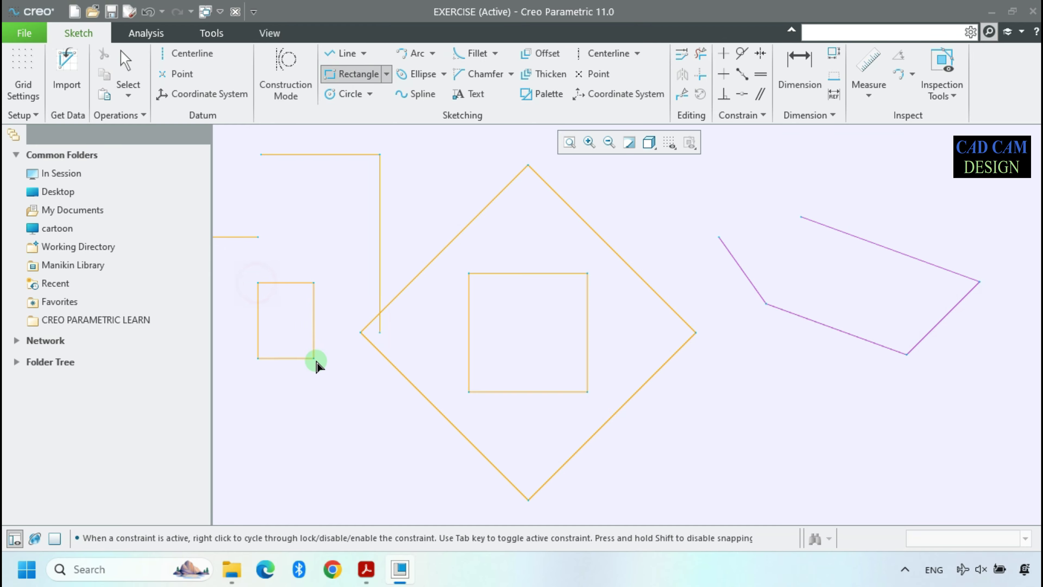
pyautogui.click(317, 361)
pyautogui.middleClick(586, 331)
pyautogui.scroll(-2, 585, 330)
pyautogui.scroll(2, 410, 363)
pyautogui.click(370, 387)
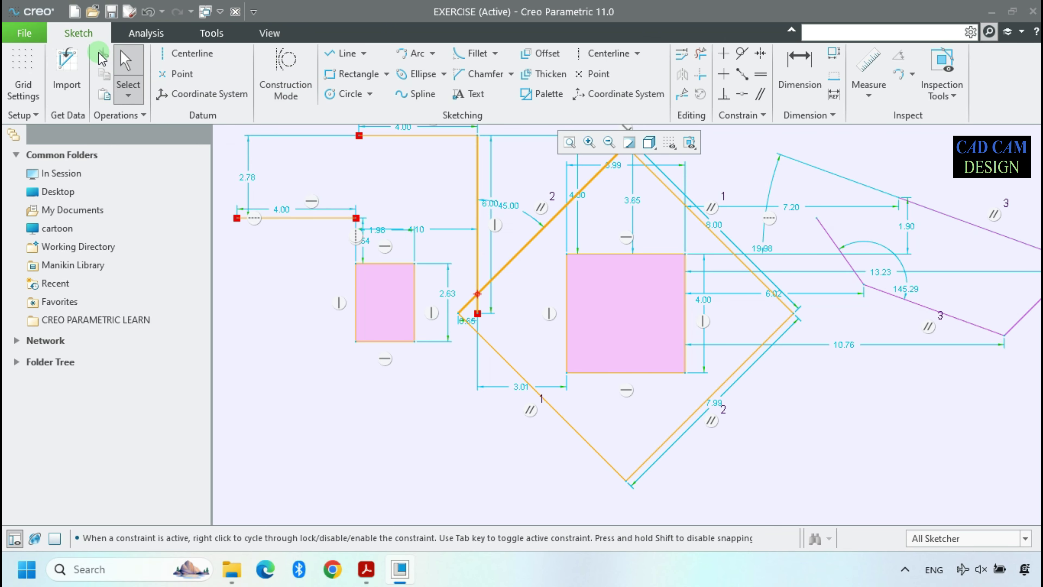
# In the system appearance options, set the Sketcher shaded closed loop color to orange and check it on the sketch
pyautogui.click(24, 33)
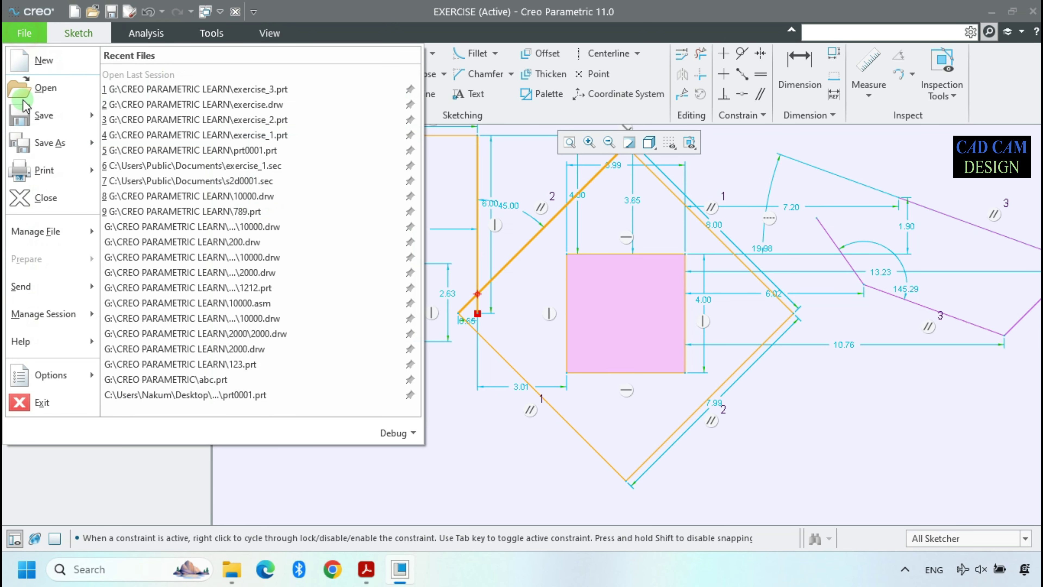
pyautogui.click(52, 375)
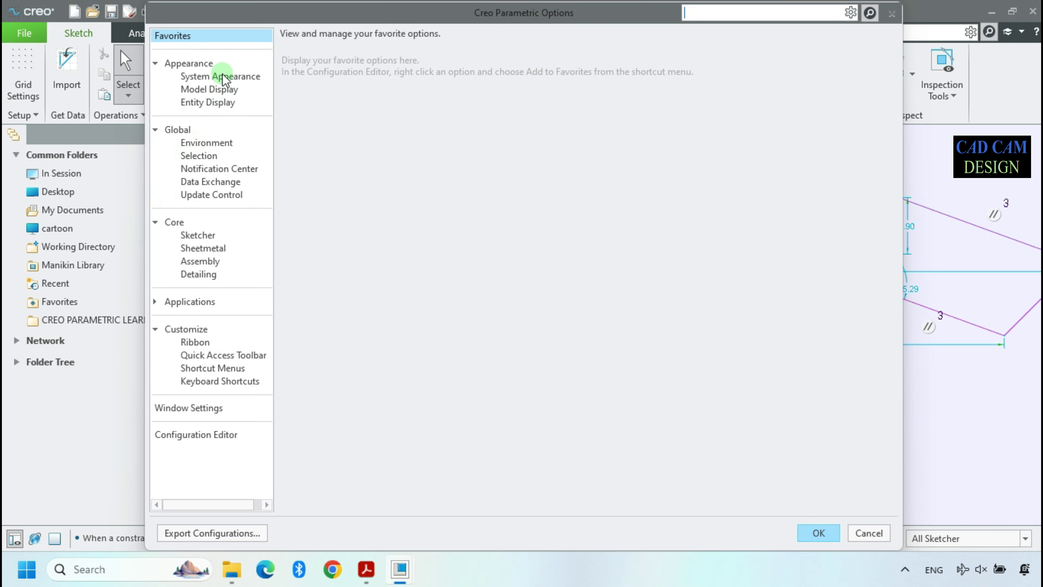
pyautogui.click(224, 77)
pyautogui.click(302, 210)
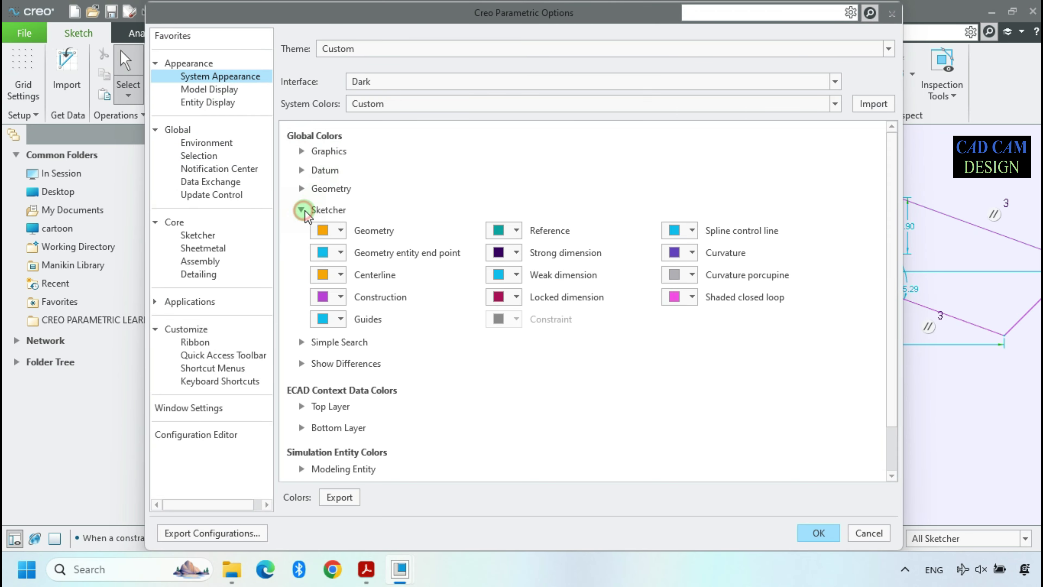
pyautogui.click(674, 252)
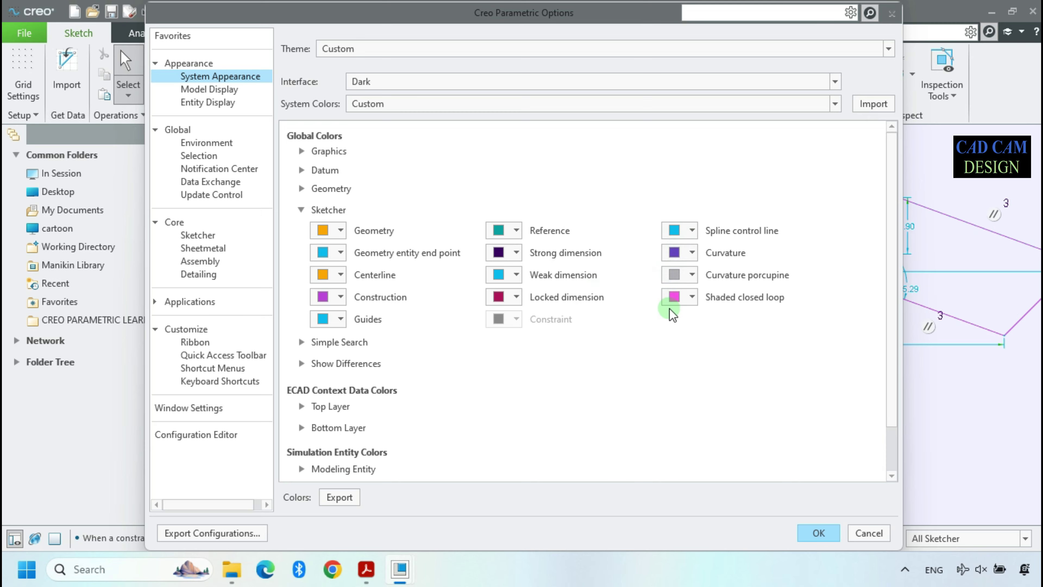
pyautogui.click(692, 297)
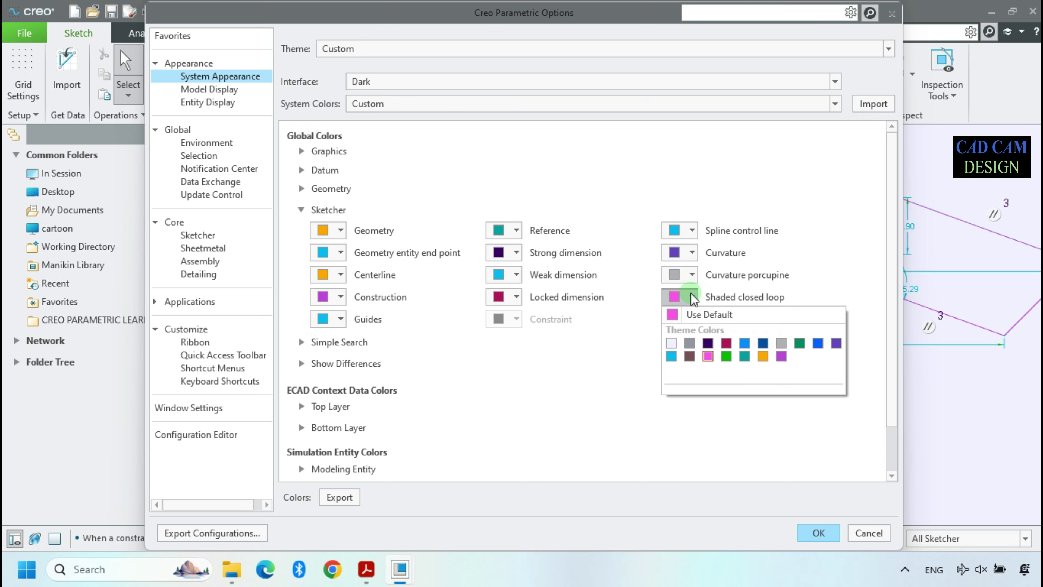
pyautogui.click(761, 357)
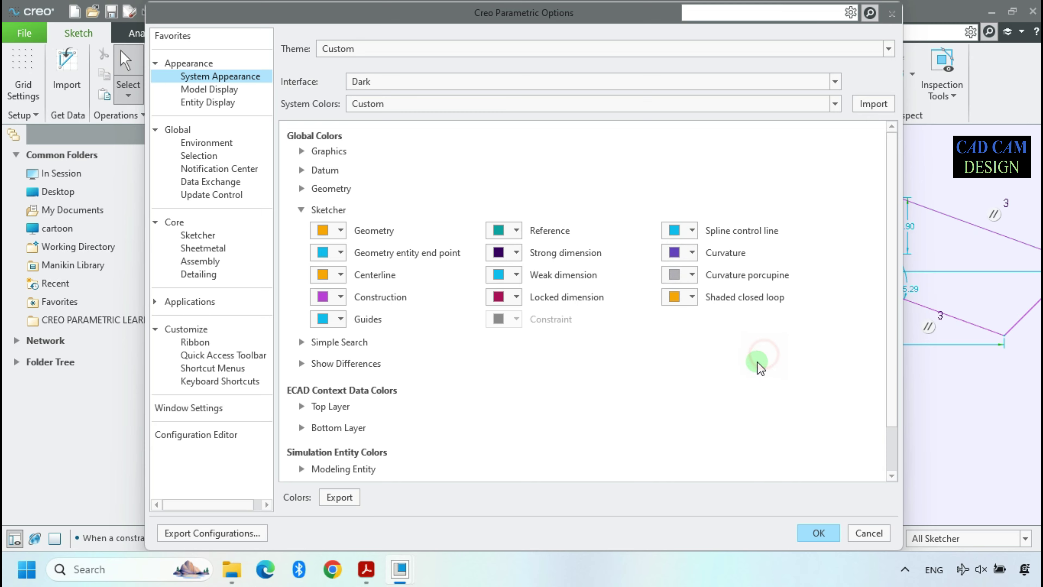
pyautogui.moveTo(649, 15); pyautogui.dragTo(217, 15)
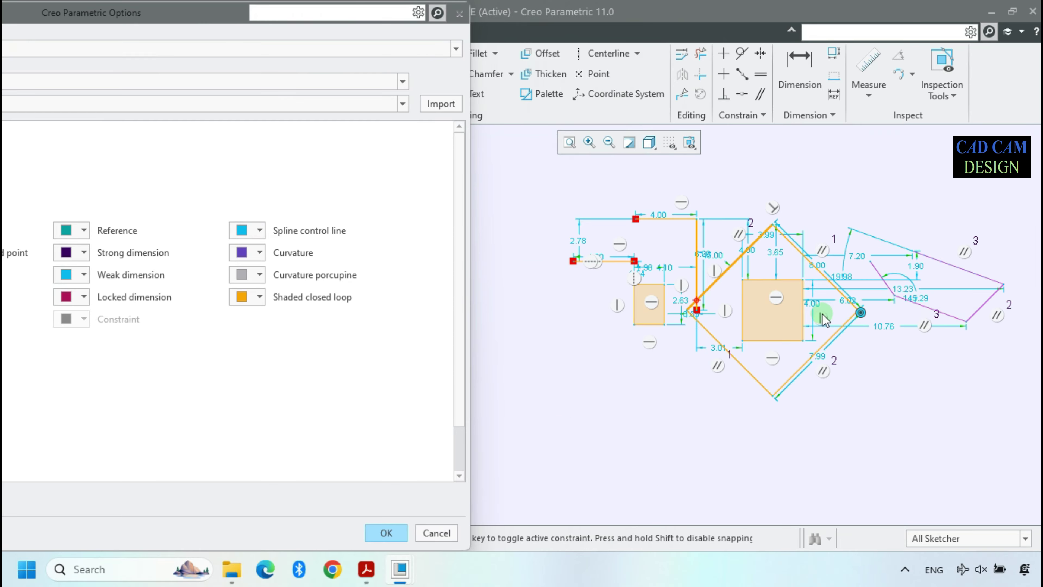
pyautogui.scroll(-3, 659, 312)
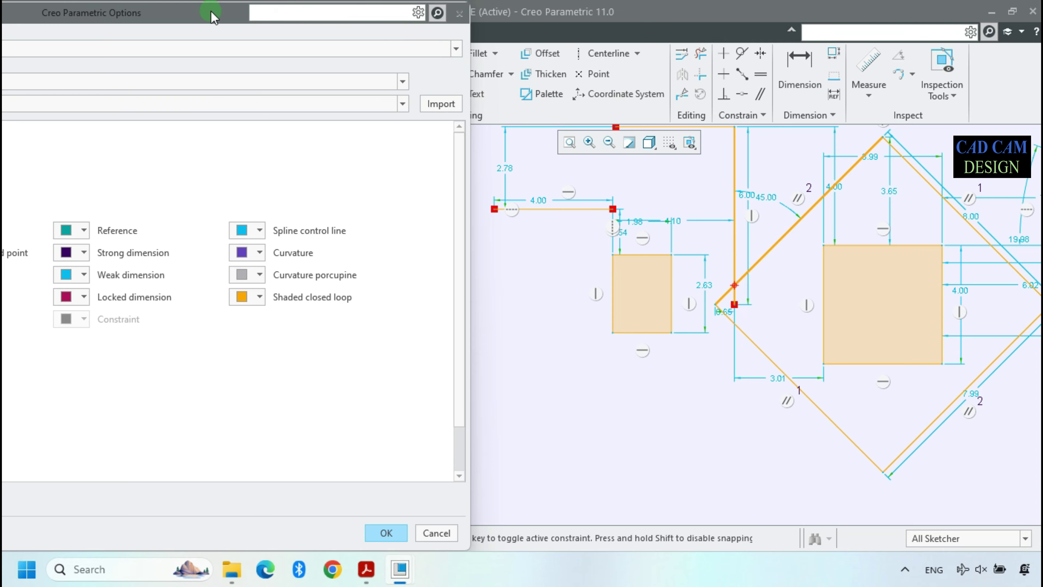
# Try dark purple, light grey and blue as the shaded closed loop color
pyautogui.moveTo(212, 16)
pyautogui.mouseDown()
pyautogui.moveTo(369, 17)
pyautogui.moveTo(351, 17)
pyautogui.mouseUp()
pyautogui.click(397, 298)
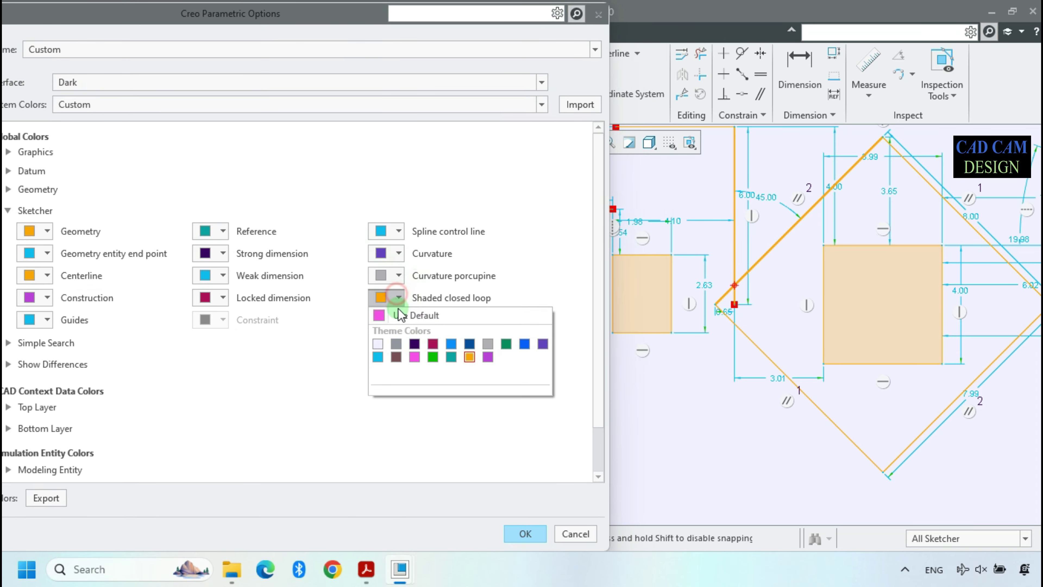
pyautogui.click(416, 344)
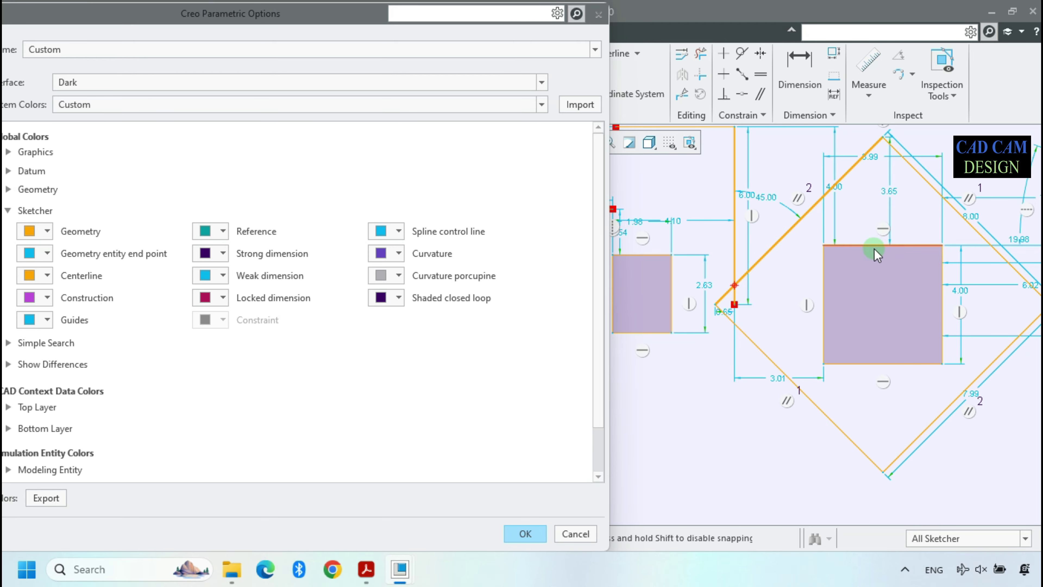
pyautogui.click(396, 298)
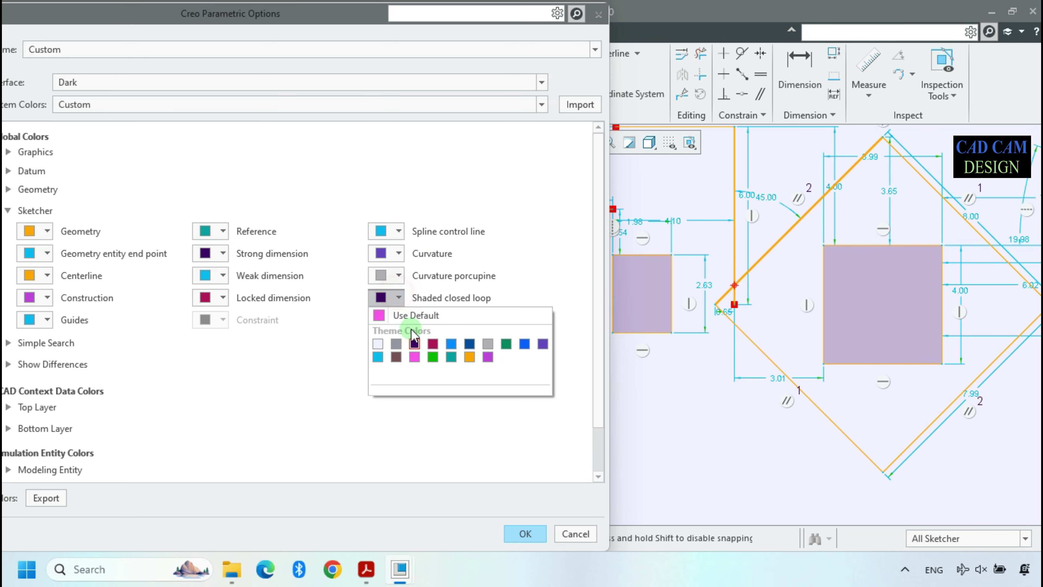
pyautogui.click(488, 344)
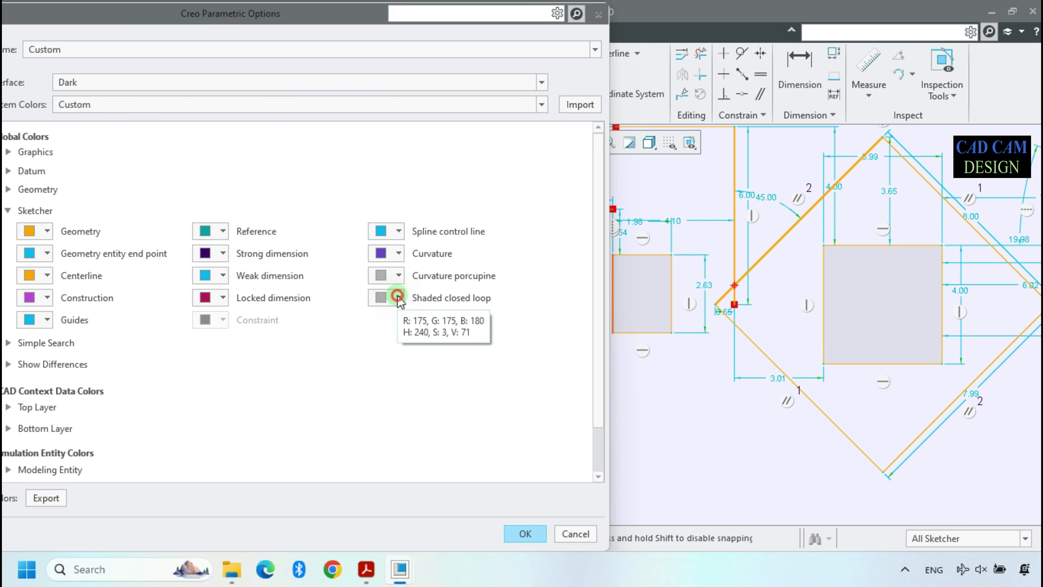
pyautogui.click(382, 297)
pyautogui.click(525, 345)
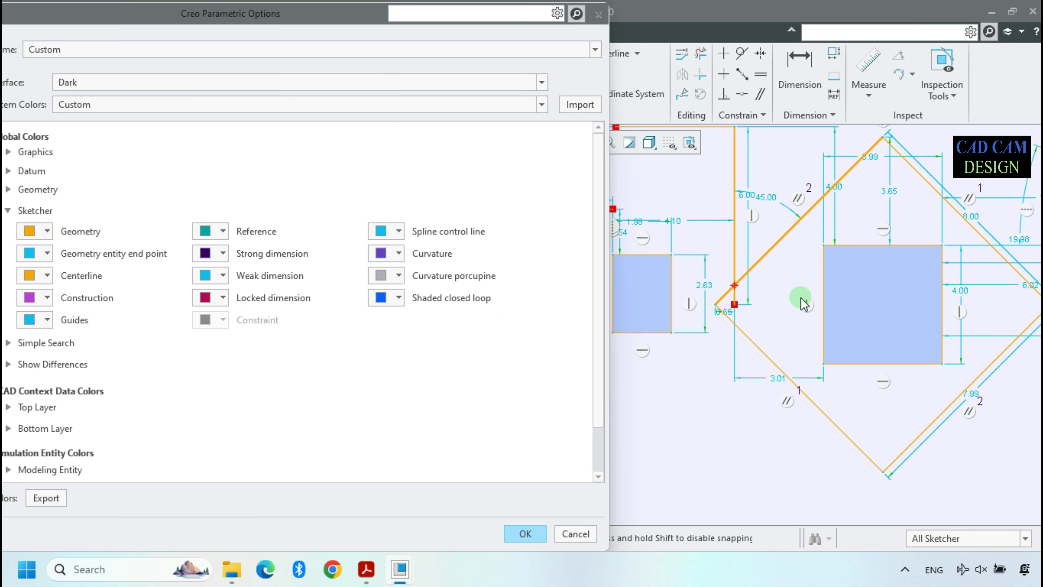
# Try violet, light blue and darker grey as the shaded closed loop color
pyautogui.click(398, 297)
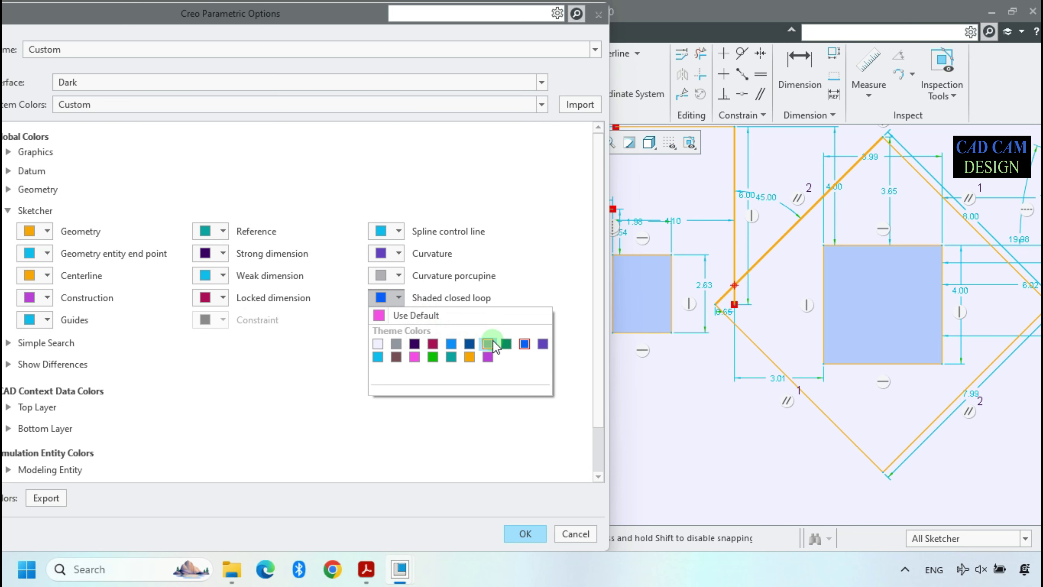
pyautogui.click(542, 345)
pyautogui.click(398, 298)
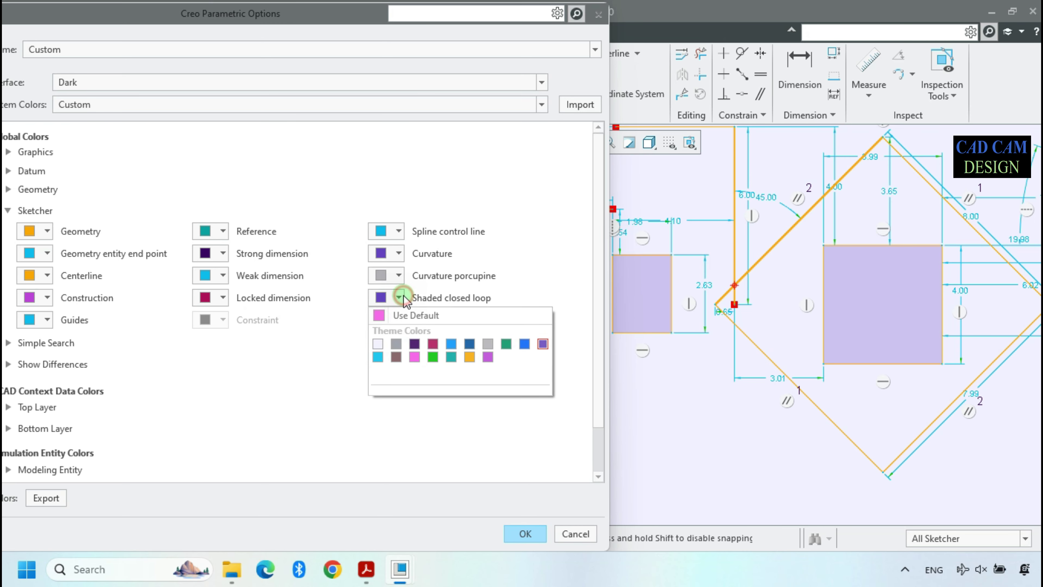
pyautogui.click(381, 357)
pyautogui.click(399, 297)
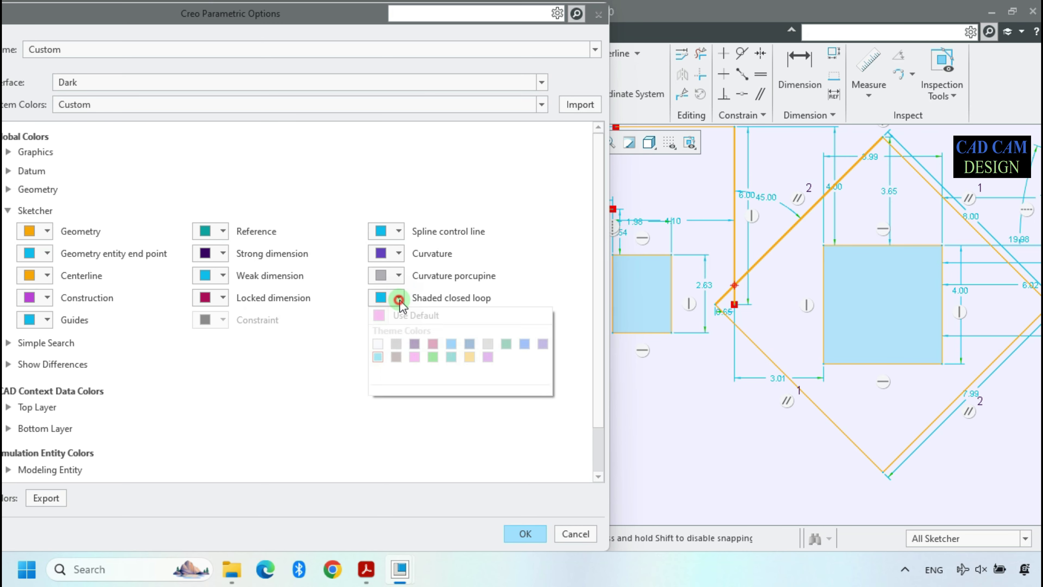
pyautogui.click(396, 345)
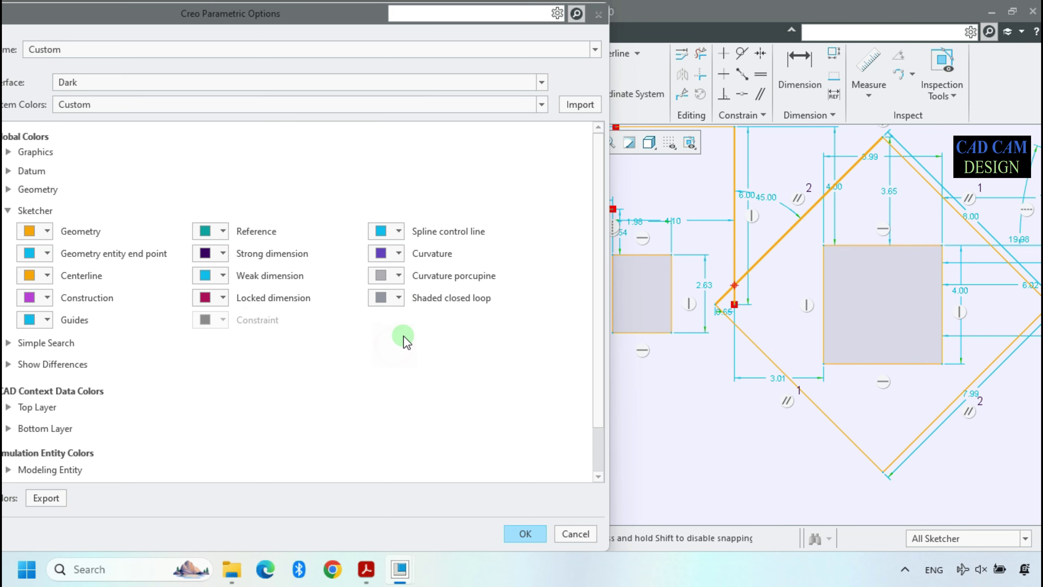
# Set the shaded closed loop color to teal and apply the options to the sketch
pyautogui.click(399, 298)
pyautogui.click(452, 357)
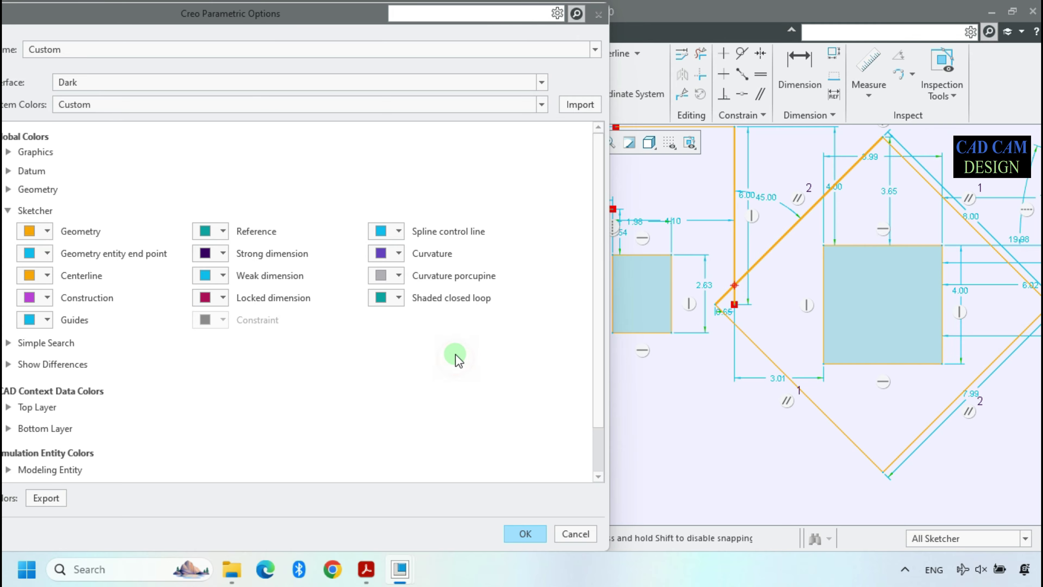
pyautogui.click(524, 534)
pyautogui.scroll(5, 498, 365)
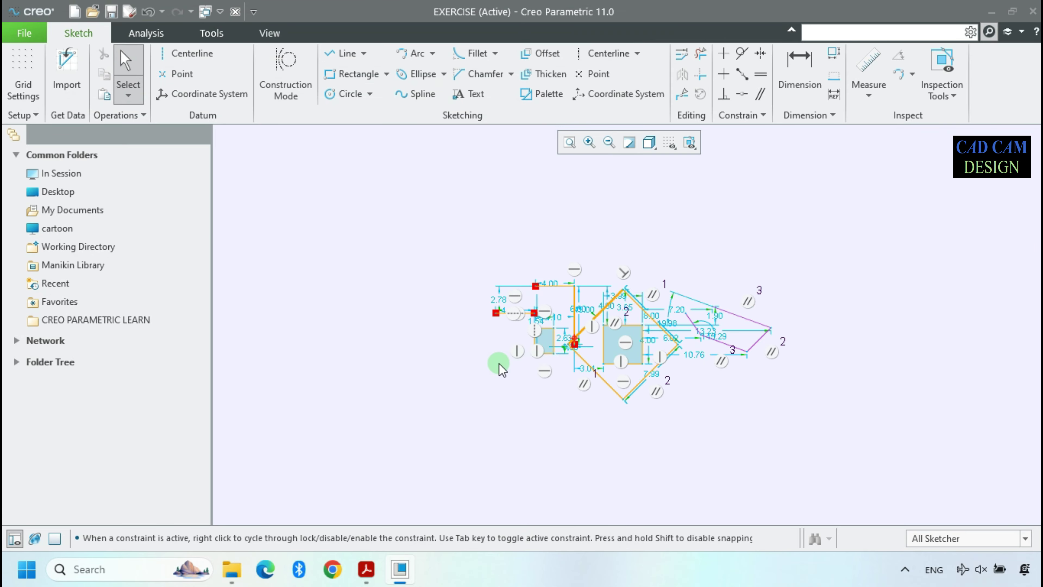
pyautogui.scroll(-4, 599, 372)
# Reopen the Sketcher system colors, set the shaded closed loop color back to pink and apply it
pyautogui.click(25, 33)
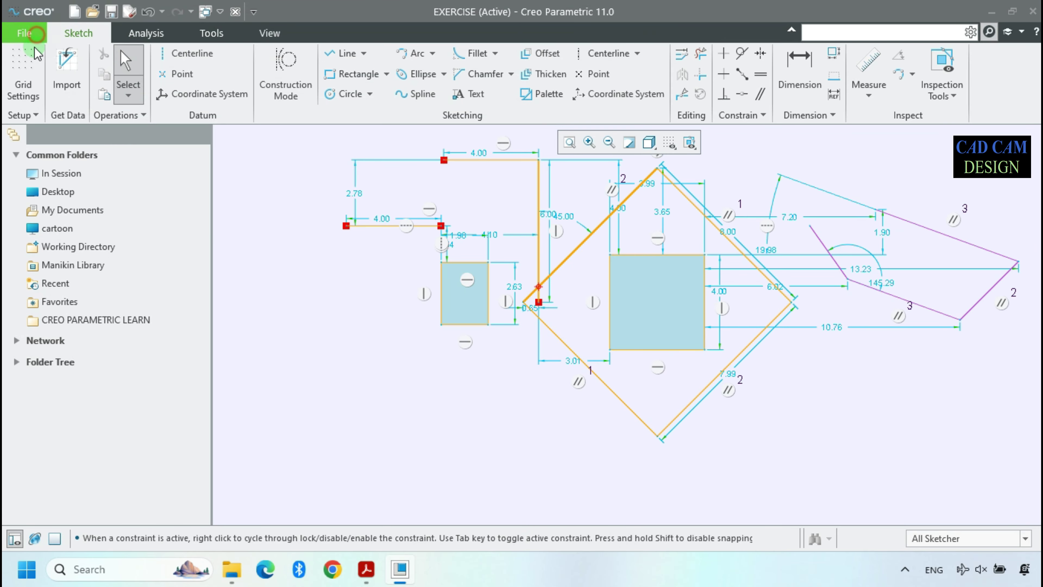
pyautogui.click(46, 374)
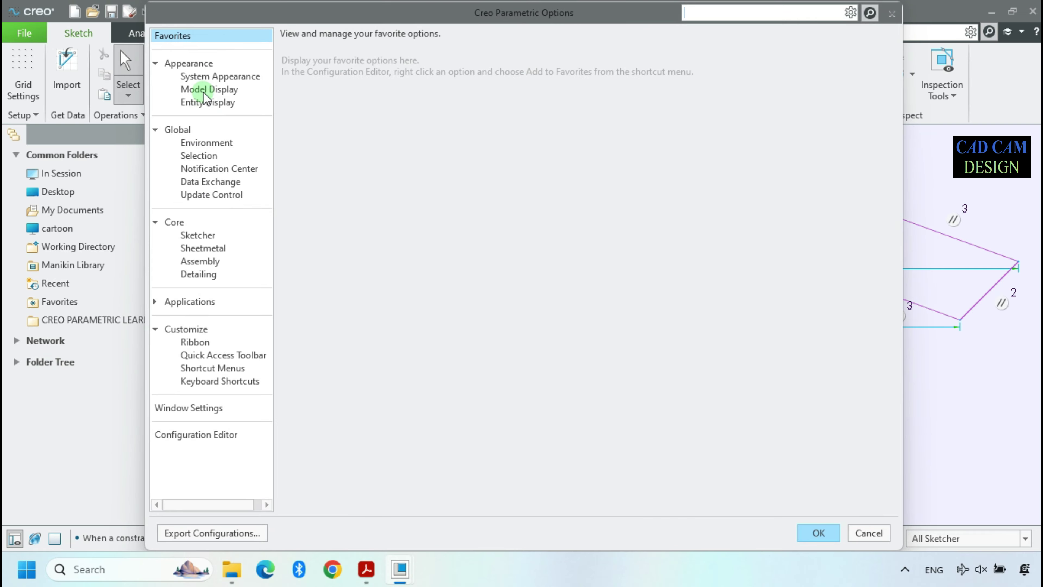
pyautogui.click(216, 76)
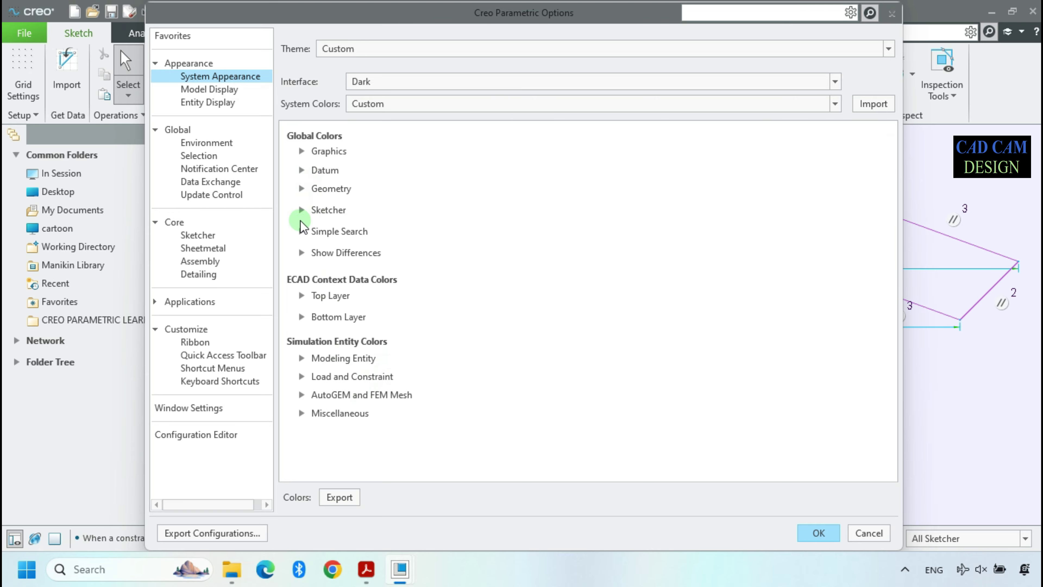
pyautogui.click(301, 210)
pyautogui.click(691, 297)
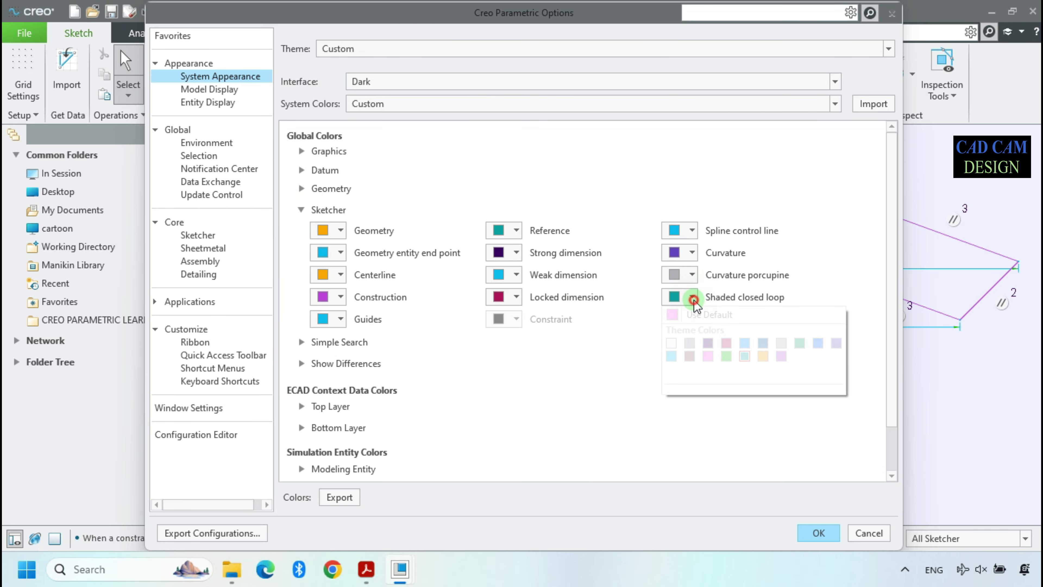
pyautogui.click(707, 356)
pyautogui.press('Return')
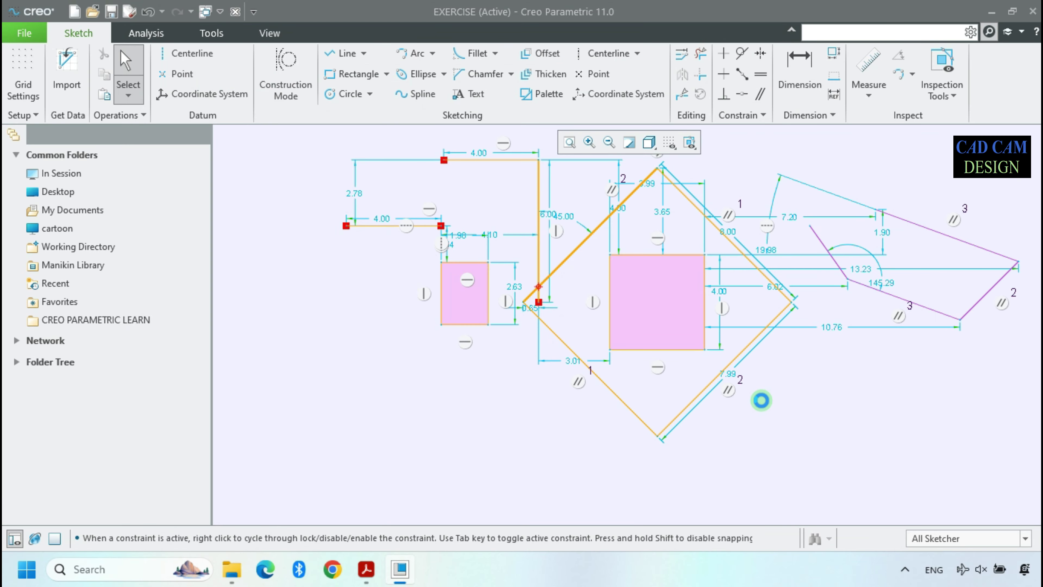
# Hide the section dimensions and delete the open purple line chain beside the large diamond
pyautogui.scroll(-3, 584, 333)
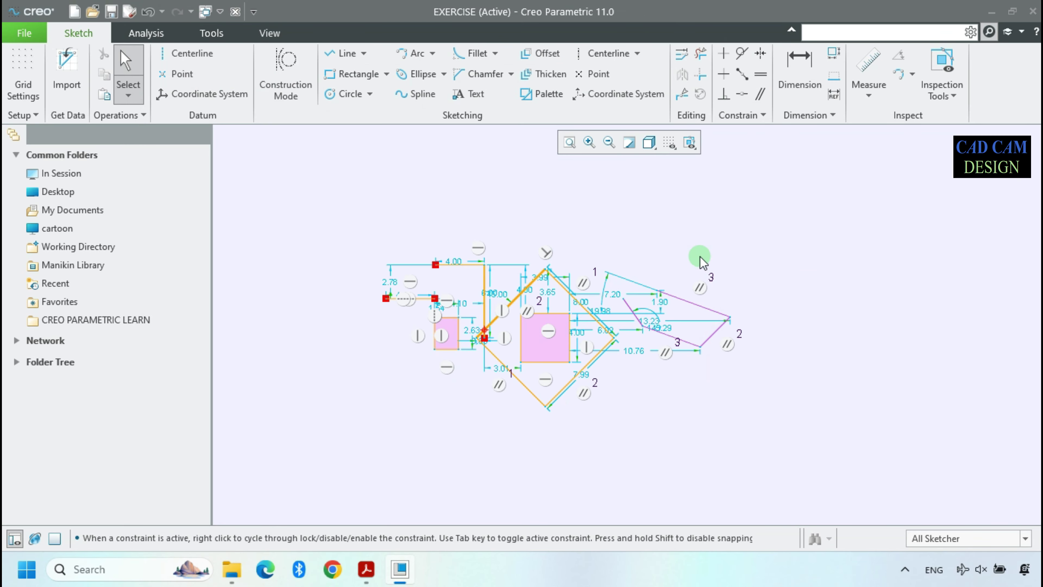
pyautogui.click(669, 143)
pyautogui.click(669, 178)
pyautogui.scroll(3, 629, 298)
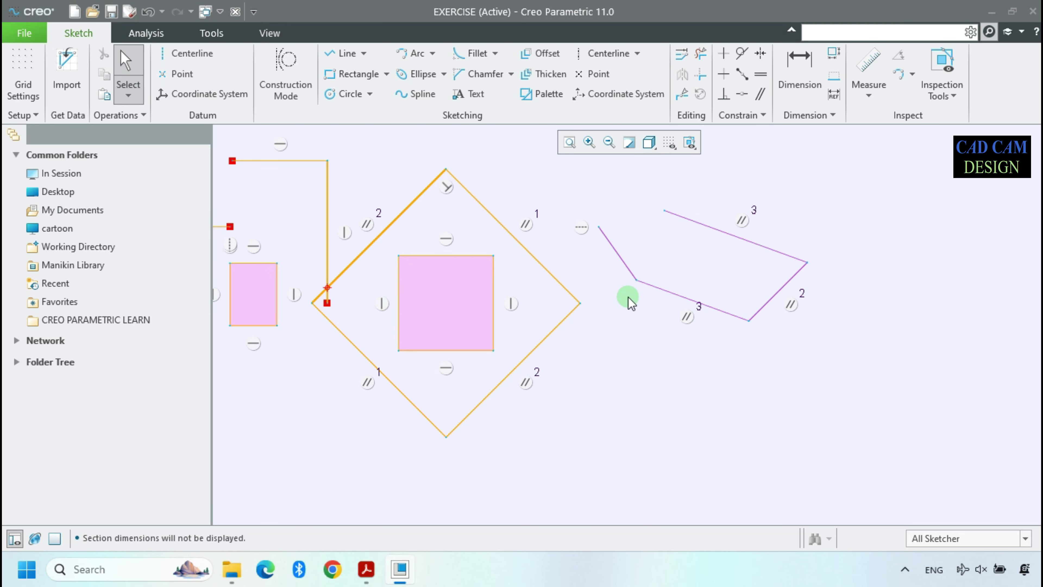
pyautogui.moveTo(583, 176); pyautogui.dragTo(853, 400)
pyautogui.press('Delete')
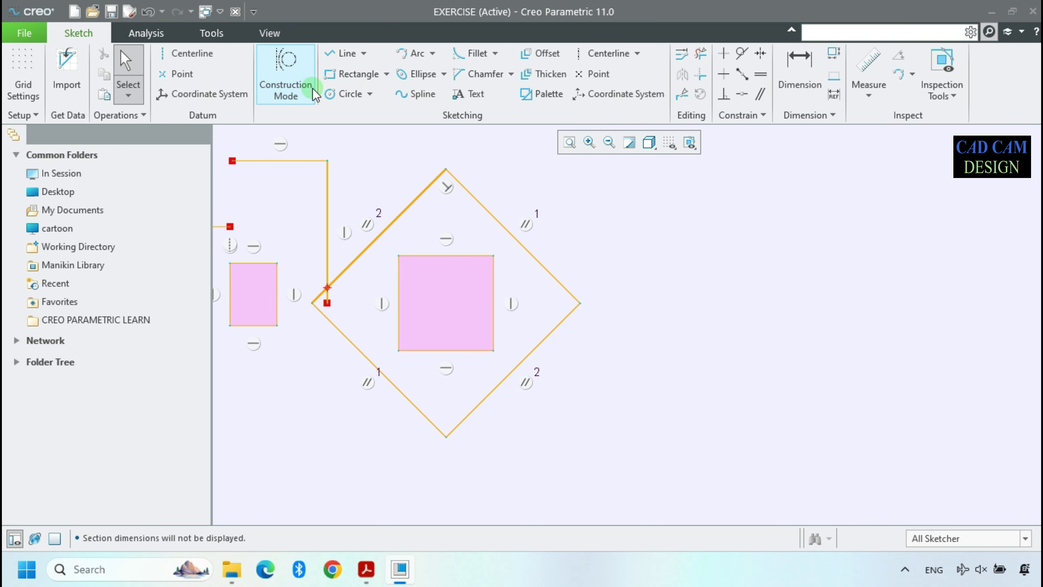
# Draw two separate horizontal lines, one below the other, beside the diamond with Line Chain, ending the chain after each segment
pyautogui.click(343, 54)
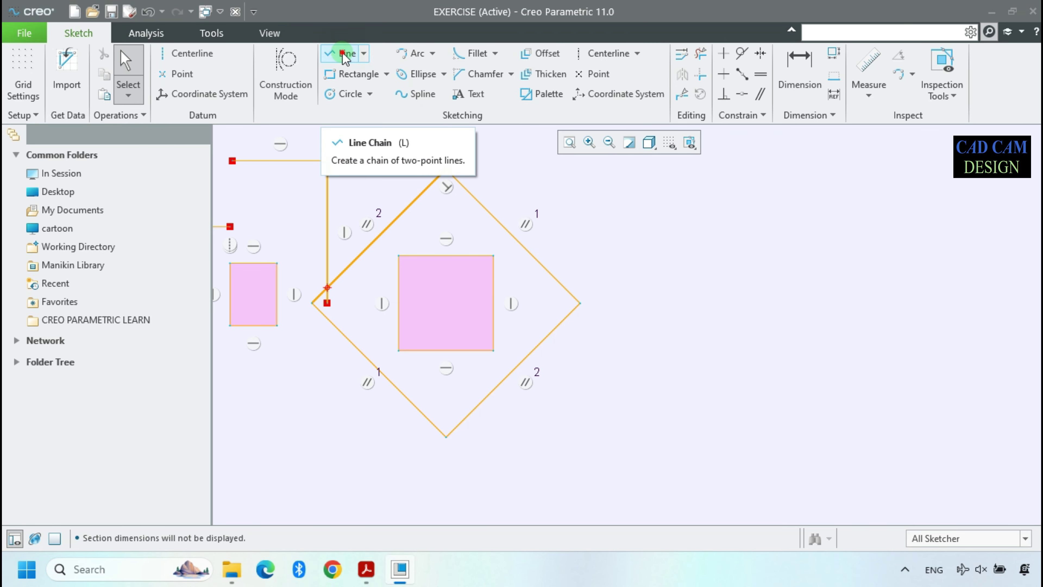
pyautogui.click(631, 235)
pyautogui.click(799, 236)
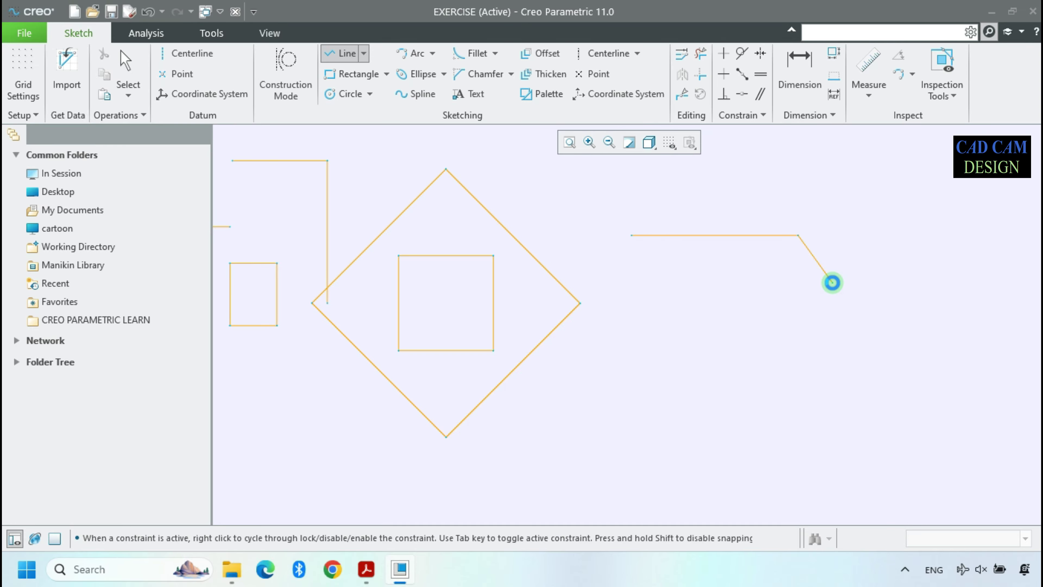
pyautogui.middleClick(651, 282)
pyautogui.click(641, 281)
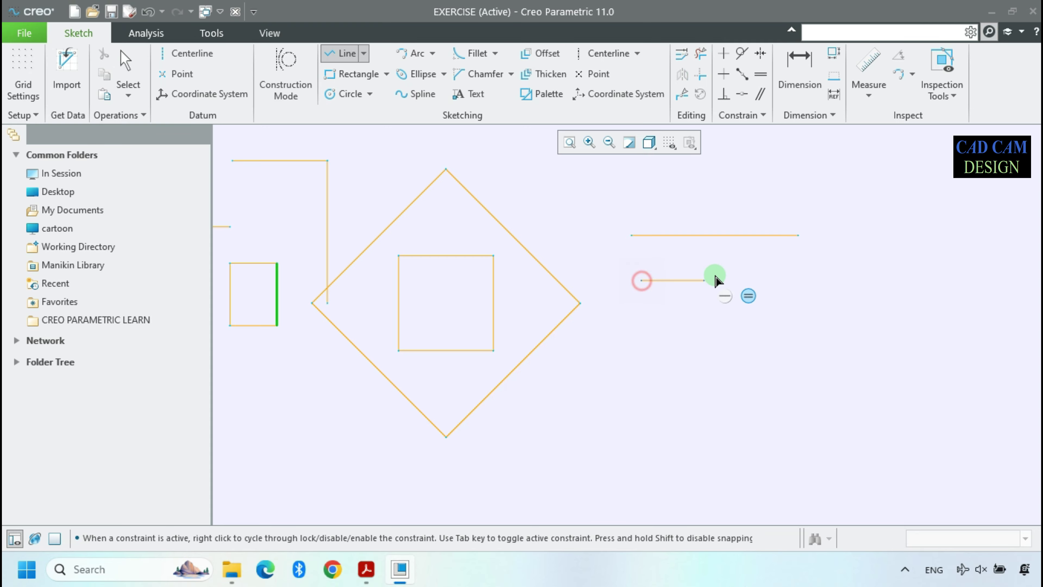
pyautogui.click(765, 281)
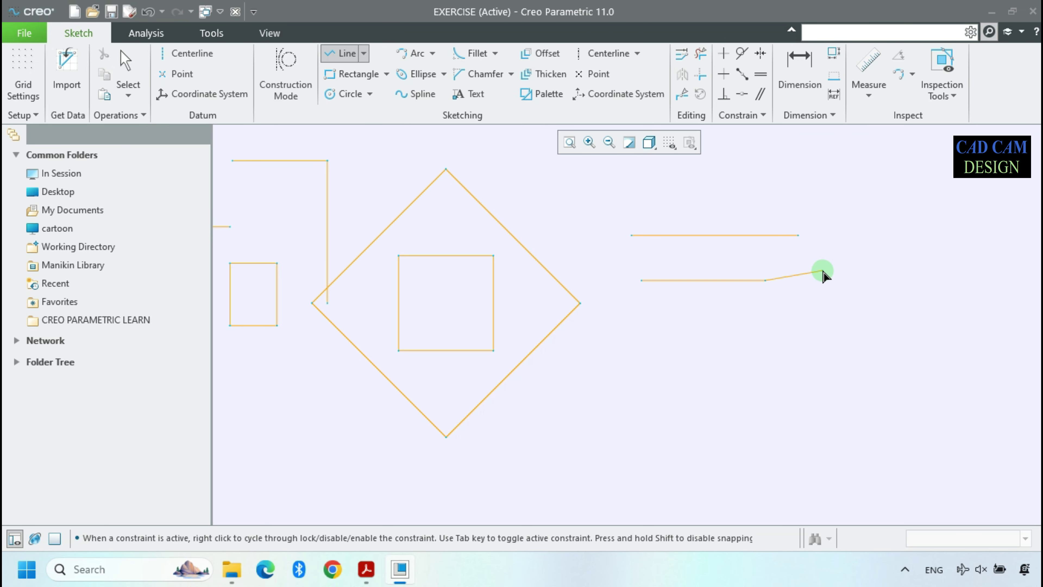
pyautogui.middleClick(822, 270)
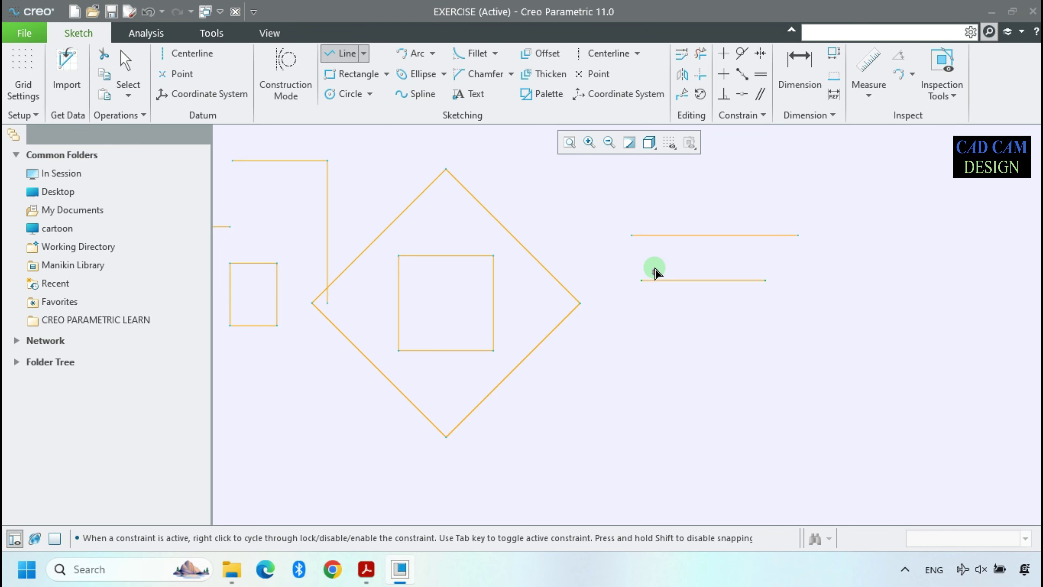
pyautogui.click(799, 236)
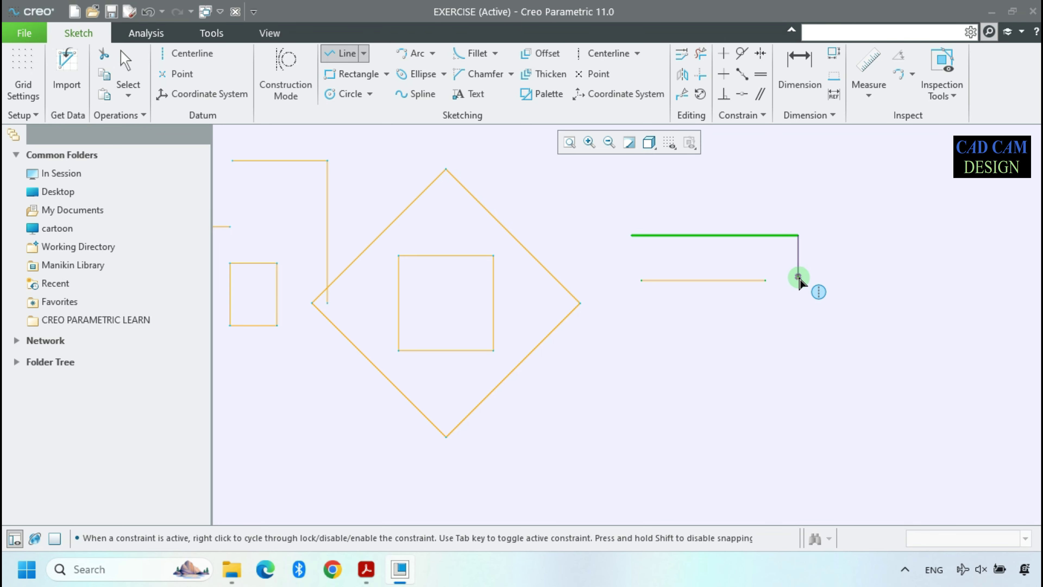
pyautogui.middleClick(630, 227)
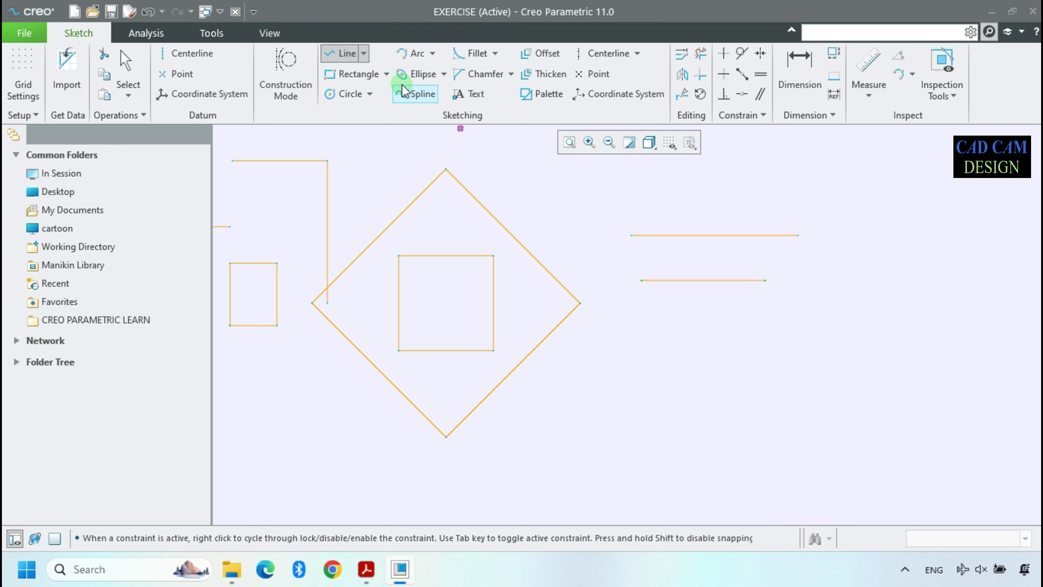
pyautogui.click(363, 54)
pyautogui.middleClick(613, 194)
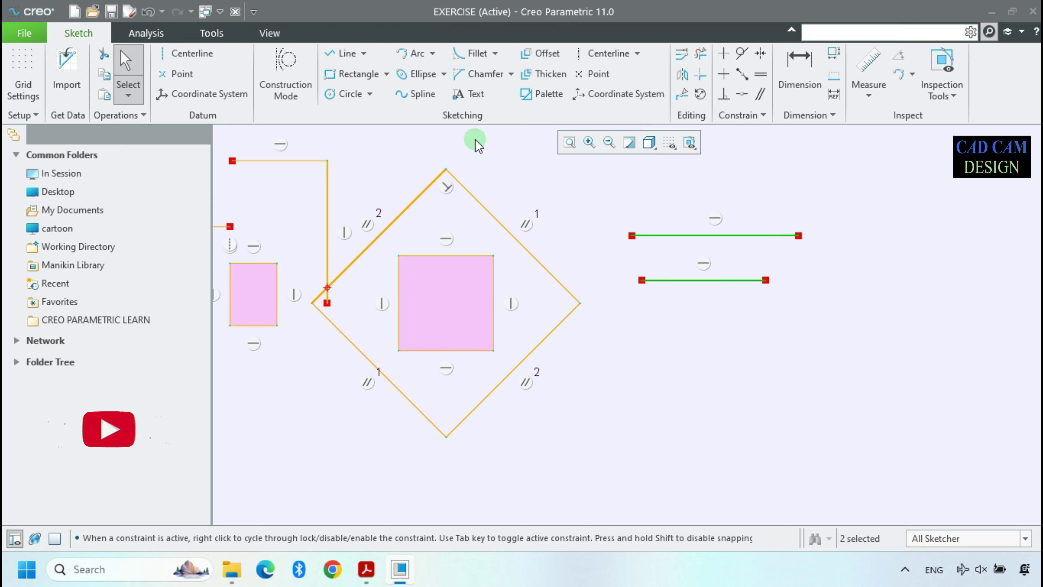
# Draw a larger and a smaller circle side by side below the two horizontal lines, with their centers horizontally aligned
pyautogui.click(348, 94)
pyautogui.click(673, 337)
pyautogui.click(706, 382)
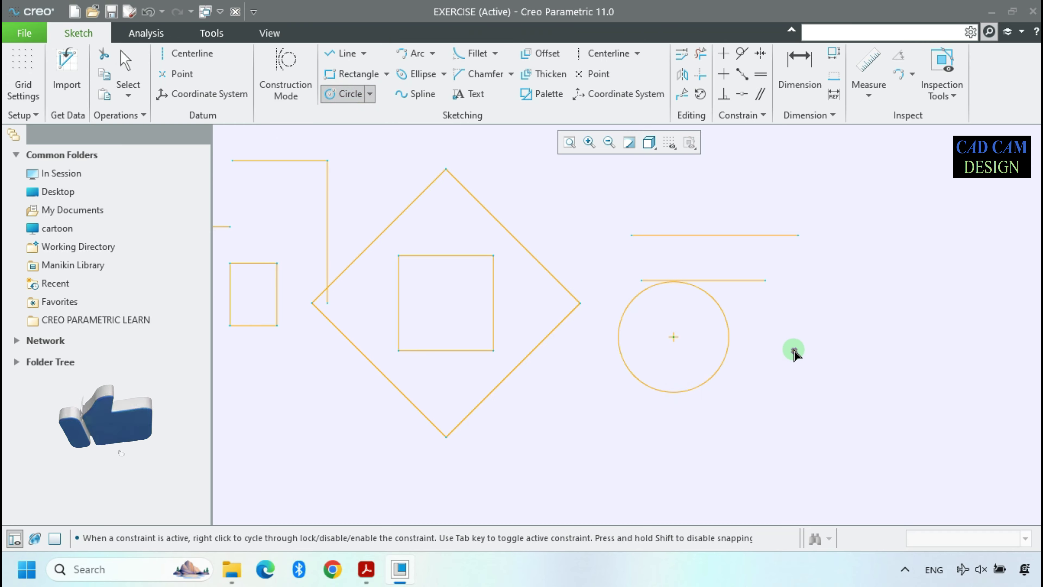
pyautogui.click(783, 337)
pyautogui.click(792, 372)
pyautogui.middleClick(875, 356)
# Delete the two horizontal lines above the circles
pyautogui.scroll(3, 883, 345)
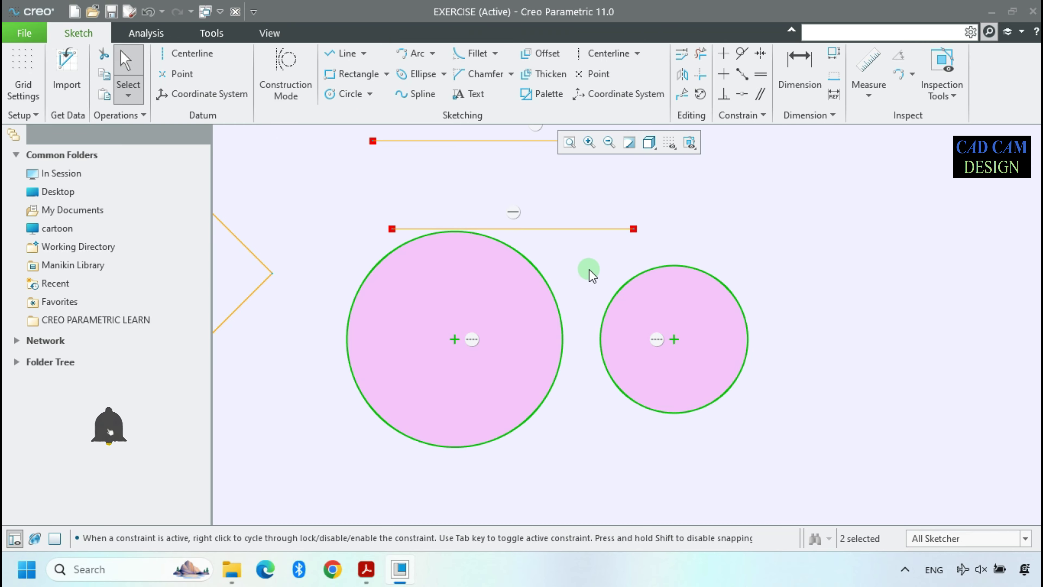
pyautogui.click(559, 230)
pyautogui.press('Delete')
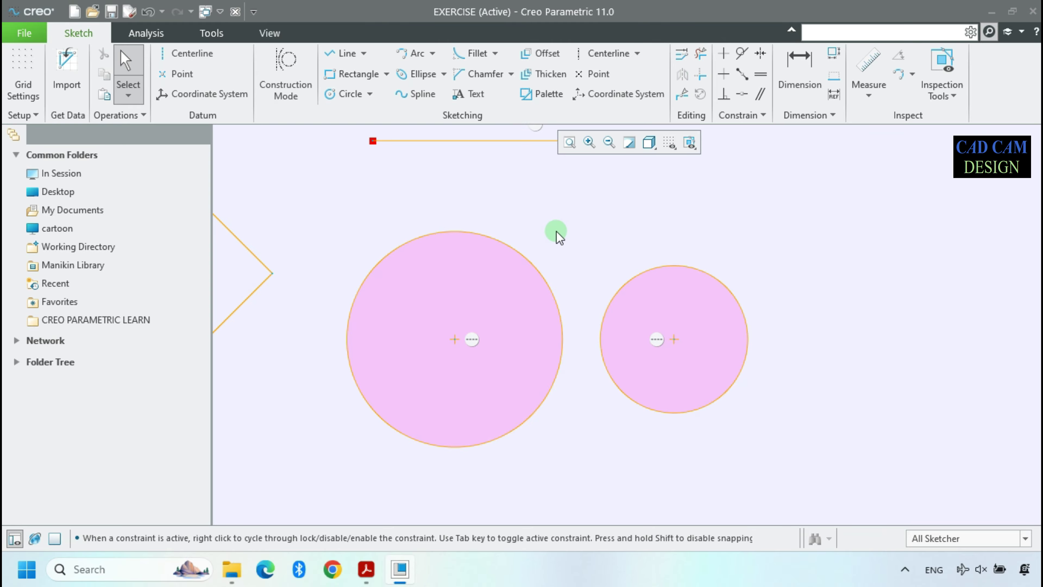
pyautogui.click(444, 142)
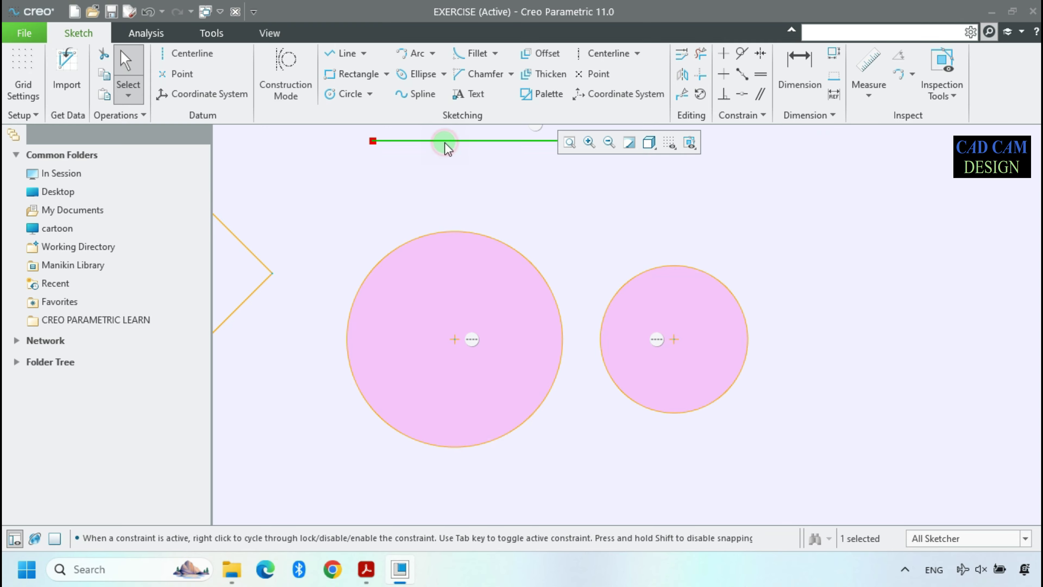
pyautogui.press('Delete')
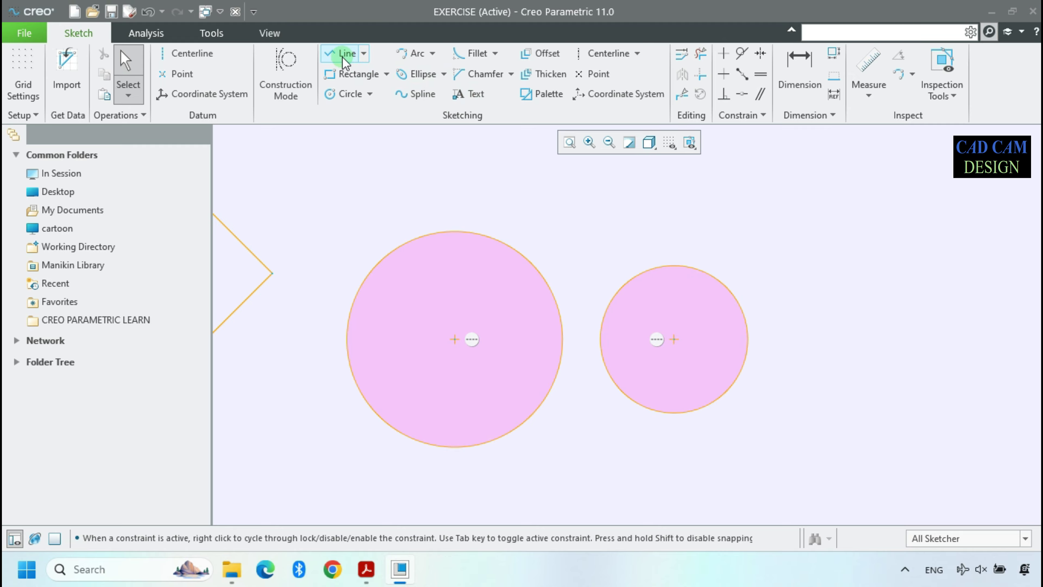
# Draw a Line Tangent from the upper side of the left circle to the lower side of the right circle
pyautogui.click(363, 53)
pyautogui.click(372, 88)
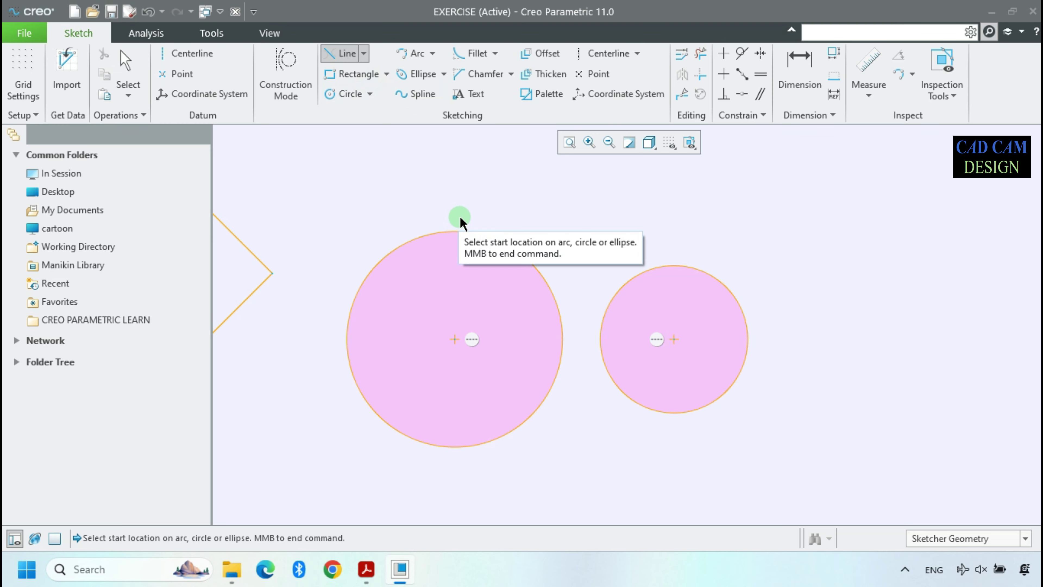
pyautogui.click(473, 233)
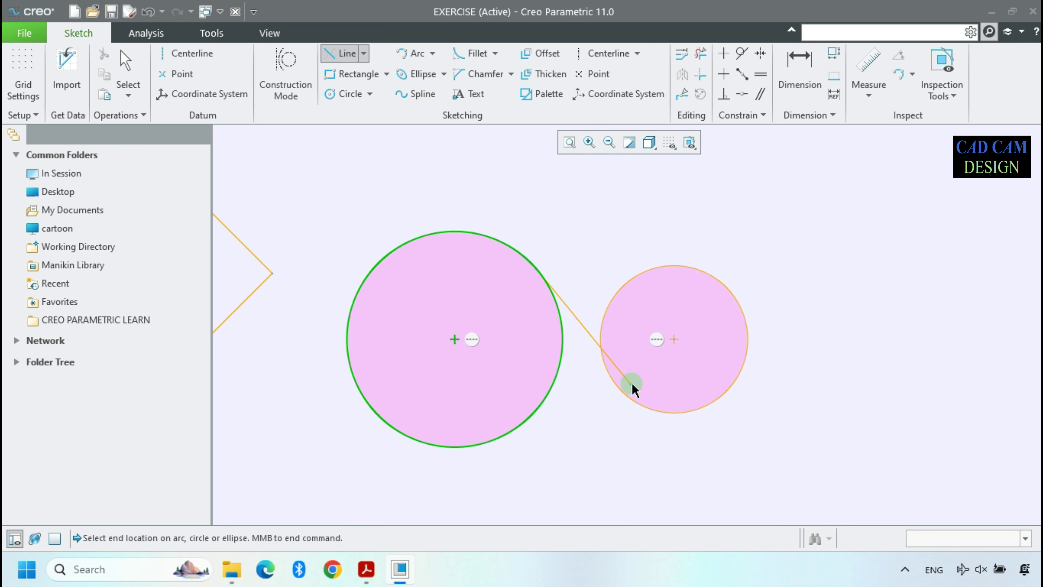
pyautogui.click(625, 396)
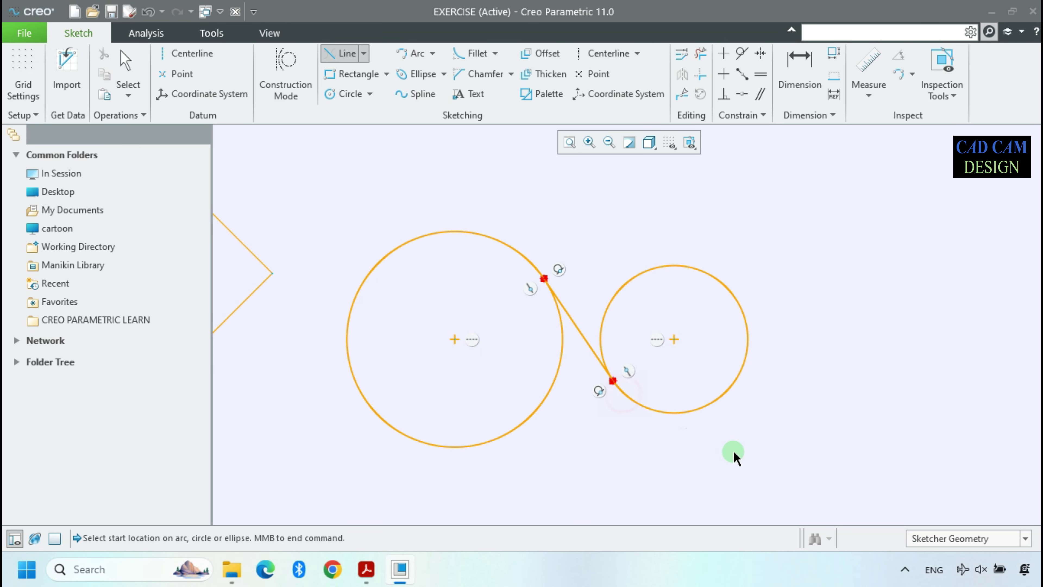
pyautogui.middleClick(735, 457)
# Inspect the tangent point, then move the right circle farther from the left one with the tangent line attached
pyautogui.scroll(-6, 636, 436)
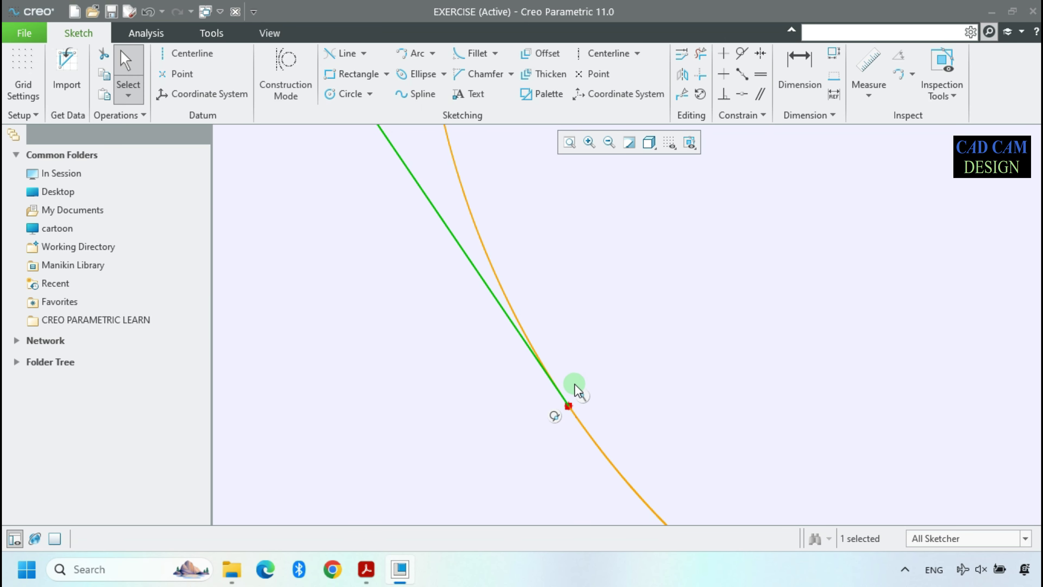
pyautogui.scroll(5, 611, 408)
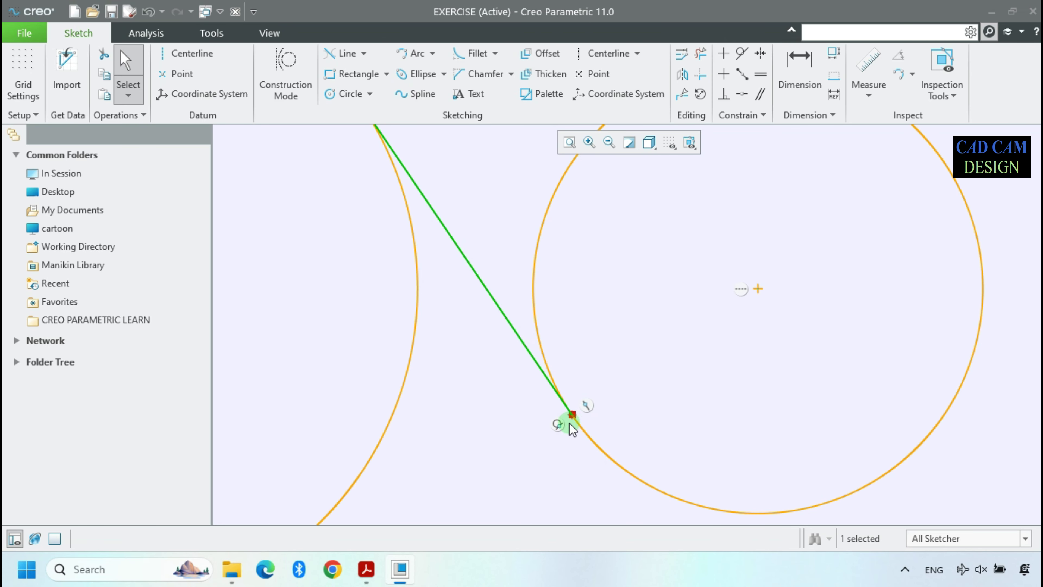
pyautogui.moveTo(622, 383); pyautogui.dragTo(789, 377)
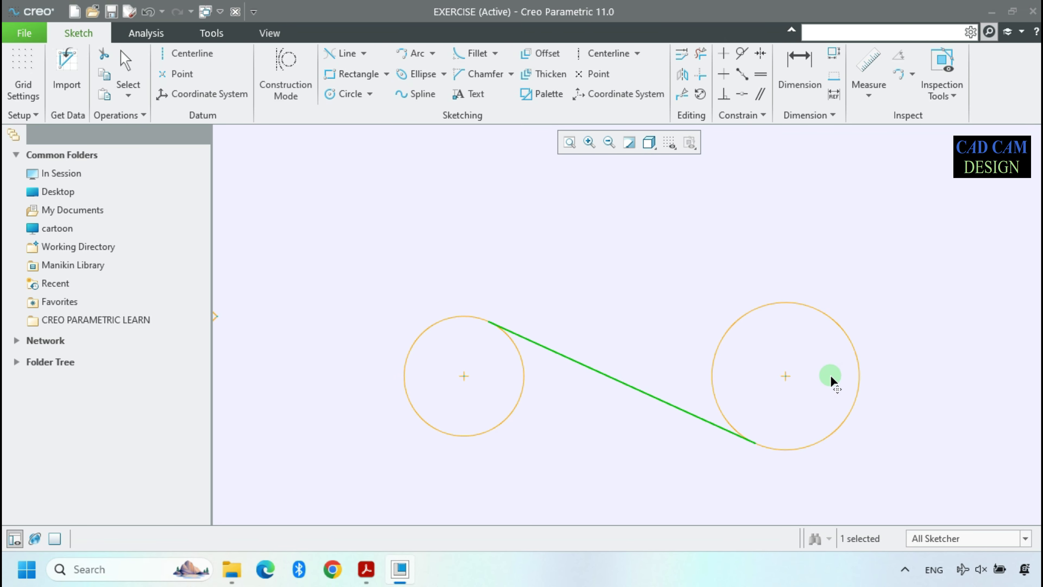
pyautogui.click(629, 275)
# Draw a single diagonal line between the circles with Line Chain, crossing the existing tangent line
pyautogui.click(364, 53)
pyautogui.click(354, 71)
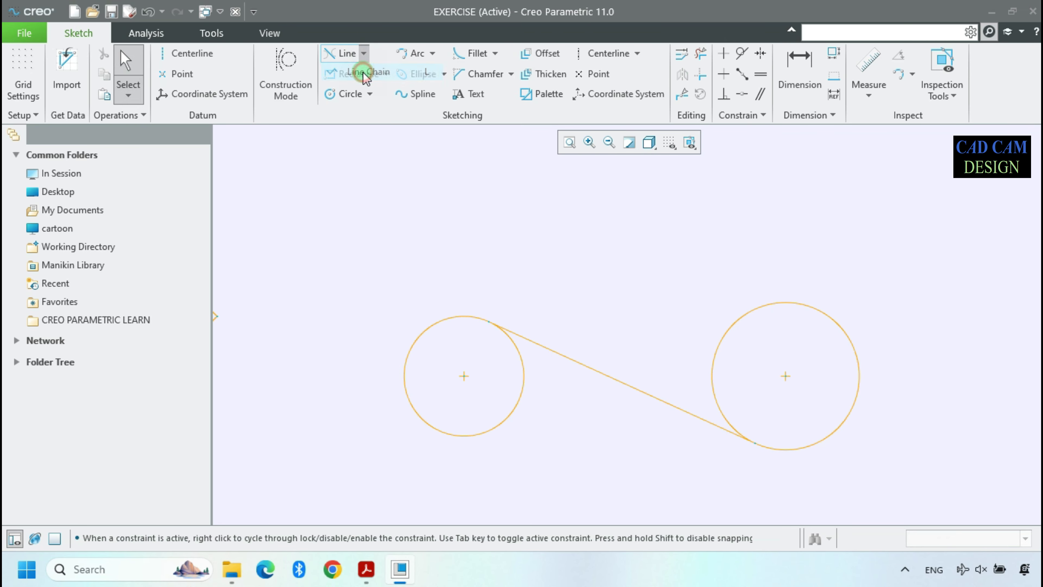
pyautogui.click(526, 460)
pyautogui.click(713, 310)
pyautogui.middleClick(769, 291)
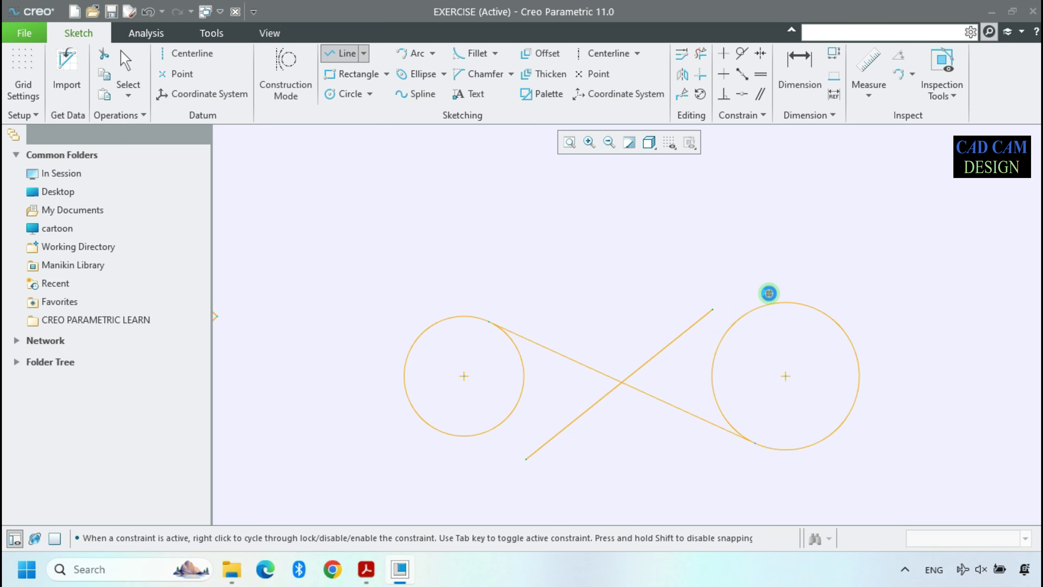
# Apply a Tangent constraint between the new diagonal line and the right circle
pyautogui.click(707, 314)
pyautogui.scroll(-5, 728, 333)
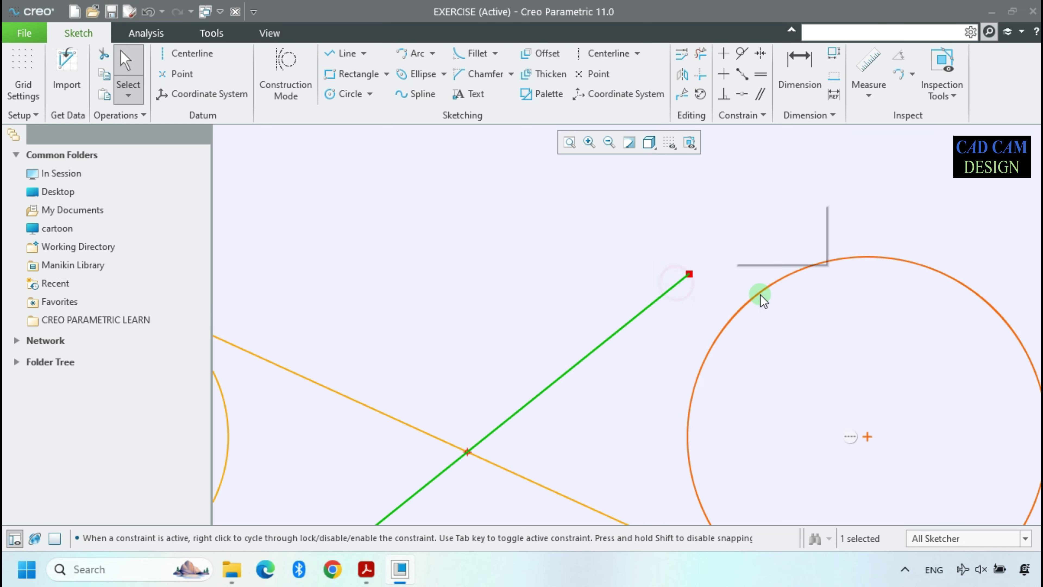
pyautogui.keyDown('ctrl'); pyautogui.click(765, 293); pyautogui.keyUp('ctrl')
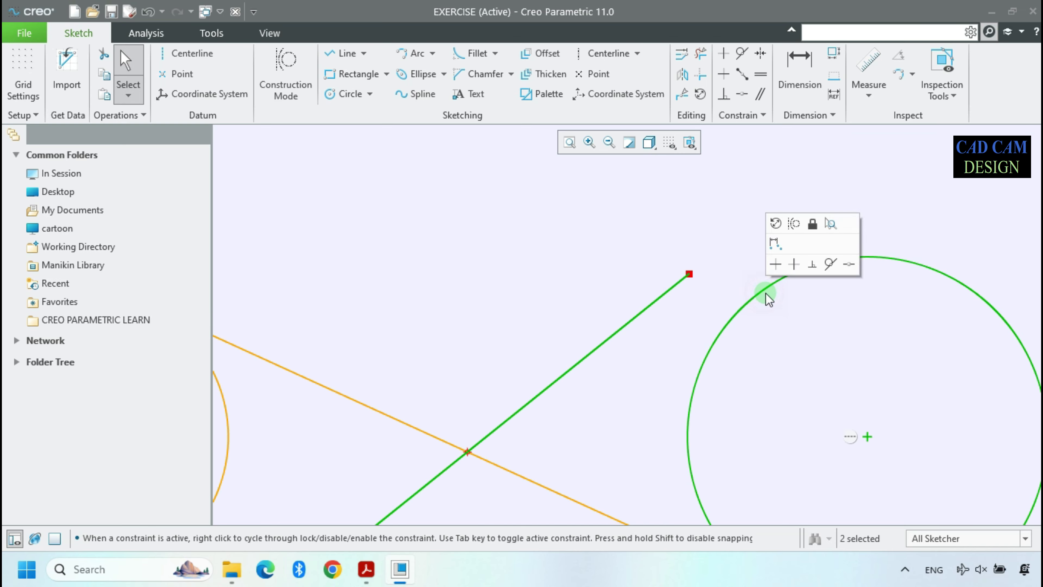
pyautogui.click(742, 54)
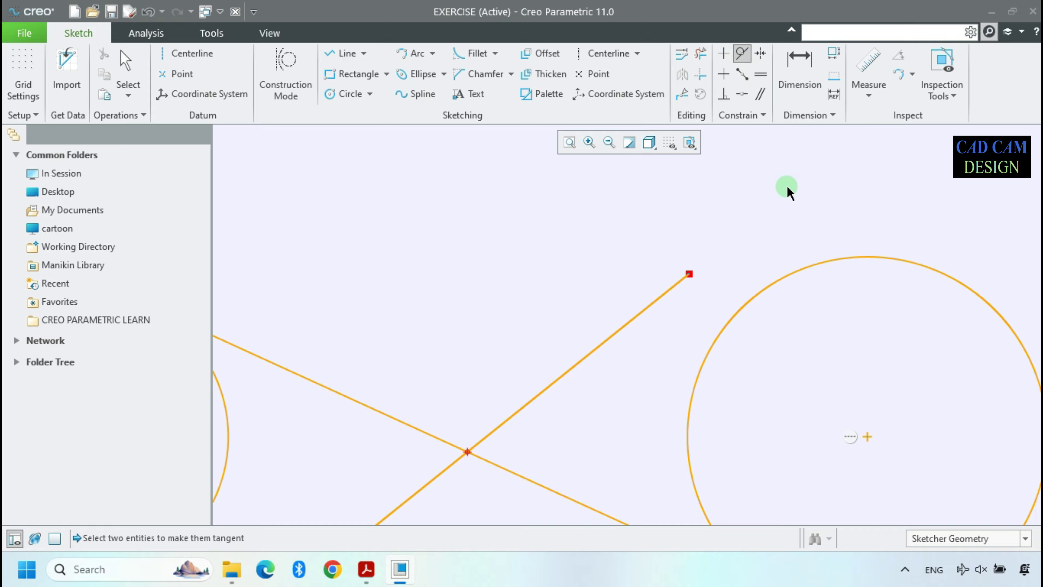
pyautogui.click(673, 288)
pyautogui.click(751, 297)
pyautogui.scroll(-3, 762, 233)
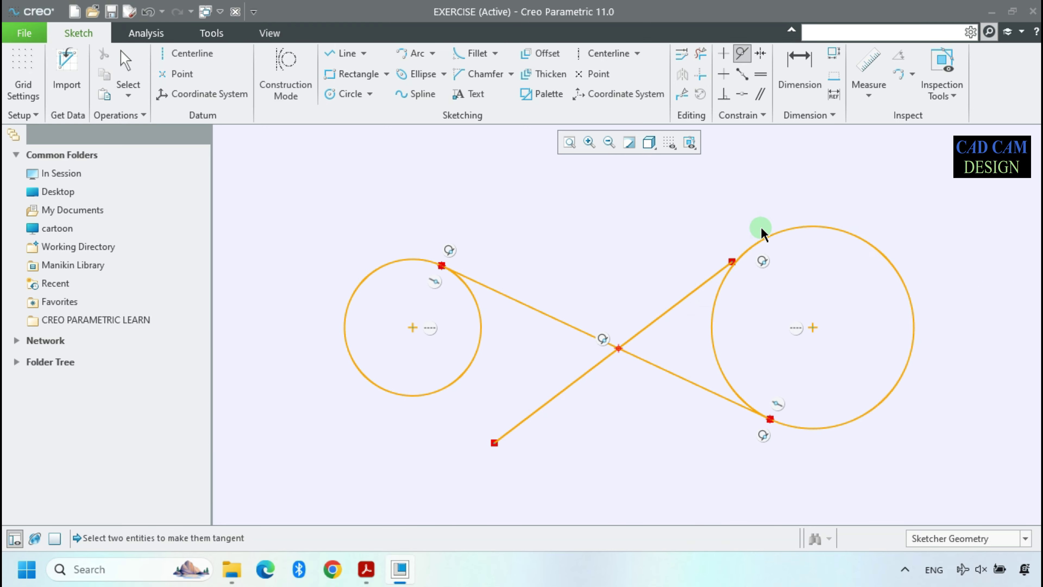
# Make the diagonal line tangent to the left circle as well
pyautogui.scroll(3, 527, 406)
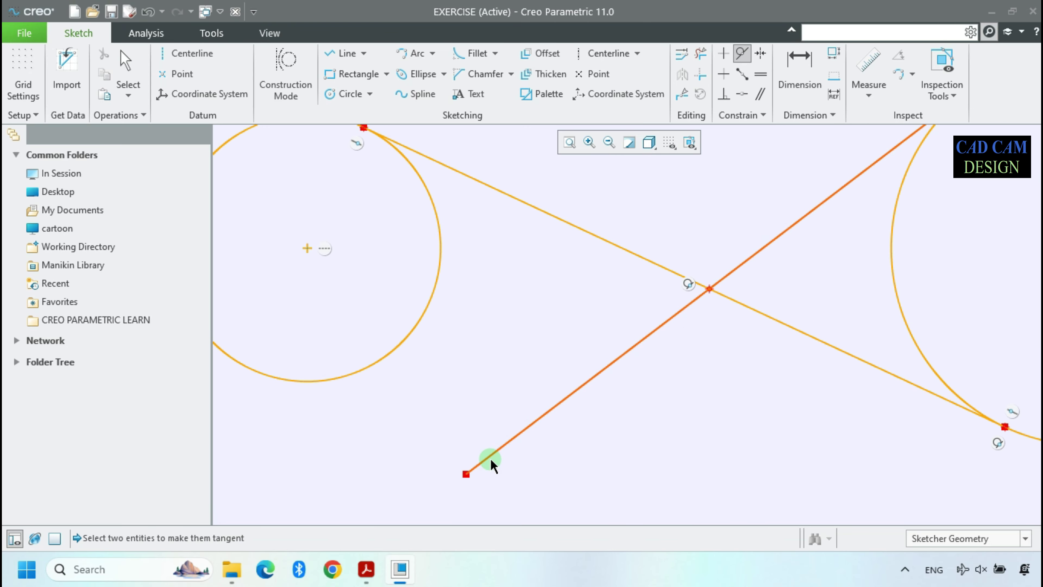
pyautogui.click(350, 373)
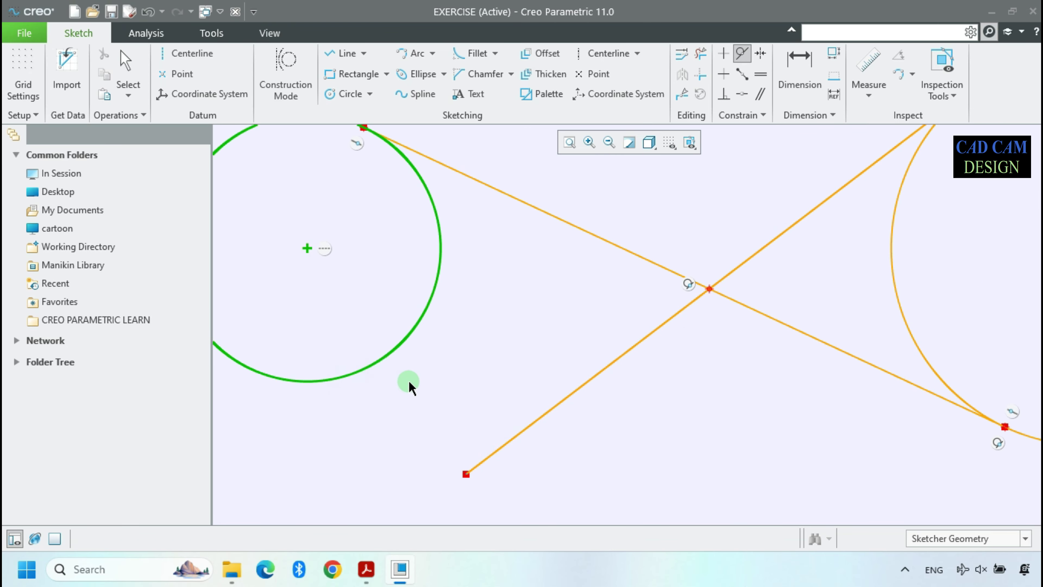
pyautogui.click(500, 448)
pyautogui.scroll(-4, 510, 423)
pyautogui.middleClick(674, 325)
# Extend the diagonal line's upper end past the right circle and trim off the part beyond the tangent point
pyautogui.scroll(3, 675, 325)
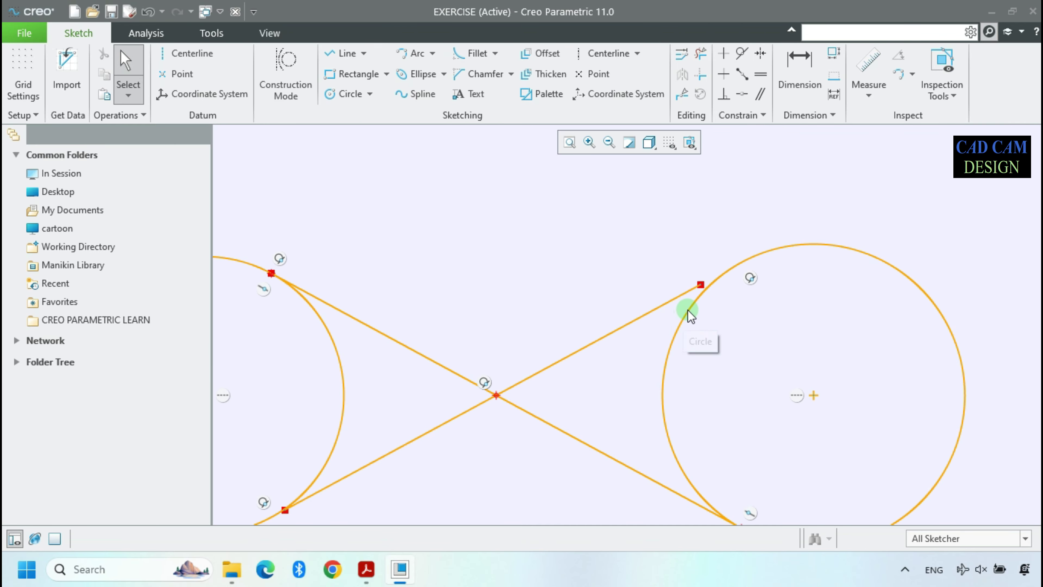
pyautogui.moveTo(705, 288); pyautogui.dragTo(889, 197)
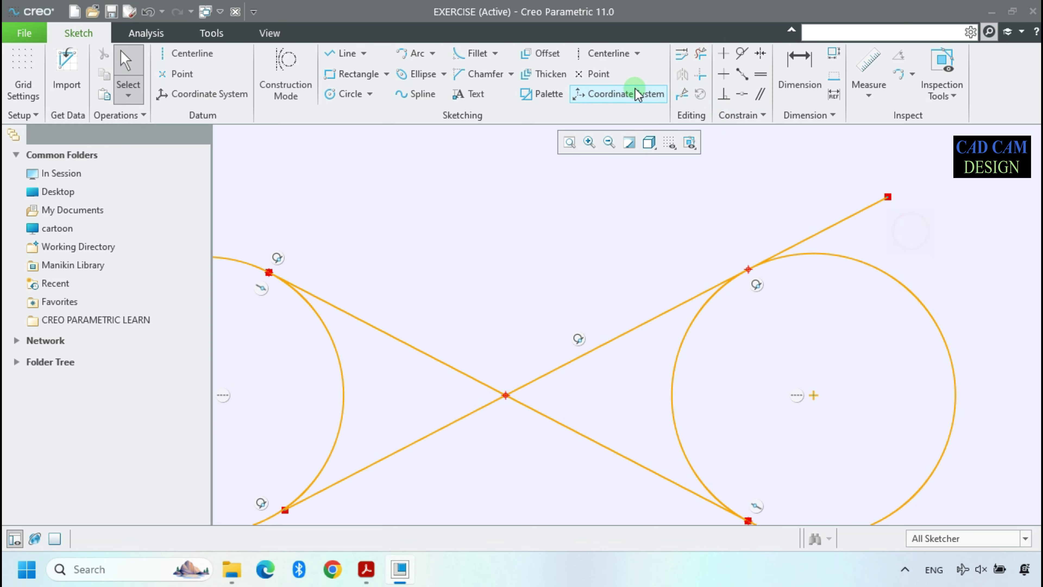
pyautogui.click(701, 54)
pyautogui.moveTo(804, 181); pyautogui.dragTo(904, 272)
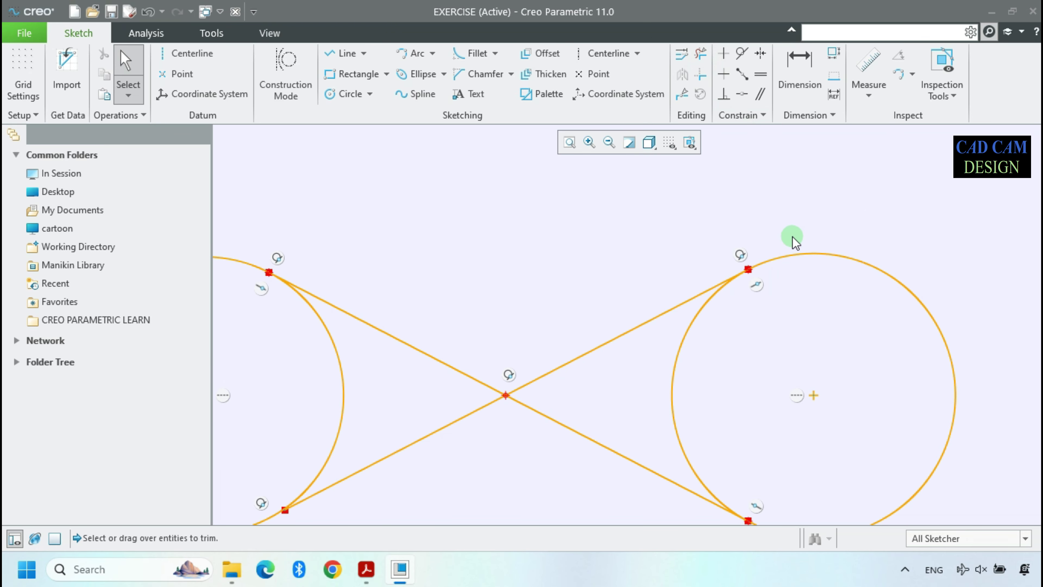
# Delete the manually constrained diagonal line, keeping the original tangent line between the circles
pyautogui.scroll(-2, 698, 267)
pyautogui.click(527, 347)
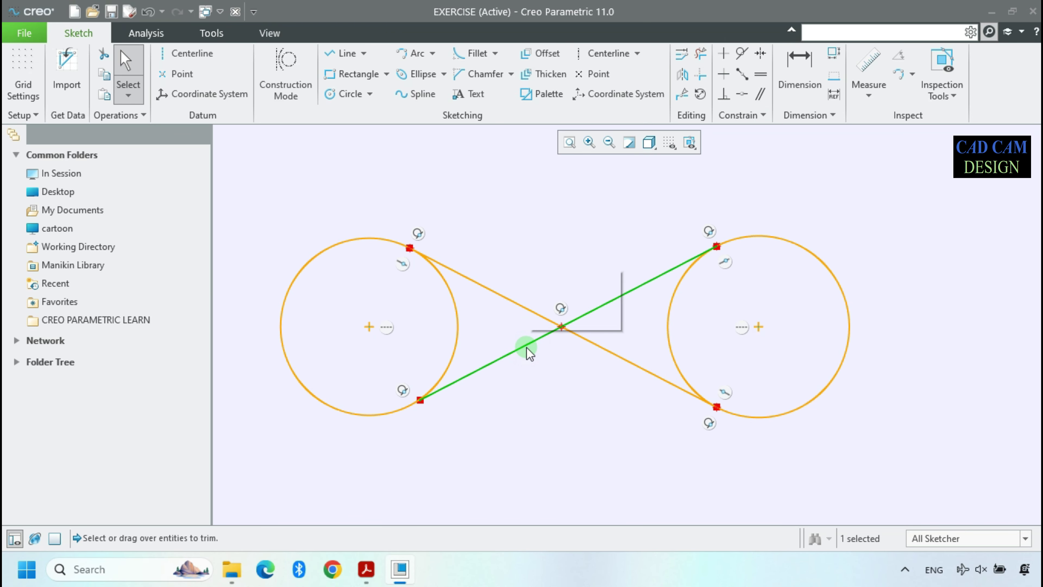
pyautogui.press('Delete')
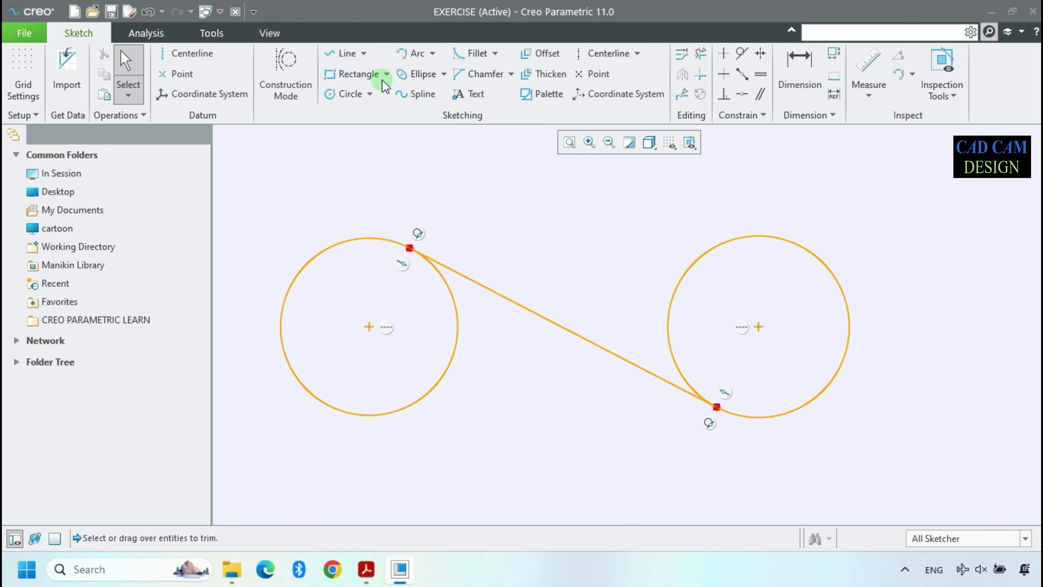
# Turn off the display of geometric constraints in the sketch
pyautogui.scroll(-4, 375, 247)
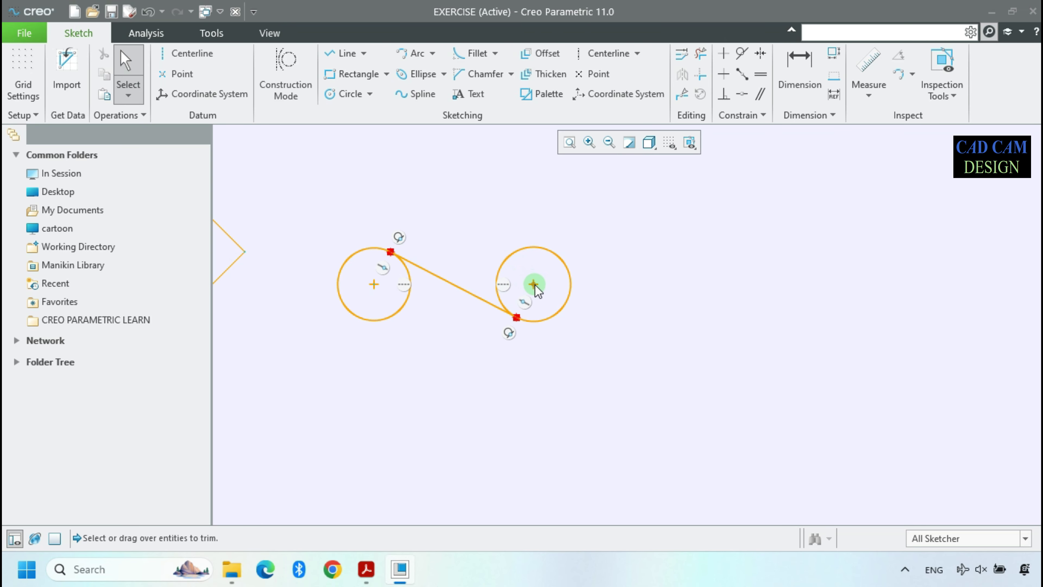
pyautogui.scroll(-4, 887, 296)
pyautogui.scroll(3, 482, 195)
pyautogui.click(651, 224)
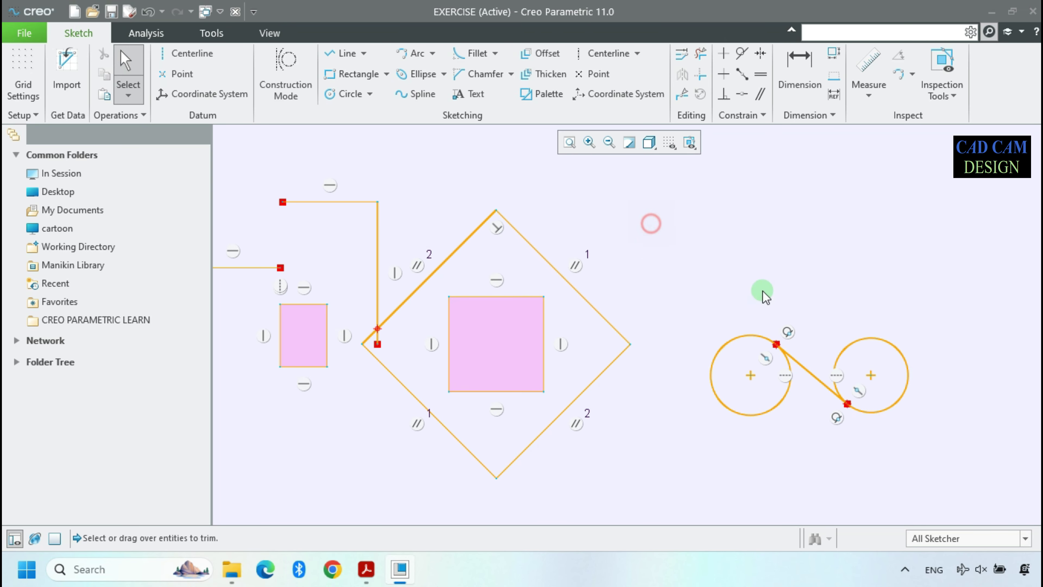
pyautogui.scroll(-2, 763, 296)
pyautogui.click(679, 144)
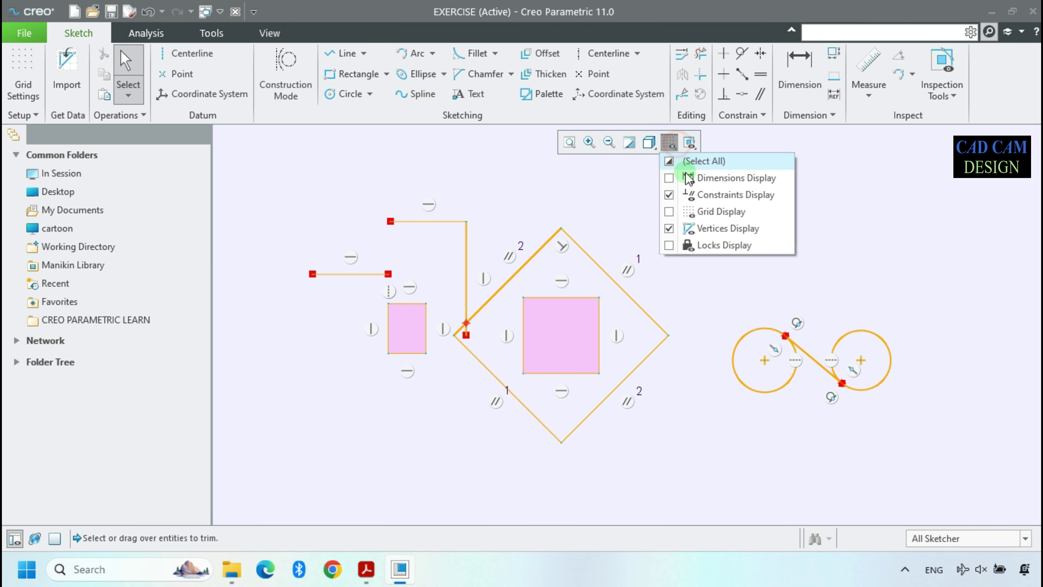
pyautogui.click(678, 194)
pyautogui.click(911, 245)
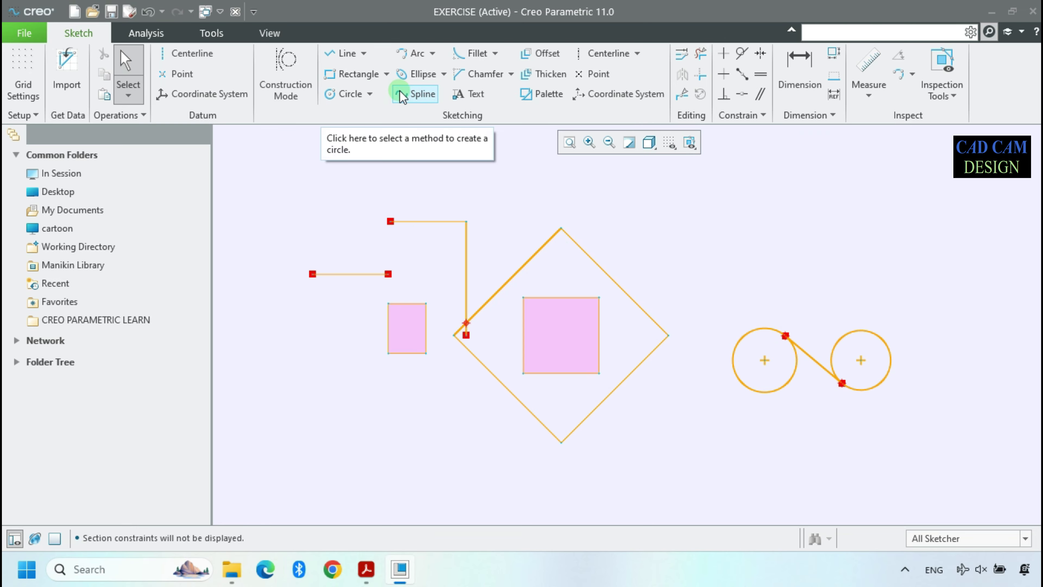
# Sketch a corner rectangle about 6.5 wide and 4.4 high above the two tangent-connected circles
pyautogui.click(386, 74)
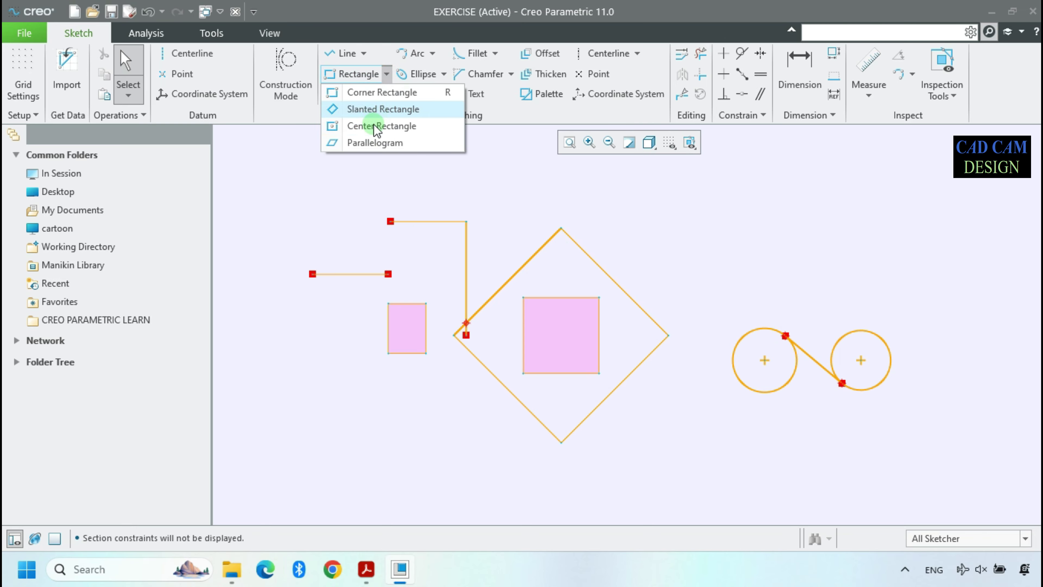
pyautogui.click(380, 95)
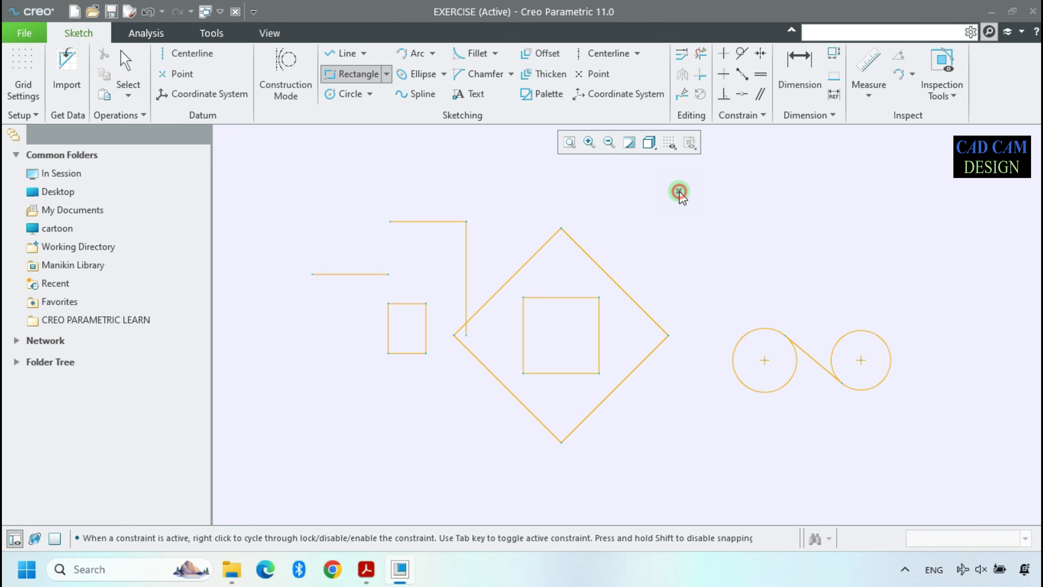
pyautogui.click(679, 191)
pyautogui.click(804, 275)
pyautogui.middleClick(862, 272)
pyautogui.scroll(1, 809, 267)
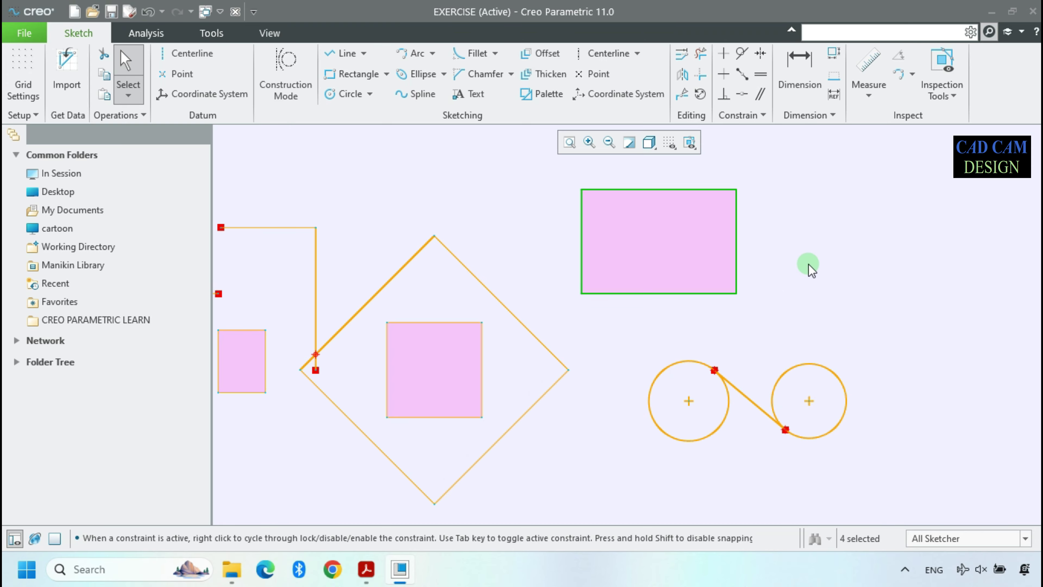
pyautogui.click(809, 267)
# Sketch a slanted rectangle about 5.2 by 3.5, tilted roughly 45 degrees, beside the corner rectangle
pyautogui.click(386, 74)
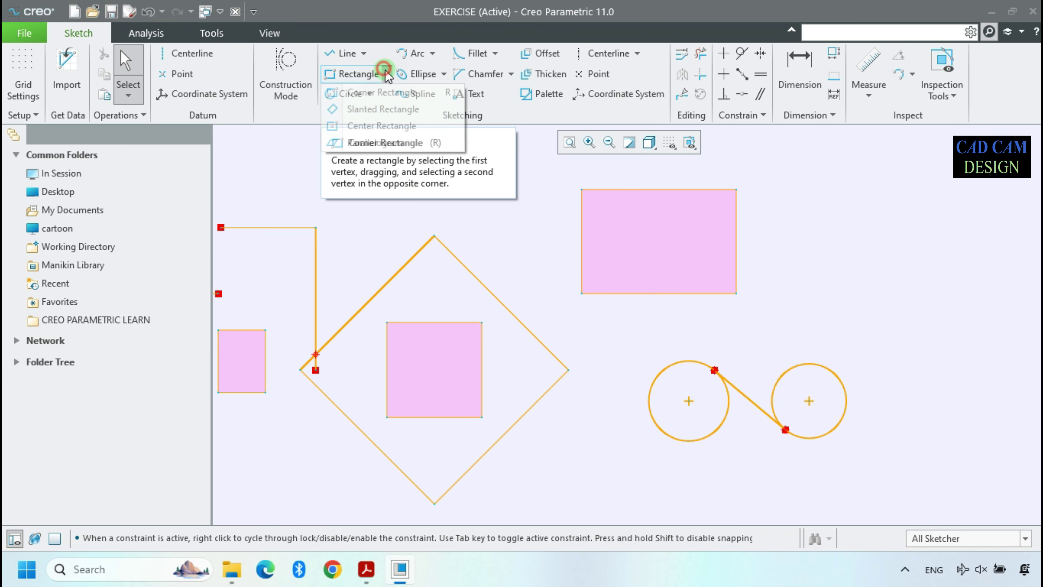
pyautogui.click(392, 110)
pyautogui.scroll(-3, 569, 239)
pyautogui.click(599, 221)
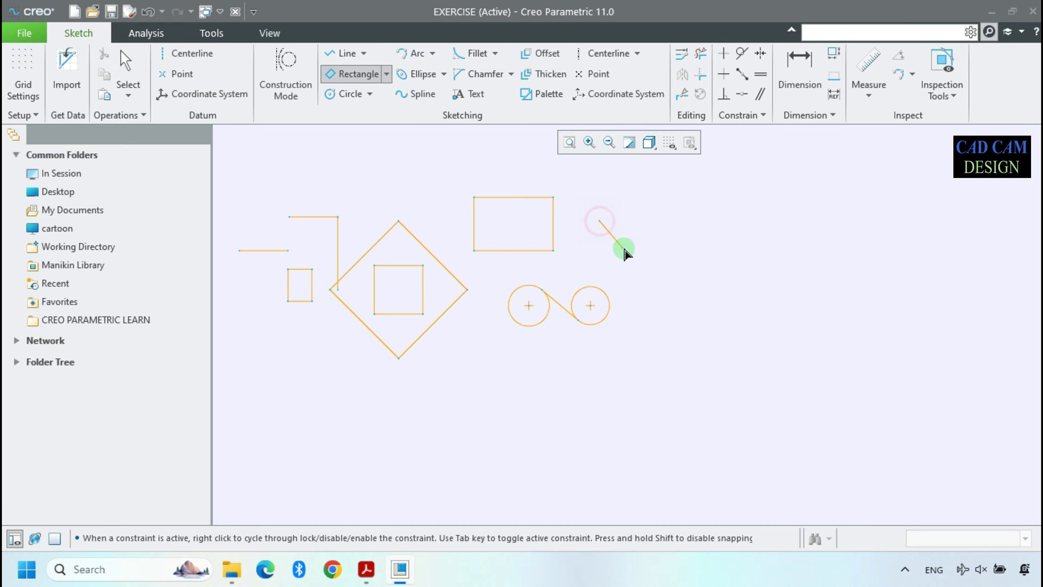
pyautogui.click(629, 250)
pyautogui.click(673, 206)
pyautogui.middleClick(723, 220)
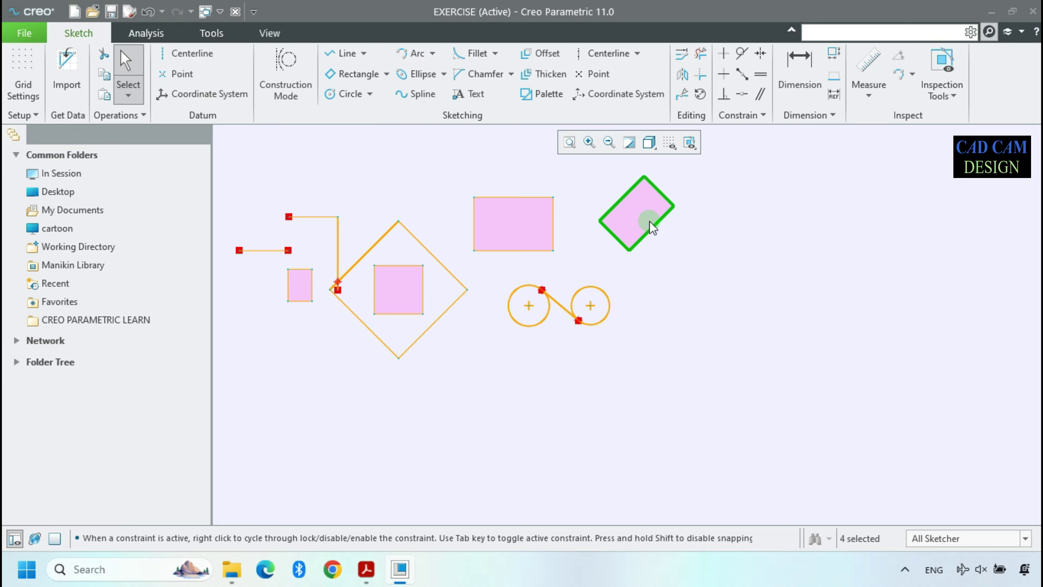
pyautogui.scroll(4, 682, 200)
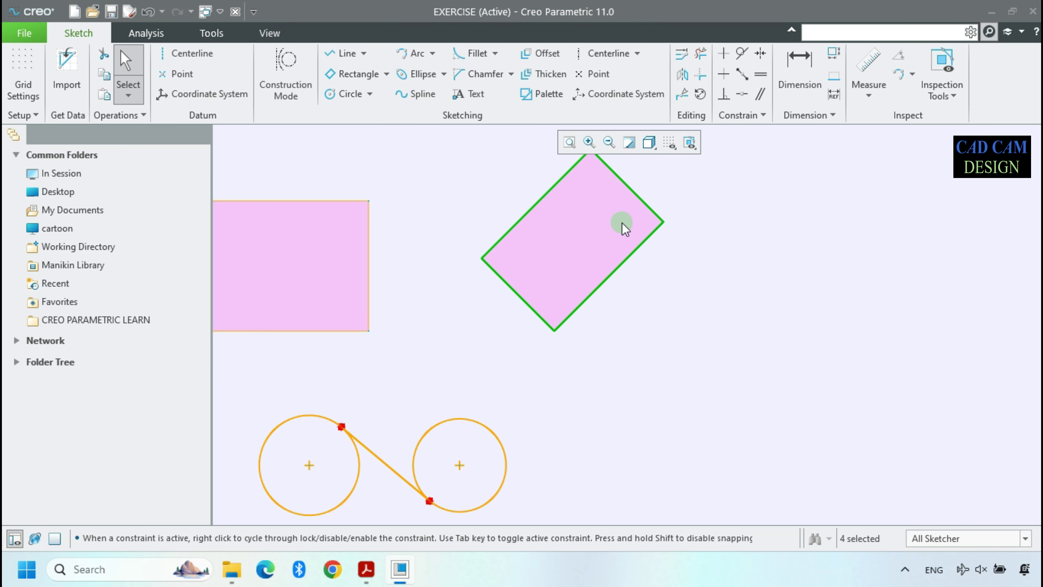
# Sketch a center rectangle about 3.1 high just below and to the right of the slanted rectangle
pyautogui.click(386, 74)
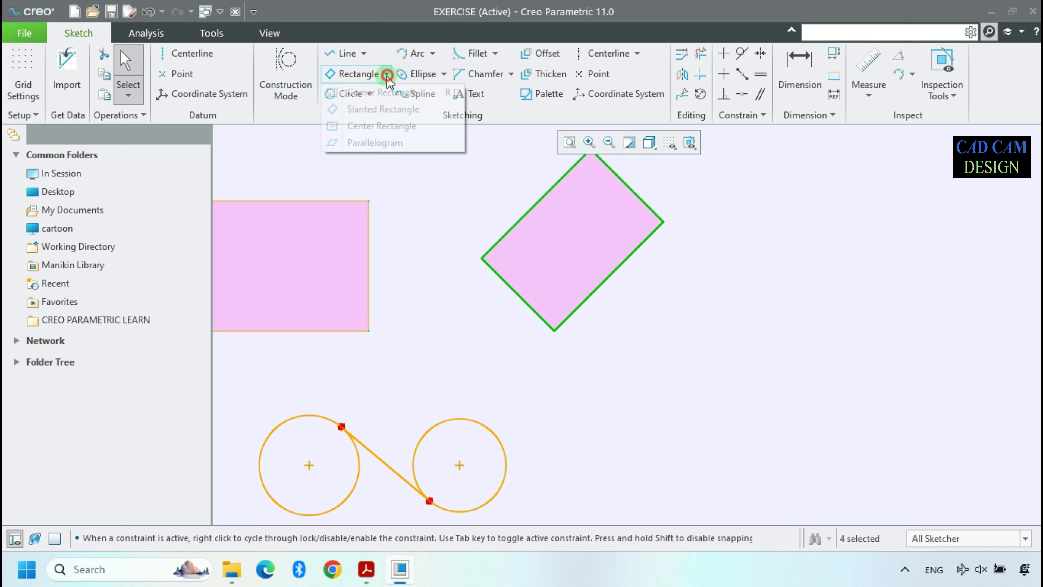
pyautogui.click(382, 126)
pyautogui.click(712, 331)
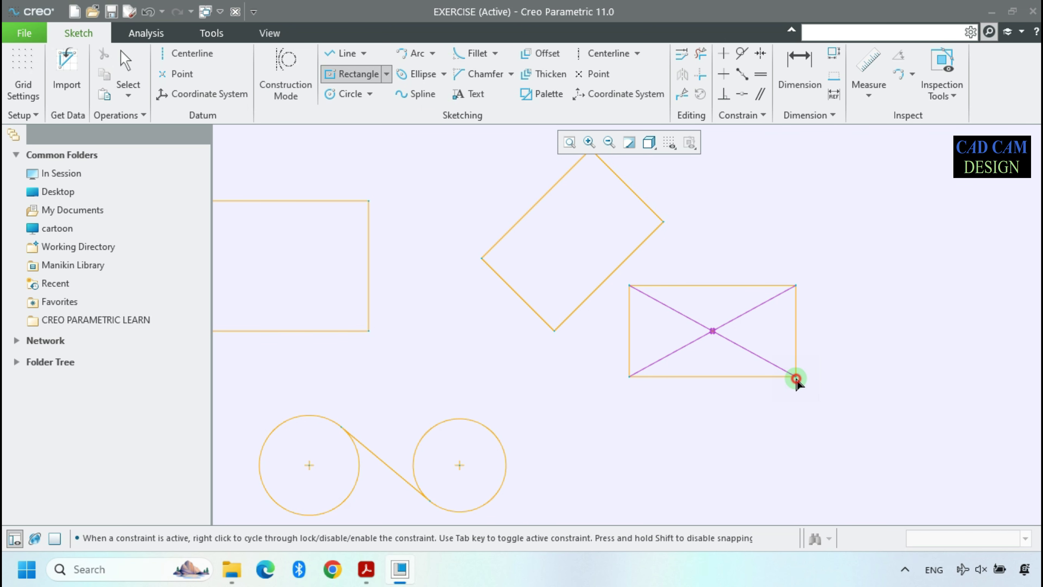
pyautogui.click(796, 377)
pyautogui.middleClick(832, 350)
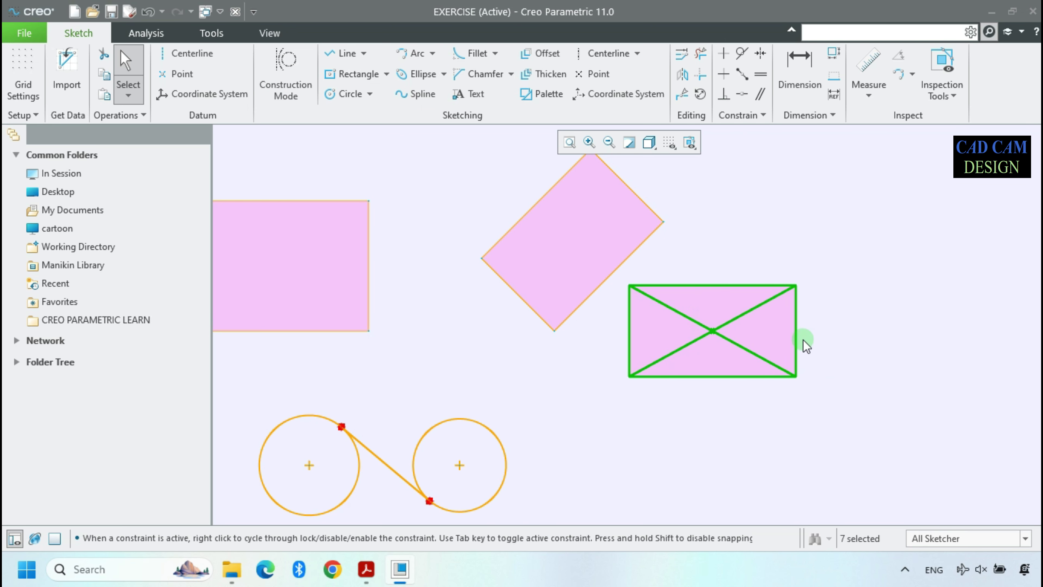
# Sketch a second center rectangle above the large diamond, snapped to the same size as the first center rectangle
pyautogui.click(349, 74)
pyautogui.scroll(-5, 520, 226)
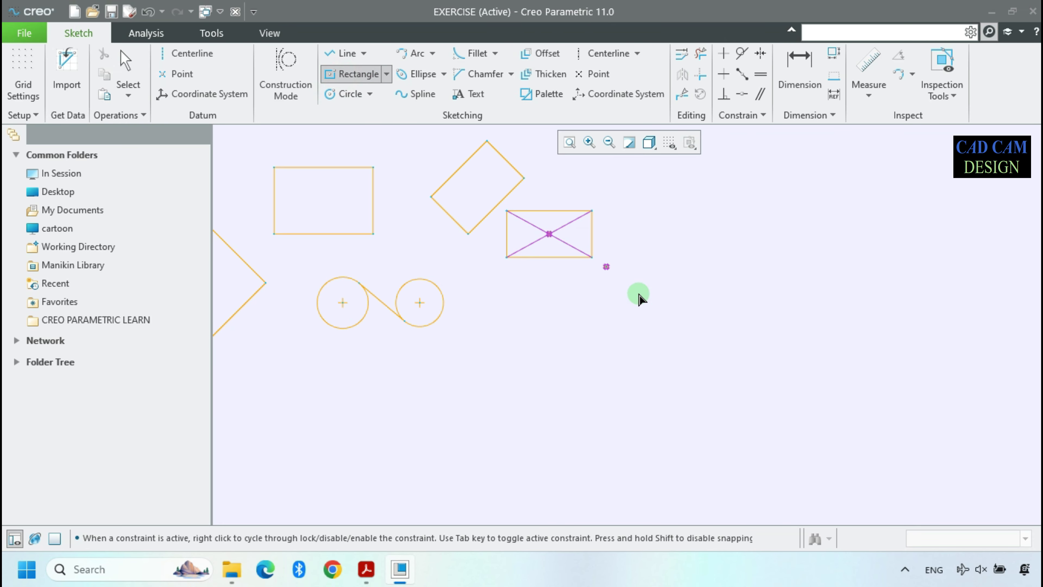
pyautogui.scroll(5, 357, 203)
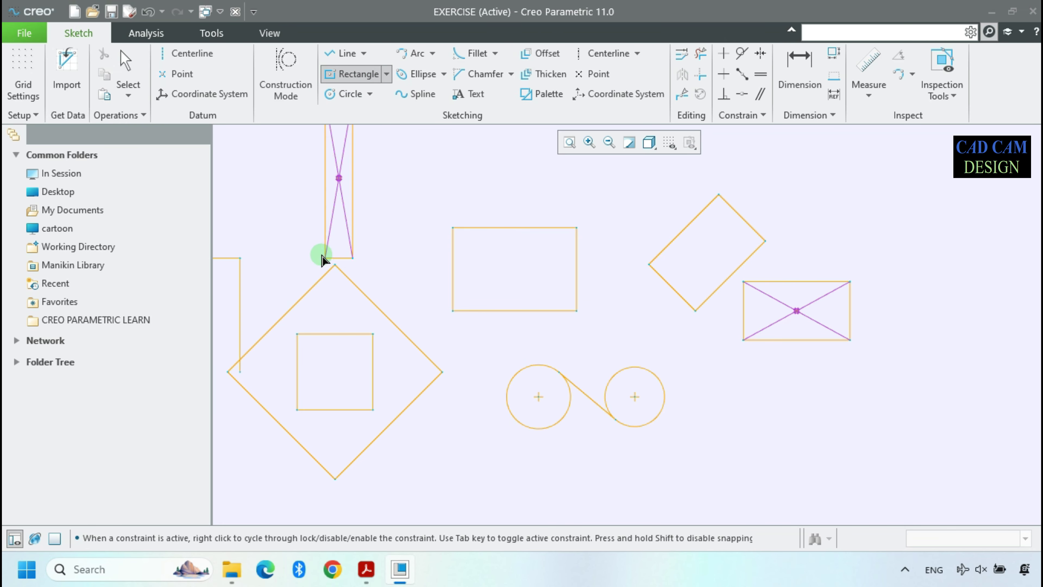
pyautogui.click(382, 198)
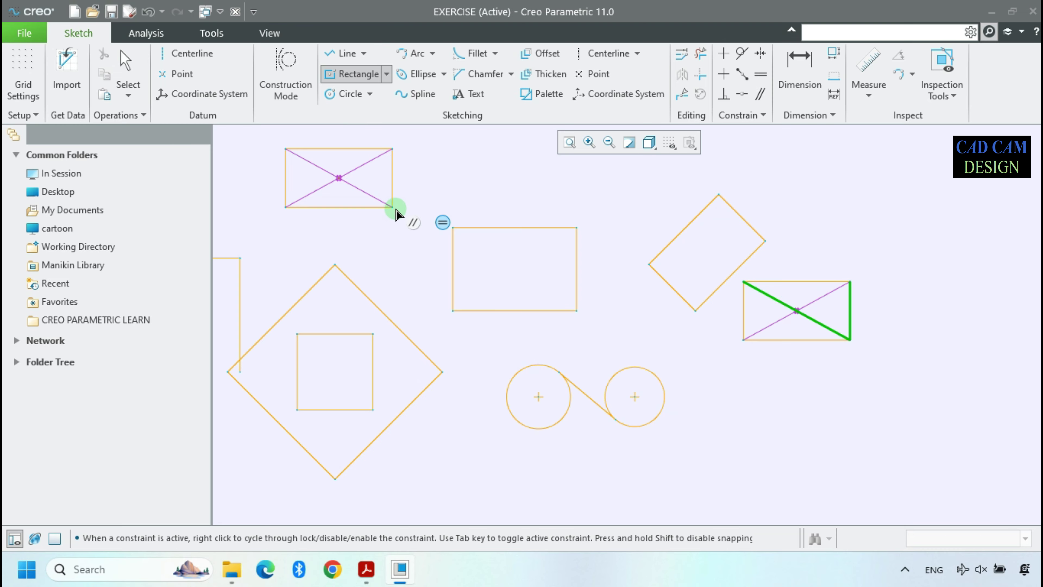
pyautogui.click(394, 207)
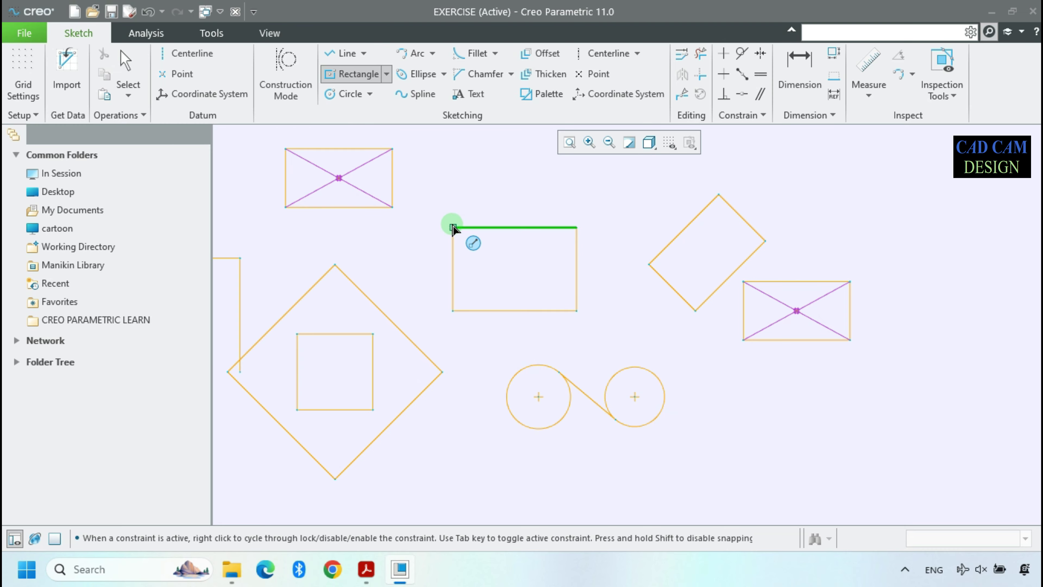
pyautogui.scroll(2, 448, 228)
pyautogui.middleClick(434, 193)
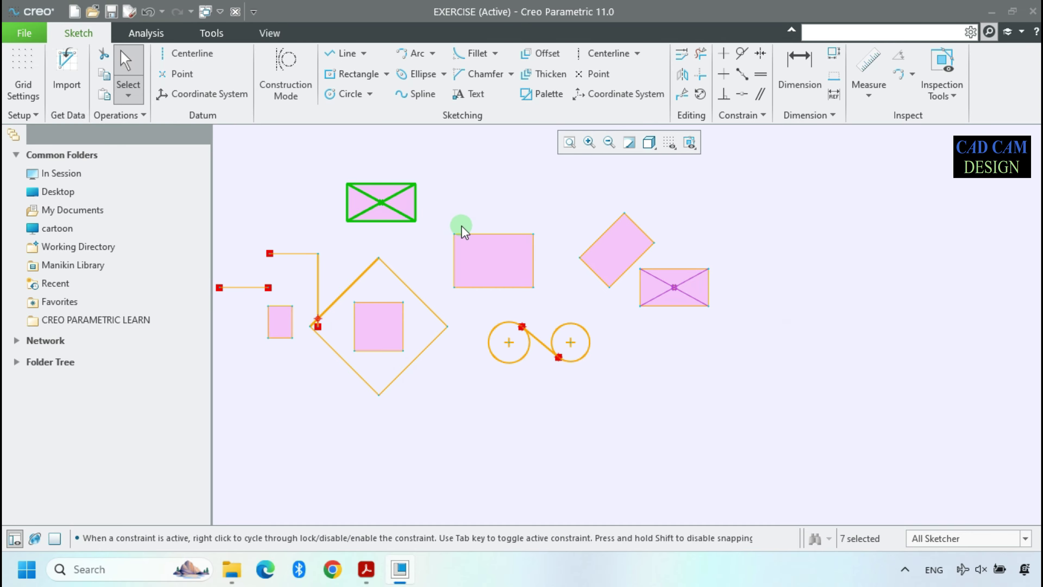
pyautogui.scroll(-1, 328, 226)
pyautogui.scroll(-1, 384, 247)
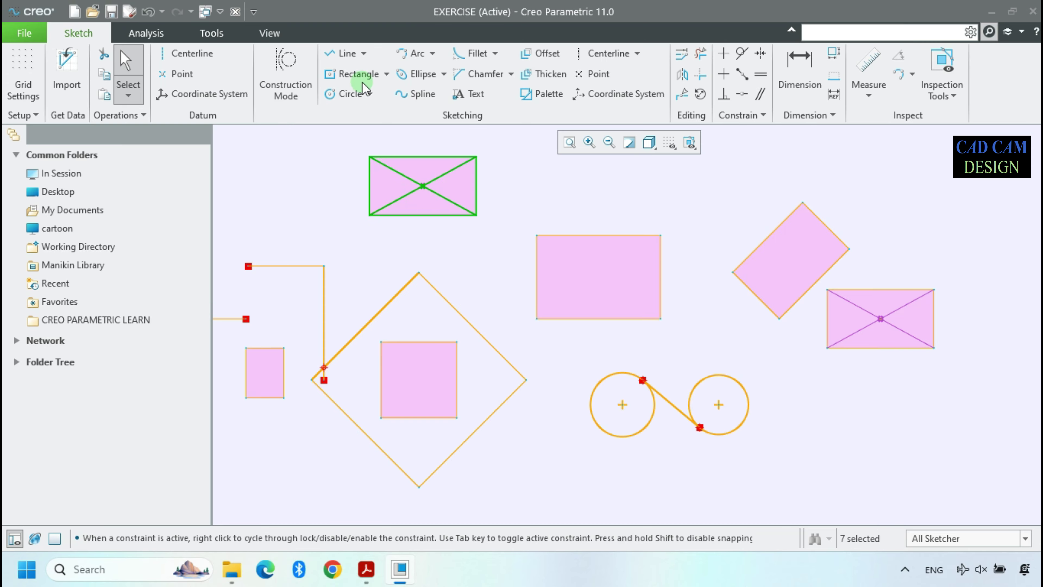
# Sketch a left-leaning parallelogram with a horizontal base between the corner rectangle and the slanted rectangle, above both
pyautogui.click(387, 74)
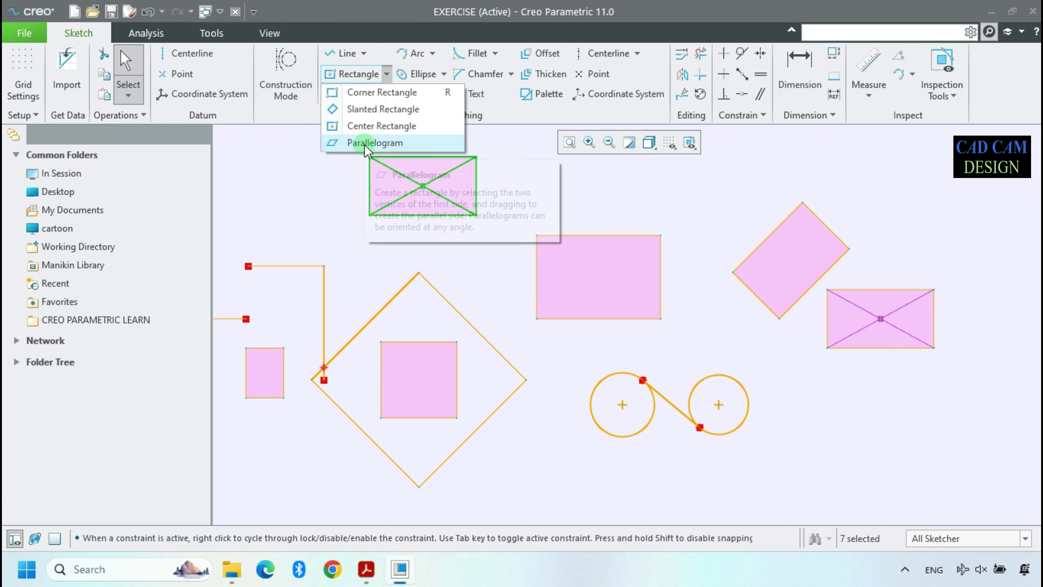
pyautogui.click(364, 144)
pyautogui.click(288, 228)
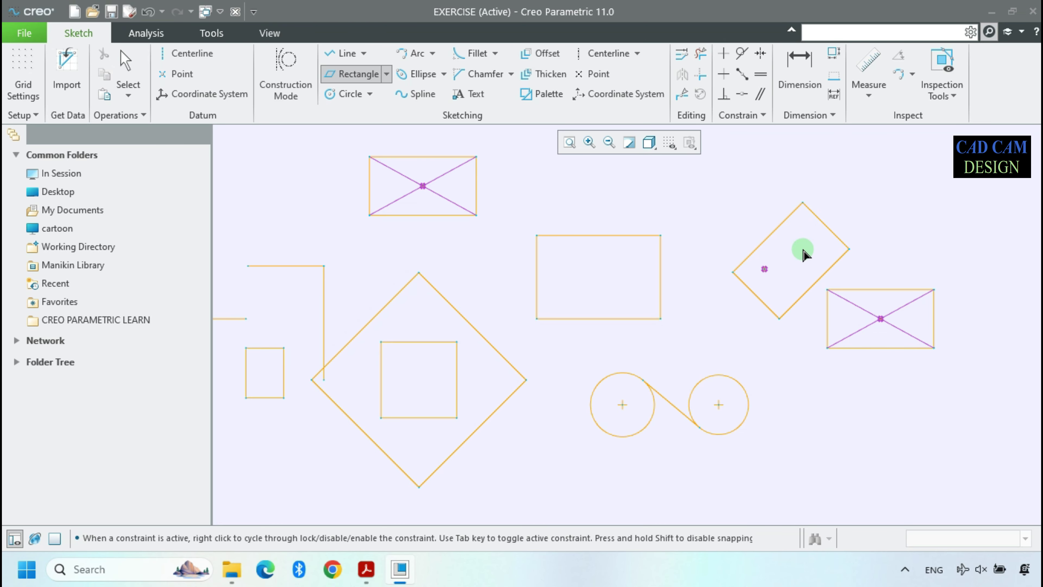
pyautogui.click(676, 210)
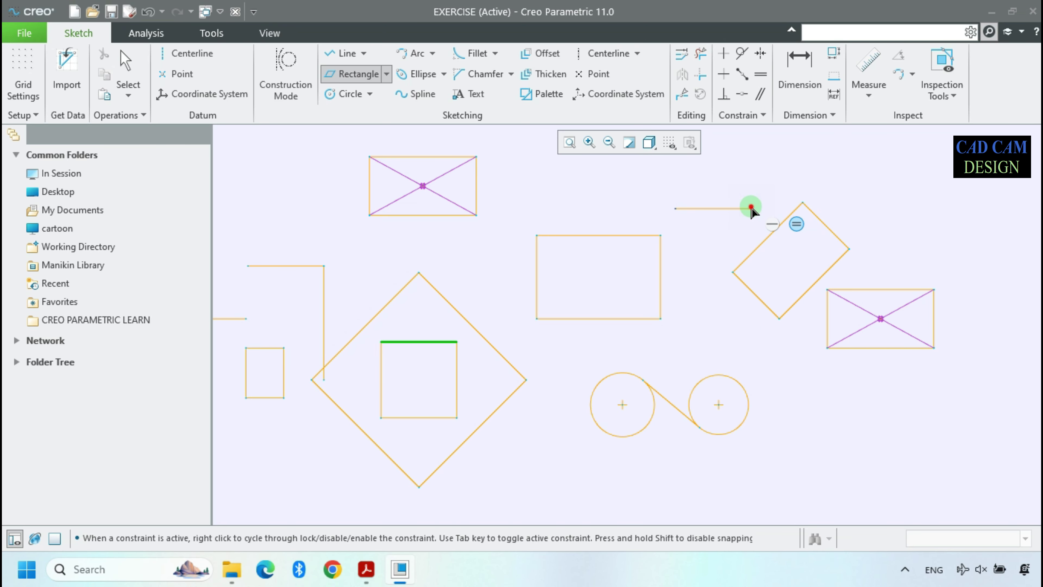
pyautogui.click(752, 209)
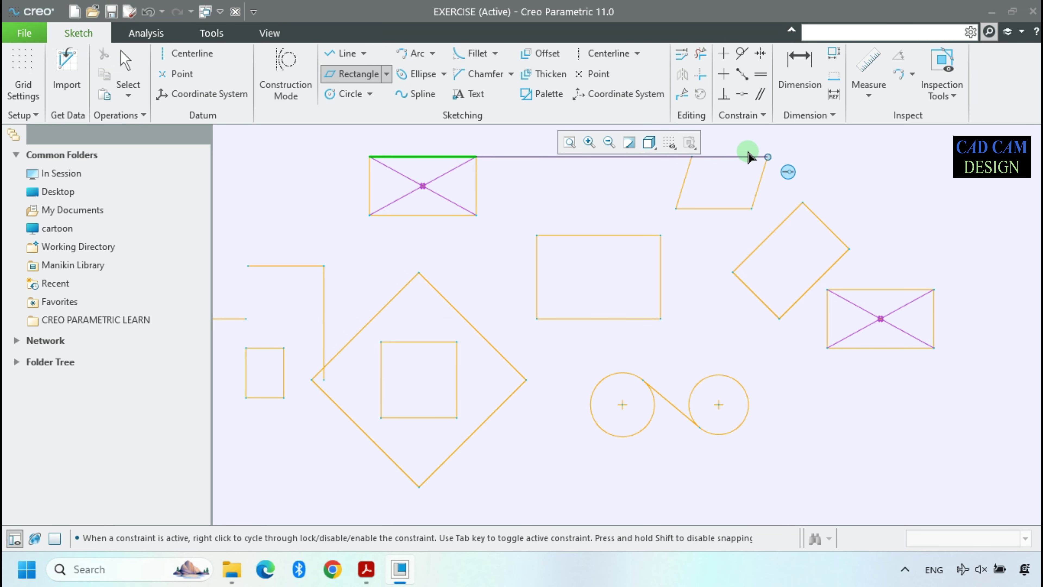
pyautogui.click(705, 175)
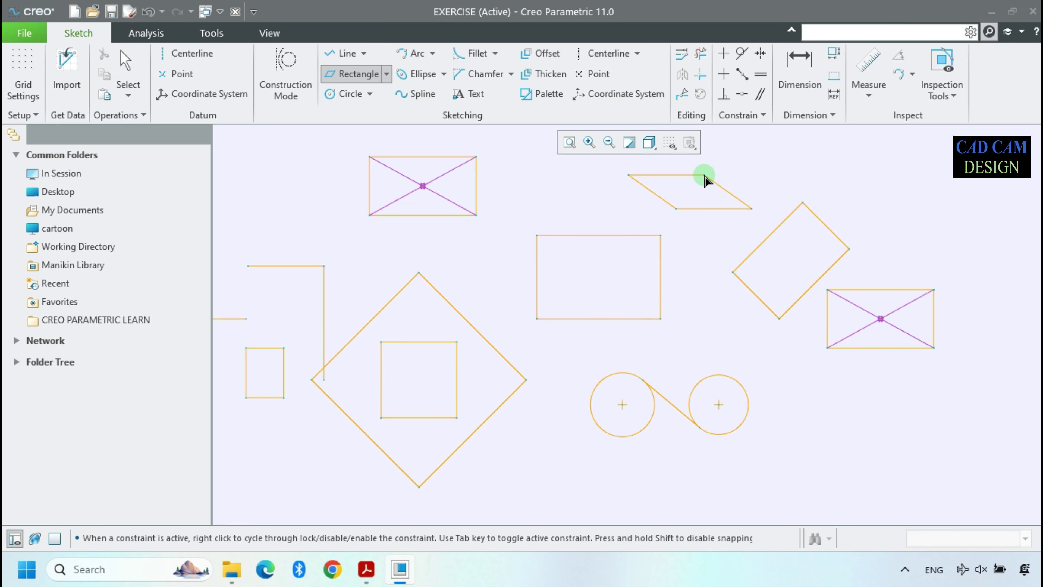
pyautogui.middleClick(769, 186)
pyautogui.scroll(-1, 705, 271)
pyautogui.click(785, 197)
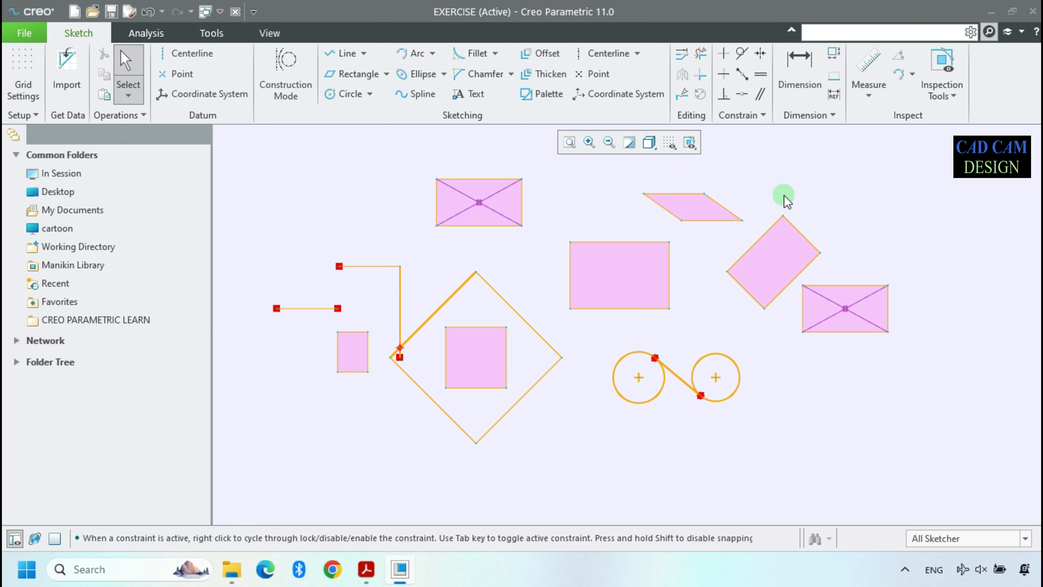
pyautogui.click(386, 74)
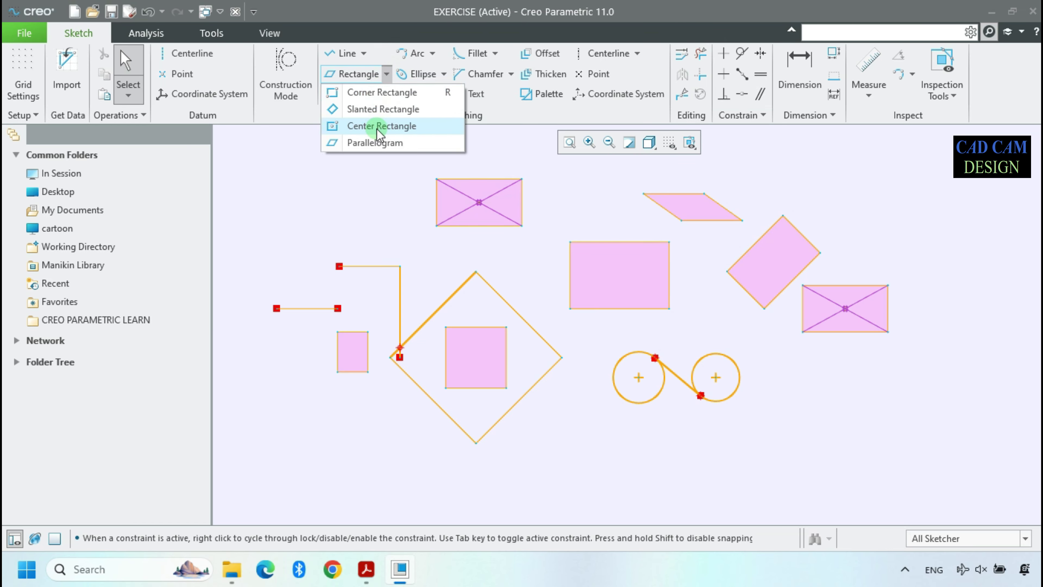
pyautogui.click(376, 126)
pyautogui.middleClick(412, 172)
# Sketch a Center and Point circle about 6.9 in diameter below the lower center rectangle, beside the two small circles
pyautogui.click(370, 95)
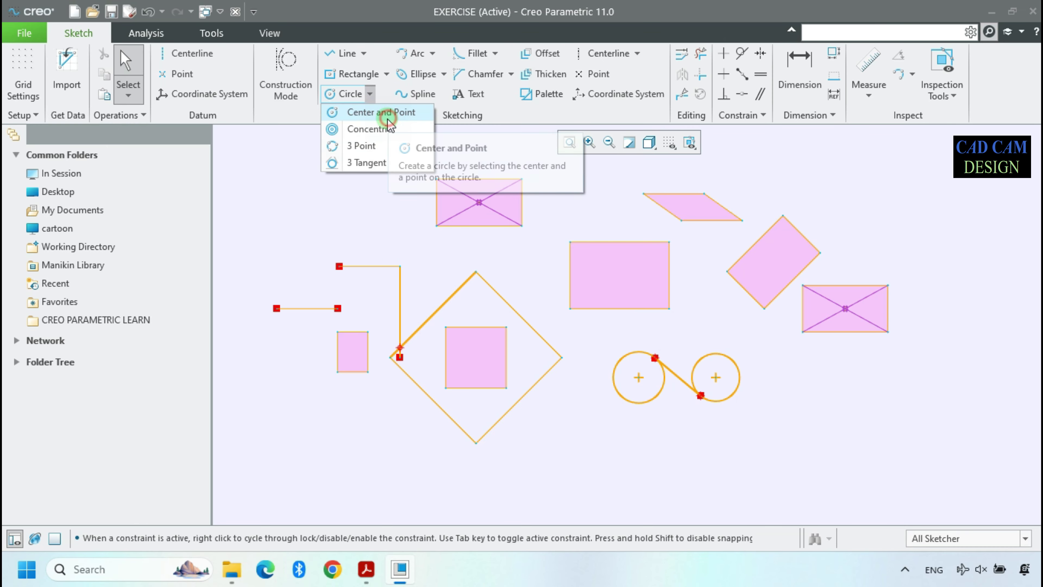
pyautogui.click(382, 112)
pyautogui.scroll(-3, 410, 263)
pyautogui.scroll(3, 655, 362)
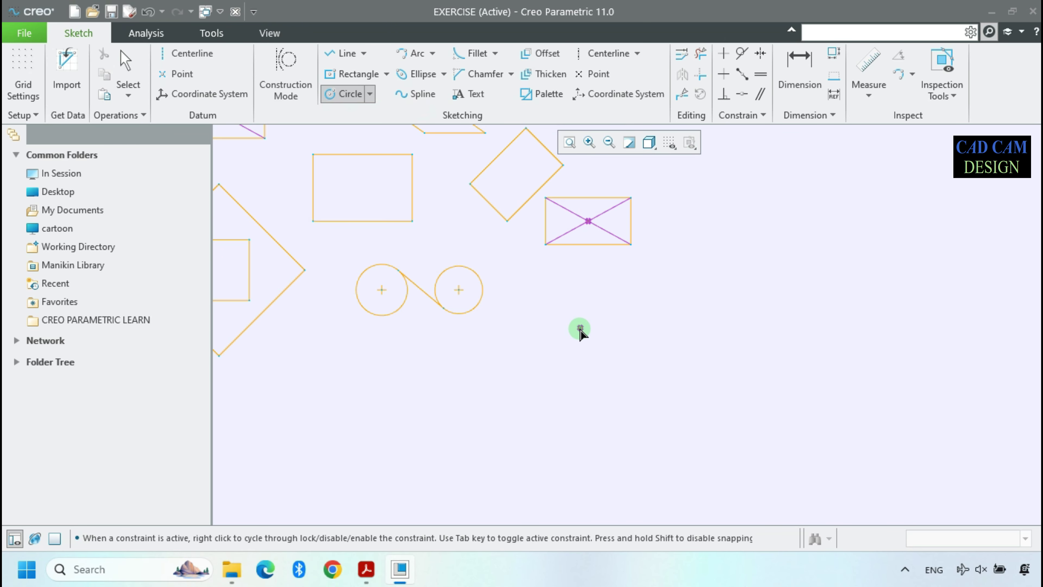
pyautogui.click(547, 307)
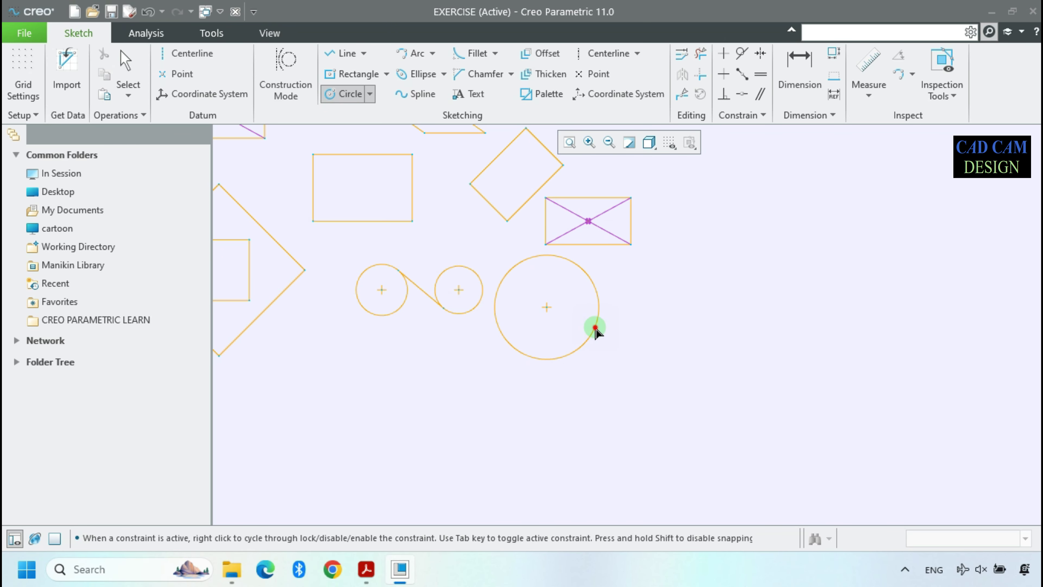
pyautogui.click(598, 312)
pyautogui.middleClick(622, 307)
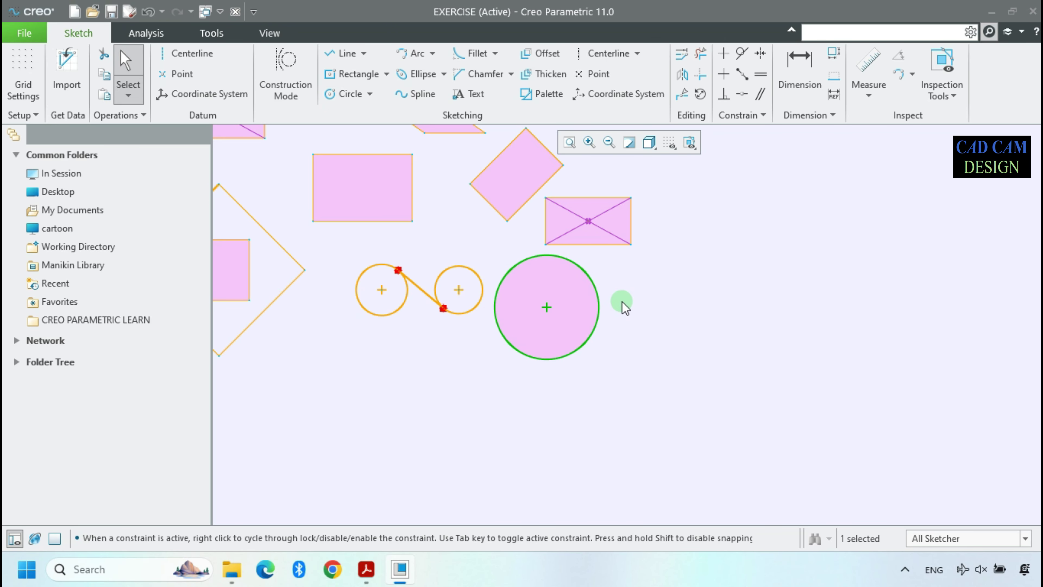
# Turn on the dimension display and move the large circle's diameter dimension outside the circle on its right
pyautogui.click(669, 143)
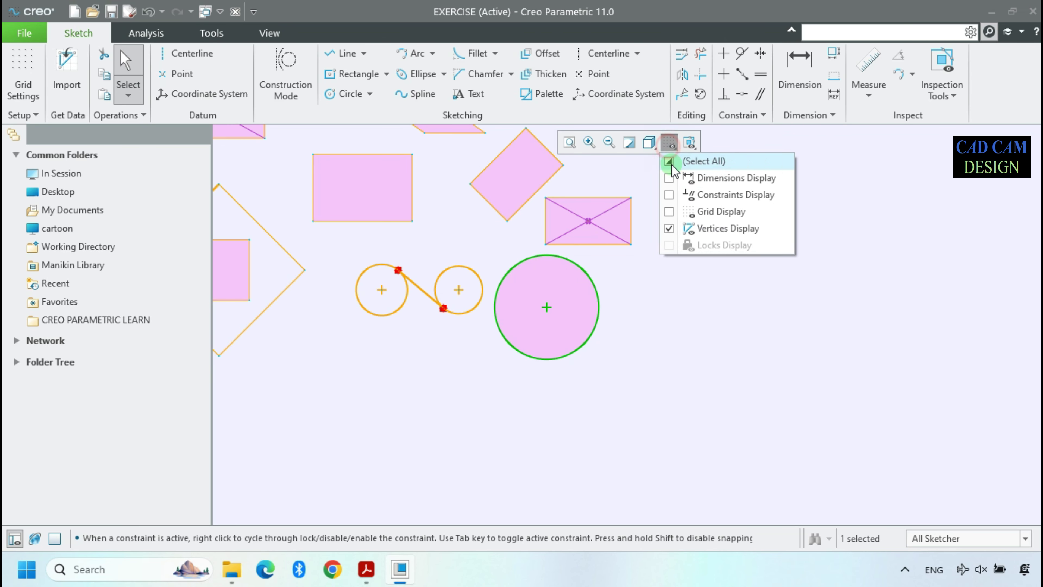
pyautogui.click(669, 178)
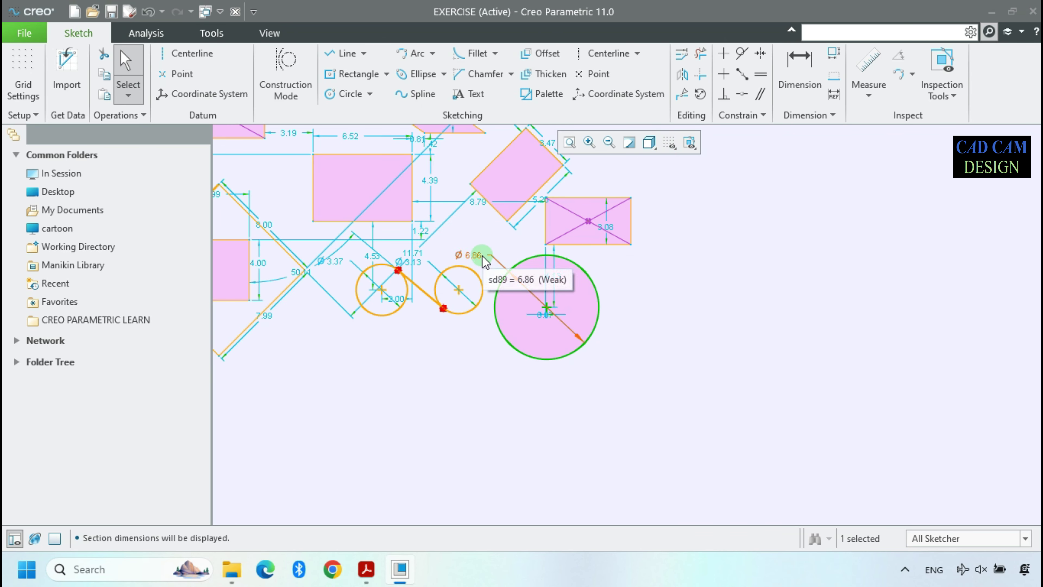
pyautogui.moveTo(481, 257); pyautogui.dragTo(635, 299)
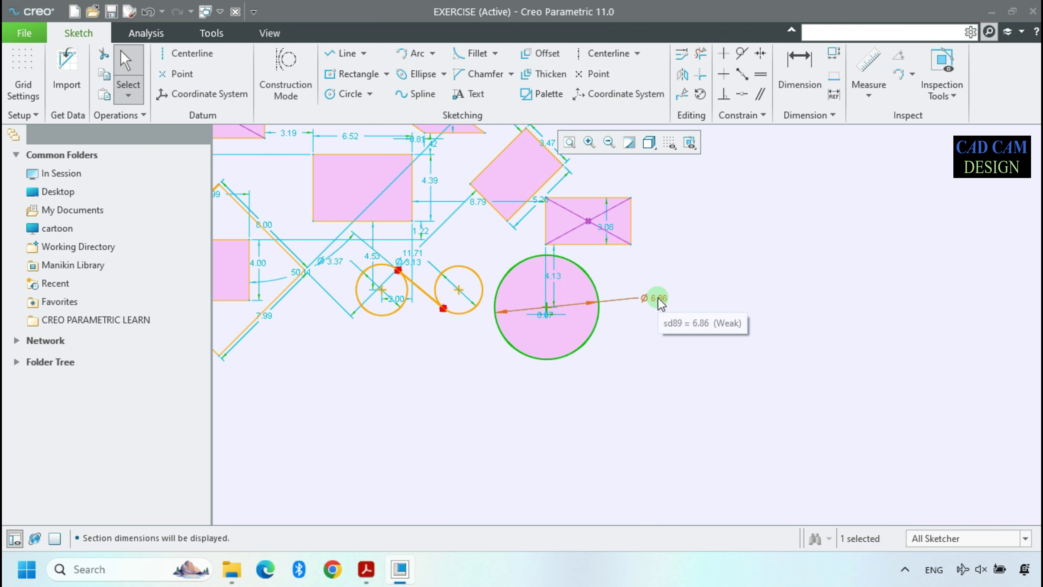
pyautogui.scroll(-2, 654, 313)
pyautogui.scroll(-2, 626, 300)
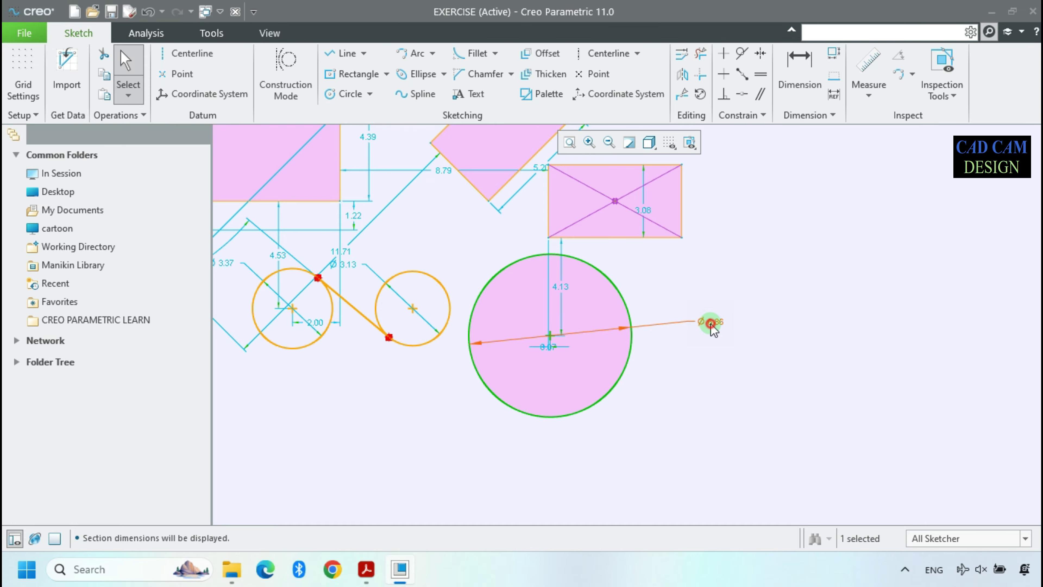
# Shift the large circle's diameter dimension text slightly higher, outside the circle's upper-right edge
pyautogui.moveTo(713, 324); pyautogui.dragTo(700, 294)
pyautogui.click(811, 303)
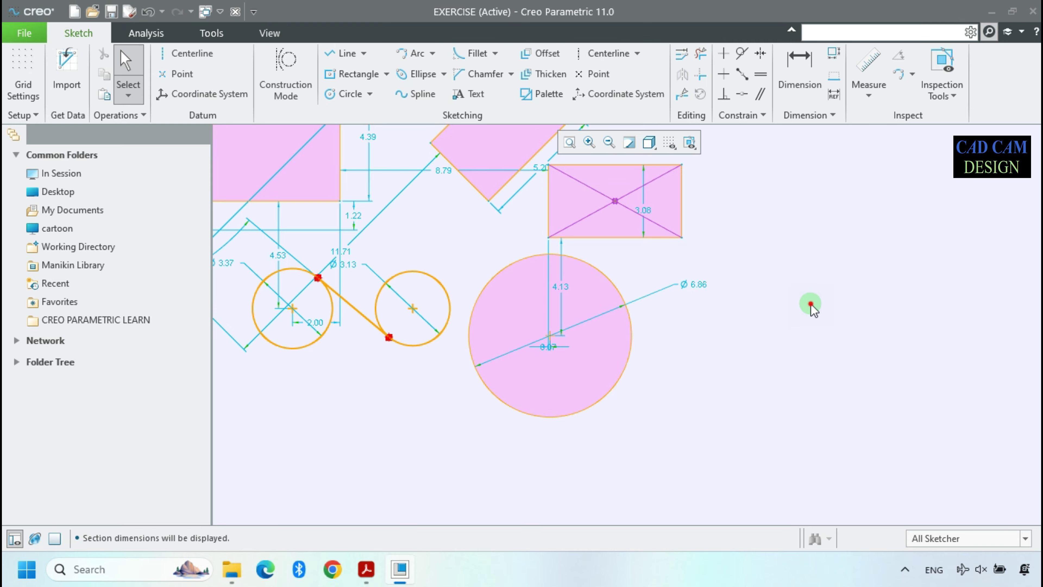
# Sketch a Center and Point circle about 4.1 in diameter to the right of the lower center rectangle
pyautogui.click(351, 92)
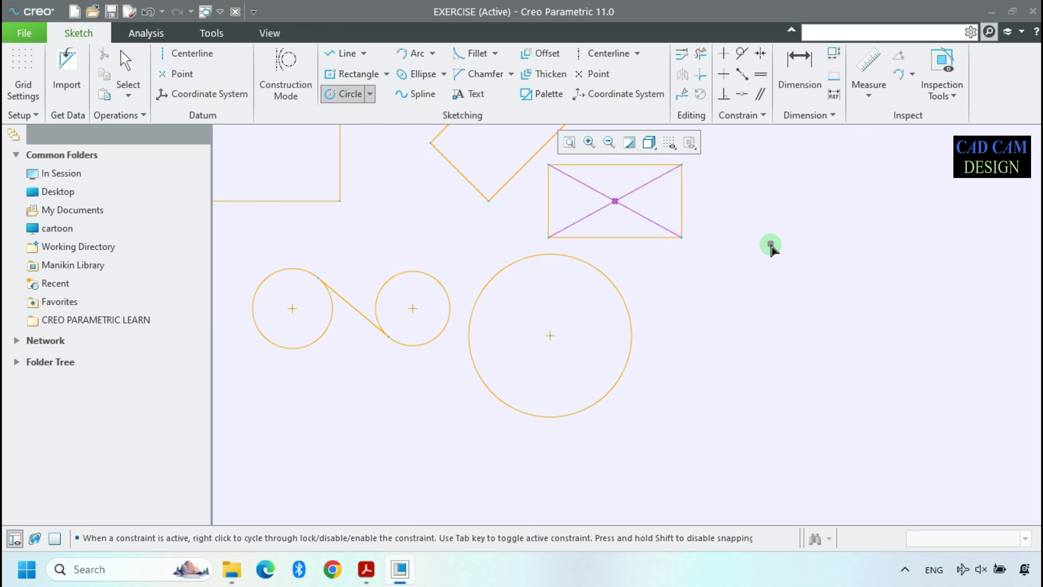
pyautogui.click(770, 246)
pyautogui.click(776, 295)
pyautogui.middleClick(880, 299)
# Move the new circle's diameter dimension outside its upper-right edge and set the diameter to 5
pyautogui.click(724, 212)
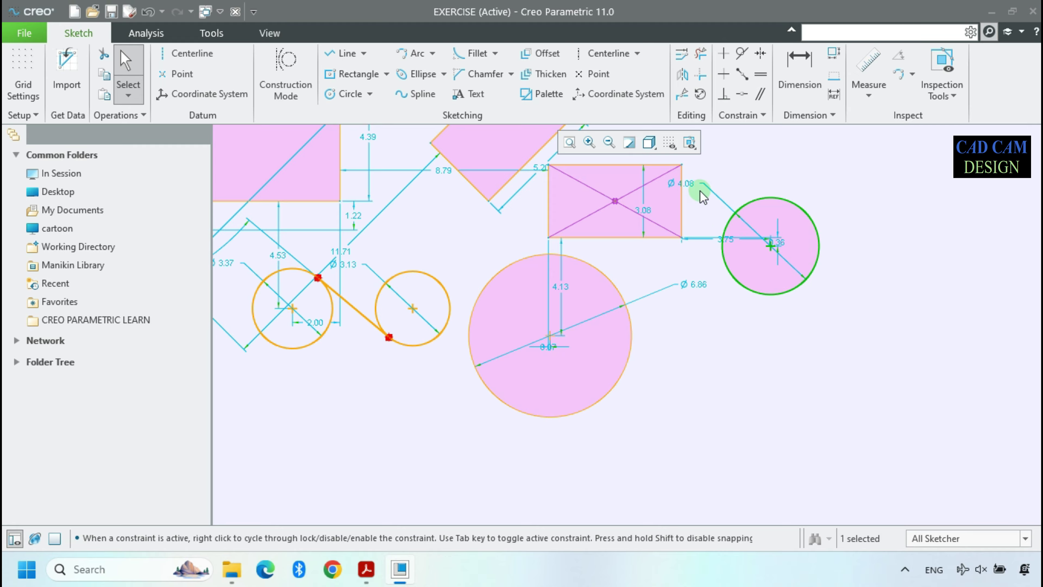
pyautogui.moveTo(701, 192); pyautogui.dragTo(846, 196)
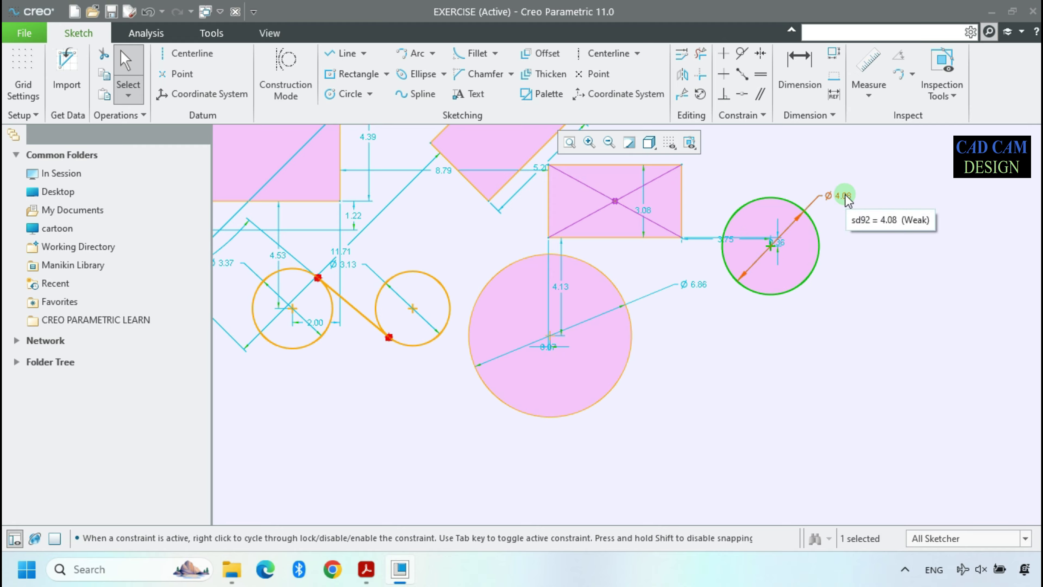
pyautogui.doubleClick(842, 196)
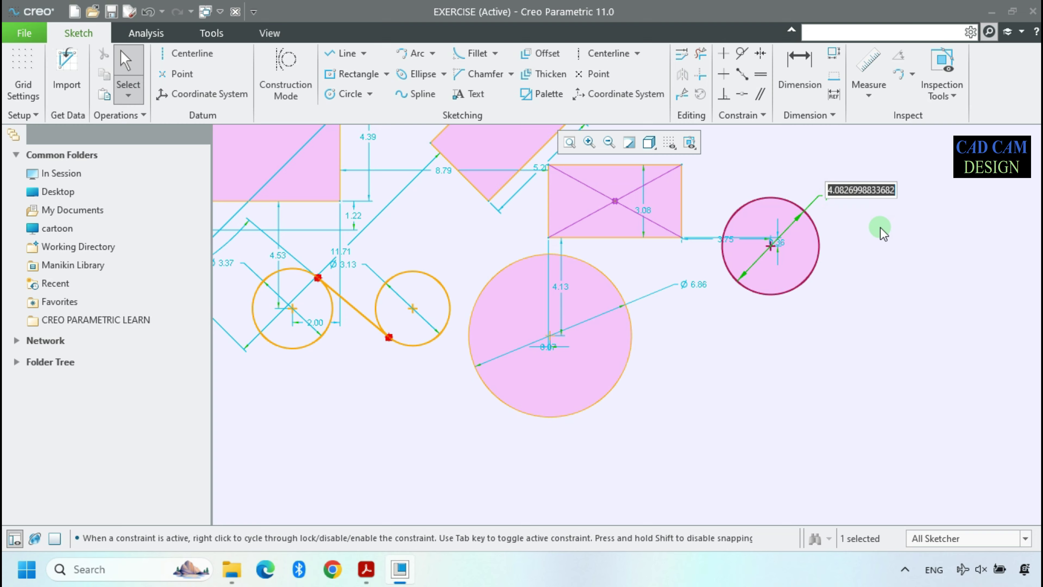
pyautogui.write('5')
pyautogui.press('Return')
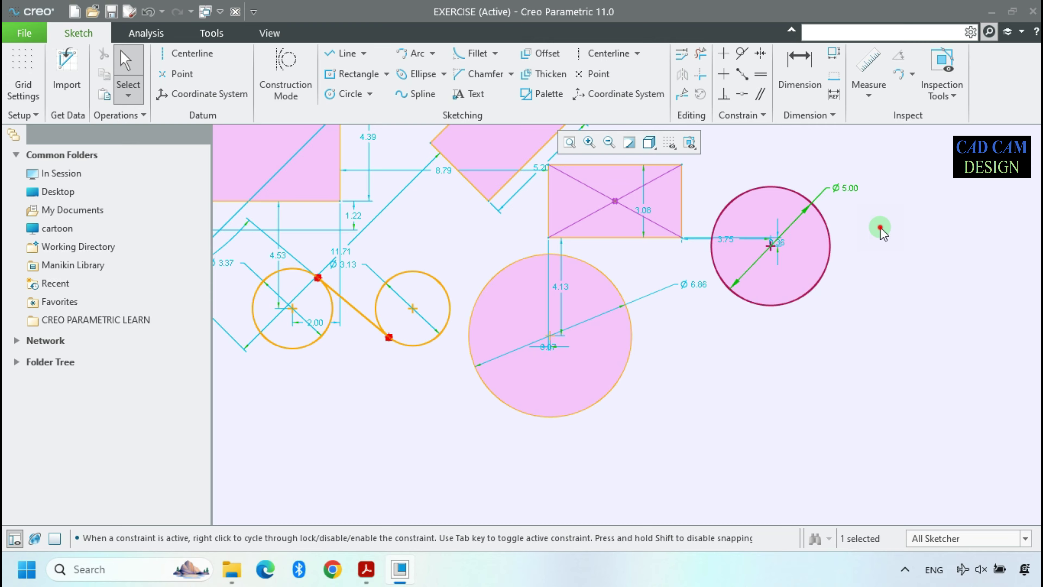
pyautogui.click(848, 193)
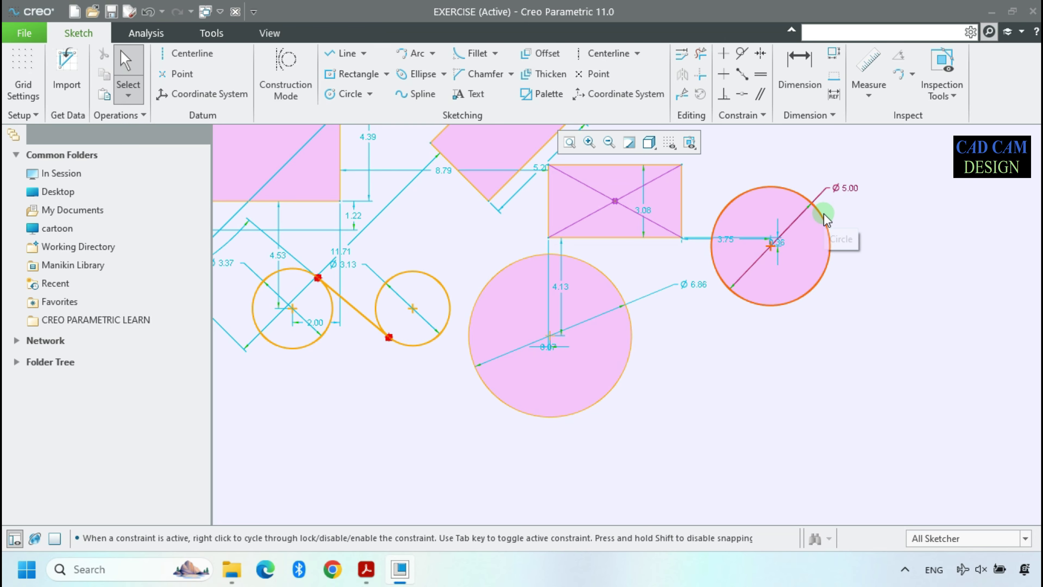
# Sketch a circle of diameter 10 below the two small circles and move it down, clear of the large circle
pyautogui.click(528, 364)
pyautogui.click(441, 328)
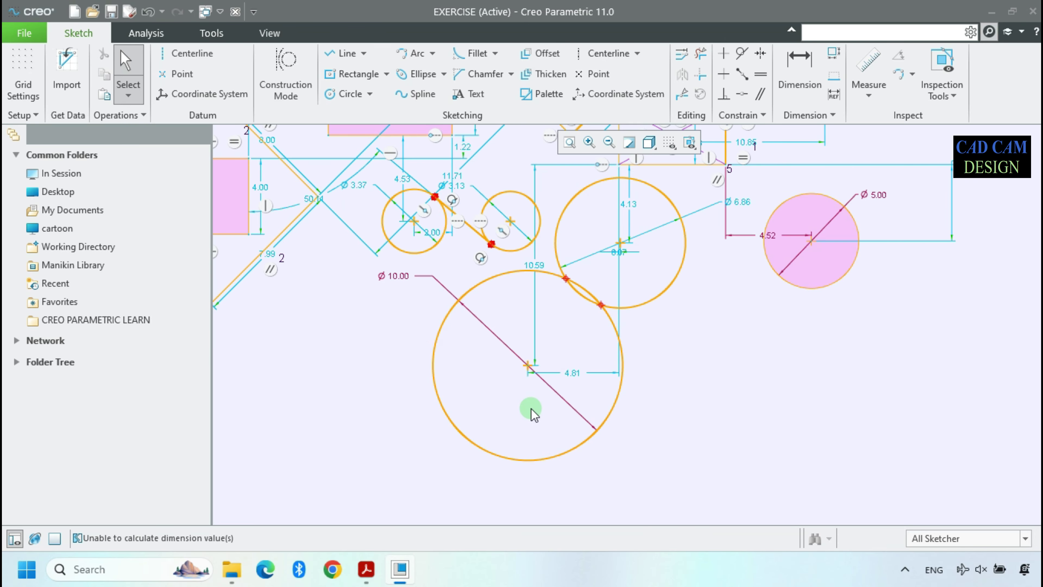
pyautogui.moveTo(443, 319)
pyautogui.mouseDown()
pyautogui.moveTo(490, 356)
pyautogui.moveTo(683, 368)
pyautogui.mouseUp()
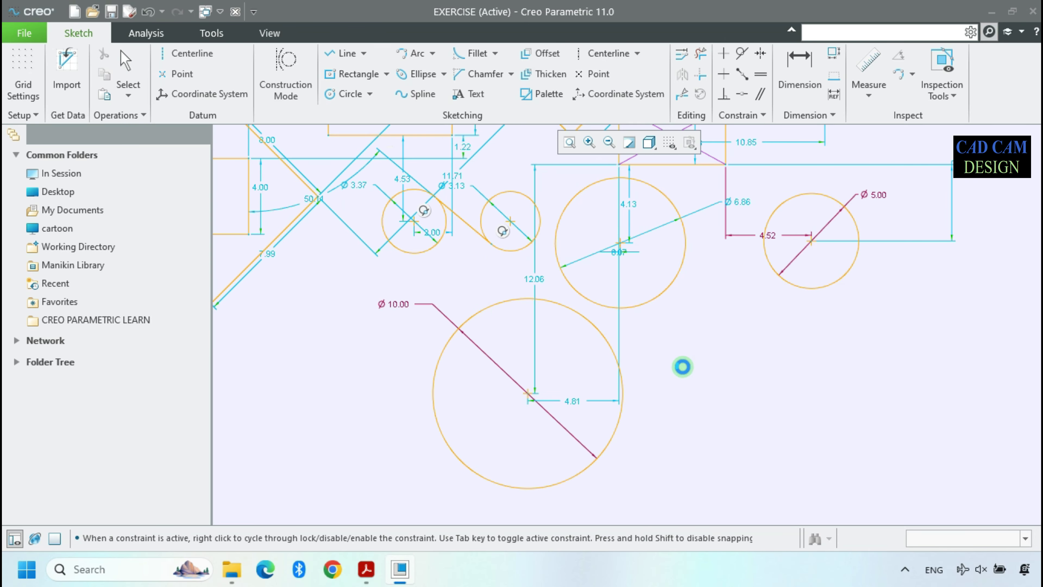
pyautogui.click(743, 371)
# Turn off the display of dimensions in the sketch
pyautogui.scroll(3, 627, 390)
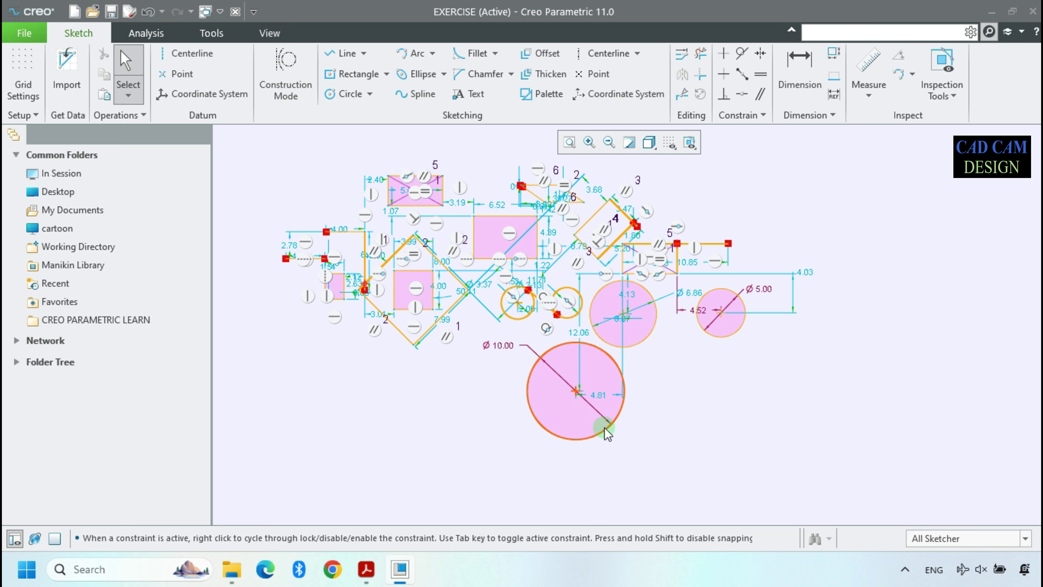
pyautogui.scroll(-2, 612, 413)
pyautogui.scroll(-2, 582, 376)
pyautogui.click(354, 96)
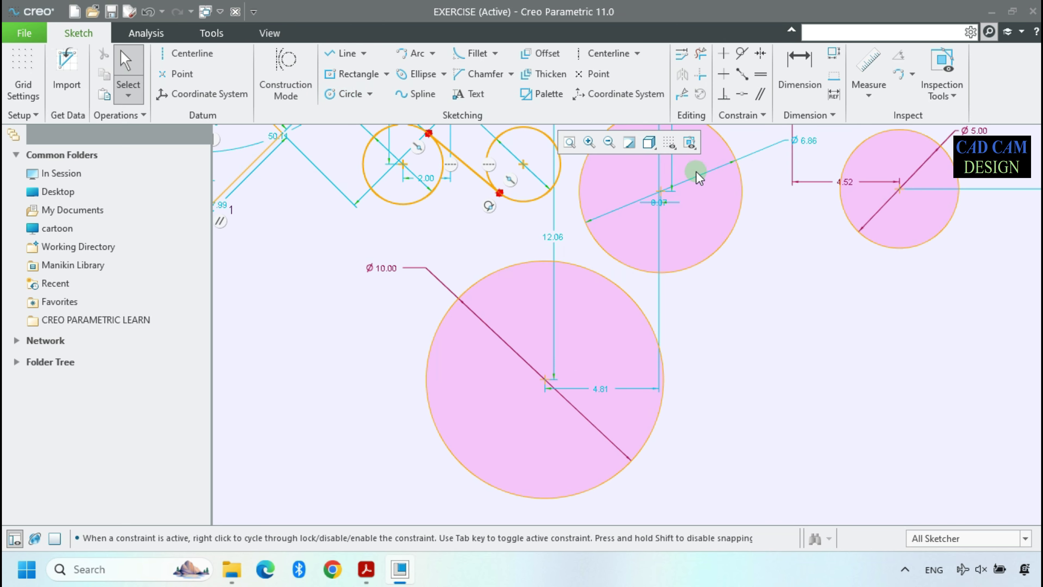
pyautogui.click(690, 143)
pyautogui.click(696, 178)
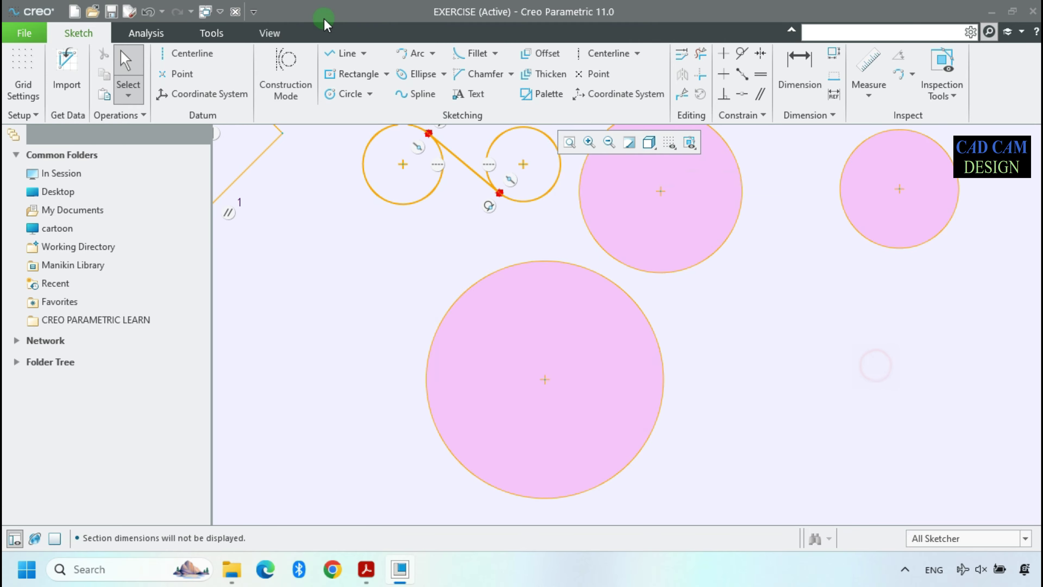
# Sketch six Concentric circles sharing the center of the 10 diameter circle, five inside it and one slightly larger outside
pyautogui.click(370, 93)
pyautogui.click(362, 129)
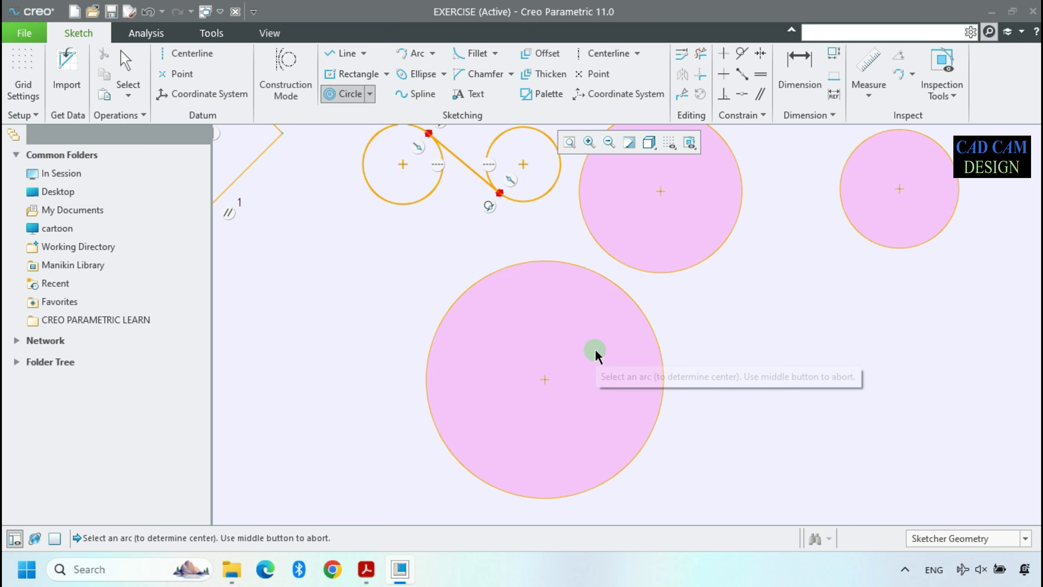
pyautogui.click(533, 263)
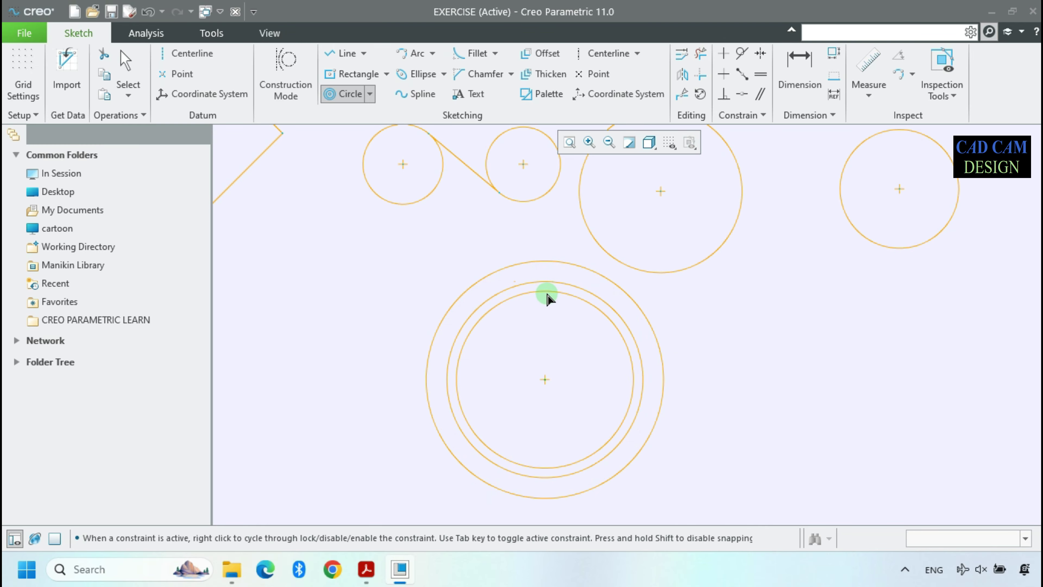
pyautogui.click(545, 303)
pyautogui.click(559, 331)
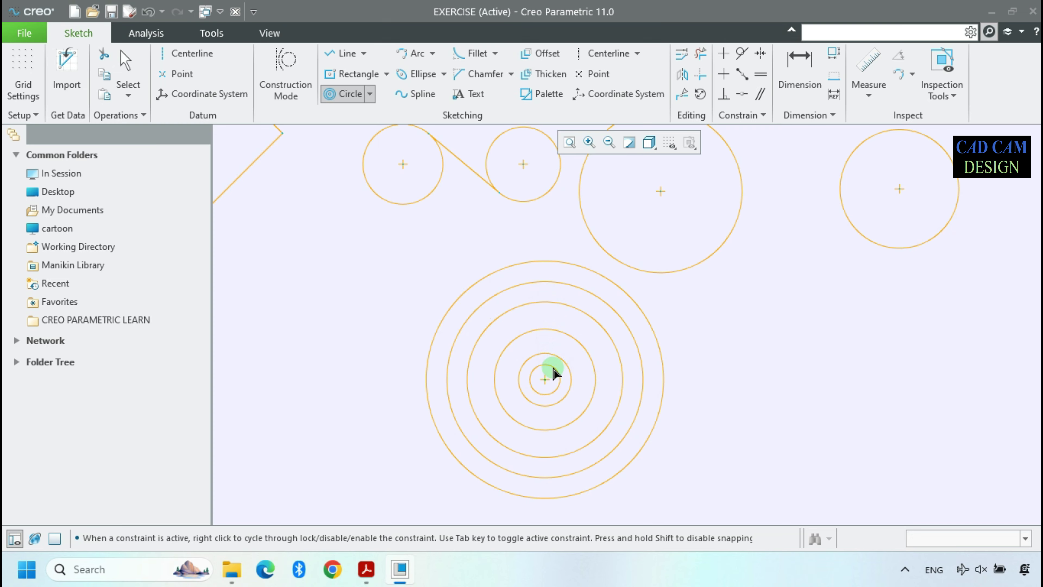
pyautogui.click(549, 374)
pyautogui.click(609, 262)
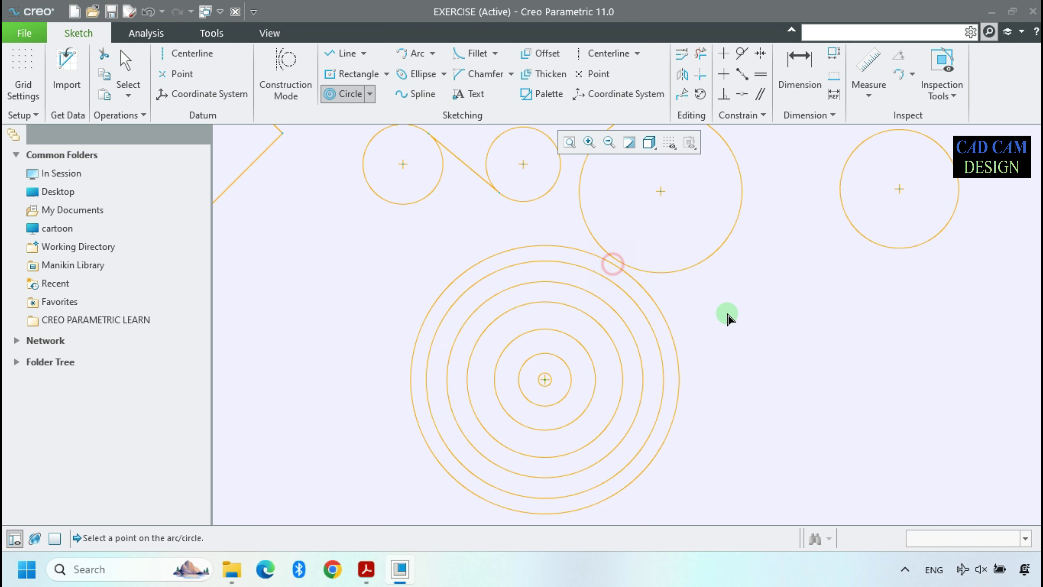
pyautogui.middleClick(736, 315)
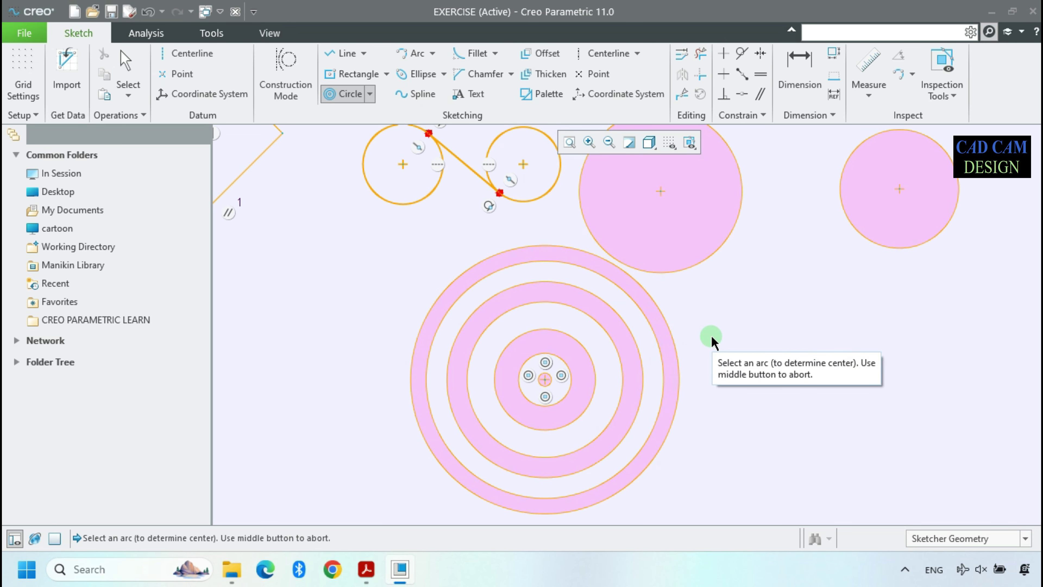
pyautogui.middleClick(694, 326)
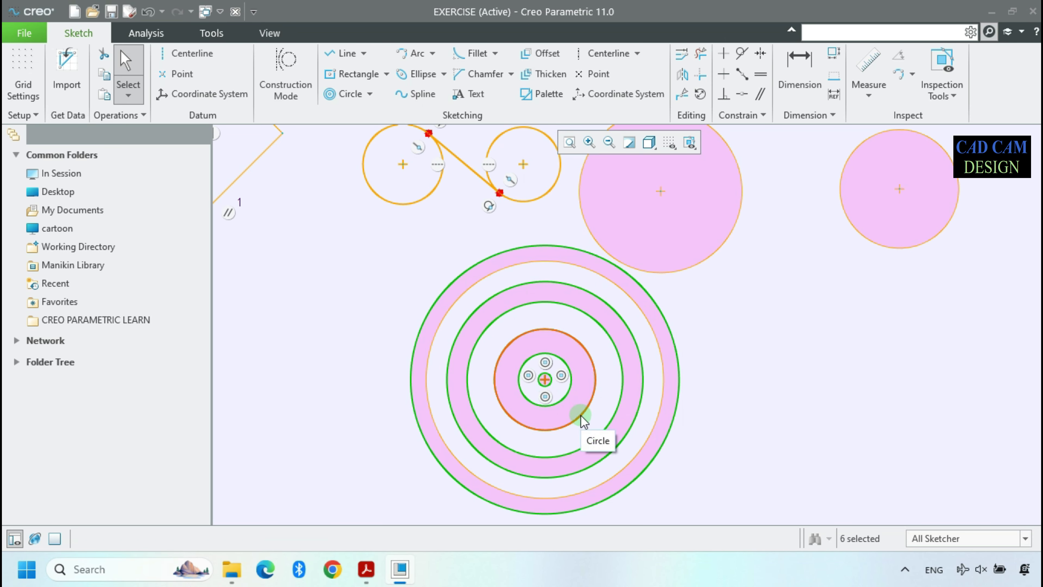
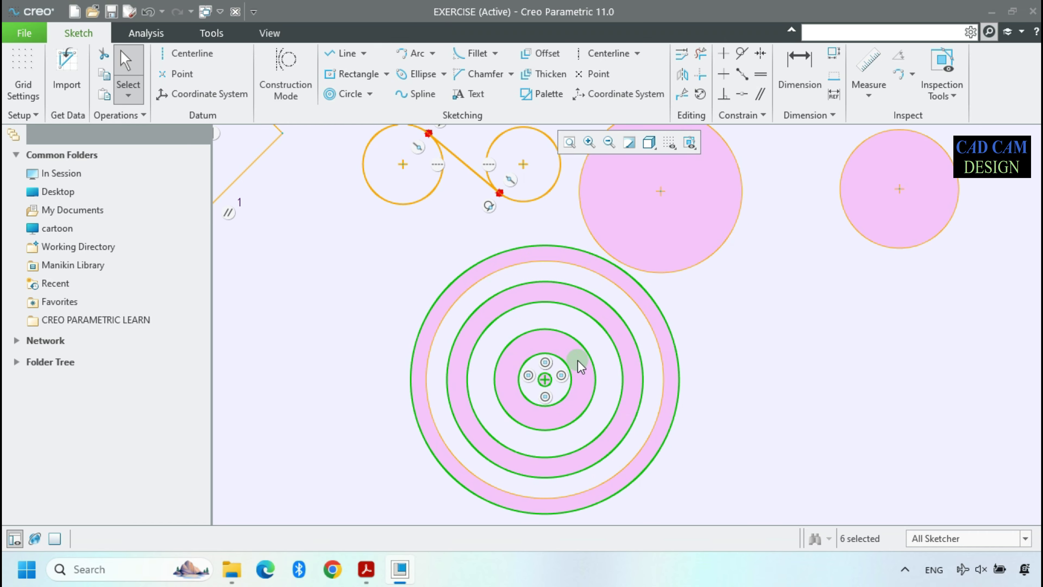
# Sketch a 3 Point circle through points on the right small circle, the outermost concentric circle and the large circle
pyautogui.click(371, 94)
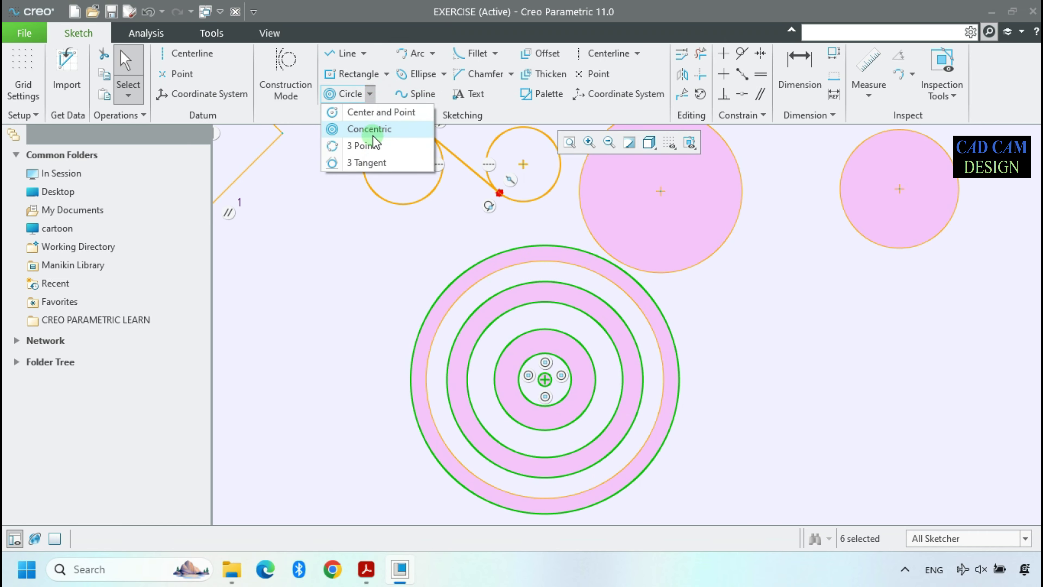
pyautogui.click(368, 145)
pyautogui.scroll(-2, 559, 355)
pyautogui.scroll(4, 547, 210)
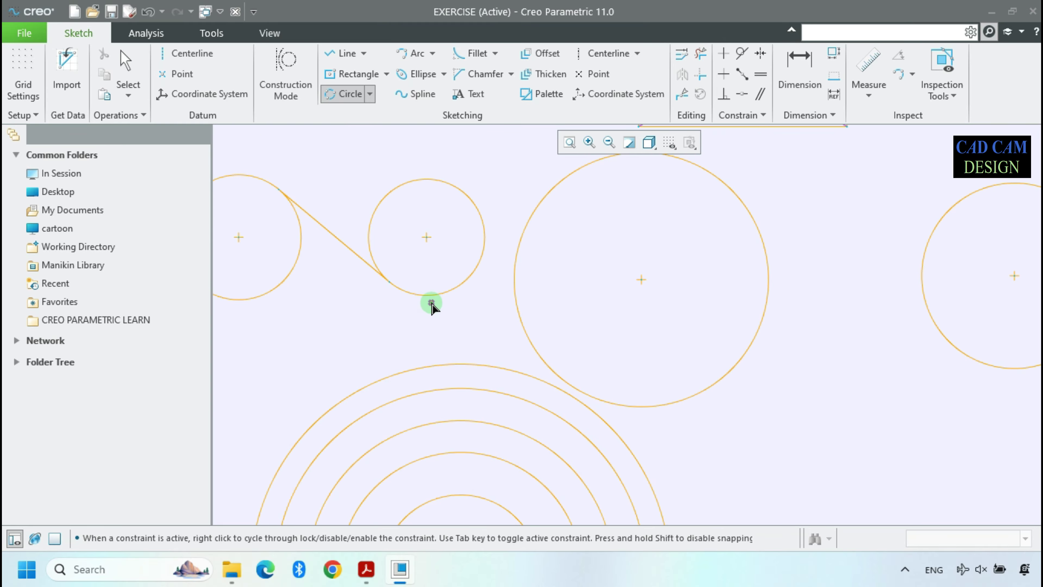
pyautogui.click(446, 292)
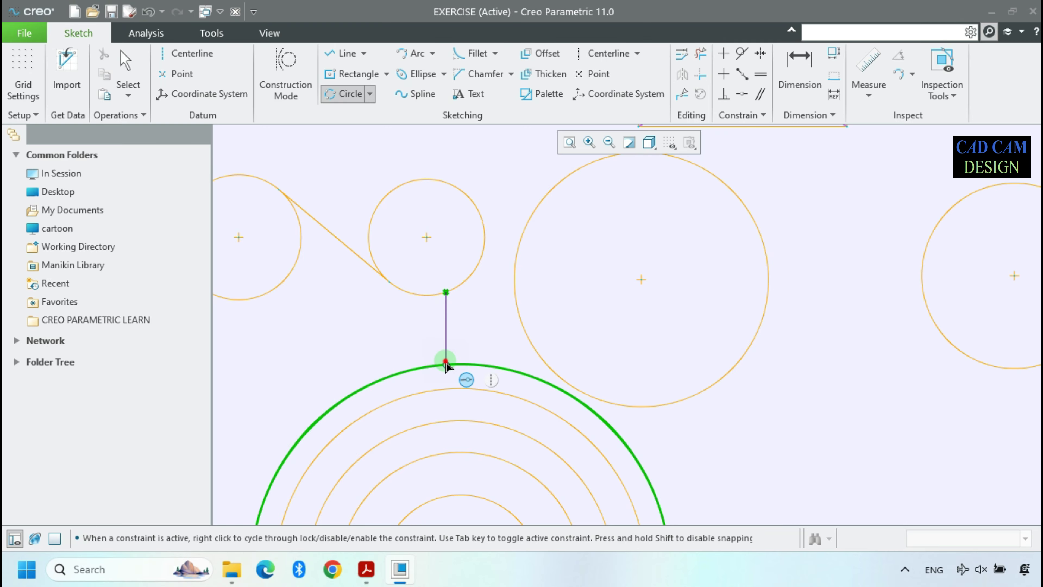
pyautogui.click(445, 363)
pyautogui.click(518, 315)
pyautogui.middleClick(419, 320)
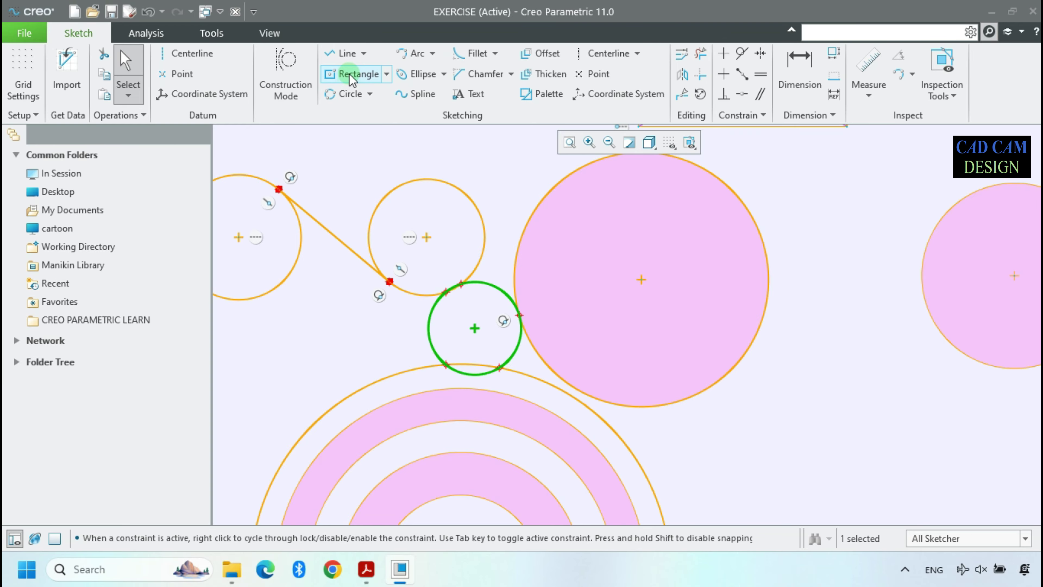
pyautogui.click(370, 93)
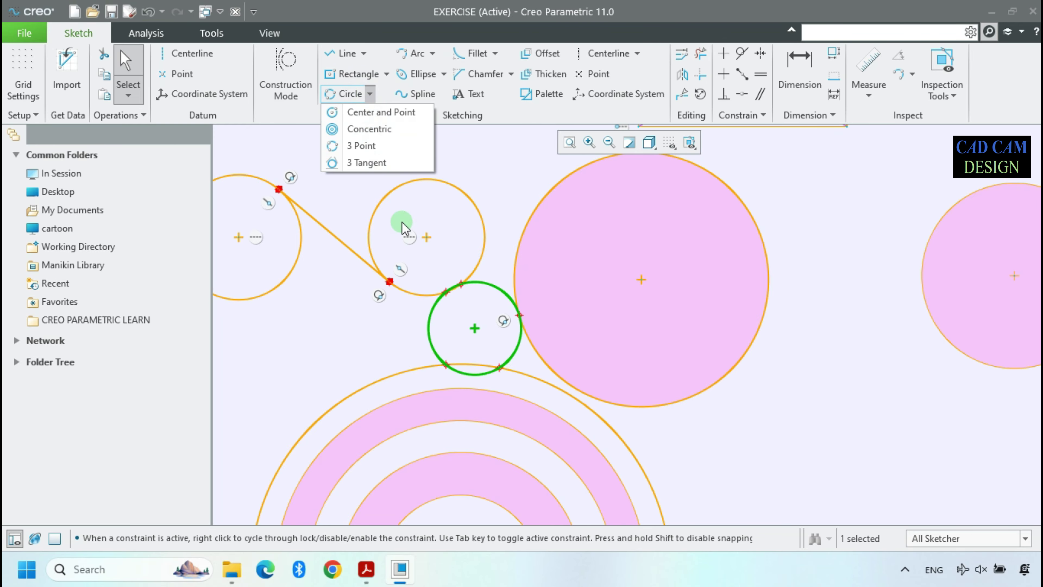
pyautogui.click(793, 345)
# Sketch three separate lines below the 5 diameter circle: a horizontal base, a long slanted line at its right and a short one at its left
pyautogui.scroll(4, 675, 376)
pyautogui.click(693, 385)
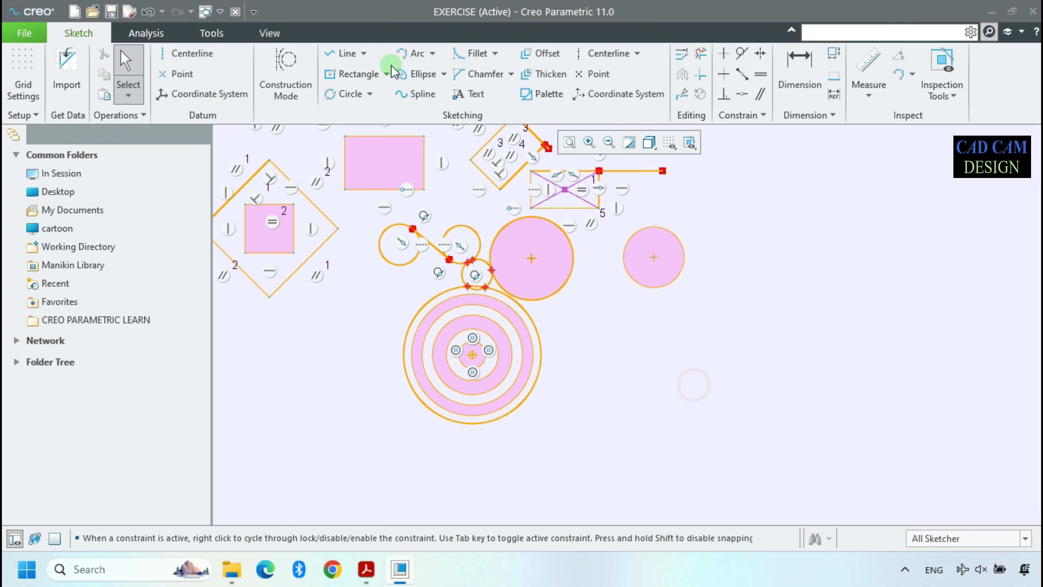
pyautogui.click(327, 60)
pyautogui.click(602, 418)
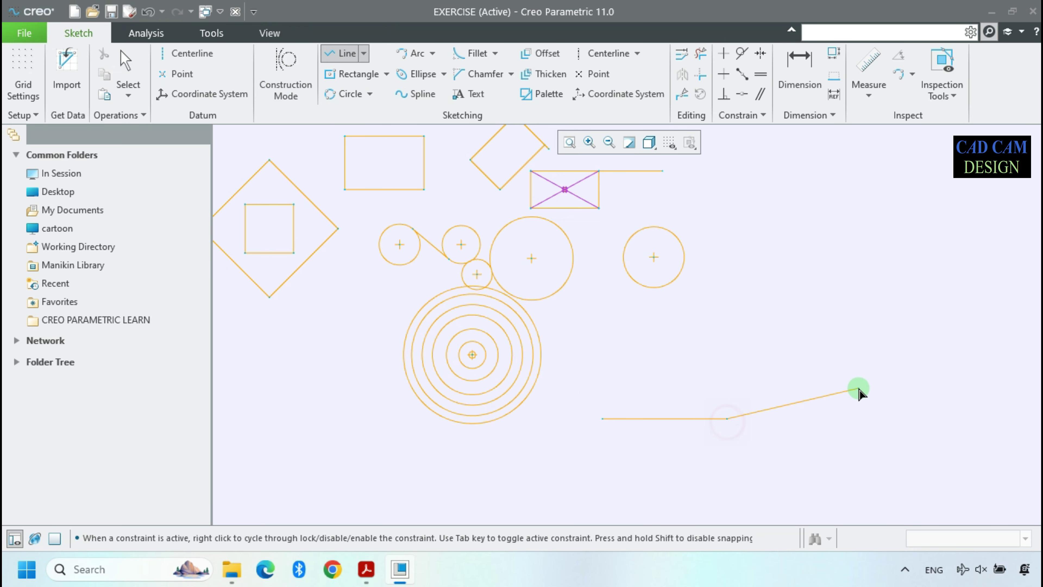
pyautogui.click(791, 378)
pyautogui.click(685, 319)
pyautogui.middleClick(687, 321)
pyautogui.click(638, 324)
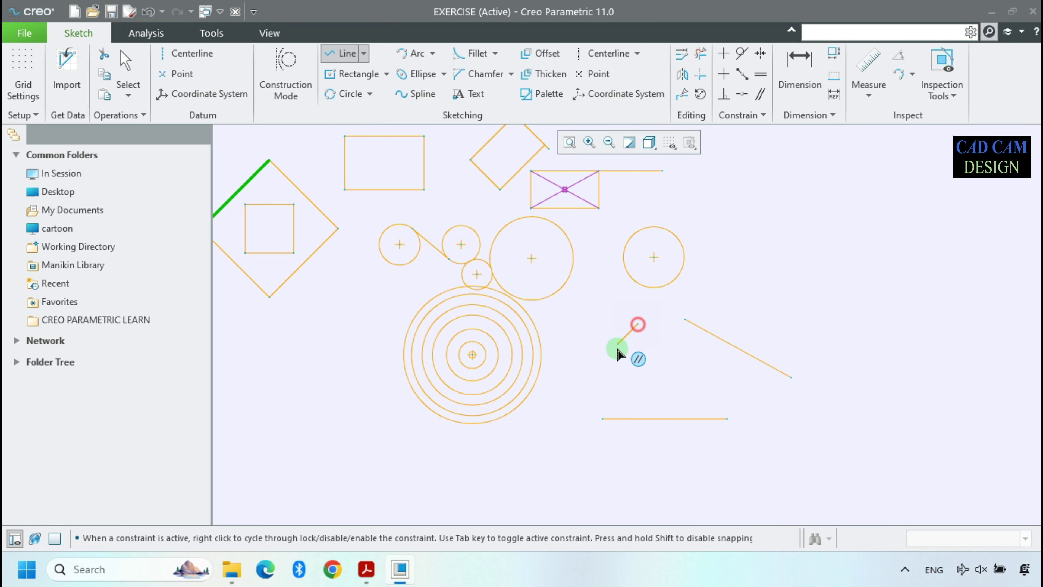
pyautogui.click(607, 366)
pyautogui.middleClick(800, 315)
# Sketch a 3 Tangent circle touching the short slanted line, the horizontal line and the long slanted line
pyautogui.scroll(-3, 688, 362)
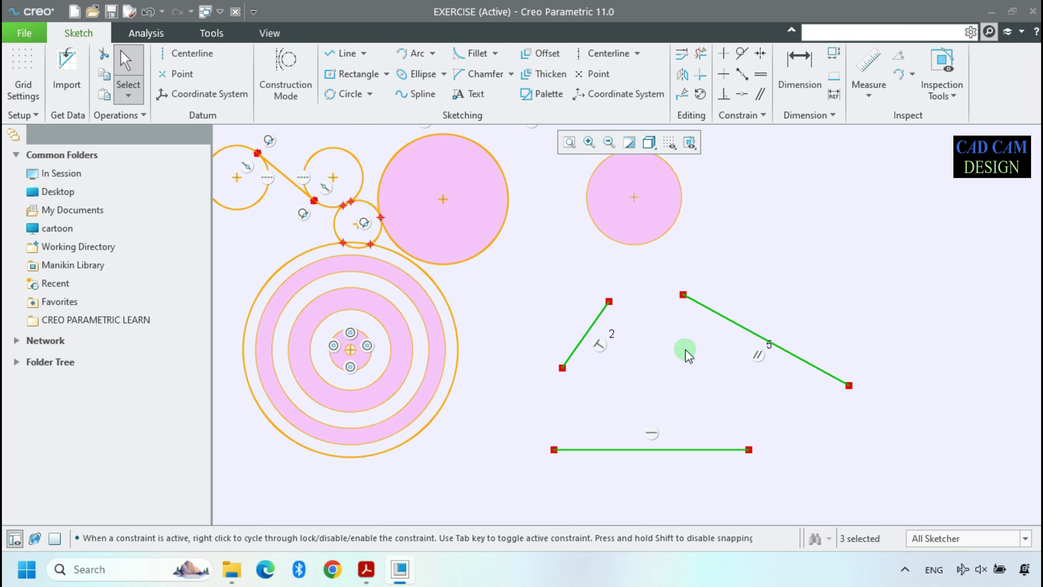
pyautogui.click(344, 99)
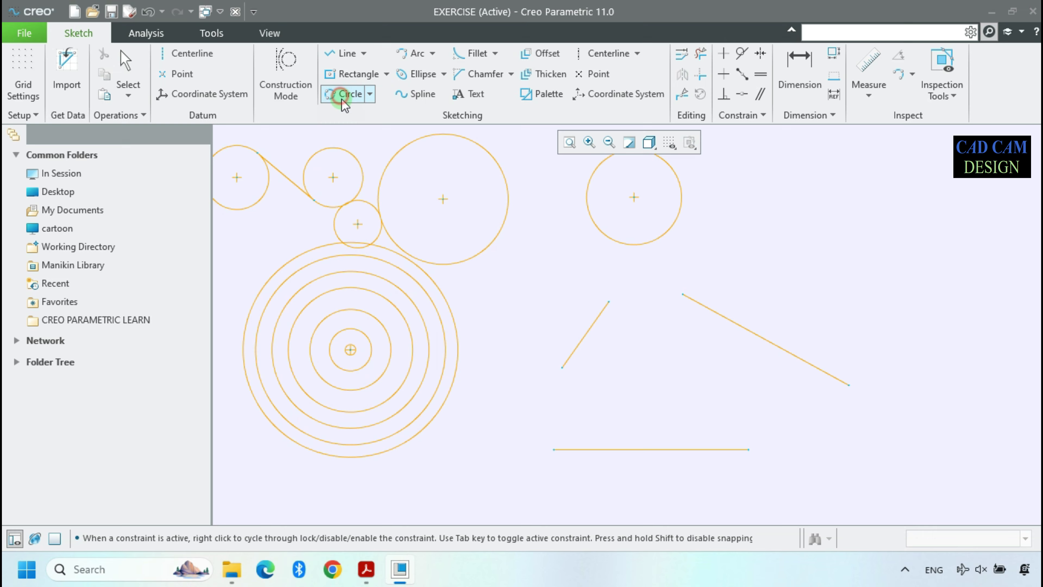
pyautogui.click(370, 94)
pyautogui.click(361, 161)
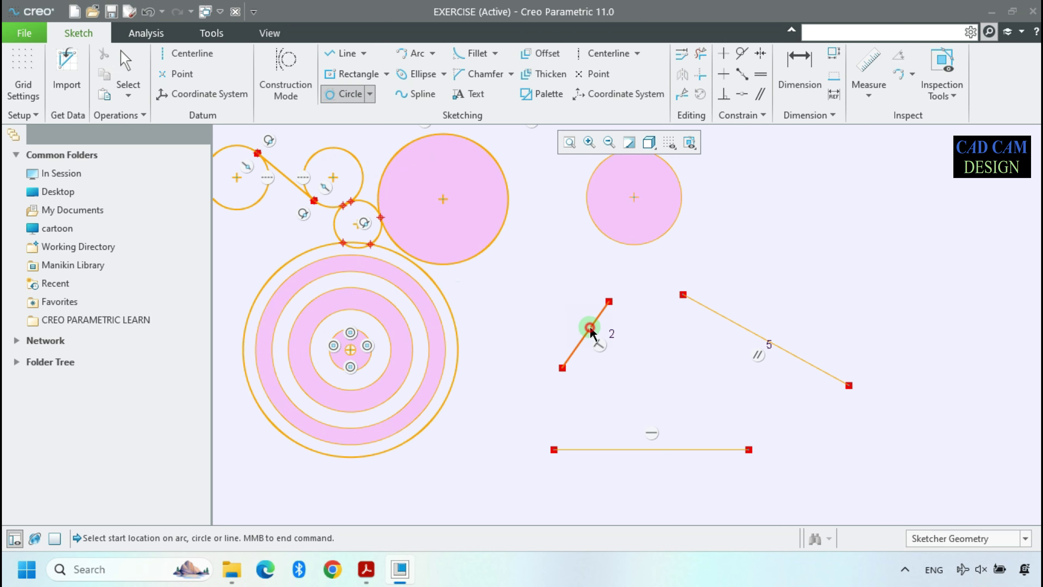
pyautogui.click(590, 327)
pyautogui.click(651, 450)
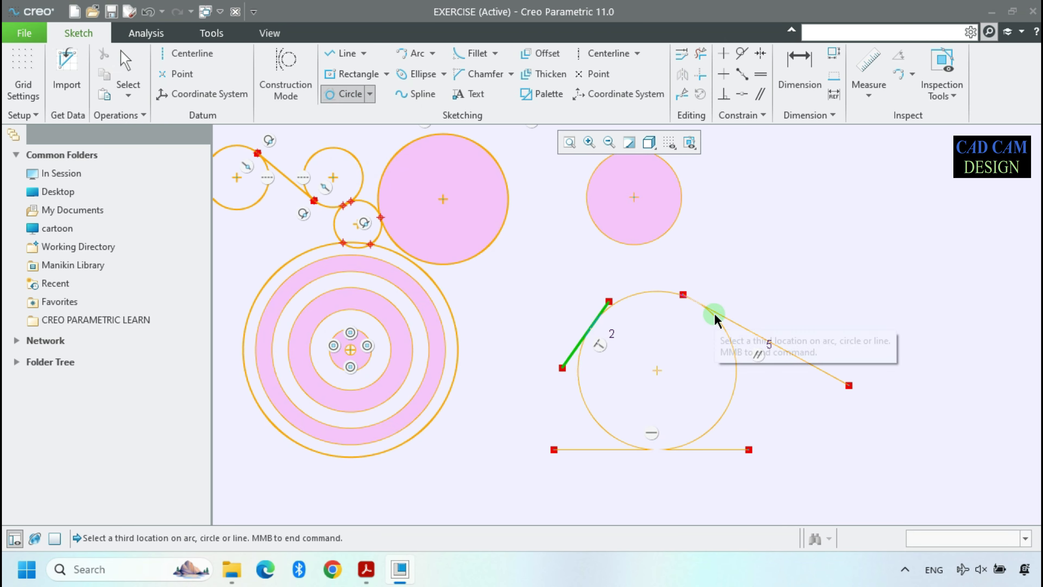
pyautogui.click(714, 316)
pyautogui.middleClick(776, 293)
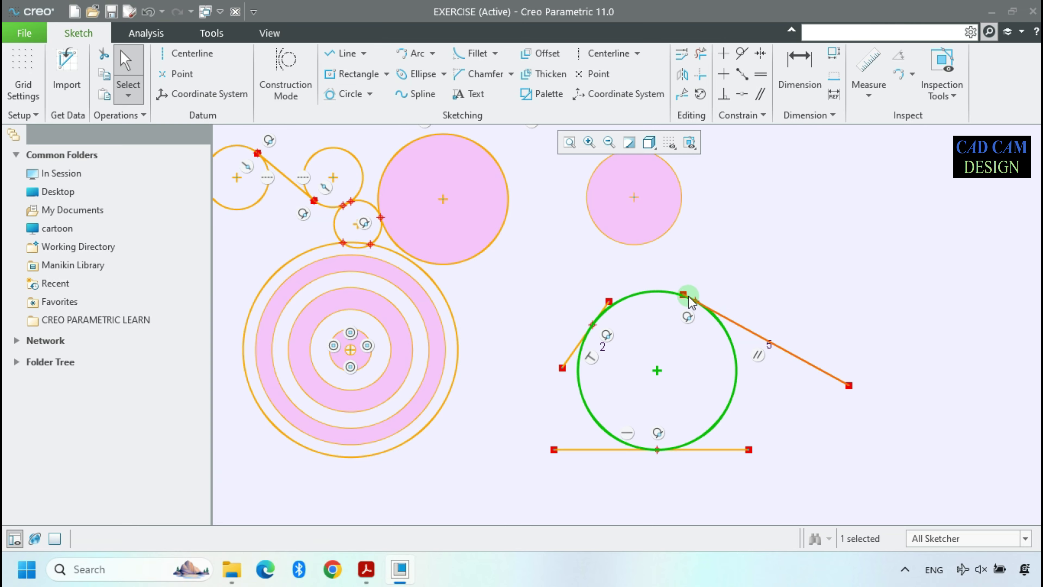
pyautogui.scroll(-5, 692, 302)
pyautogui.scroll(5, 699, 281)
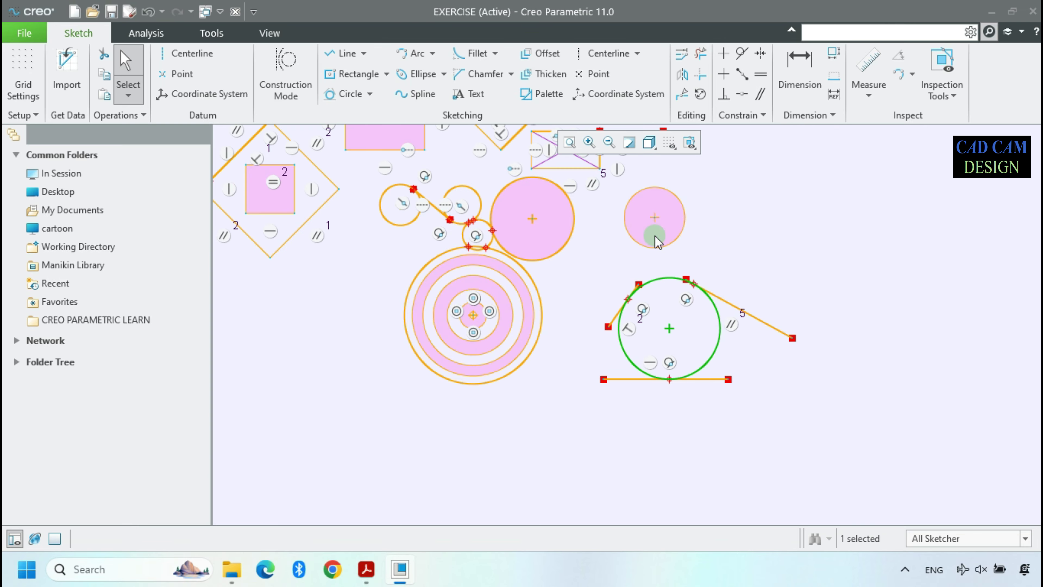
pyautogui.click(372, 94)
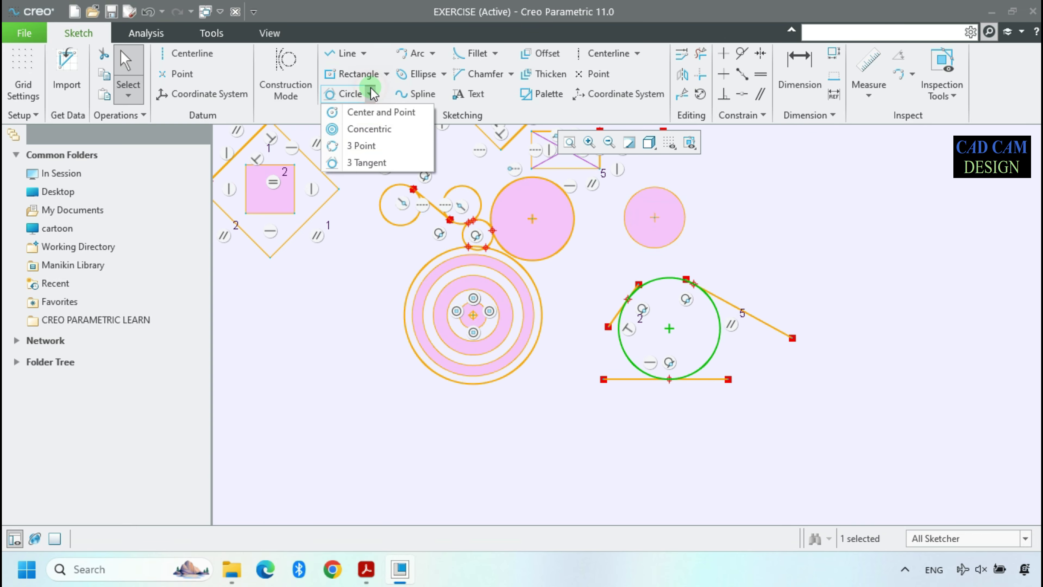
pyautogui.click(384, 109)
pyautogui.scroll(3, 461, 315)
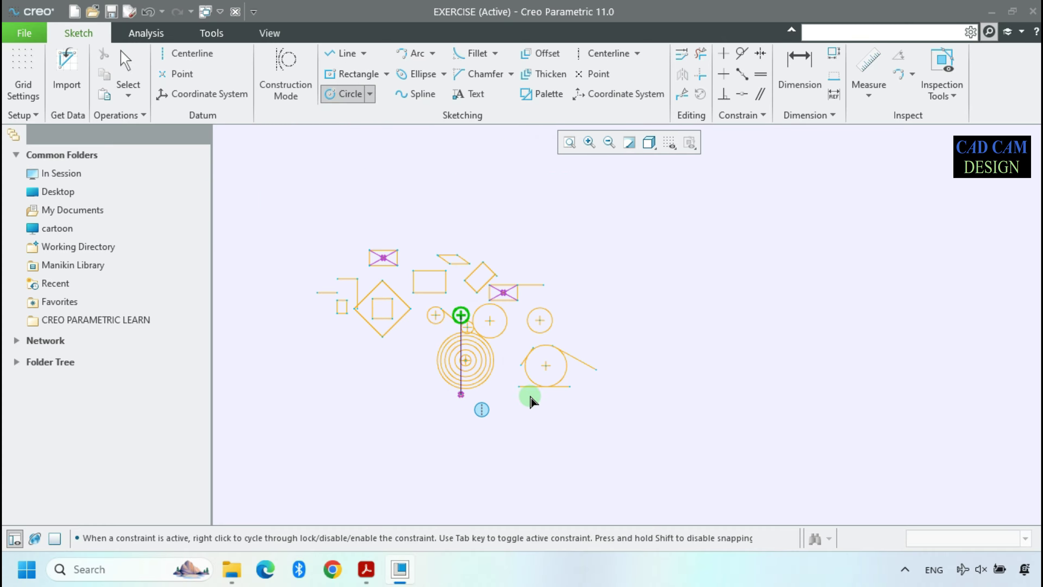
pyautogui.middleClick(464, 320)
pyautogui.scroll(-4, 509, 317)
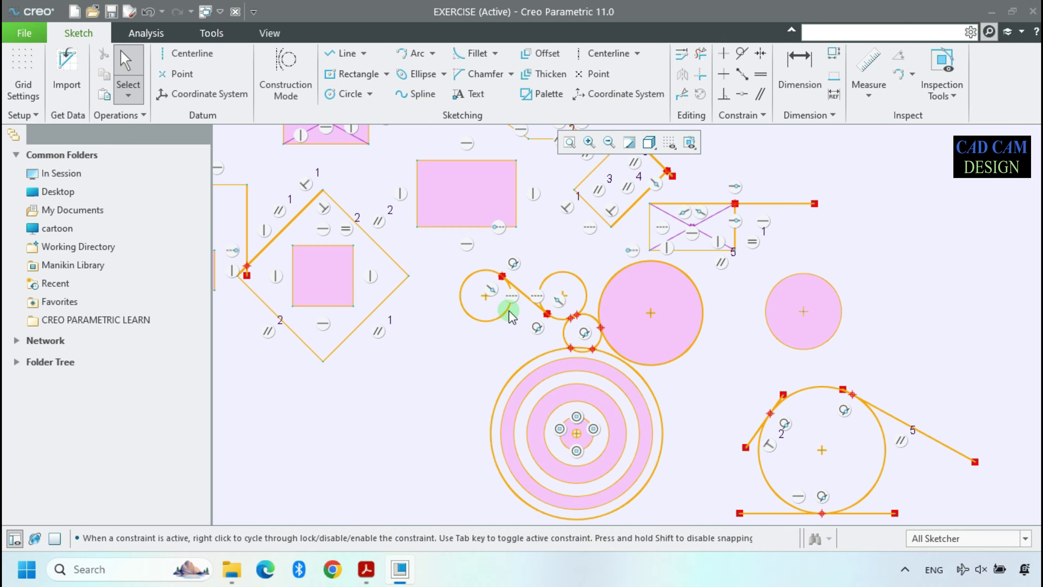
# Hide the constraint symbols in the sketch display
pyautogui.click(669, 142)
pyautogui.click(690, 195)
pyautogui.scroll(4, 460, 354)
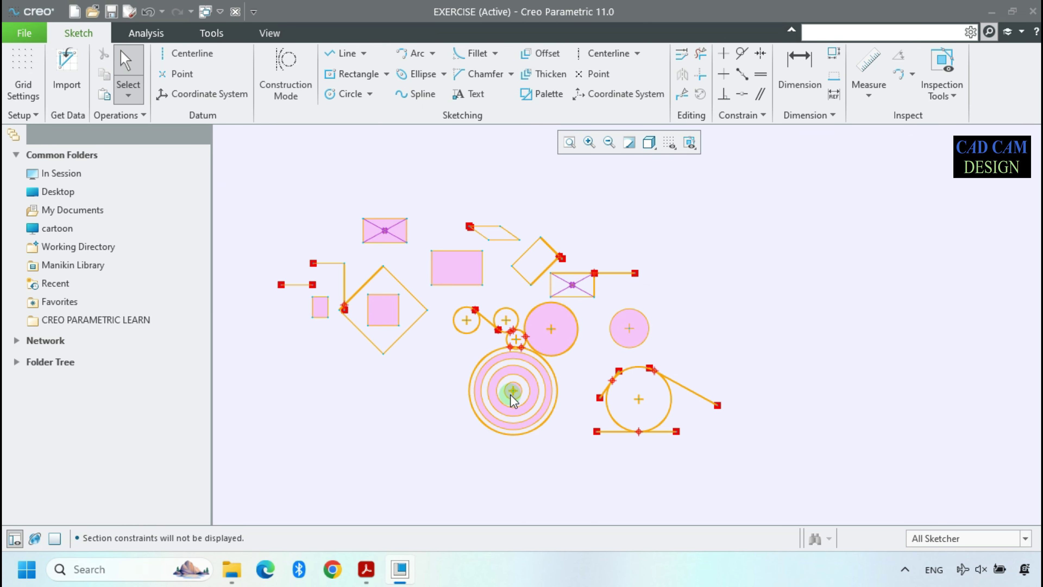
pyautogui.click(600, 333)
pyautogui.scroll(-2, 292, 312)
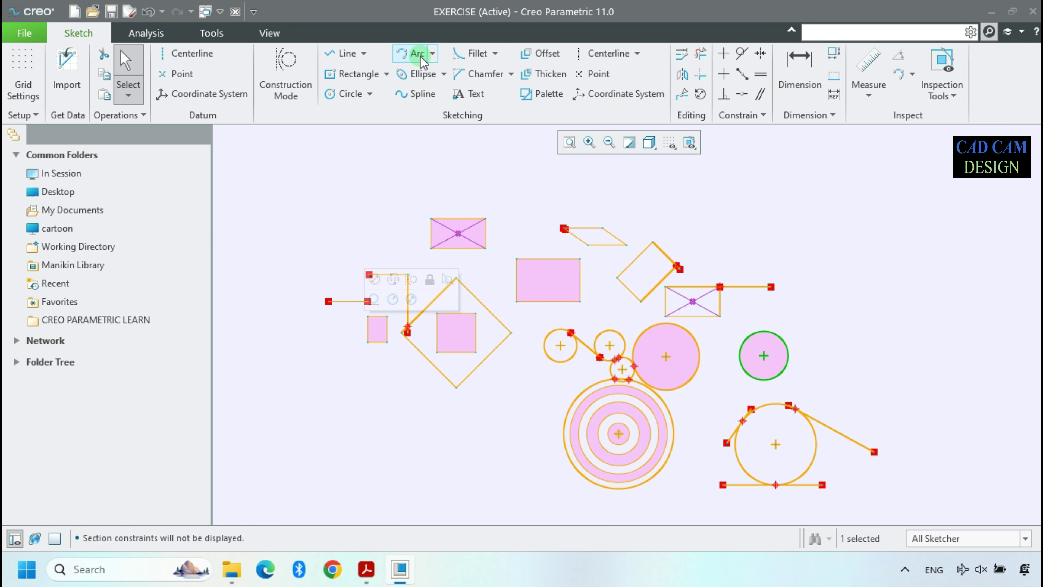
# Sketch a 3-Point / Tangent End arc with level ends and a radius of about 13.8, above the 5 diameter circle
pyautogui.click(432, 53)
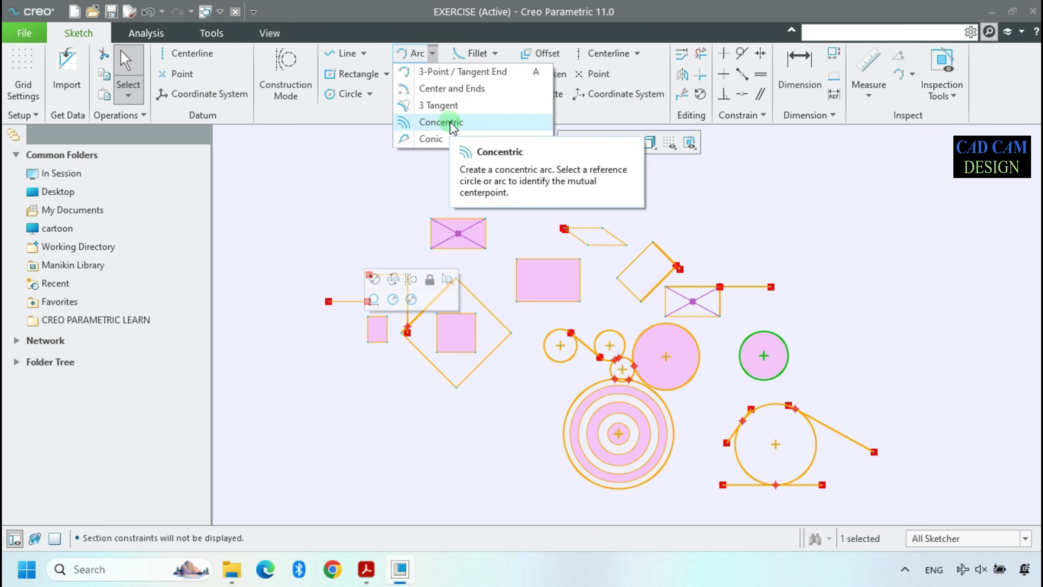
pyautogui.scroll(-3, 592, 246)
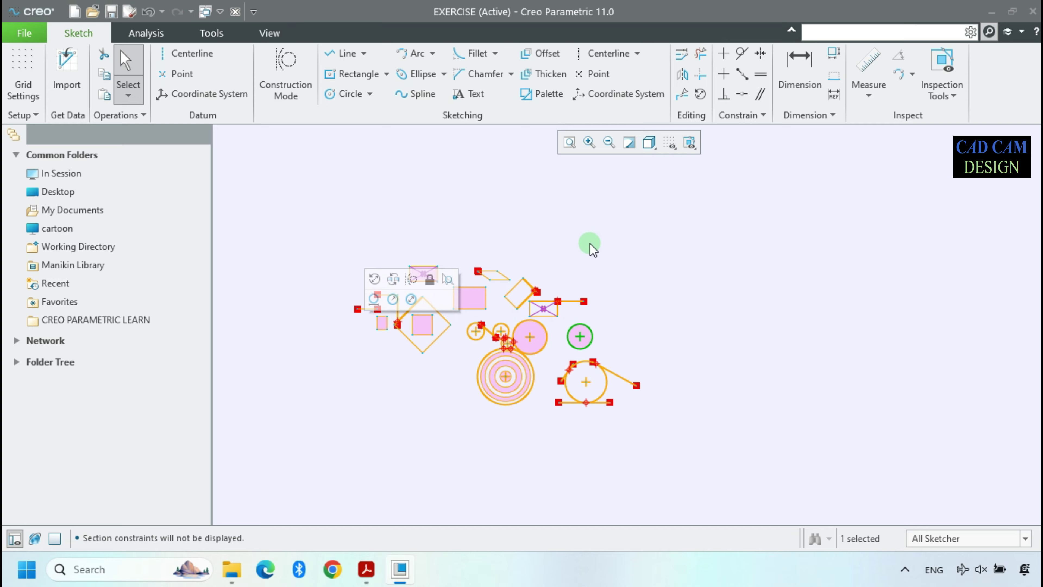
pyautogui.click(412, 53)
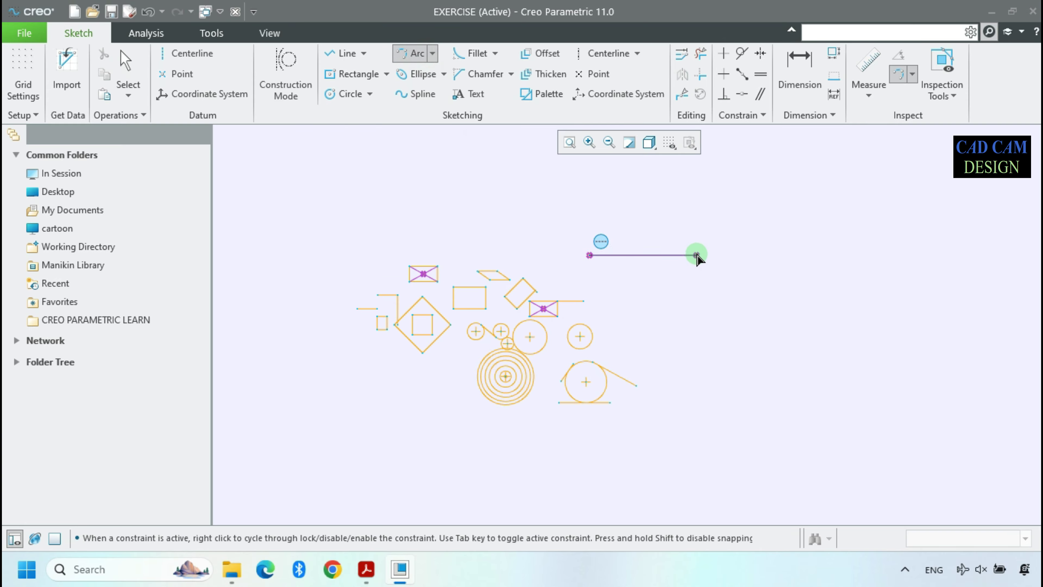
pyautogui.click(697, 254)
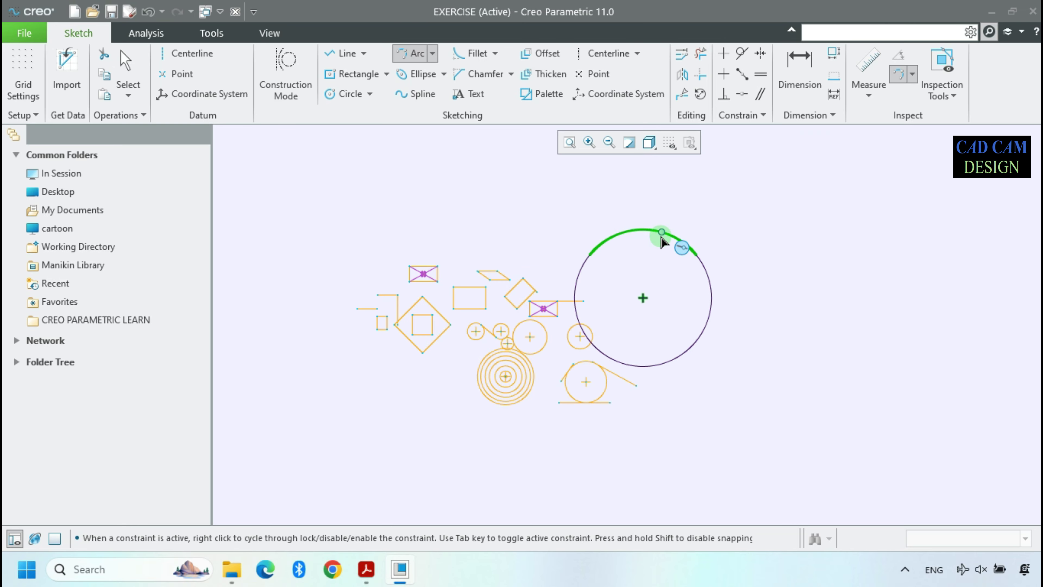
pyautogui.click(671, 240)
pyautogui.scroll(3, 669, 240)
pyautogui.middleClick(669, 240)
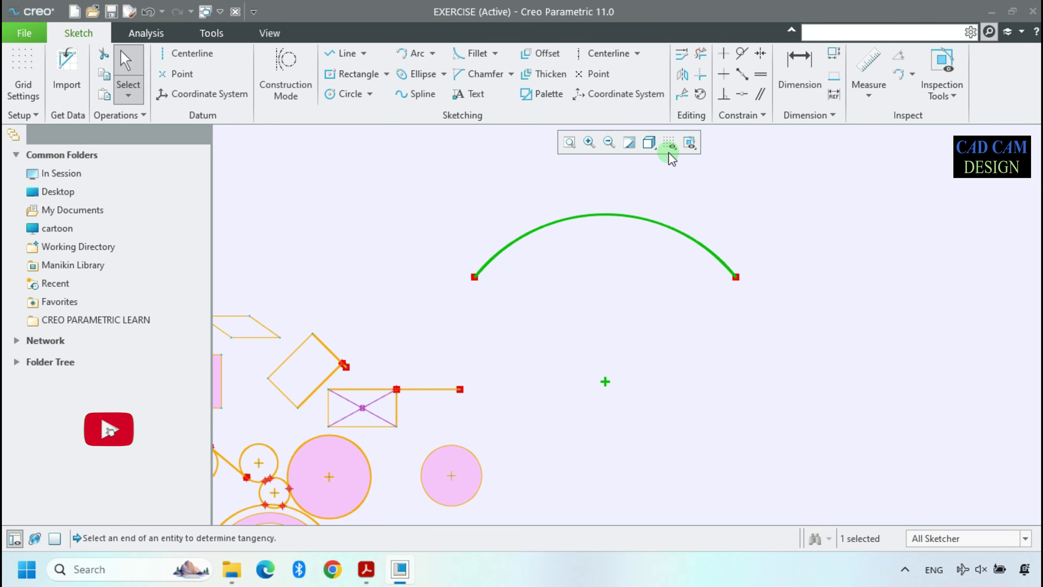
# Turn on the dimension display and set the new arc's radius to 15
pyautogui.click(669, 143)
pyautogui.click(669, 179)
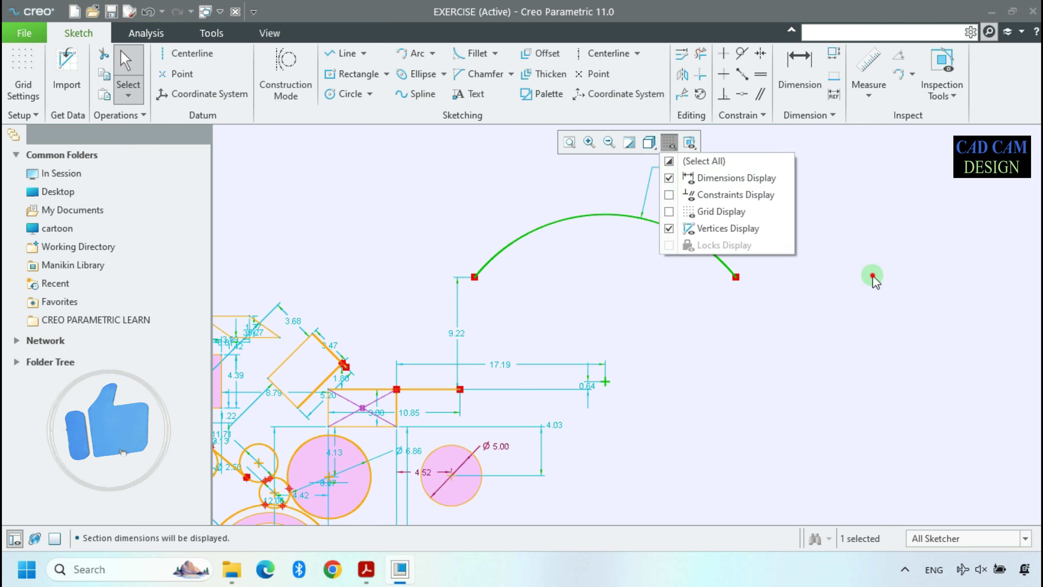
pyautogui.scroll(-3, 695, 207)
pyautogui.doubleClick(694, 206)
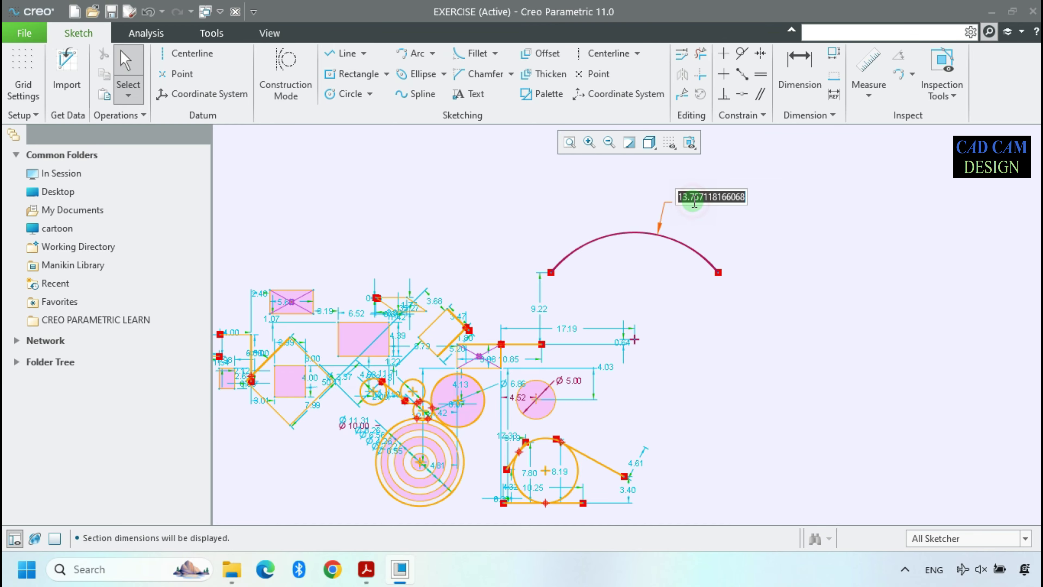
pyautogui.write('15')
pyautogui.press('Return')
pyautogui.click(795, 225)
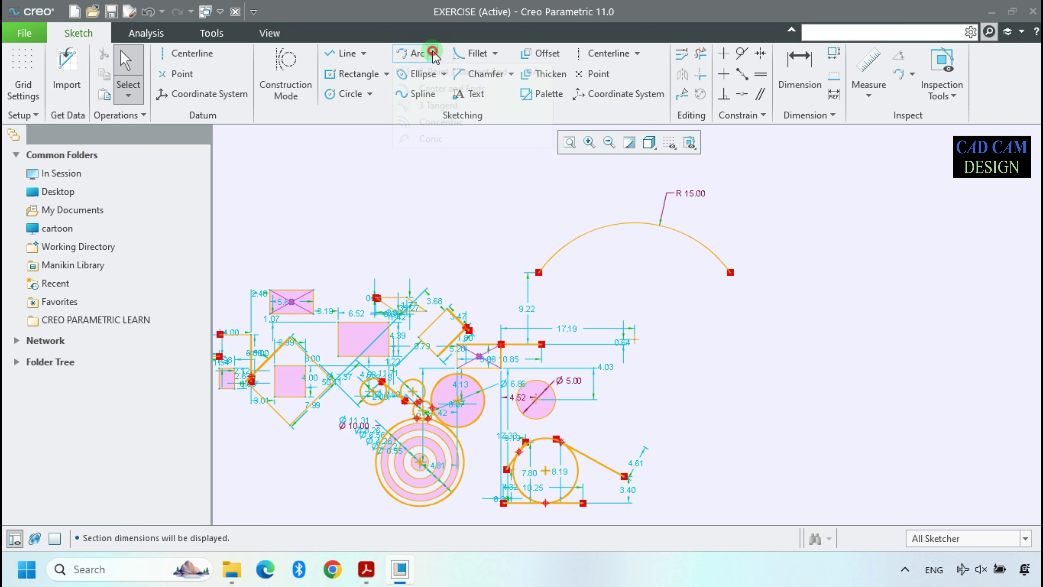
pyautogui.click(434, 91)
pyautogui.scroll(2, 636, 356)
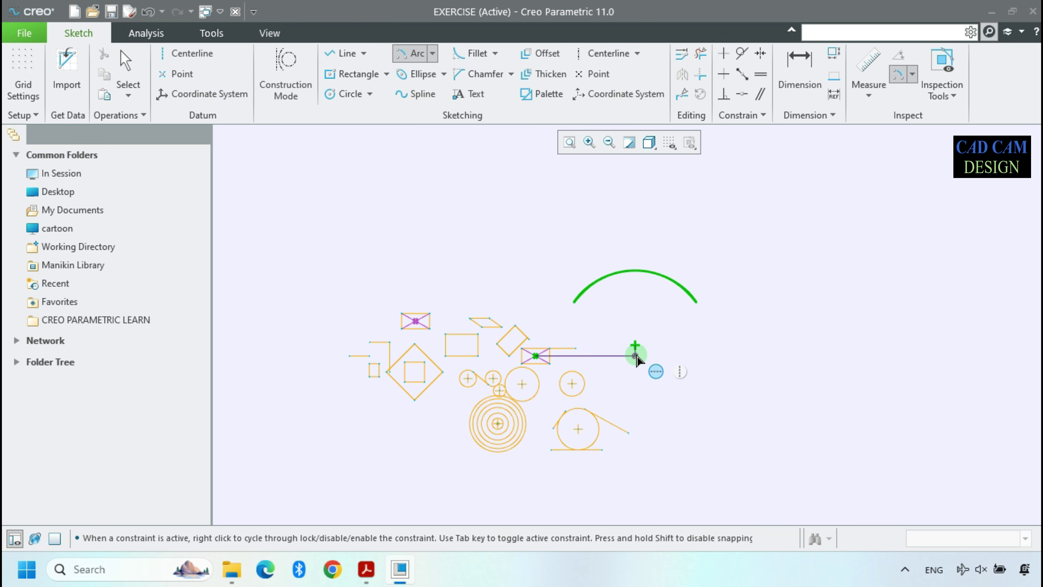
pyautogui.scroll(-2, 561, 279)
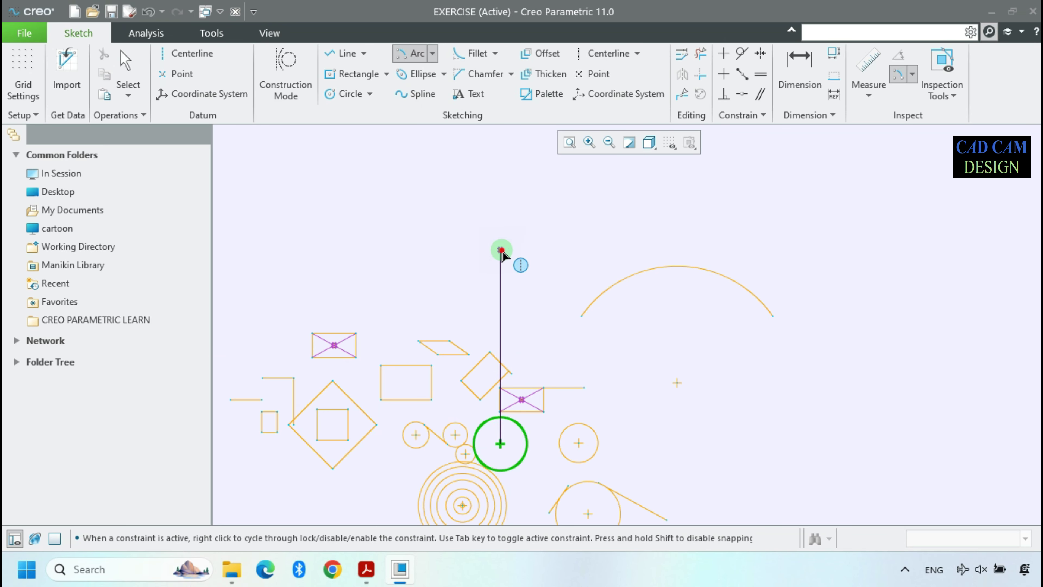
pyautogui.click(500, 250)
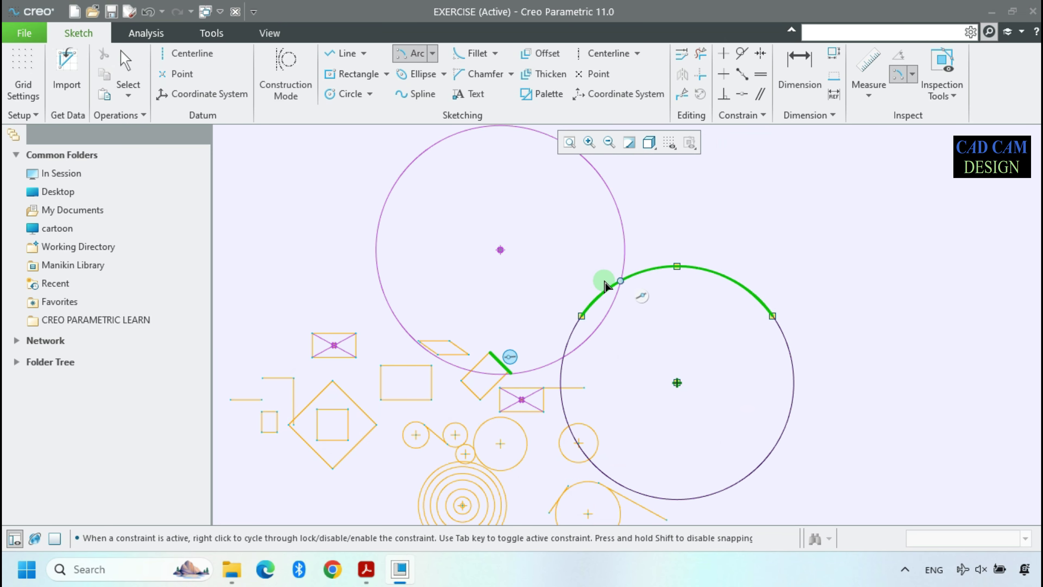
pyautogui.middleClick(439, 252)
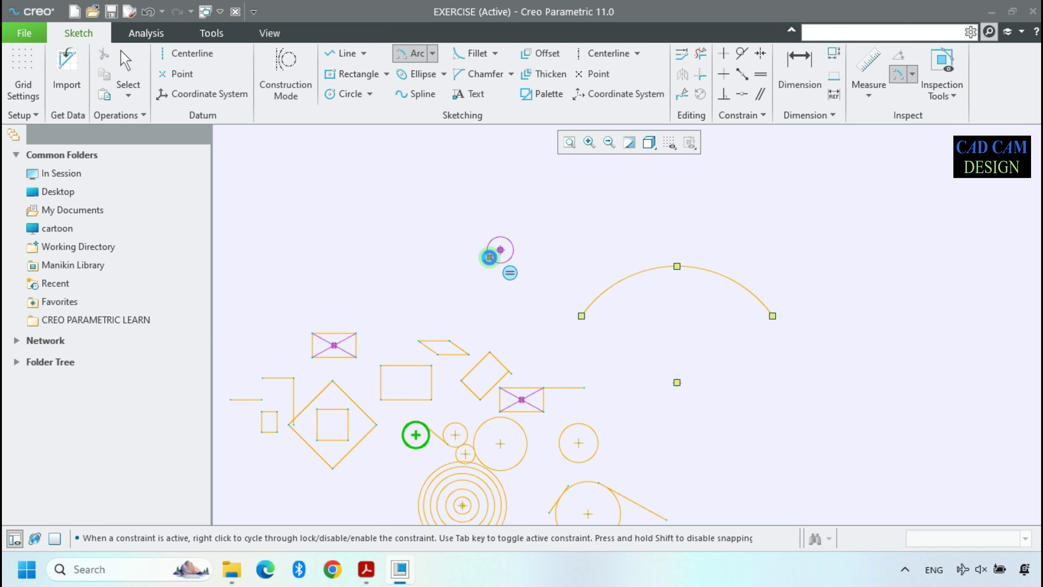
# Sketch a center rectangle about 8 high above the parallelogram, beside the 15 radius arc
pyautogui.click(347, 74)
pyautogui.click(466, 250)
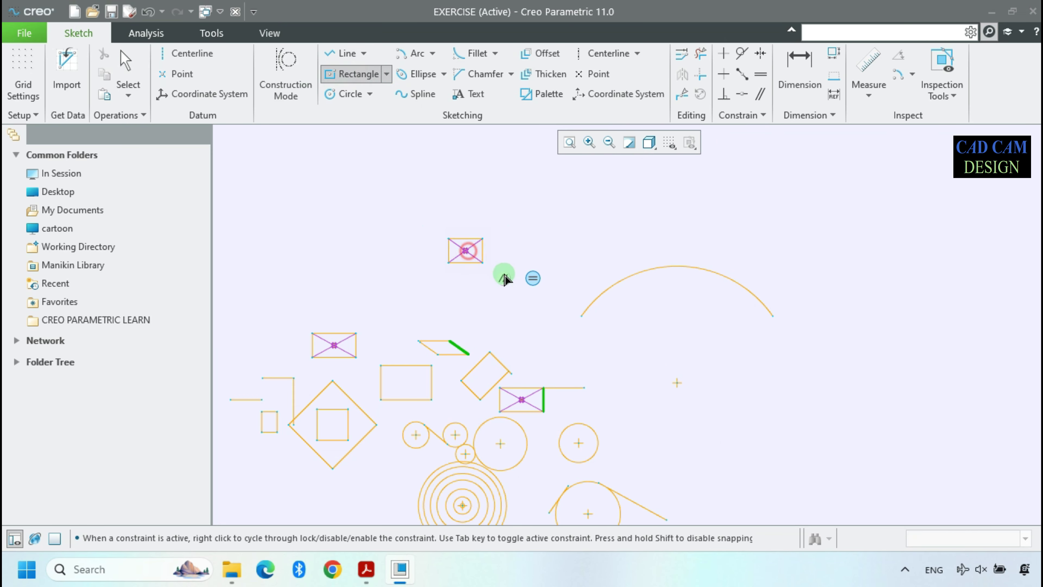
pyautogui.middleClick(534, 294)
pyautogui.scroll(2, 531, 296)
pyautogui.scroll(-4, 468, 239)
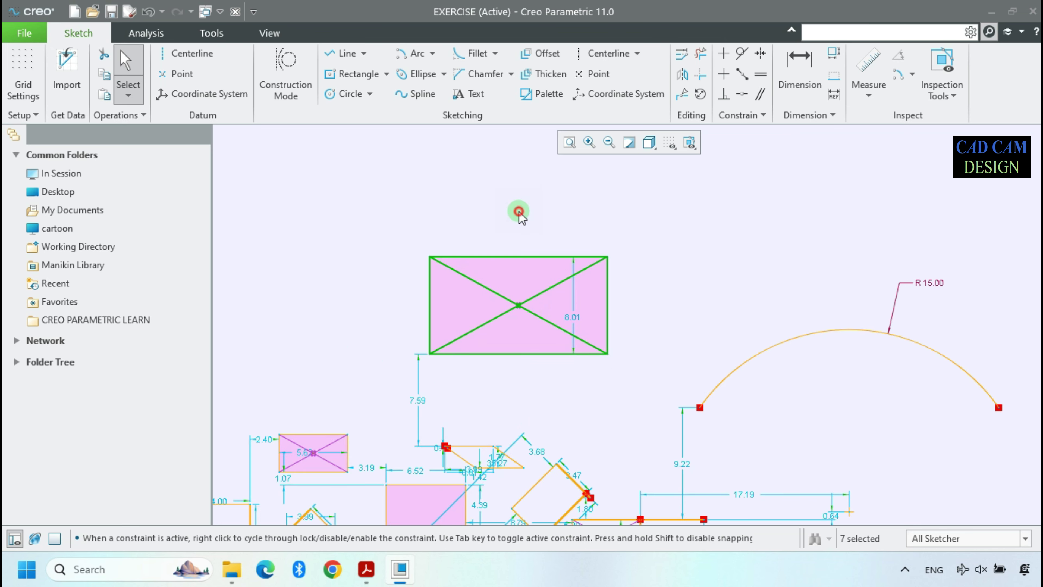
pyautogui.click(518, 211)
# Sketch a Center and Ends arc centered on the new rectangle's top edge midpoint, from its upper left corner over to its upper right
pyautogui.click(416, 54)
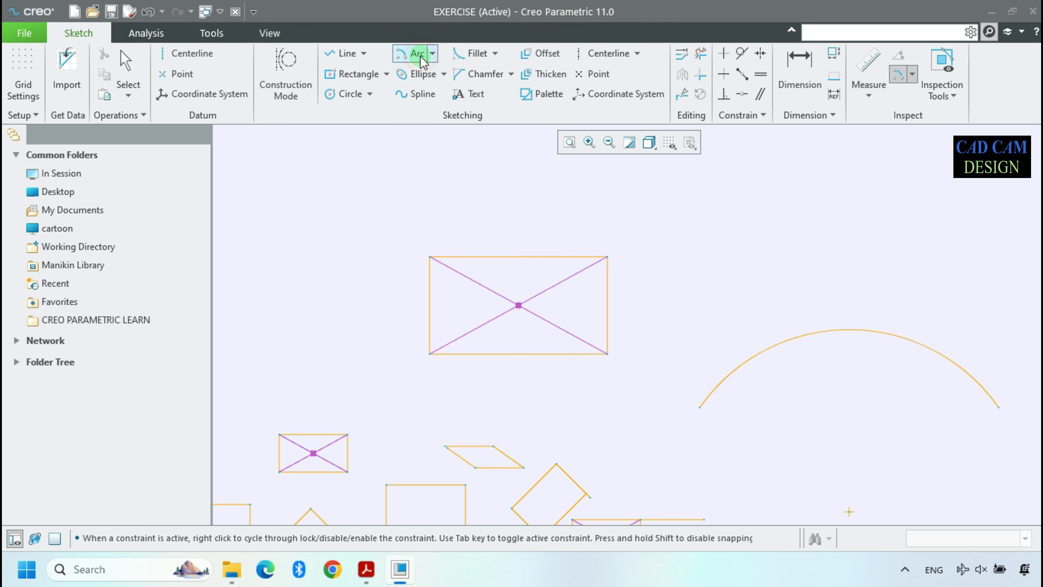
pyautogui.click(519, 256)
pyautogui.click(430, 256)
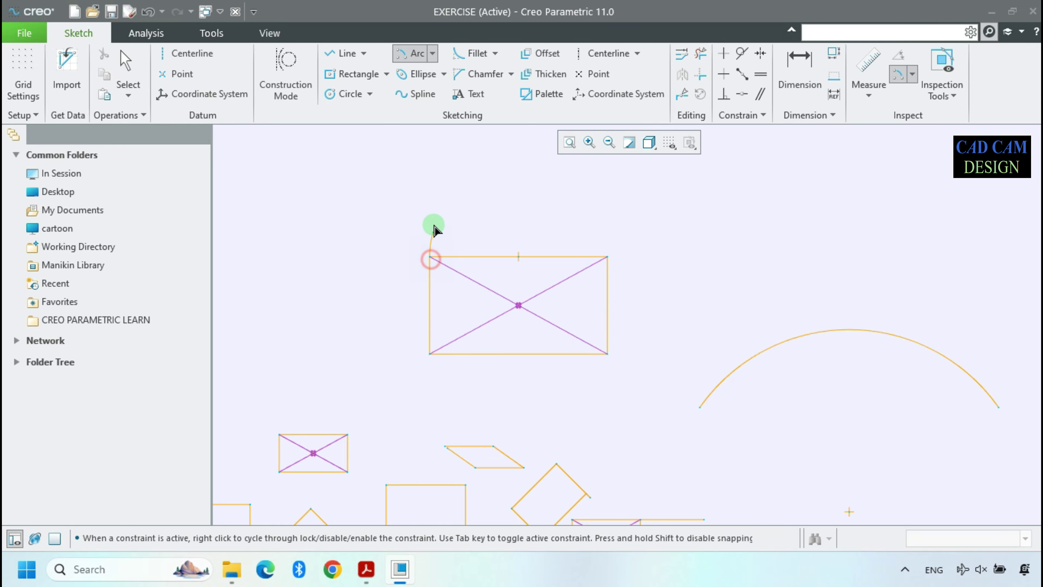
pyautogui.click(607, 255)
pyautogui.middleClick(587, 261)
pyautogui.scroll(-4, 590, 260)
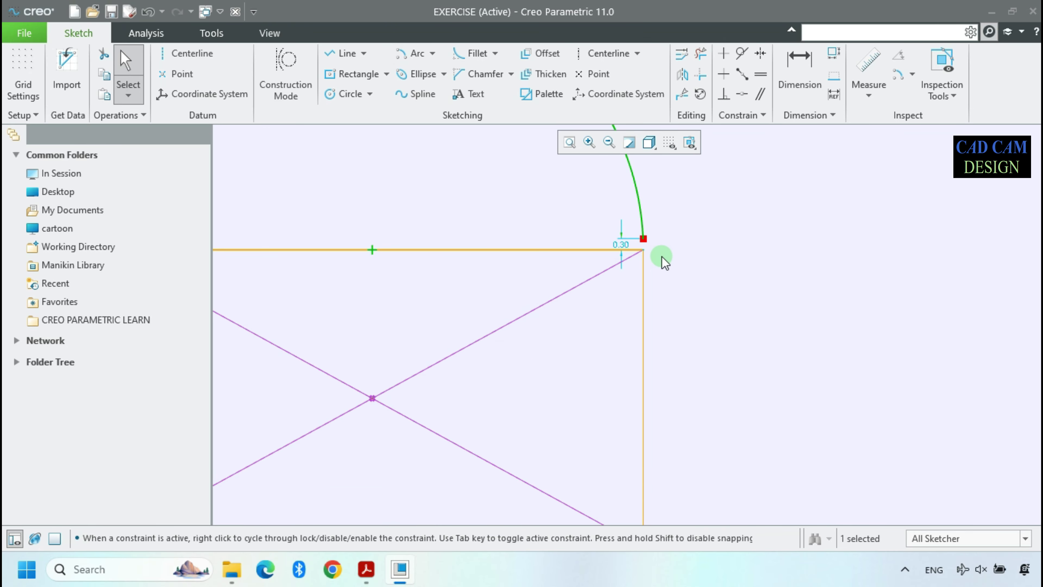
# Pull the arc's right end slightly off the rectangle and make it coincident with the rectangle's upper right corner
pyautogui.moveTo(643, 238)
pyautogui.mouseDown()
pyautogui.moveTo(646, 248)
pyautogui.moveTo(649, 229)
pyautogui.mouseUp()
pyautogui.click(700, 229)
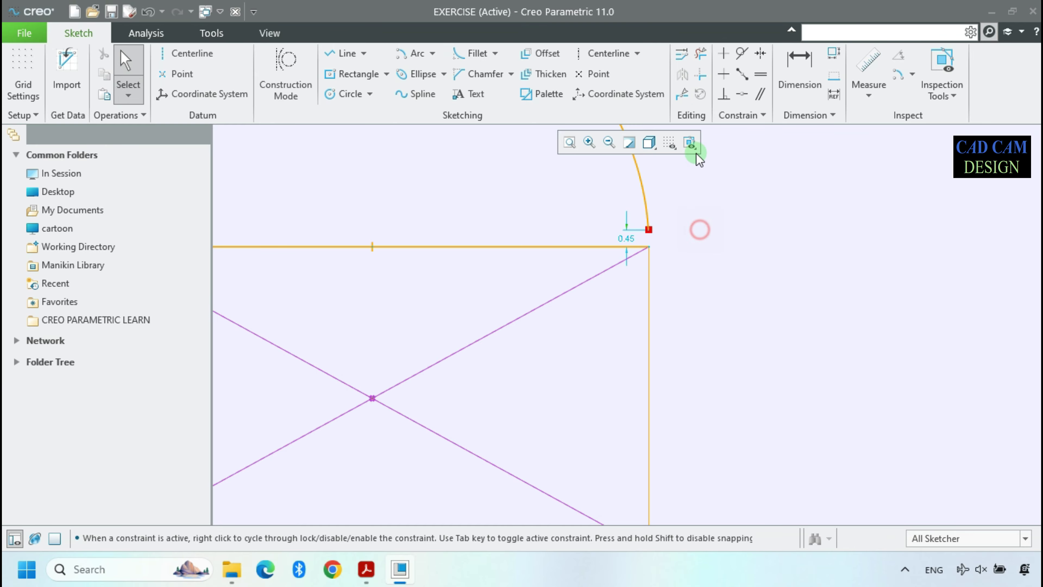
pyautogui.click(747, 97)
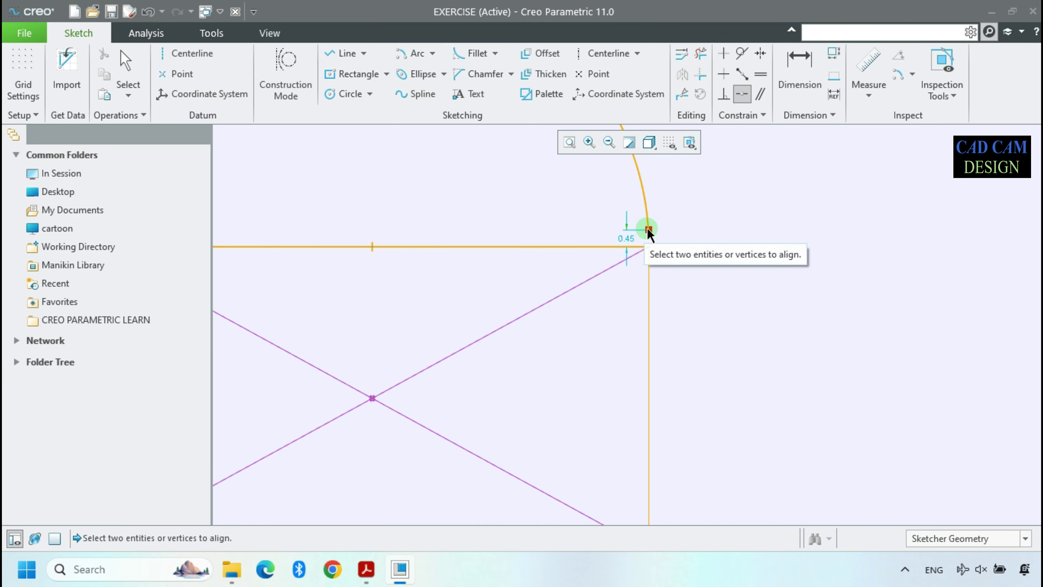
pyautogui.click(649, 245)
pyautogui.click(648, 248)
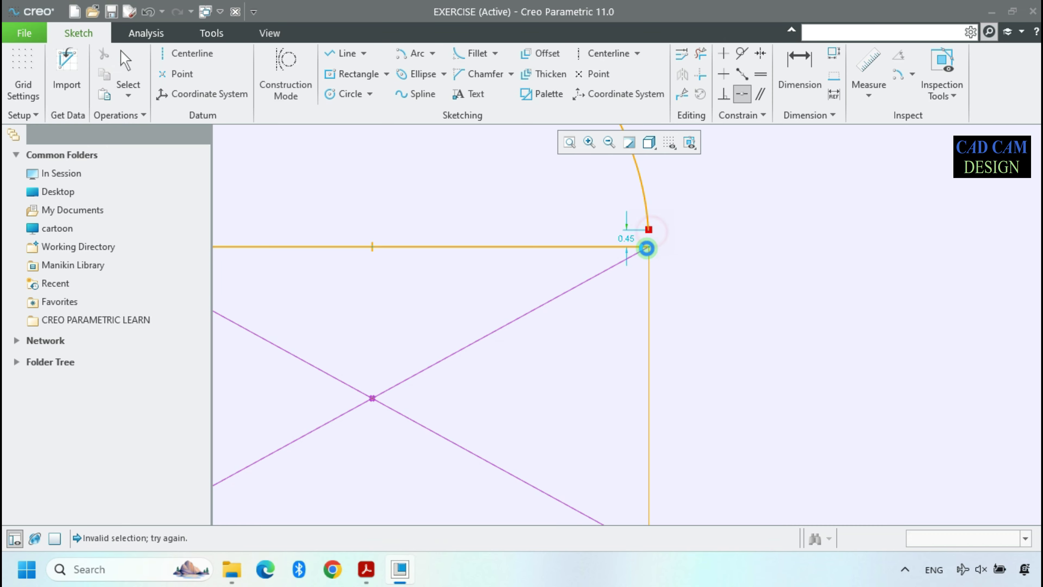
pyautogui.click(650, 246)
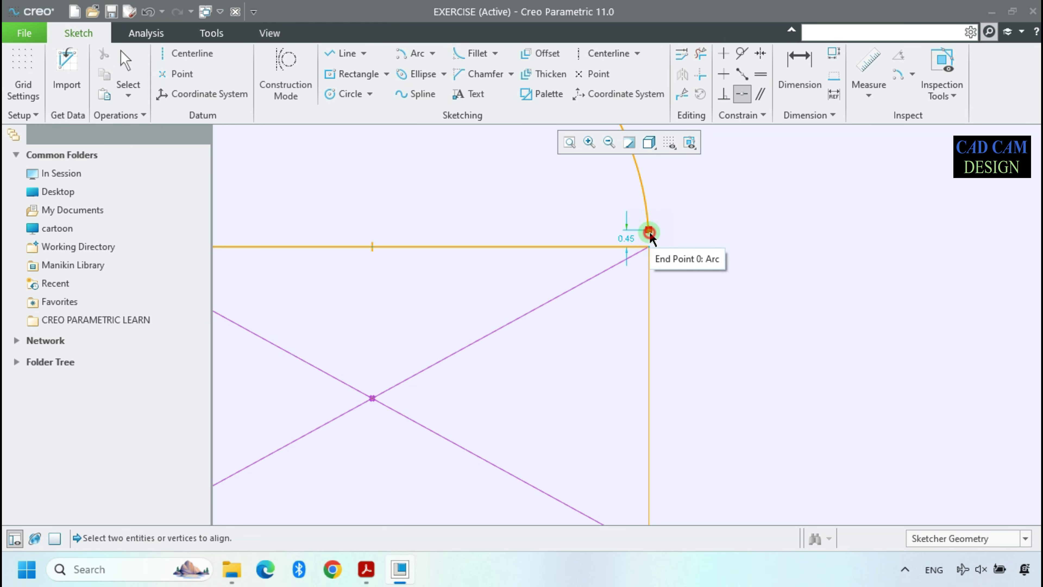
pyautogui.click(649, 230)
pyautogui.middleClick(669, 290)
pyautogui.scroll(5, 664, 324)
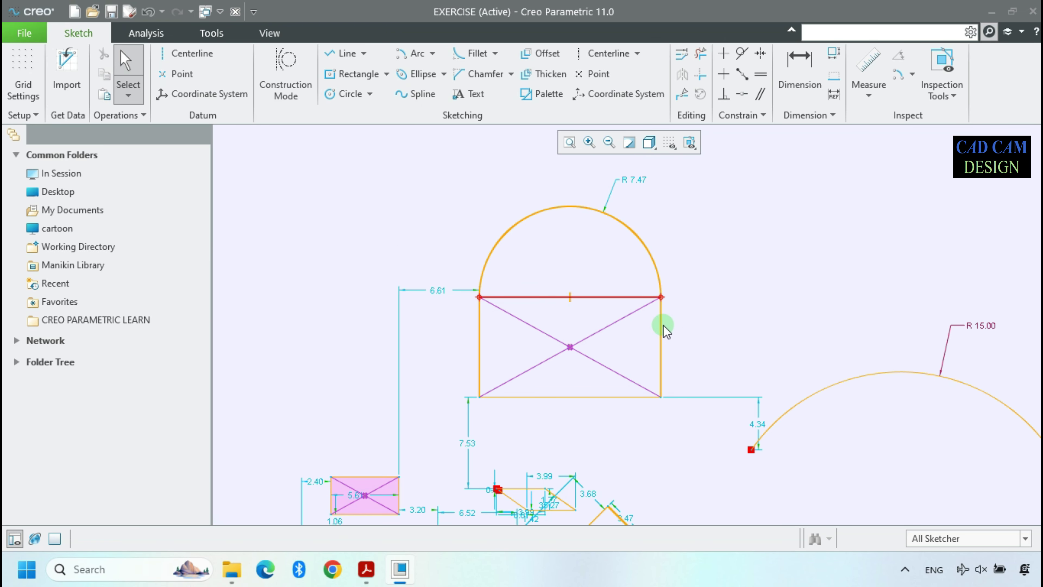
# Convert the rectangle's top edge under the arc to construction geometry
pyautogui.click(557, 296)
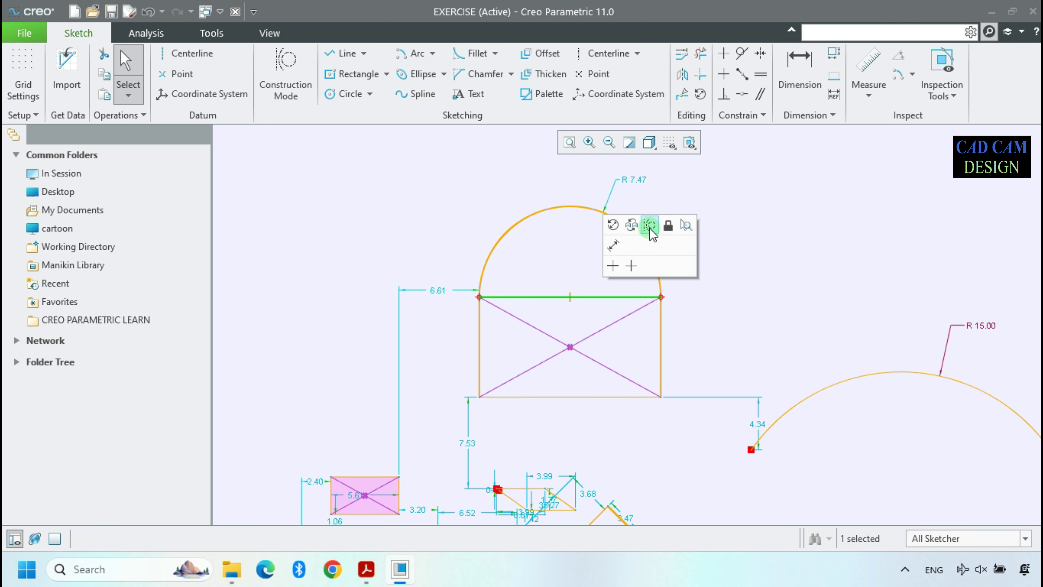
pyautogui.click(650, 226)
pyautogui.click(723, 253)
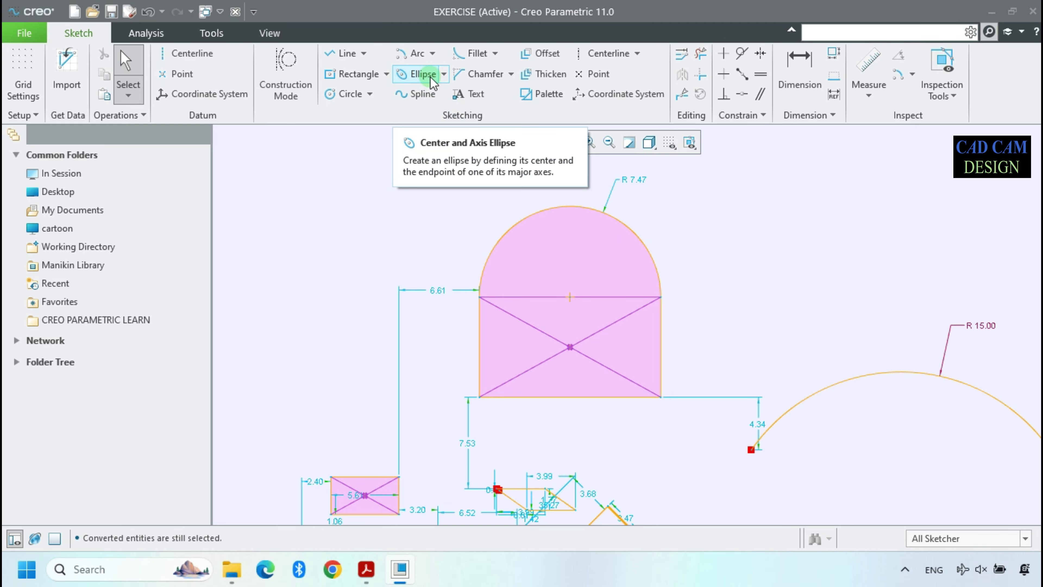
pyautogui.click(444, 74)
pyautogui.click(433, 53)
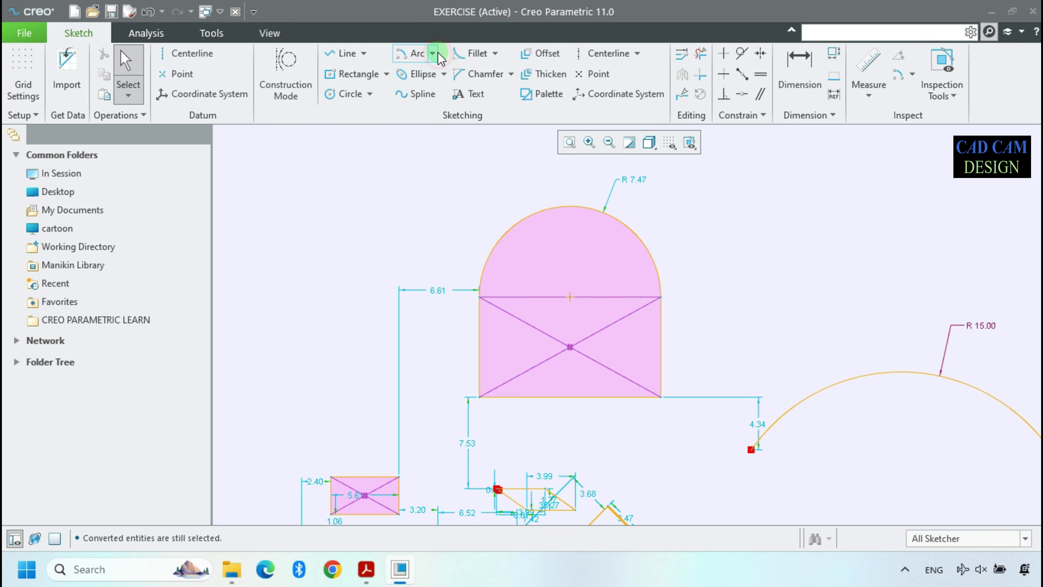
pyautogui.click(433, 54)
pyautogui.click(442, 111)
pyautogui.scroll(5, 382, 179)
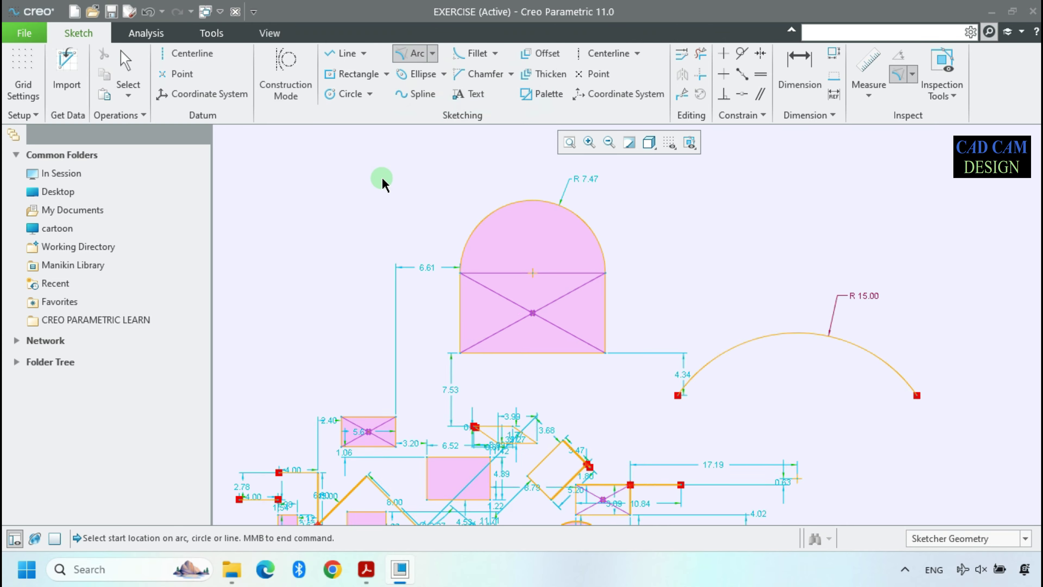
pyautogui.scroll(-3, 569, 256)
pyautogui.scroll(2, 553, 358)
pyautogui.scroll(-6, 555, 363)
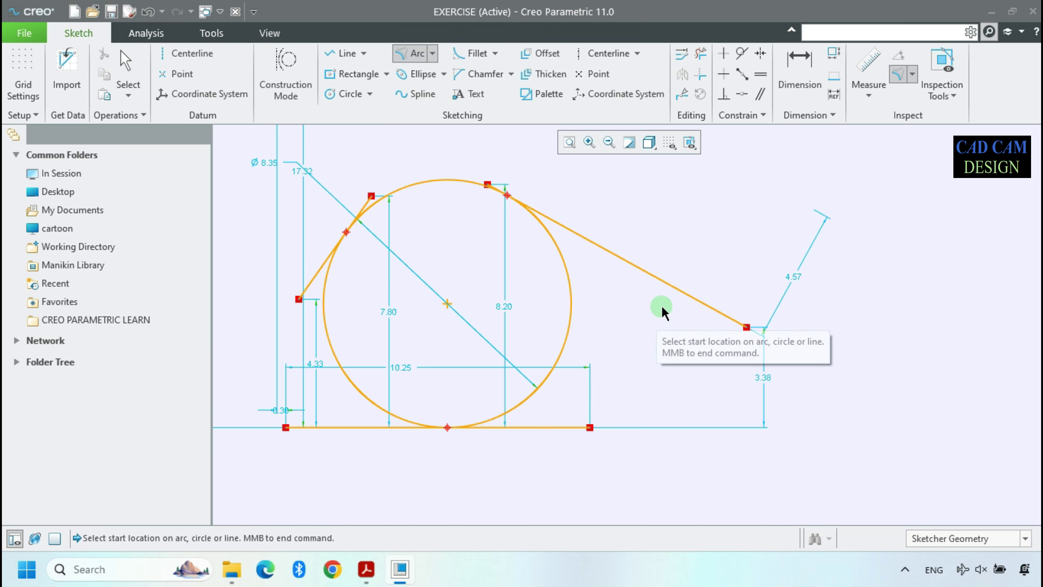
pyautogui.click(673, 287)
pyautogui.click(565, 426)
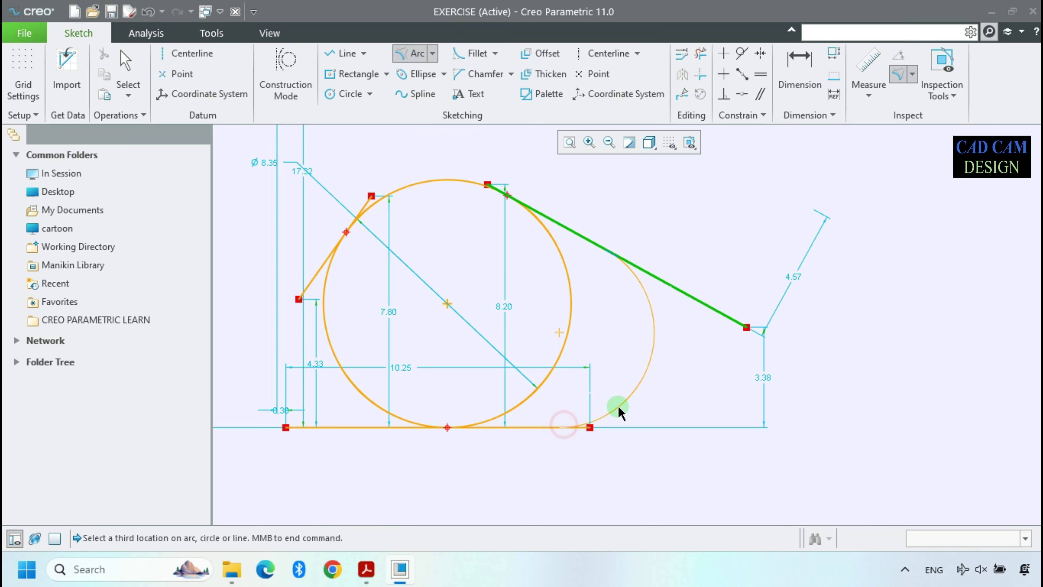
pyautogui.middleClick(657, 377)
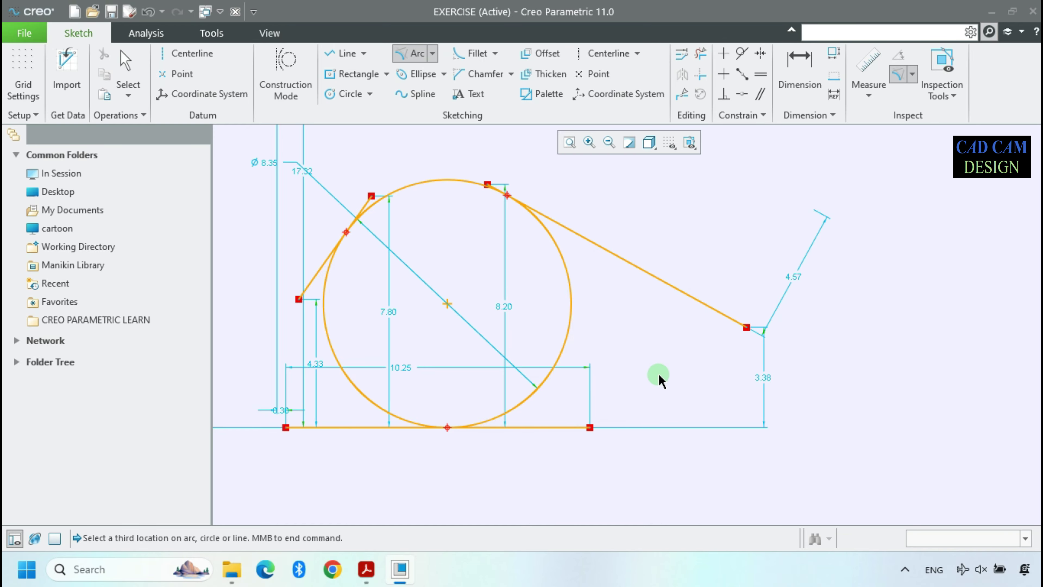
pyautogui.scroll(4, 659, 378)
pyautogui.middleClick(761, 365)
# Sketch a closed triangle of three lines, about 64° at its lower left corner, to the right of the circle touching three lines
pyautogui.click(347, 62)
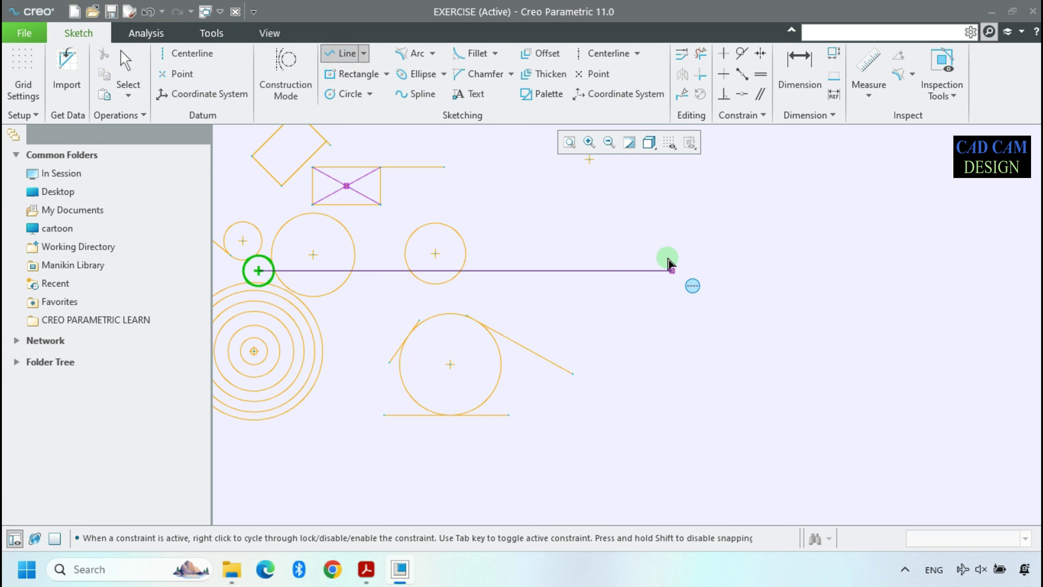
pyautogui.click(666, 240)
pyautogui.click(625, 316)
pyautogui.click(787, 334)
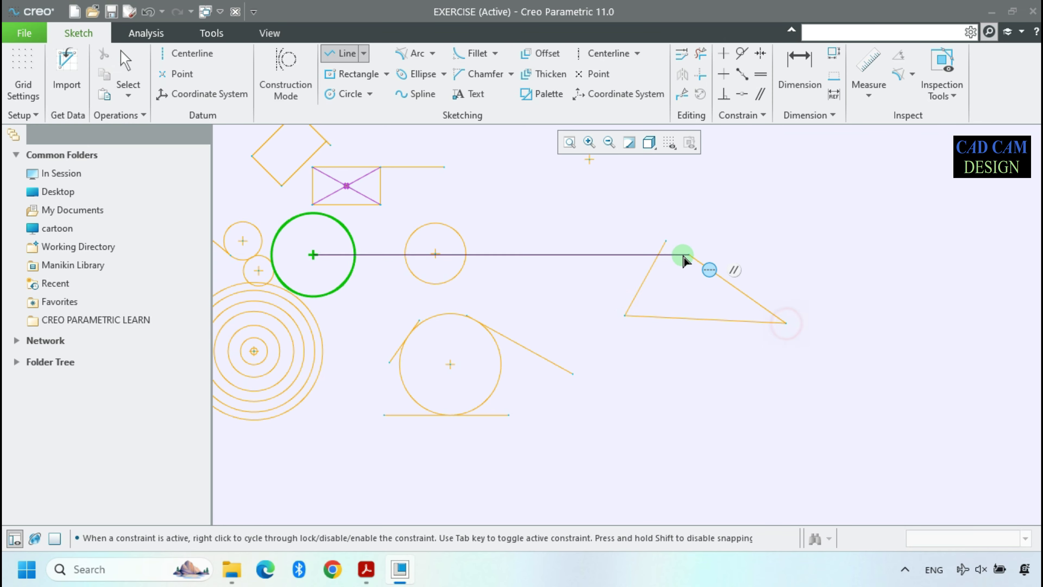
pyautogui.click(666, 240)
pyautogui.middleClick(756, 240)
pyautogui.scroll(-4, 697, 263)
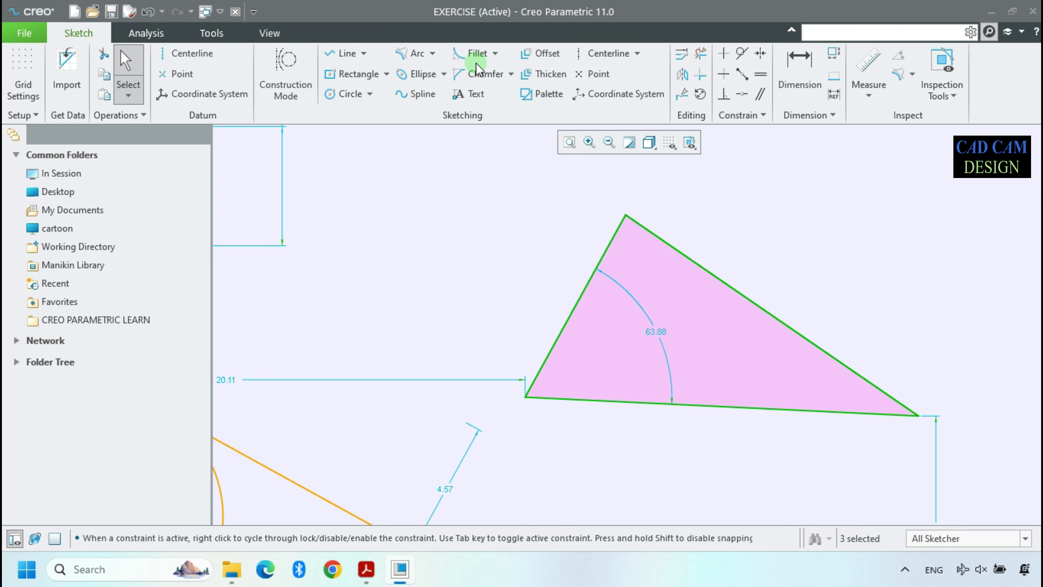
# Try a 3 Tangent arc between the short left side and the long sloping side near the triangle's upper corner
pyautogui.click(412, 55)
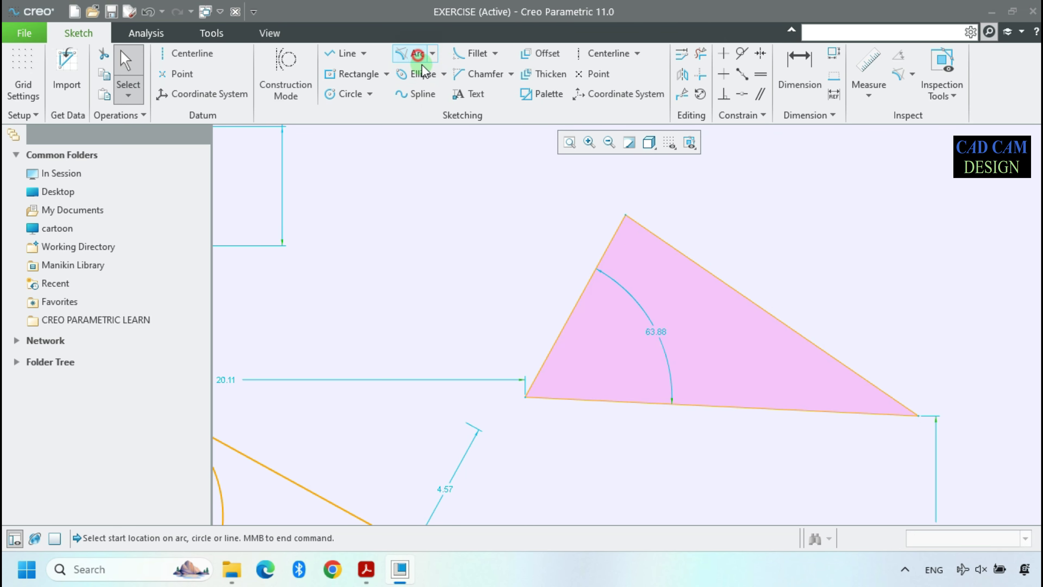
pyautogui.click(613, 240)
pyautogui.click(652, 237)
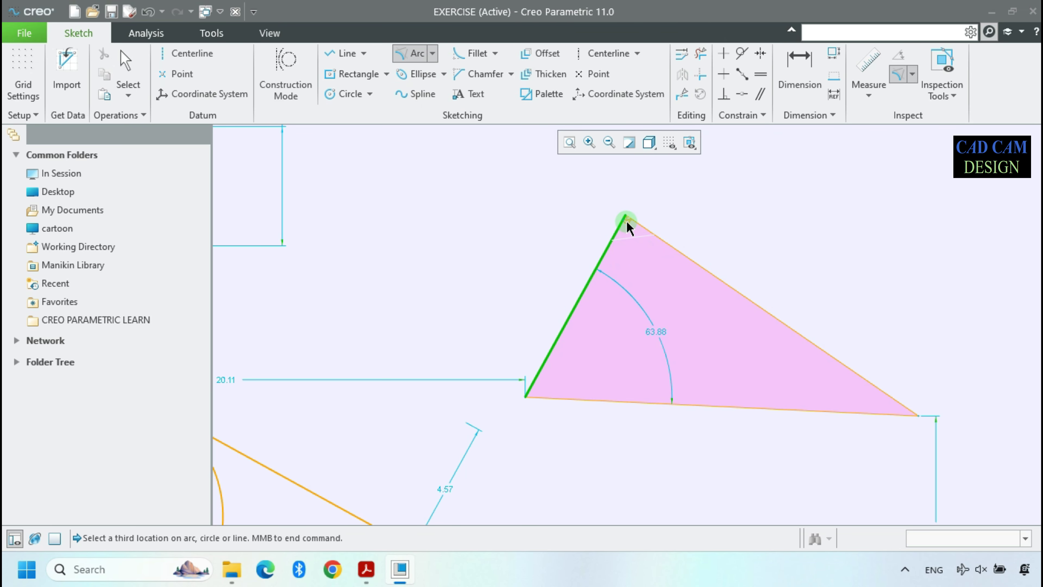
pyautogui.scroll(-3, 651, 243)
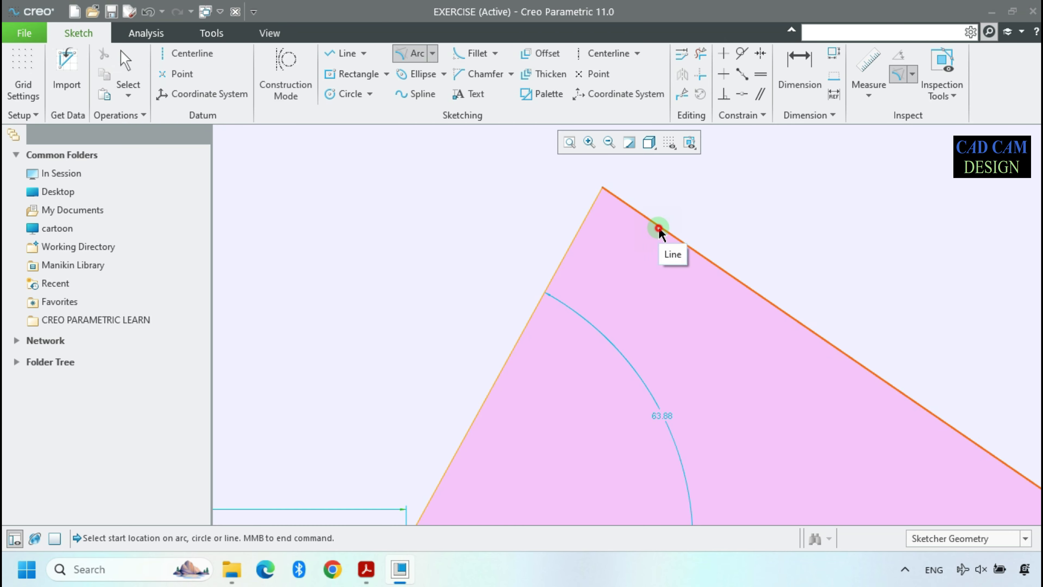
pyautogui.click(568, 255)
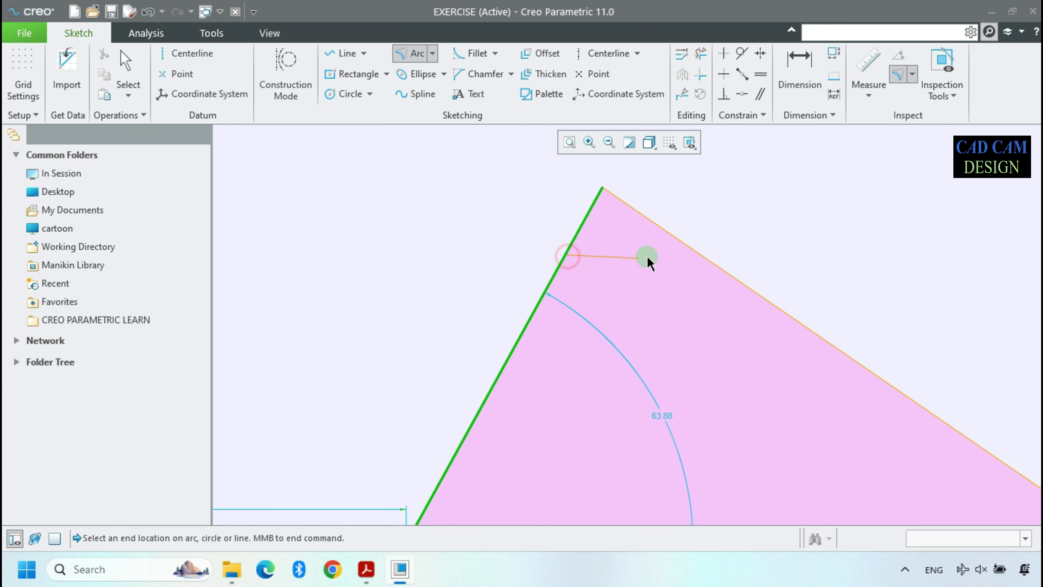
pyautogui.middleClick(664, 235)
pyautogui.click(693, 249)
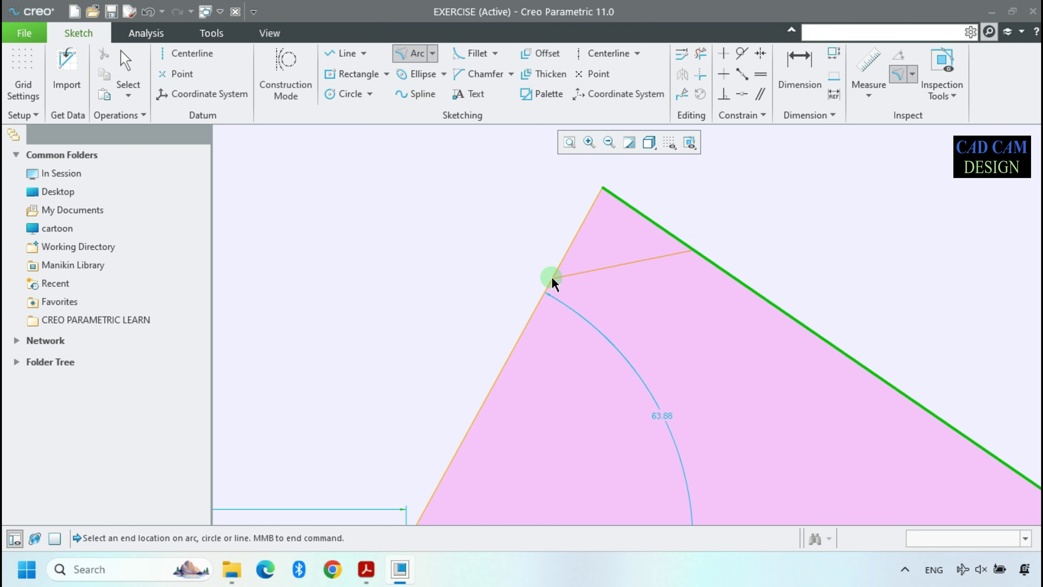
pyautogui.click(532, 313)
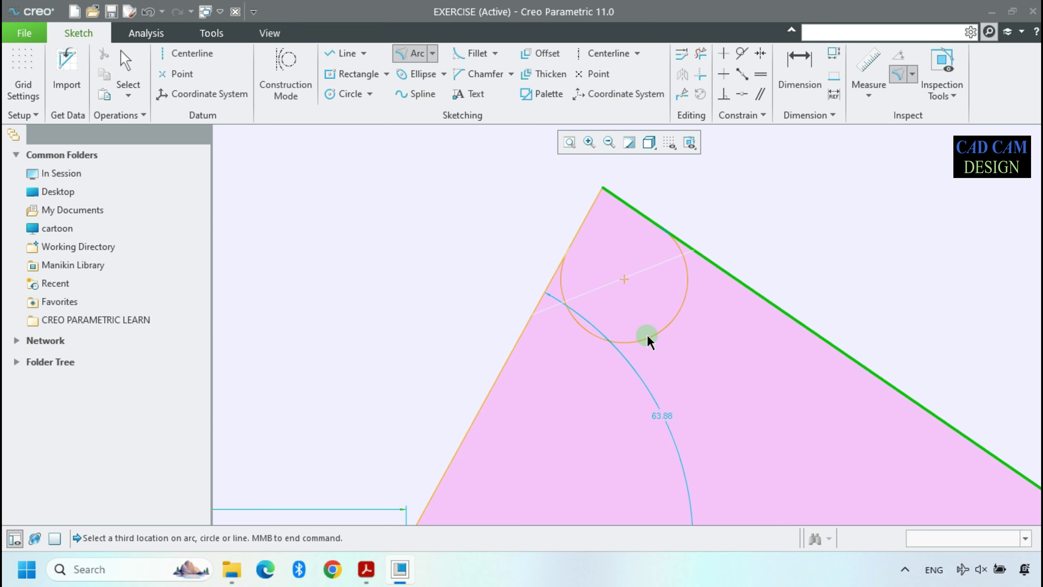
pyautogui.scroll(4, 587, 304)
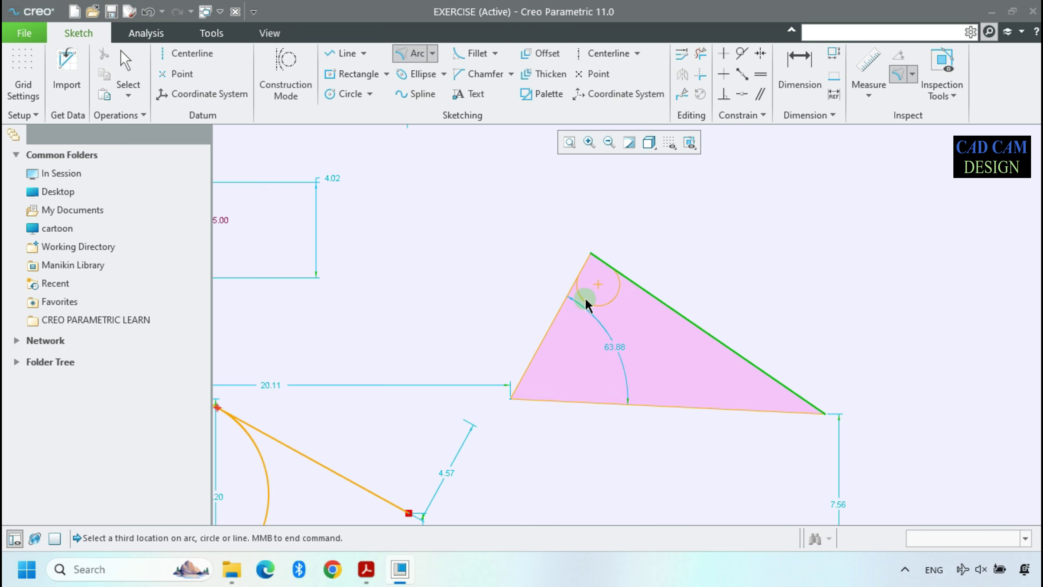
pyautogui.scroll(-2, 602, 282)
pyautogui.middleClick(604, 285)
# Try 3 Tangent arcs between the long sloping side and the bottom side near the triangle's right corner, starting from either side
pyautogui.click(763, 367)
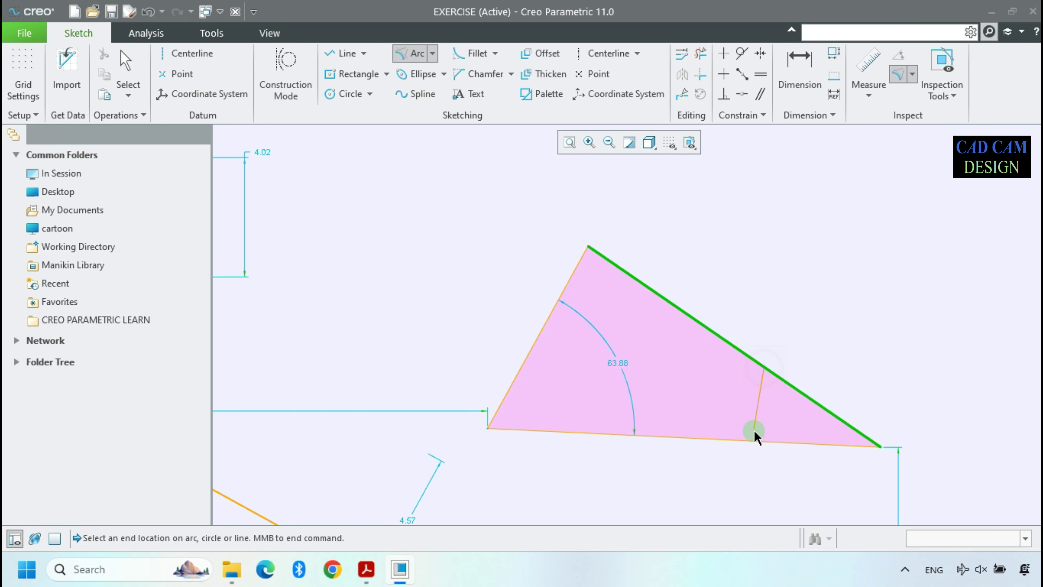
pyautogui.click(743, 439)
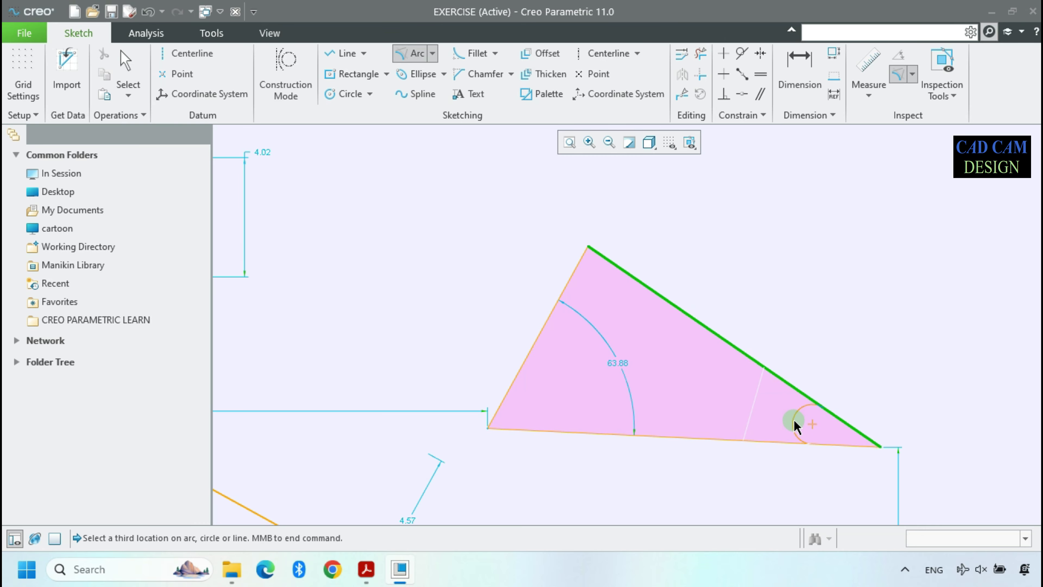
pyautogui.middleClick(725, 432)
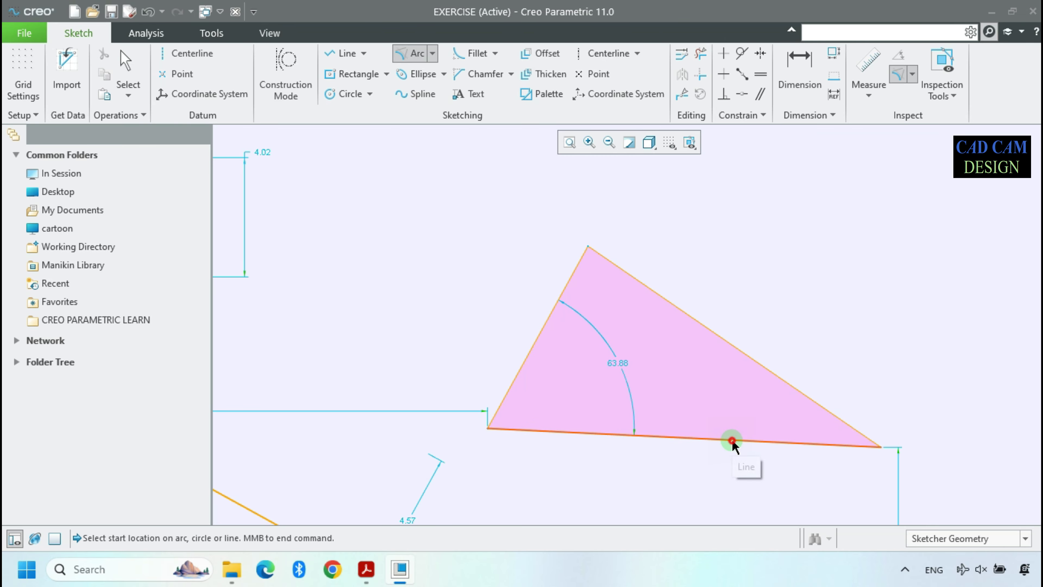
pyautogui.click(732, 440)
pyautogui.click(776, 374)
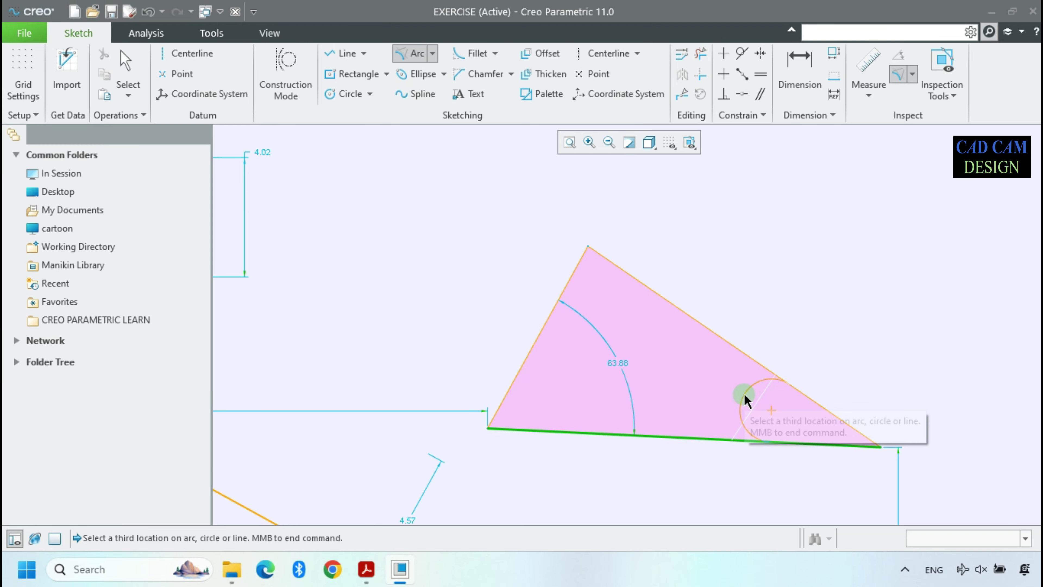
pyautogui.middleClick(722, 393)
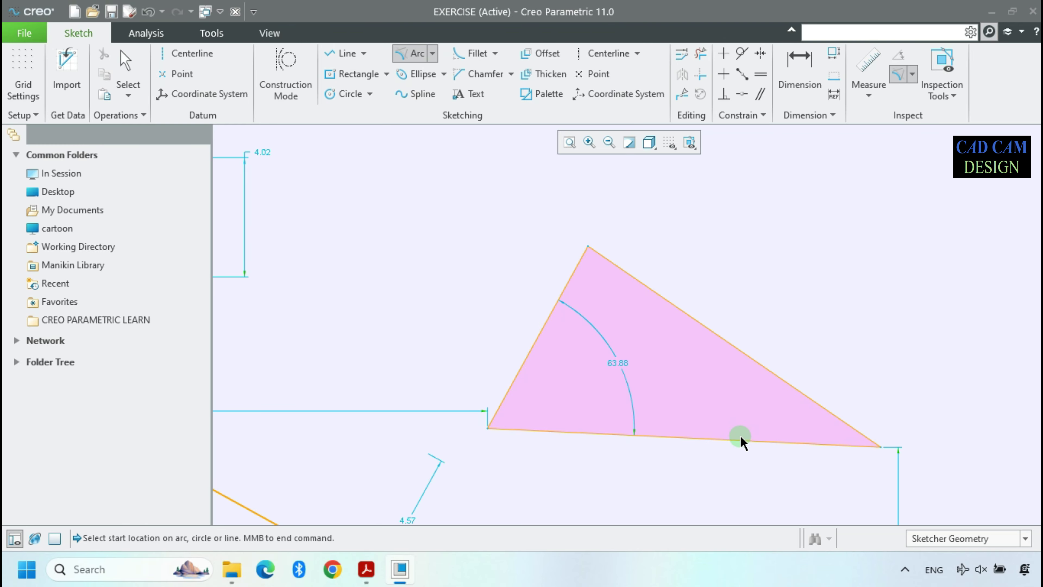
pyautogui.click(779, 377)
pyautogui.middleClick(780, 416)
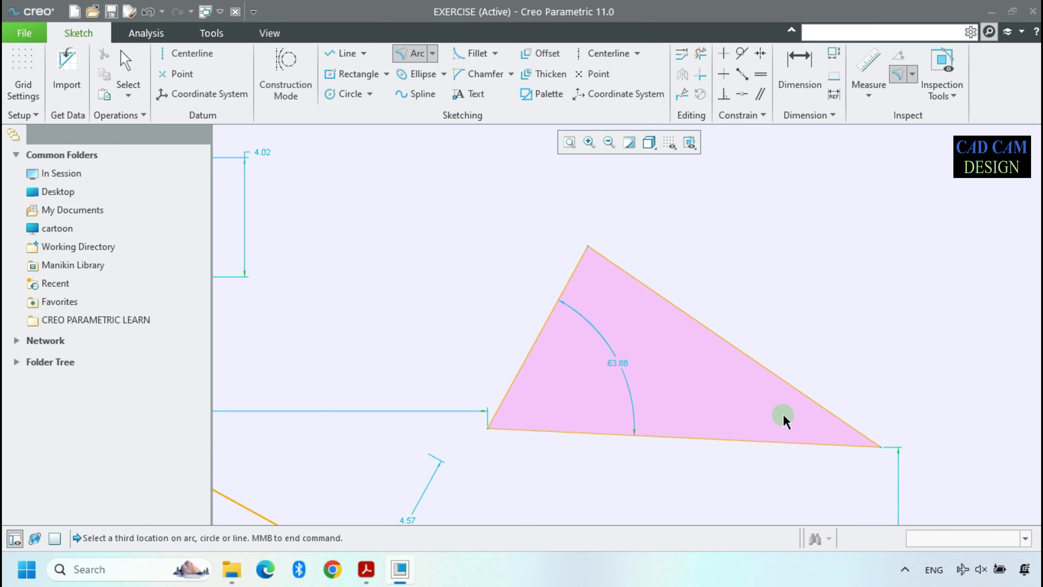
pyautogui.scroll(2, 814, 424)
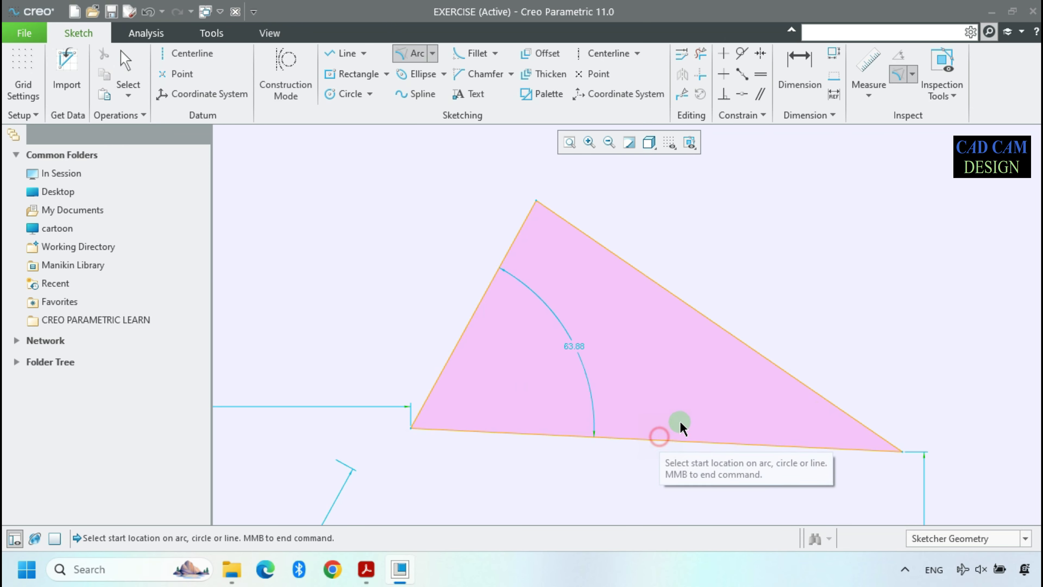
pyautogui.click(673, 438)
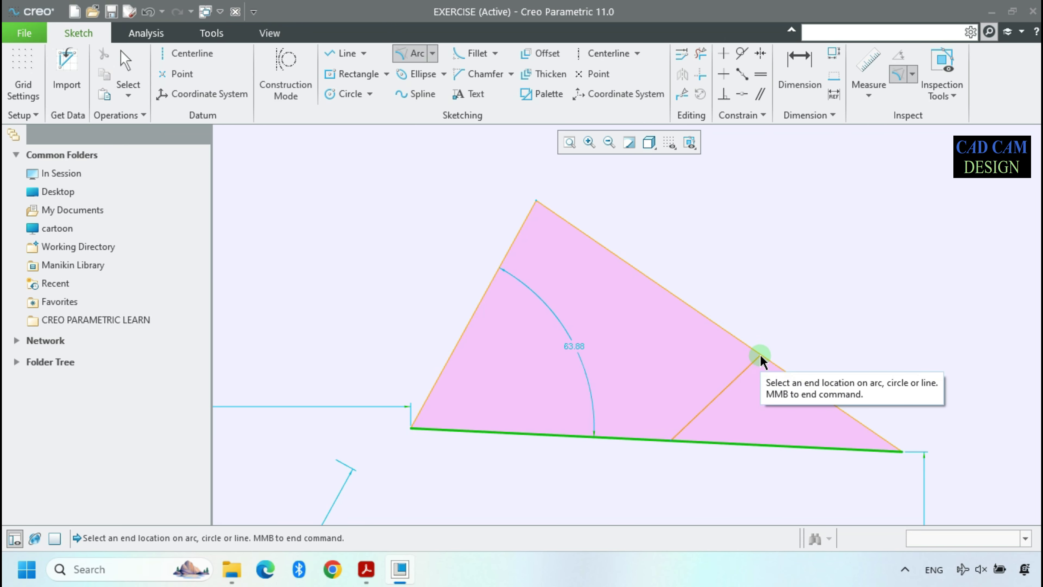
pyautogui.click(756, 350)
pyautogui.middleClick(772, 412)
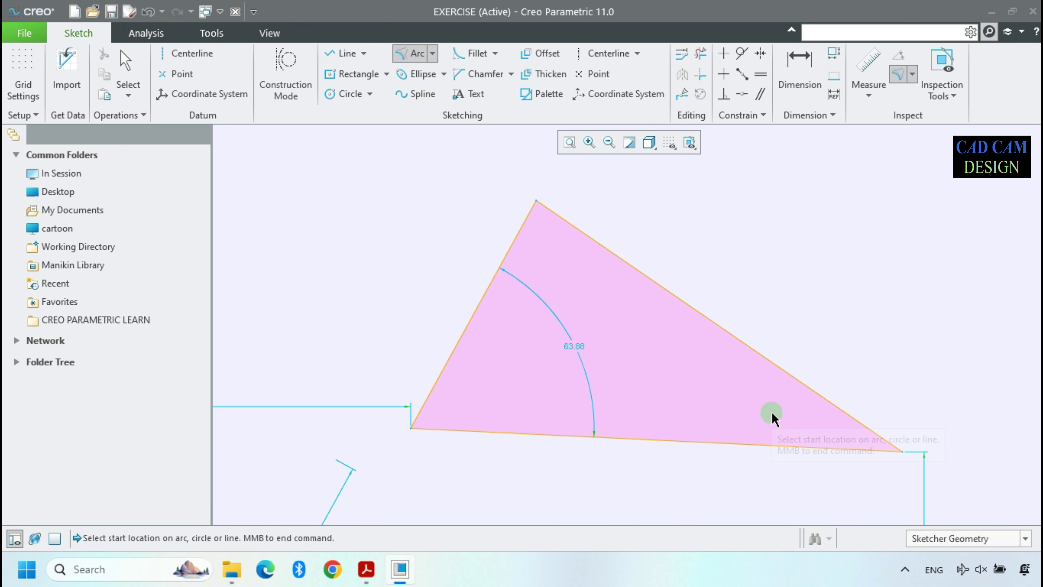
pyautogui.click(765, 364)
pyautogui.click(694, 440)
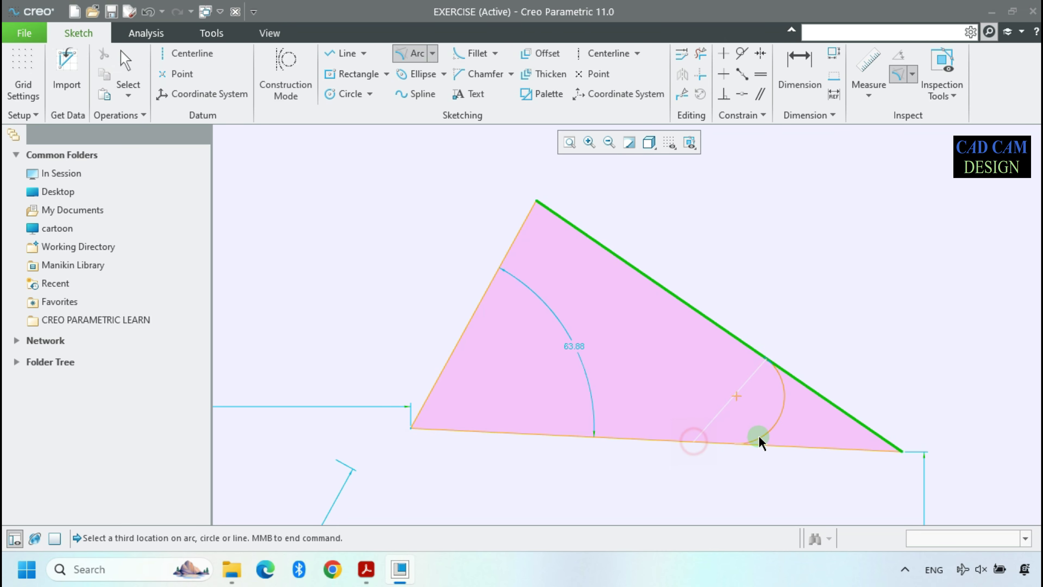
pyautogui.middleClick(762, 430)
pyautogui.scroll(5, 630, 387)
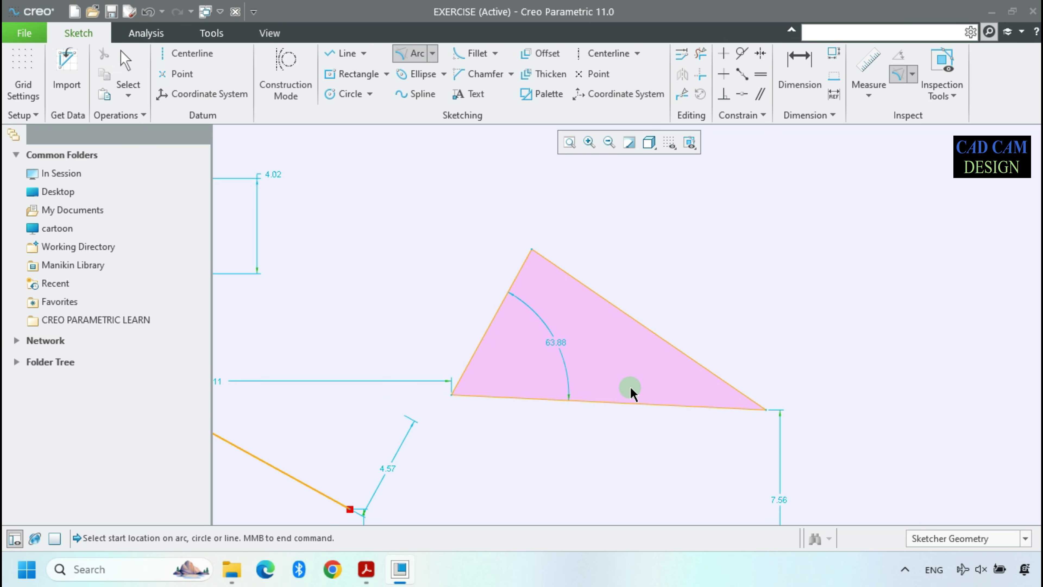
pyautogui.scroll(-2, 682, 358)
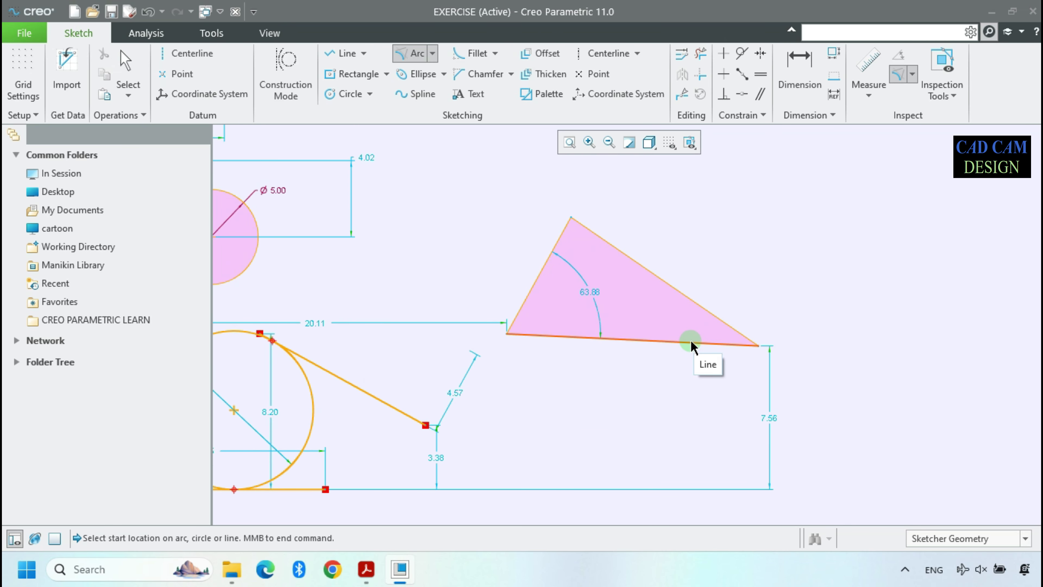
# Try 3 Tangent arcs on the triangle's bottom and sloping sides with a third location inside it, and end the Arc command
pyautogui.click(691, 341)
pyautogui.click(702, 308)
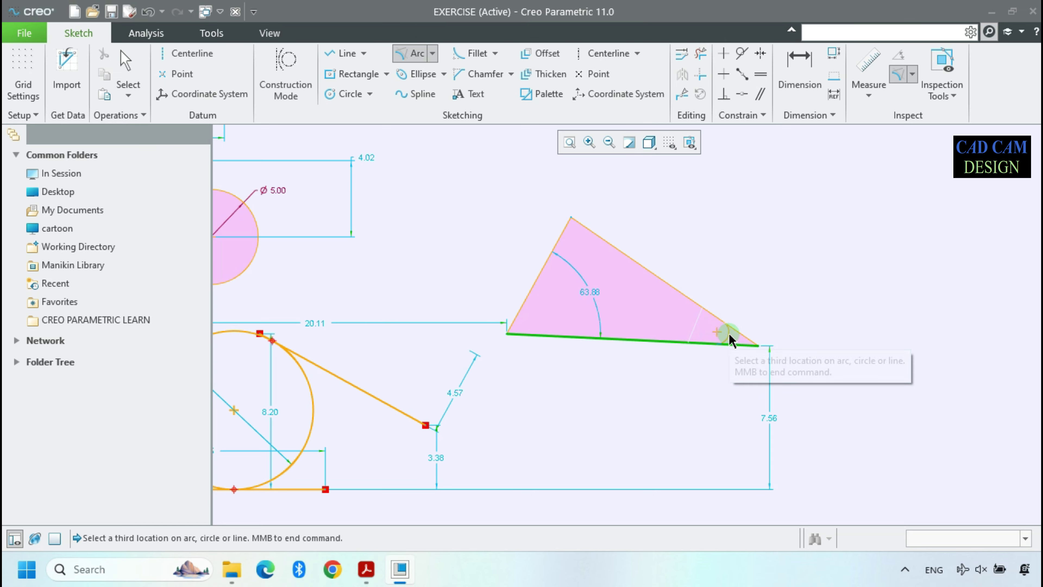
pyautogui.click(628, 288)
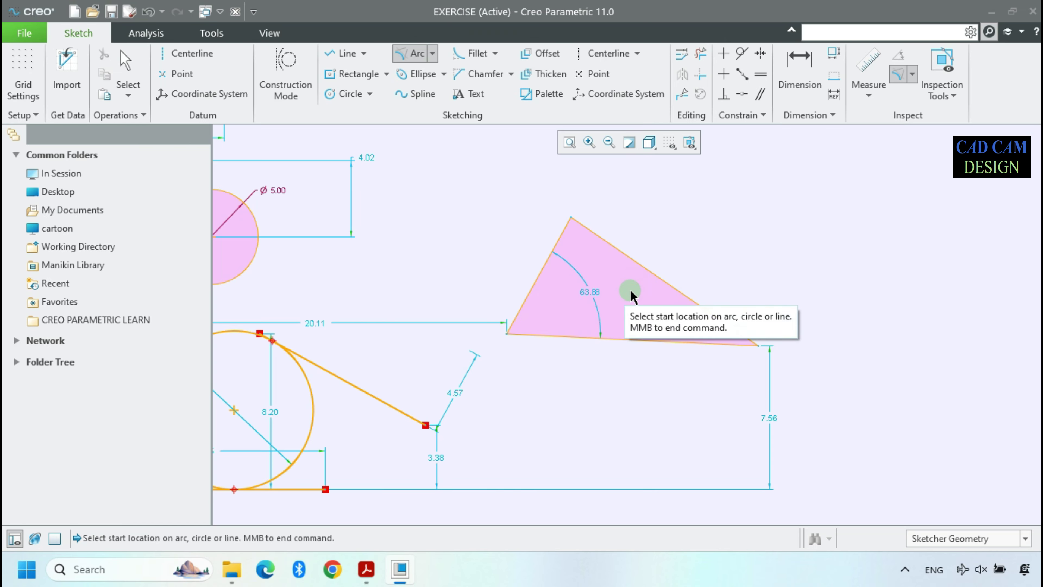
pyautogui.click(642, 269)
pyautogui.click(625, 339)
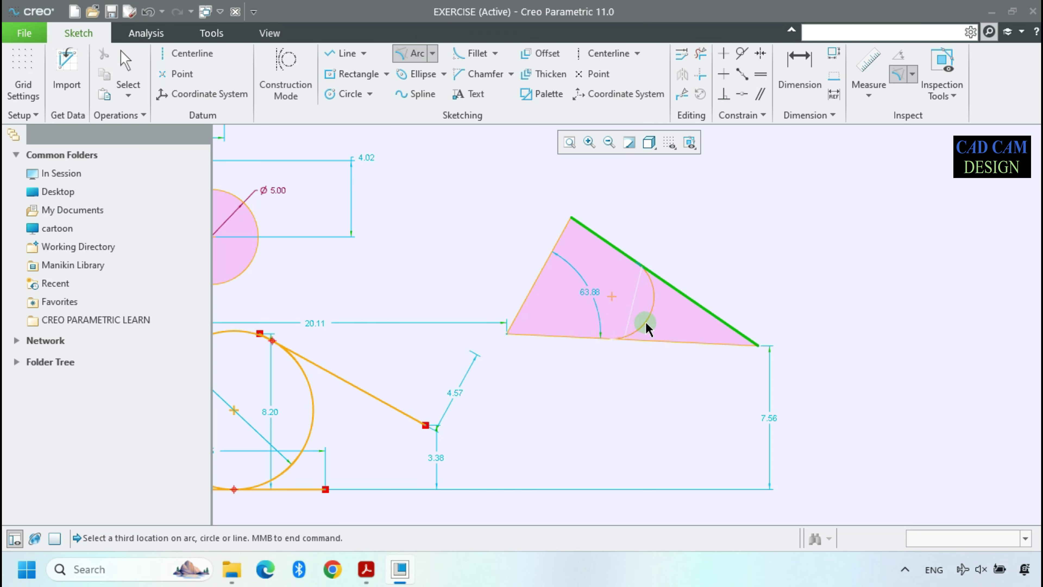
pyautogui.click(663, 323)
pyautogui.middleClick(643, 342)
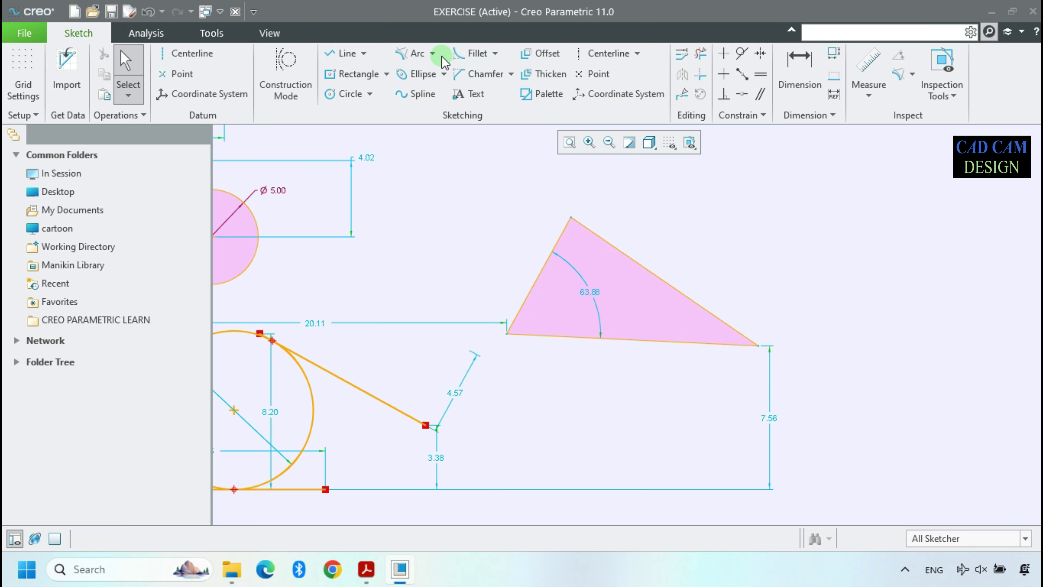
# Sketch a Concentric arc of about 13 radius inside the 15 radius arc, from directly above the shared center toward the right
pyautogui.click(432, 53)
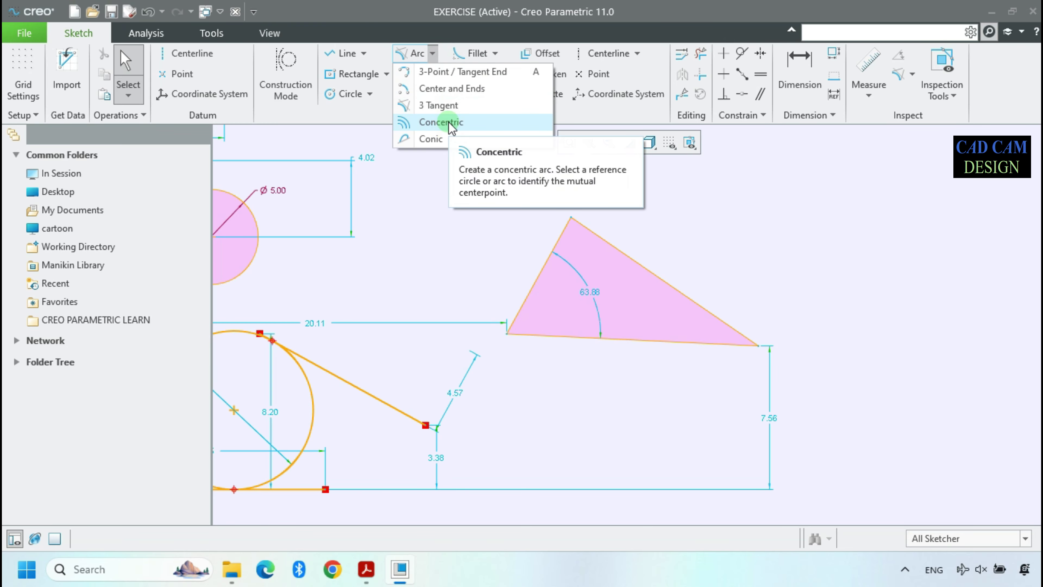
pyautogui.click(441, 122)
pyautogui.scroll(4, 640, 272)
pyautogui.scroll(3, 534, 313)
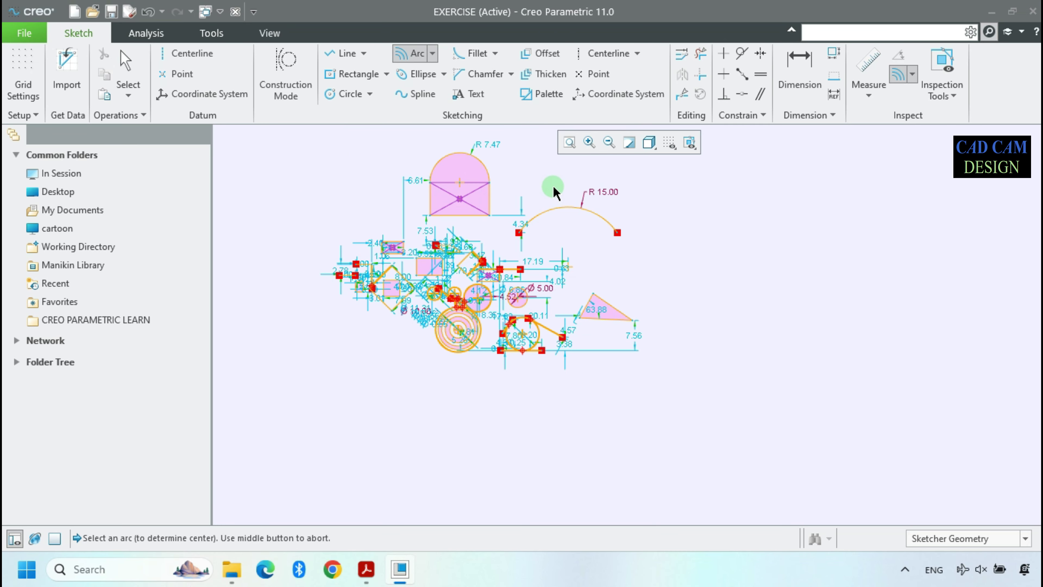
pyautogui.scroll(-5, 552, 187)
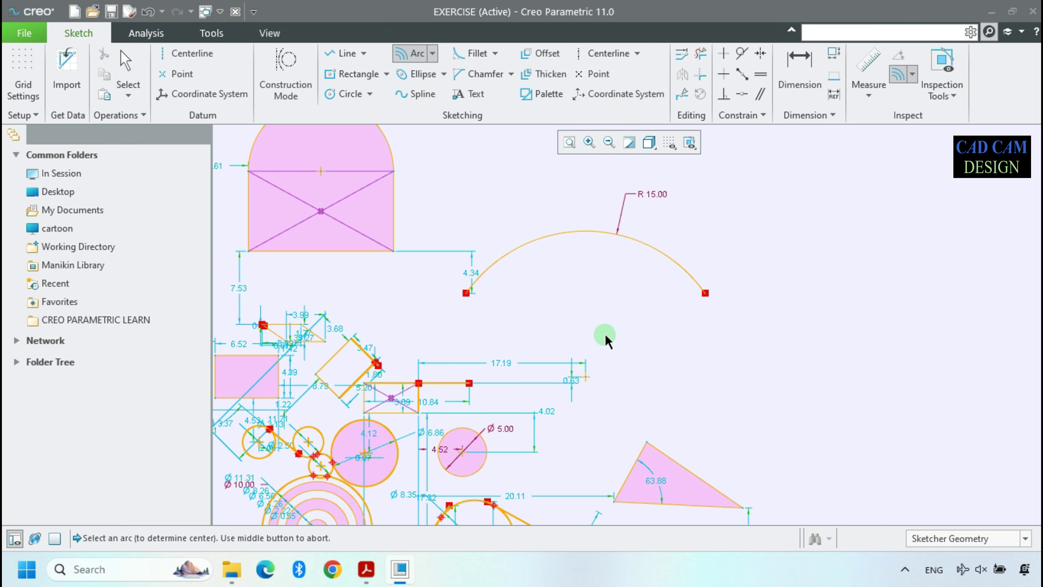
pyautogui.click(582, 228)
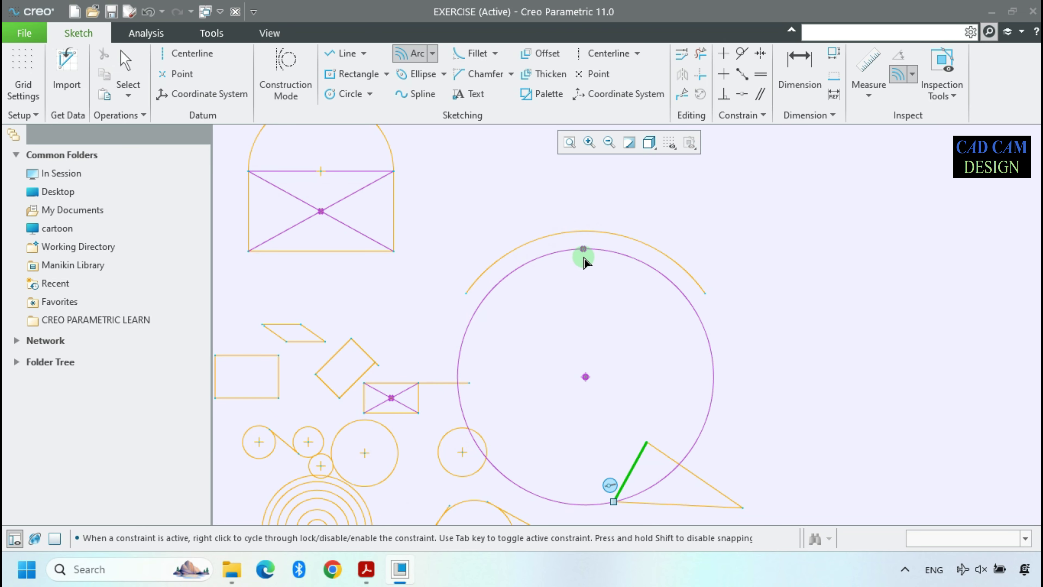
pyautogui.click(585, 249)
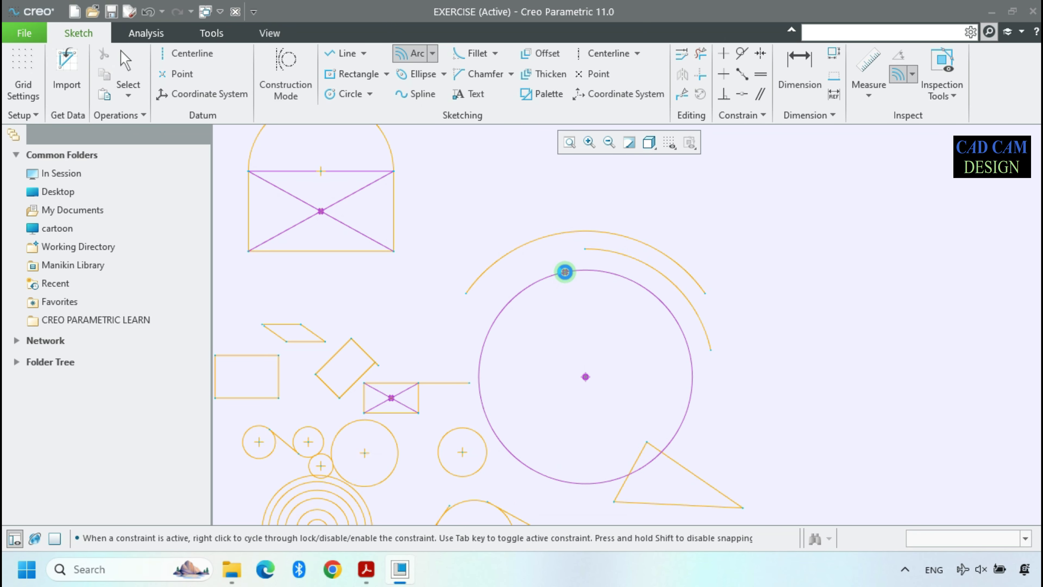
pyautogui.middleClick(563, 271)
# Sketch a second Concentric arc of about 10 radius inside the previous one, from near the top over to the left
pyautogui.scroll(-3, 591, 287)
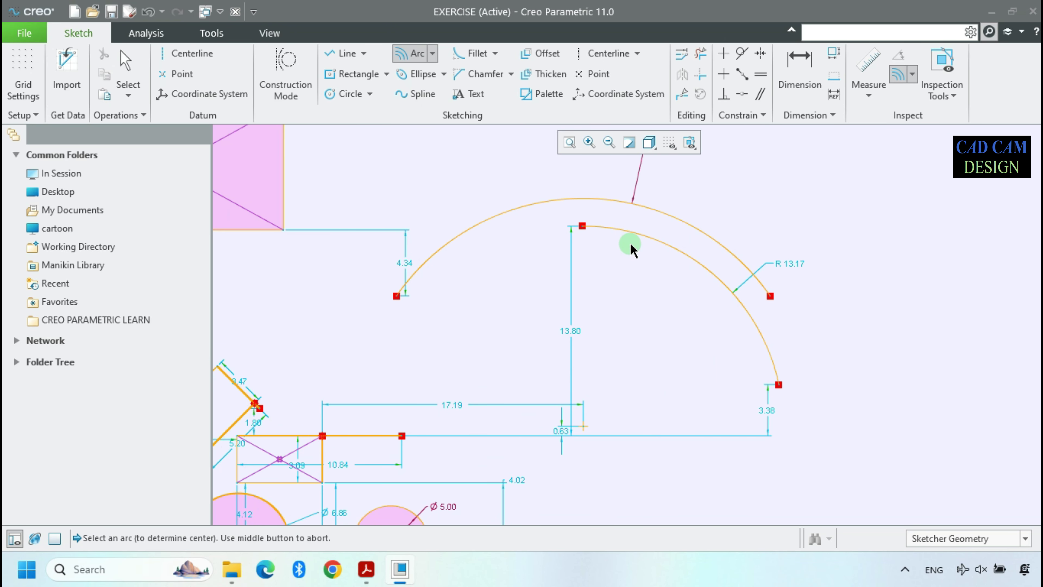
pyautogui.click(639, 236)
pyautogui.click(606, 275)
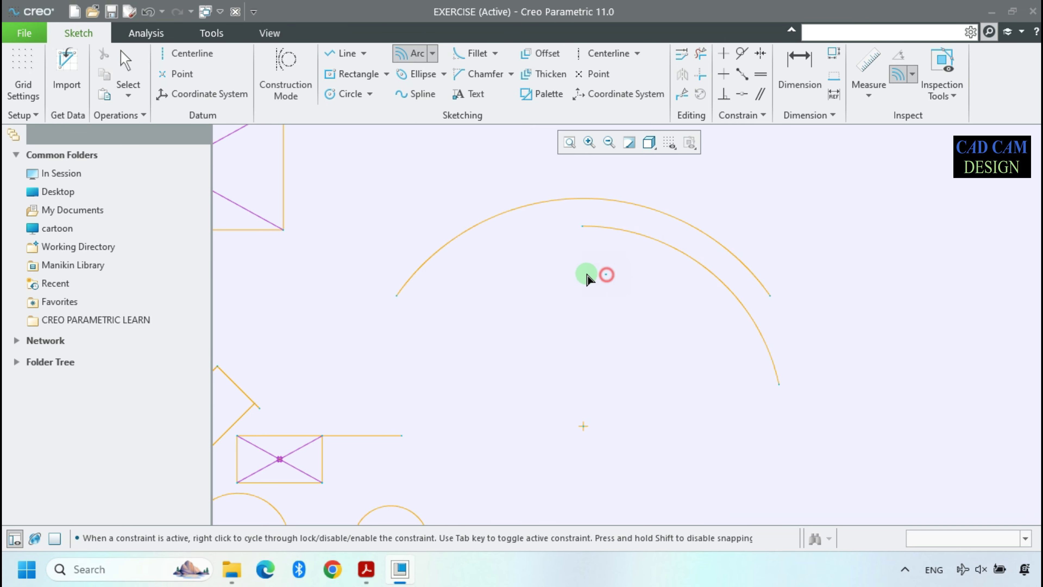
pyautogui.middleClick(604, 325)
pyautogui.scroll(1, 617, 335)
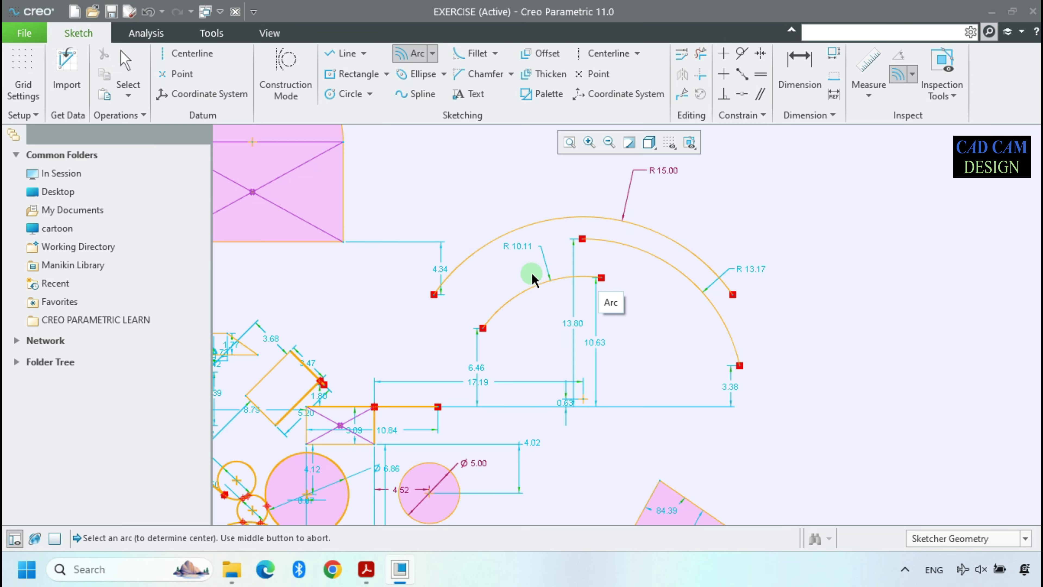
pyautogui.scroll(2, 533, 281)
pyautogui.click(433, 53)
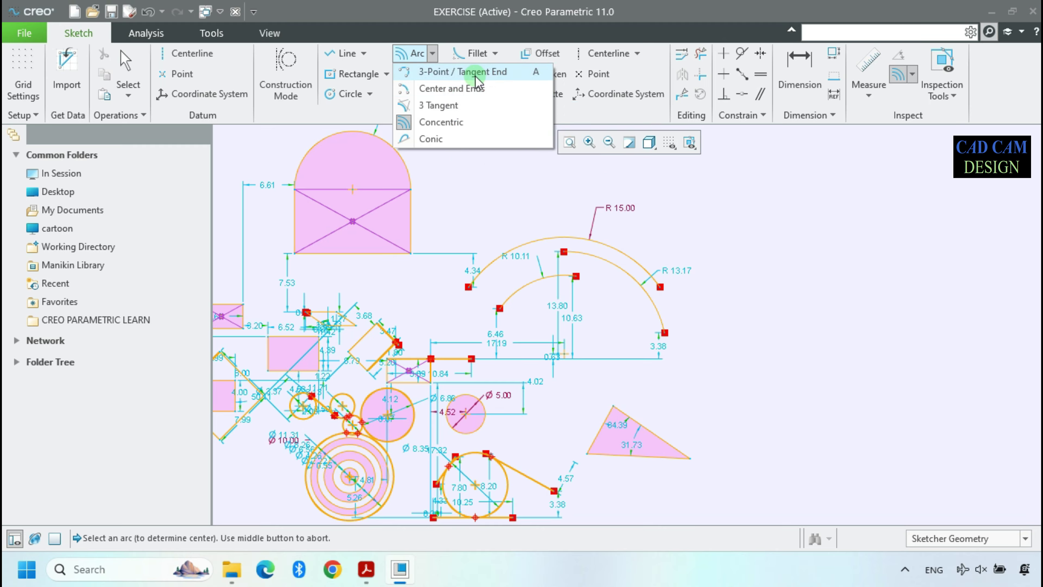
pyautogui.click(468, 72)
pyautogui.middleClick(616, 265)
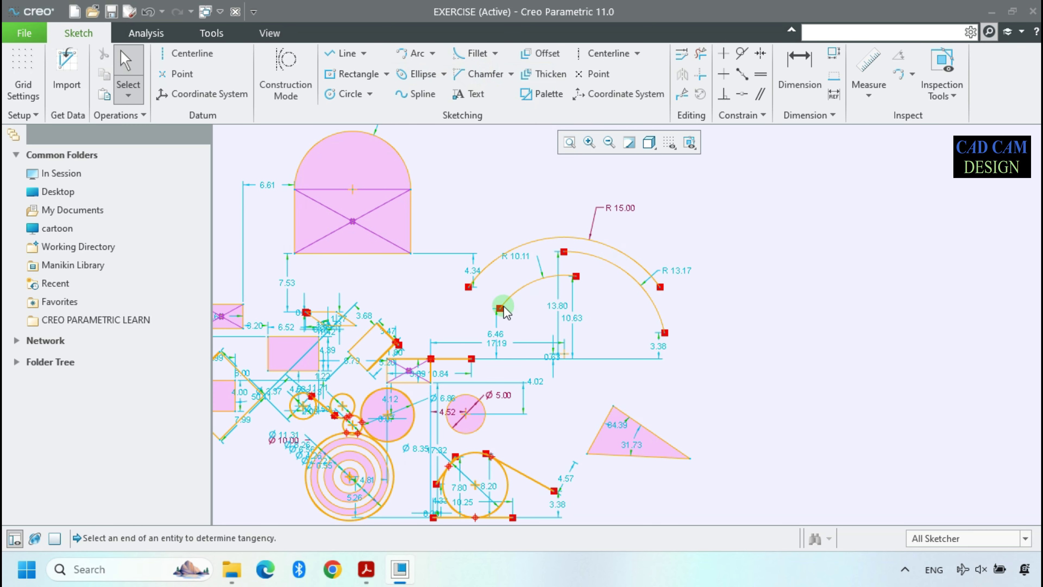
# Sketch a horizontal Center and Axis ellipse about 34 long to the right of the concentric arcs
pyautogui.click(420, 74)
pyautogui.scroll(-3, 438, 187)
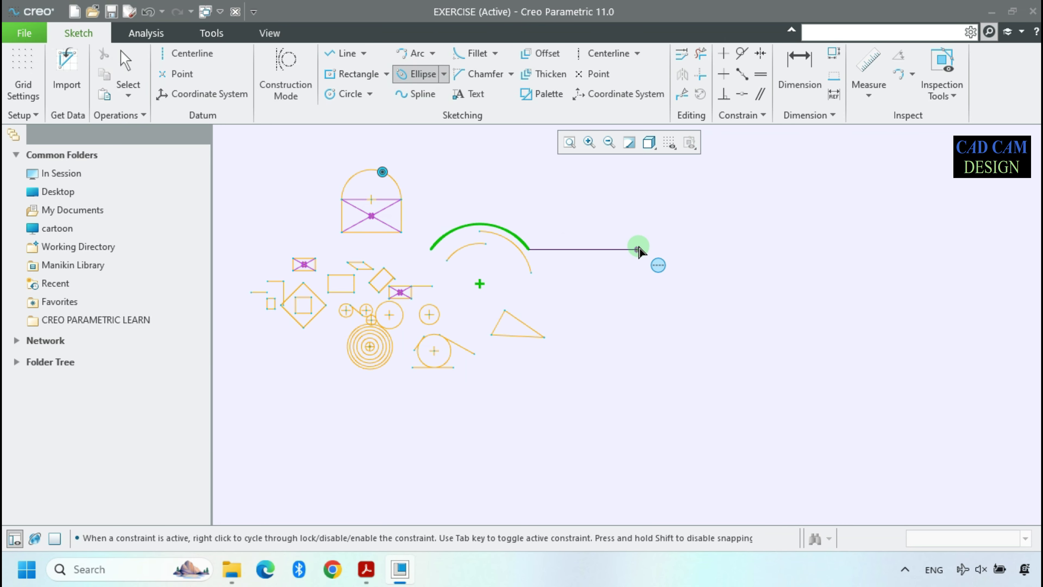
pyautogui.click(626, 215)
pyautogui.click(692, 222)
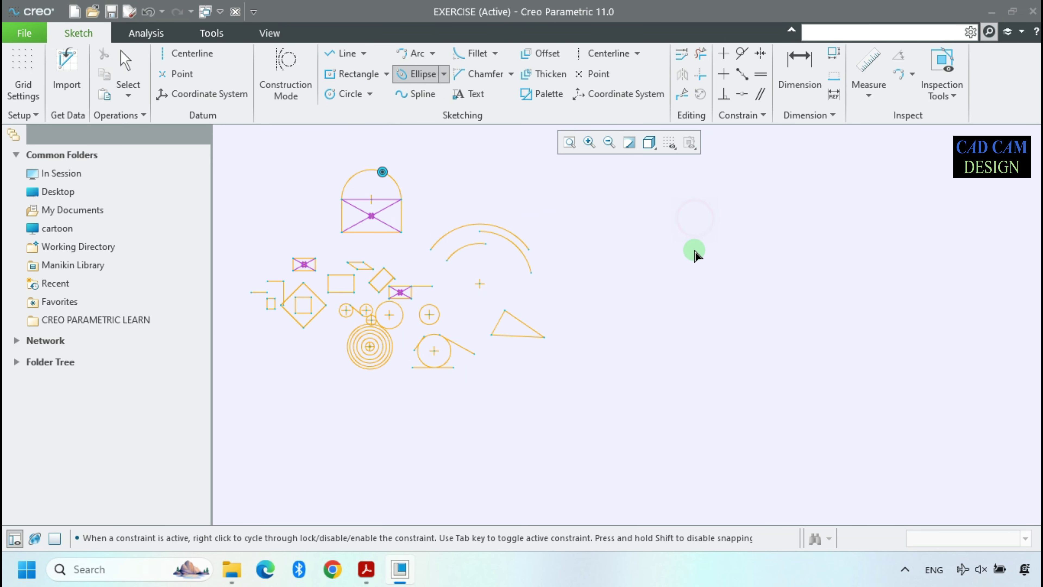
pyautogui.scroll(4, 662, 232)
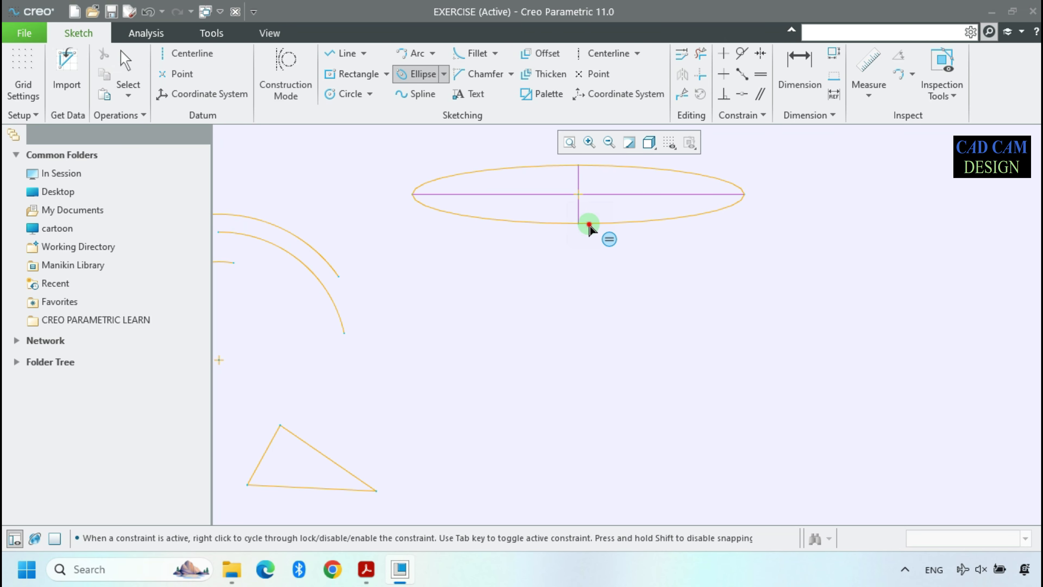
pyautogui.click(588, 224)
pyautogui.scroll(-3, 651, 283)
pyautogui.middleClick(635, 276)
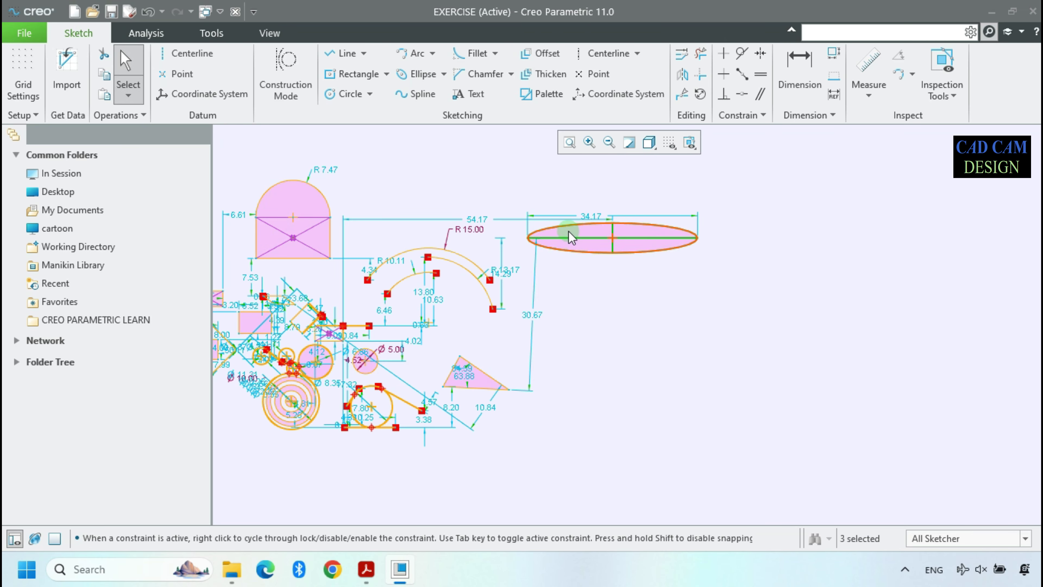
# Sketch a slightly tilted Axis Ends ellipse about 4.4 high below the first ellipse
pyautogui.scroll(3, 568, 231)
pyautogui.click(444, 74)
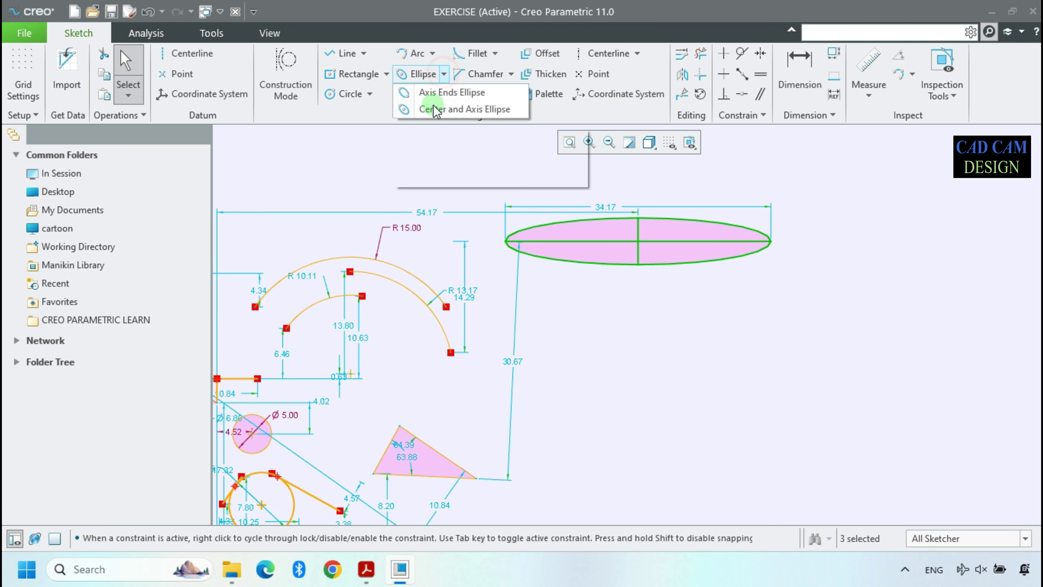
pyautogui.click(442, 93)
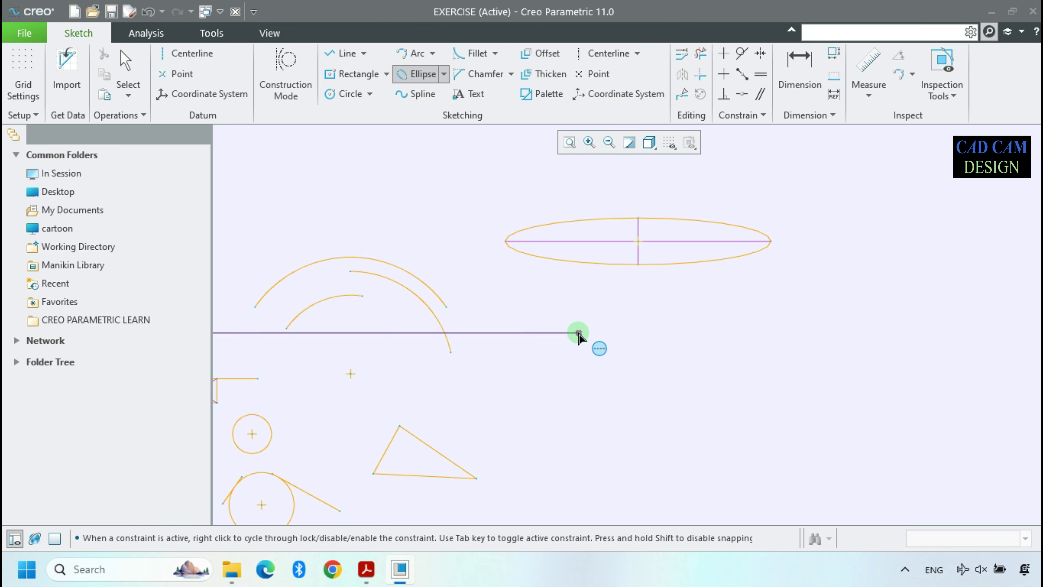
pyautogui.click(569, 336)
pyautogui.click(760, 347)
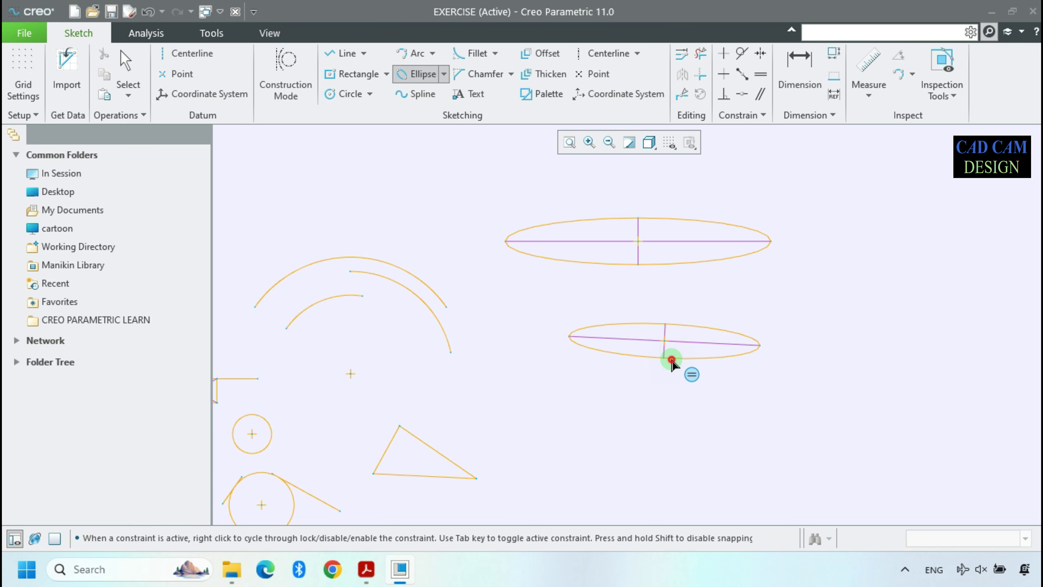
pyautogui.click(668, 362)
pyautogui.middleClick(808, 364)
pyautogui.scroll(-3, 683, 356)
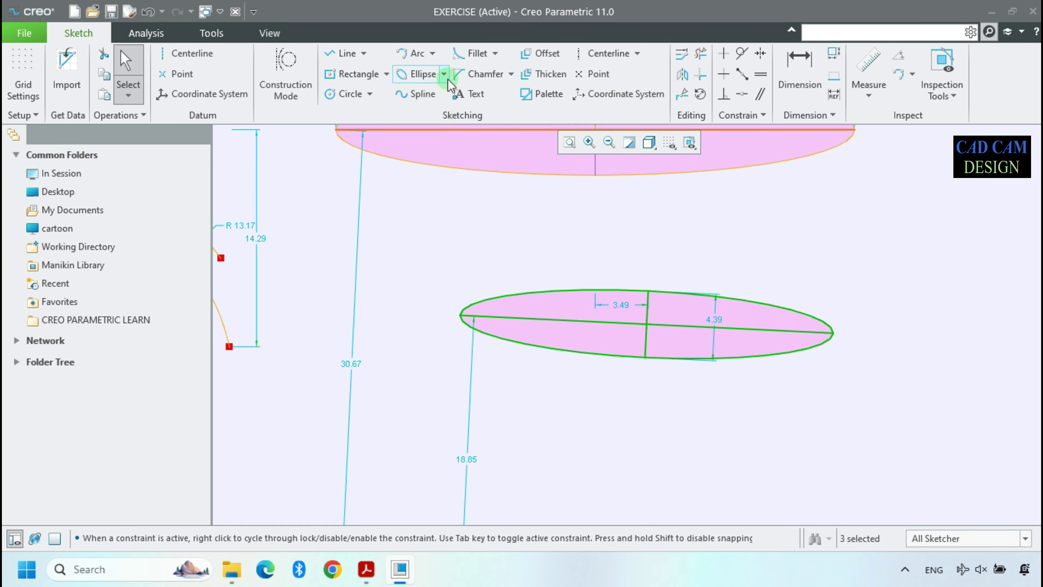
# Sketch an open spline from above the concentric arcs, over the upper ellipse, around the right of both ellipses and back beneath them
pyautogui.click(423, 96)
pyautogui.scroll(6, 634, 295)
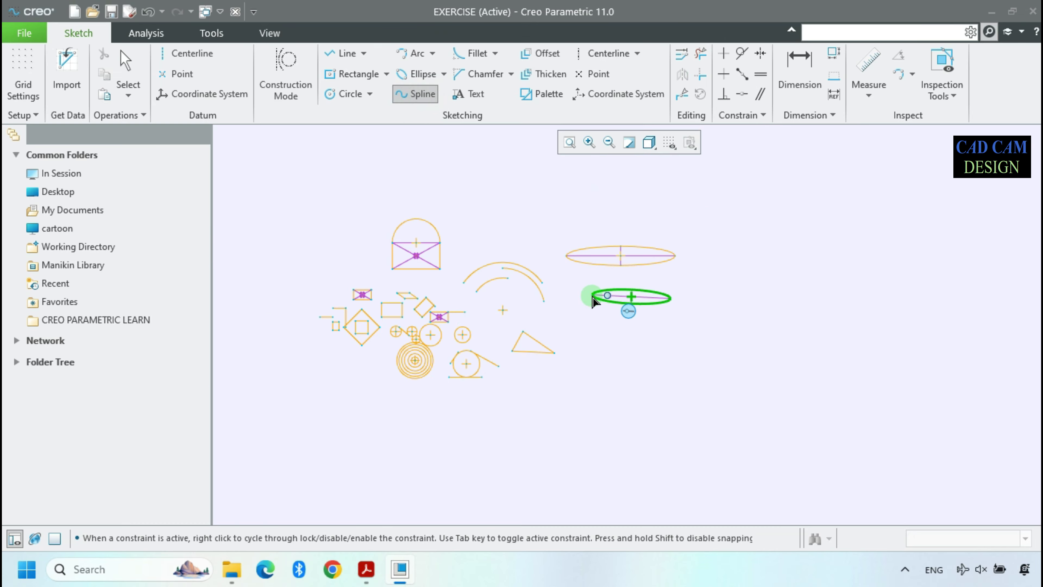
pyautogui.scroll(-3, 597, 236)
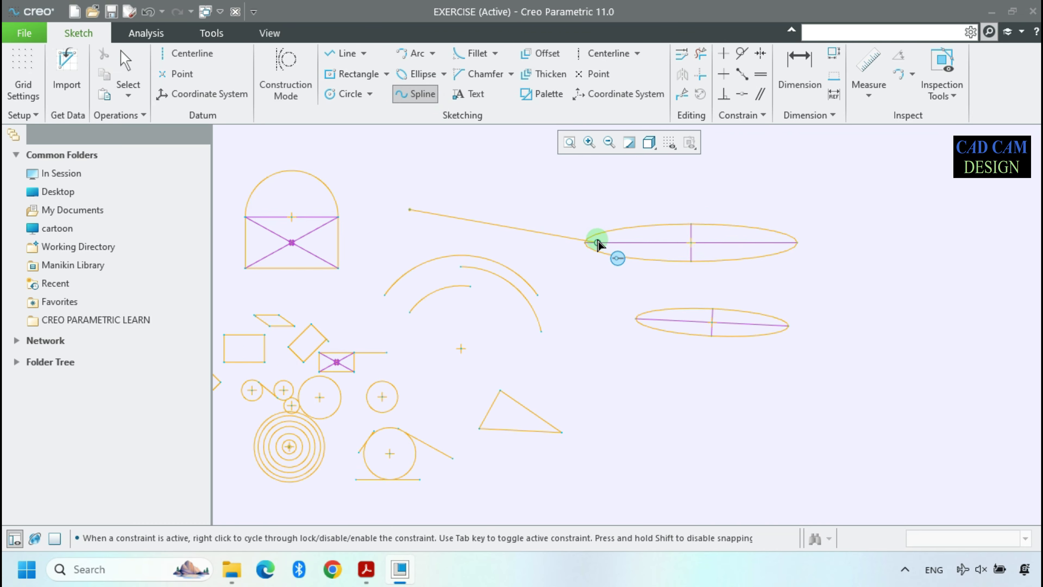
pyautogui.click(604, 230)
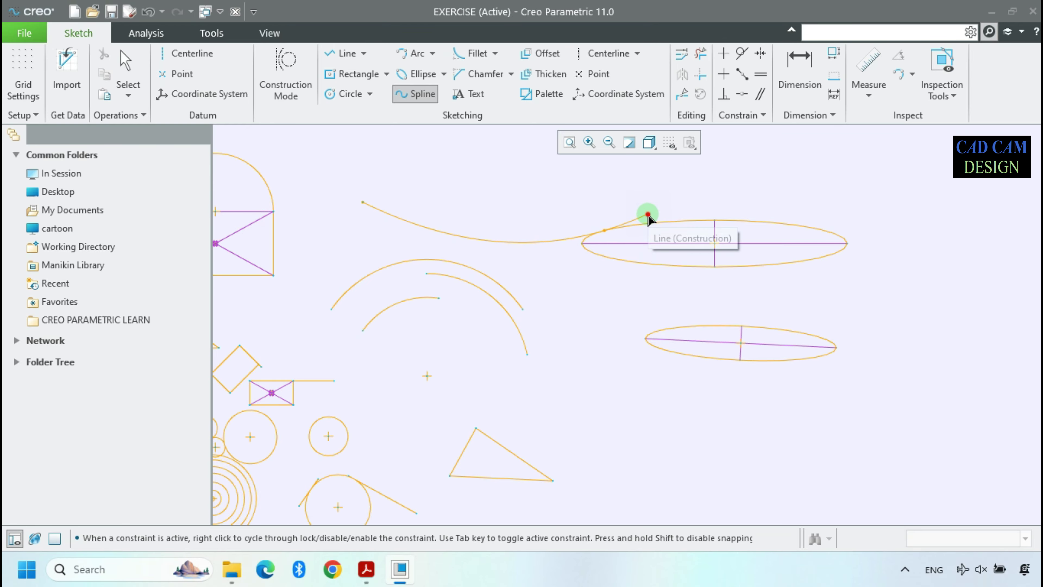
pyautogui.click(647, 214)
pyautogui.click(826, 218)
pyautogui.click(878, 299)
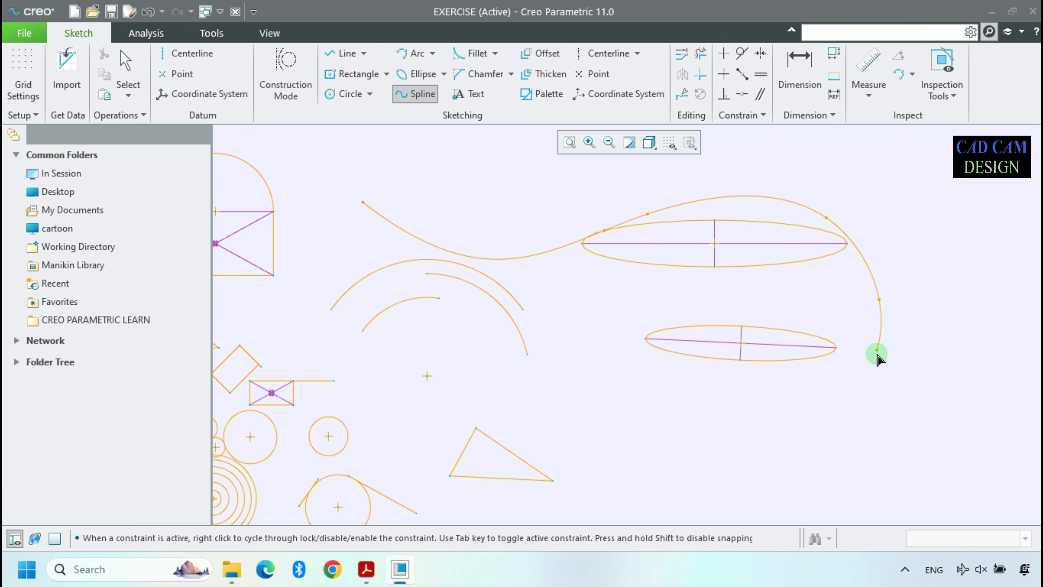
pyautogui.click(870, 379)
pyautogui.click(766, 428)
pyautogui.click(623, 408)
pyautogui.middleClick(623, 409)
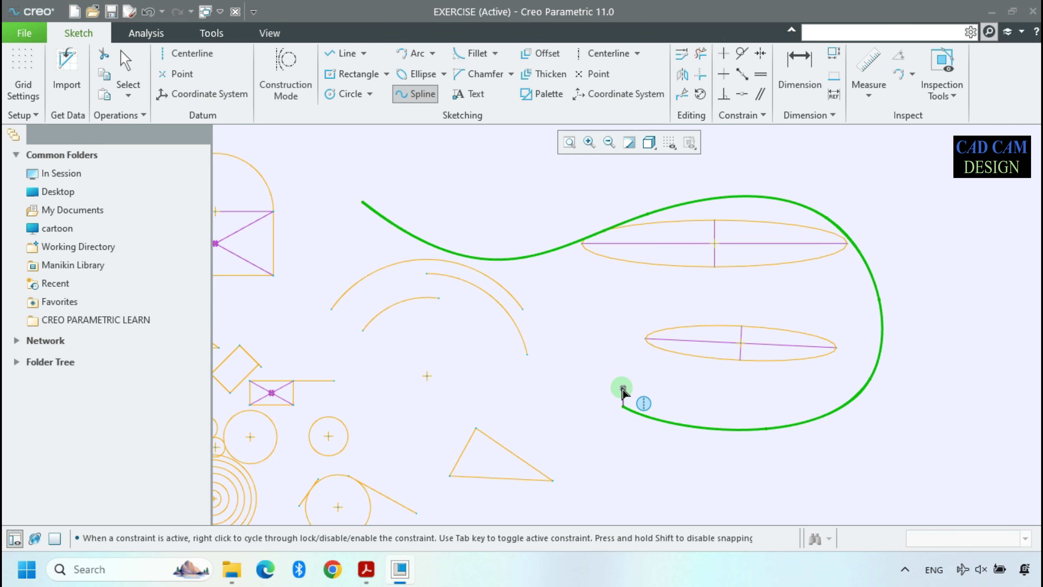
pyautogui.scroll(1, 580, 369)
pyautogui.scroll(1, 579, 369)
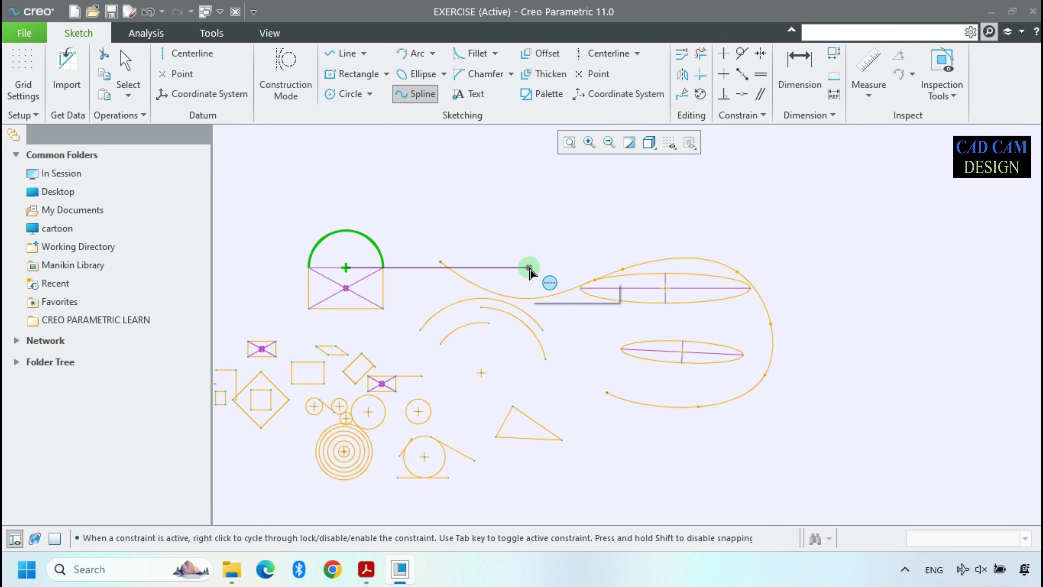
pyautogui.middleClick(534, 273)
pyautogui.scroll(-2, 474, 148)
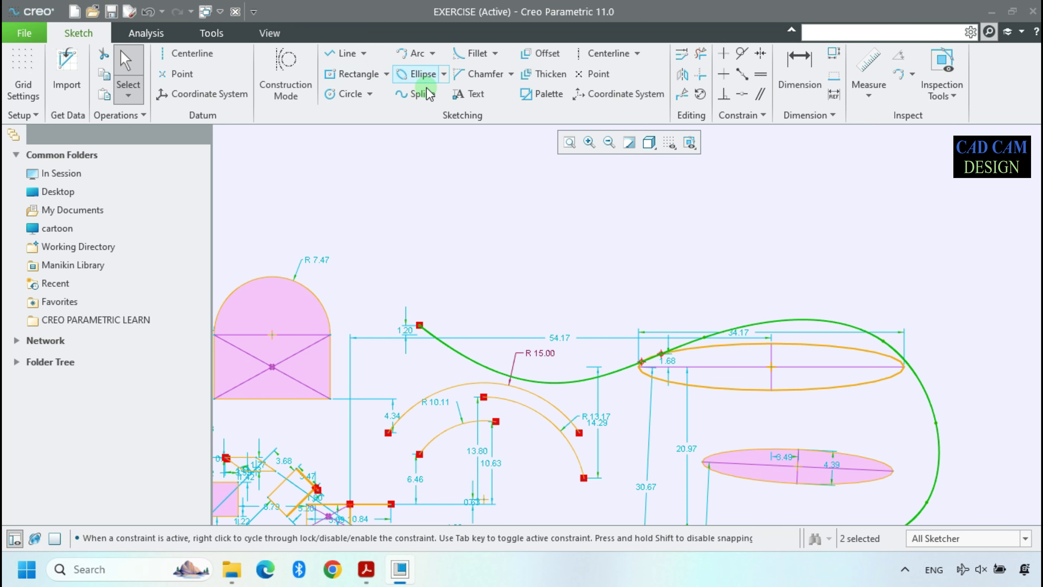
# Add a Circular fillet of about 2.4 radius at the lower-left corner of the arch-topped rectangle
pyautogui.click(472, 53)
pyautogui.scroll(2, 656, 240)
pyautogui.scroll(-5, 452, 297)
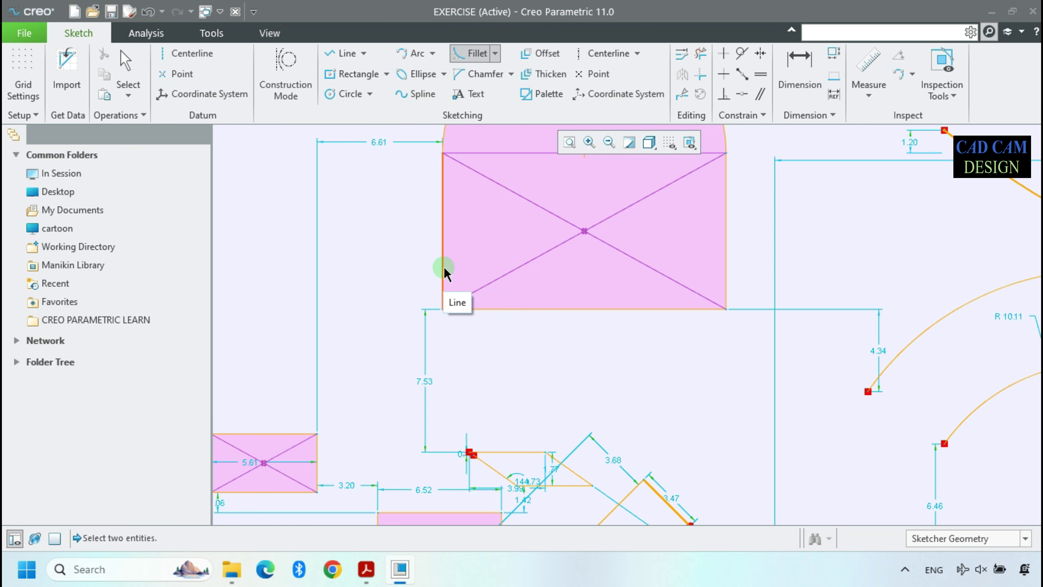
pyautogui.moveTo(211, 240)
pyautogui.mouseDown()
pyautogui.moveTo(174, 241)
pyautogui.moveTo(159, 261)
pyautogui.mouseUp()
pyautogui.scroll(2, 452, 285)
pyautogui.scroll(-2, 452, 286)
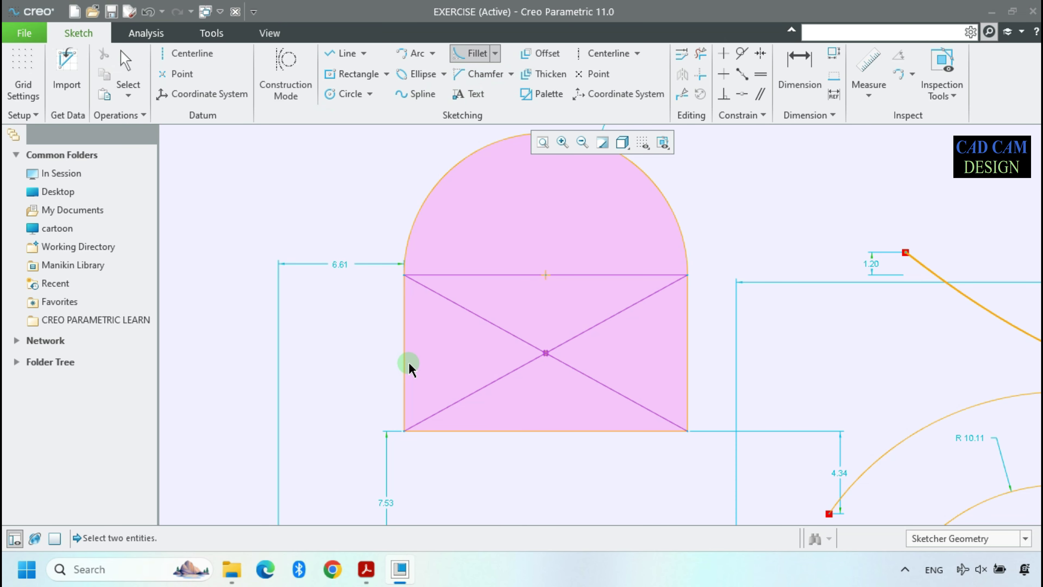
pyautogui.click(404, 390)
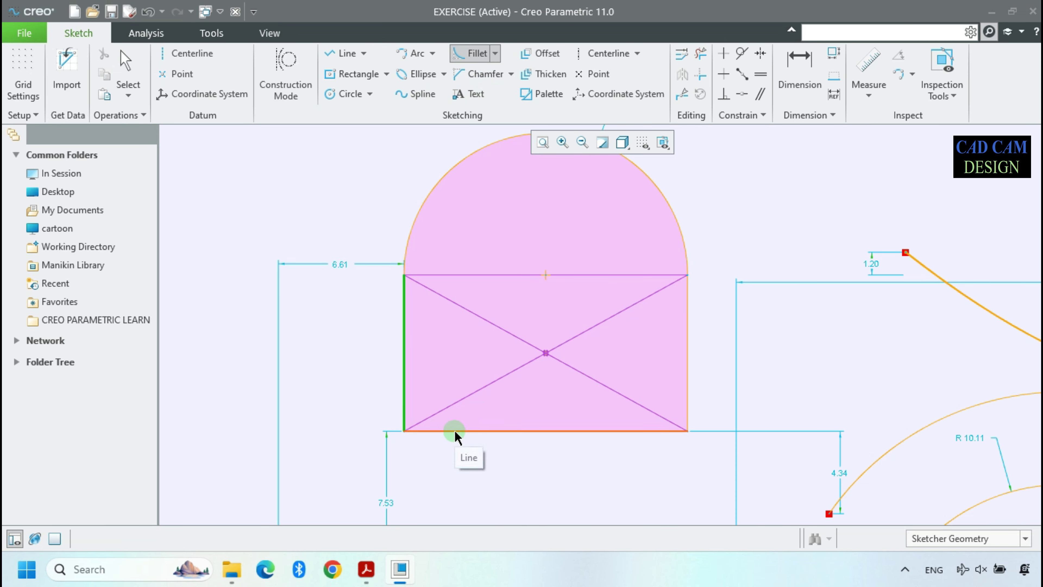
pyautogui.click(455, 430)
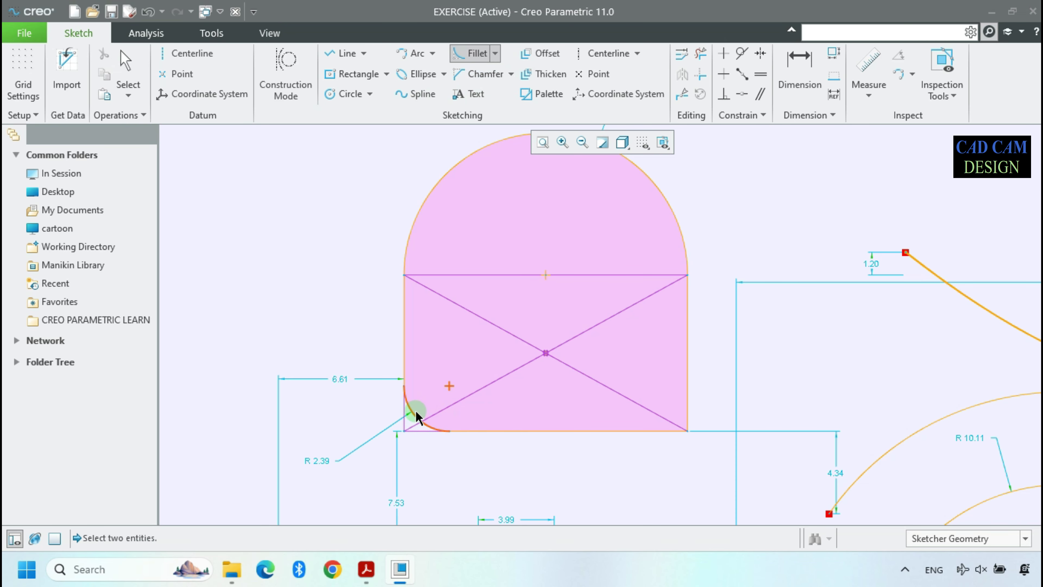
pyautogui.middleClick(419, 426)
pyautogui.click(512, 486)
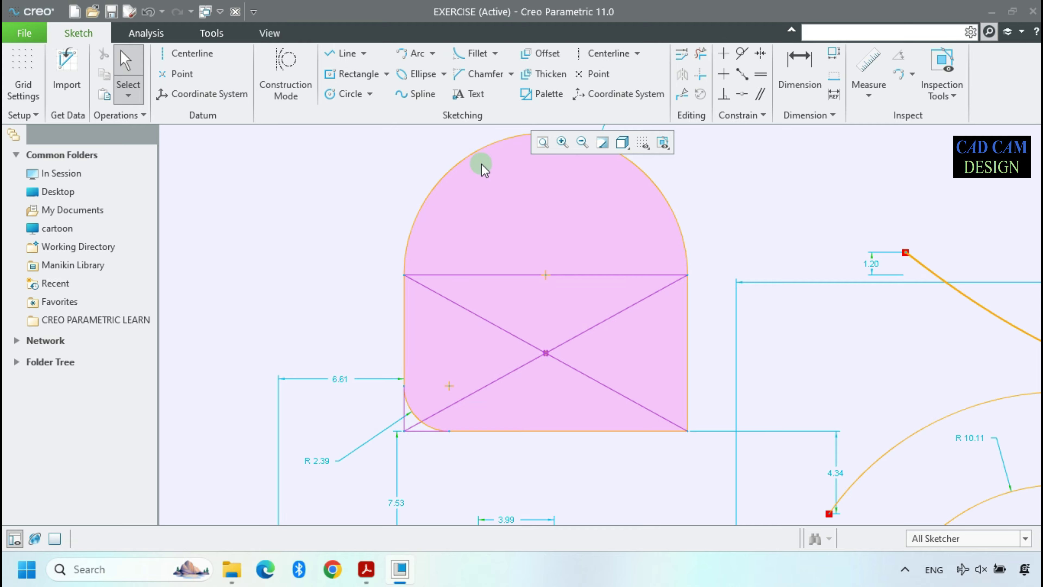
pyautogui.click(495, 53)
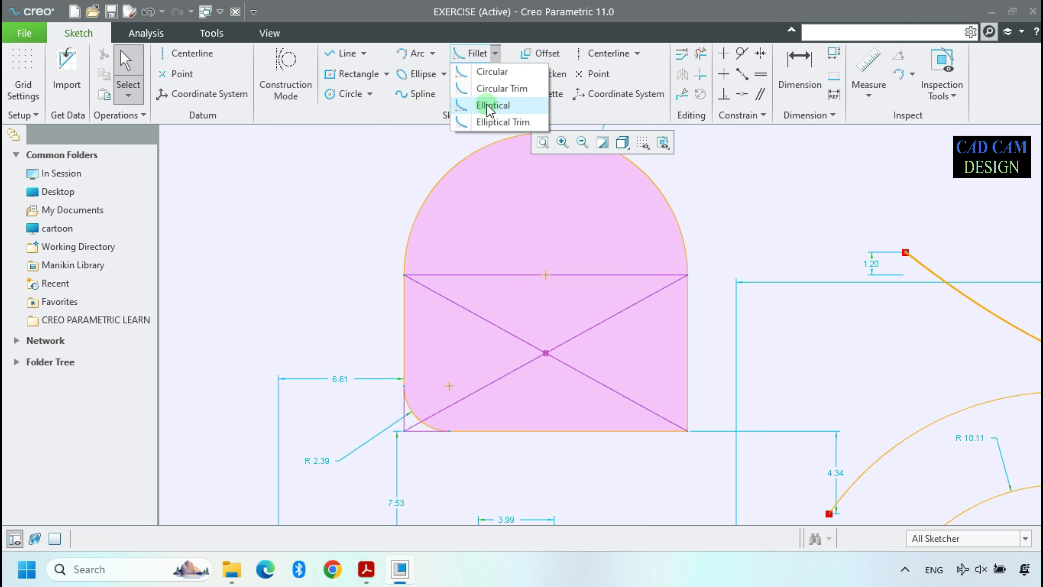
pyautogui.click(492, 71)
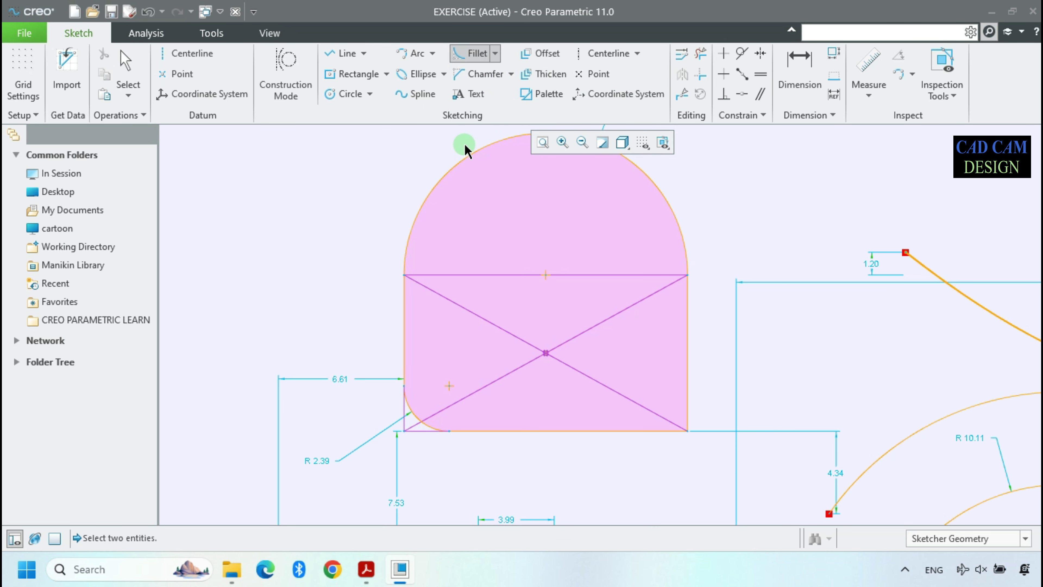
# Chamfer the lower-right corner of the arch-topped rectangle by about 2.95 horizontally and 2.07 vertically, keeping the construction lines
pyautogui.click(491, 76)
pyautogui.click(512, 75)
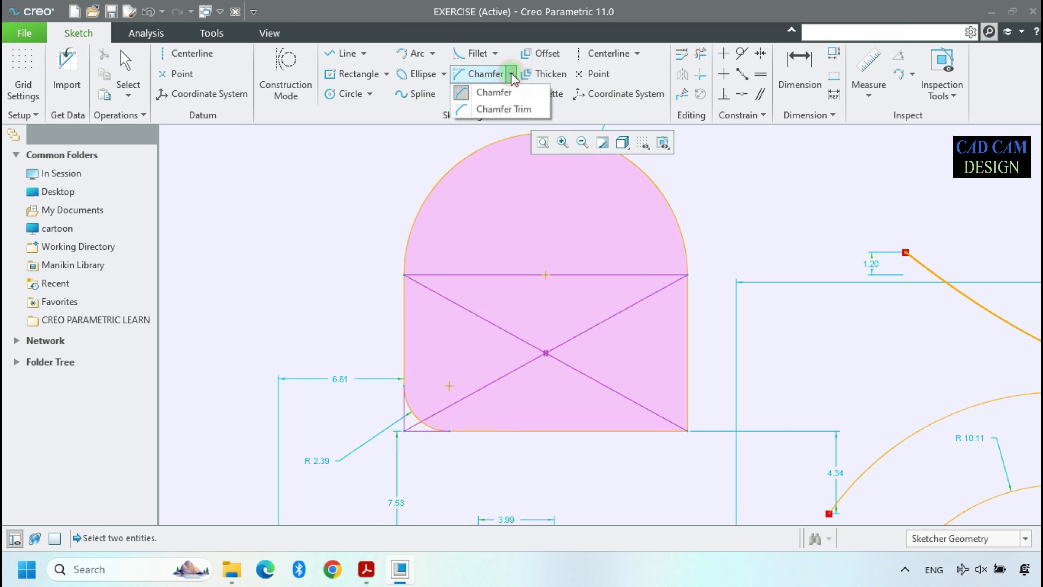
pyautogui.click(511, 74)
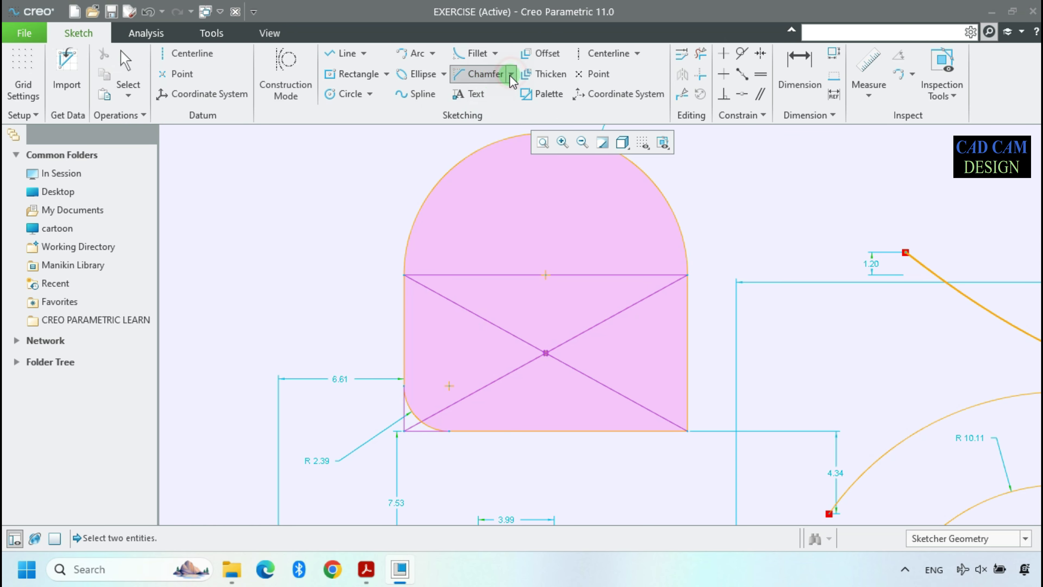
pyautogui.click(511, 74)
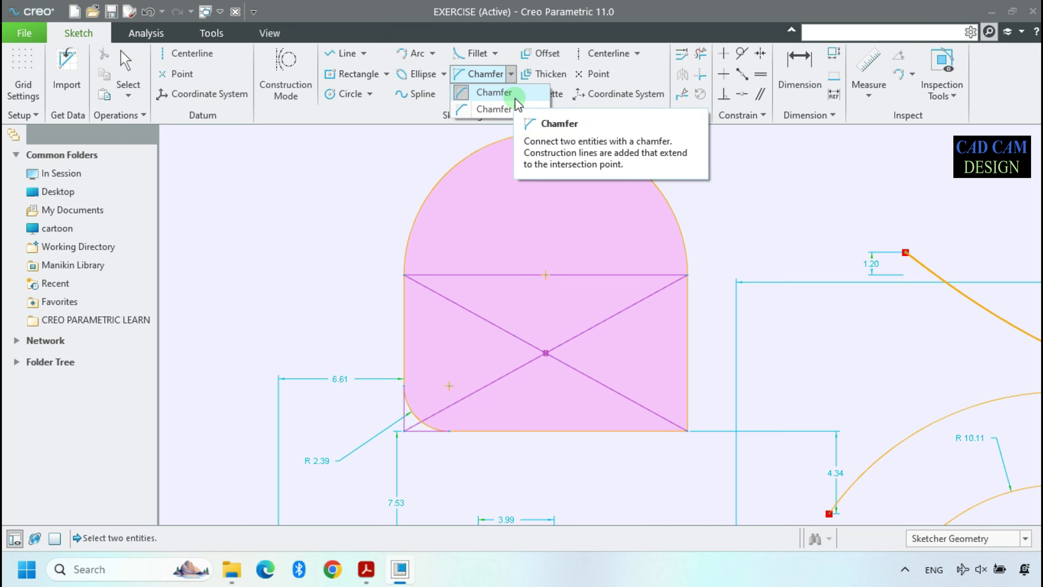
pyautogui.click(715, 356)
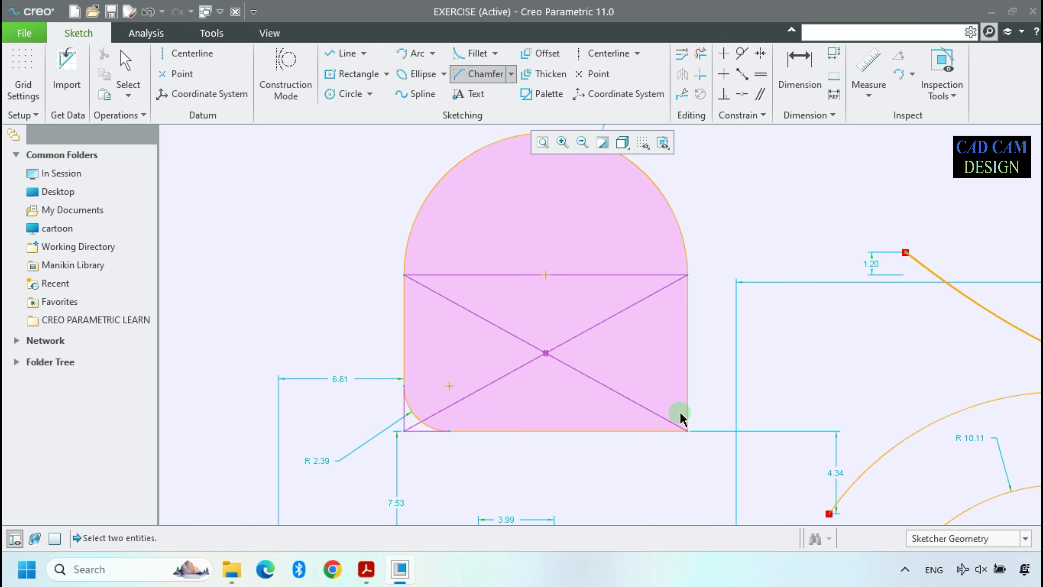
pyautogui.click(686, 395)
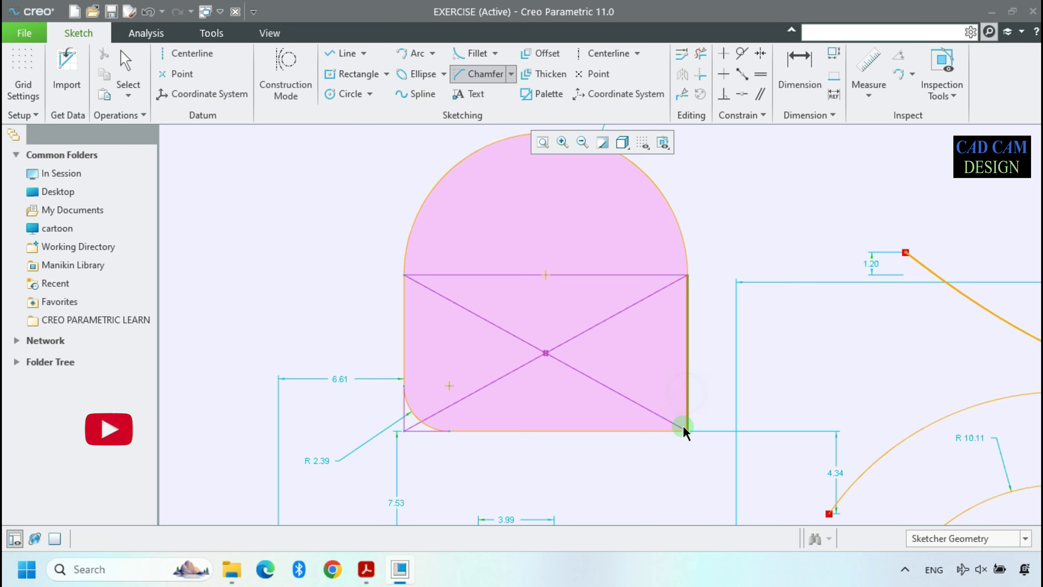
pyautogui.click(642, 431)
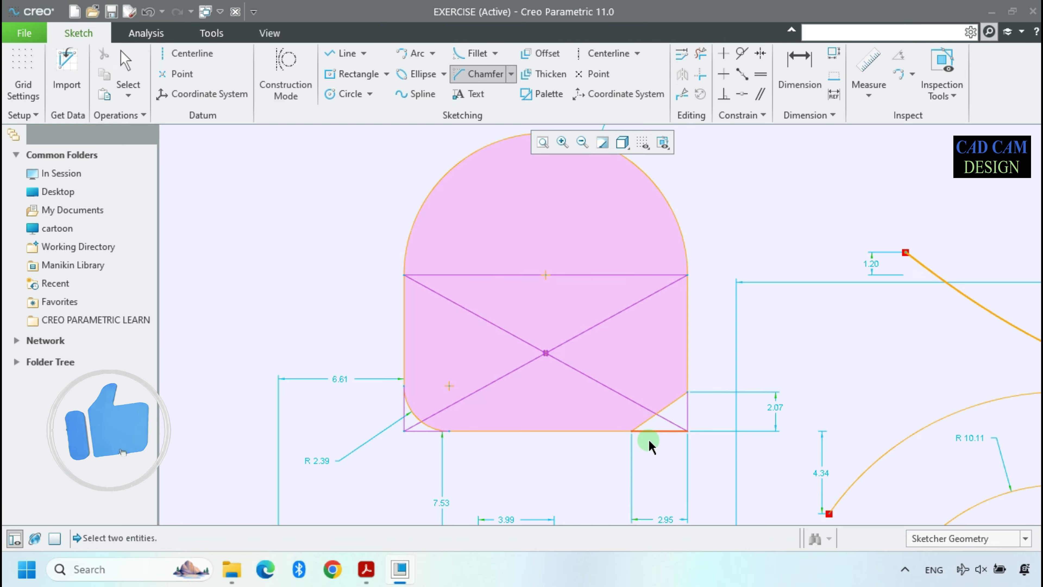
pyautogui.scroll(-3, 676, 418)
pyautogui.scroll(3, 676, 418)
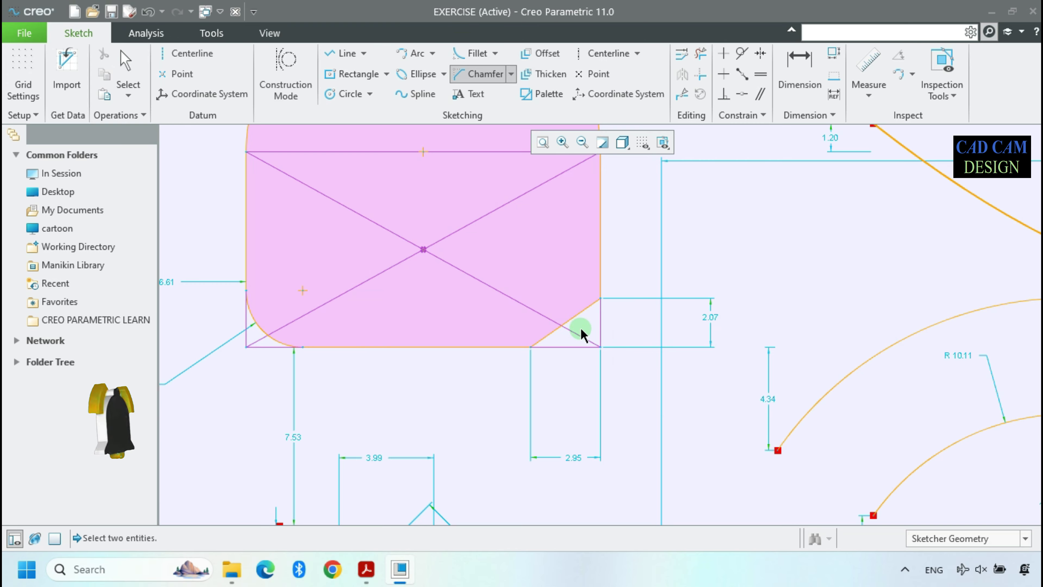
pyautogui.scroll(3, 586, 344)
pyautogui.middleClick(629, 314)
# Select the chamfer line together with its vertical and horizontal construction lines at the rectangle's lower-right corner
pyautogui.click(610, 293)
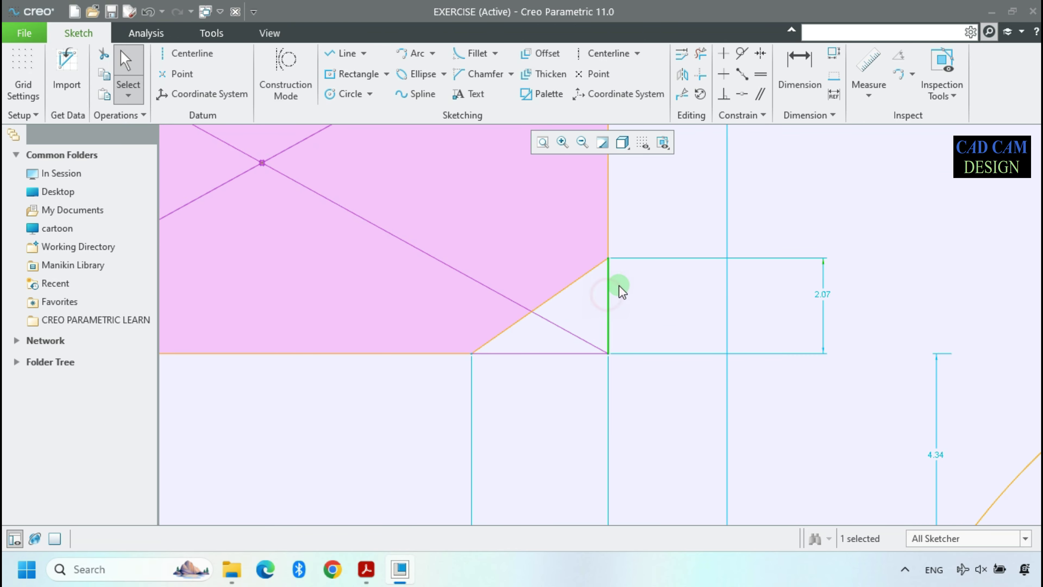
pyautogui.keyDown('ctrl'); pyautogui.click(566, 290); pyautogui.keyUp('ctrl')
pyautogui.keyDown('ctrl'); pyautogui.click(577, 353); pyautogui.keyUp('ctrl')
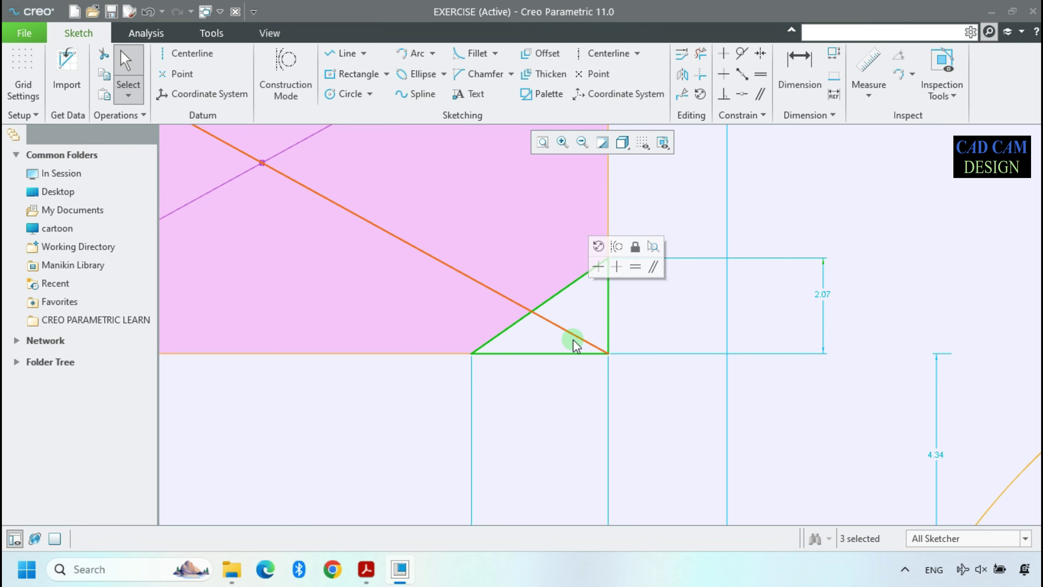
# Cut the triangle's upper corner with a Chamfer Trim about 0.88 wide between its two adjoining sides
pyautogui.scroll(-4, 573, 339)
pyautogui.scroll(3, 574, 332)
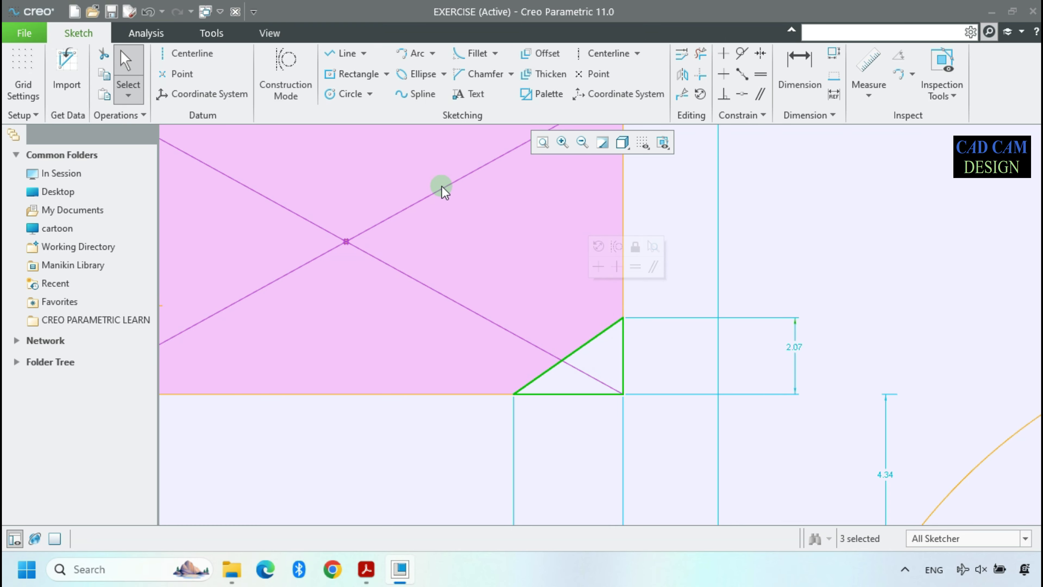
pyautogui.click(512, 74)
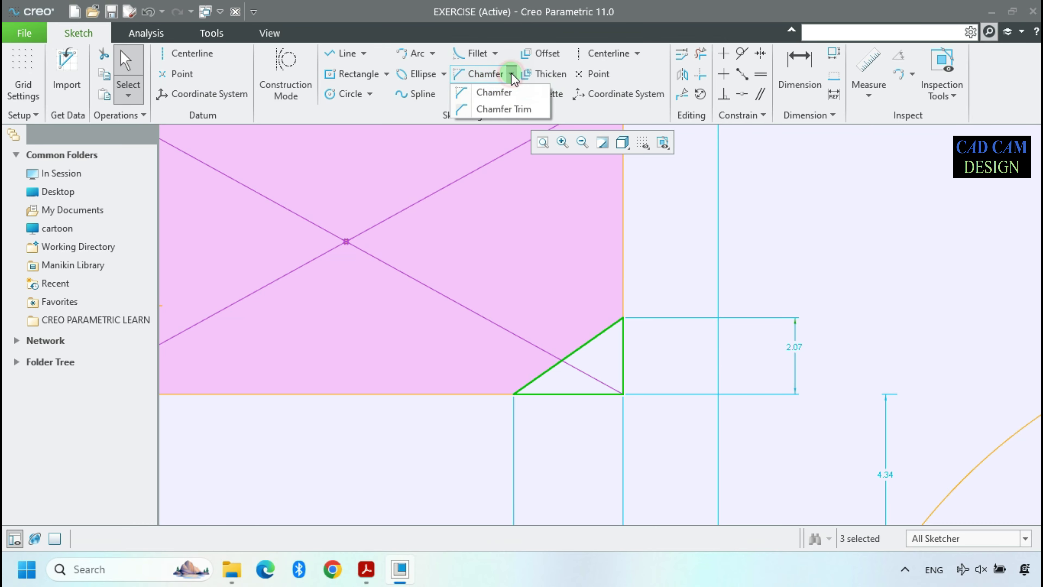
pyautogui.click(504, 109)
pyautogui.scroll(-3, 576, 338)
pyautogui.scroll(-5, 538, 250)
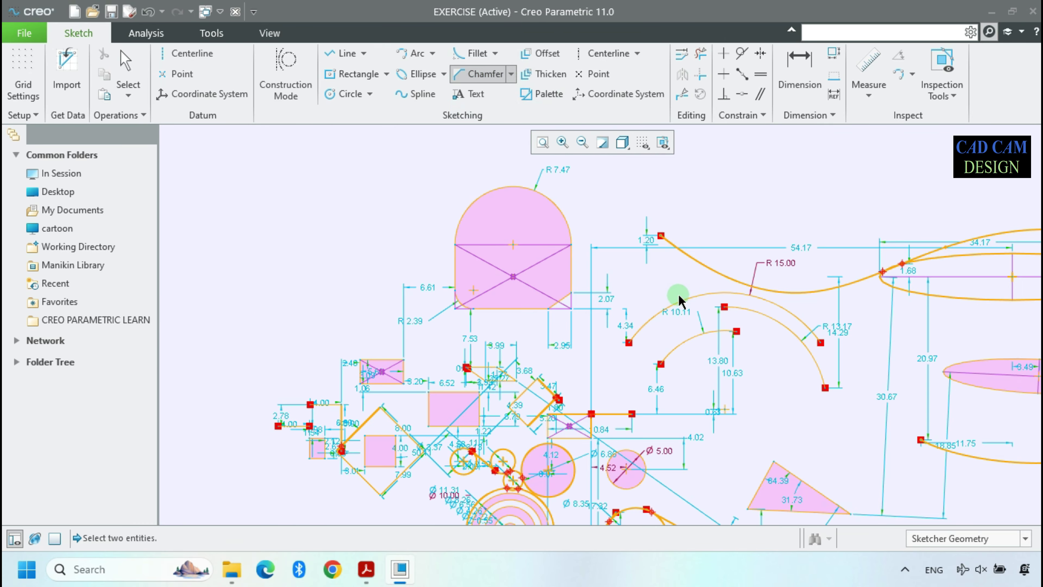
pyautogui.scroll(4, 676, 377)
pyautogui.scroll(4, 656, 328)
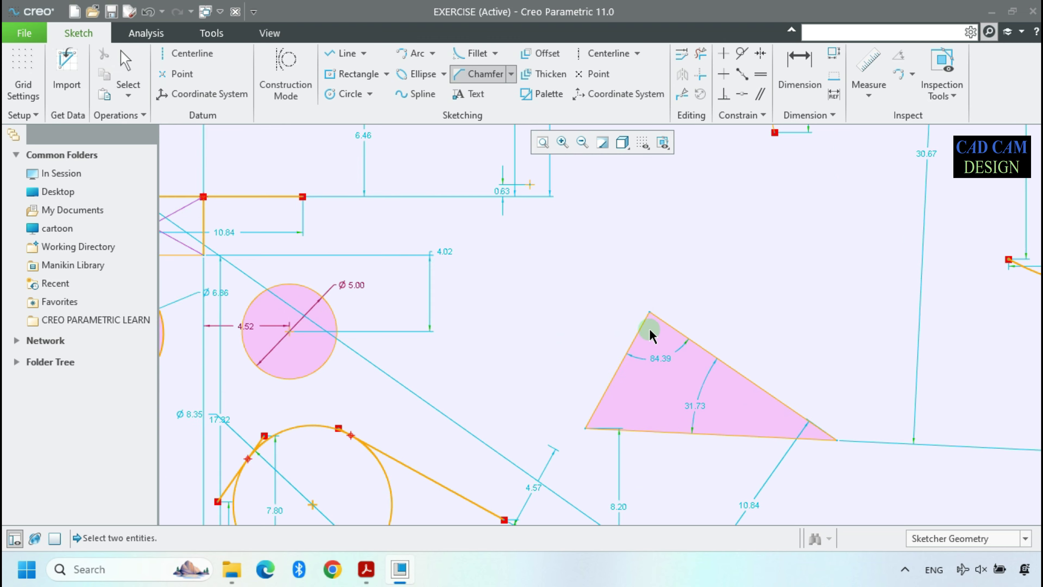
pyautogui.click(639, 311)
pyautogui.click(684, 329)
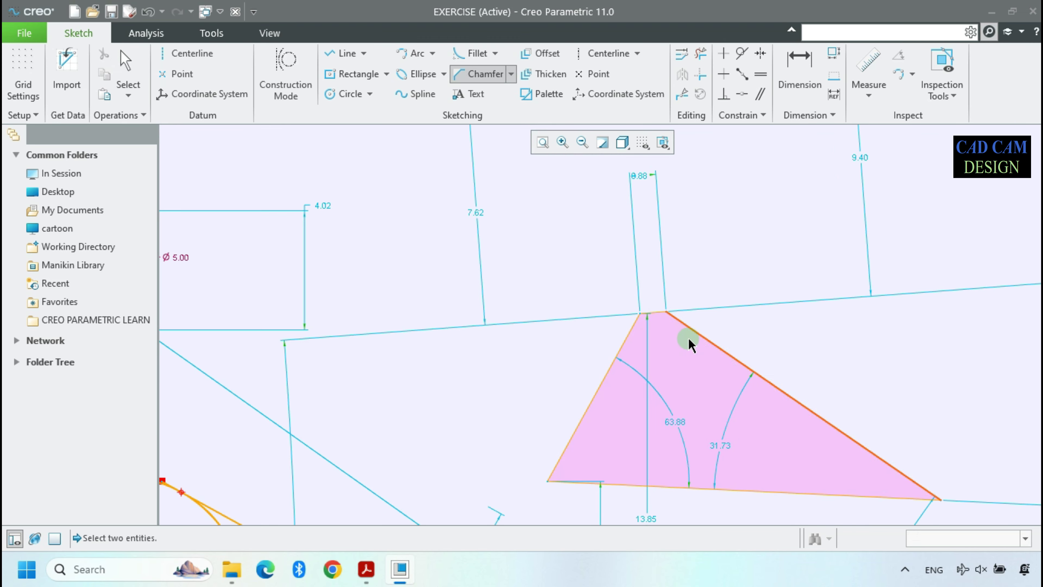
pyautogui.scroll(3, 666, 322)
pyautogui.scroll(-3, 592, 363)
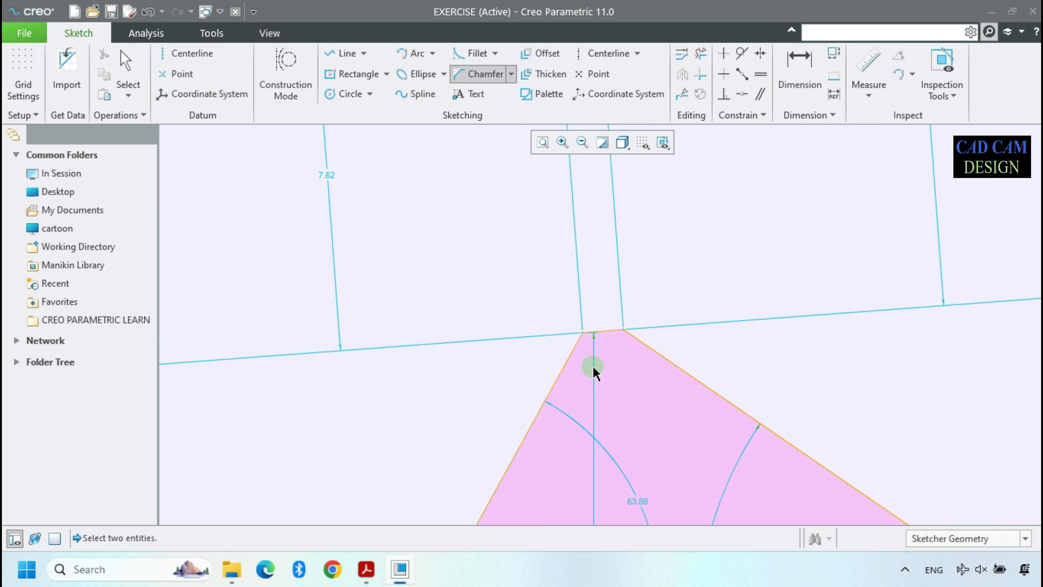
pyautogui.middleClick(626, 387)
pyautogui.scroll(-4, 633, 428)
pyautogui.scroll(-4, 614, 408)
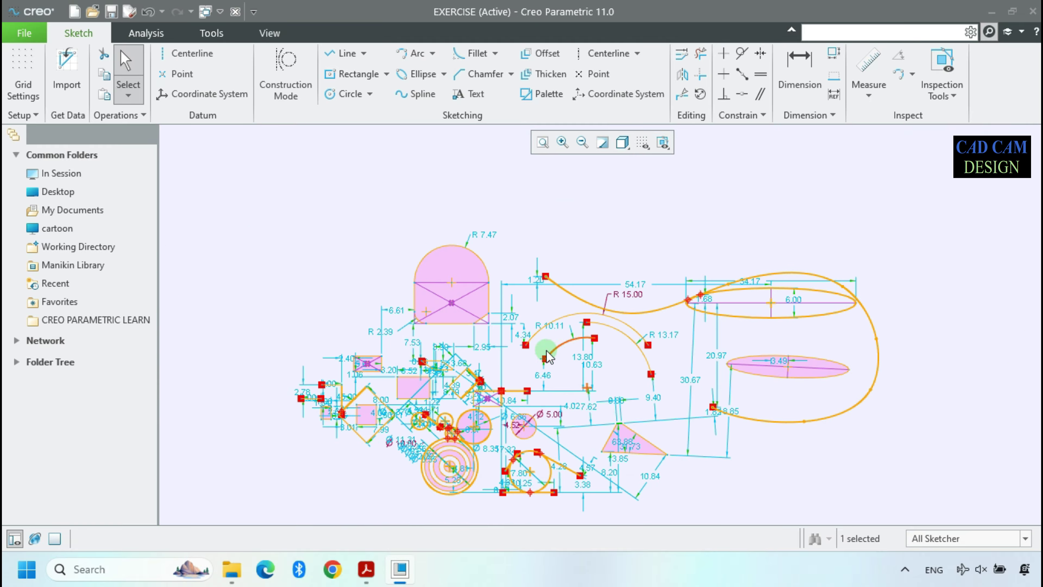
pyautogui.scroll(2, 589, 226)
pyautogui.scroll(-1, 577, 413)
pyautogui.scroll(2, 576, 413)
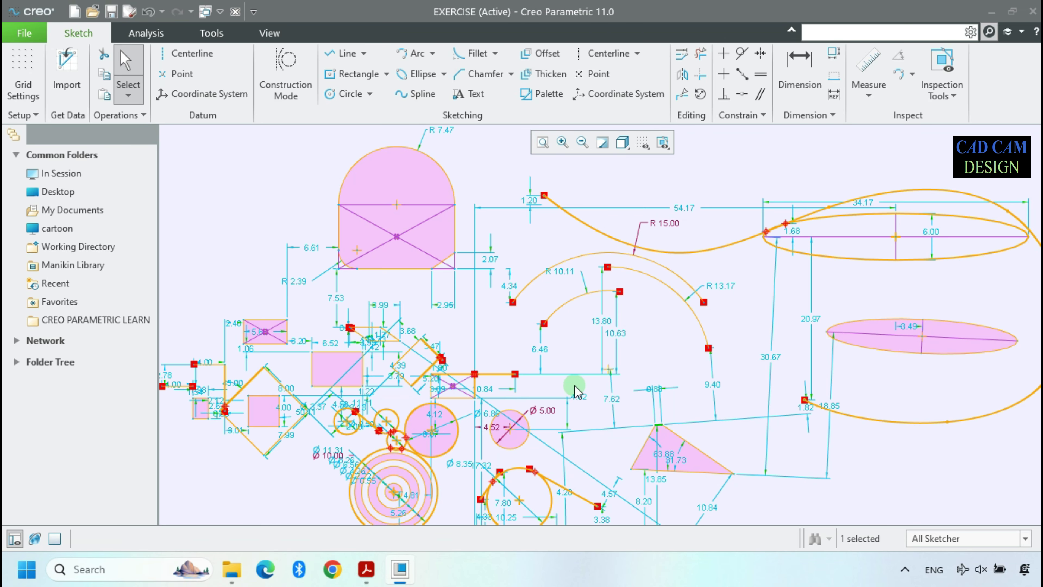
pyautogui.scroll(3, 569, 379)
pyautogui.scroll(-3, 585, 253)
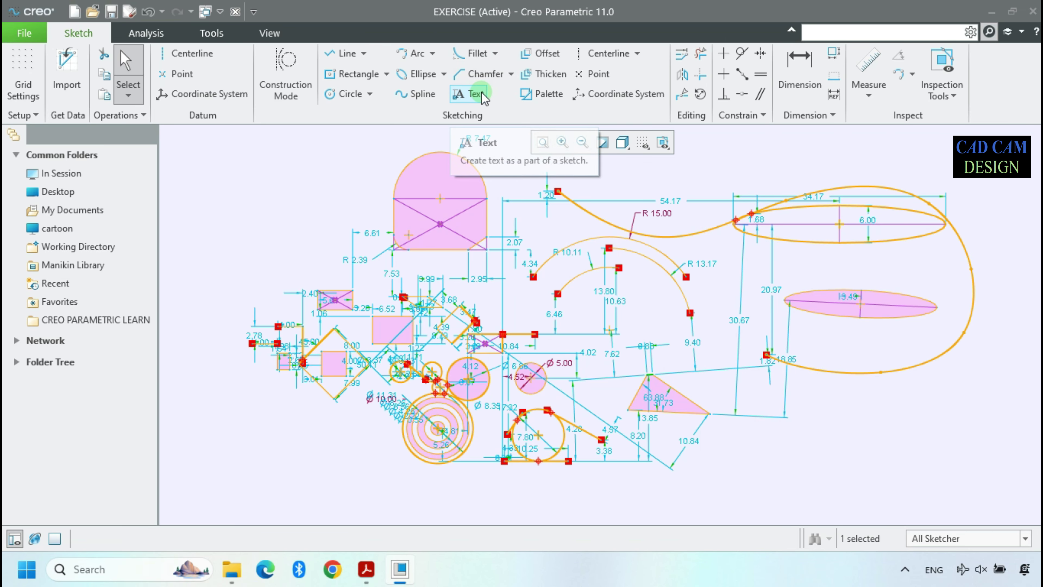
pyautogui.scroll(-3, 460, 357)
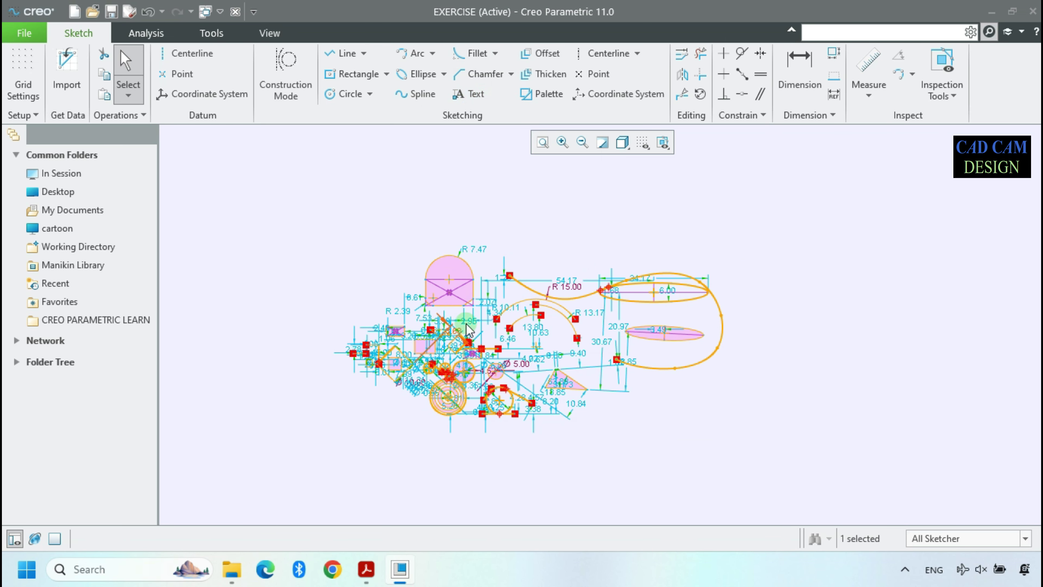
pyautogui.click(326, 212)
pyautogui.scroll(6, 435, 233)
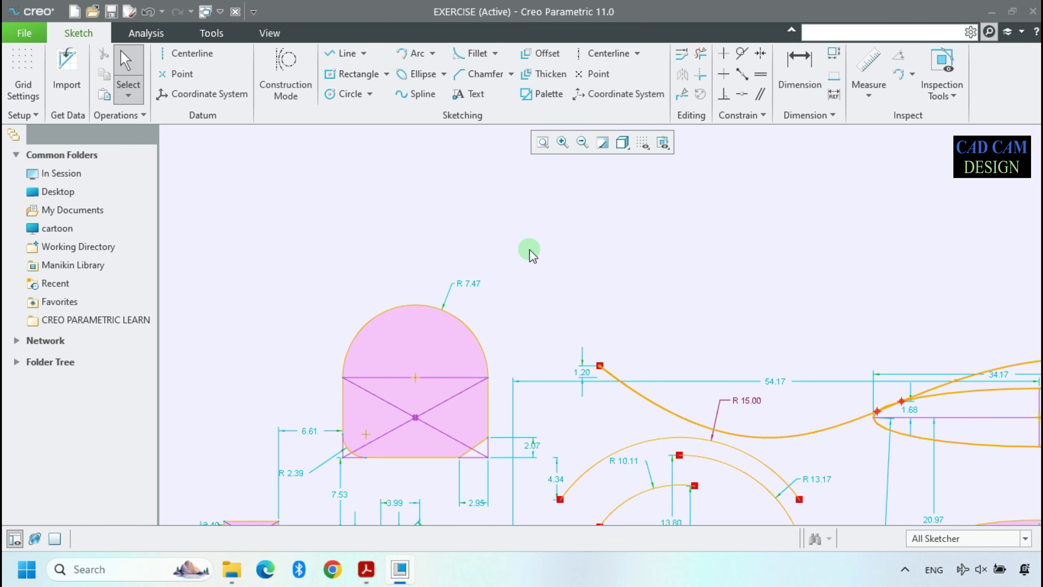
pyautogui.scroll(-3, 482, 242)
pyautogui.scroll(5, 400, 261)
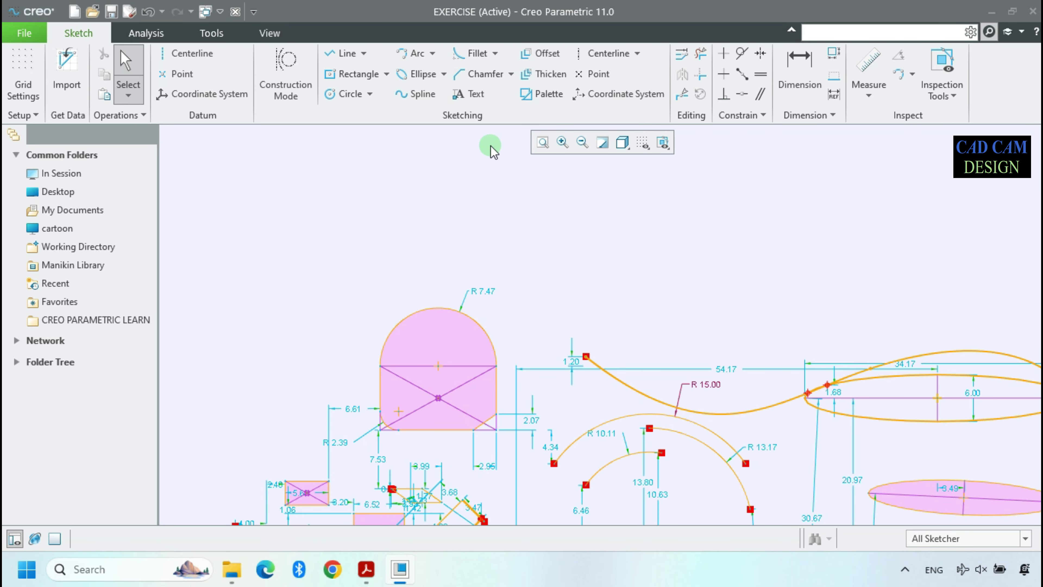
# Start a sketch text above the arch-topped shape with a downward height line about 13.27 long
pyautogui.click(468, 94)
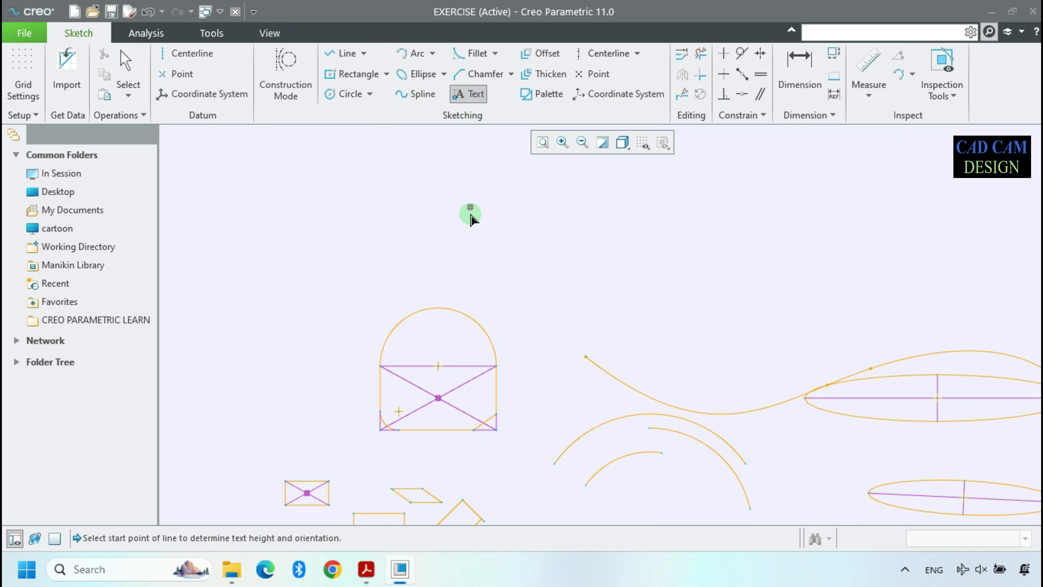
pyautogui.click(495, 181)
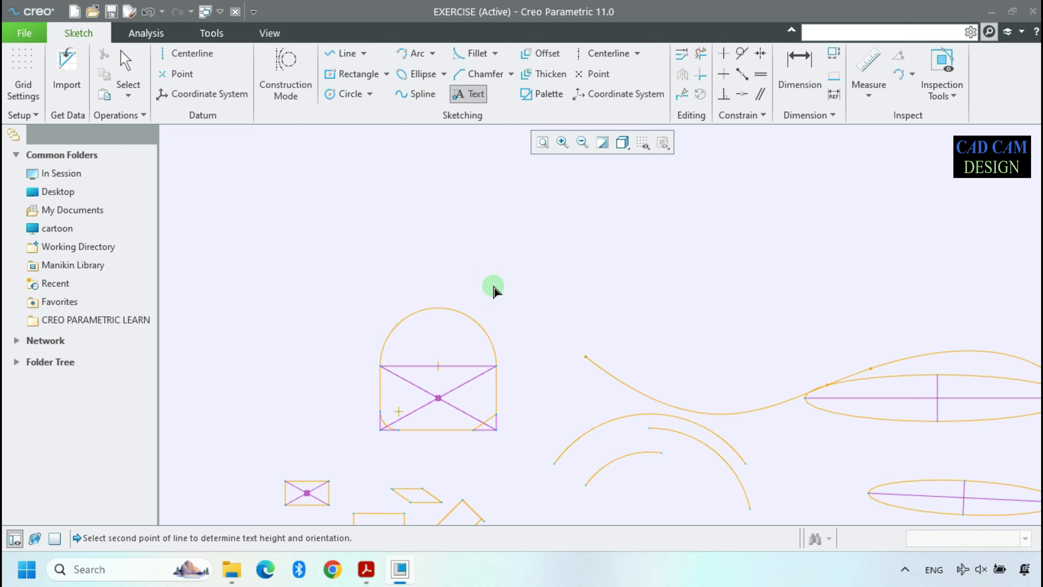
pyautogui.click(473, 286)
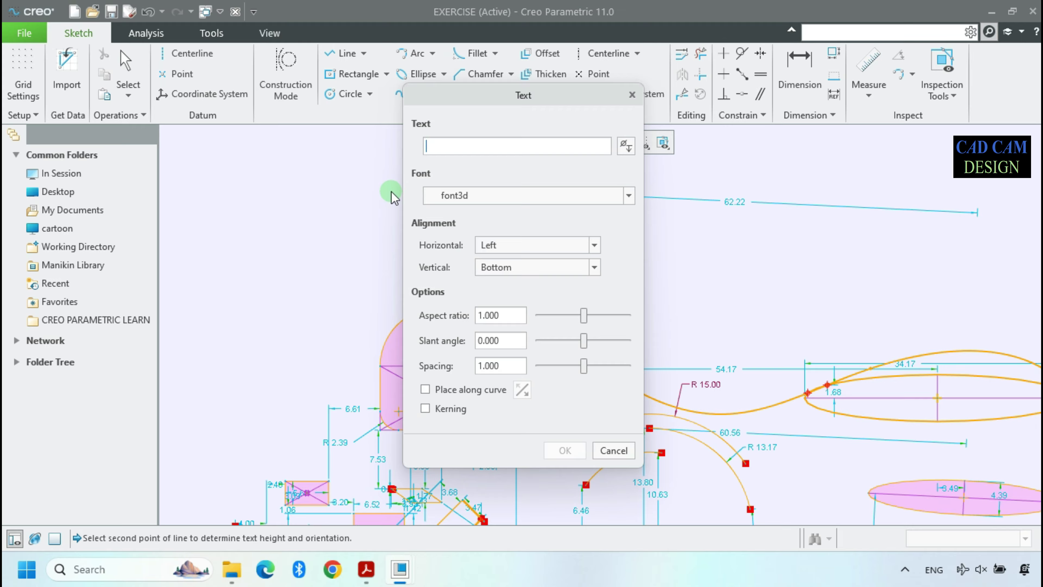
# Enter CAD as the text, keeping the font3d font, and finish the text command
pyautogui.click(432, 149)
pyautogui.write('CAD')
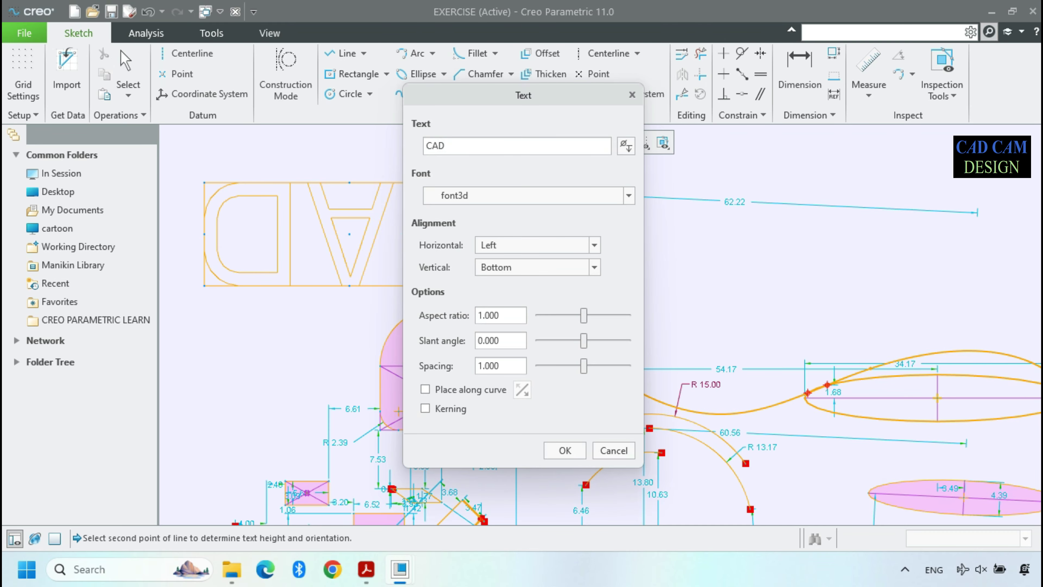
pyautogui.scroll(3, 953, 301)
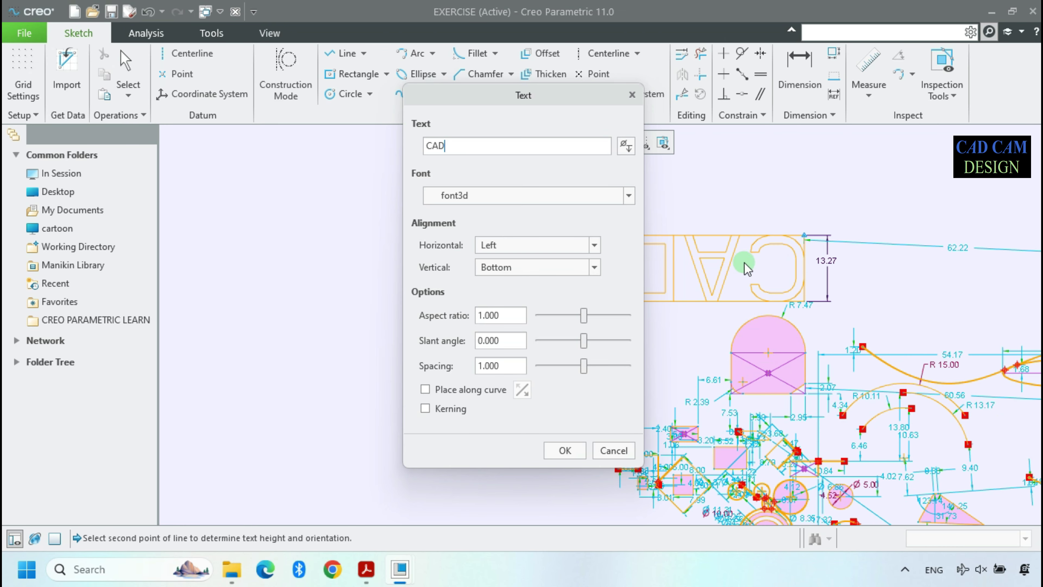
pyautogui.scroll(5, 255, 224)
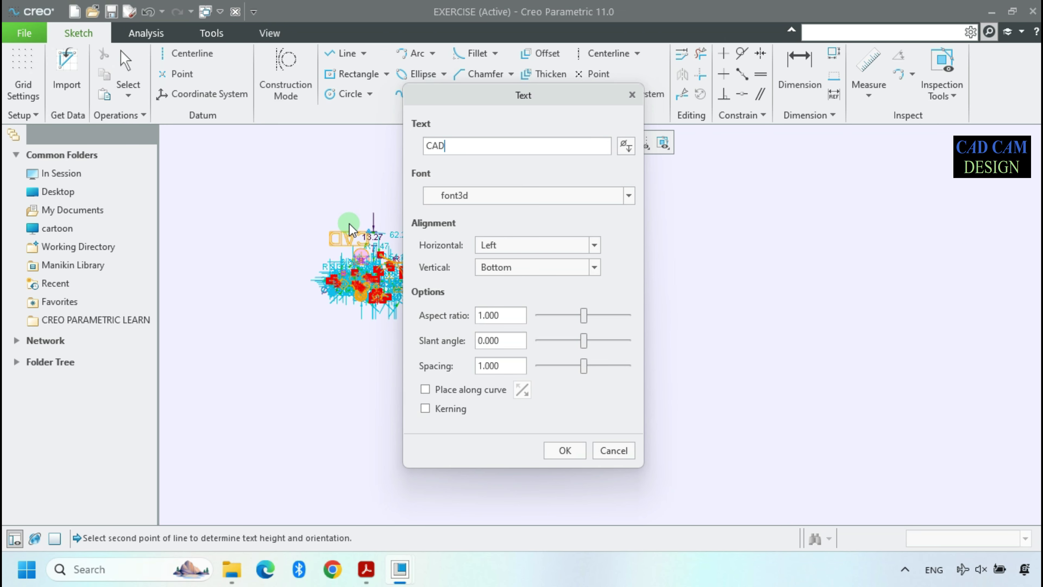
pyautogui.scroll(-3, 340, 238)
pyautogui.scroll(-3, 343, 245)
pyautogui.click(632, 95)
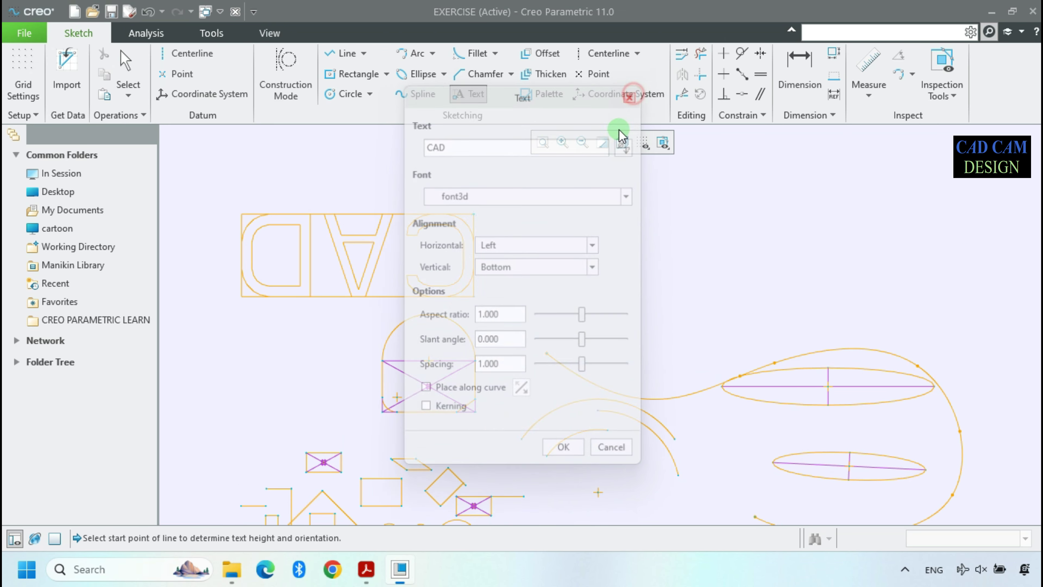
pyautogui.scroll(2, 585, 323)
pyautogui.scroll(-3, 585, 288)
pyautogui.scroll(3, 435, 350)
pyautogui.middleClick(432, 350)
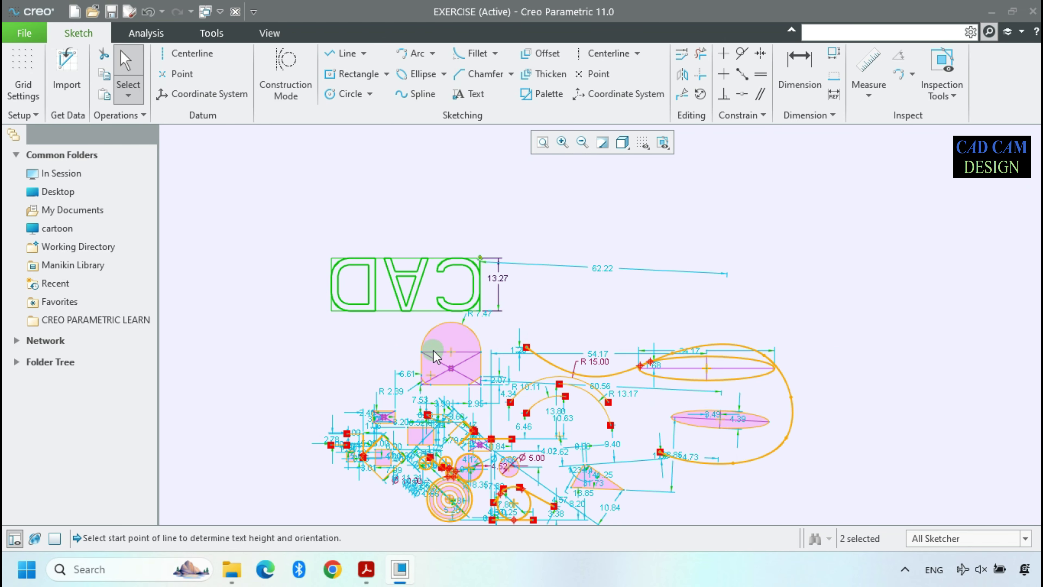
# Start a second sketch text above the spline with a vertical upward height line about 26.11 long
pyautogui.scroll(-1, 659, 306)
pyautogui.click(468, 93)
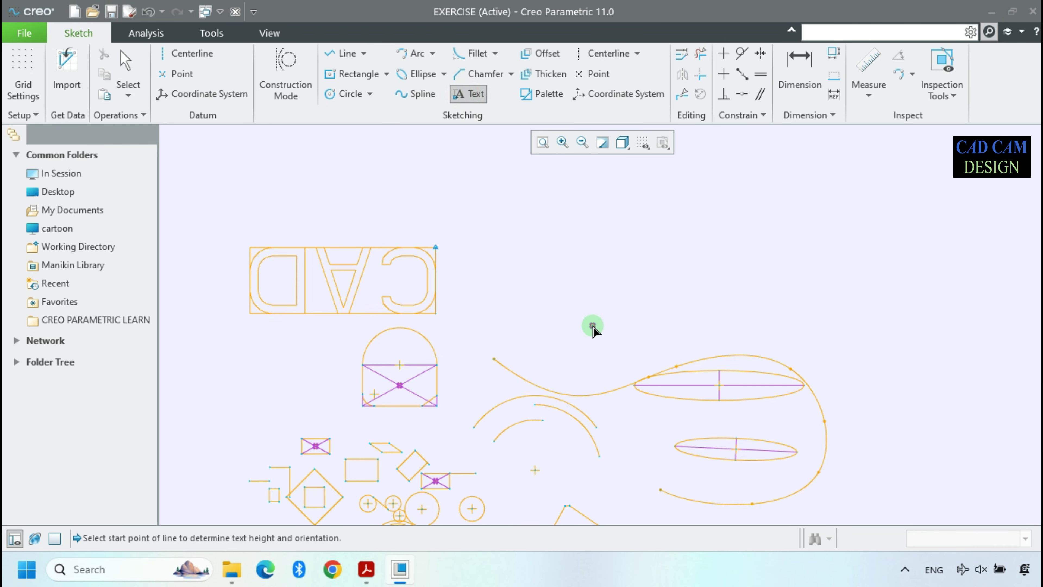
pyautogui.click(593, 325)
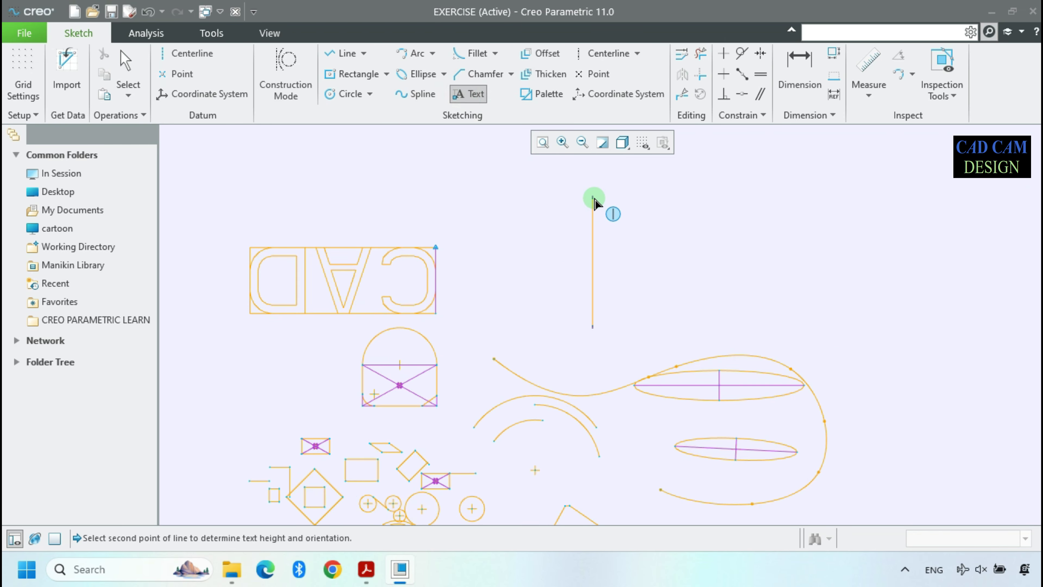
pyautogui.click(593, 197)
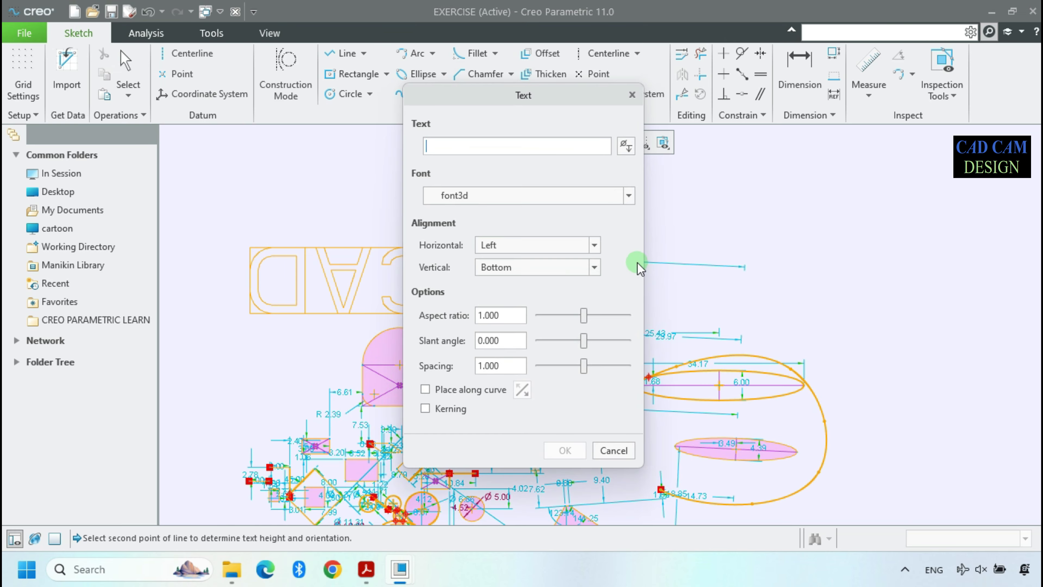
# Enter CAD as the second text and set its font to Arial Rounded MT Pro
pyautogui.moveTo(508, 101); pyautogui.dragTo(333, 115)
pyautogui.click(591, 286)
pyautogui.click(300, 163)
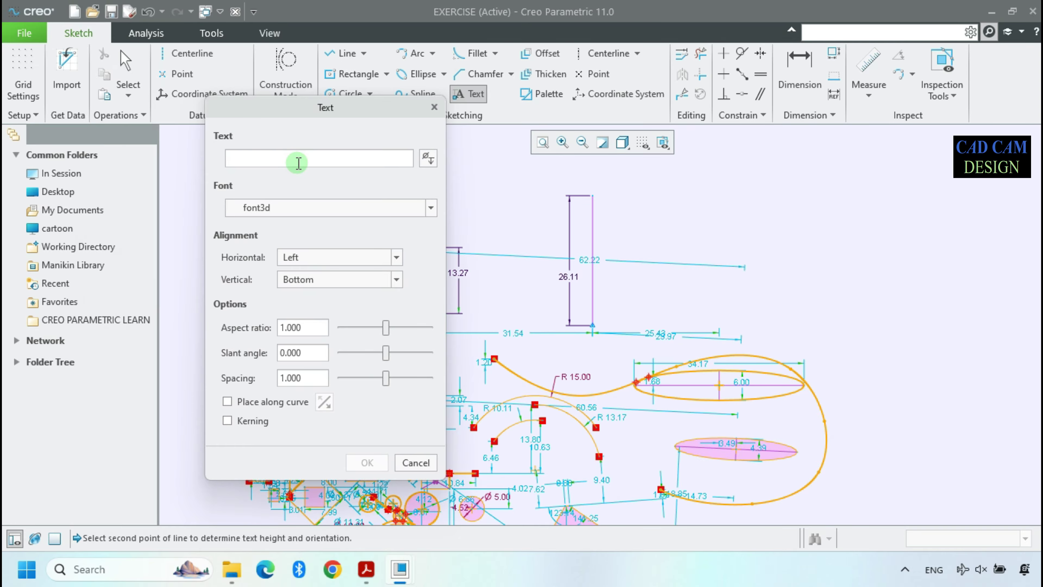
pyautogui.write('CAD')
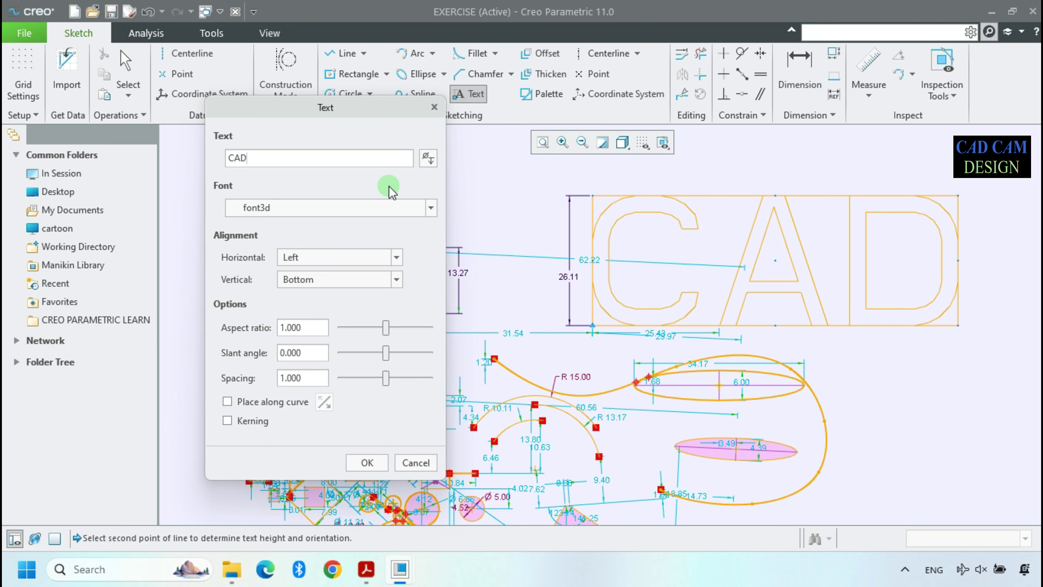
pyautogui.click(322, 205)
pyautogui.click(295, 401)
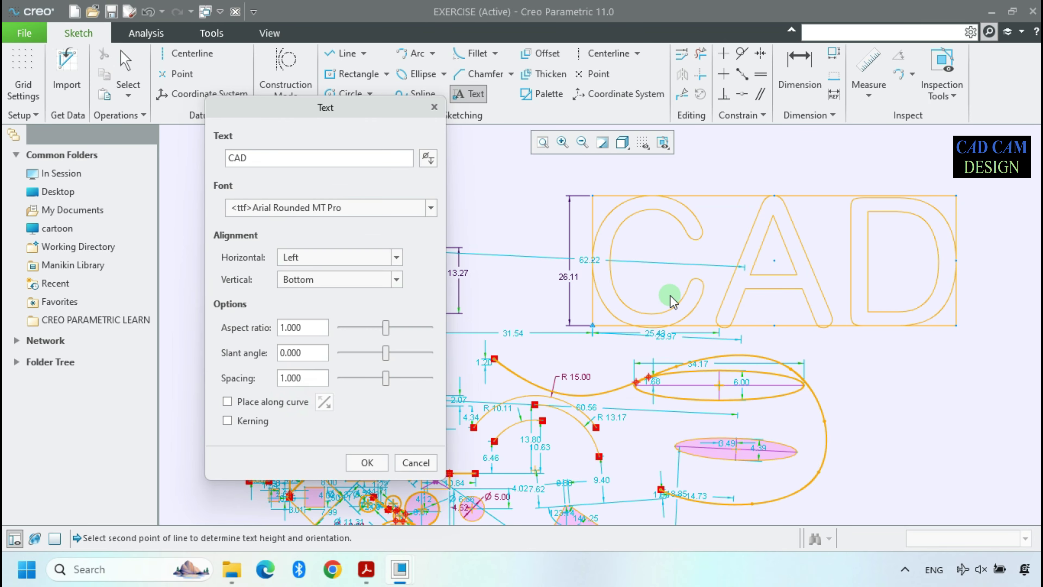
pyautogui.scroll(-3, 694, 288)
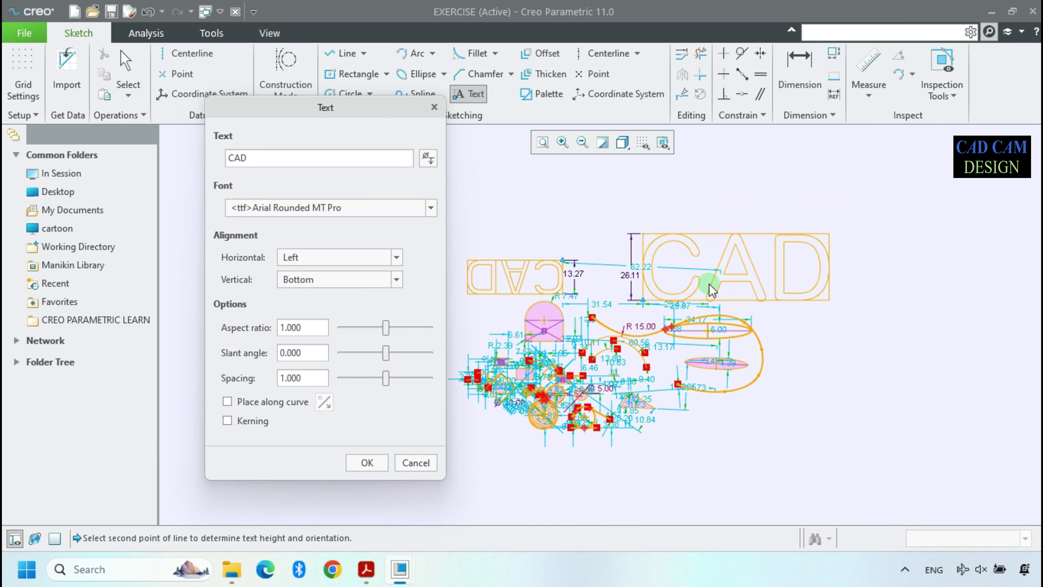
pyautogui.scroll(3, 713, 289)
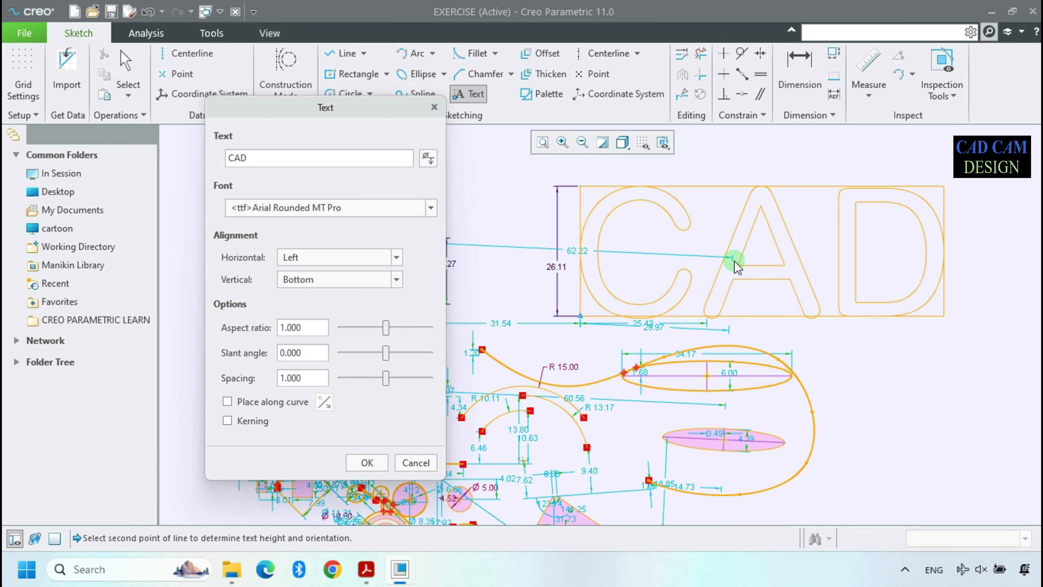
# Try Center as the second text's horizontal alignment, and return it to Left
pyautogui.click(332, 265)
pyautogui.click(333, 286)
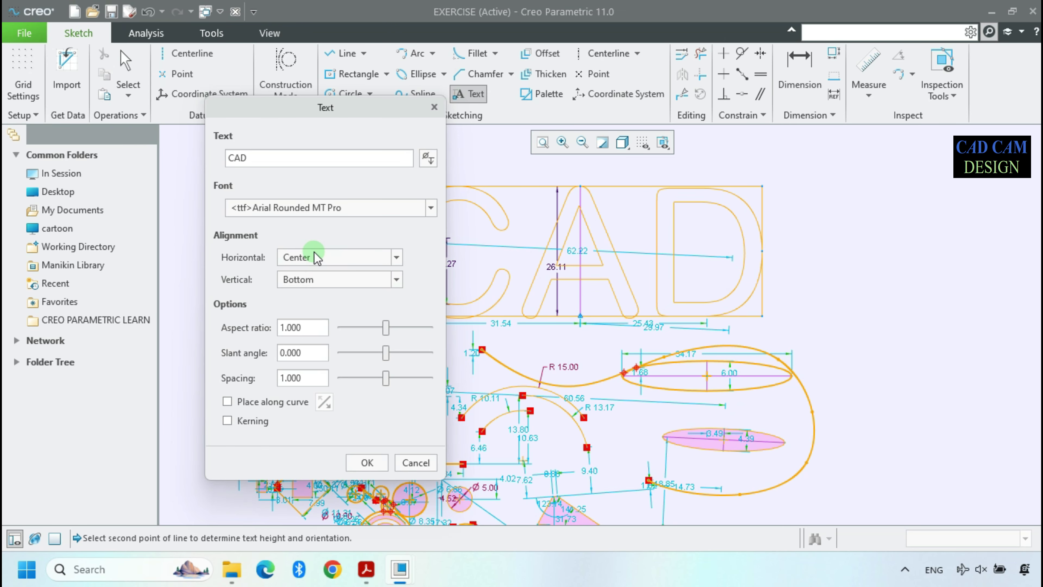
pyautogui.click(317, 258)
pyautogui.click(310, 272)
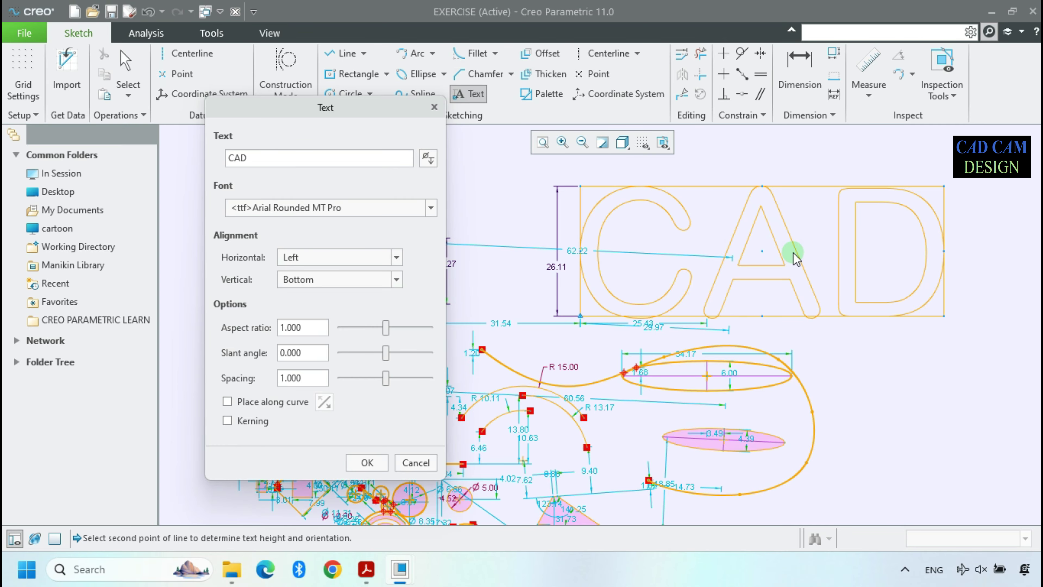
# Draw a three-point arc of about 61.07 radius, bulging upward, in the empty area below the ellipses
pyautogui.scroll(-3, 651, 303)
pyautogui.scroll(1, 807, 372)
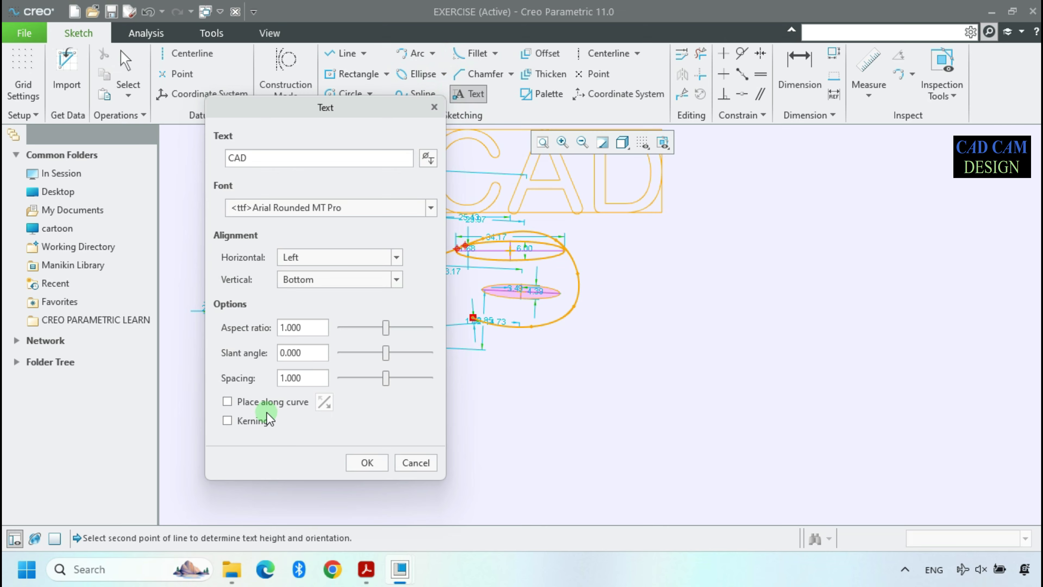
pyautogui.click(413, 53)
pyautogui.click(546, 426)
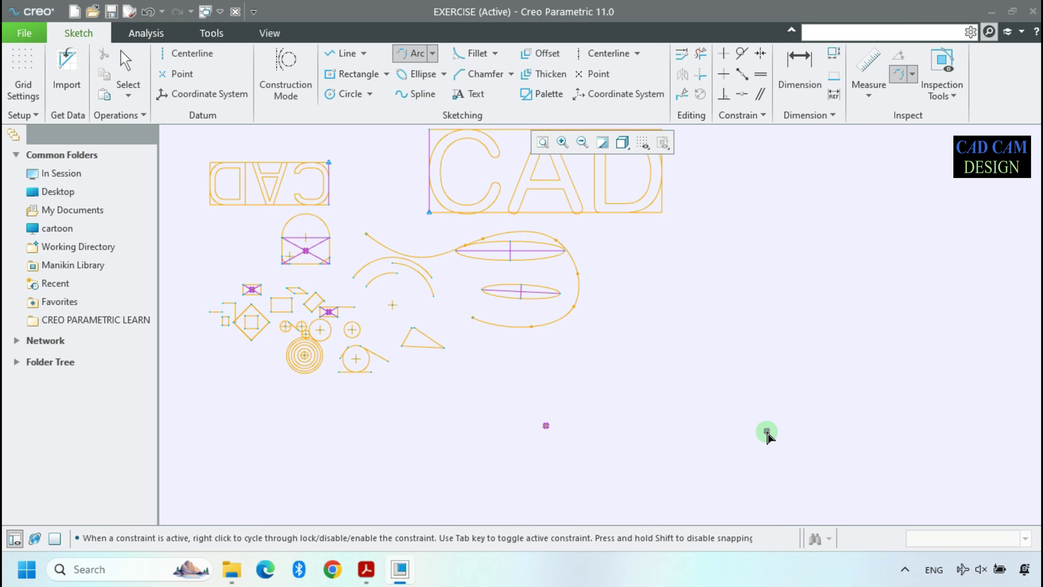
pyautogui.click(767, 432)
pyautogui.click(648, 394)
pyautogui.click(648, 393)
pyautogui.middleClick(718, 383)
# Pull the new arc's left endpoint outward and down to a vertical offset of about 29.53, and deselect the arc
pyautogui.scroll(-3, 703, 408)
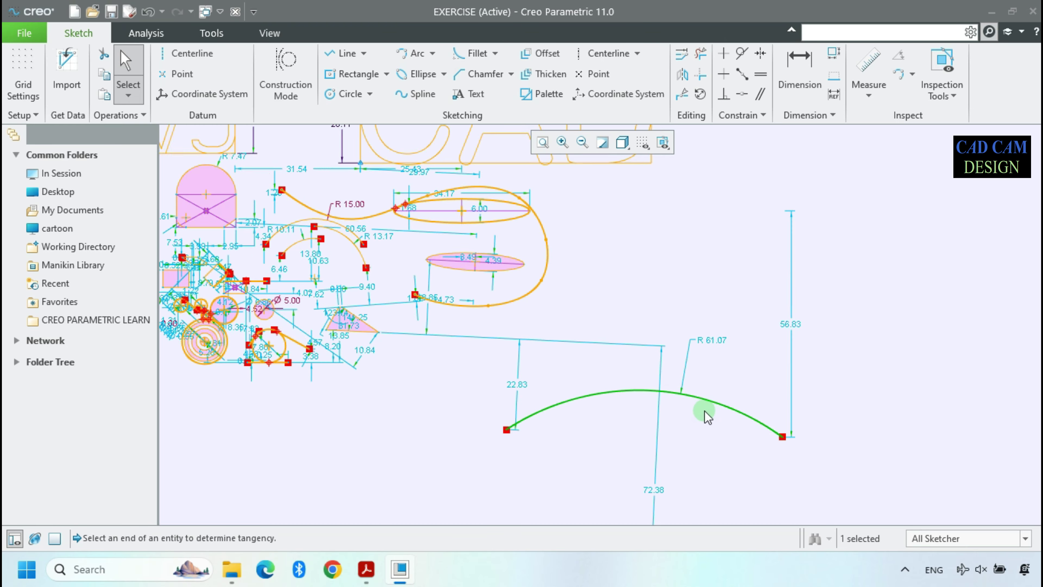
pyautogui.scroll(2, 377, 477)
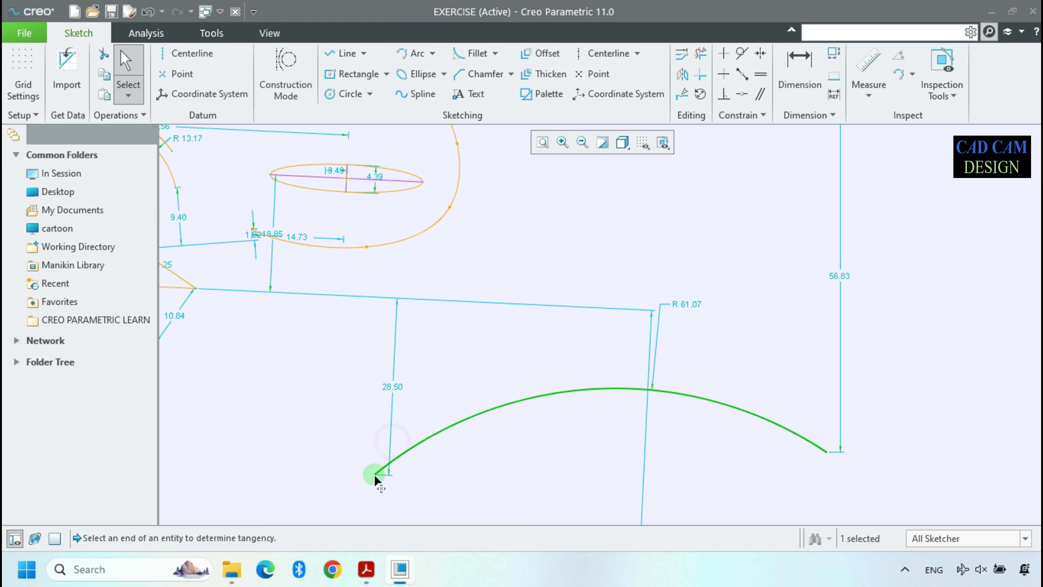
pyautogui.scroll(2, 574, 457)
pyautogui.click(574, 457)
pyautogui.scroll(2, 624, 396)
pyautogui.scroll(-3, 623, 396)
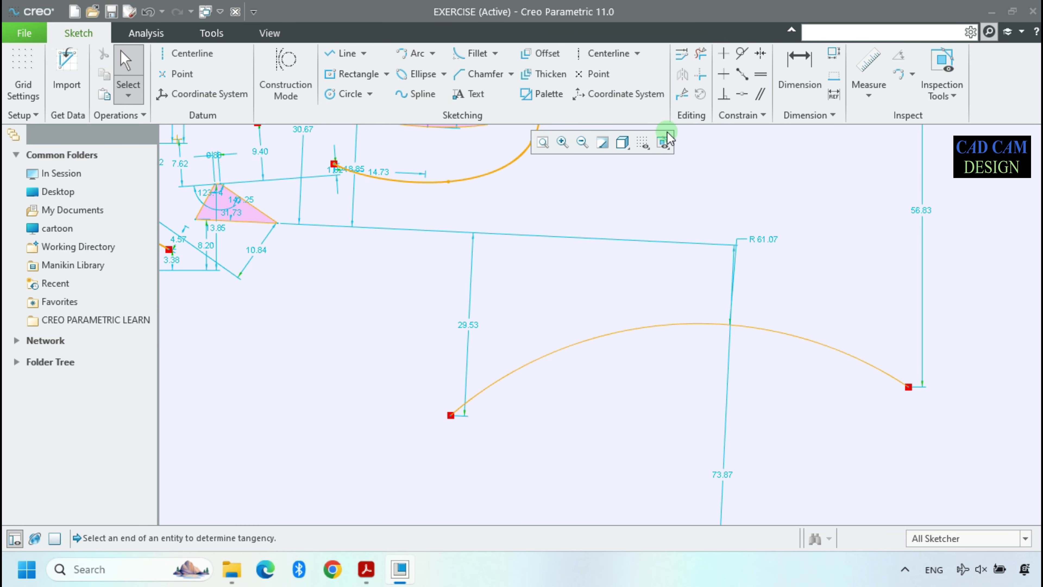
# Turn off the display of section dimensions in the sketch
pyautogui.click(660, 143)
pyautogui.click(643, 143)
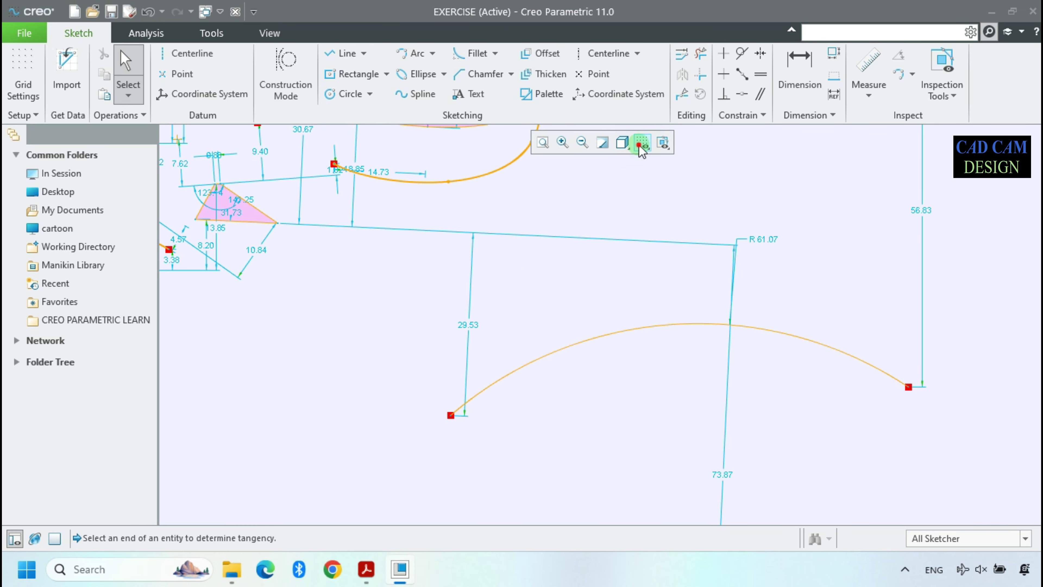
pyautogui.click(643, 142)
pyautogui.click(643, 178)
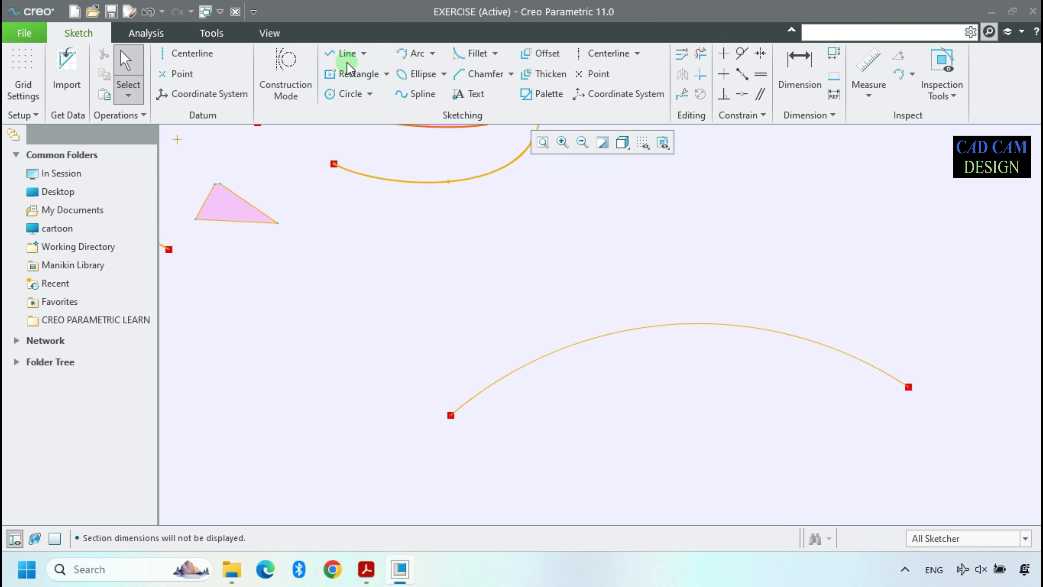
# Start a text at the large arc's left endpoint with a short slanted height line, and enter CAD CAm DESIGN TUTORIALS
pyautogui.click(468, 94)
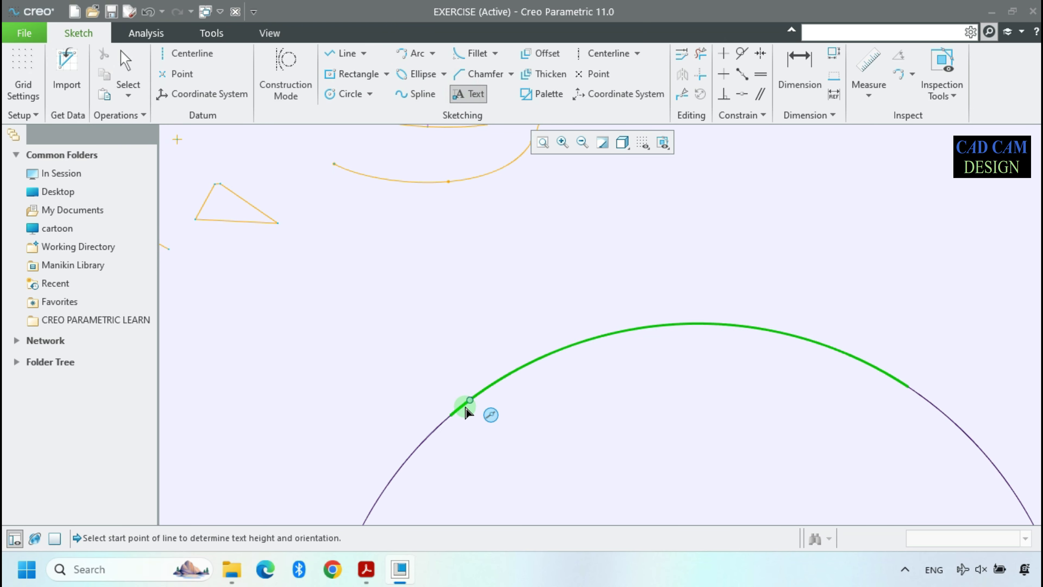
pyautogui.click(451, 415)
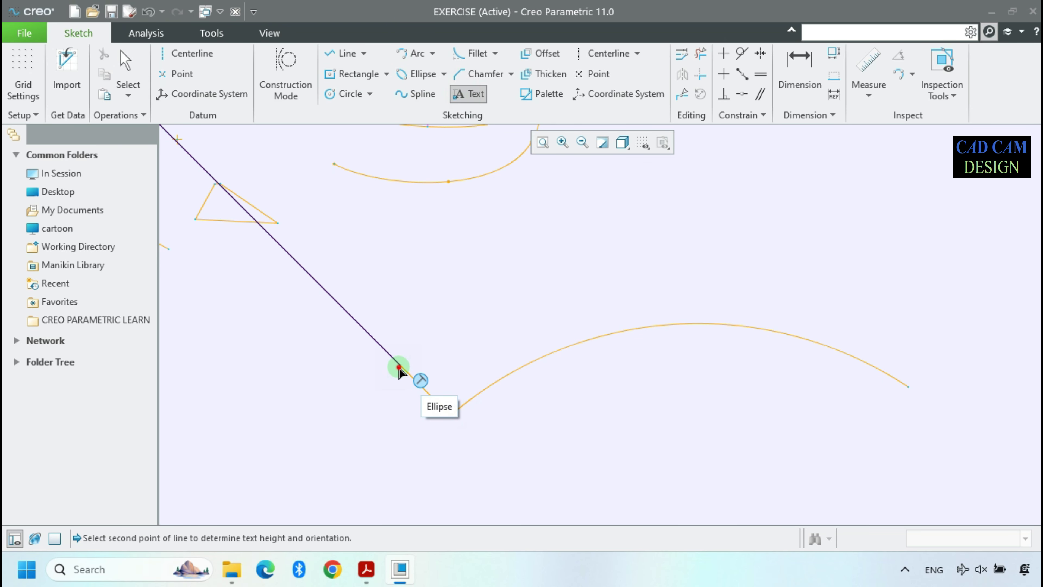
pyautogui.click(477, 360)
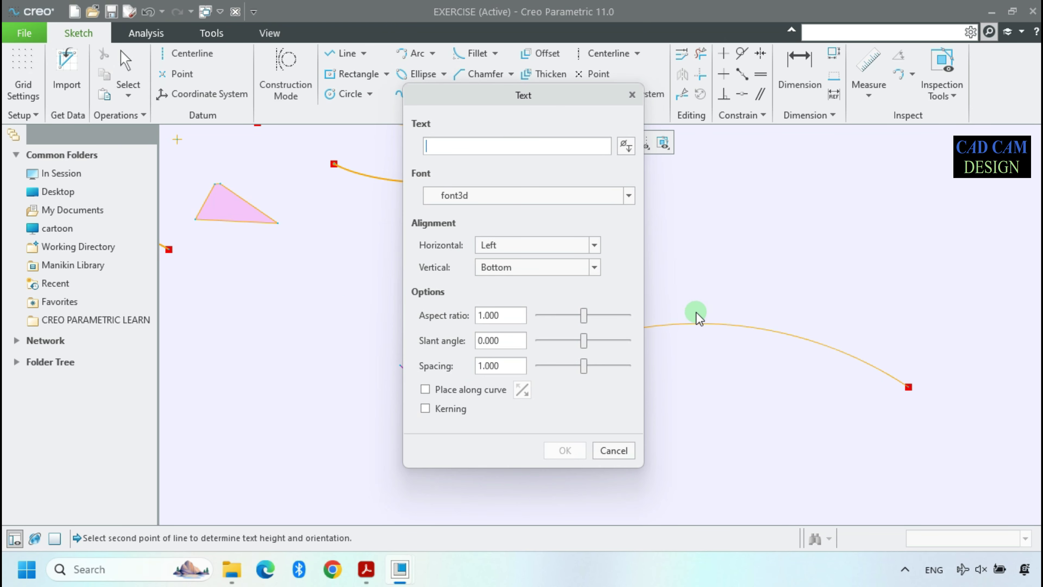
pyautogui.moveTo(513, 101); pyautogui.dragTo(297, 99)
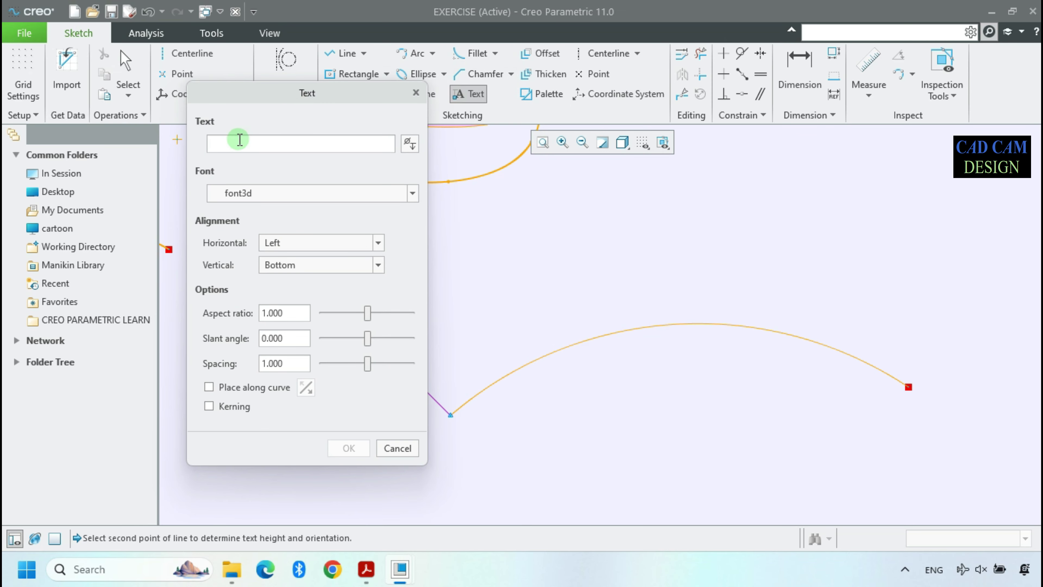
pyautogui.write('CAD')
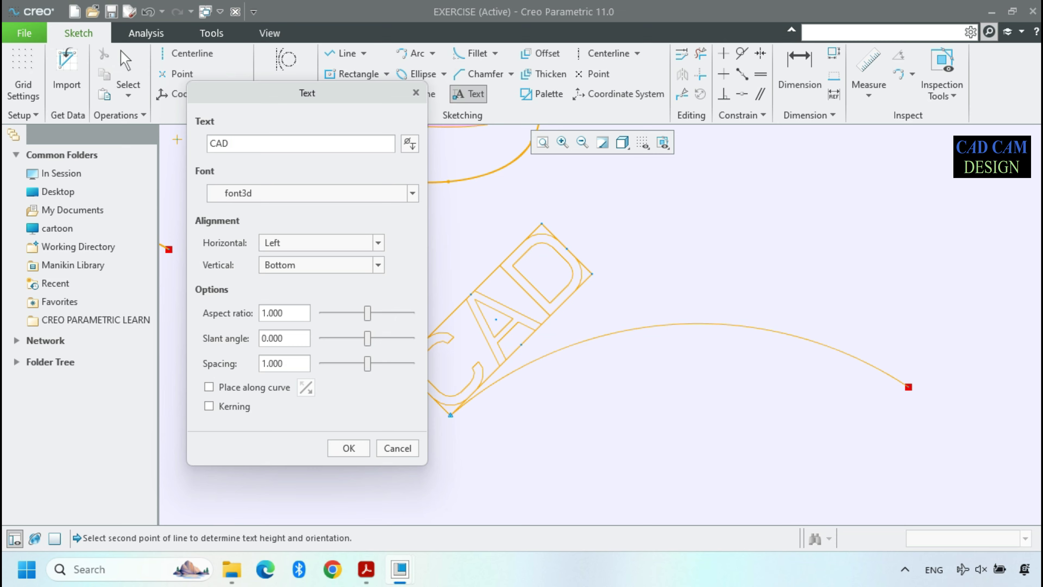
pyautogui.write(' CAm DESIGN TUTORIALS')
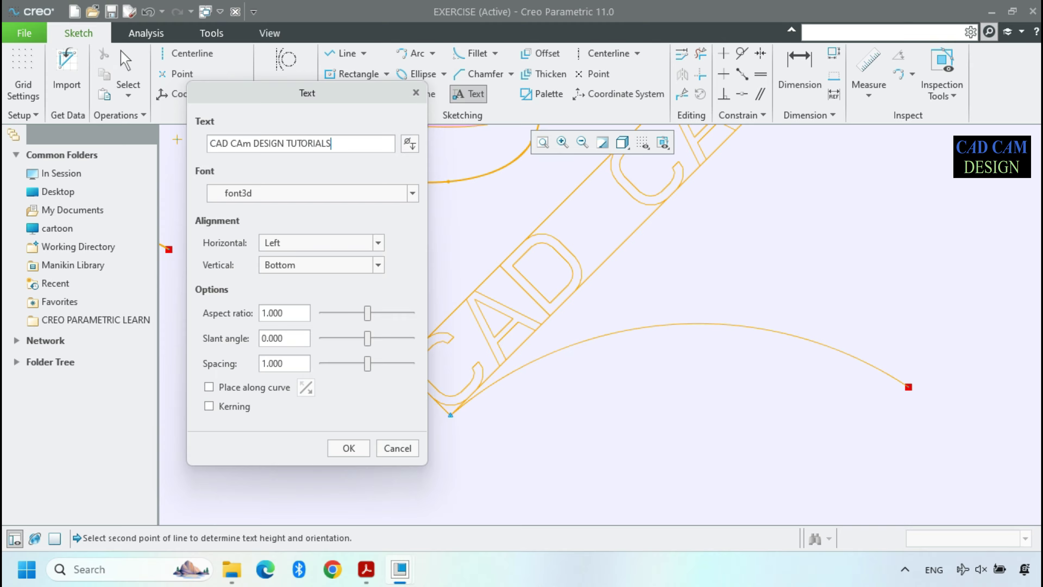
# Try the cal_alf font on the new text, and set its font to Arial Rounded MT Pro
pyautogui.click(314, 193)
pyautogui.click(279, 310)
pyautogui.click(328, 193)
pyautogui.click(325, 205)
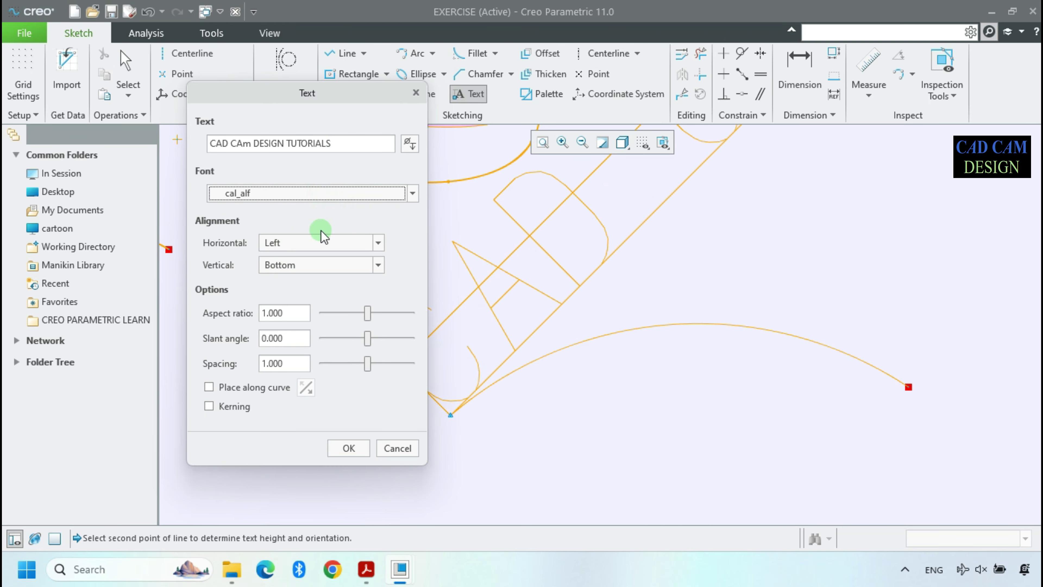
pyautogui.click(357, 193)
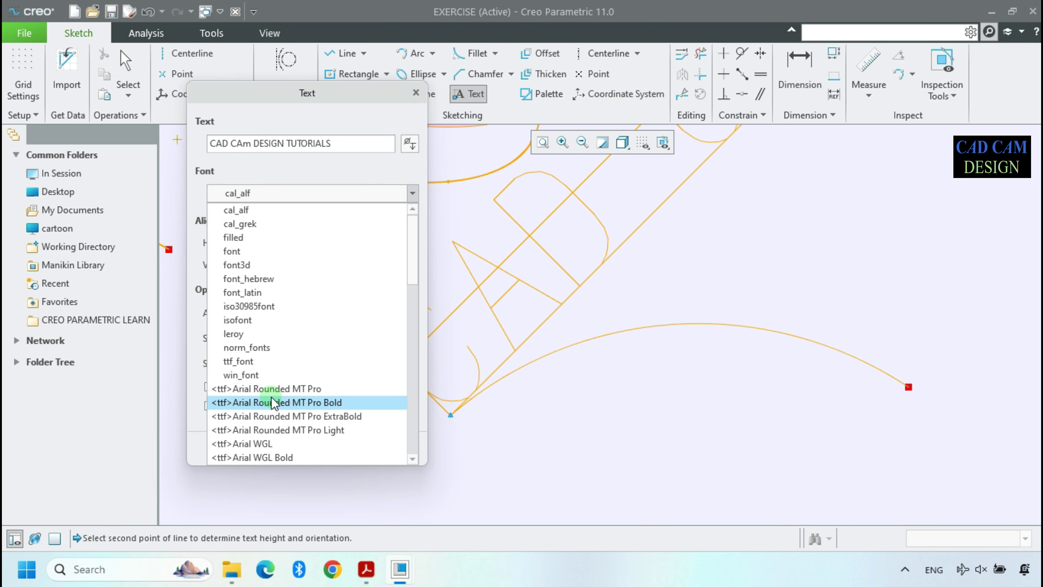
pyautogui.click(279, 389)
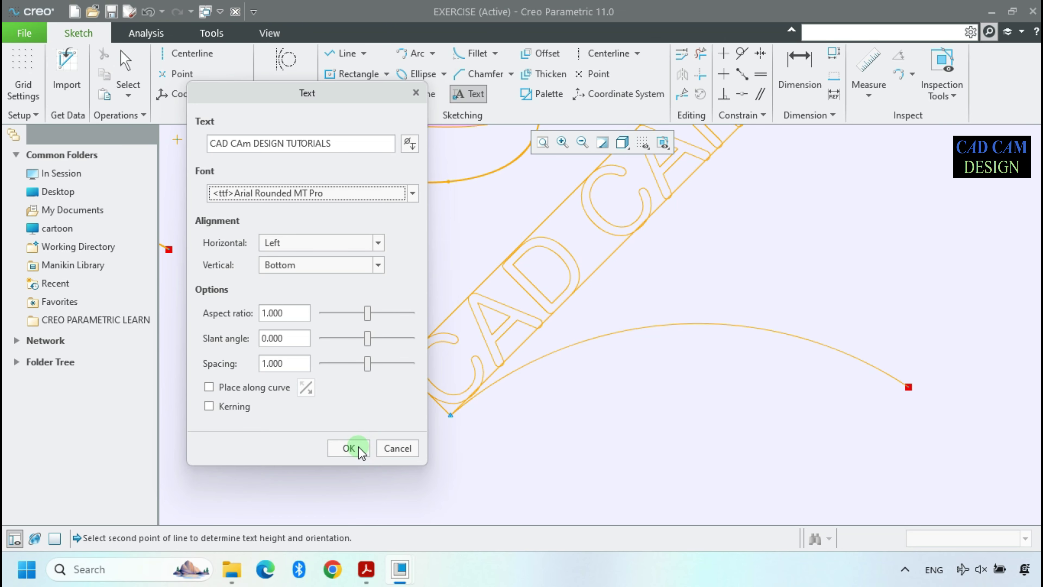
# Place the text along a curve, using the large arc as its path
pyautogui.click(271, 392)
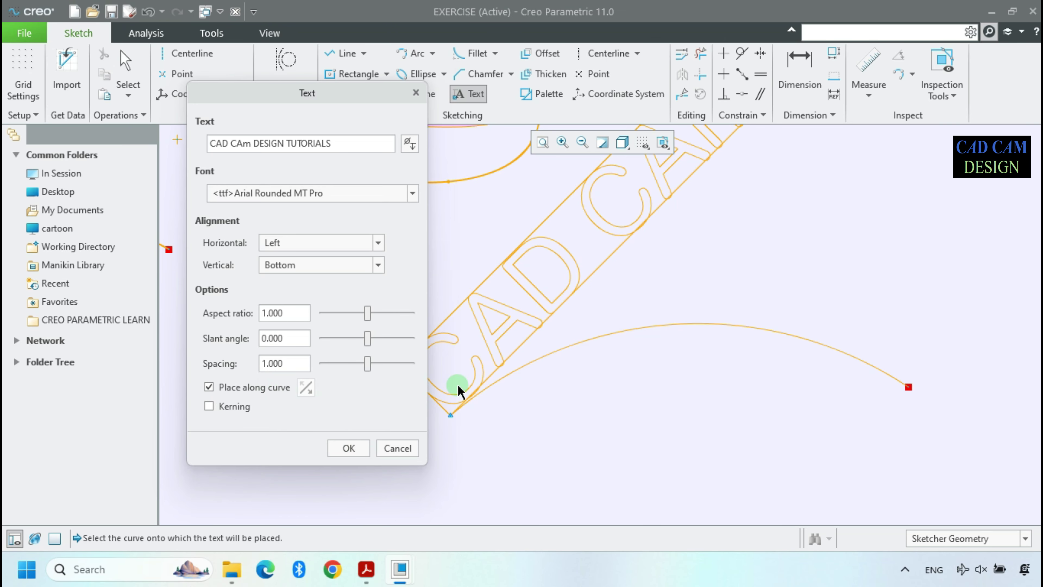
pyautogui.click(597, 339)
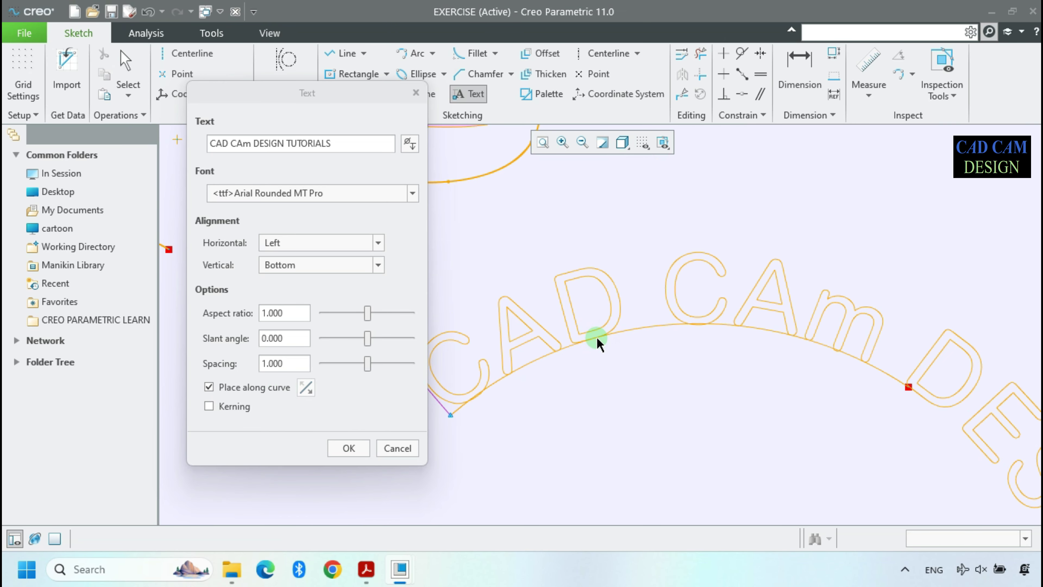
pyautogui.scroll(-4, 601, 229)
pyautogui.scroll(-3, 610, 280)
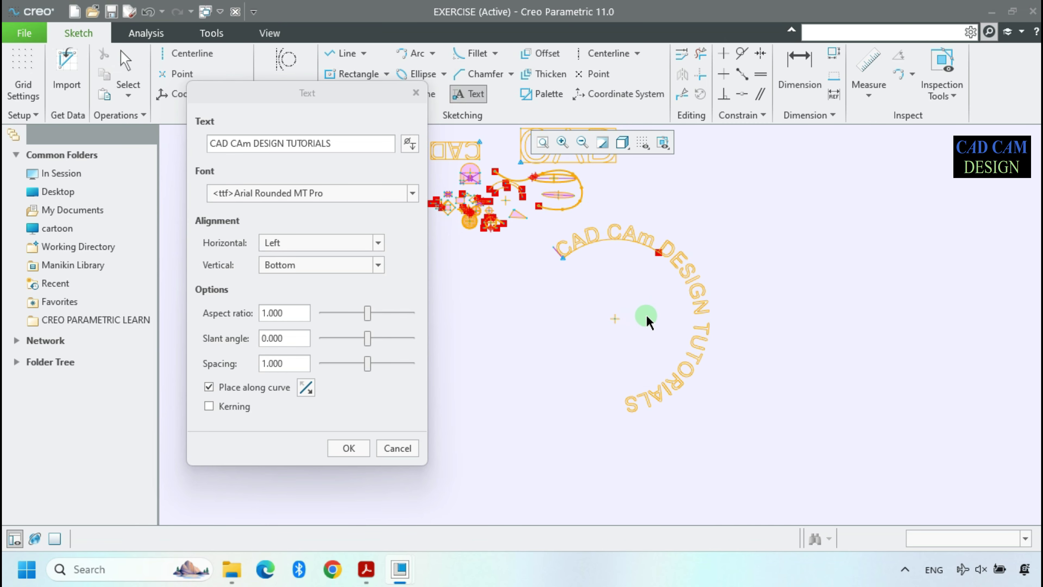
pyautogui.scroll(3, 646, 316)
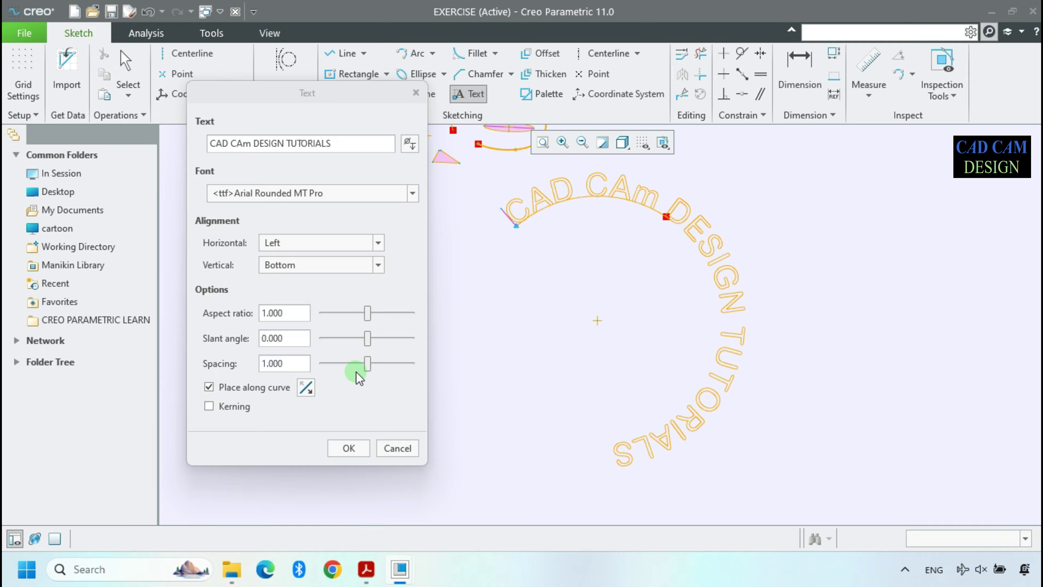
# Set the curved text's spacing to 1.5, accept the text and leave the Text tool
pyautogui.click(367, 364)
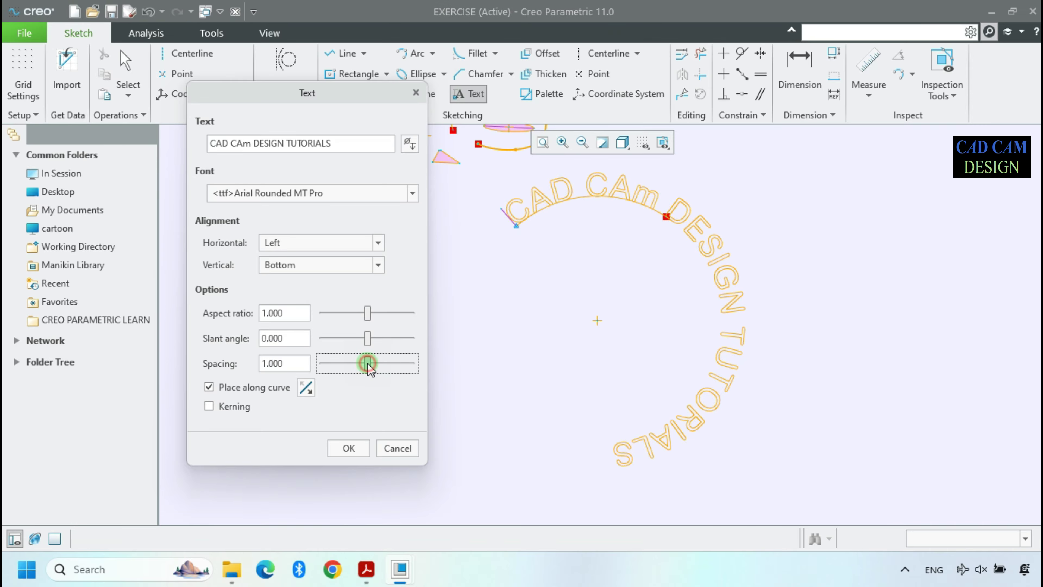
pyautogui.doubleClick(283, 362)
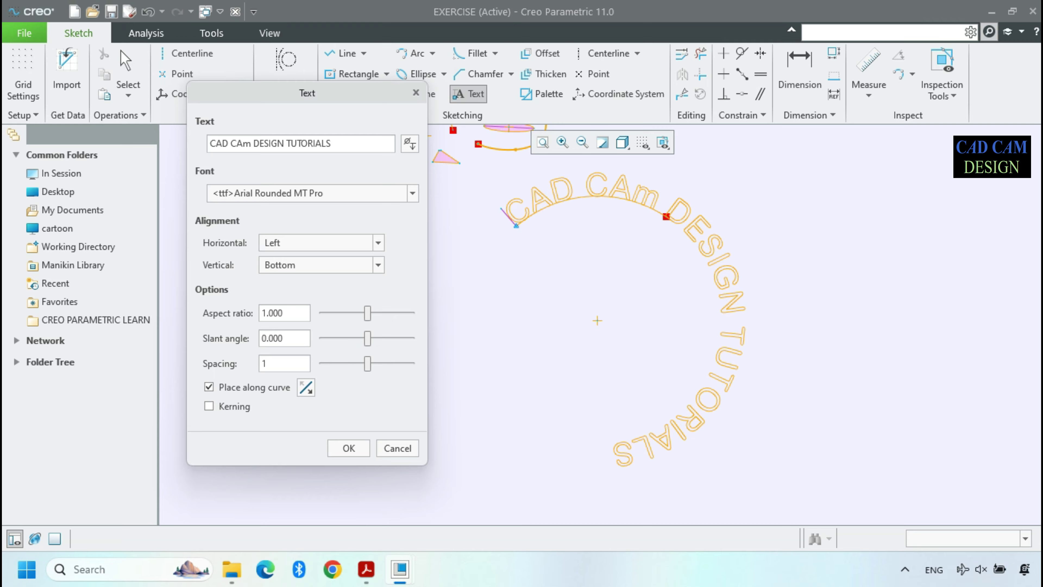
pyautogui.press('Return')
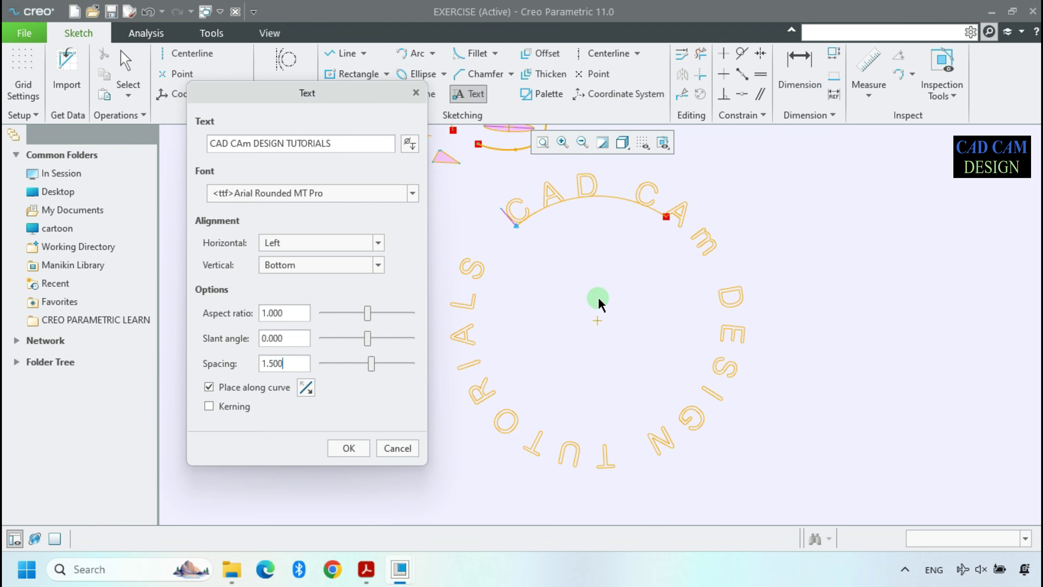
pyautogui.click(583, 329)
pyautogui.click(349, 448)
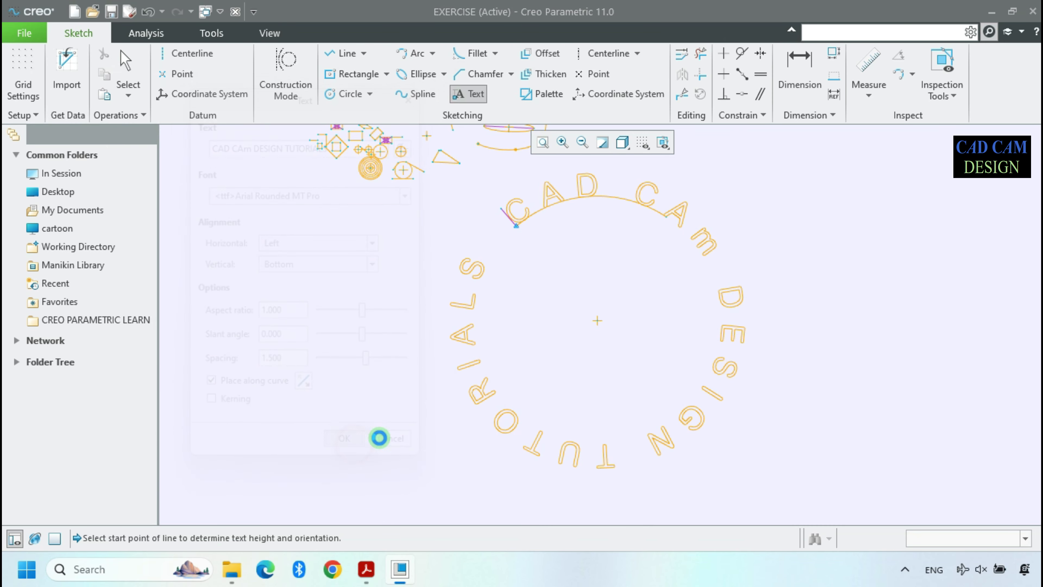
pyautogui.scroll(3, 594, 328)
pyautogui.scroll(-3, 563, 344)
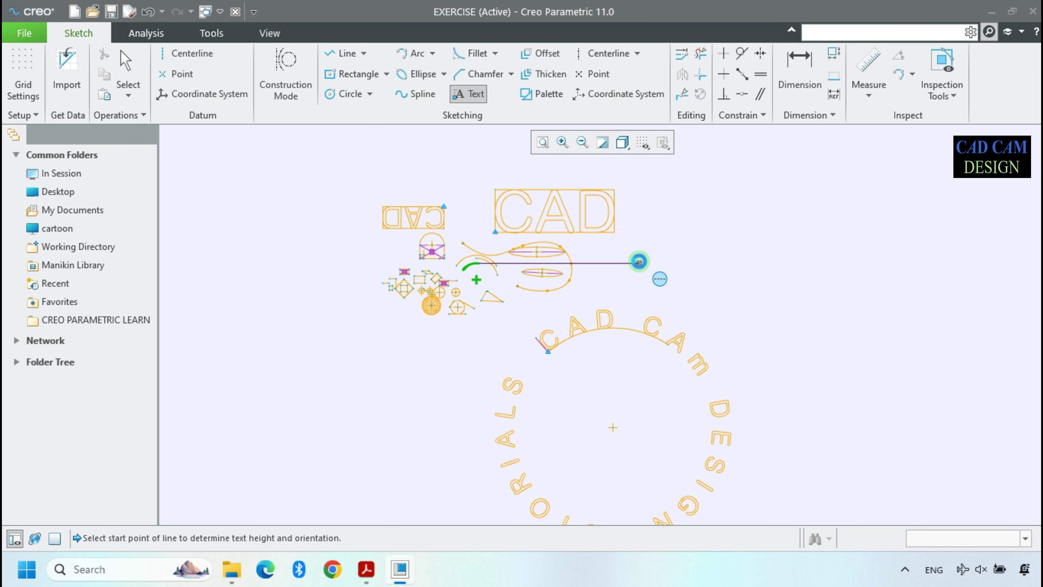
pyautogui.middleClick(620, 255)
pyautogui.scroll(-3, 706, 250)
pyautogui.click(717, 246)
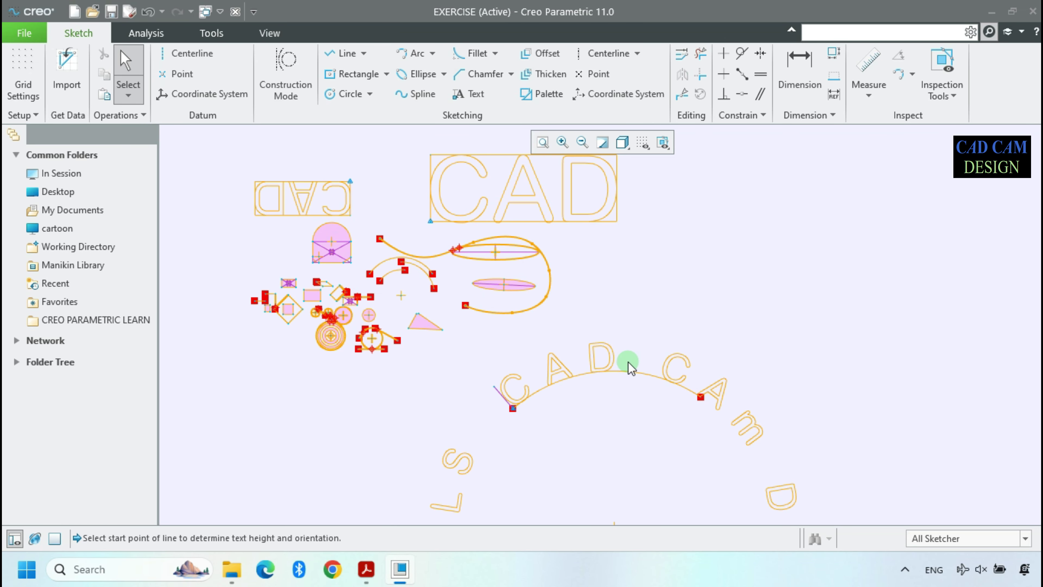
# Examine the sketch as a whole, comparing the curved text with the straight CAD texts and the earlier shapes
pyautogui.scroll(3, 504, 259)
pyautogui.scroll(-2, 482, 249)
pyautogui.scroll(2, 498, 304)
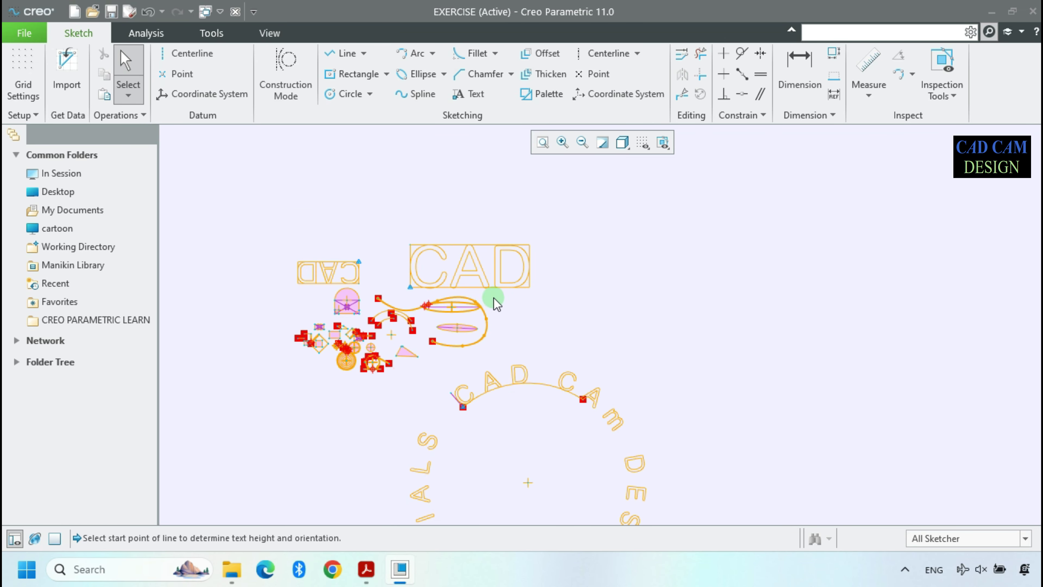
pyautogui.scroll(-2, 334, 332)
pyautogui.scroll(1, 481, 324)
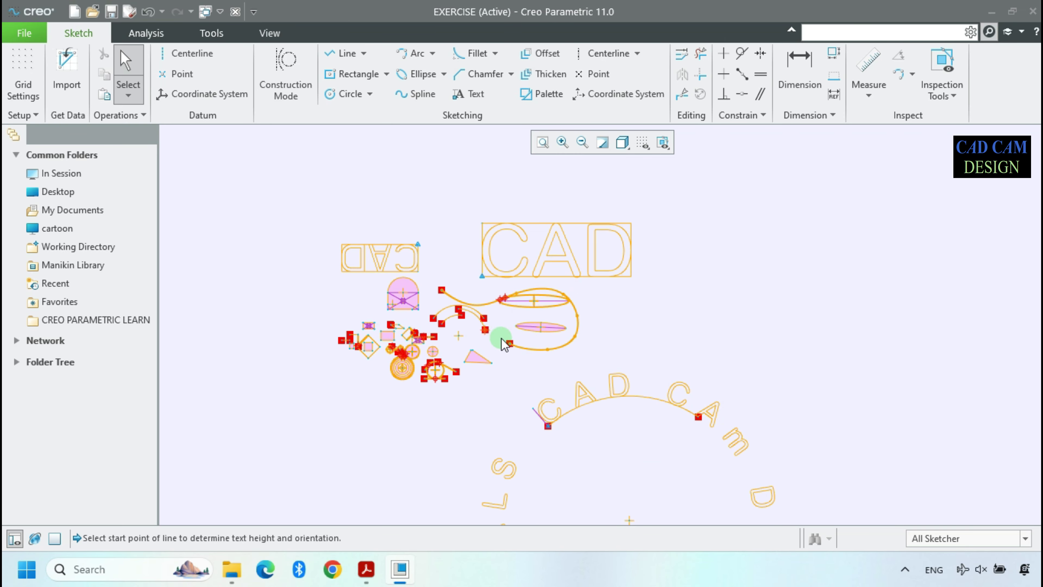
pyautogui.scroll(-2, 497, 313)
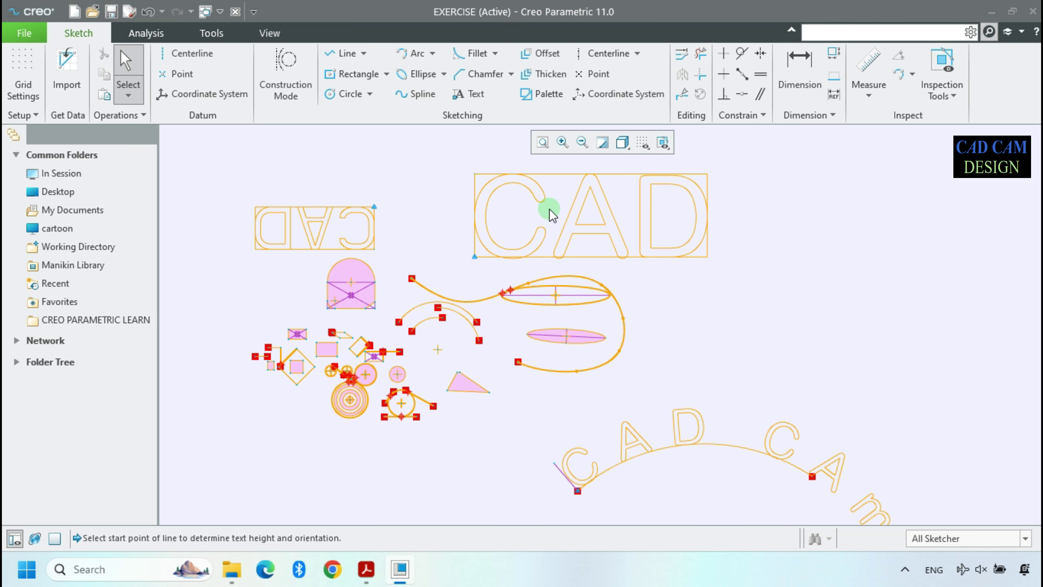
pyautogui.scroll(3, 542, 238)
pyautogui.scroll(1, 546, 284)
pyautogui.scroll(-2, 553, 312)
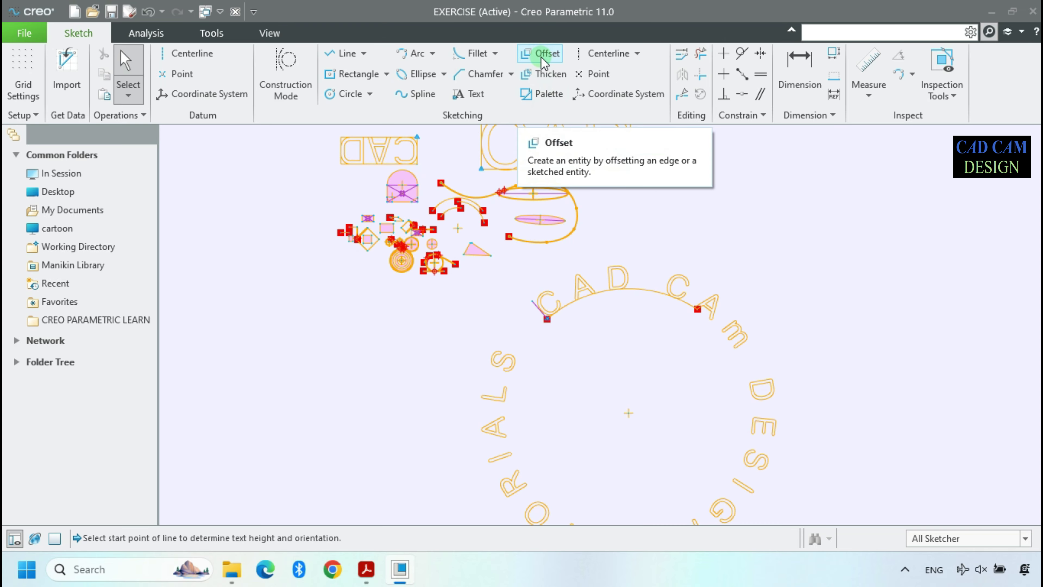
# Offset the left vertical line of the round-topped profile outward by about 5.87
pyautogui.scroll(2, 473, 200)
pyautogui.scroll(-5, 380, 226)
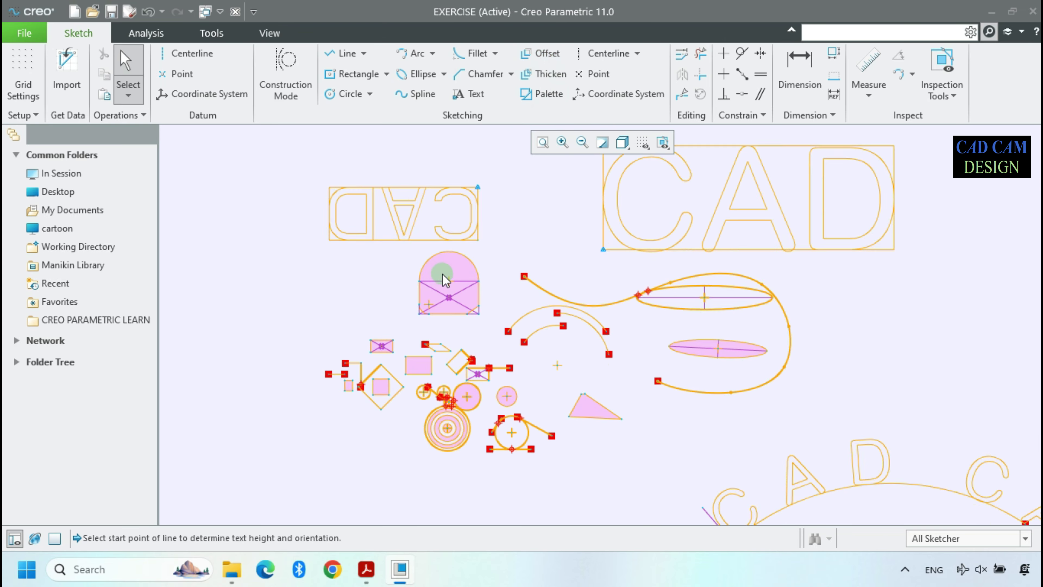
pyautogui.scroll(-1, 435, 306)
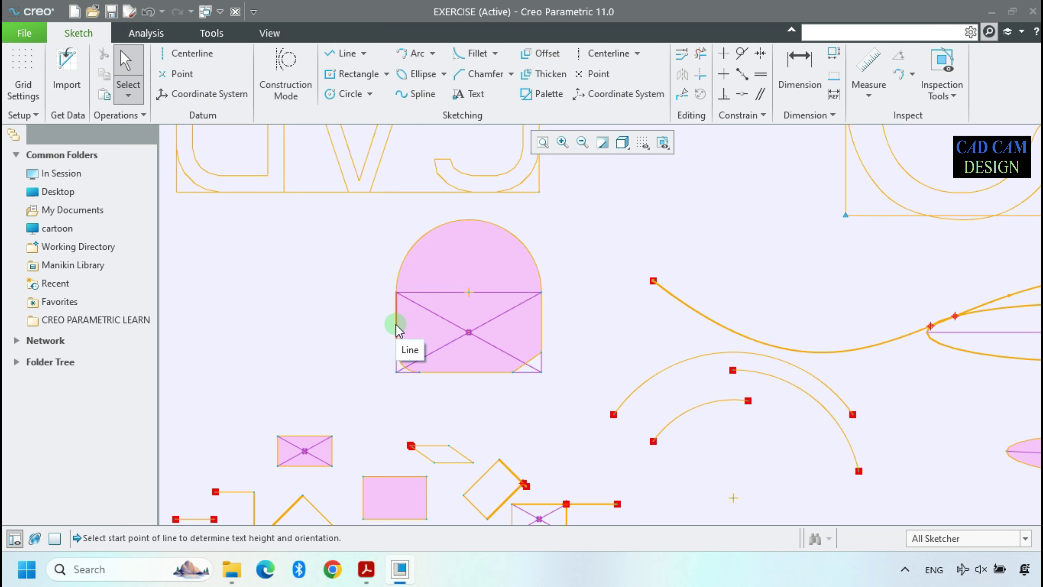
pyautogui.click(547, 56)
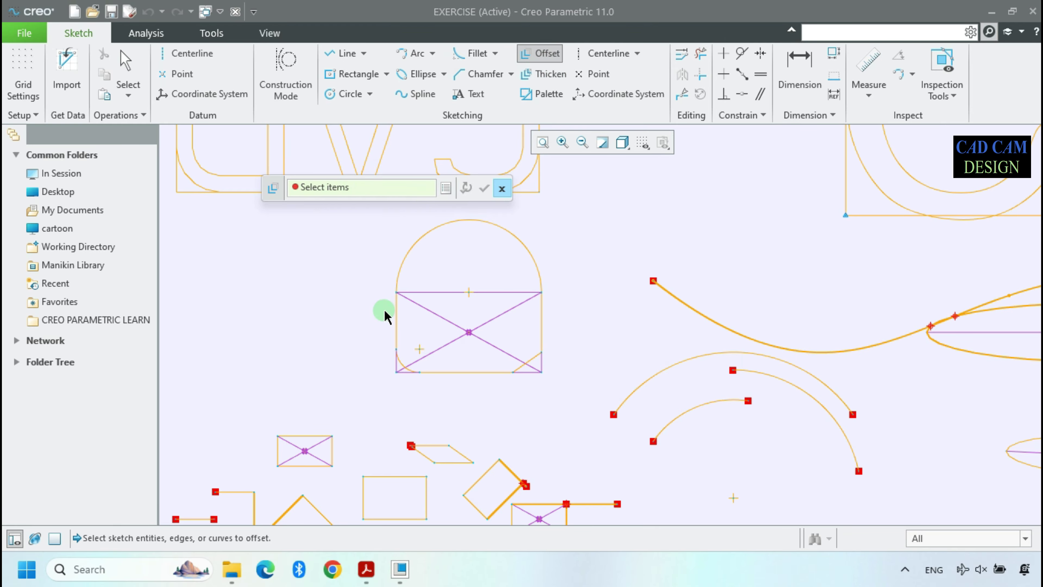
pyautogui.click(393, 314)
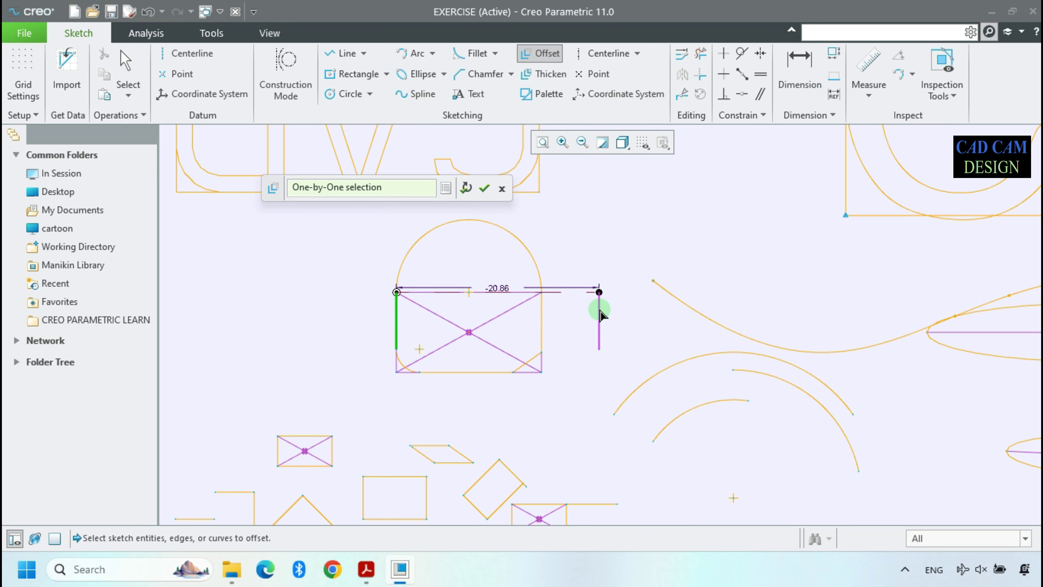
pyautogui.moveTo(346, 292); pyautogui.dragTo(340, 293)
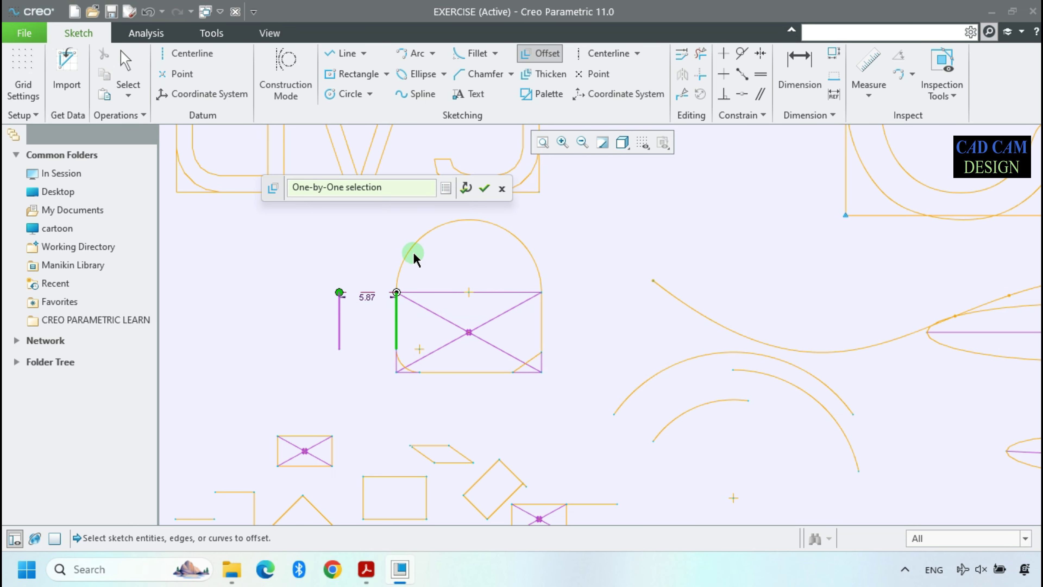
pyautogui.click(484, 188)
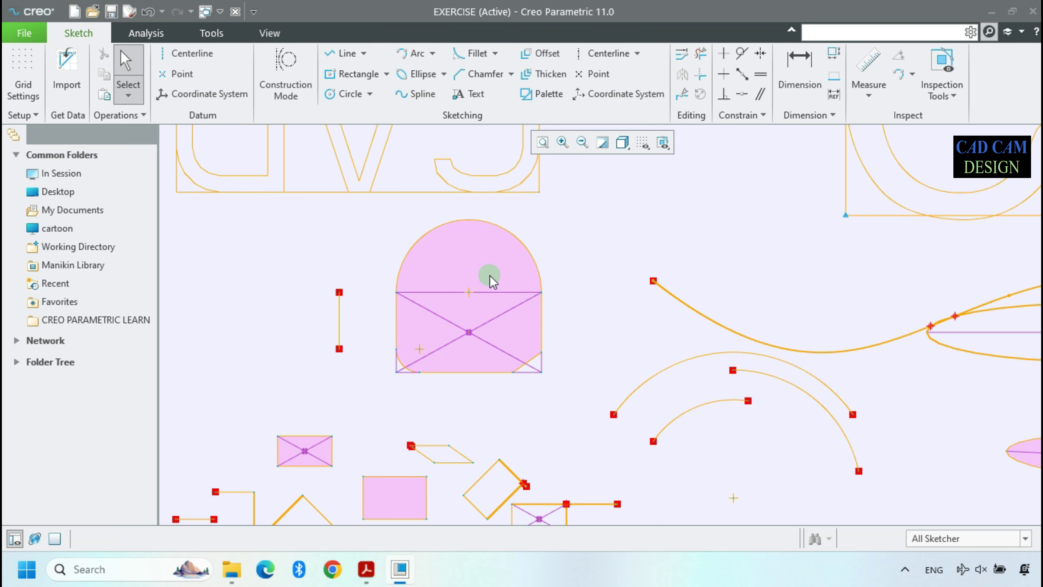
# Start an offset with a rule-based complete-loop chain, anchored on the left vertical line of the round-topped profile
pyautogui.click(541, 54)
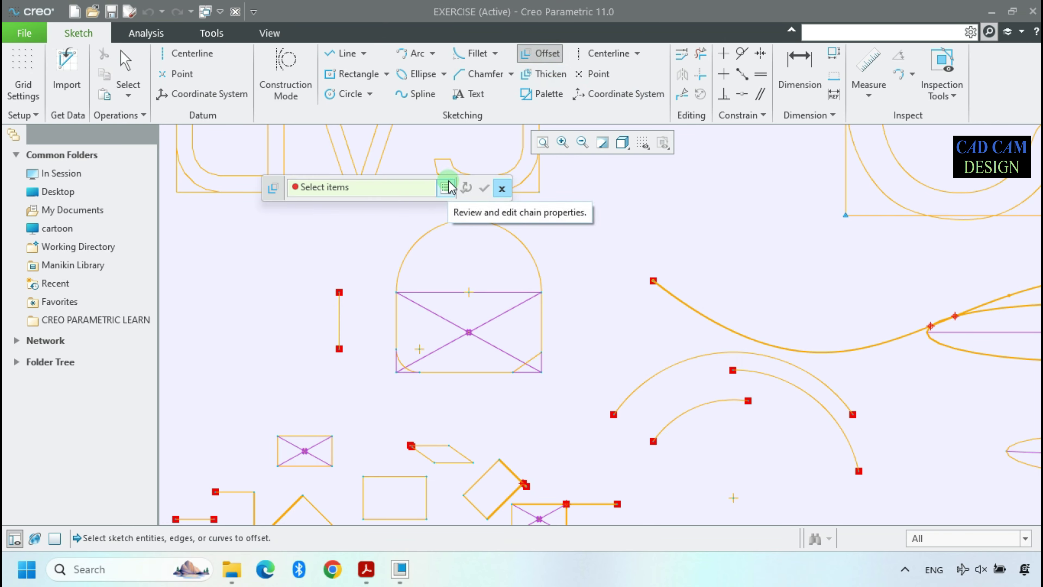
pyautogui.click(447, 187)
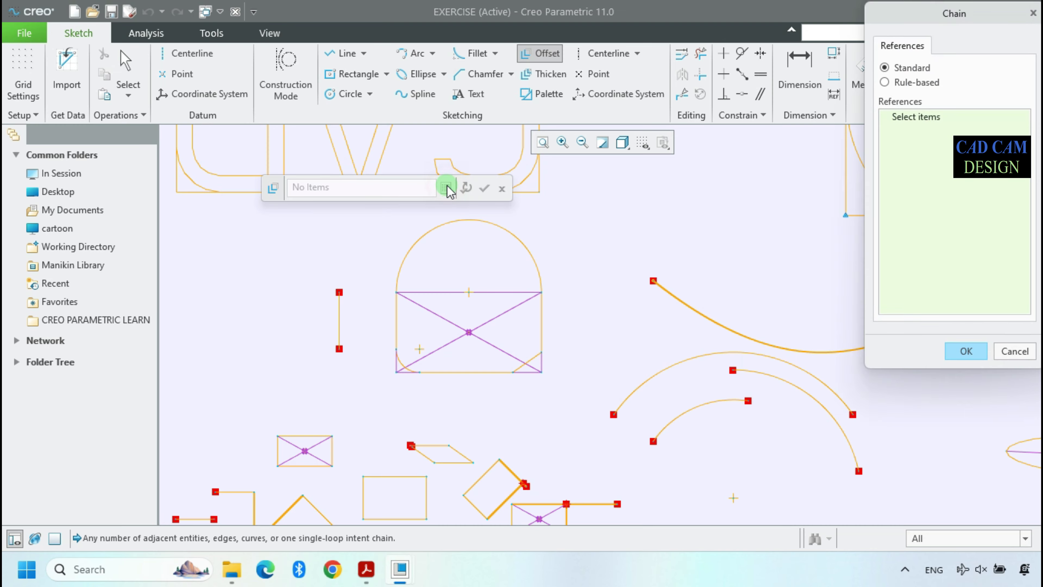
pyautogui.click(924, 68)
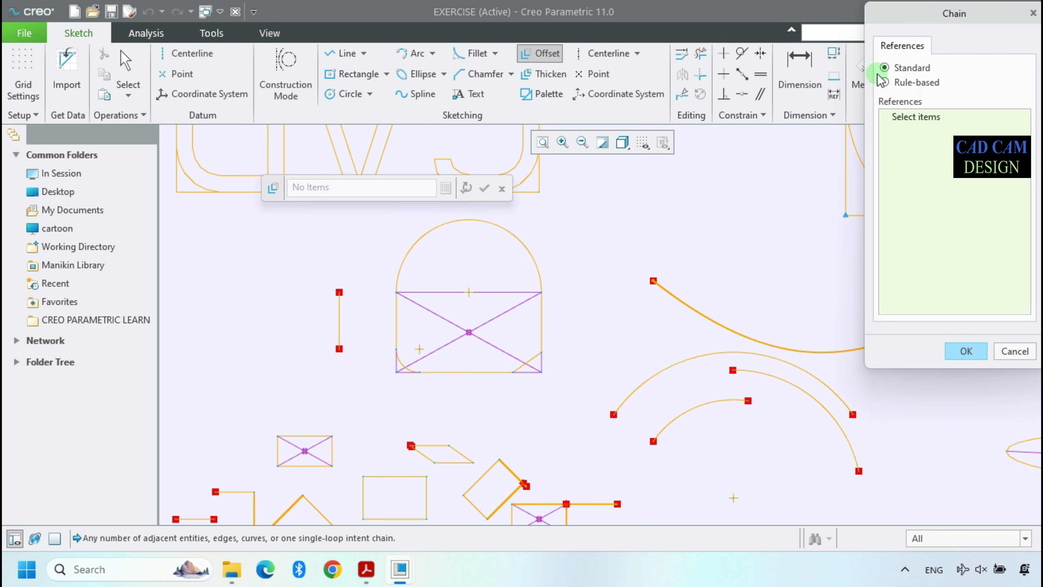
pyautogui.click(905, 84)
pyautogui.click(926, 156)
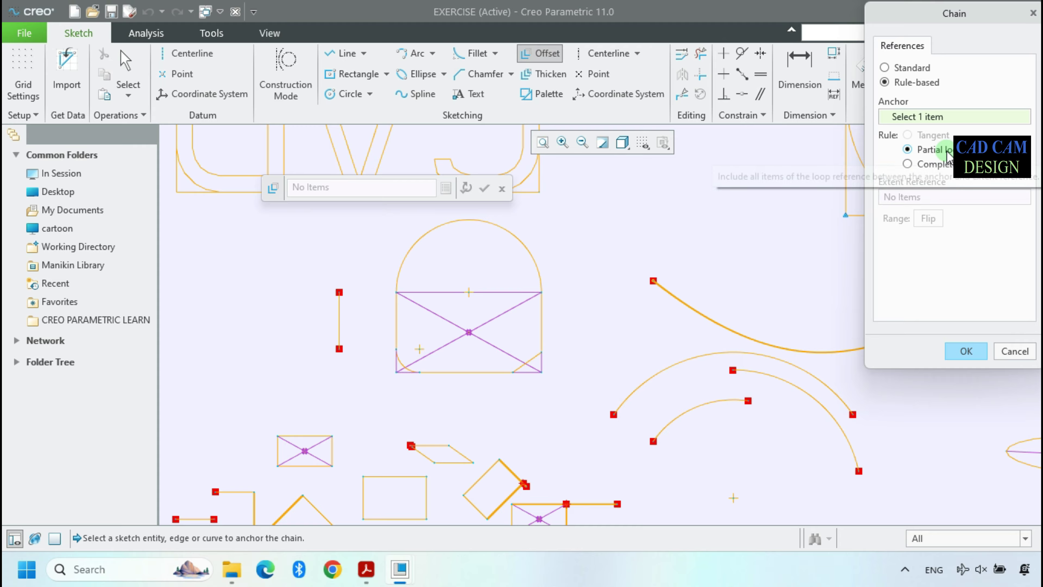
pyautogui.click(942, 167)
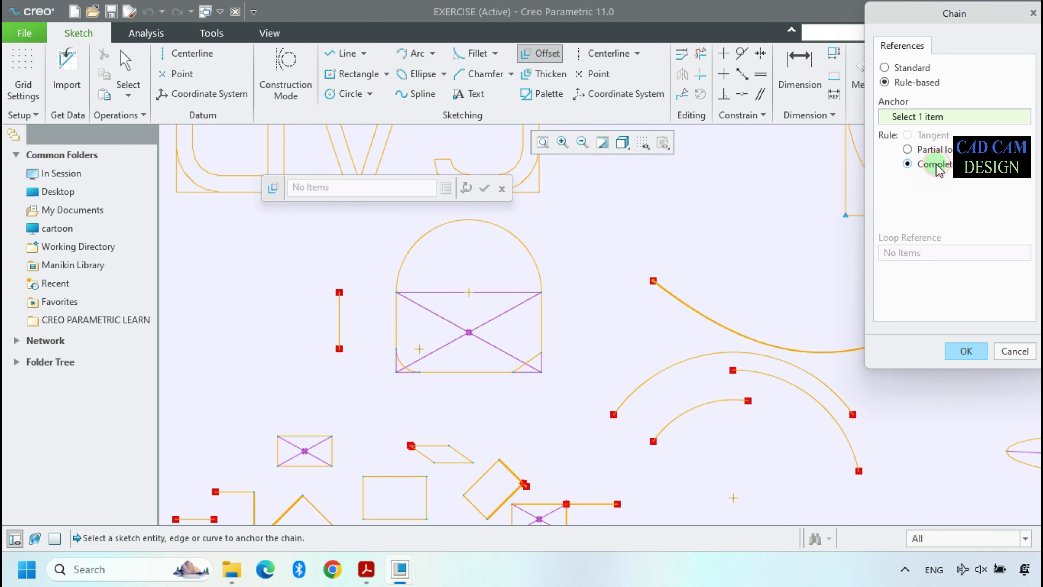
pyautogui.click(395, 313)
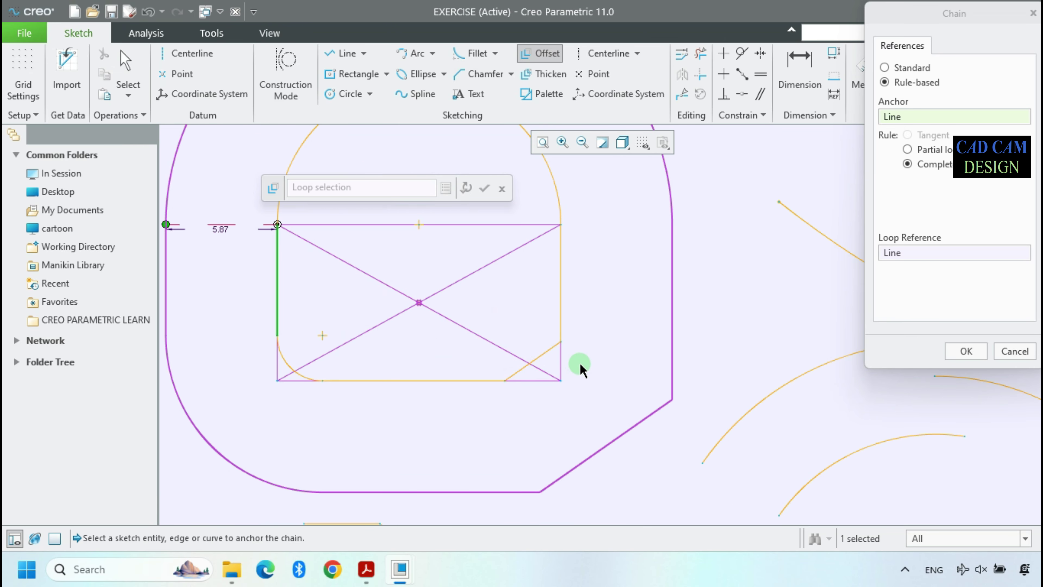
# Offset the whole loop outward by about 3.35 and accept the chain and the offset
pyautogui.scroll(-2, 510, 362)
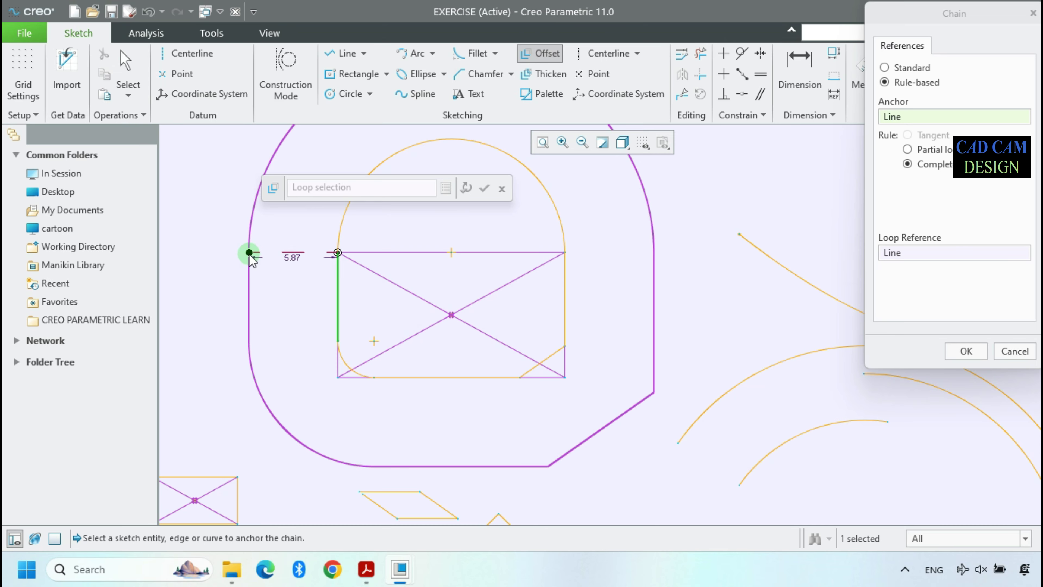
pyautogui.moveTo(250, 253); pyautogui.dragTo(288, 253)
pyautogui.click(967, 350)
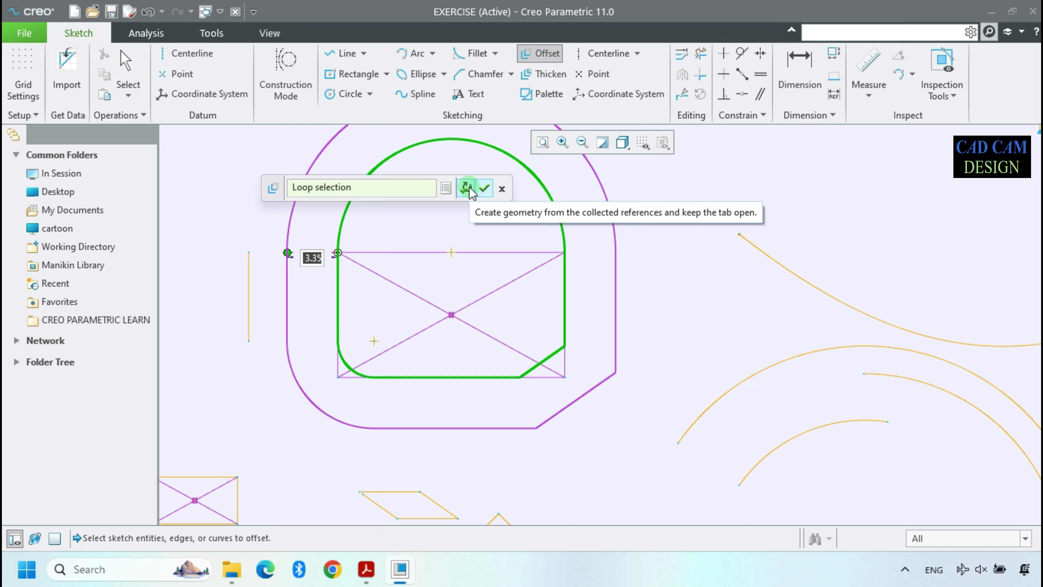
pyautogui.click(484, 190)
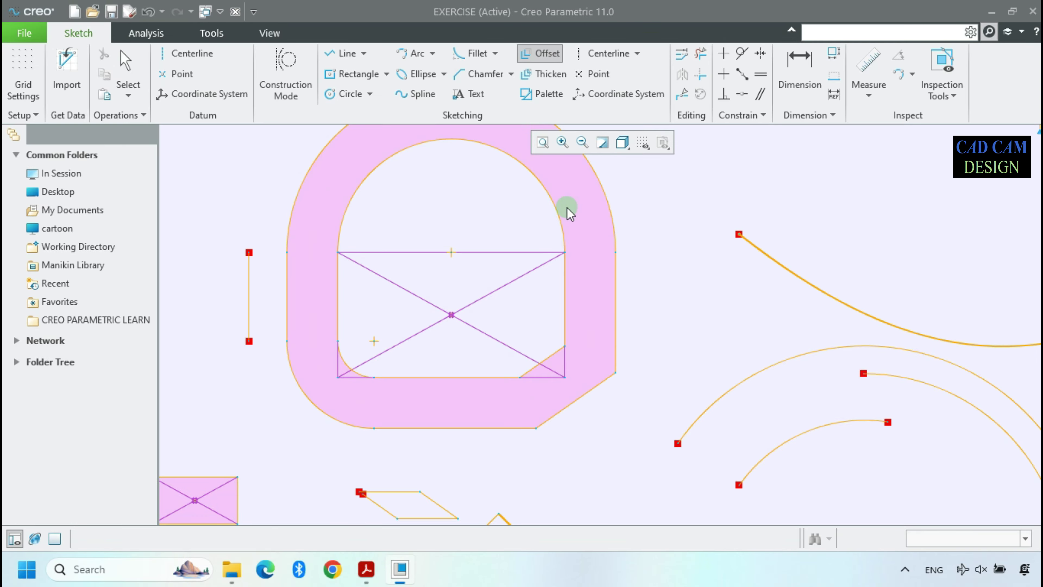
# Select the circular text with its arc and move it so that it surrounds the earlier small shapes
pyautogui.scroll(3, 472, 310)
pyautogui.scroll(-1, 472, 310)
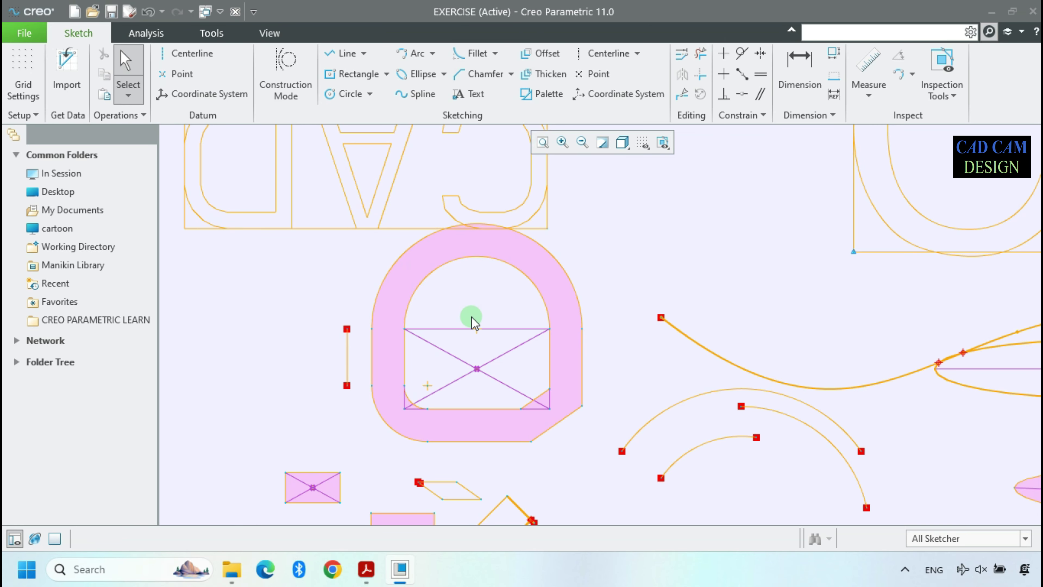
pyautogui.scroll(-2, 452, 341)
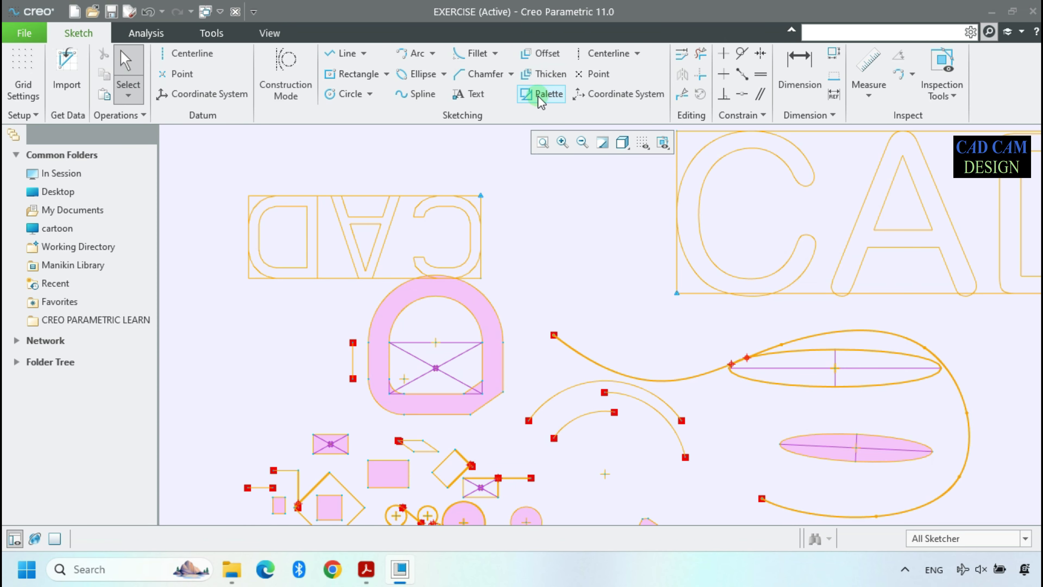
pyautogui.scroll(-3, 466, 175)
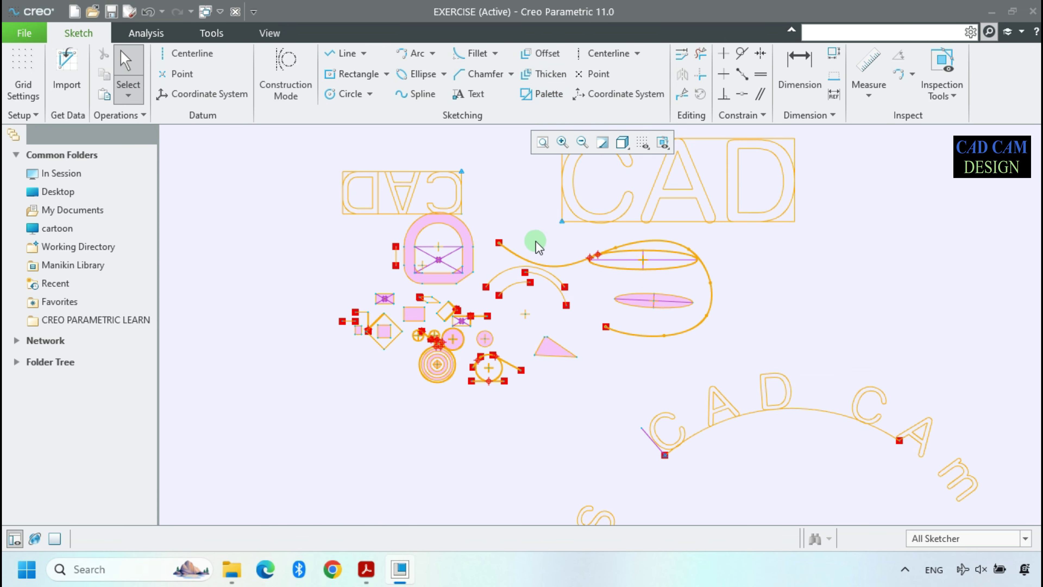
pyautogui.scroll(-5, 538, 247)
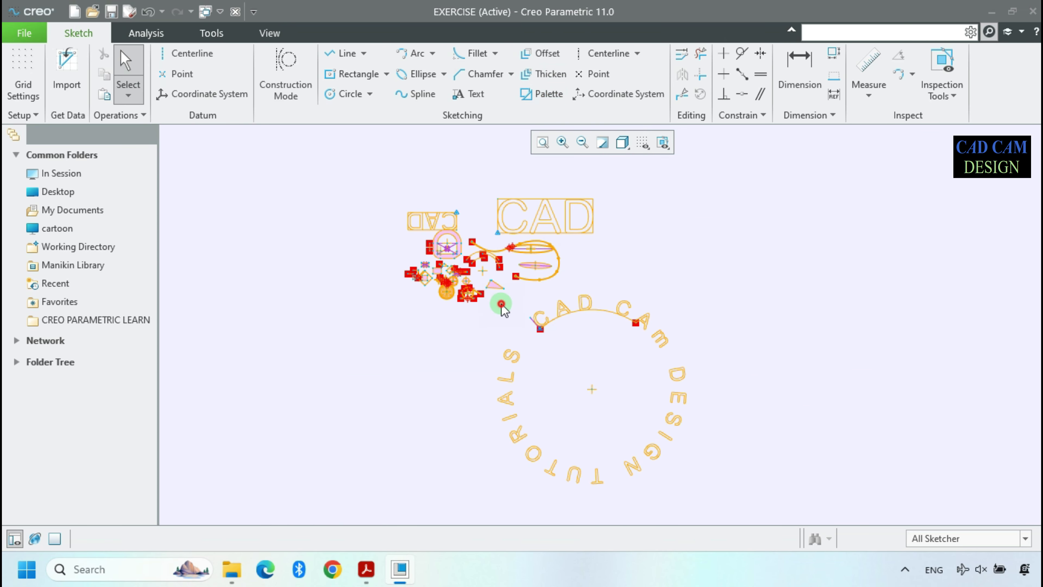
pyautogui.moveTo(501, 304); pyautogui.dragTo(745, 508)
pyautogui.click(745, 508)
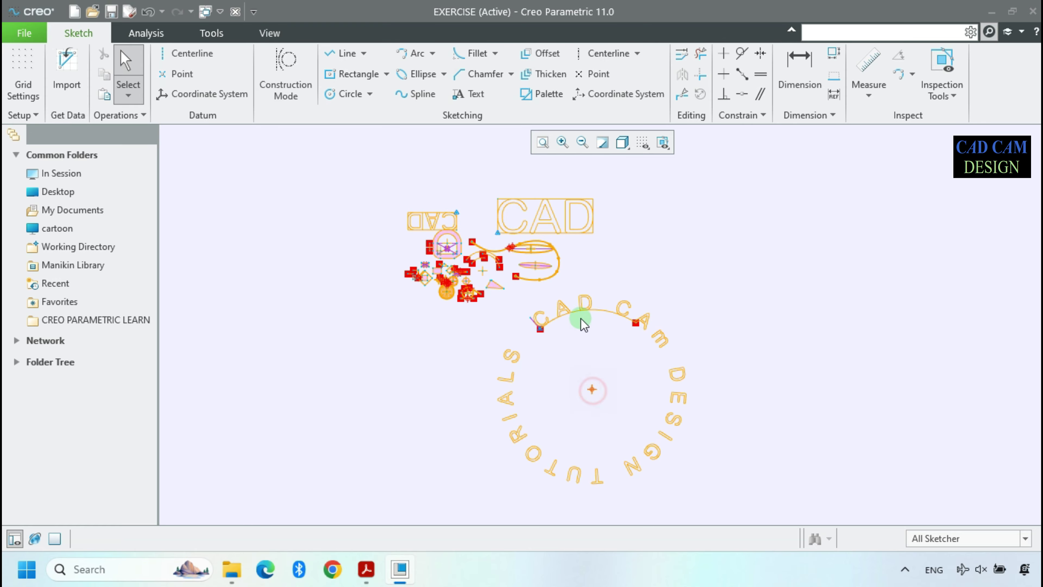
pyautogui.moveTo(581, 318)
pyautogui.mouseDown()
pyautogui.moveTo(570, 278)
pyautogui.moveTo(469, 227)
pyautogui.moveTo(357, 216)
pyautogui.moveTo(408, 236)
pyautogui.mouseUp()
pyautogui.scroll(1, 436, 261)
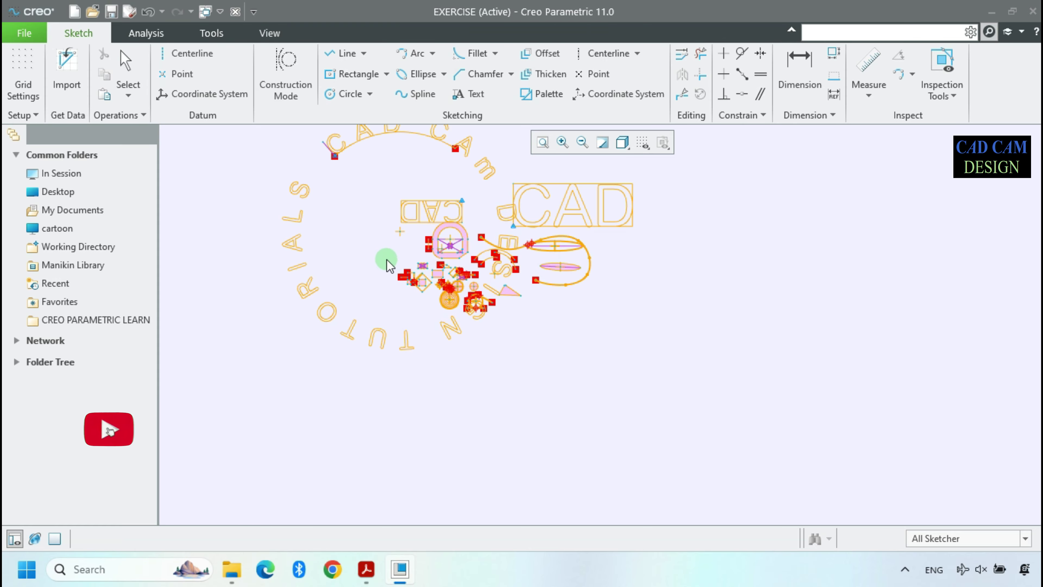
pyautogui.scroll(4, 317, 177)
pyautogui.scroll(-3, 385, 226)
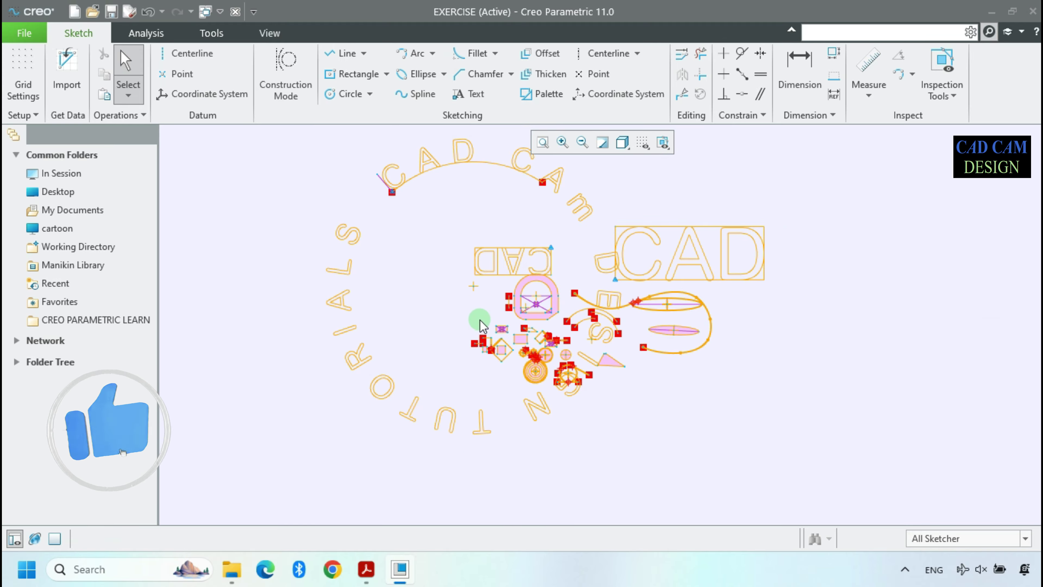
pyautogui.scroll(1, 534, 384)
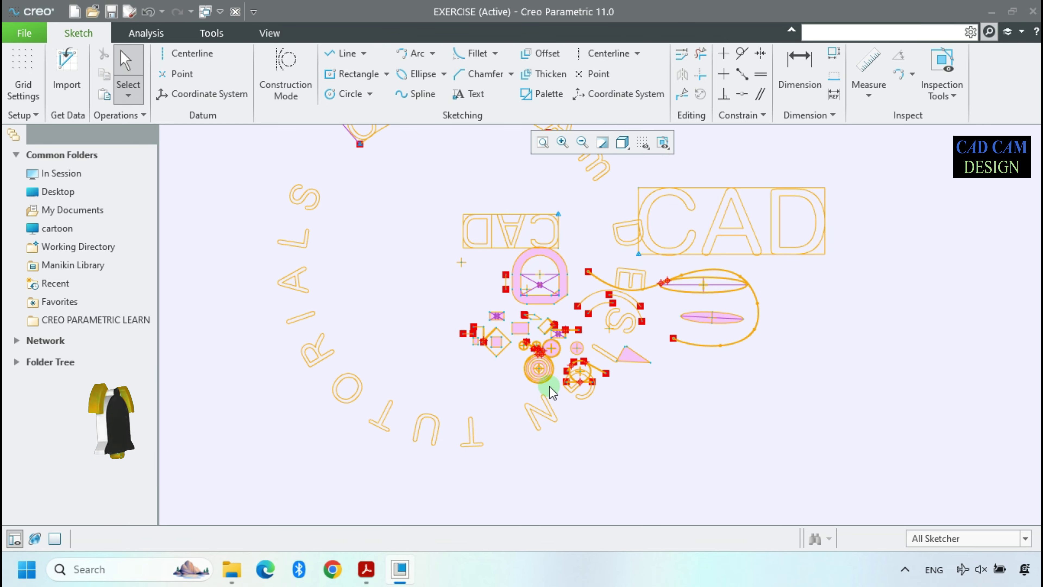
# Open the Sketcher Palette and draw two crossing lines inside the circular text, one nearly vertical and one horizontal
pyautogui.click(544, 95)
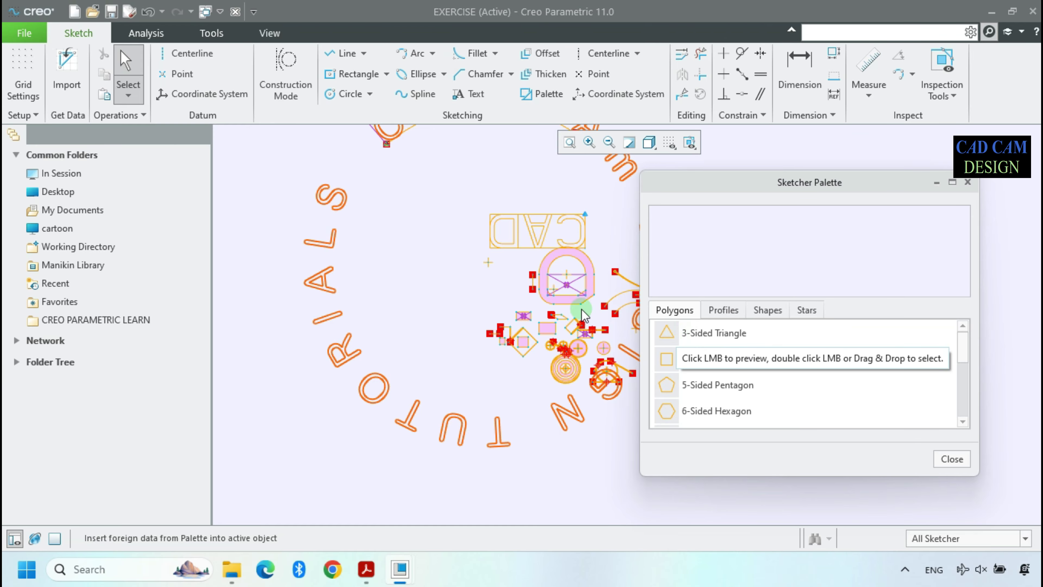
pyautogui.click(341, 53)
pyautogui.click(585, 213)
pyautogui.click(403, 216)
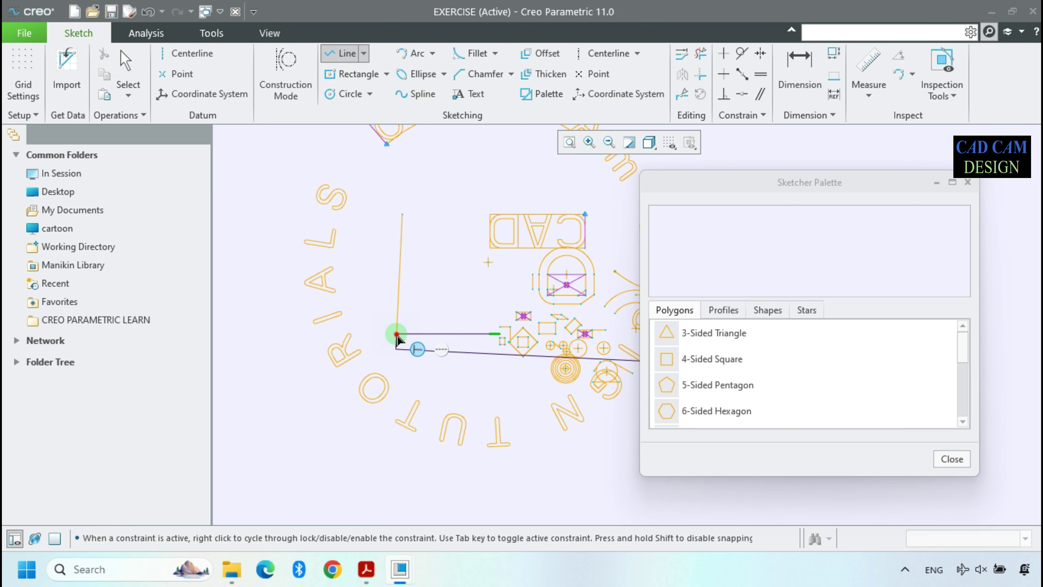
pyautogui.click(397, 335)
pyautogui.middleClick(406, 305)
pyautogui.click(361, 268)
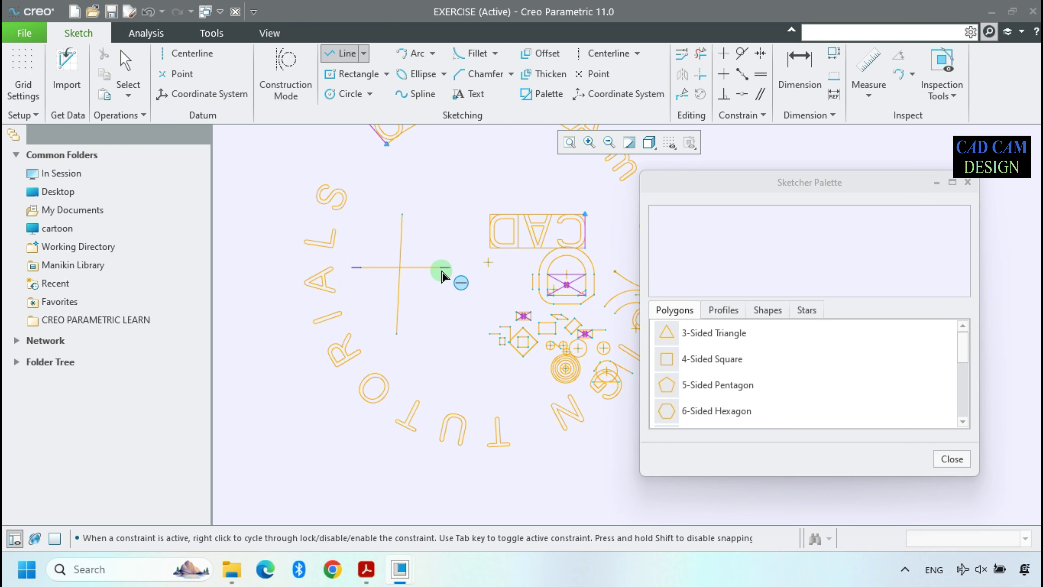
pyautogui.click(444, 269)
pyautogui.middleClick(488, 274)
pyautogui.middleClick(489, 273)
# Make the nearly vertical line of the cross exactly vertical
pyautogui.scroll(3, 391, 241)
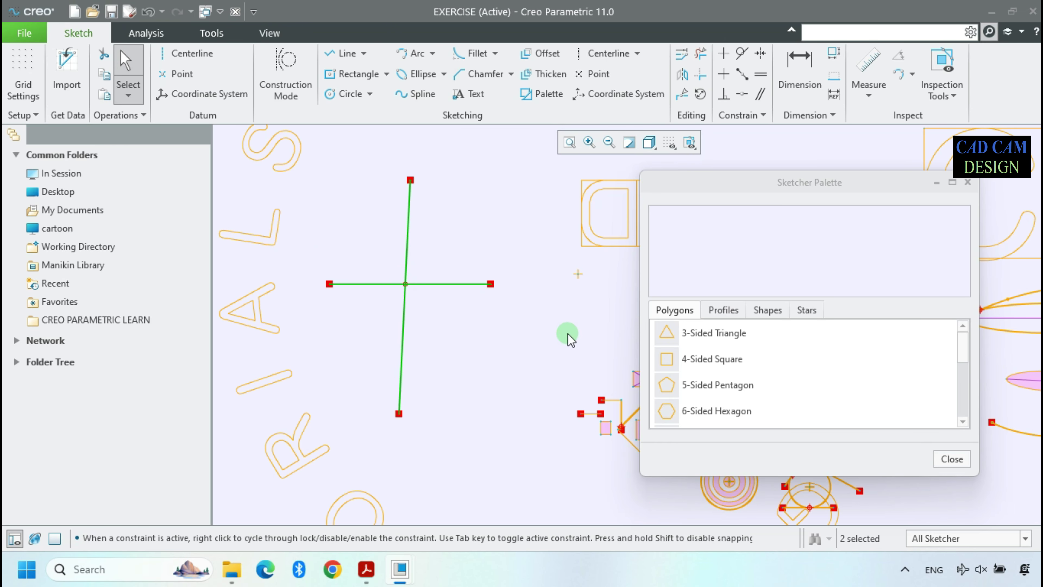
pyautogui.click(408, 226)
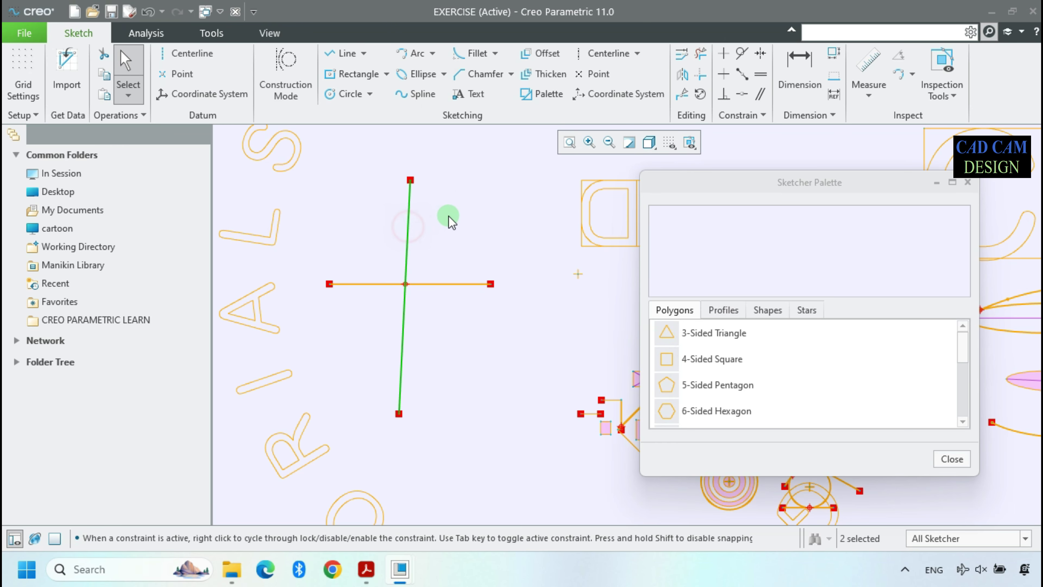
pyautogui.click(485, 168)
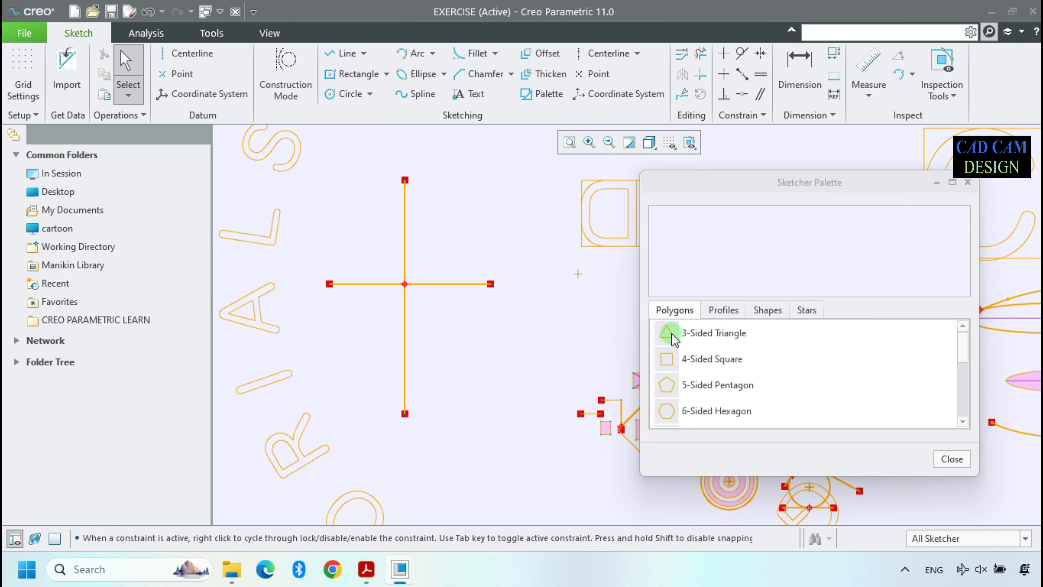
# Place a 3-sided triangle from the palette near the cross, with a rotation angle of 45 and a scaling factor of 10
pyautogui.moveTo(672, 333); pyautogui.dragTo(443, 348)
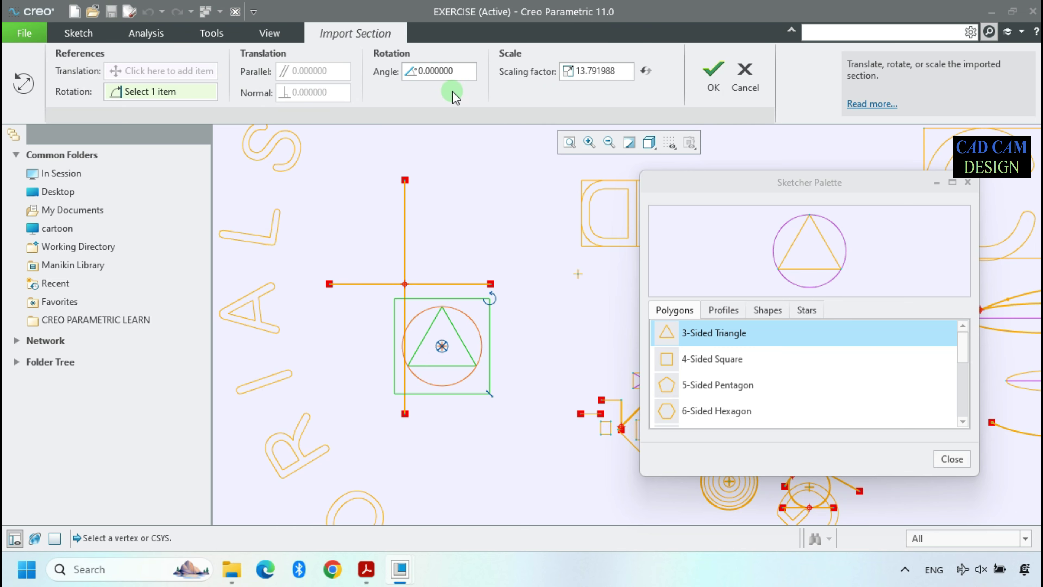
pyautogui.click(469, 73)
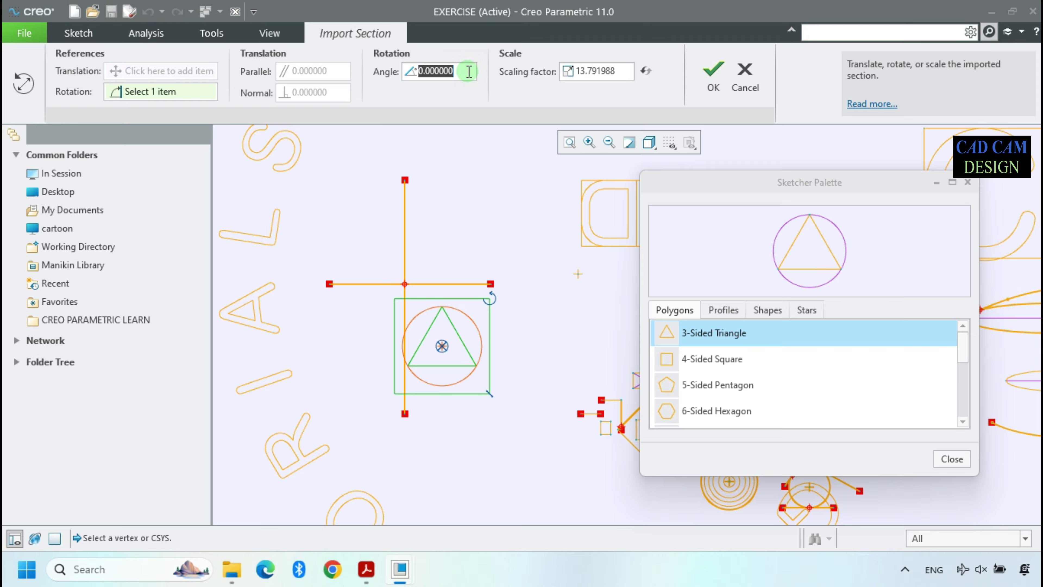
pyautogui.press('Return')
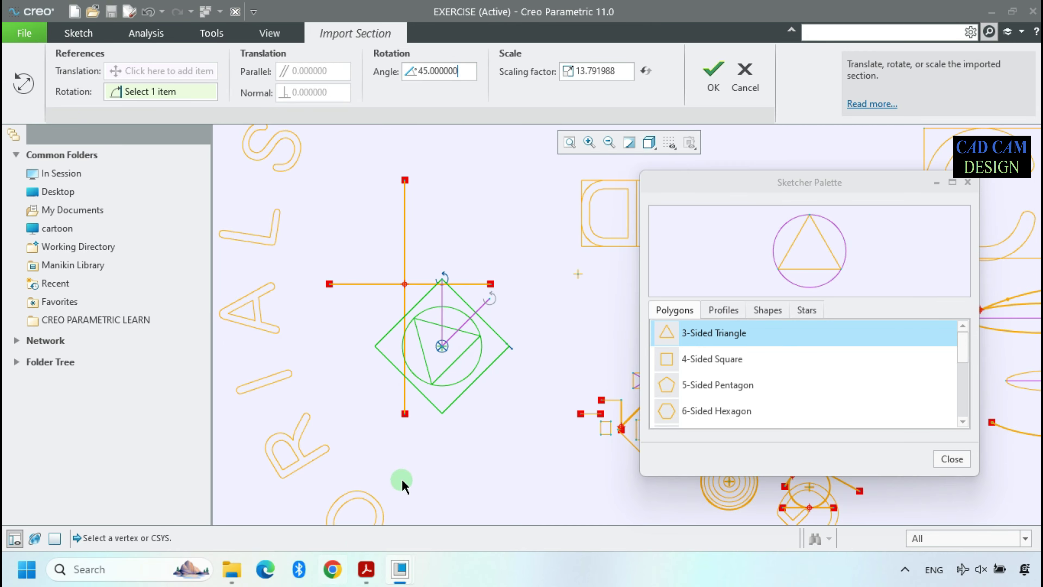
pyautogui.click(615, 72)
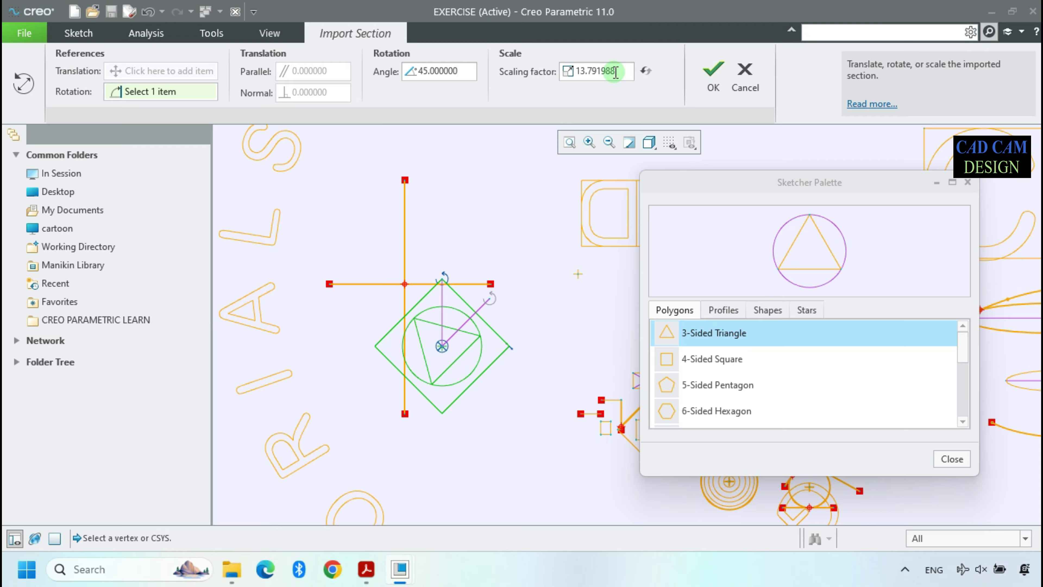
pyautogui.press('Return')
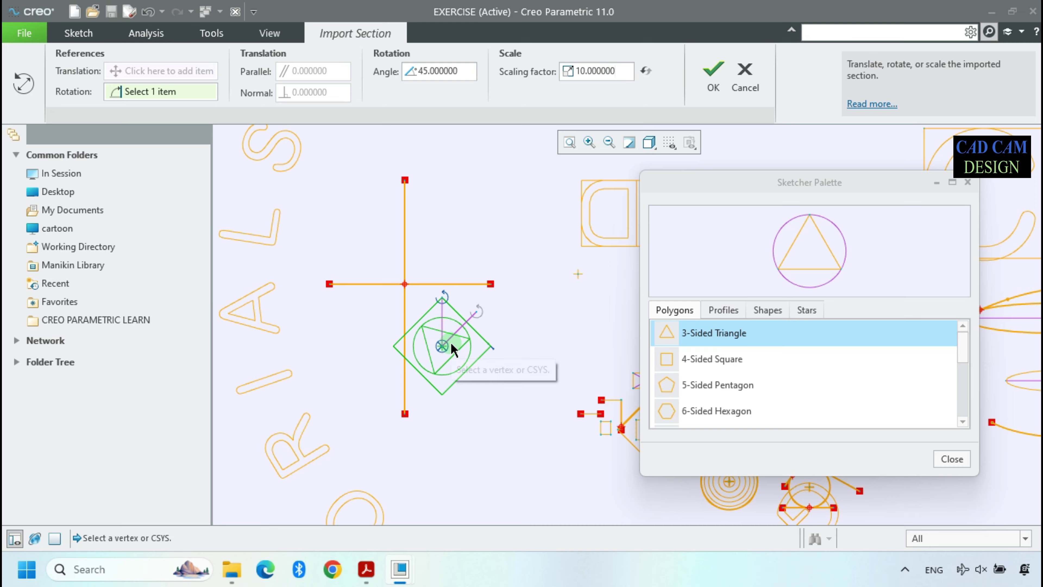
# Move the triangle's centre onto the intersection of the two lines and accept the imported section
pyautogui.click(438, 340)
pyautogui.moveTo(438, 345); pyautogui.dragTo(404, 285)
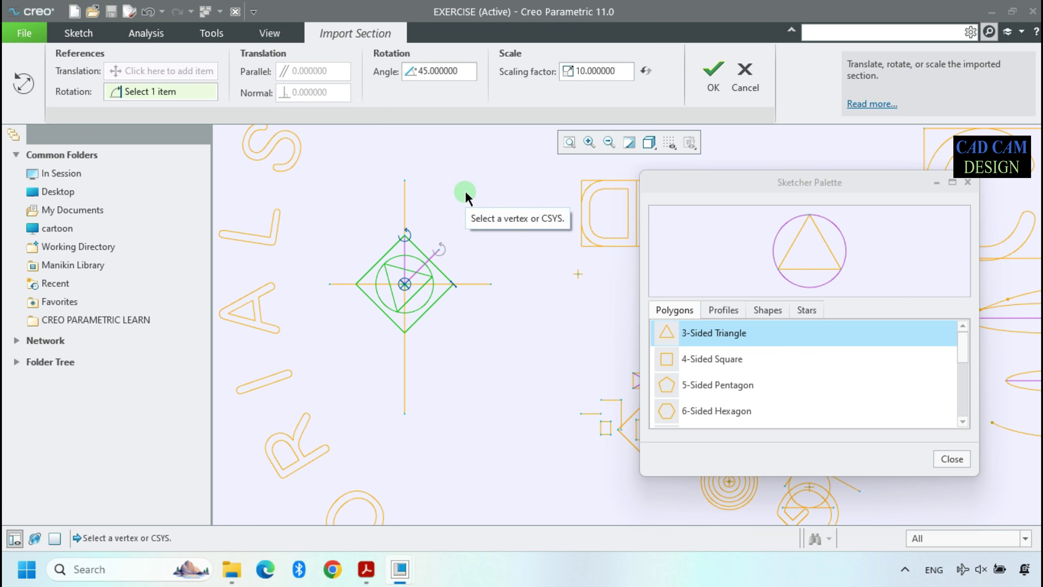
pyautogui.click(709, 77)
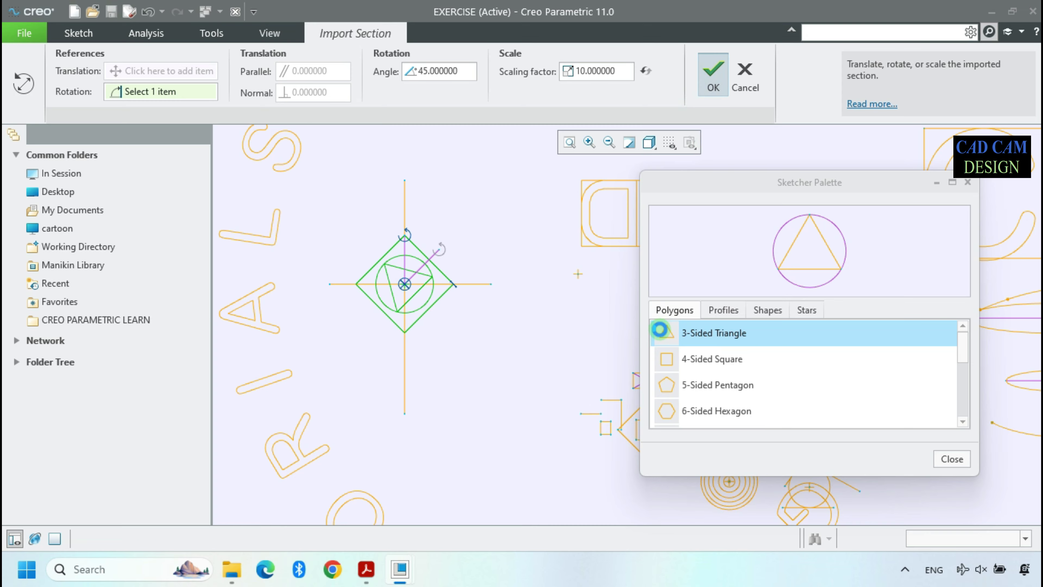
pyautogui.click(491, 343)
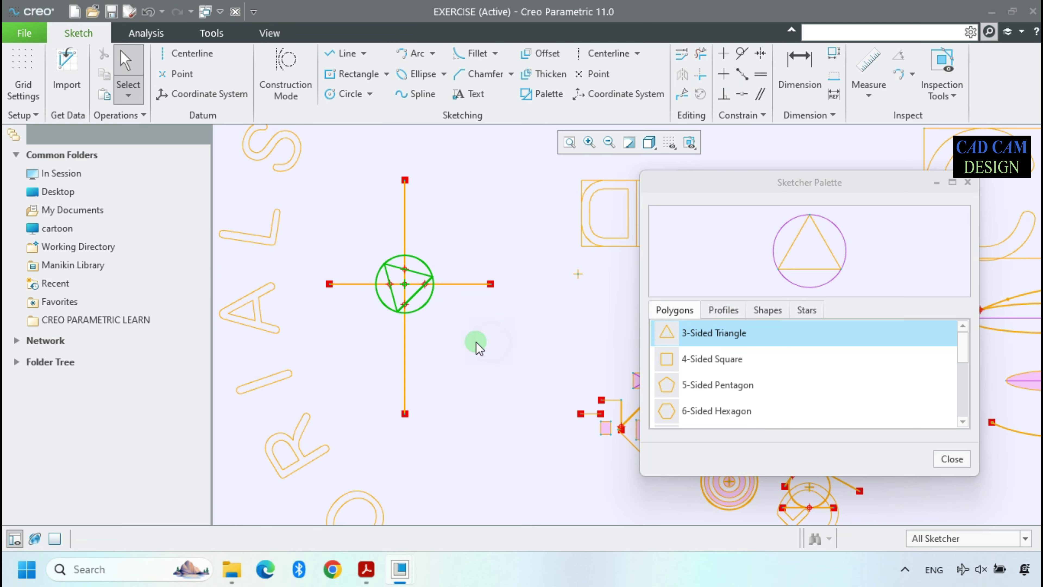
# Place a 5-sided pentagon from the palette in the lower-right quadrant of the crossing lines at its default size and accept it
pyautogui.scroll(-3, 721, 393)
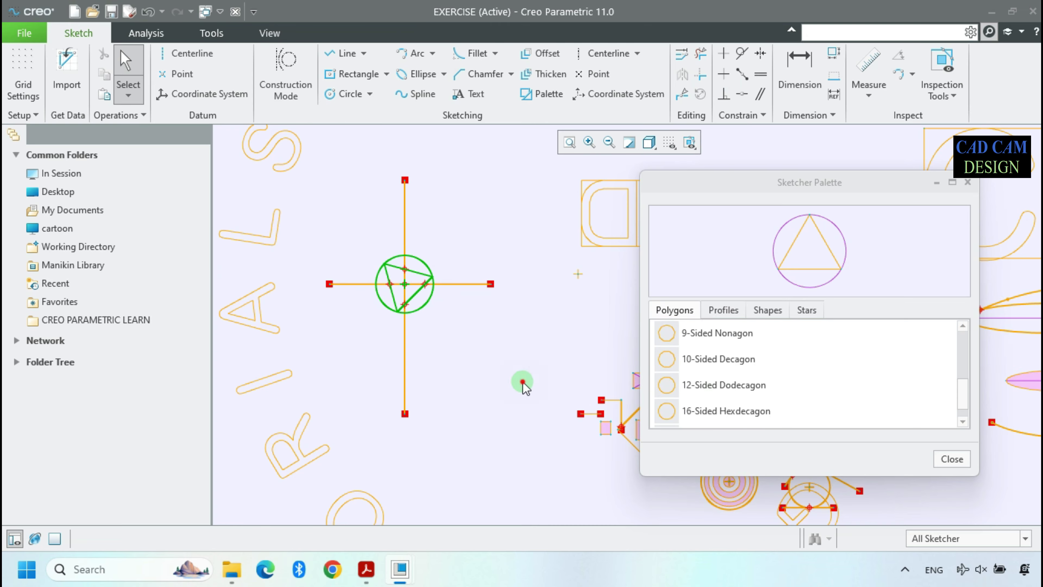
pyautogui.scroll(-2, 403, 273)
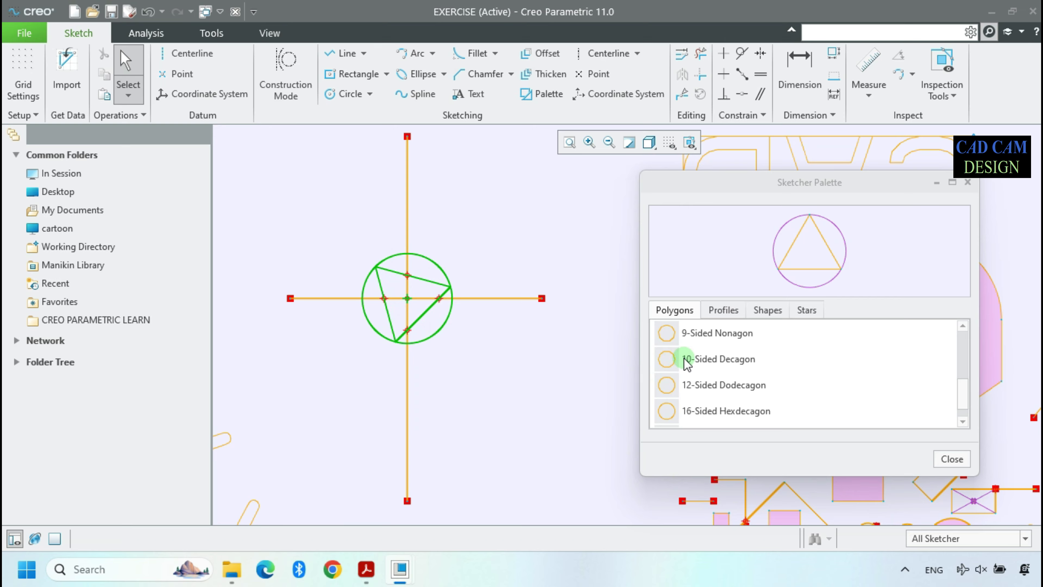
pyautogui.scroll(3, 685, 364)
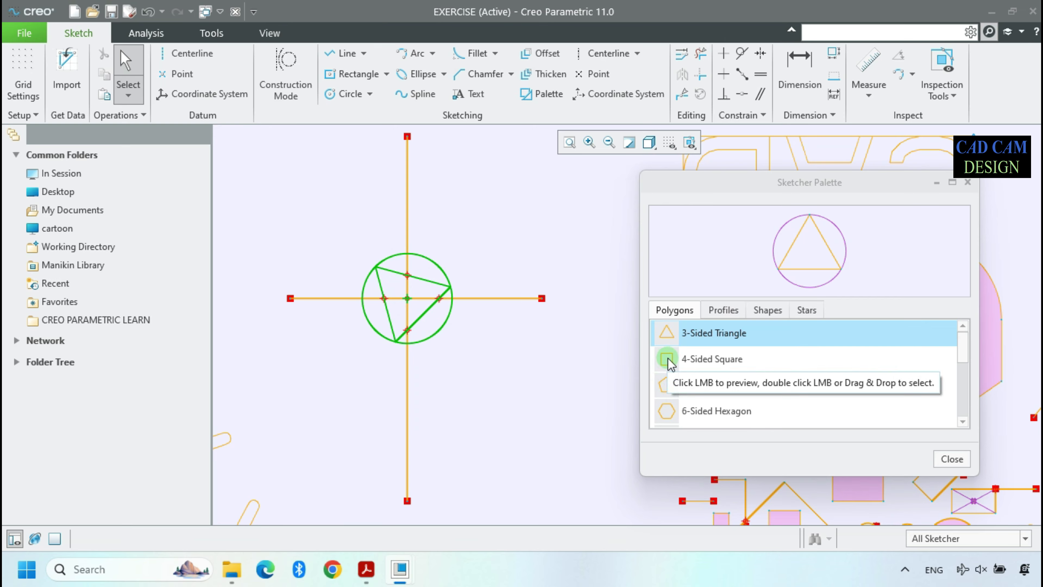
pyautogui.doubleClick(675, 385)
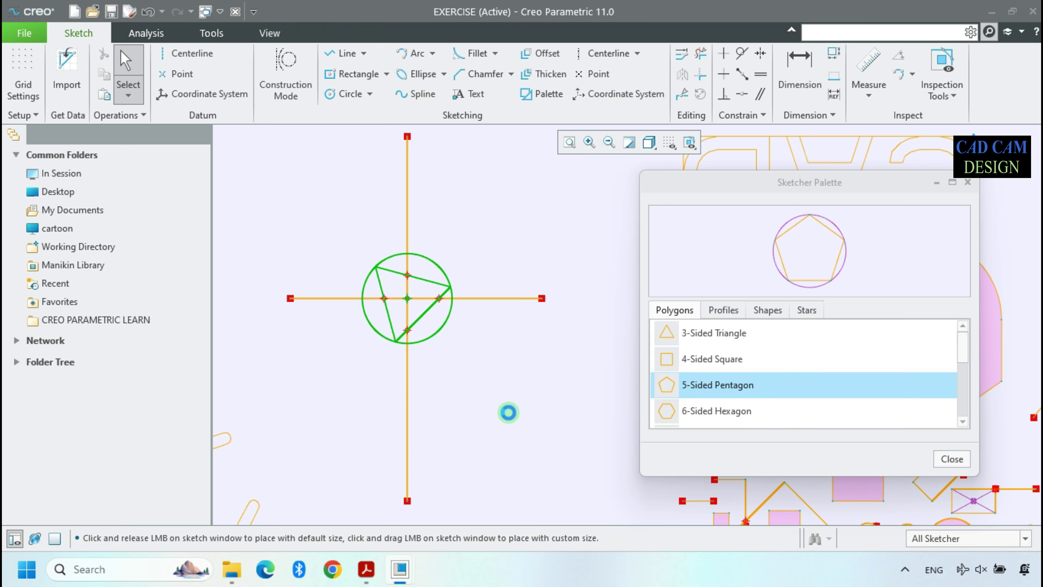
pyautogui.click(520, 397)
pyautogui.middleClick(521, 398)
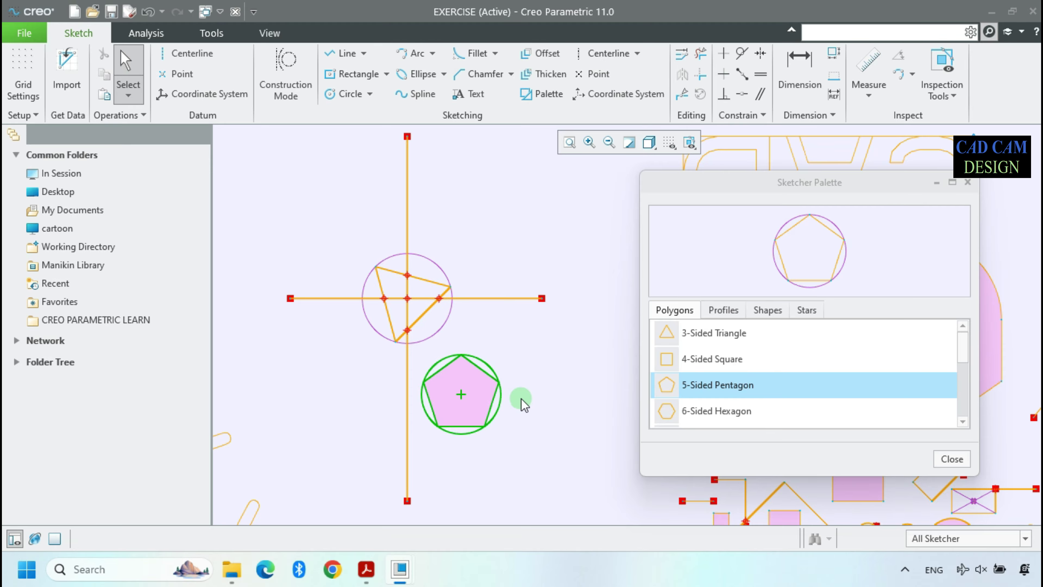
# Place a 4-sided square from the palette in the upper-right quadrant of the crossing lines and accept it
pyautogui.doubleClick(698, 358)
pyautogui.click(529, 227)
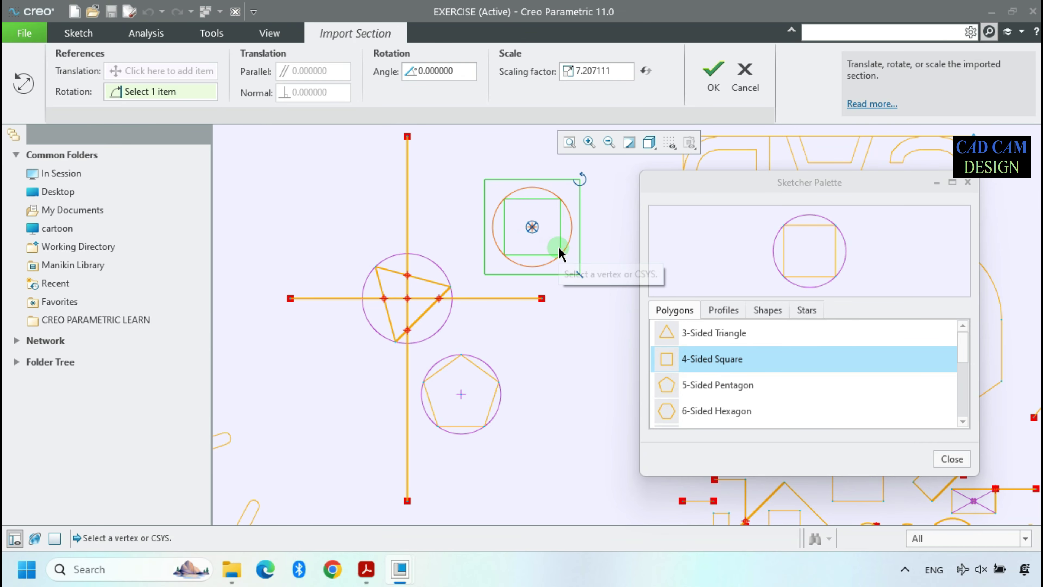
pyautogui.middleClick(580, 217)
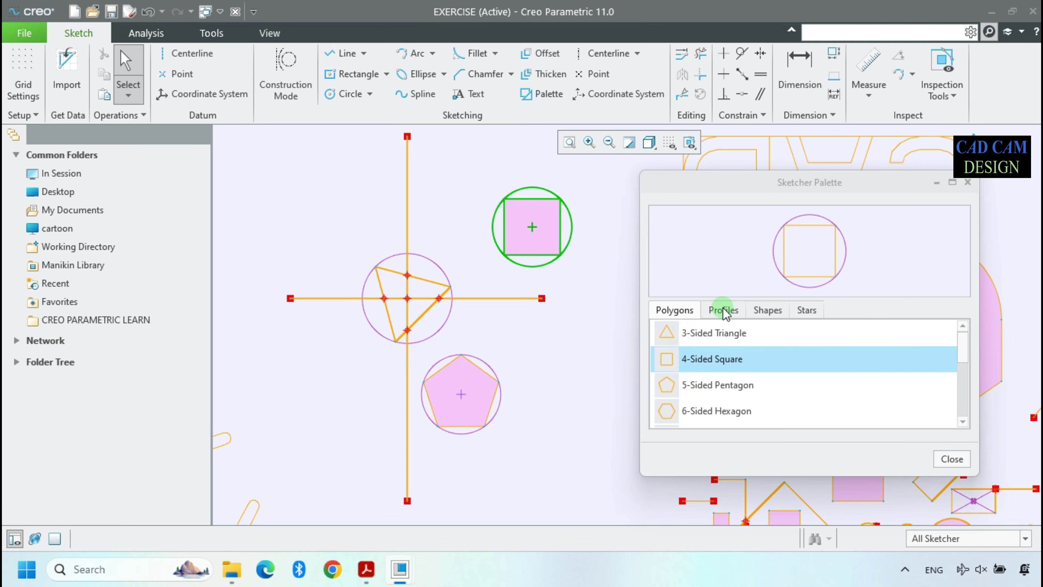
# Place a C-profile from the palette's profiles below the pentagon, inside the circular text, and accept it
pyautogui.click(723, 310)
pyautogui.scroll(3, 452, 259)
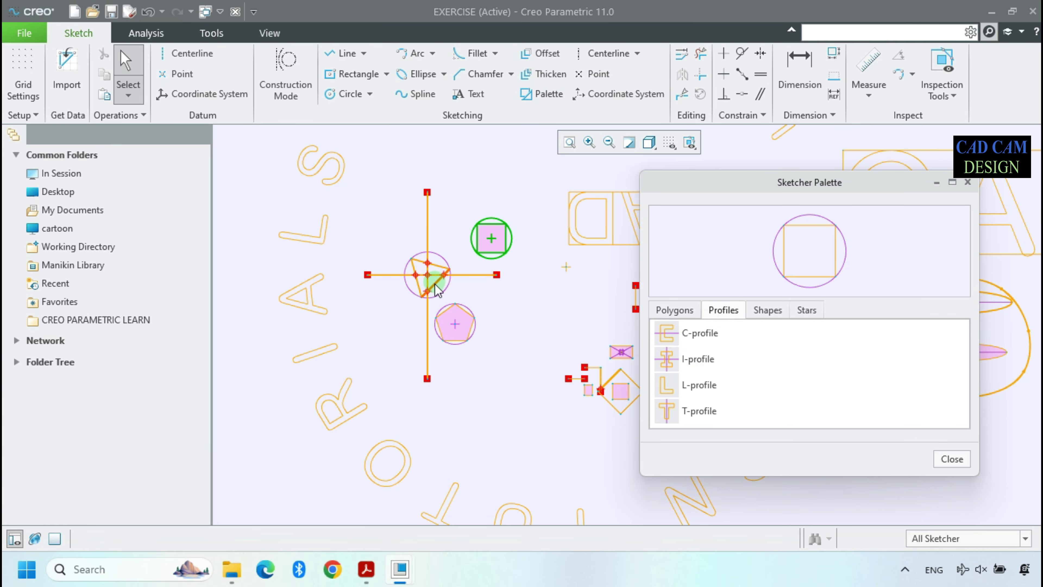
pyautogui.moveTo(665, 339); pyautogui.dragTo(500, 400)
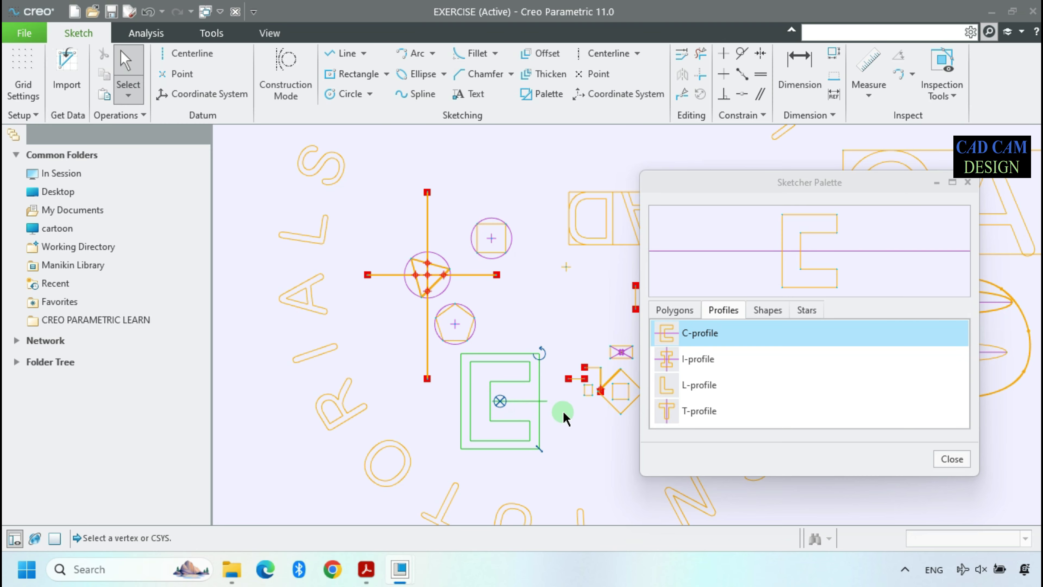
pyautogui.middleClick(538, 332)
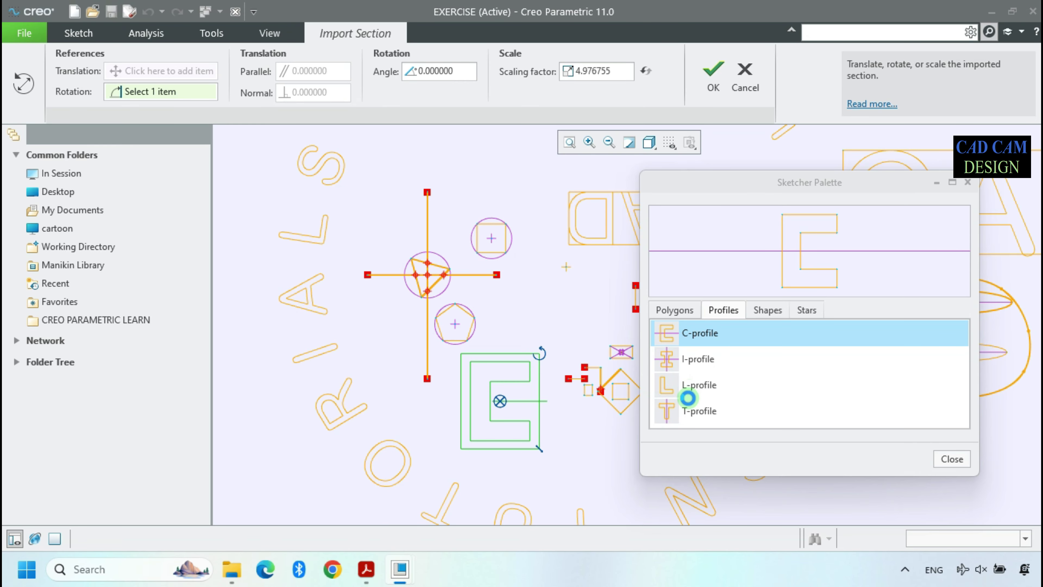
# Place an L-profile at the lower-right corner of the C-profile and a T-profile above the crossing lines, accepting both
pyautogui.click(693, 385)
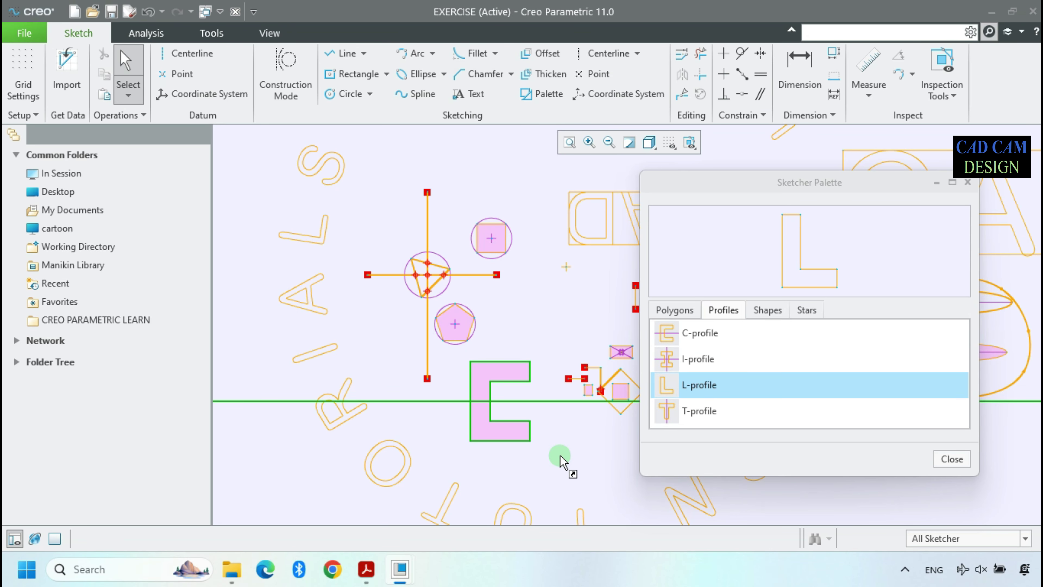
pyautogui.click(613, 469)
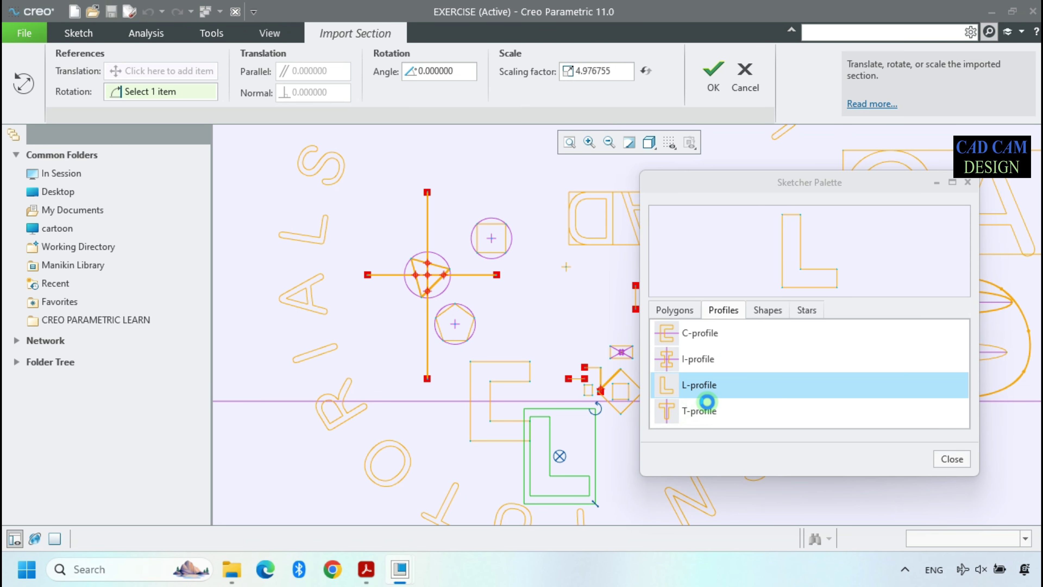
pyautogui.click(699, 411)
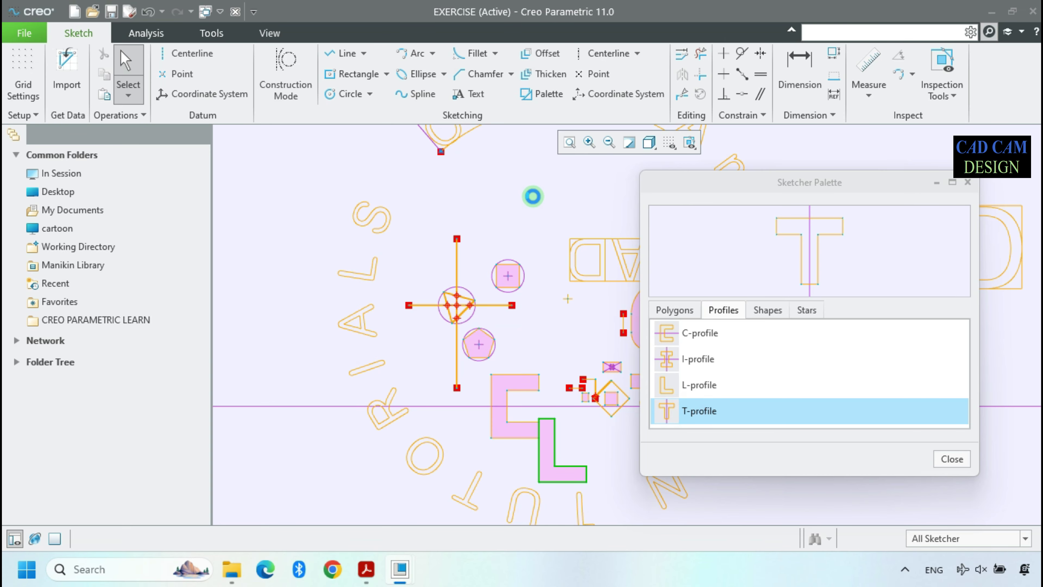
pyautogui.click(533, 197)
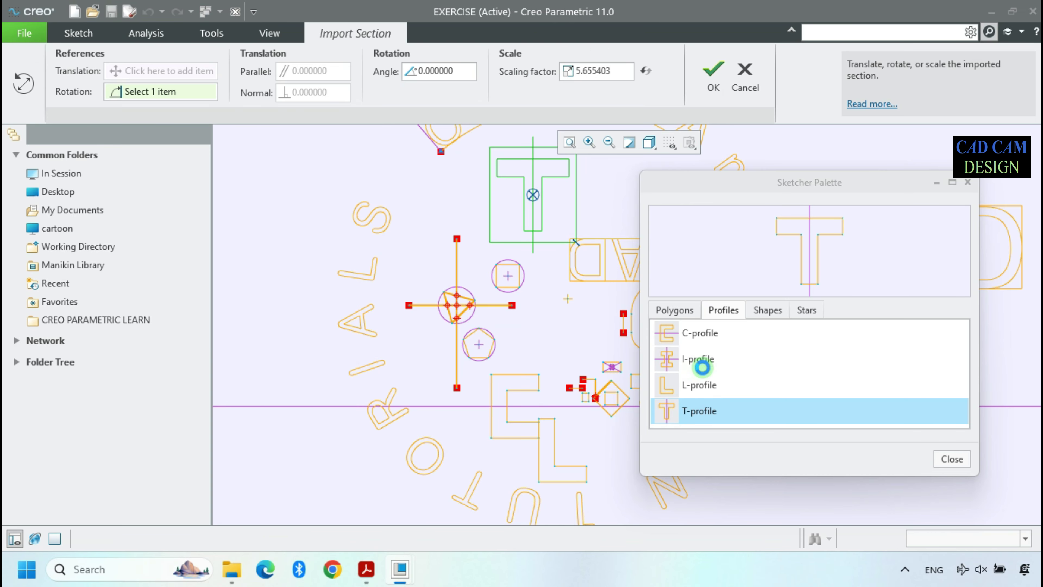
pyautogui.click(702, 367)
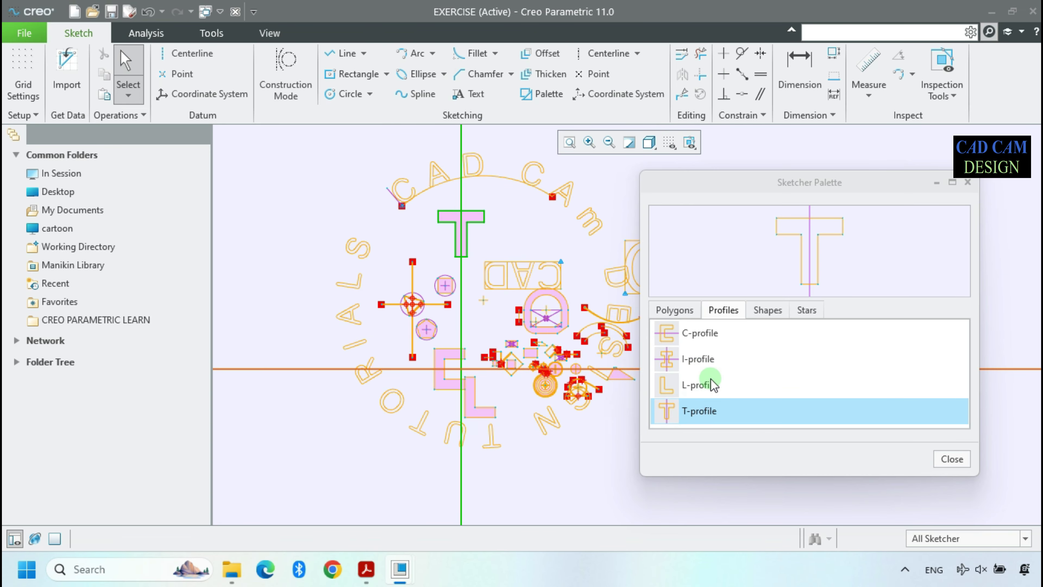
# Place a racetrack from the palette's shapes above the circular text and accept it
pyautogui.click(768, 312)
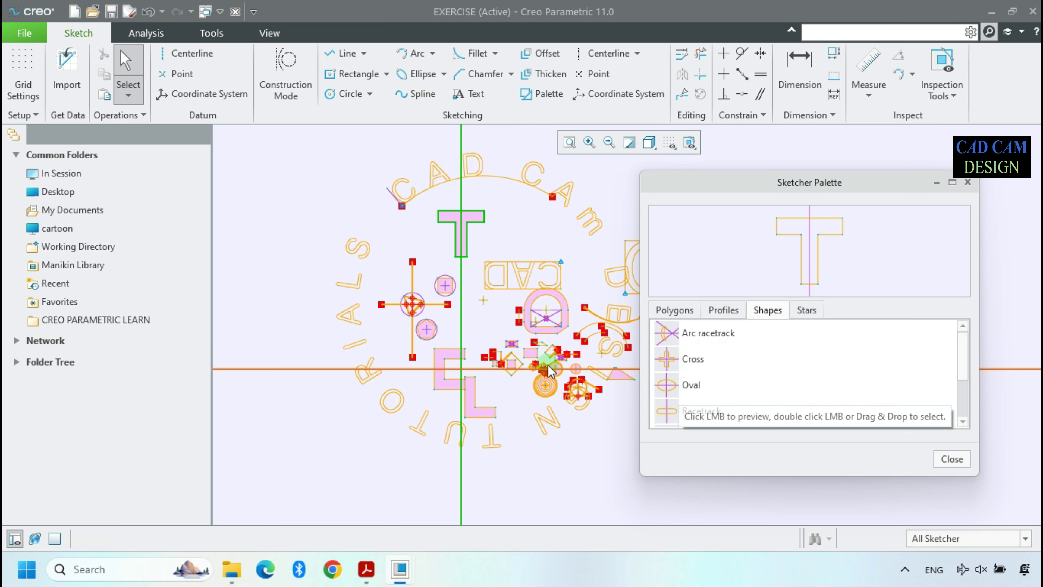
pyautogui.scroll(-2, 433, 356)
pyautogui.scroll(3, 578, 222)
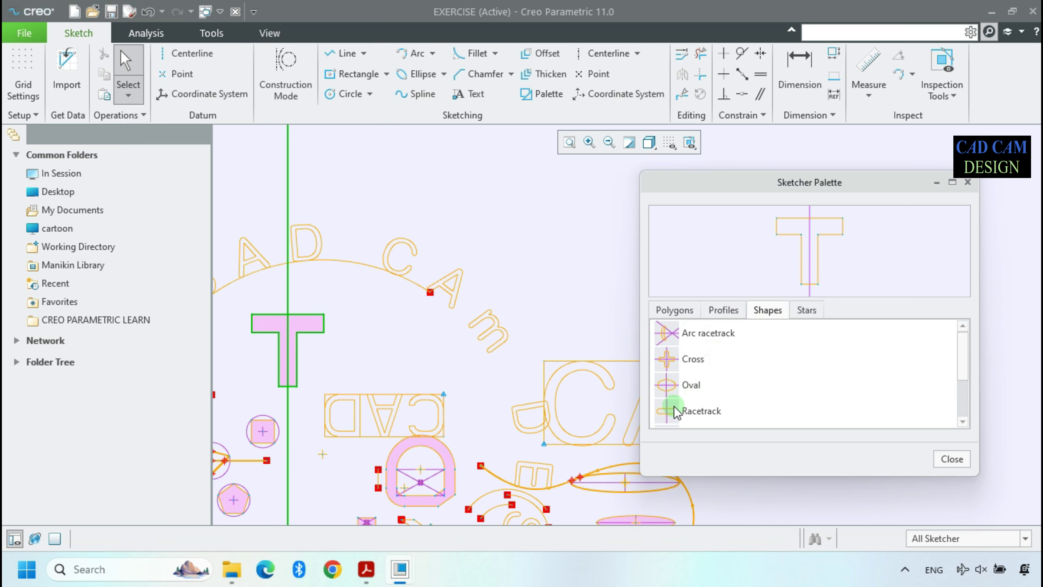
pyautogui.moveTo(667, 411); pyautogui.dragTo(540, 204)
pyautogui.scroll(-2, 536, 232)
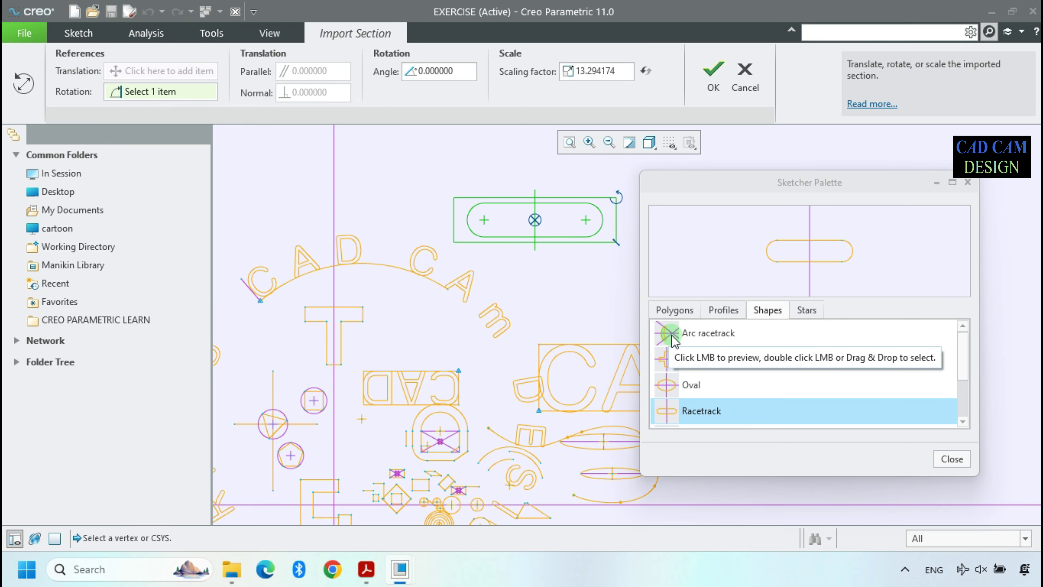
pyautogui.moveTo(673, 340); pyautogui.dragTo(559, 288)
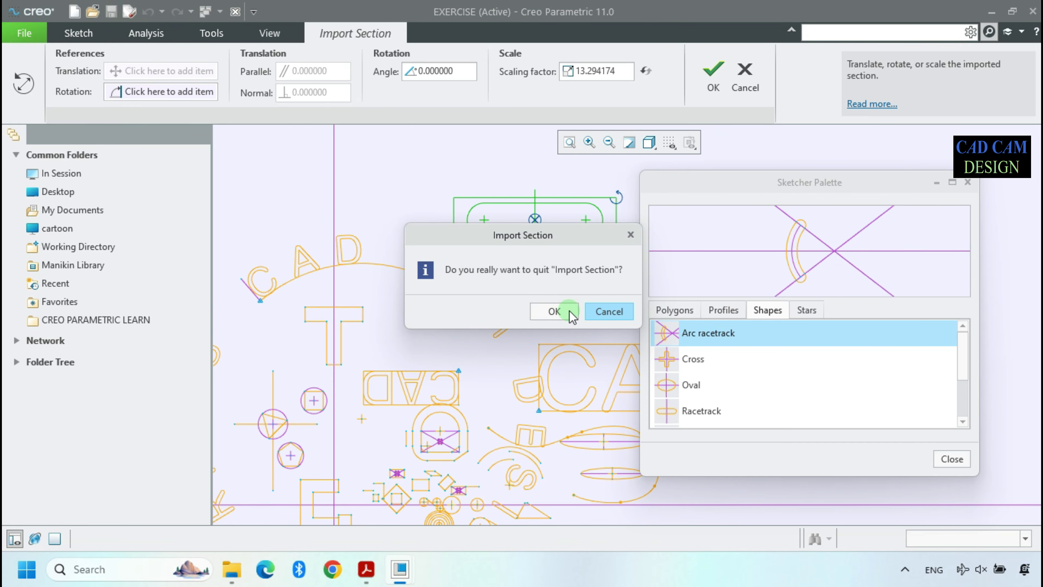
pyautogui.click(628, 311)
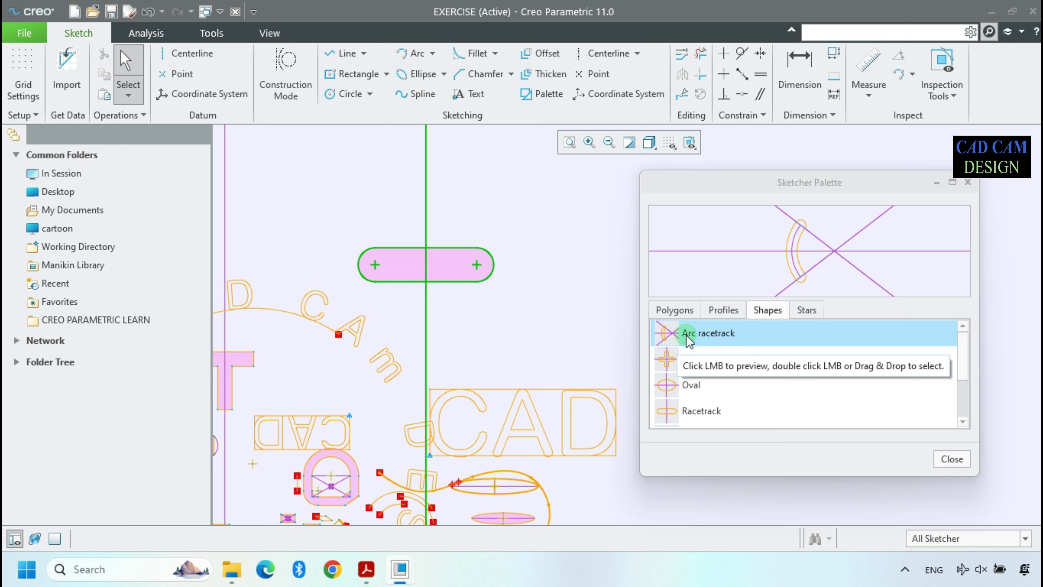
# Place a cross shape above and to the right of the racetrack and an oval above and to its left, accepting both
pyautogui.moveTo(666, 359); pyautogui.dragTo(557, 205)
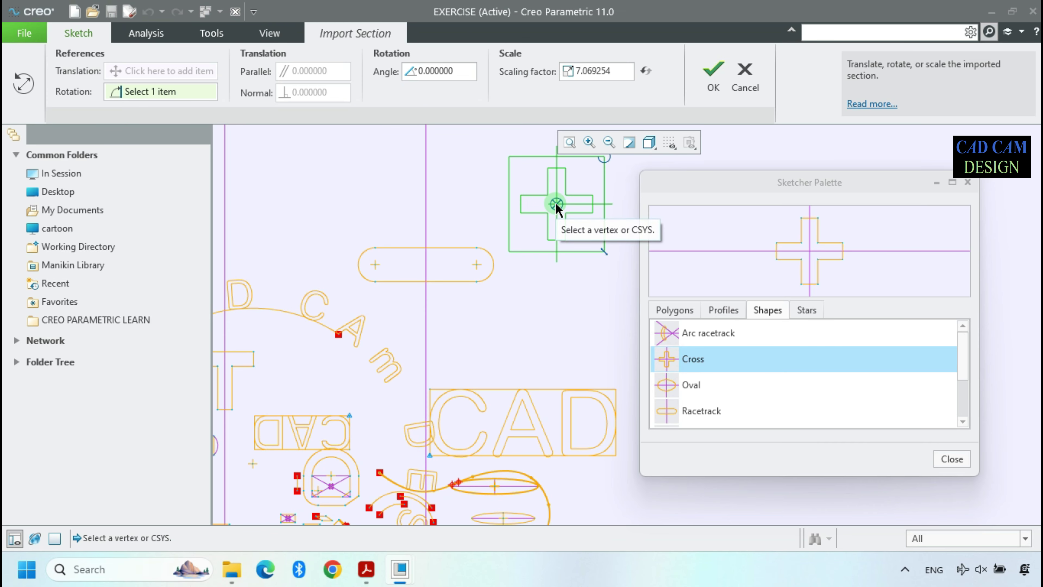
pyautogui.click(557, 204)
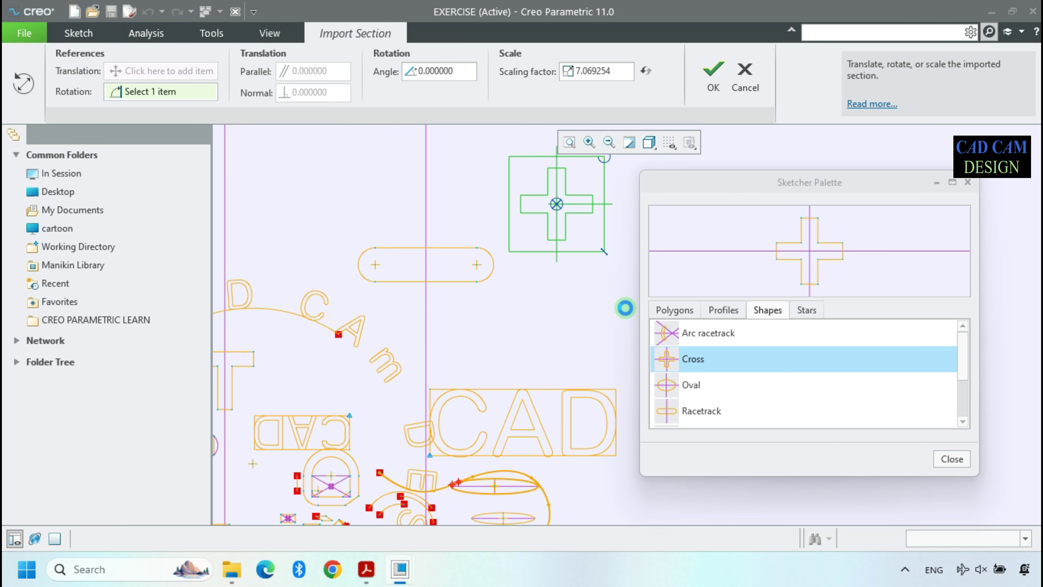
pyautogui.click(680, 359)
pyautogui.moveTo(677, 385)
pyautogui.mouseDown()
pyautogui.moveTo(634, 370)
pyautogui.moveTo(336, 170)
pyautogui.mouseUp()
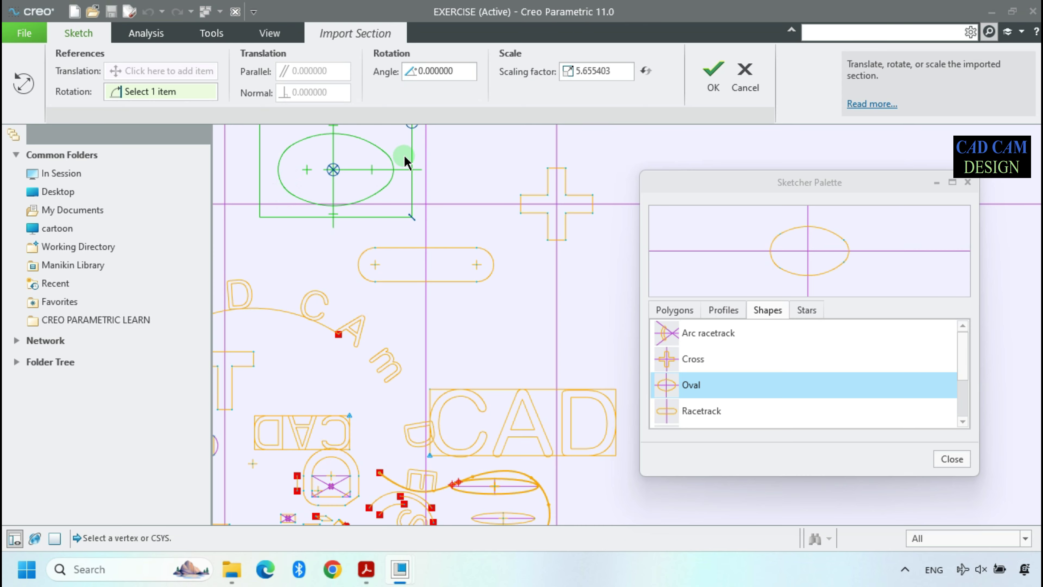
pyautogui.middleClick(525, 299)
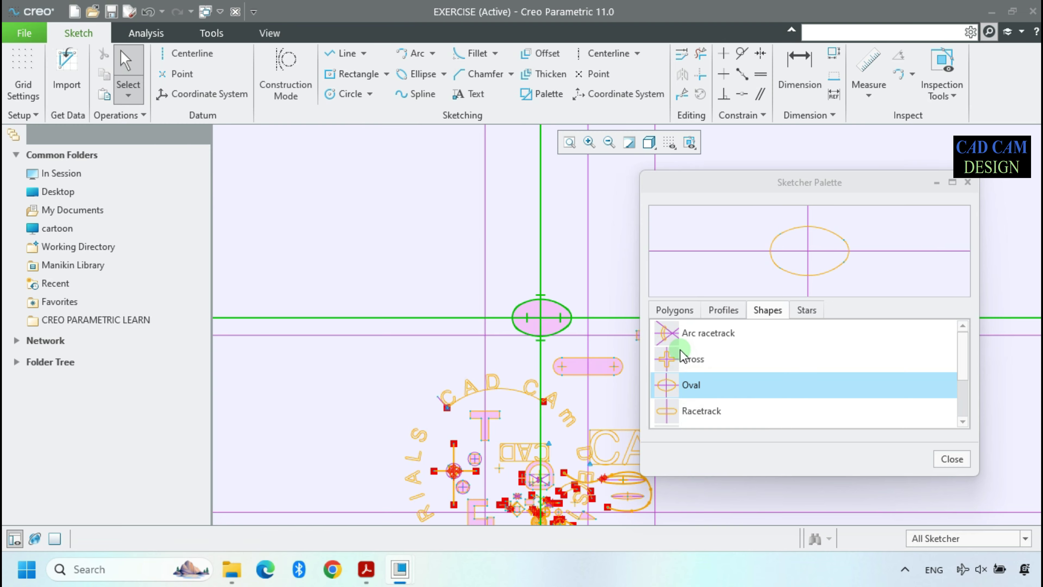
# Place an arc racetrack above and to the left of the oval, accept it, and close the Sketcher Palette
pyautogui.moveTo(682, 335); pyautogui.dragTo(430, 247)
pyautogui.middleClick(392, 224)
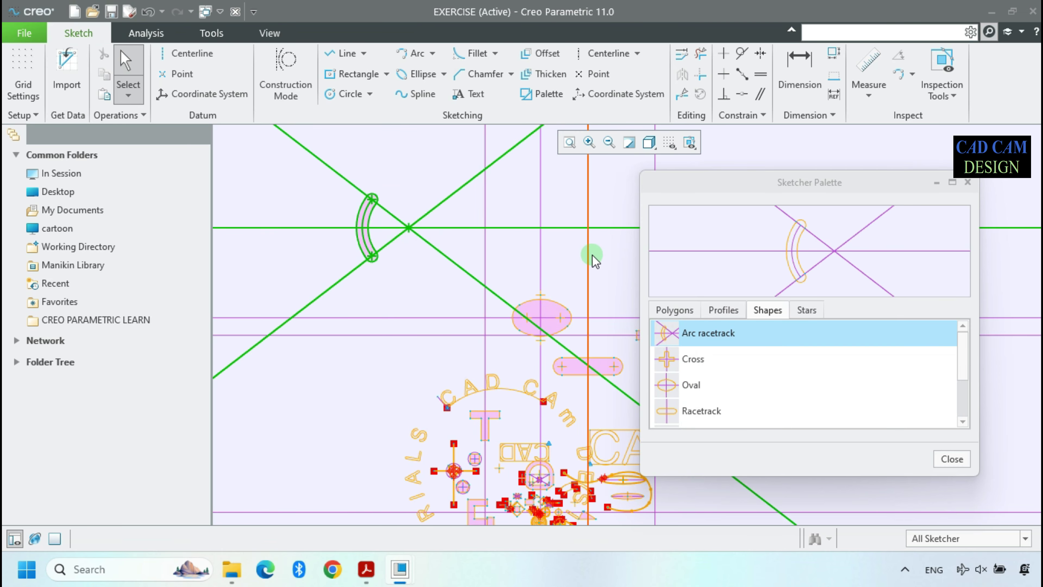
pyautogui.click(486, 173)
pyautogui.click(968, 182)
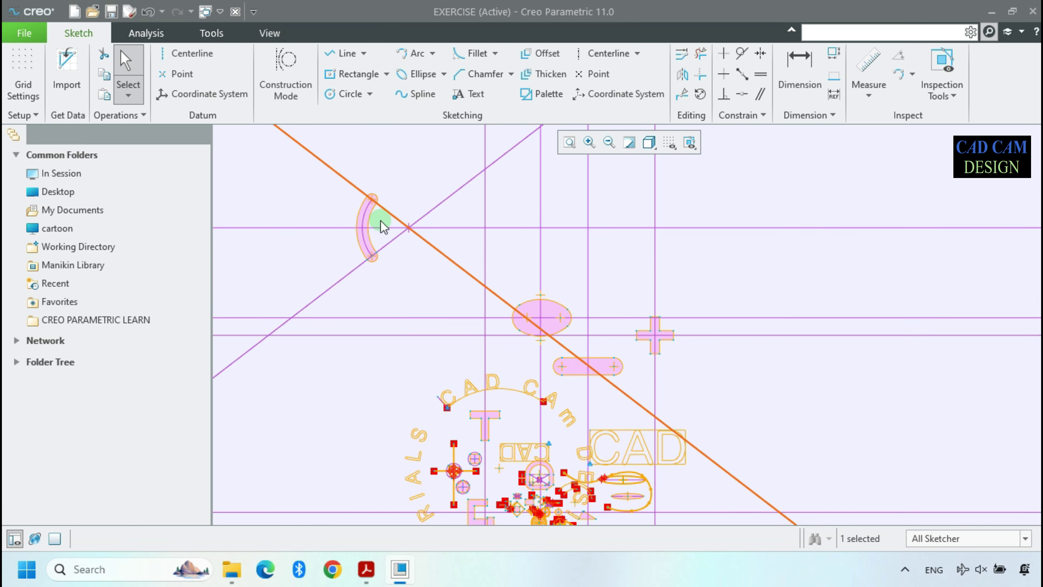
# Delete the arc racetrack, oval, cross and racetrack, plus the remaining diagonal, vertical and horizontal construction centerlines left by the palette shapes
pyautogui.moveTo(278, 172)
pyautogui.mouseDown()
pyautogui.moveTo(748, 404)
pyautogui.moveTo(756, 382)
pyautogui.mouseUp()
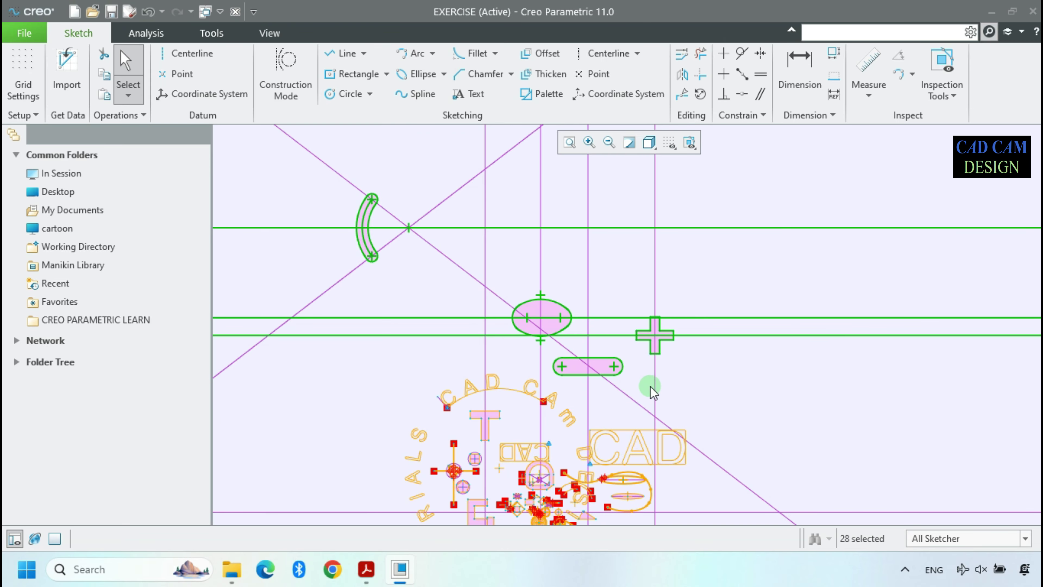
pyautogui.press('Delete')
pyautogui.scroll(3, 601, 280)
pyautogui.click(485, 240)
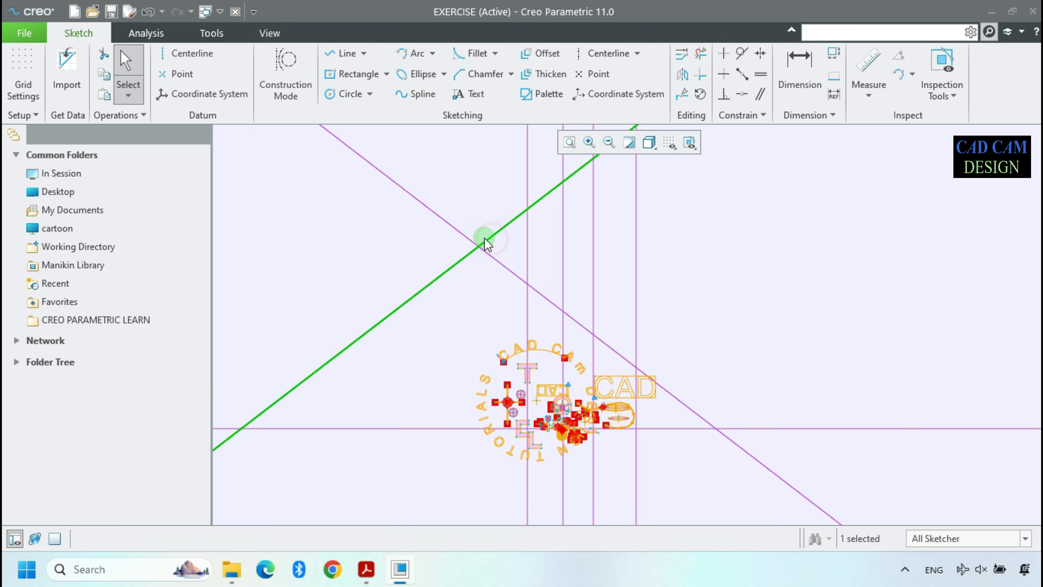
pyautogui.keyDown('ctrl'); pyautogui.click(497, 259); pyautogui.keyUp('ctrl')
pyautogui.keyDown('ctrl'); pyautogui.click(528, 250); pyautogui.keyUp('ctrl')
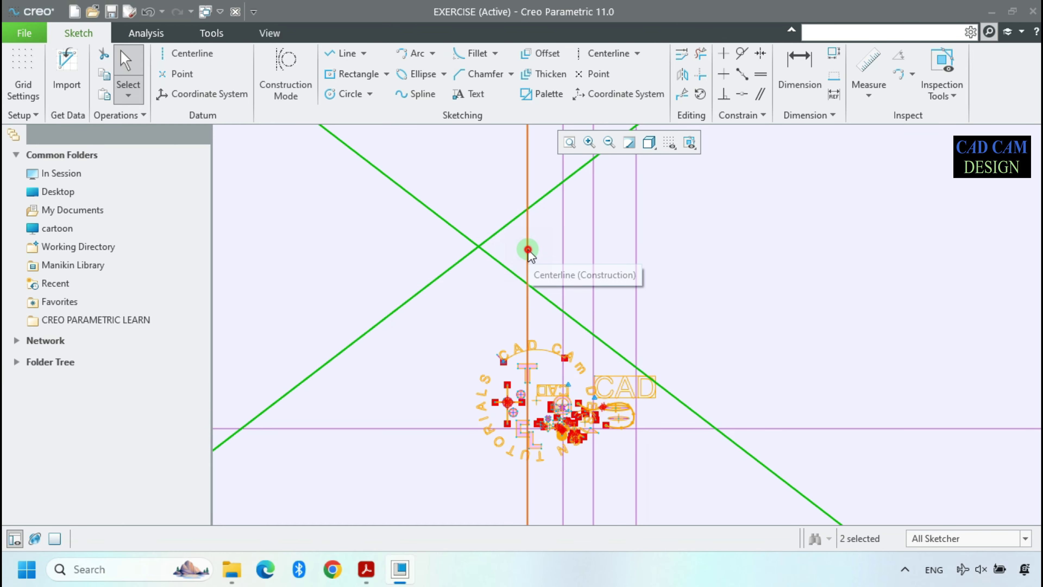
pyautogui.keyDown('ctrl'); pyautogui.click(563, 247); pyautogui.keyUp('ctrl')
pyautogui.keyDown('ctrl'); pyautogui.click(594, 239); pyautogui.keyUp('ctrl')
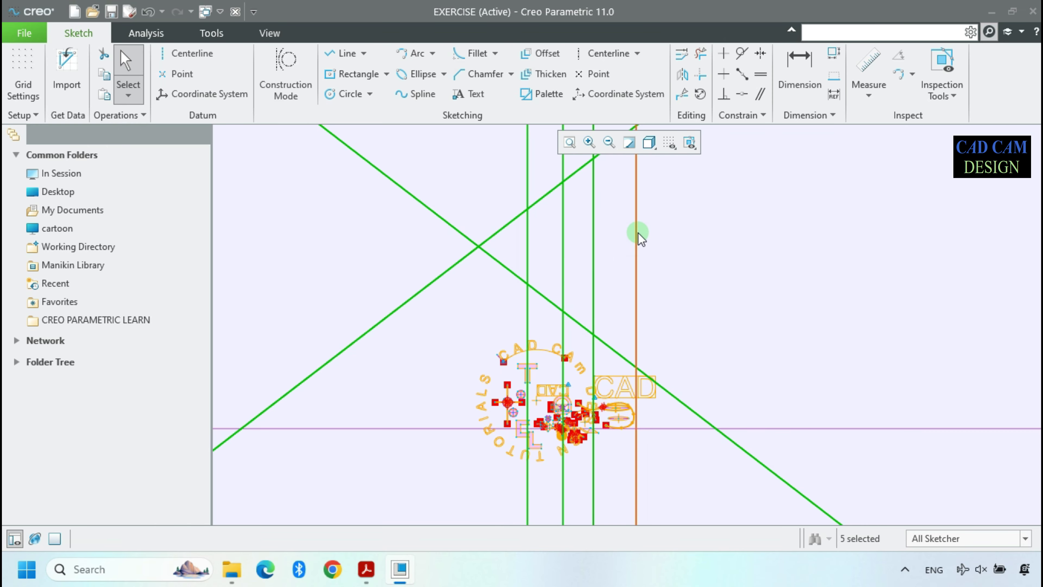
pyautogui.keyDown('ctrl'); pyautogui.click(636, 239); pyautogui.keyUp('ctrl')
pyautogui.keyDown('ctrl'); pyautogui.click(419, 429); pyautogui.keyUp('ctrl')
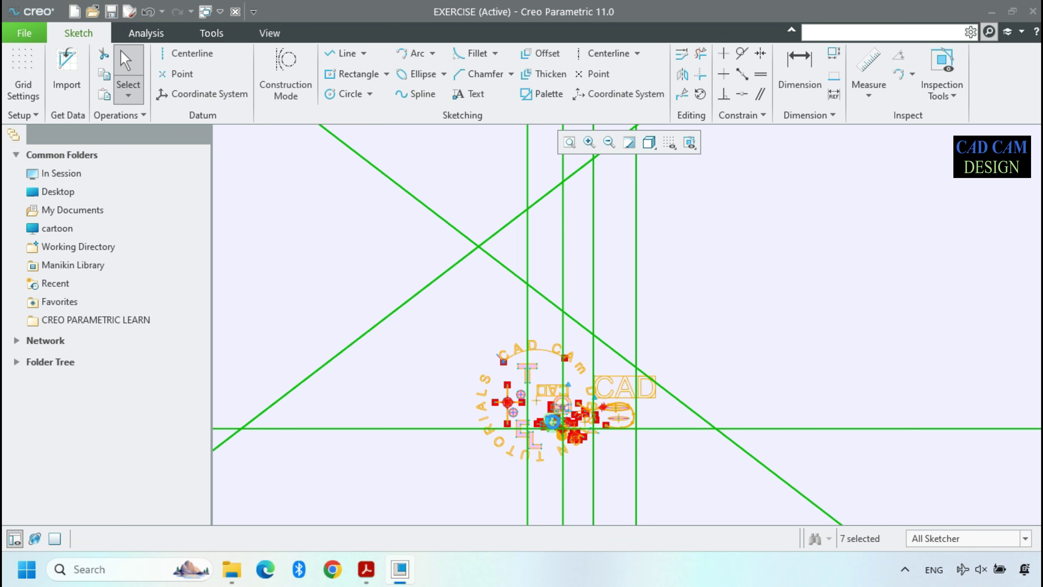
pyautogui.press('Delete')
# Sketch a vertical line about 17.7 long below and right of the CAD text, then a connected horizontal line about 7.9 long
pyautogui.scroll(-5, 588, 421)
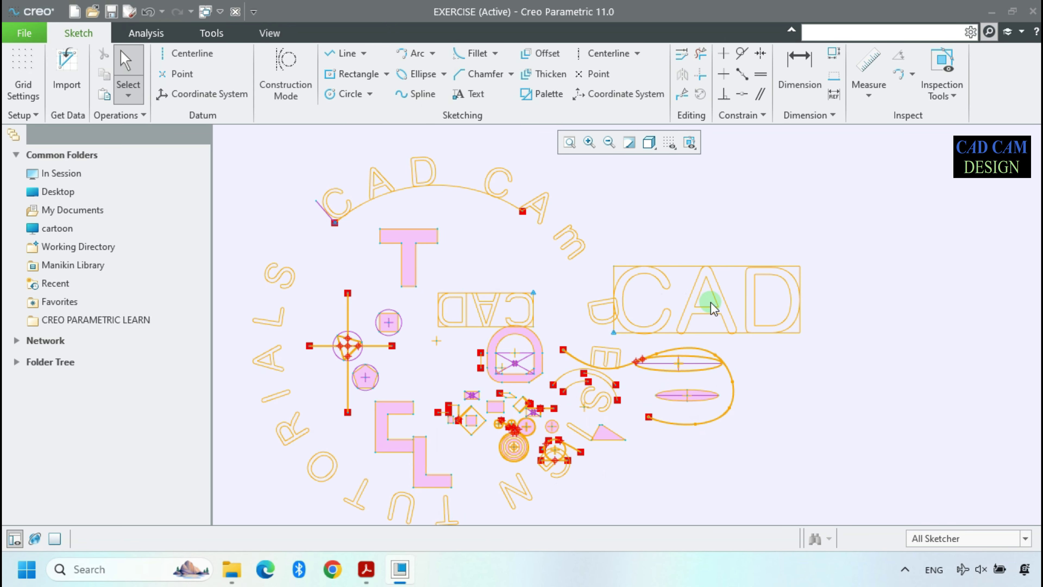
pyautogui.scroll(2, 698, 299)
pyautogui.scroll(-2, 468, 384)
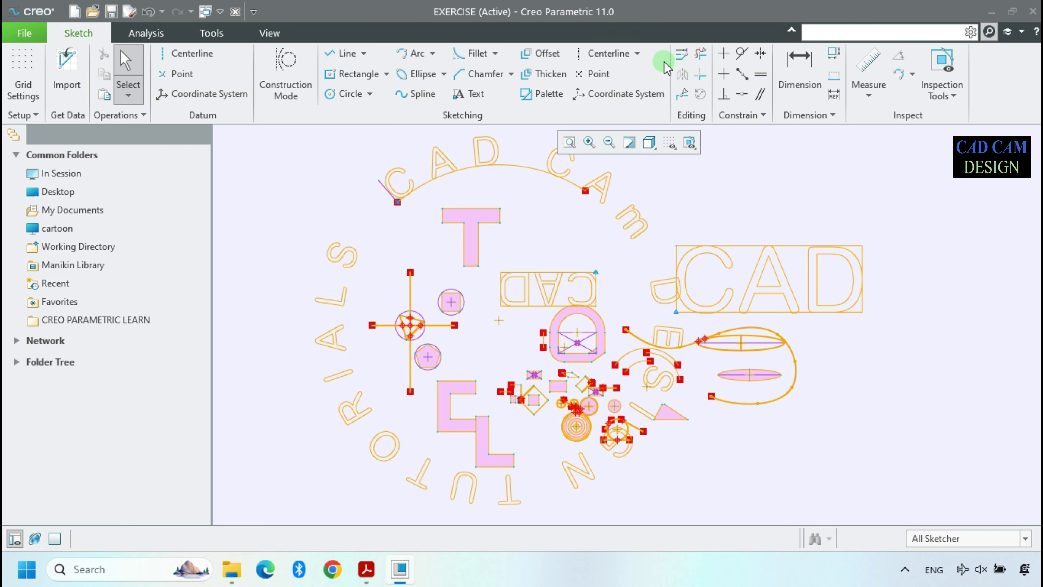
pyautogui.scroll(2, 484, 266)
pyautogui.scroll(-2, 675, 250)
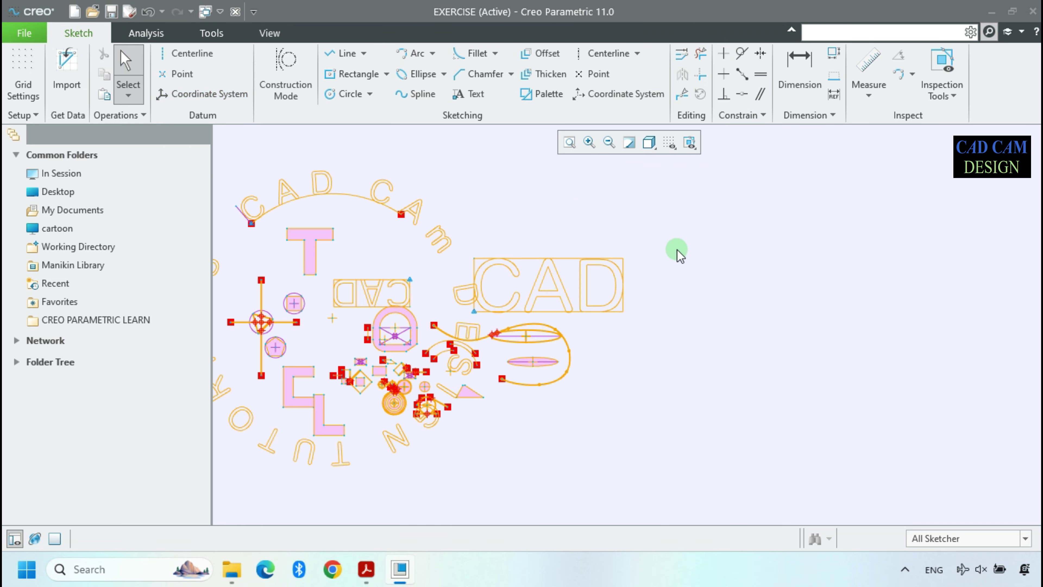
pyautogui.click(354, 61)
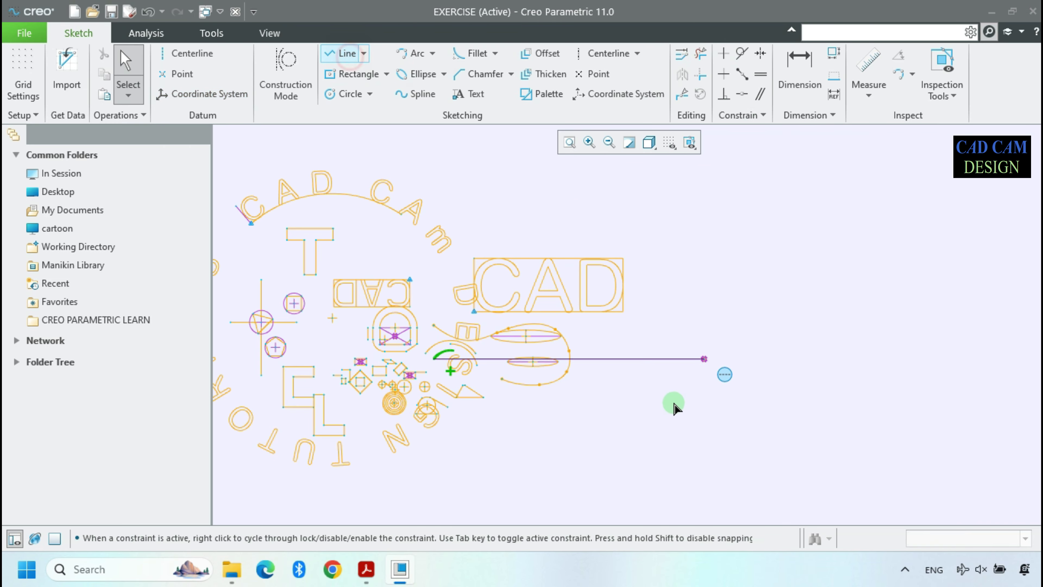
pyautogui.click(657, 434)
pyautogui.click(658, 389)
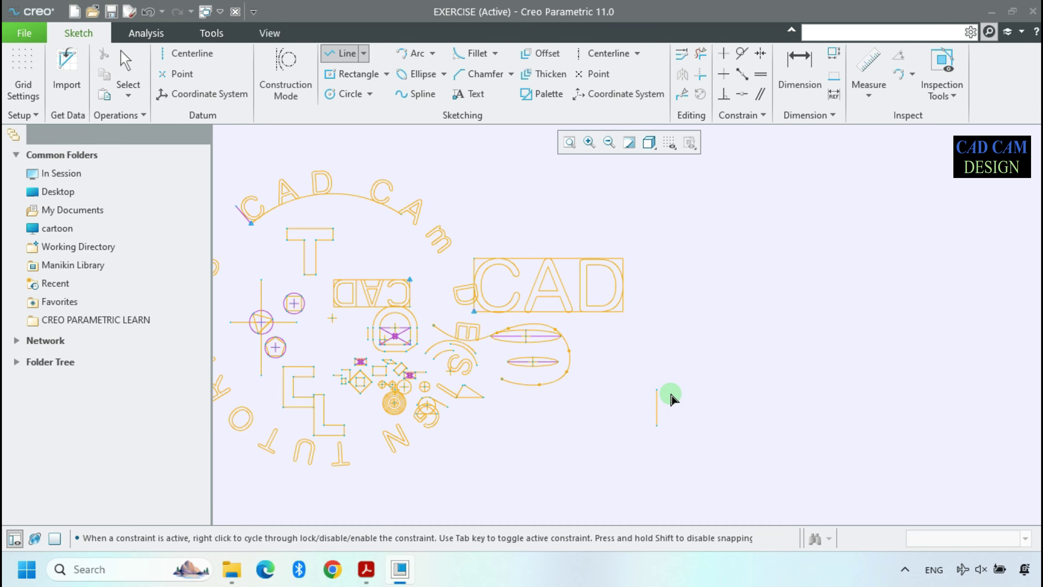
pyautogui.scroll(-5, 694, 392)
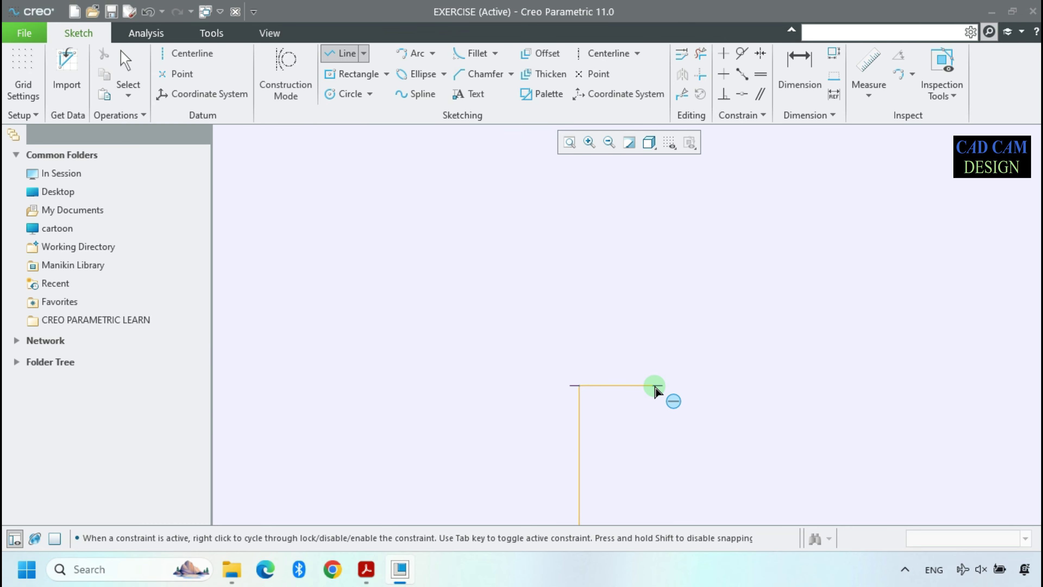
pyautogui.click(656, 385)
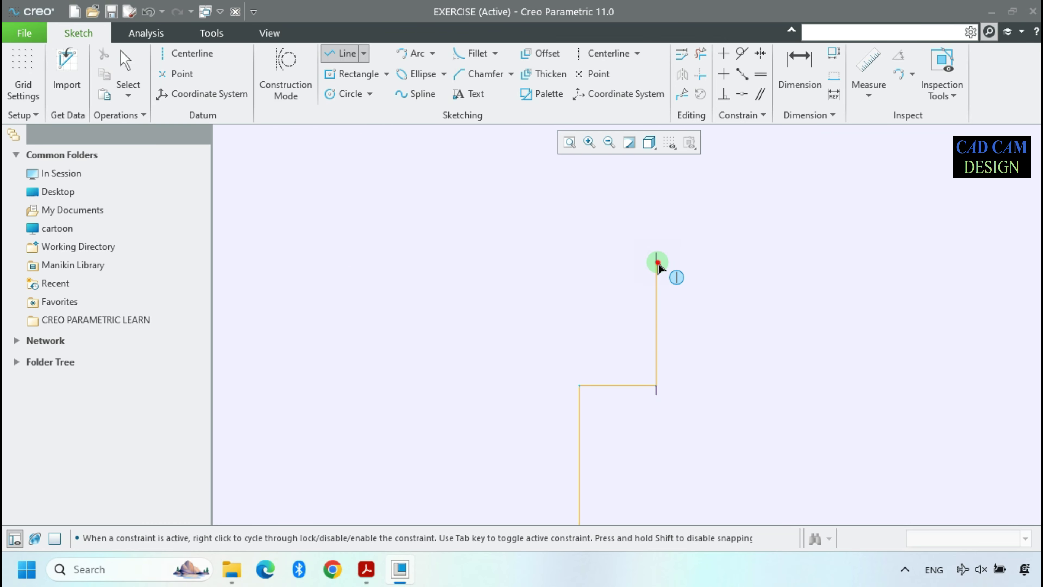
# Continue the stepped chain with a vertical about 12.7, horizontal about 8.8, vertical about 3.5 and horizontal about 16.5 line, then end it
pyautogui.click(656, 262)
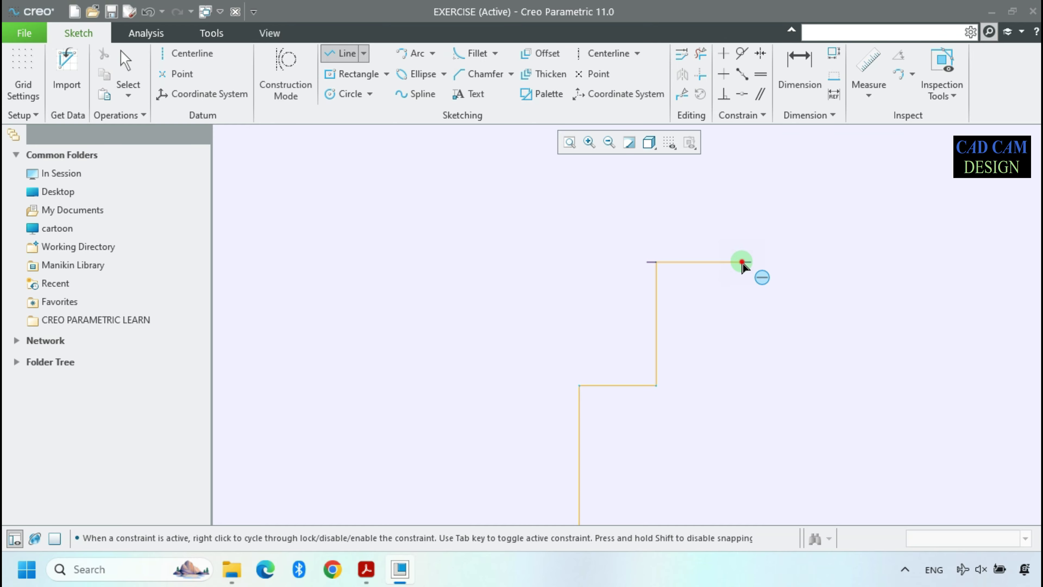
pyautogui.click(758, 235)
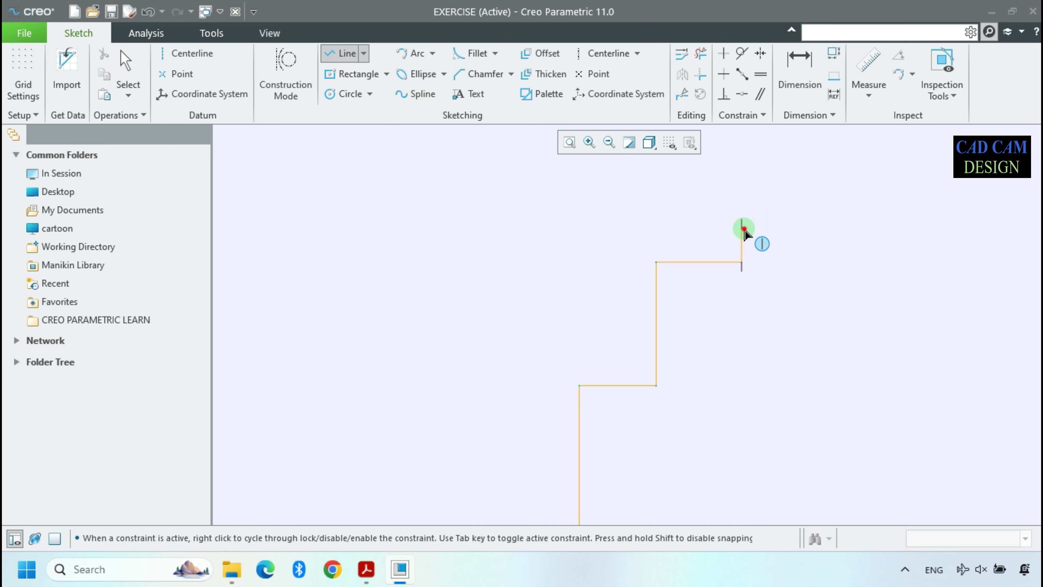
pyautogui.click(787, 228)
pyautogui.click(902, 228)
pyautogui.scroll(-1, 842, 275)
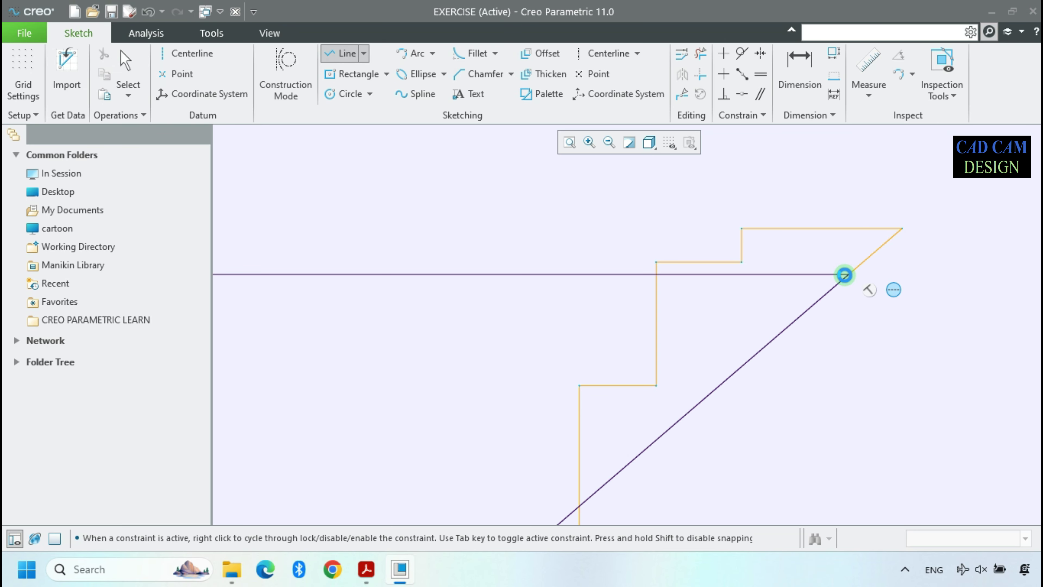
pyautogui.middleClick(843, 275)
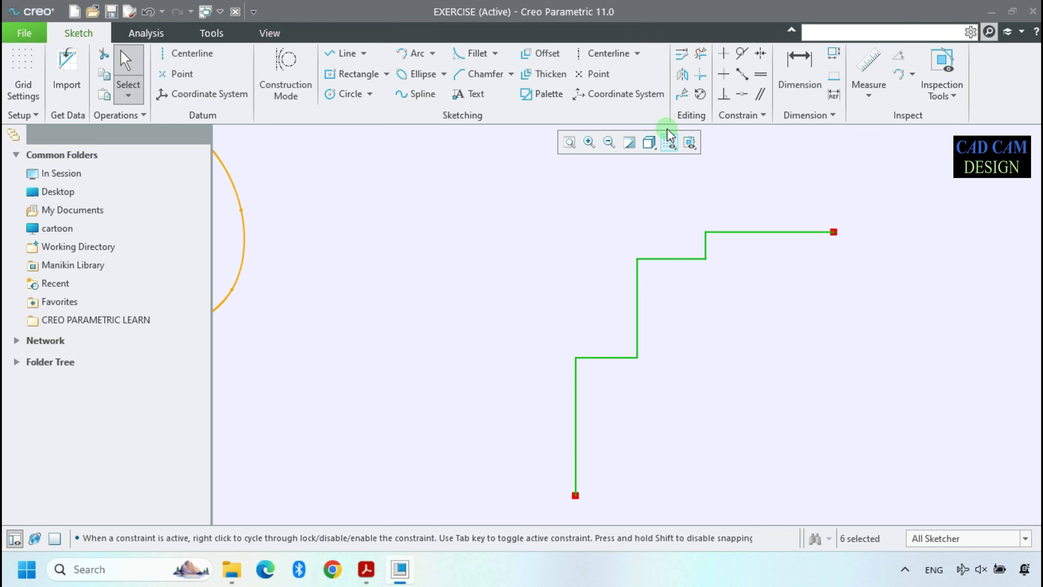
# Turn on constraint display and delete the equal-length constraint on the lowest horizontal line of the stepped profile
pyautogui.click(669, 142)
pyautogui.click(669, 195)
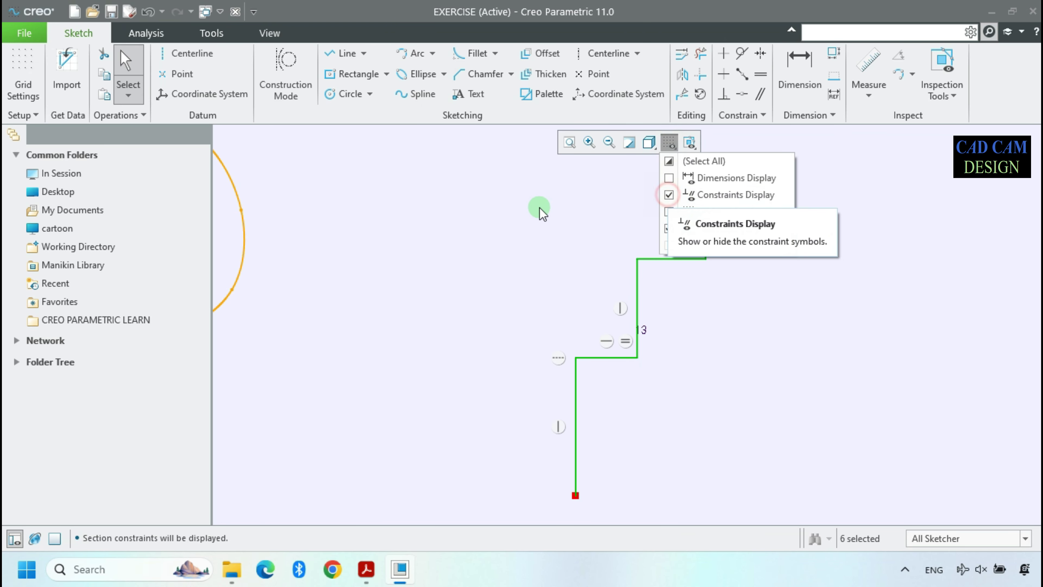
pyautogui.click(624, 348)
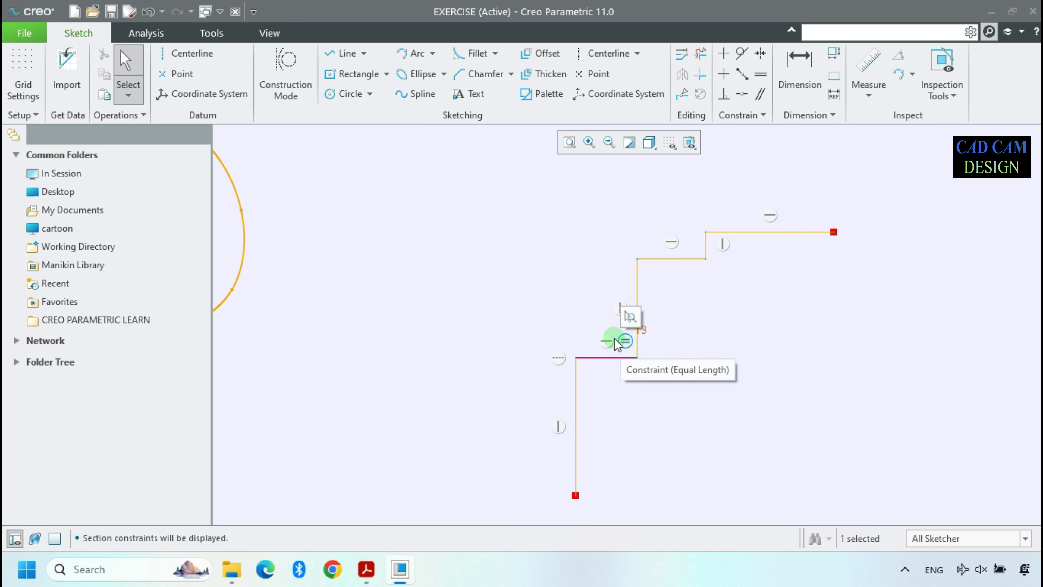
pyautogui.press('Delete')
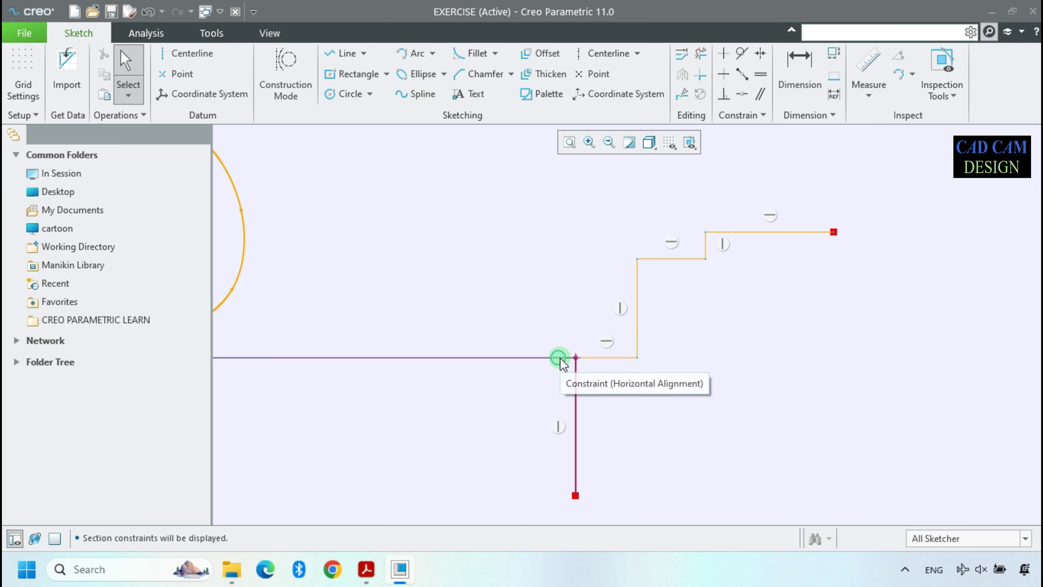
pyautogui.scroll(-2, 502, 318)
pyautogui.scroll(1, 764, 333)
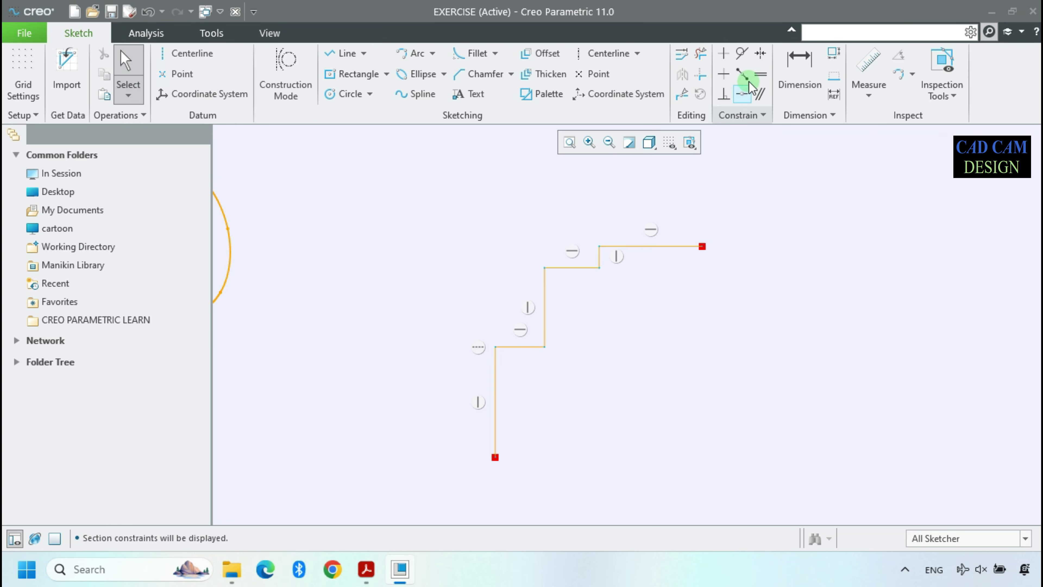
# Turn on dimension display and place the middle and upper vertical lines' dimensions right of the profile, with the 13.63 dimension on its left
pyautogui.click(665, 152)
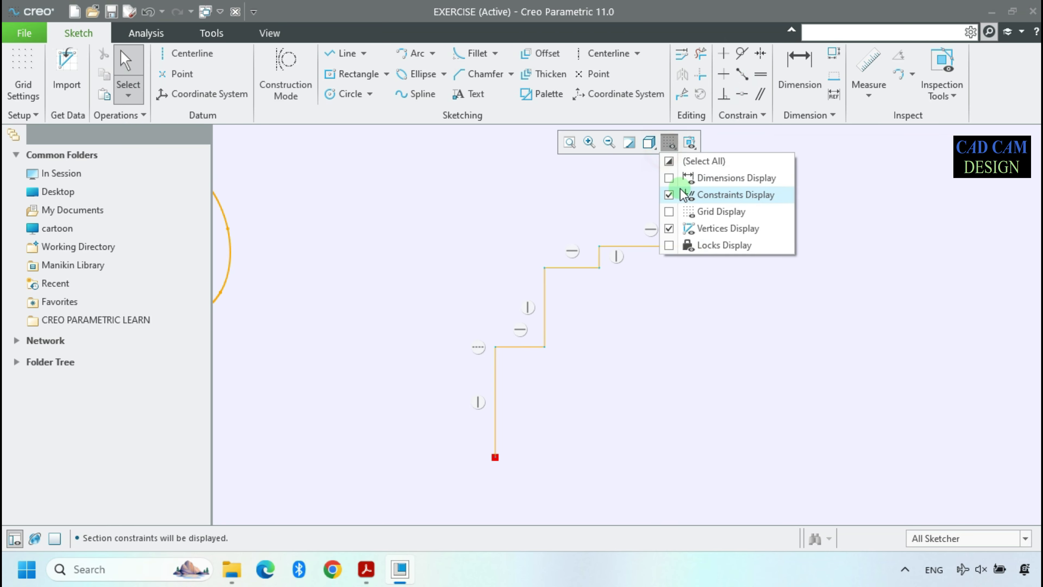
pyautogui.click(670, 176)
pyautogui.moveTo(502, 304); pyautogui.dragTo(769, 329)
pyautogui.moveTo(544, 260); pyautogui.dragTo(764, 257)
pyautogui.scroll(-3, 629, 277)
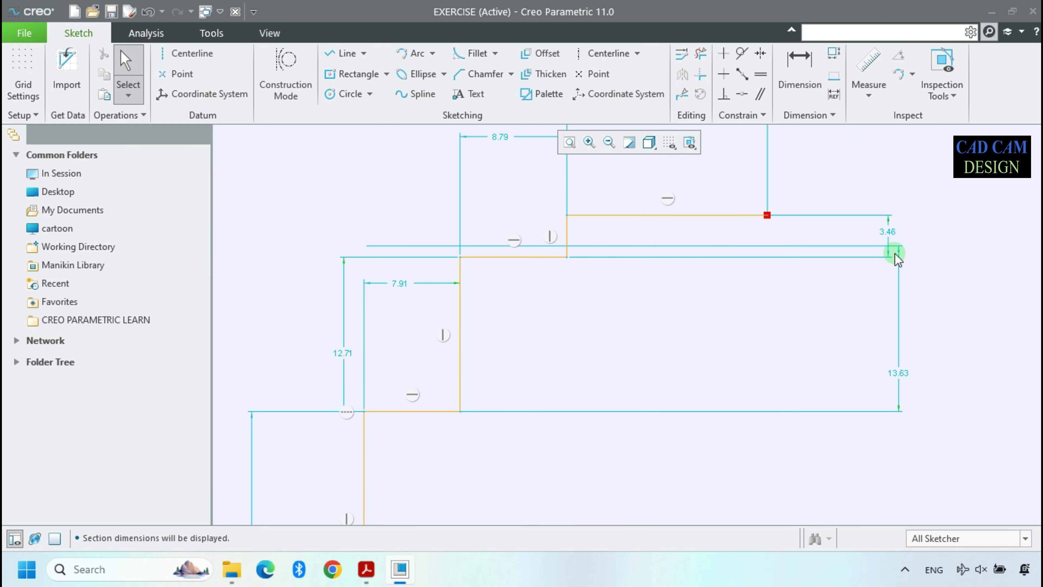
pyautogui.moveTo(899, 373); pyautogui.dragTo(296, 319)
pyautogui.moveTo(343, 354)
pyautogui.mouseDown()
pyautogui.moveTo(808, 341)
pyautogui.moveTo(884, 321)
pyautogui.mouseUp()
pyautogui.scroll(2, 723, 362)
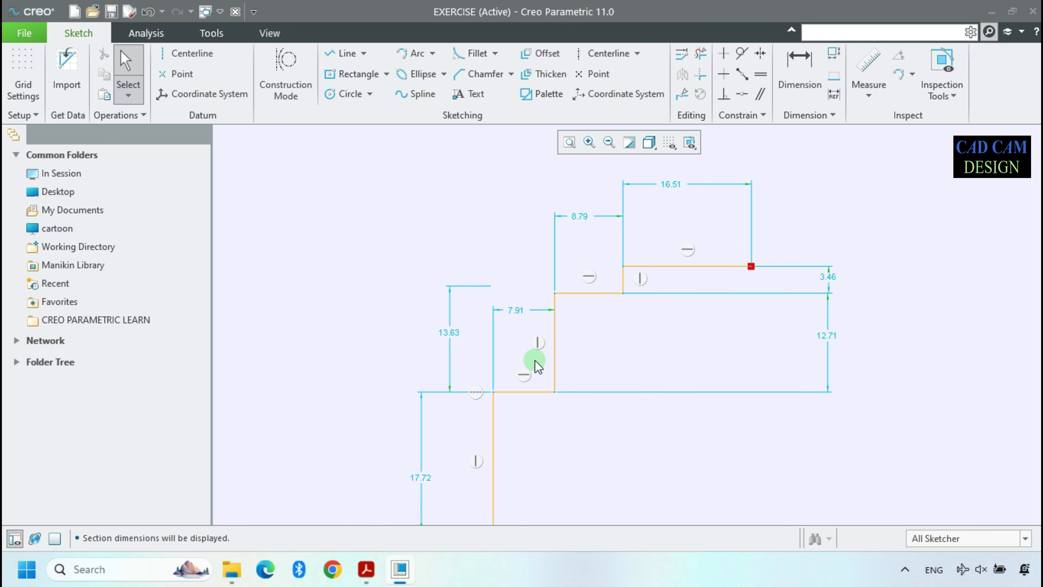
# Move the 13.63 dimension farther left, the lowest vertical line's dimension to the profile's right, and the lowest horizontal line's dimension higher above it
pyautogui.scroll(1, 455, 410)
pyautogui.scroll(1, 456, 410)
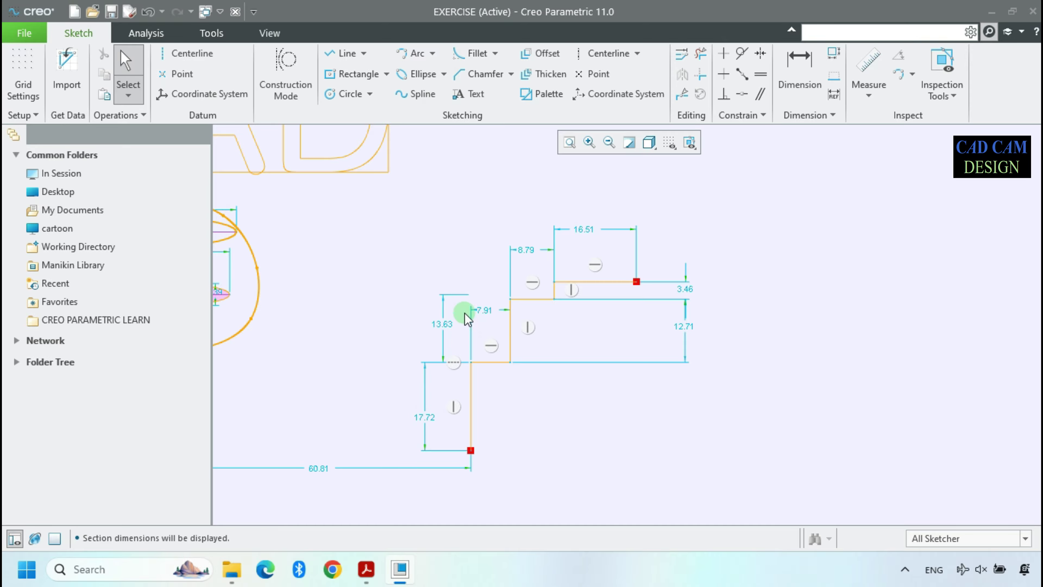
pyautogui.moveTo(456, 325); pyautogui.dragTo(380, 331)
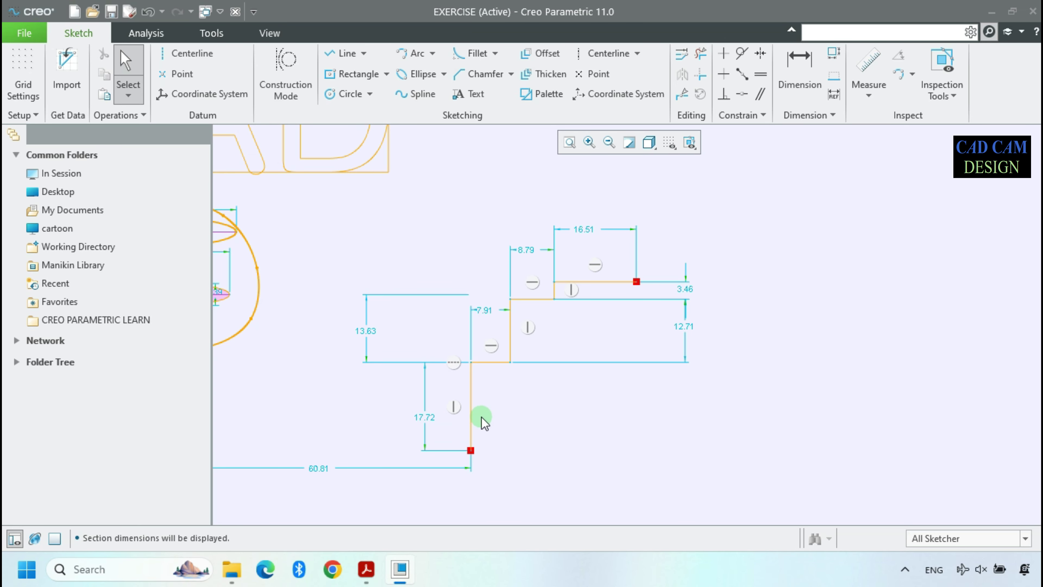
pyautogui.moveTo(426, 420); pyautogui.dragTo(692, 401)
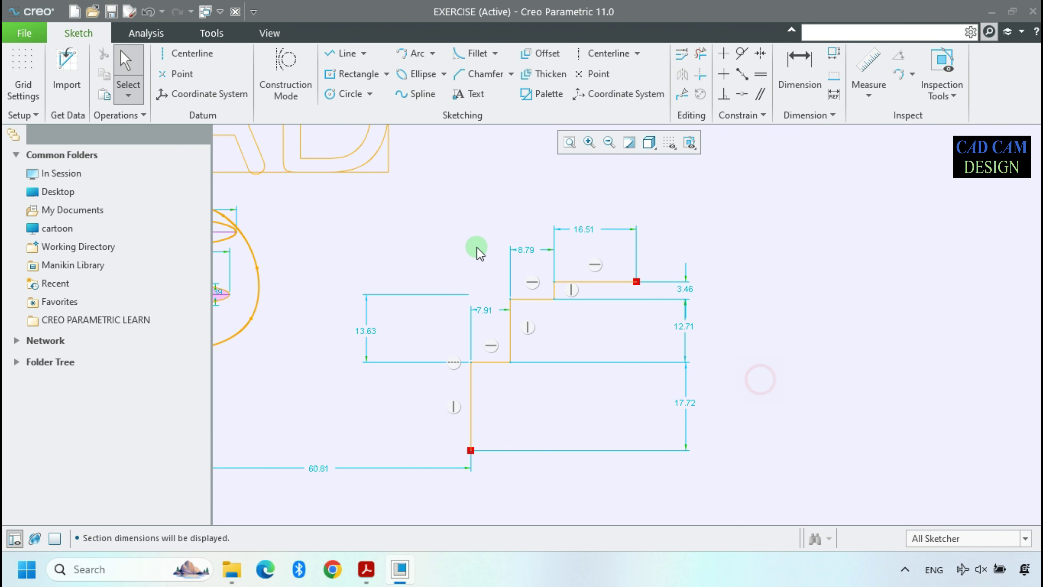
pyautogui.moveTo(482, 310); pyautogui.dragTo(495, 246)
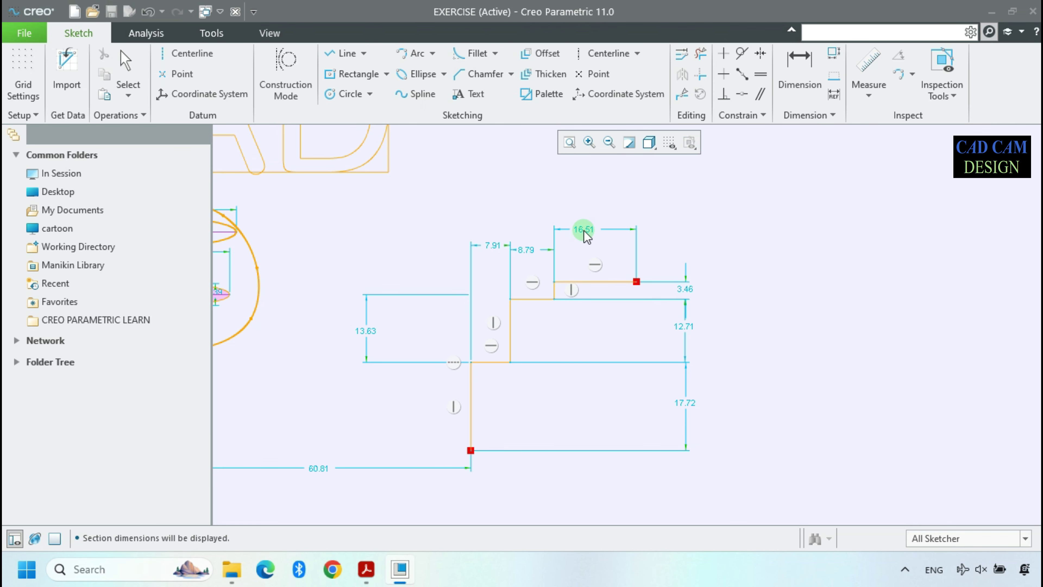
pyautogui.click(805, 312)
pyautogui.scroll(1, 530, 308)
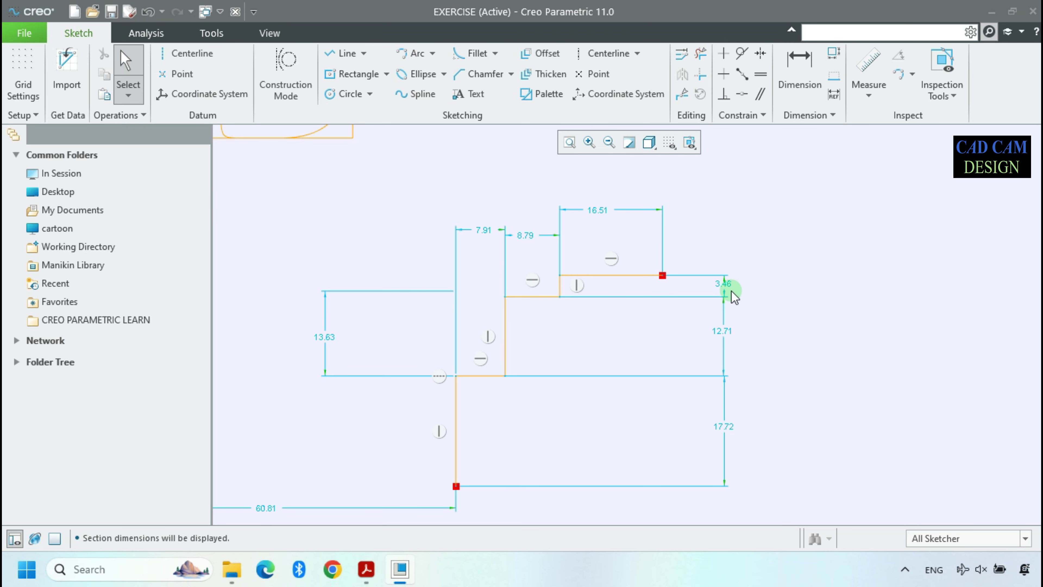
pyautogui.click(683, 54)
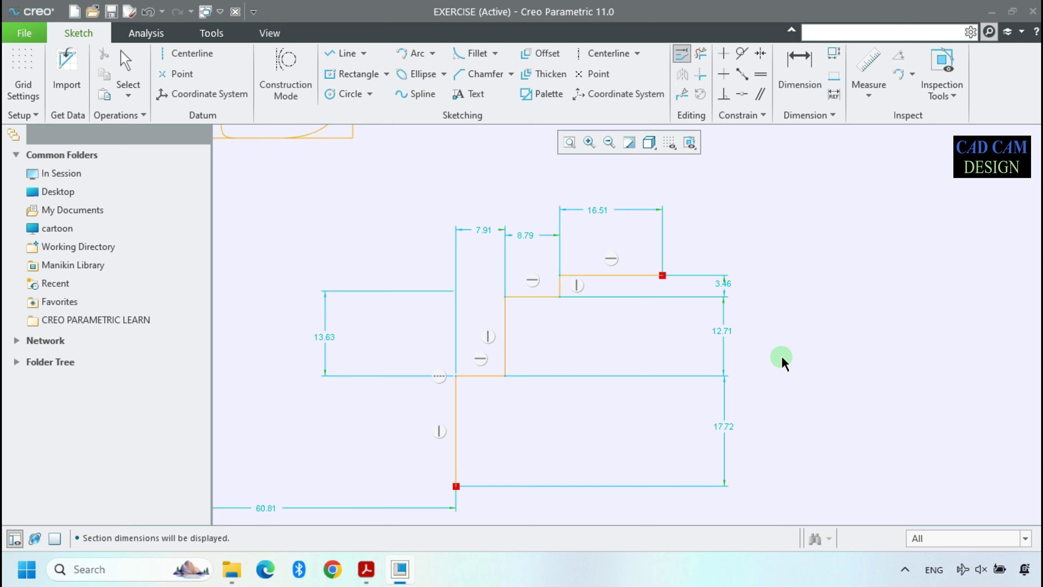
pyautogui.click(683, 61)
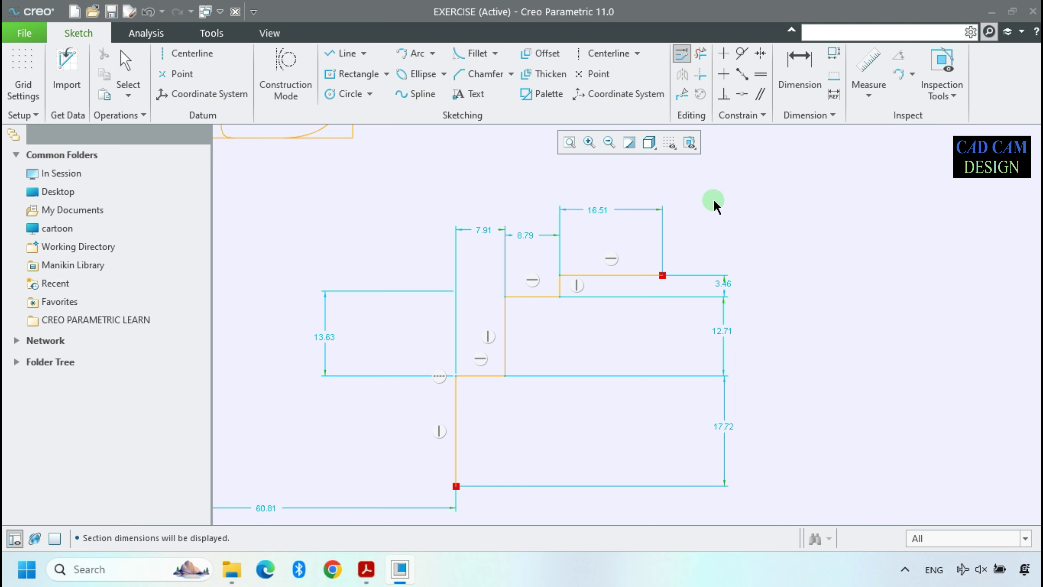
pyautogui.middleClick(649, 303)
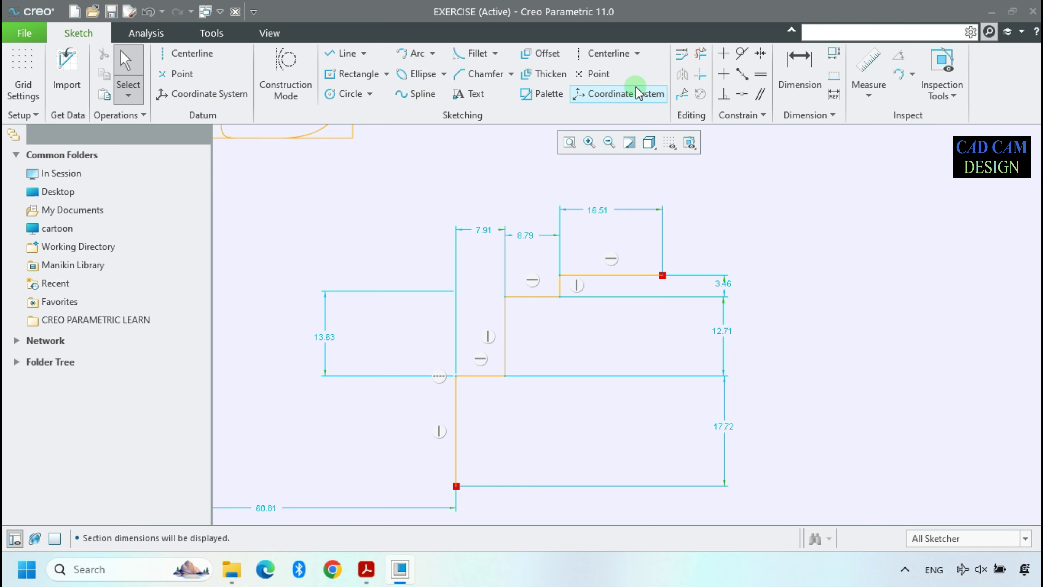
# Collect the length dimensions of the profile's three vertical and three horizontal lines for editing with Modify Dimensions
pyautogui.click(686, 55)
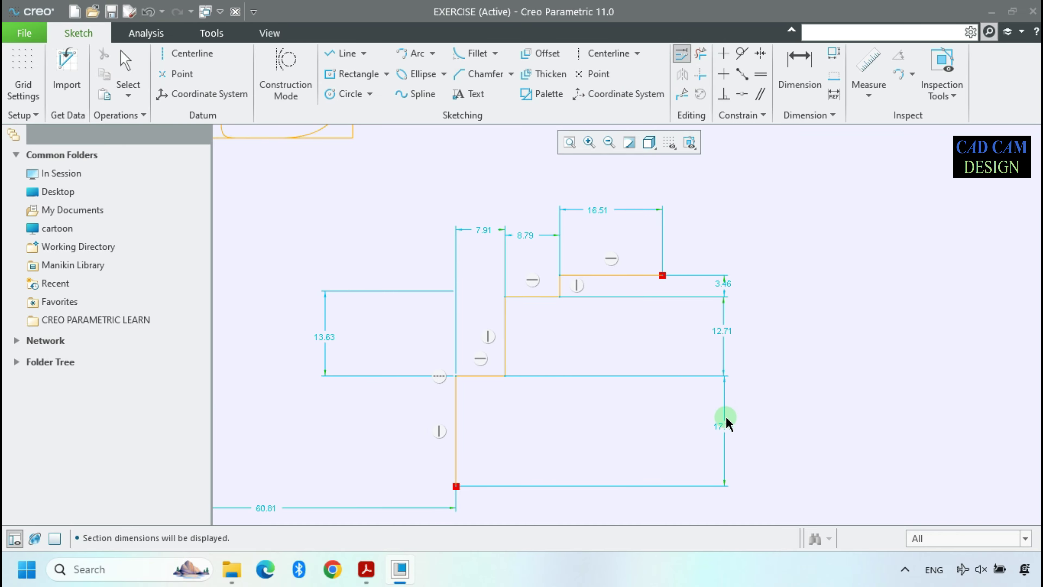
pyautogui.click(725, 426)
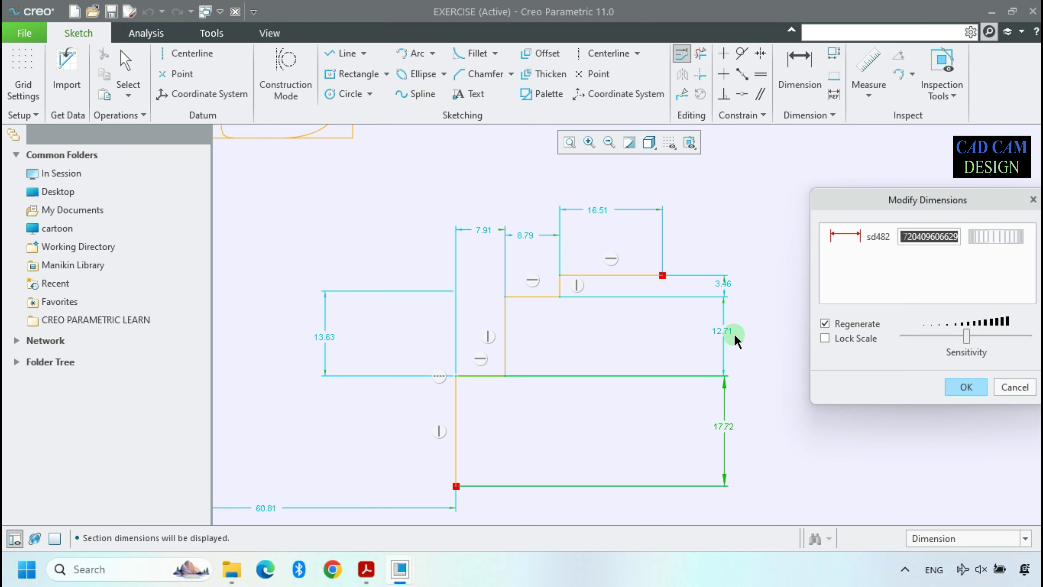
pyautogui.click(720, 335)
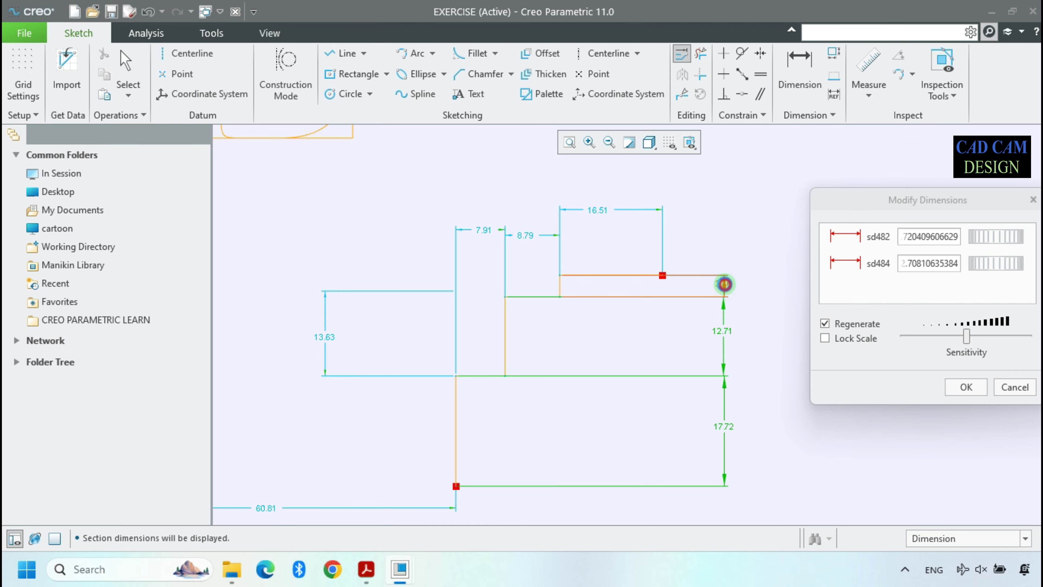
pyautogui.click(724, 284)
pyautogui.click(597, 210)
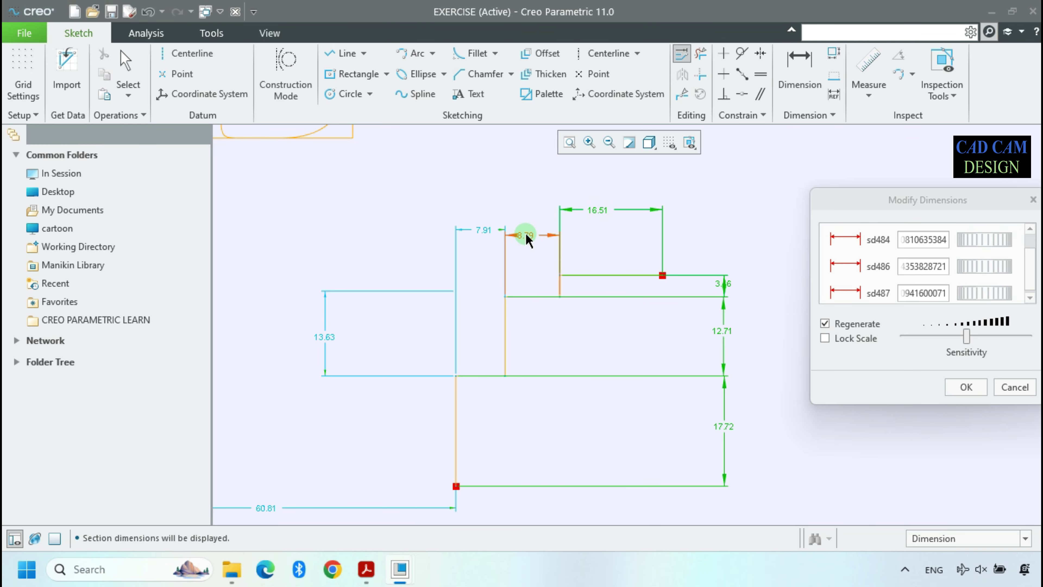
pyautogui.click(526, 237)
pyautogui.click(484, 230)
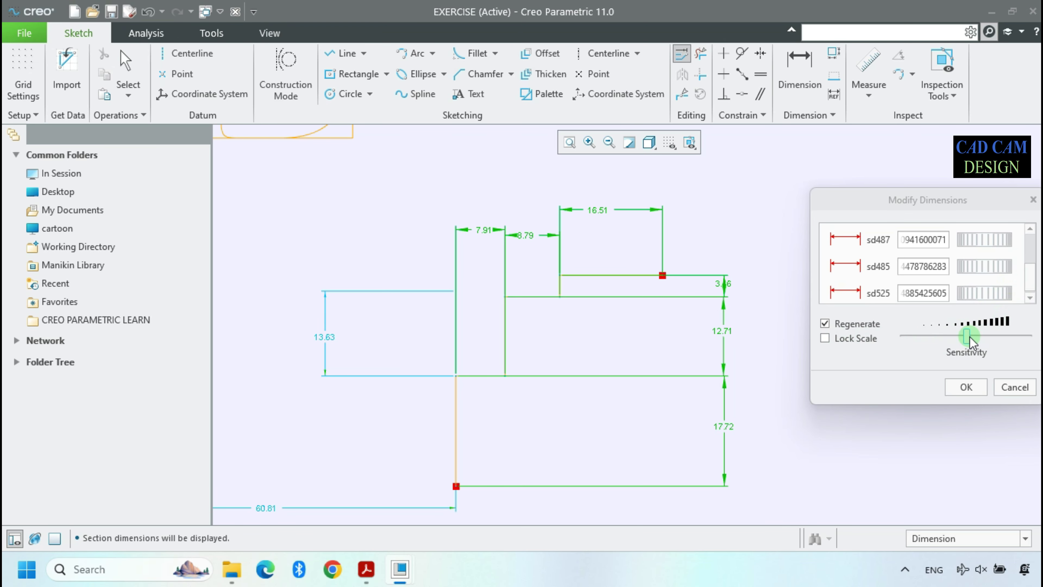
# Raise the Modify Dimensions sensitivity to its maximum and set the profile's three vertical line lengths to 10
pyautogui.moveTo(971, 341); pyautogui.dragTo(1028, 343)
pyautogui.moveTo(1032, 273); pyautogui.dragTo(1030, 235)
pyautogui.doubleClick(918, 237)
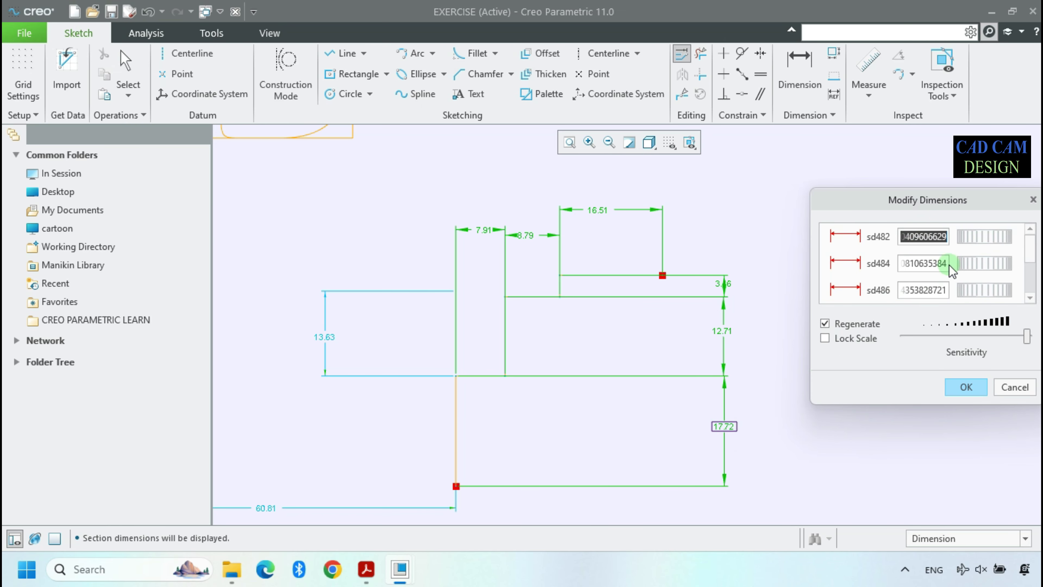
pyautogui.click(932, 239)
pyautogui.press('Return')
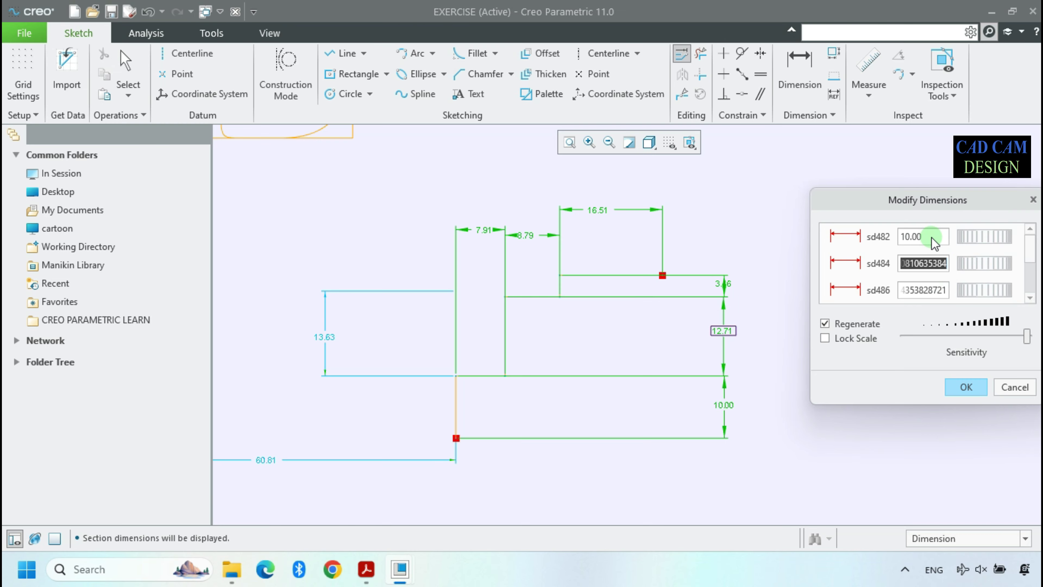
pyautogui.write('10')
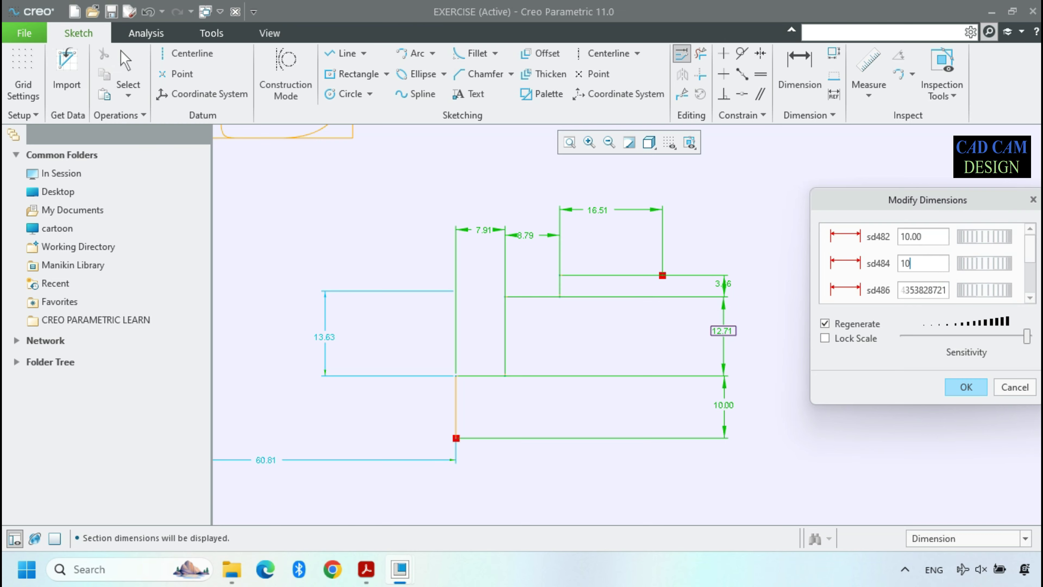
pyautogui.press('Return')
pyautogui.write('10')
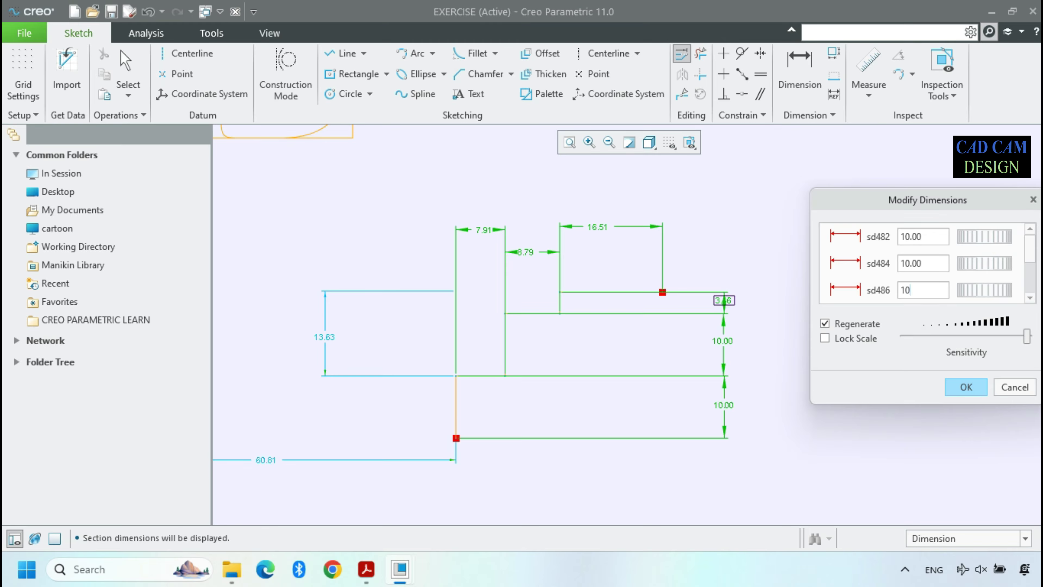
pyautogui.press('Return')
# Set the profile's three horizontal line lengths to 10 and accept the modified dimensions
pyautogui.write('10')
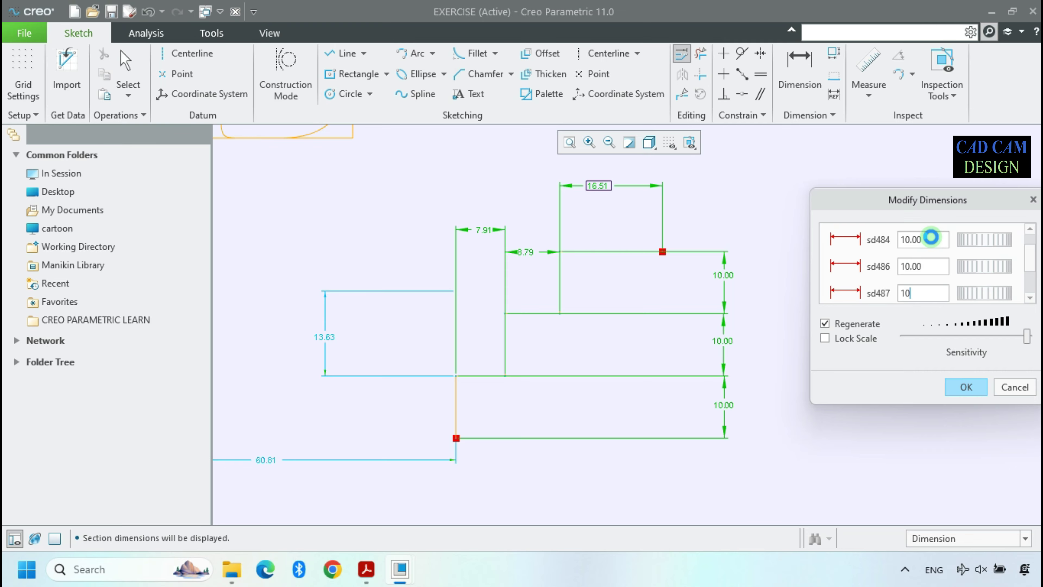
pyautogui.press('Return')
pyautogui.write('10')
pyautogui.press('Return')
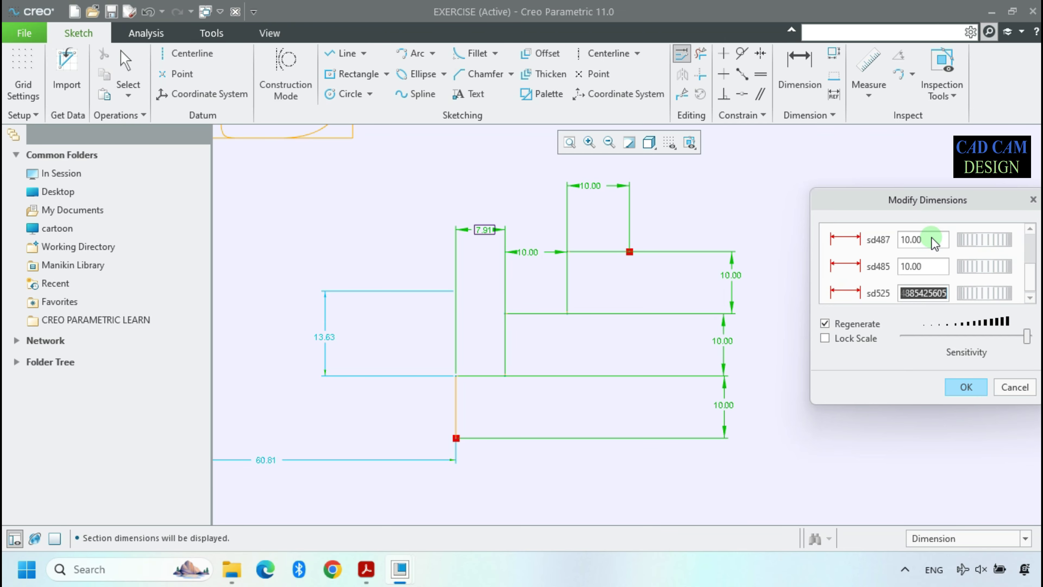
pyautogui.write('10')
pyautogui.press('Return')
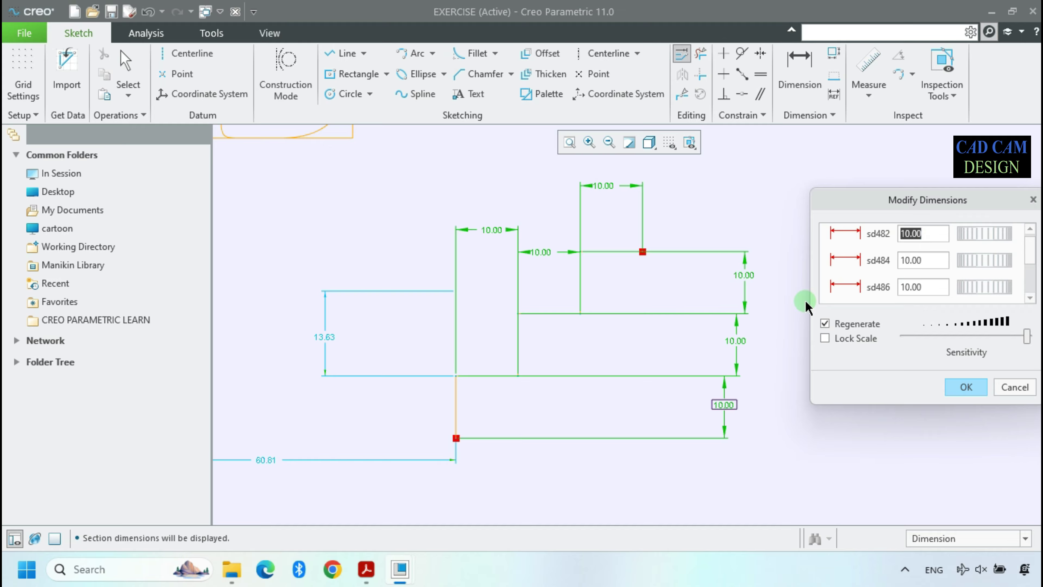
pyautogui.moveTo(1034, 253); pyautogui.dragTo(1035, 291)
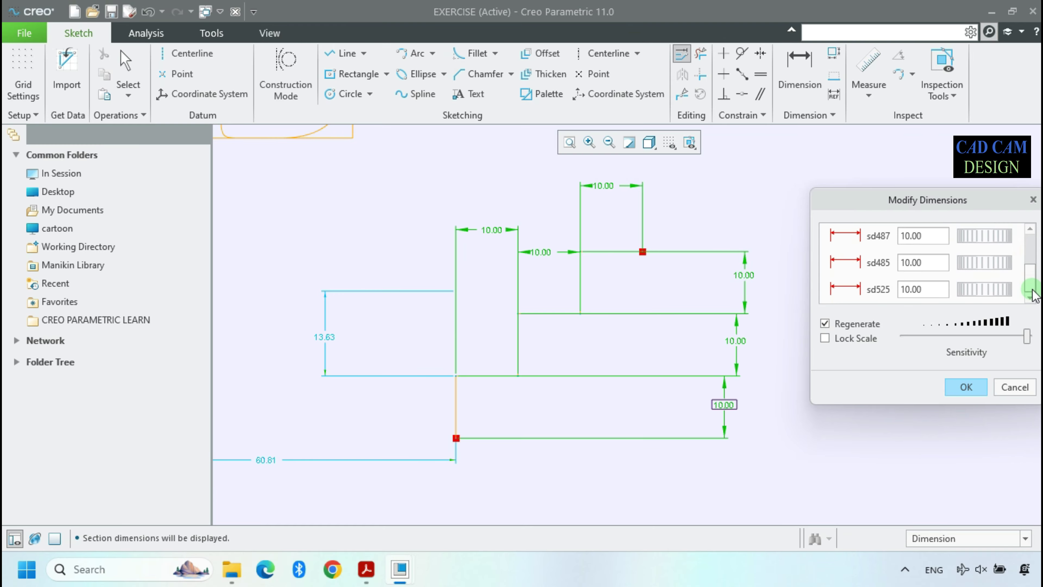
pyautogui.click(966, 387)
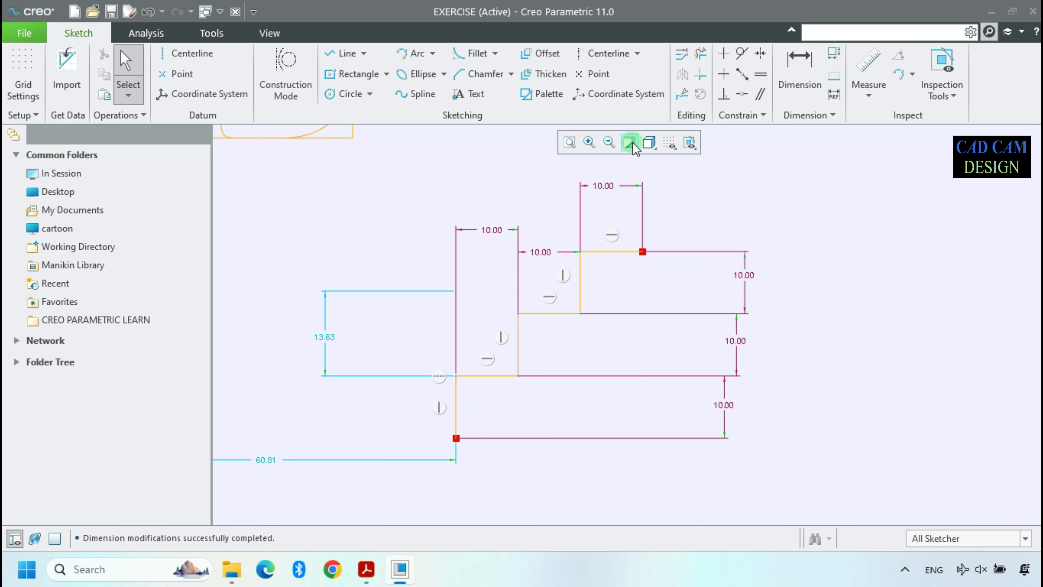
# Turn off the display of both dimensions and constraints in the sketch
pyautogui.click(669, 143)
pyautogui.click(669, 178)
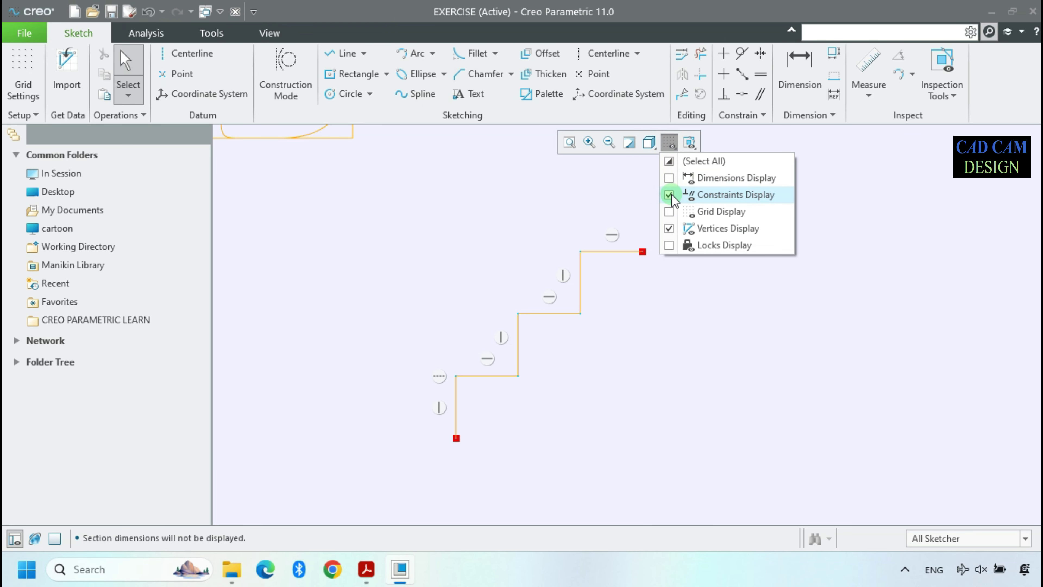
pyautogui.click(669, 194)
pyautogui.click(641, 352)
pyautogui.scroll(-1, 643, 298)
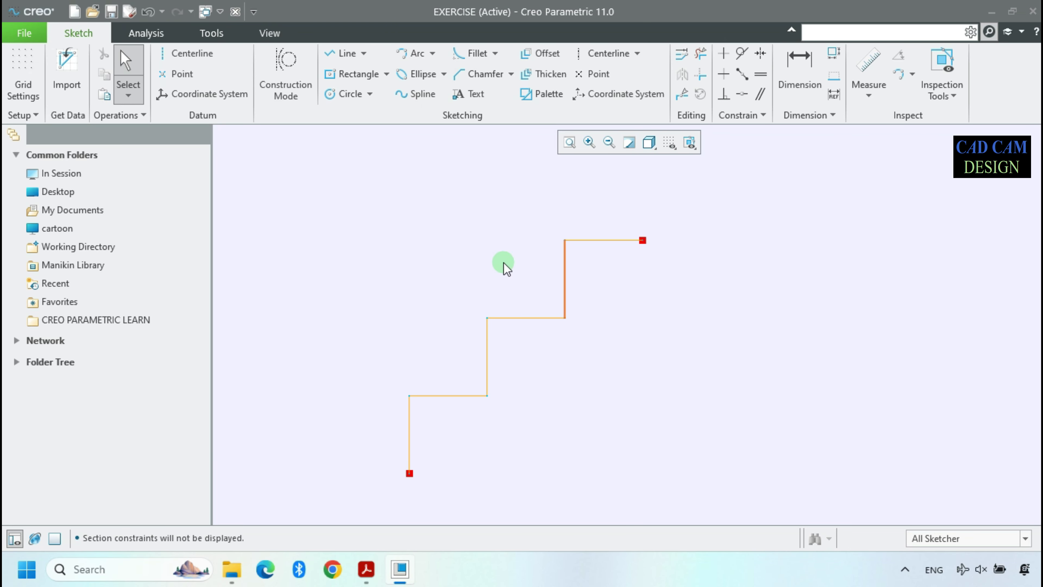
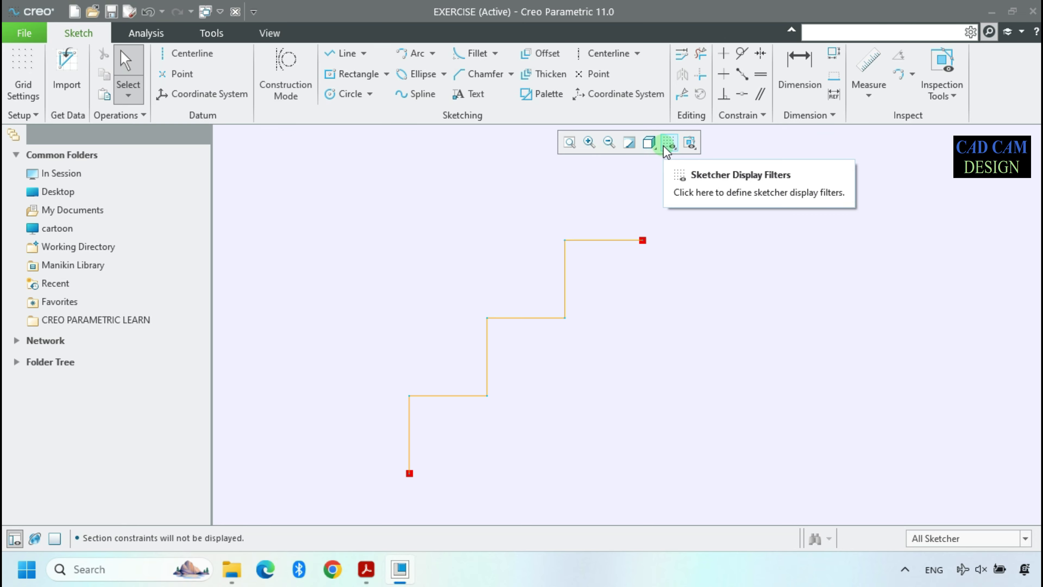
# Show the dimensions of the stepped profile again to review them and hide them once more
pyautogui.click(669, 143)
pyautogui.click(669, 177)
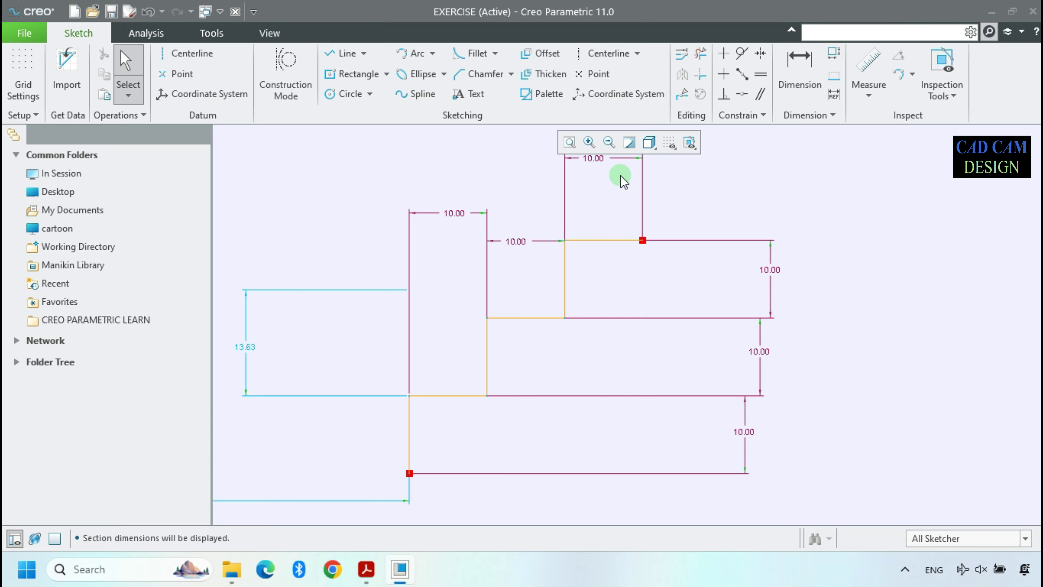
pyautogui.scroll(1, 512, 327)
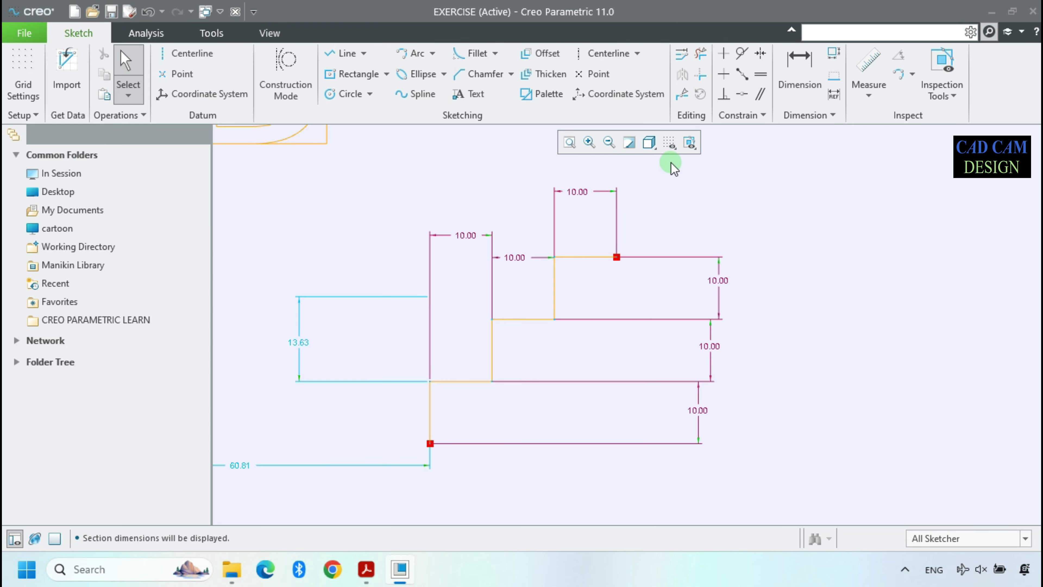
pyautogui.click(668, 143)
pyautogui.click(669, 177)
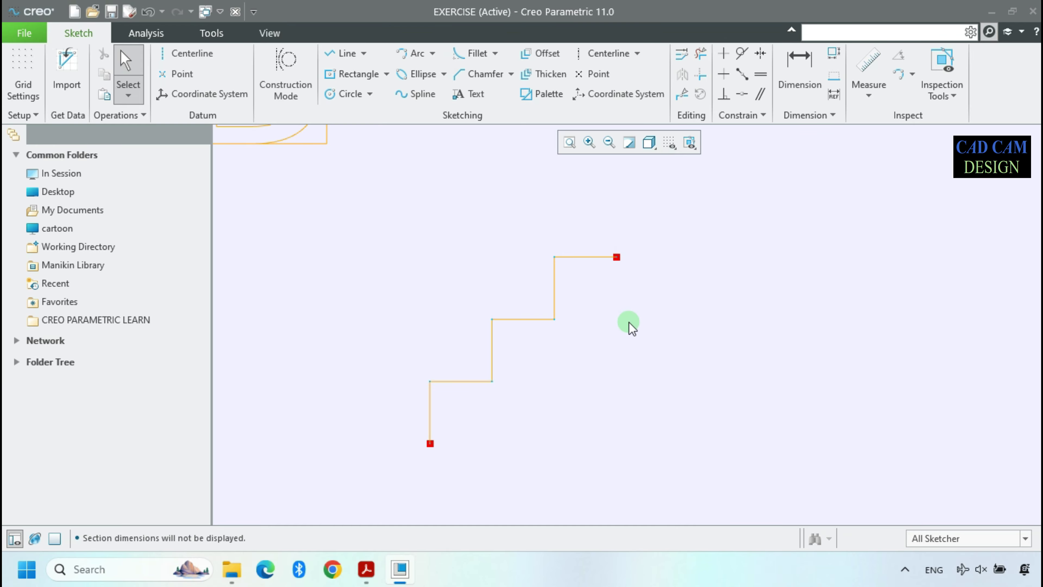
# Use Delete Segment to remove the two slanted sides and the base of the triangle below the letter S
pyautogui.scroll(1, 651, 309)
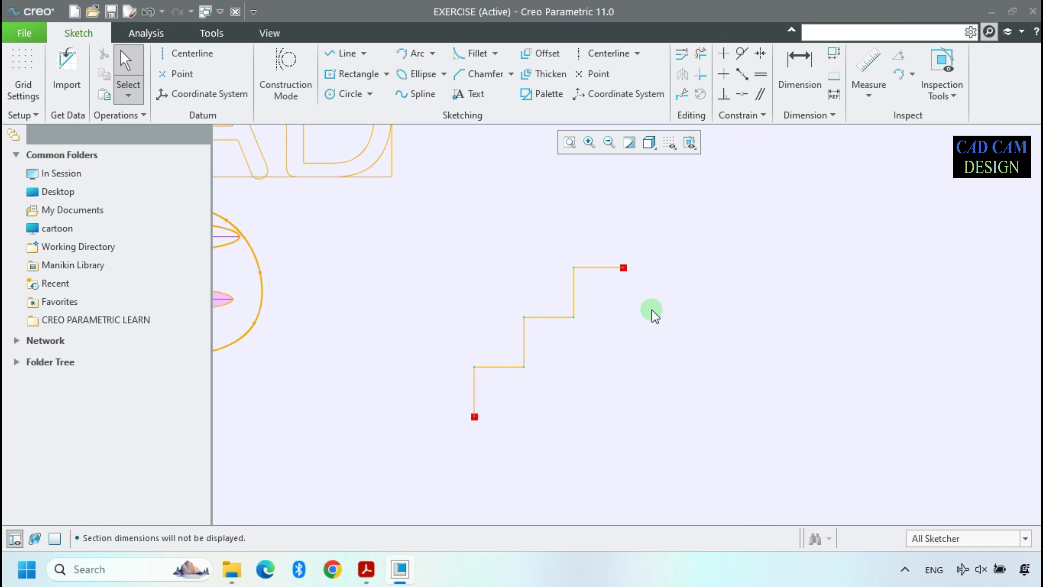
pyautogui.scroll(1, 617, 343)
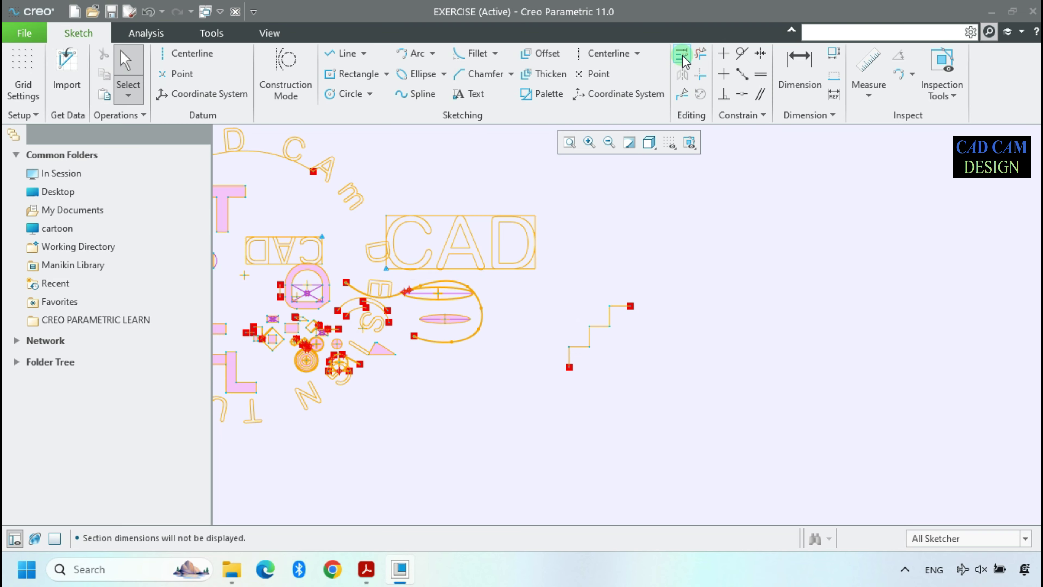
pyautogui.click(700, 53)
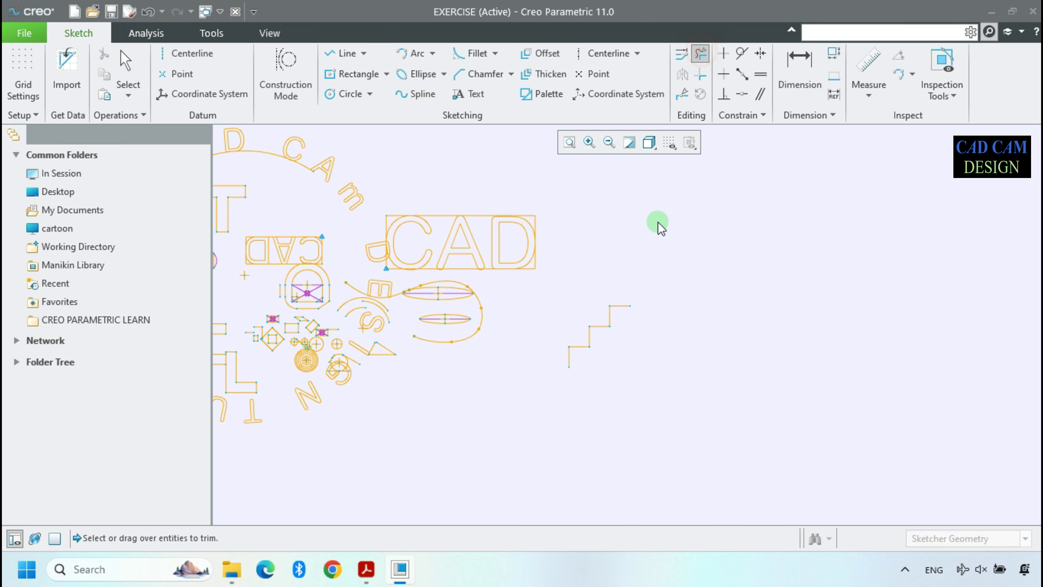
pyautogui.scroll(-3, 338, 354)
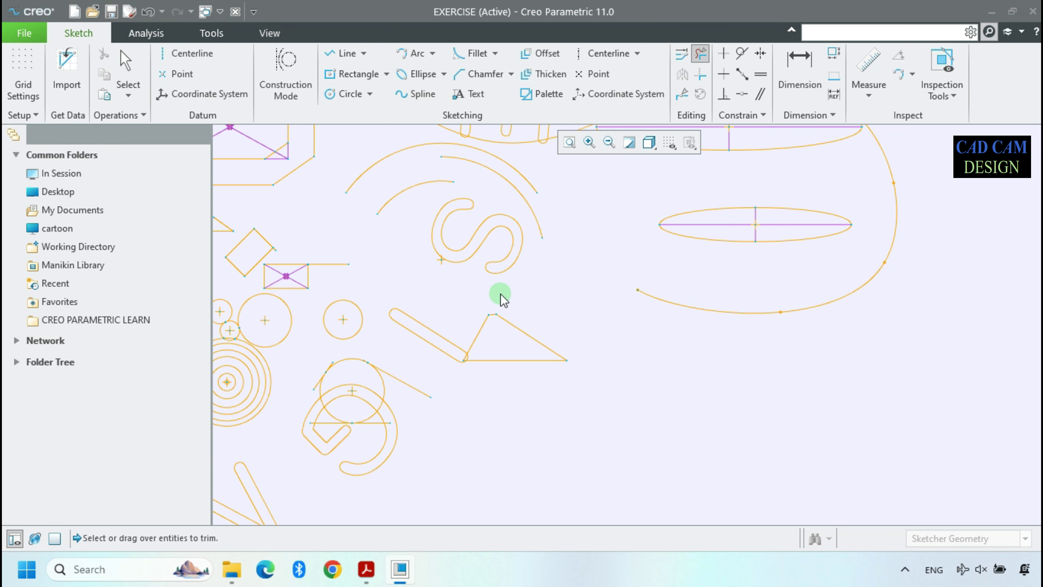
pyautogui.moveTo(482, 329); pyautogui.dragTo(487, 349)
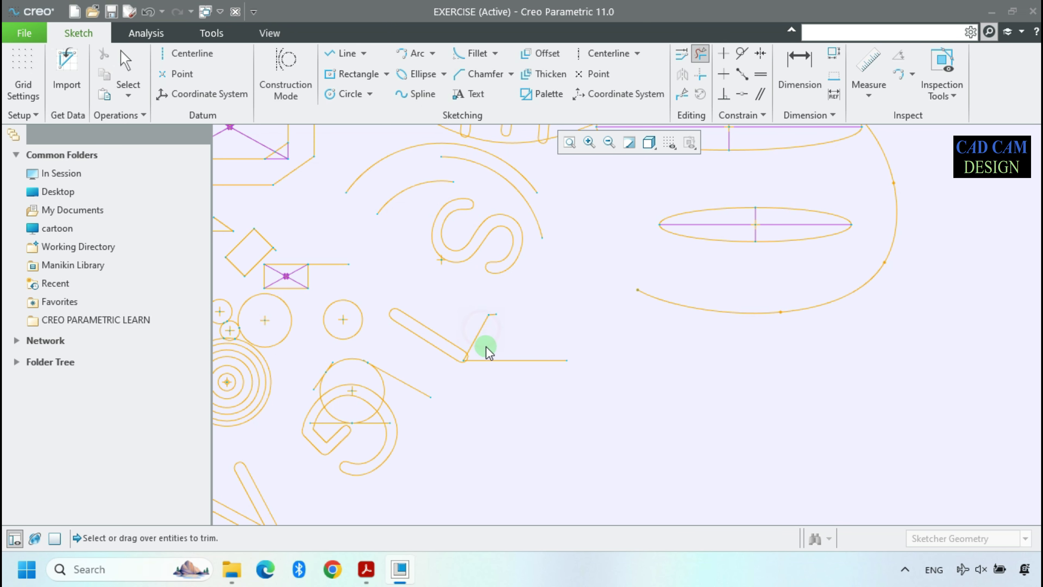
pyautogui.scroll(-2, 489, 350)
pyautogui.click(522, 365)
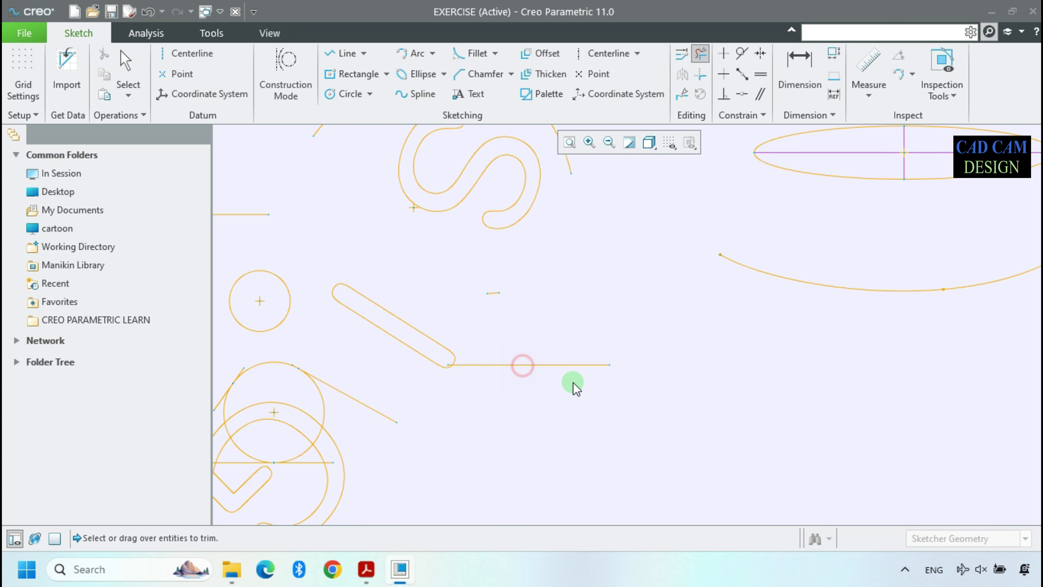
pyautogui.click(421, 333)
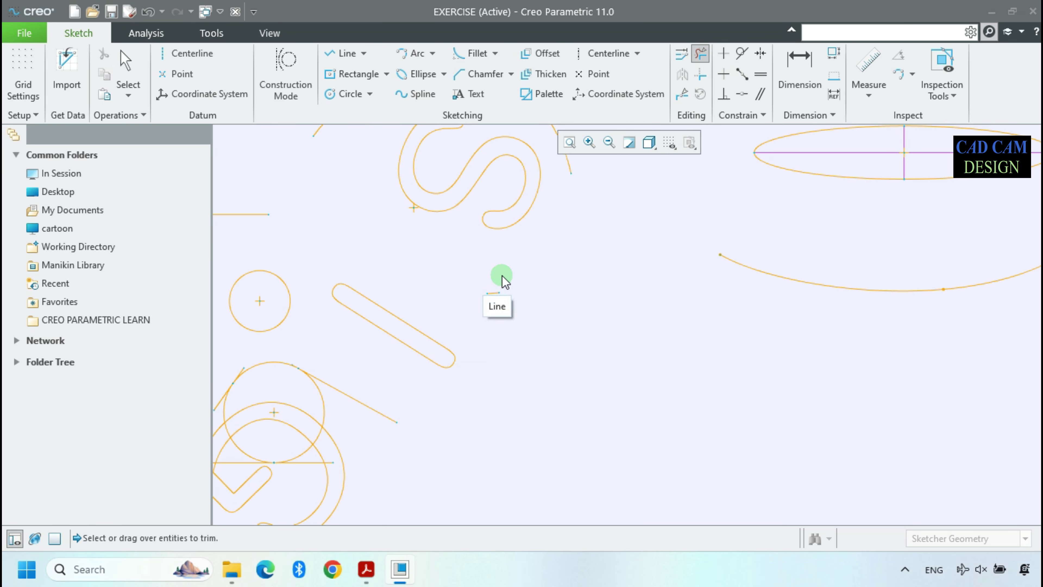
# Sweep Delete Segment across the lone circle, the center rectangle's horizontal edges, the large circle and the outer concentric circles to delete them
pyautogui.moveTo(290, 243); pyautogui.dragTo(249, 325)
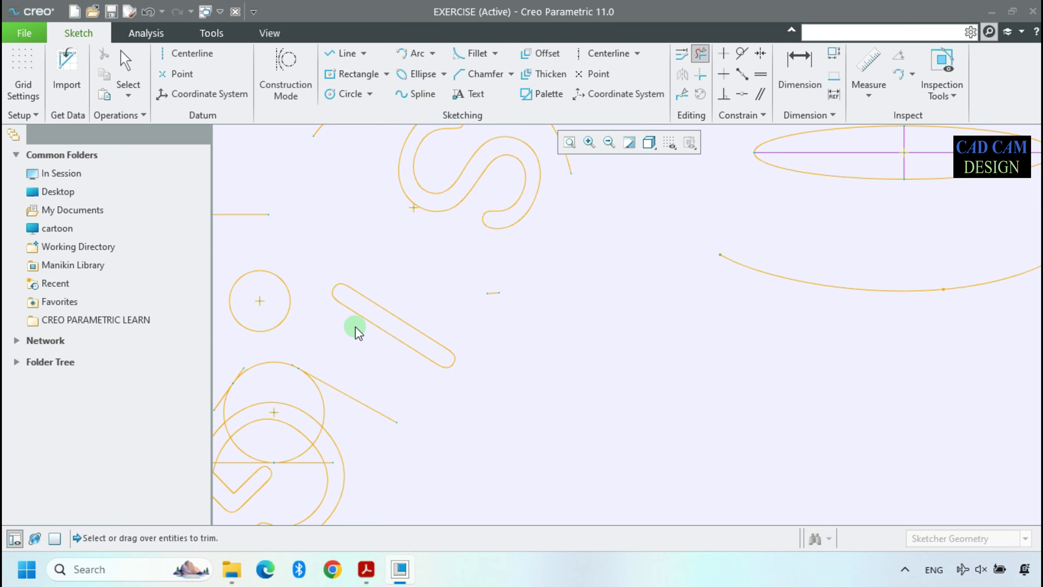
pyautogui.scroll(-3, 640, 412)
pyautogui.scroll(2, 438, 303)
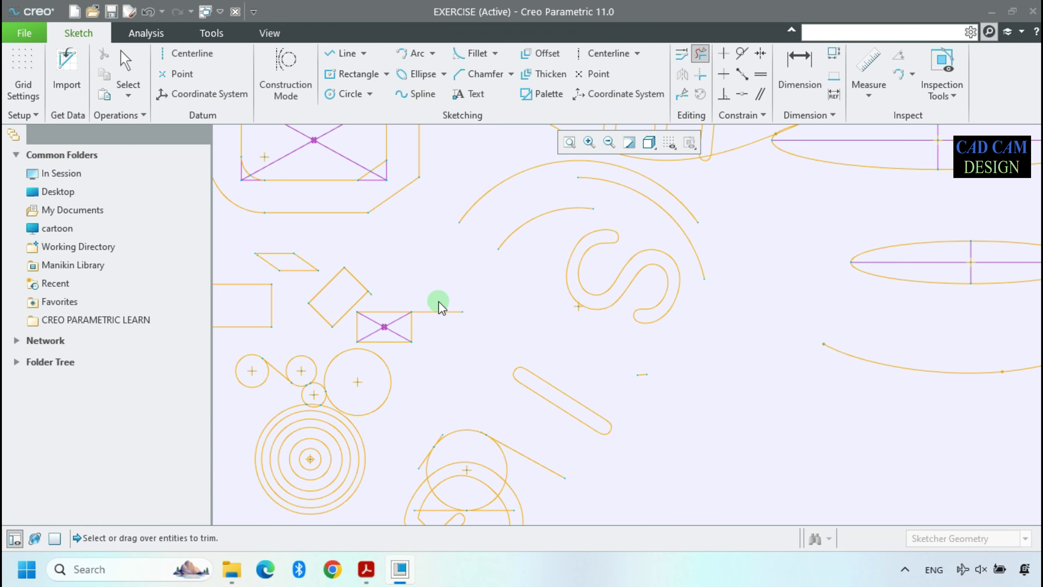
pyautogui.moveTo(394, 288); pyautogui.dragTo(334, 441)
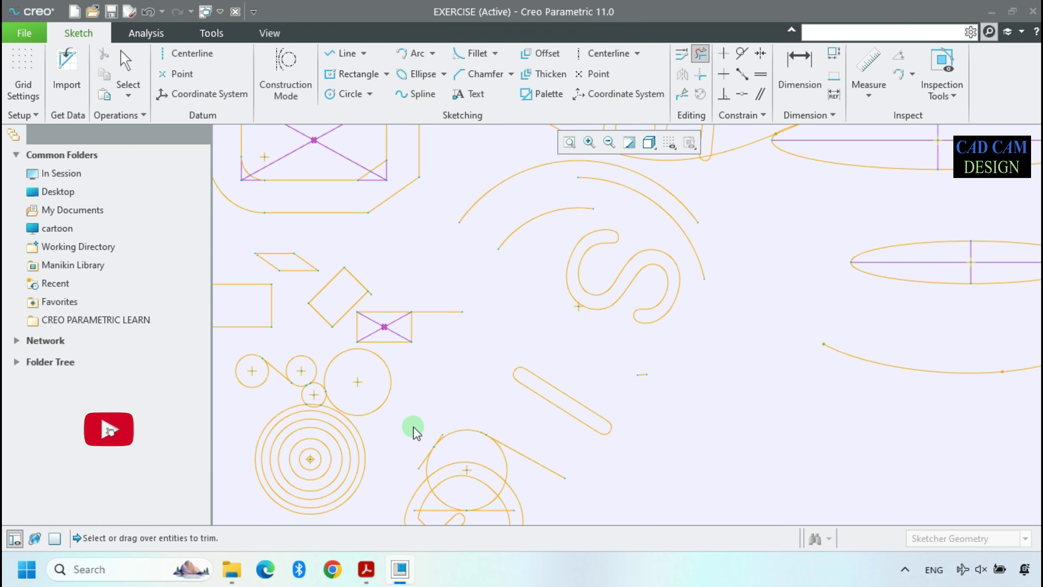
# Delete the spline that loops around the two ellipses below the large CAD text
pyautogui.scroll(-5, 351, 388)
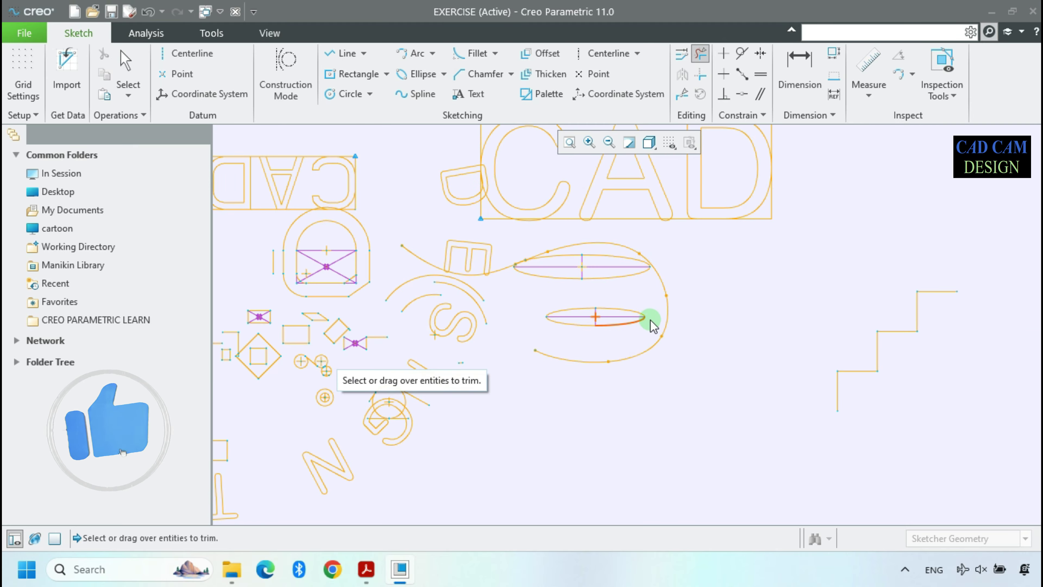
pyautogui.scroll(2, 597, 323)
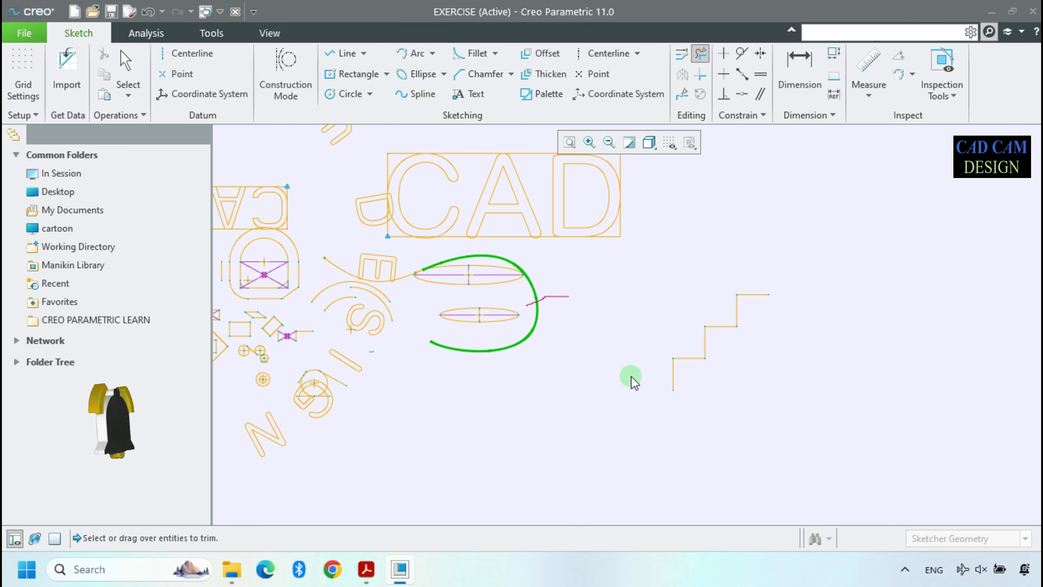
pyautogui.middleClick(822, 357)
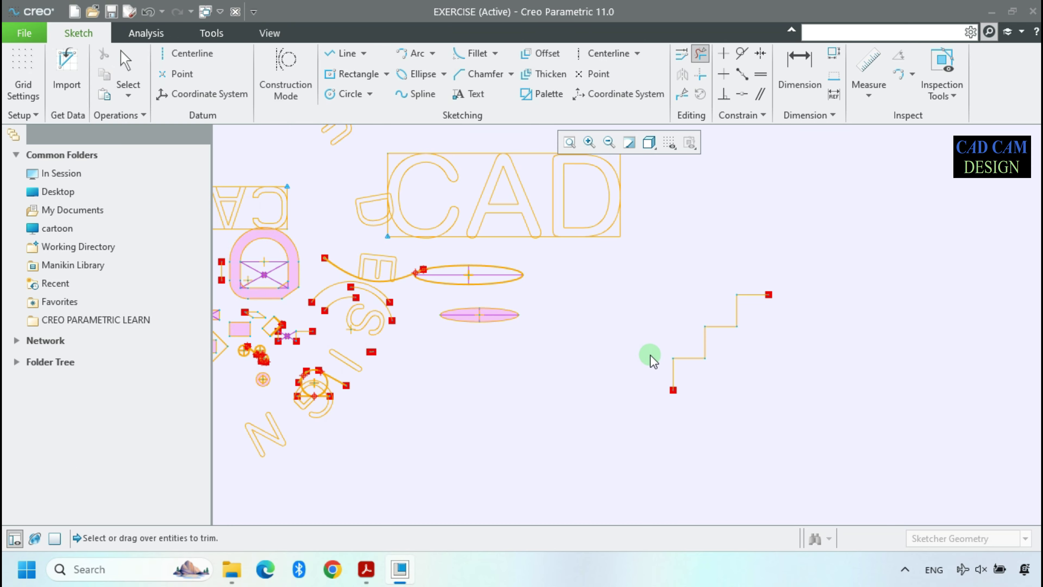
# Sketch a separate vertical line above the lower end of the stepped profile
pyautogui.scroll(-2, 574, 370)
pyautogui.scroll(3, 775, 343)
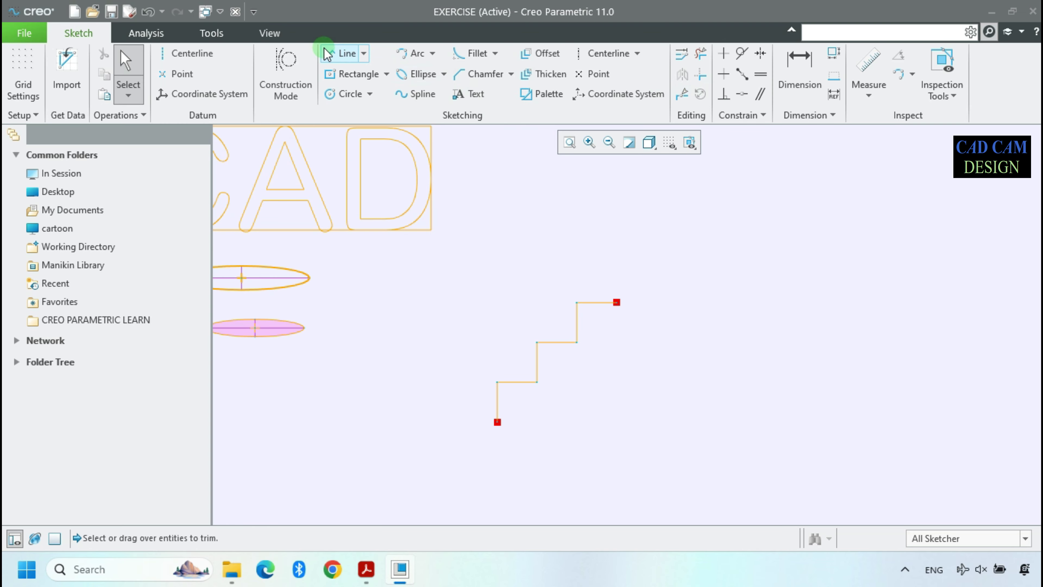
pyautogui.click(341, 53)
pyautogui.click(497, 284)
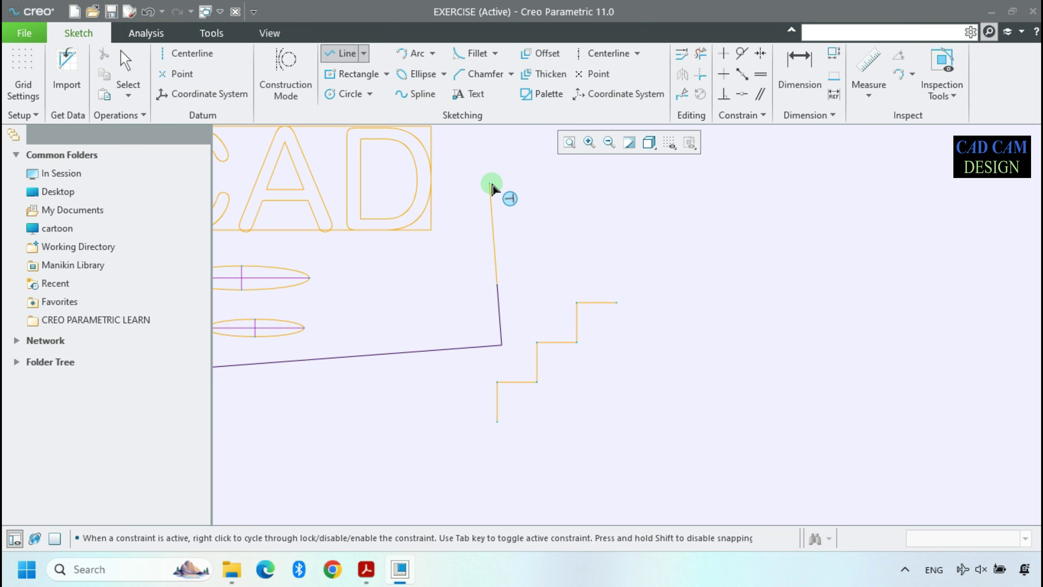
pyautogui.click(497, 181)
pyautogui.middleClick(631, 187)
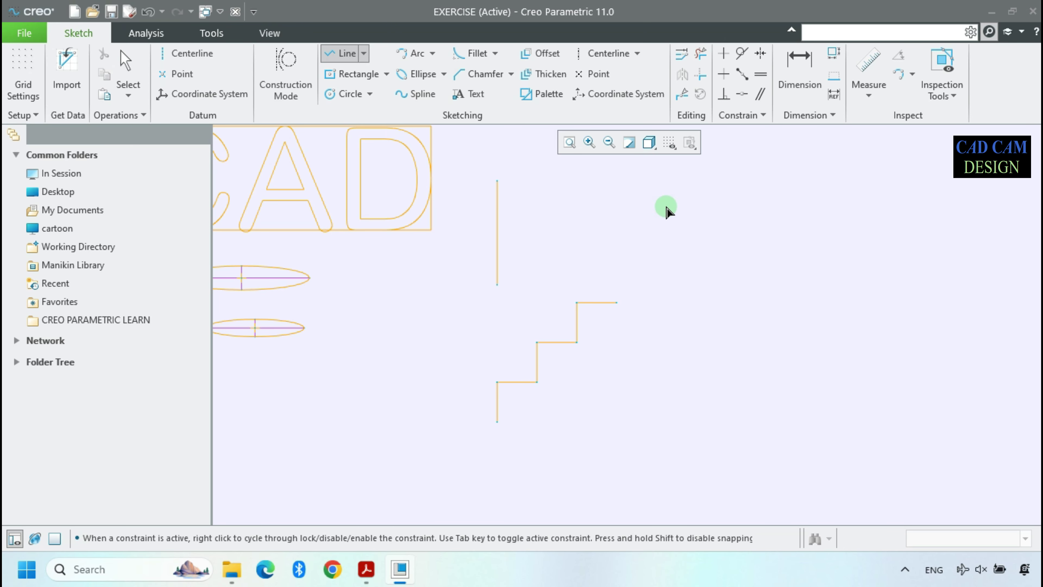
pyautogui.middleClick(544, 191)
pyautogui.click(438, 93)
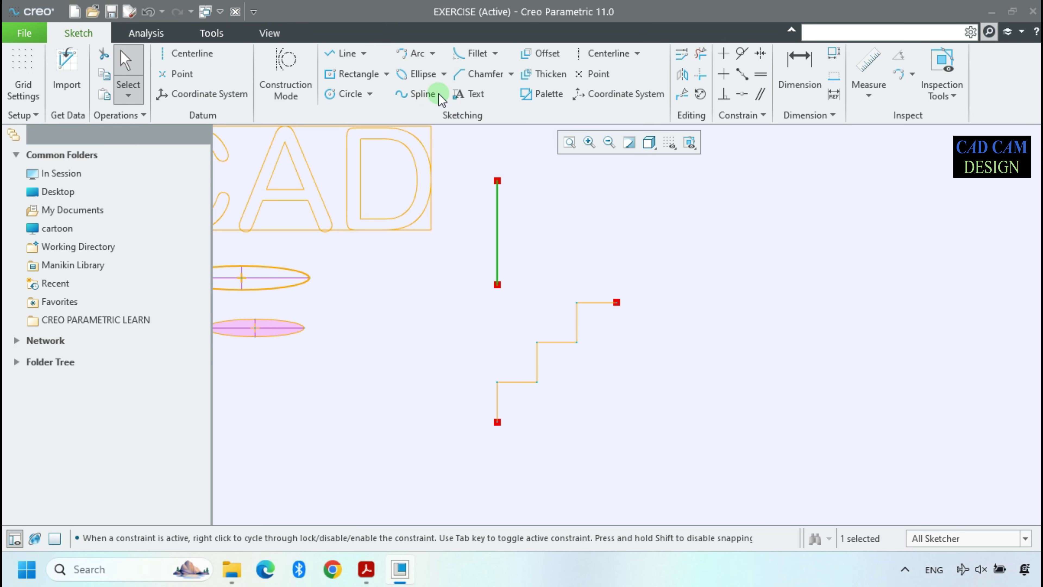
# Sketch an open three-line chain beside the new vertical line: horizontal rightward, vertical downward, and a shorter horizontal back
pyautogui.click(350, 54)
pyautogui.click(533, 173)
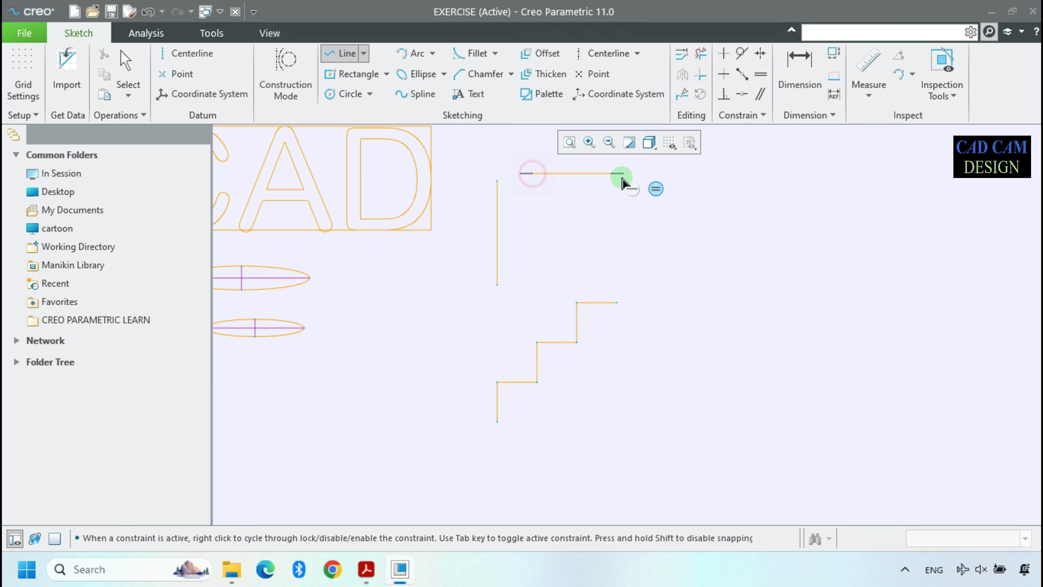
pyautogui.click(626, 226)
pyautogui.click(565, 226)
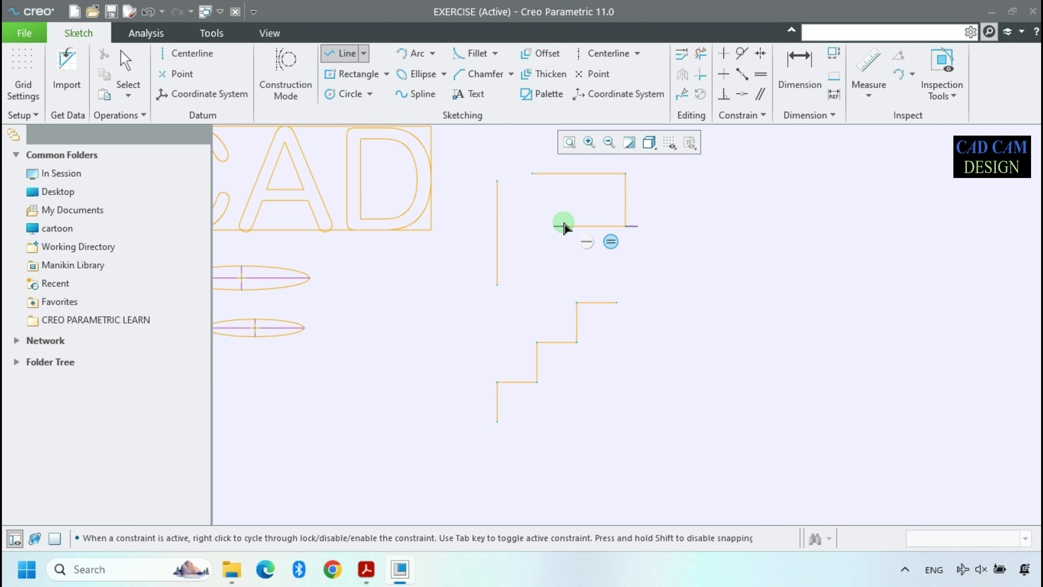
pyautogui.middleClick(735, 228)
pyautogui.middleClick(733, 231)
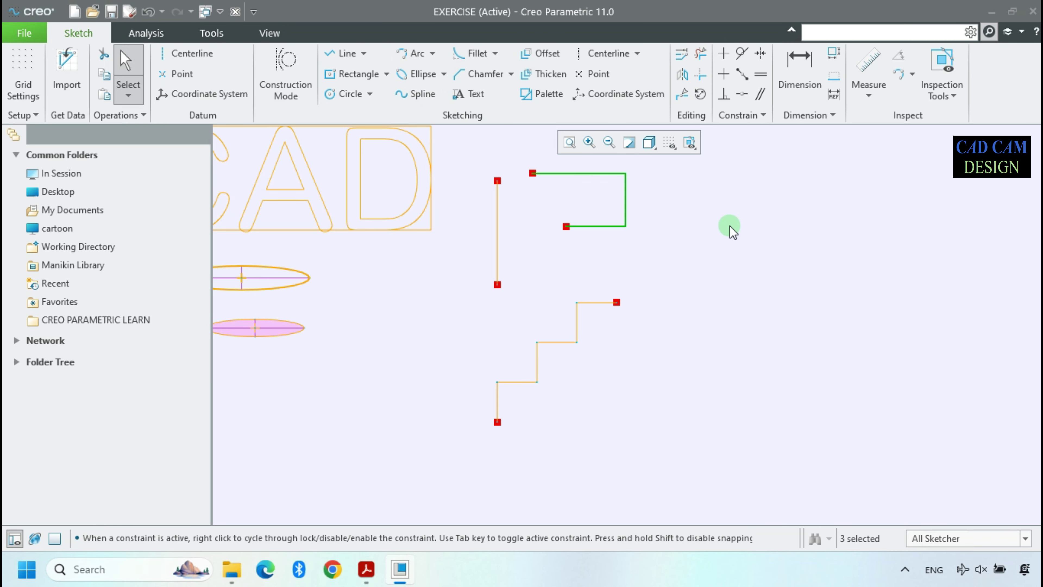
# Try a corner trim between the separate vertical line and the chain's lower horizontal line, keeping the vertical line's lower part, and undo it
pyautogui.click(616, 242)
pyautogui.click(701, 74)
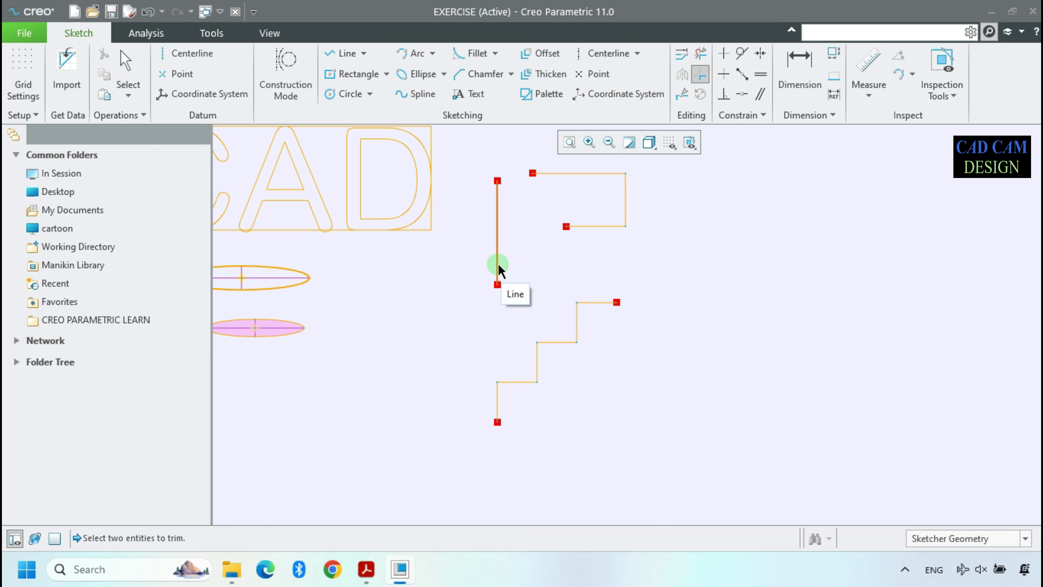
pyautogui.click(500, 185)
pyautogui.click(485, 274)
pyautogui.click(581, 226)
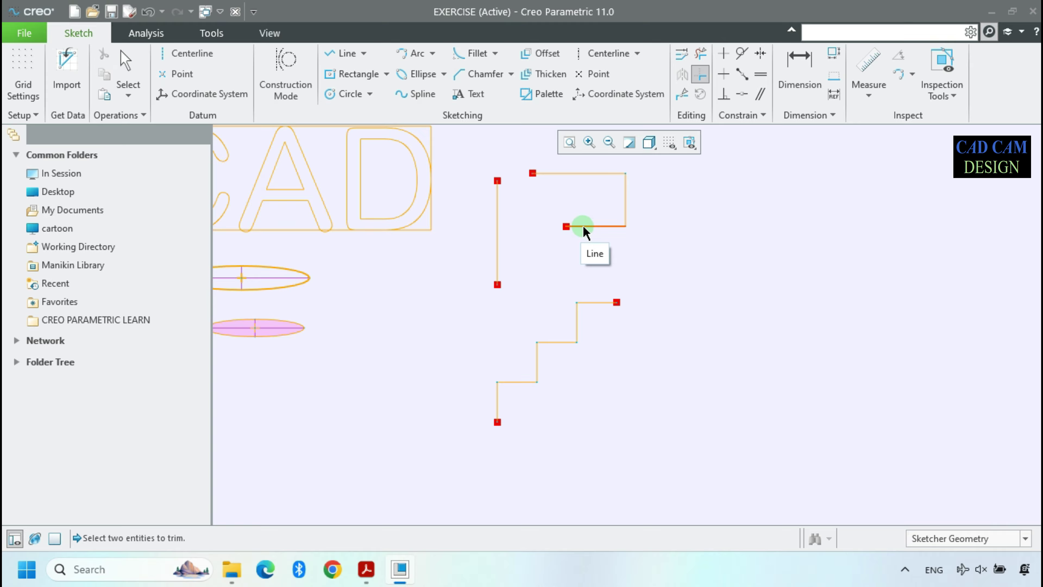
pyautogui.click(498, 272)
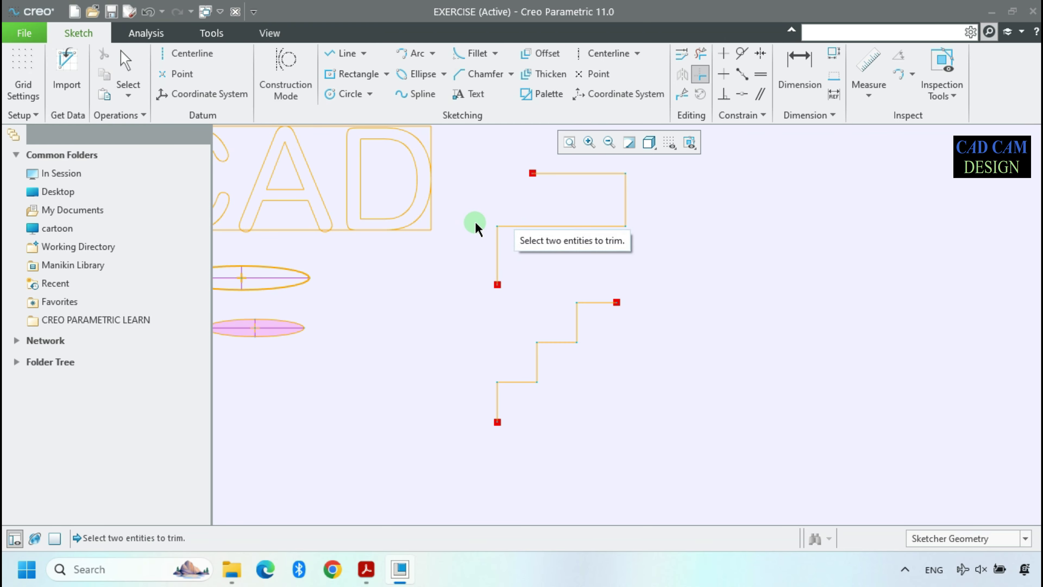
pyautogui.hotkey('ctrl', 'z')
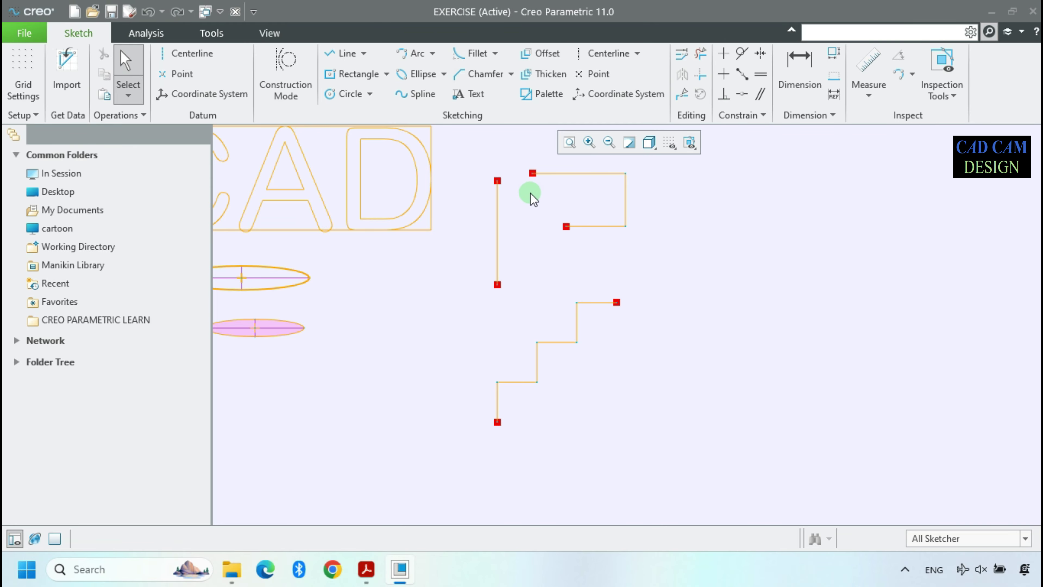
# Corner-trim the vertical line with the chain's lower horizontal line, keeping the vertical line's upper part
pyautogui.click(698, 76)
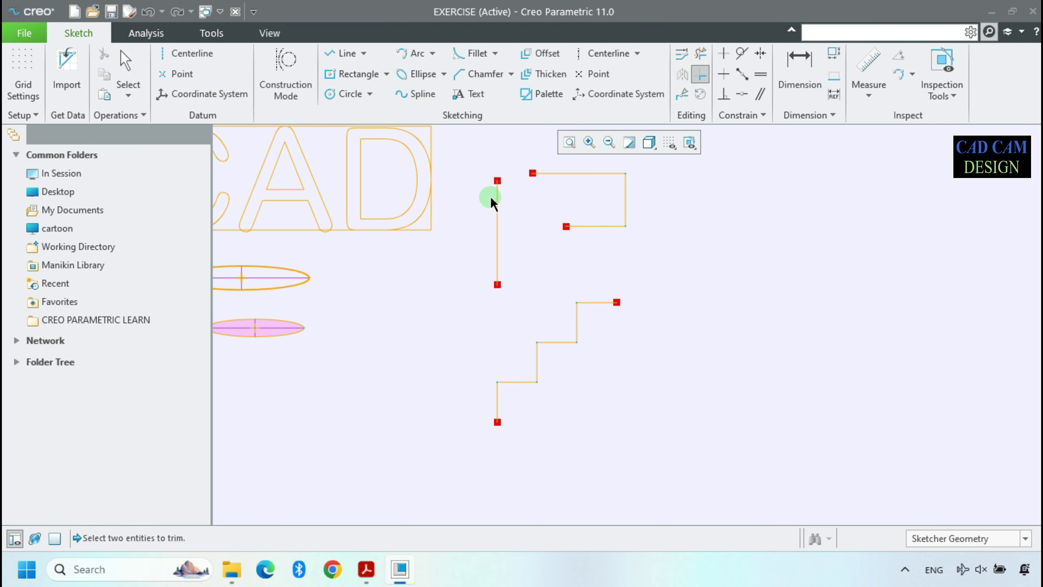
pyautogui.click(497, 193)
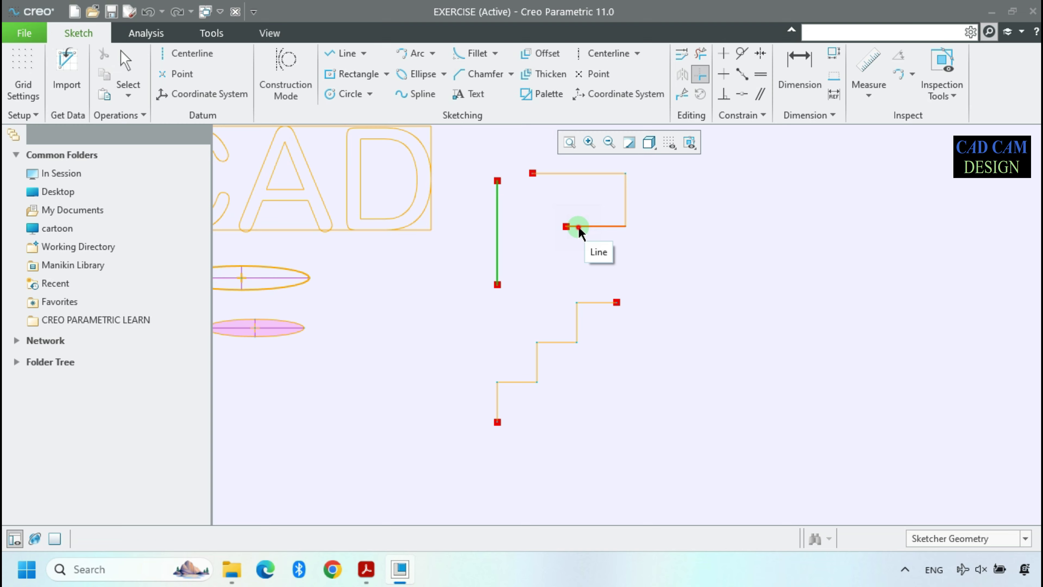
pyautogui.click(579, 227)
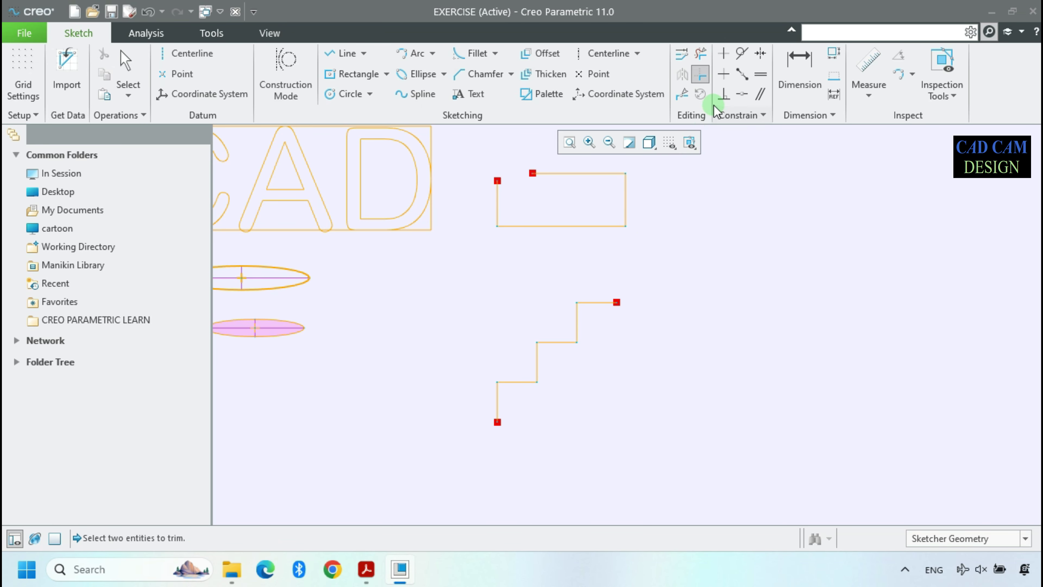
# Divide the lower horizontal line of the trimmed chain at three points and select two resulting segments to check the split
pyautogui.click(684, 95)
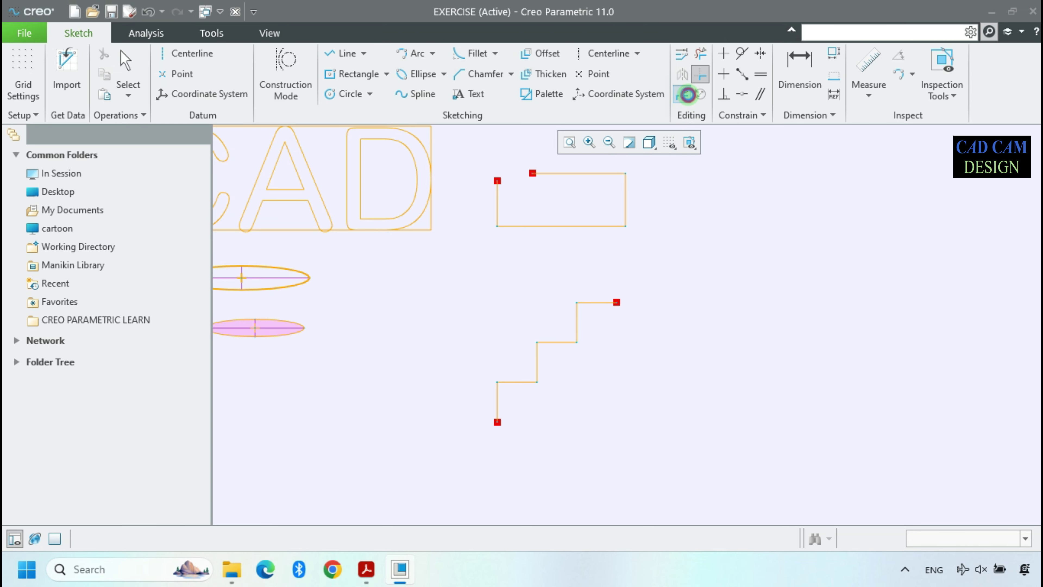
pyautogui.click(519, 226)
pyautogui.click(558, 228)
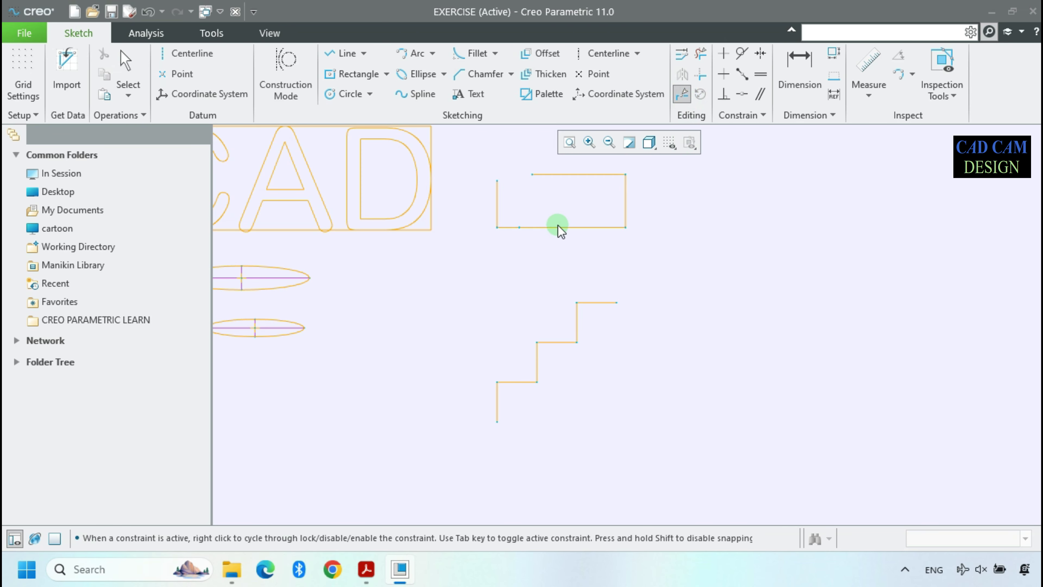
pyautogui.click(598, 228)
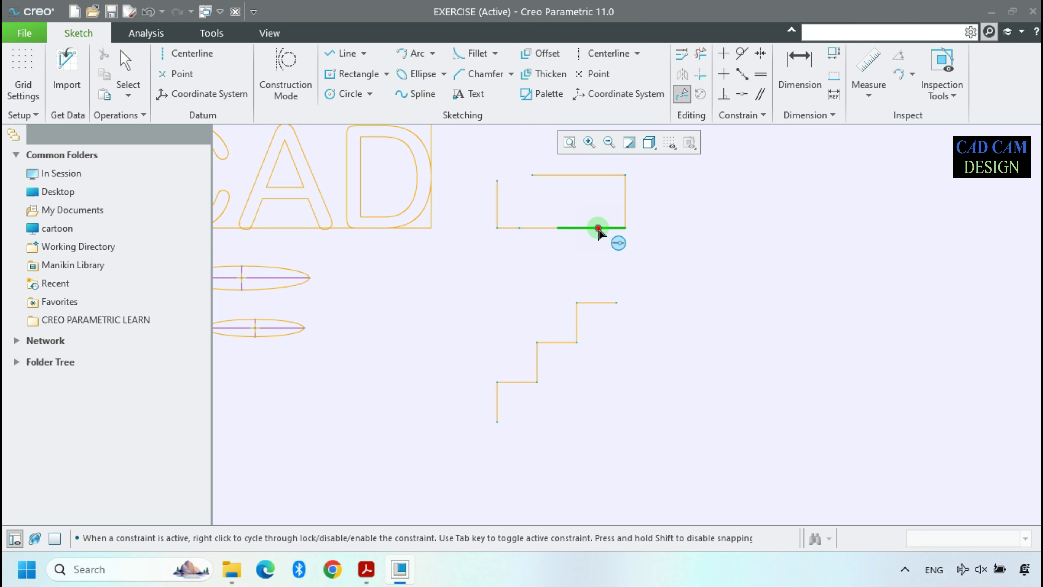
pyautogui.middleClick(654, 240)
pyautogui.click(506, 229)
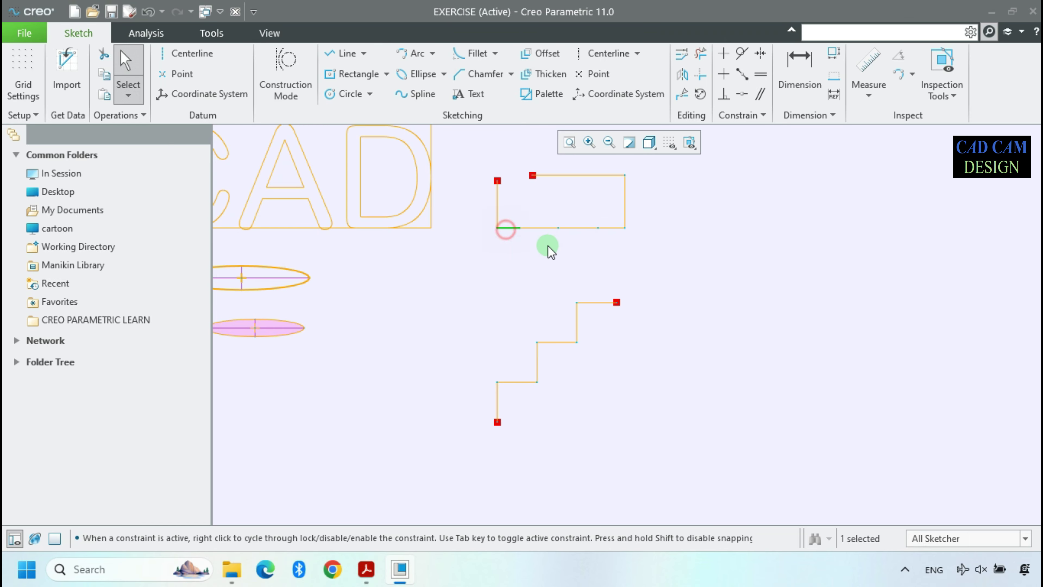
pyautogui.keyDown('ctrl'); pyautogui.click(579, 229); pyautogui.keyUp('ctrl')
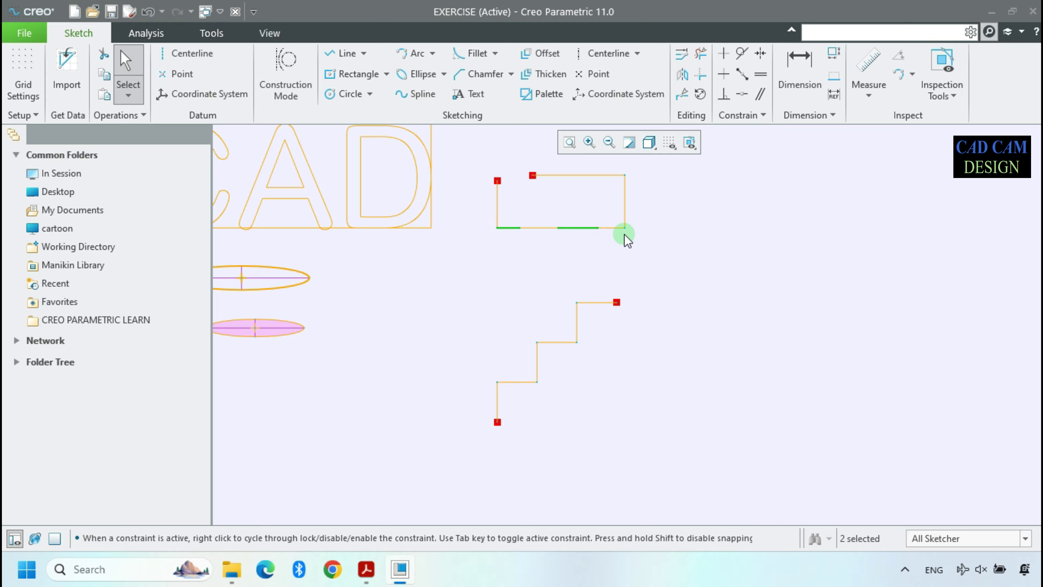
pyautogui.click(687, 260)
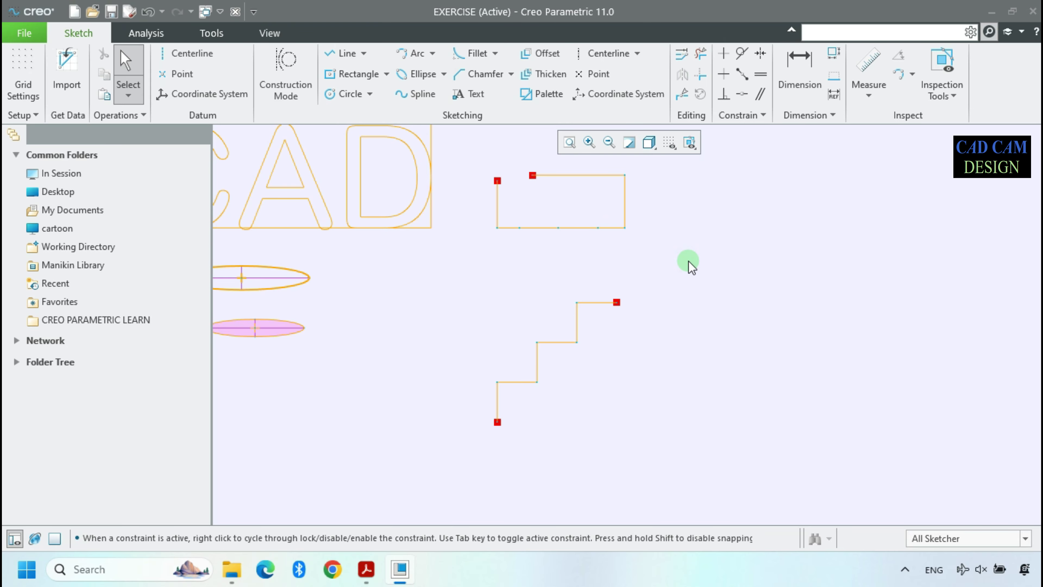
# Rotate the whole open rectangular chain about 37 degrees counterclockwise with Rotate Resize
pyautogui.click(700, 93)
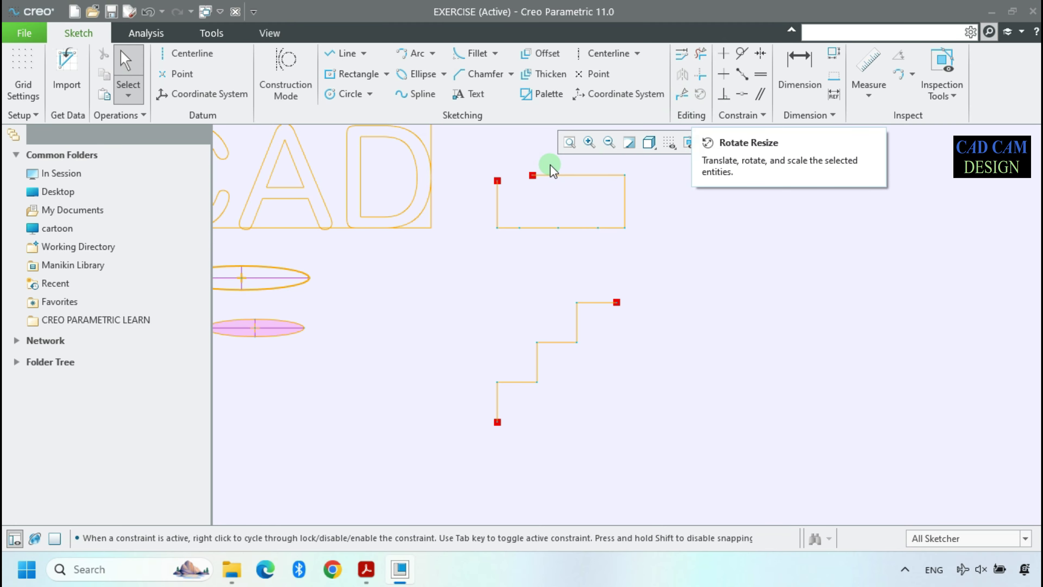
pyautogui.click(483, 165)
pyautogui.moveTo(482, 161); pyautogui.dragTo(661, 252)
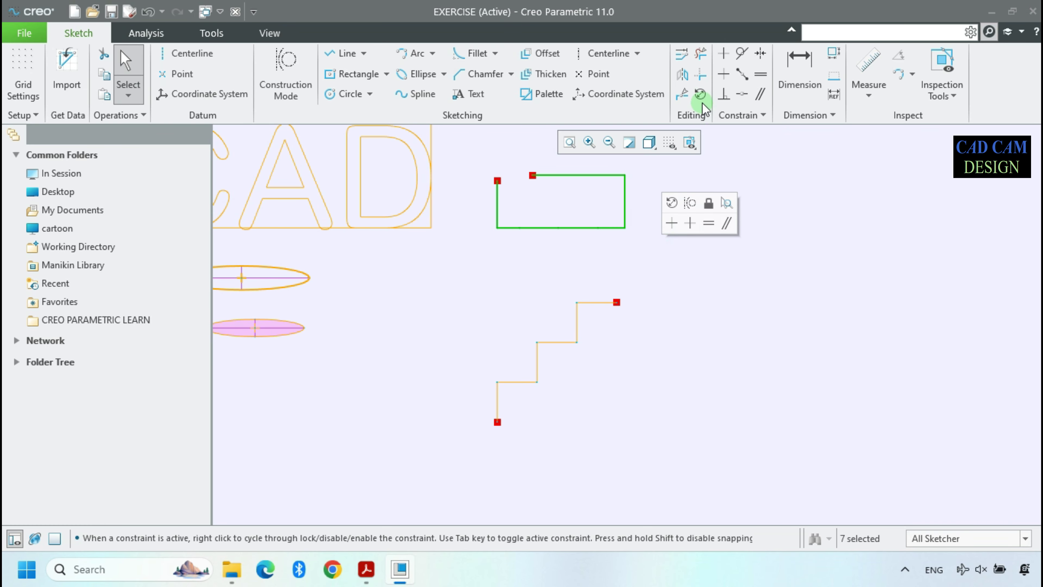
pyautogui.click(700, 94)
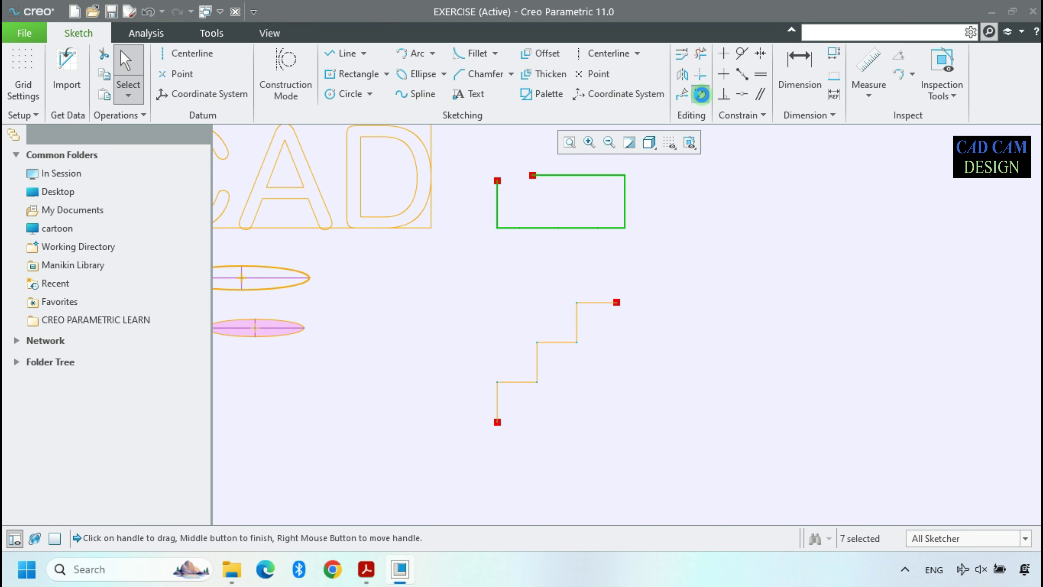
pyautogui.scroll(3, 602, 303)
pyautogui.scroll(-2, 618, 212)
pyautogui.click(625, 251)
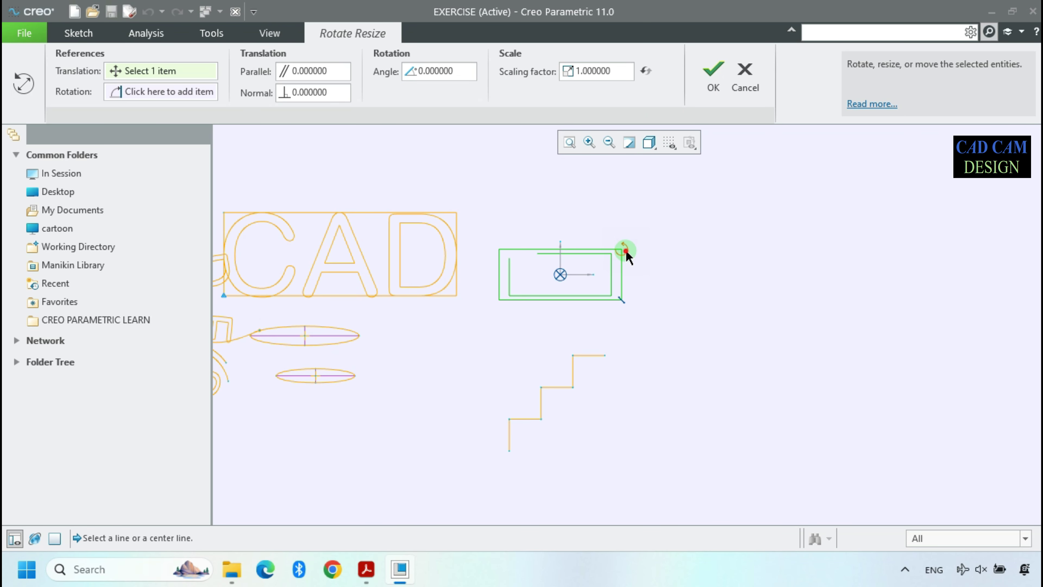
pyautogui.moveTo(590, 190); pyautogui.dragTo(660, 168)
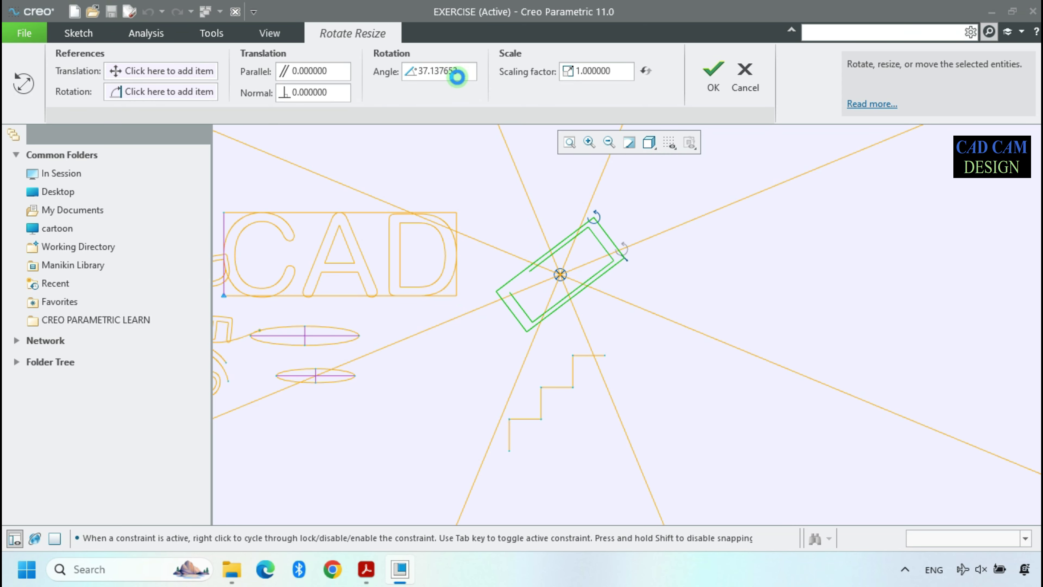
pyautogui.middleClick(658, 228)
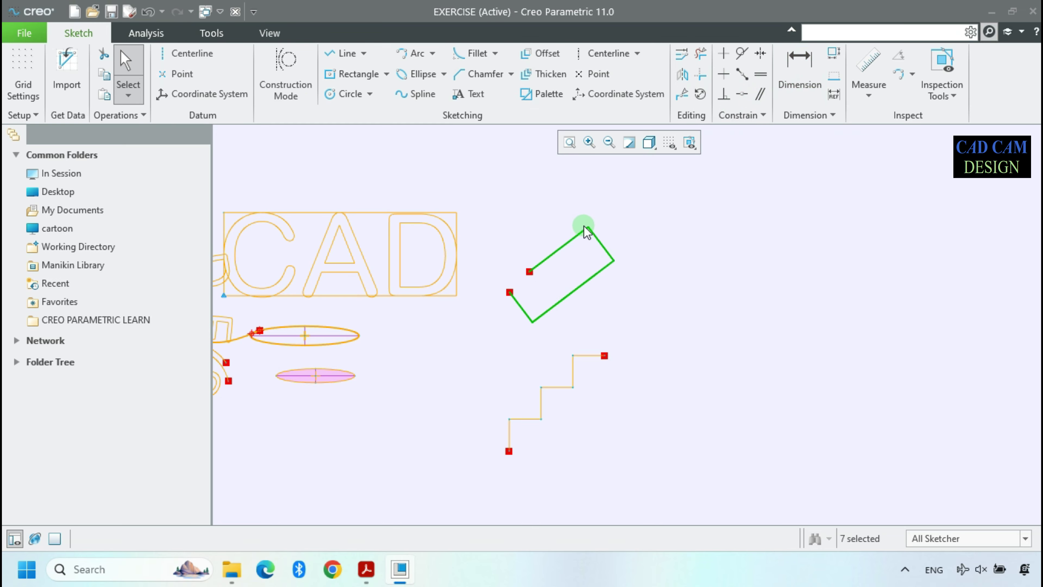
# Sketch a long vertical line beyond the inner ends of the rotated chain and the stepped profile as a mirror axis
pyautogui.scroll(2, 584, 228)
pyautogui.scroll(-1, 601, 361)
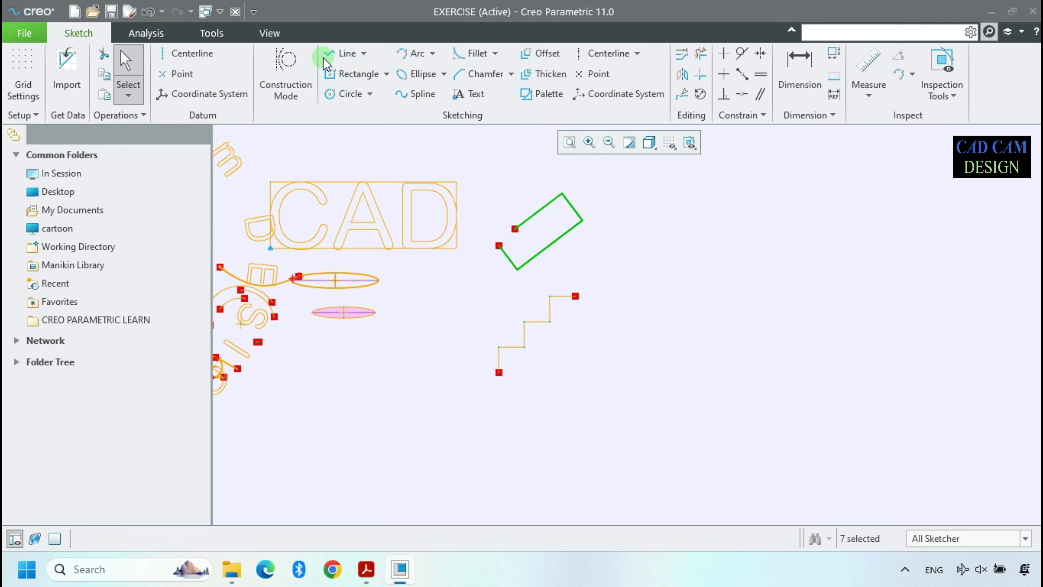
pyautogui.click(341, 53)
pyautogui.click(598, 376)
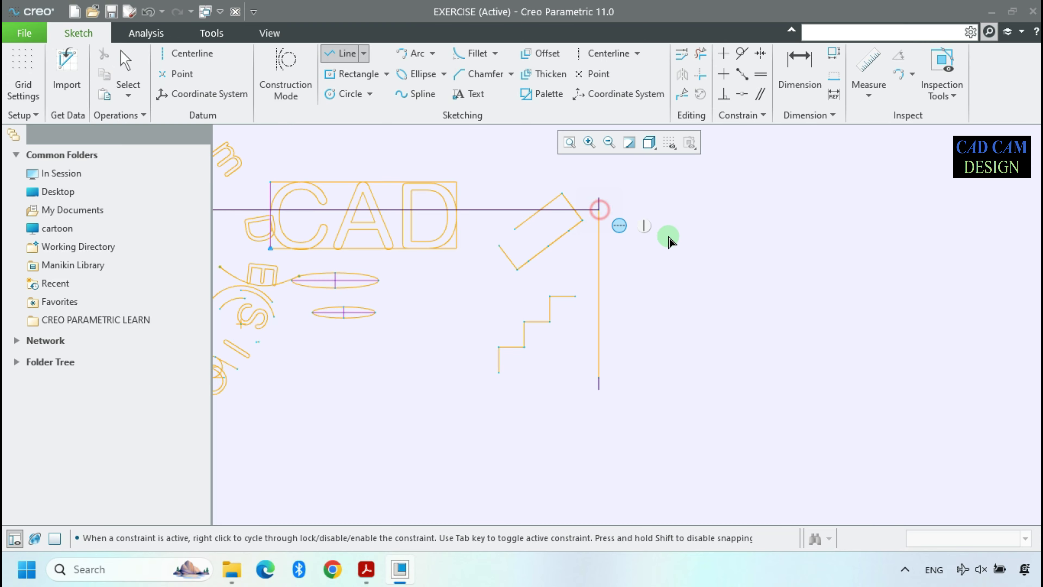
pyautogui.middleClick(652, 246)
pyautogui.middleClick(667, 236)
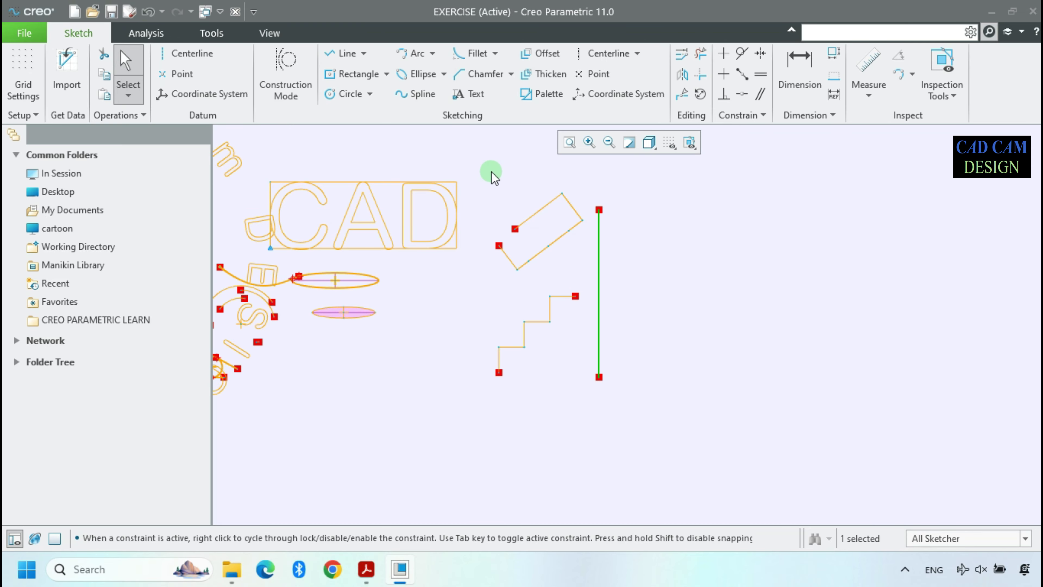
# Mirror the rotated chain and the stepped profile together about the long vertical line
pyautogui.moveTo(484, 158); pyautogui.dragTo(590, 416)
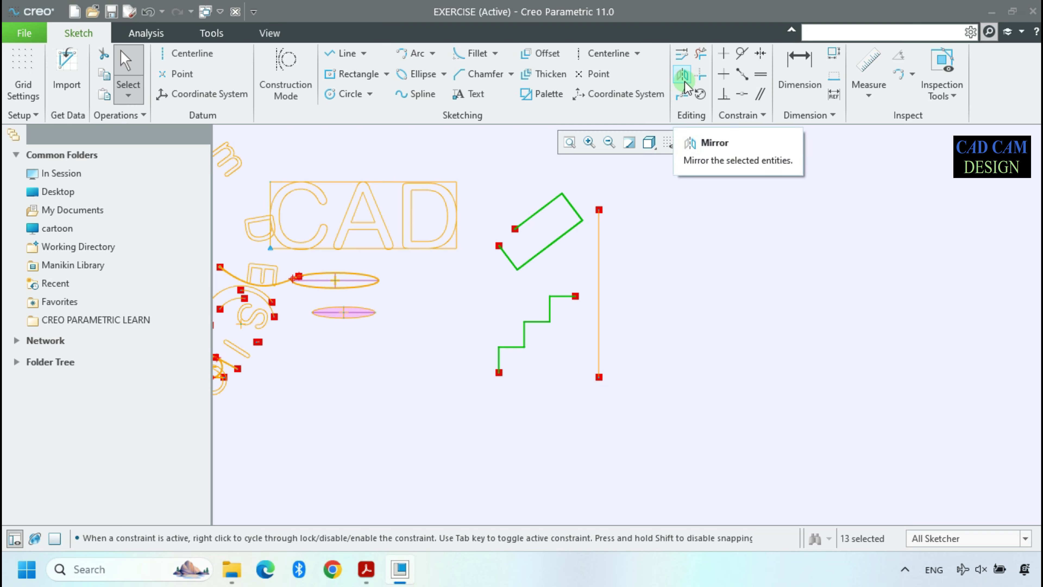
pyautogui.click(682, 284)
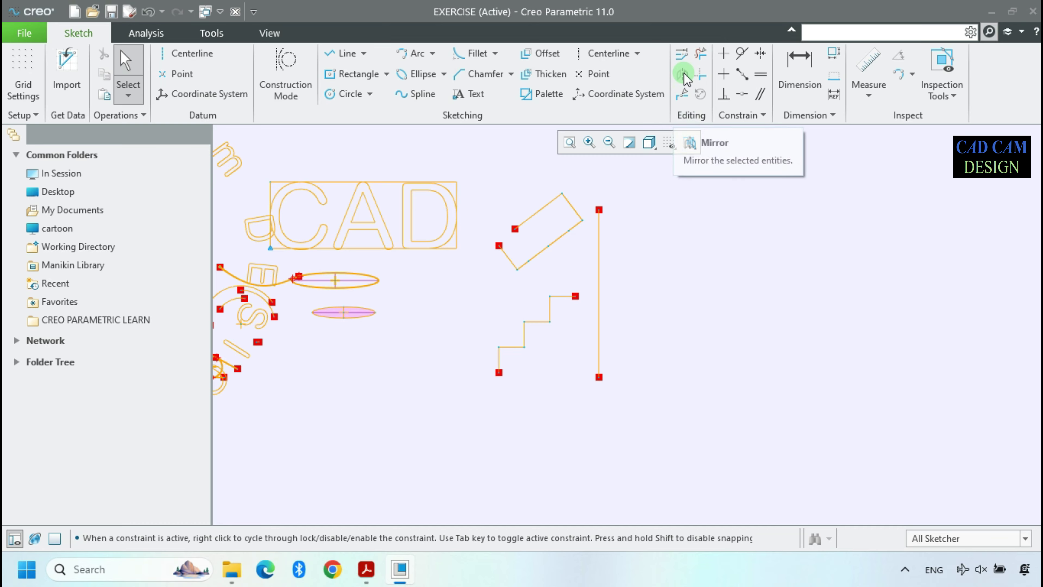
pyautogui.moveTo(477, 163); pyautogui.dragTo(589, 419)
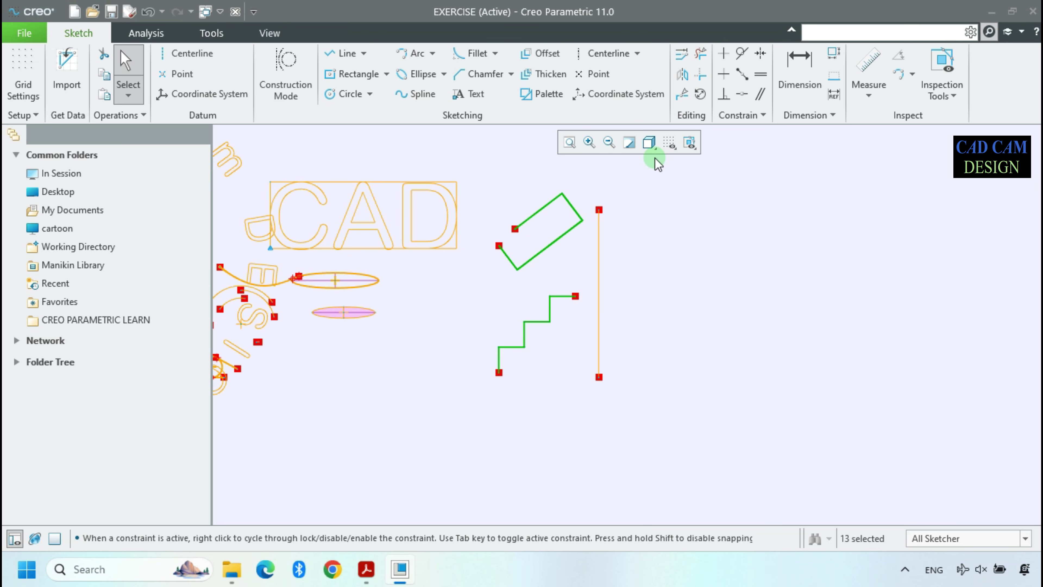
pyautogui.click(682, 75)
pyautogui.click(599, 268)
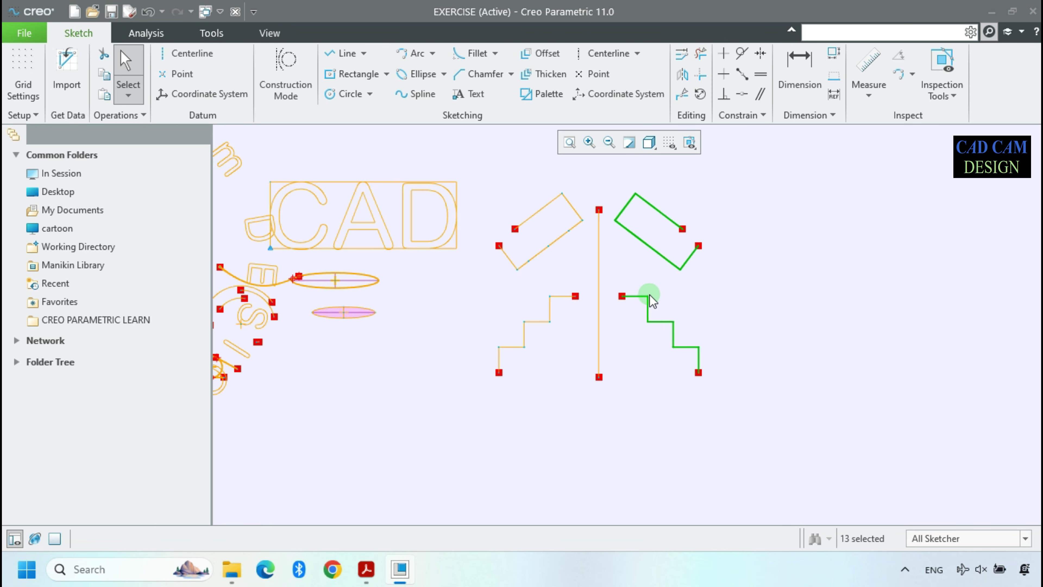
pyautogui.scroll(-4, 584, 300)
pyautogui.scroll(3, 736, 354)
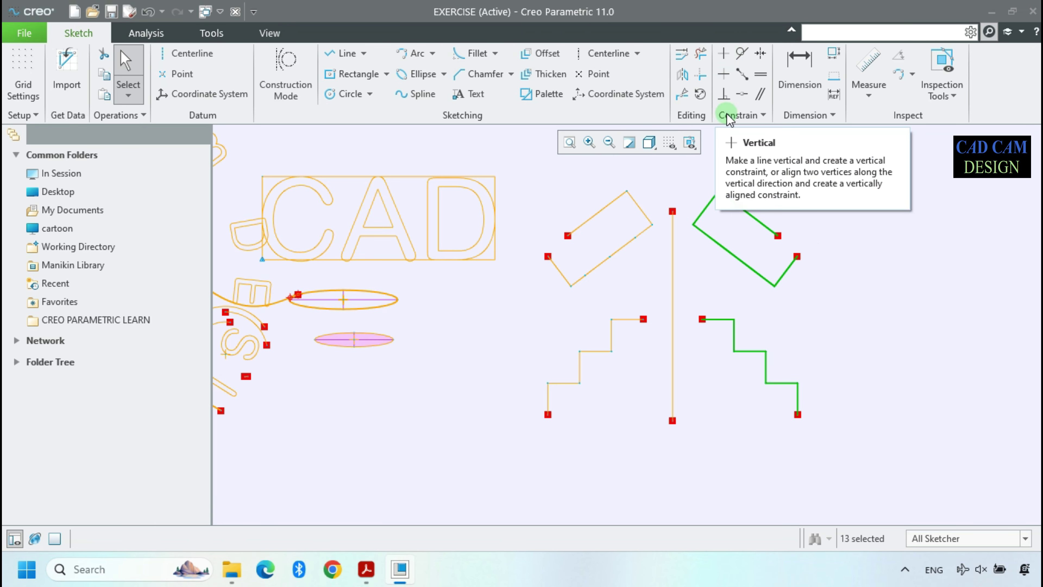
pyautogui.click(883, 265)
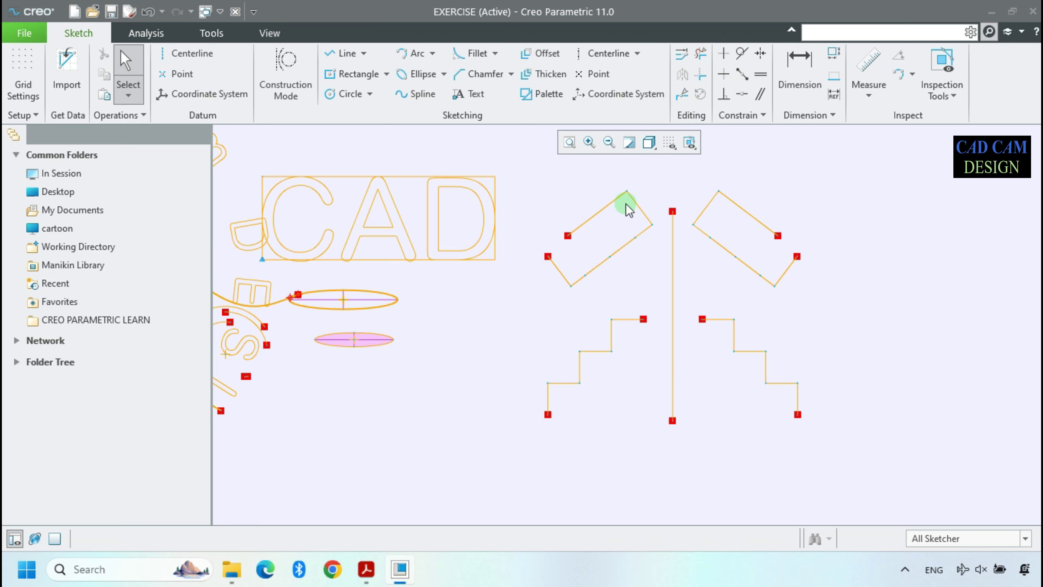
# Apply a Vertical constraint to the short inner side of the original rotated chain, nearest the mirror line
pyautogui.scroll(-2, 647, 192)
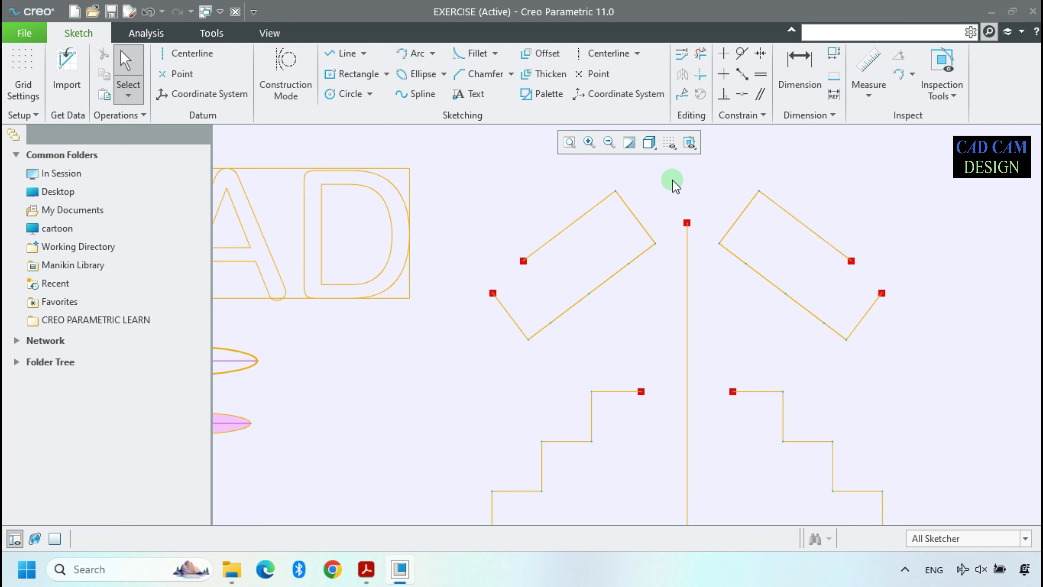
pyautogui.click(726, 58)
pyautogui.click(635, 220)
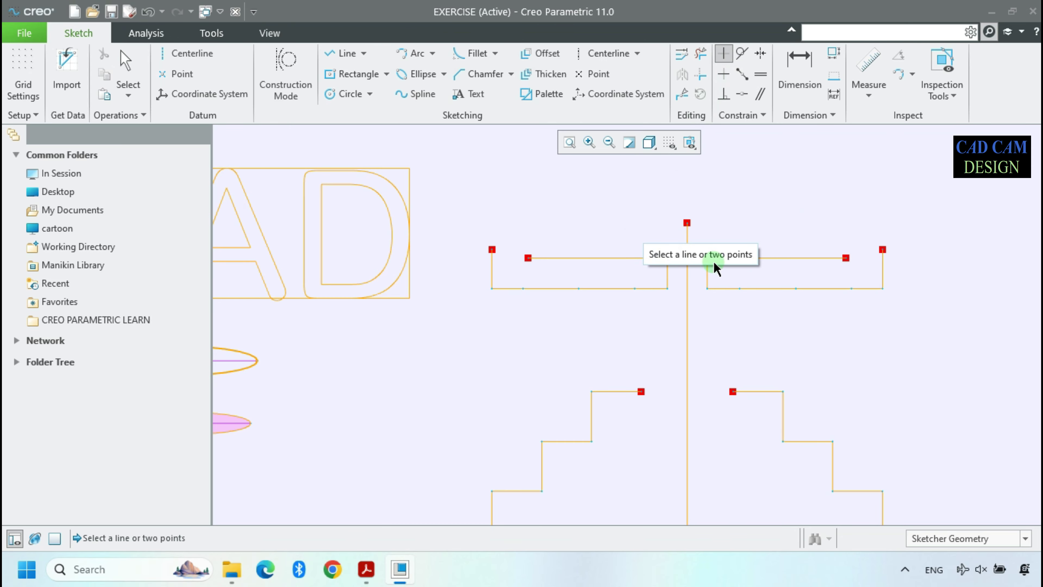
pyautogui.scroll(1, 600, 326)
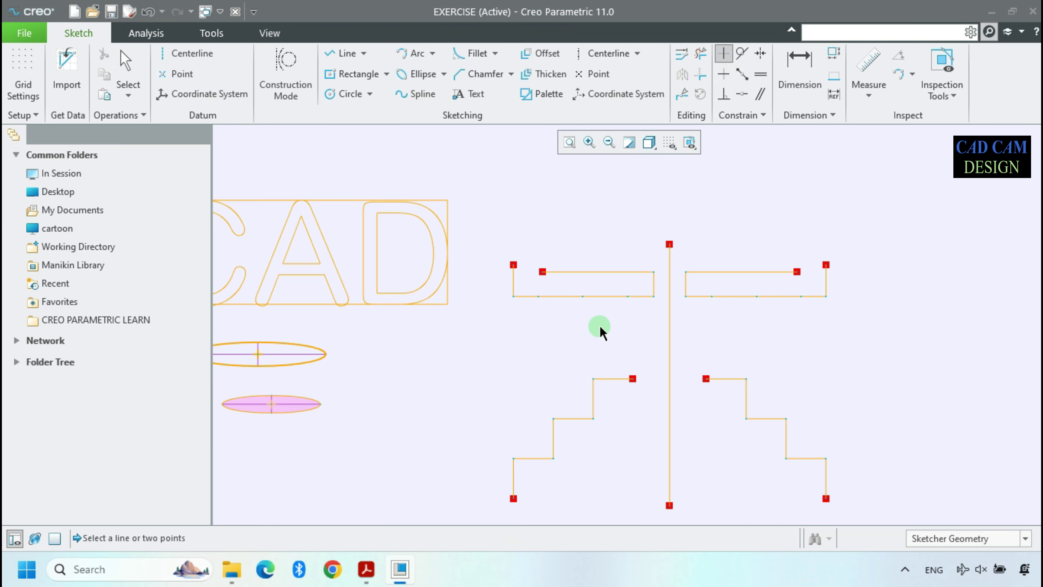
# Apply a Horizontal constraint to the upper edge of the triangle inscribed in the construction circle
pyautogui.click(726, 76)
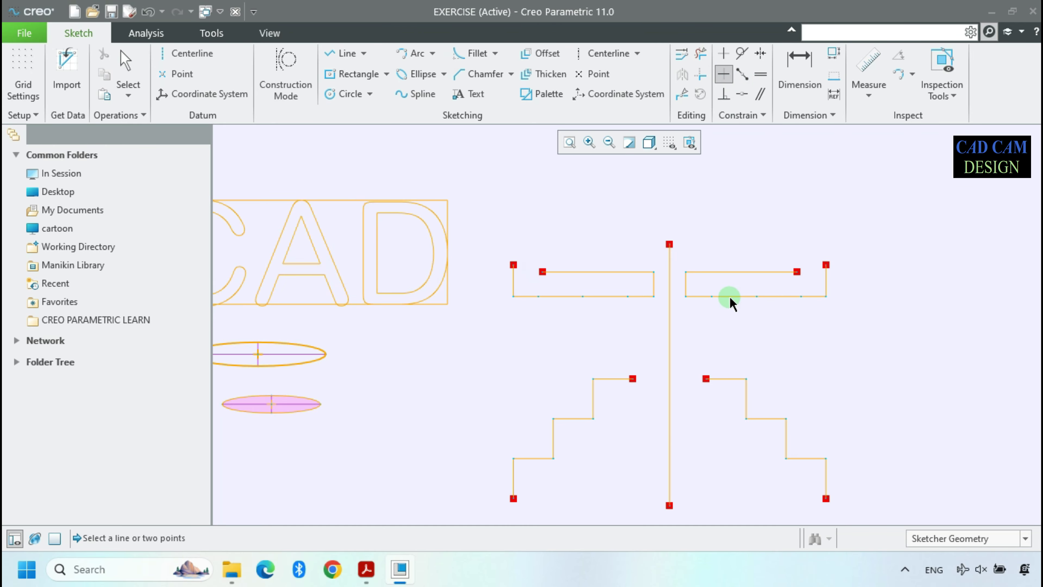
pyautogui.scroll(3, 733, 304)
pyautogui.scroll(-8, 222, 342)
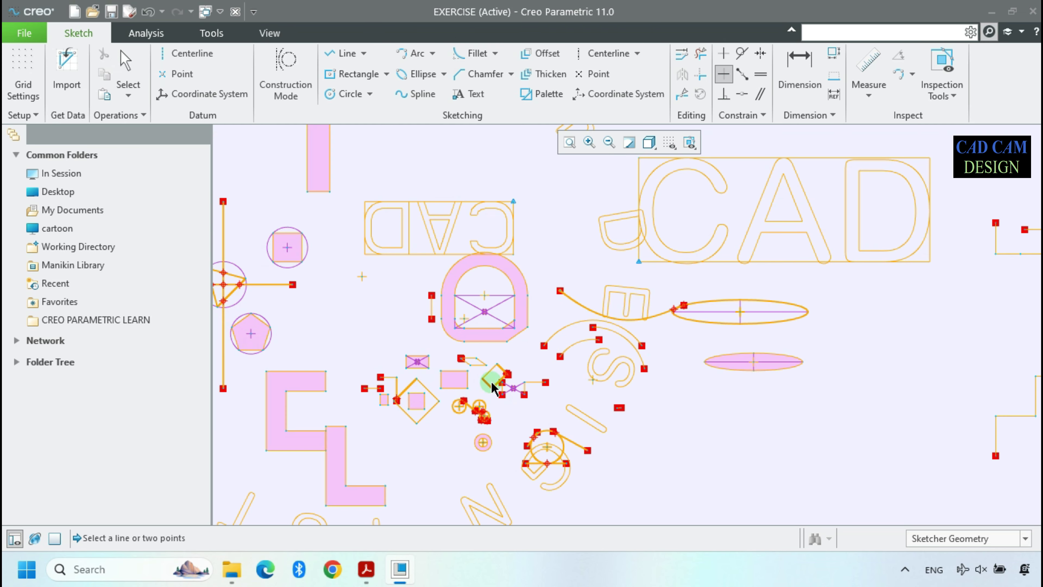
pyautogui.click(298, 278)
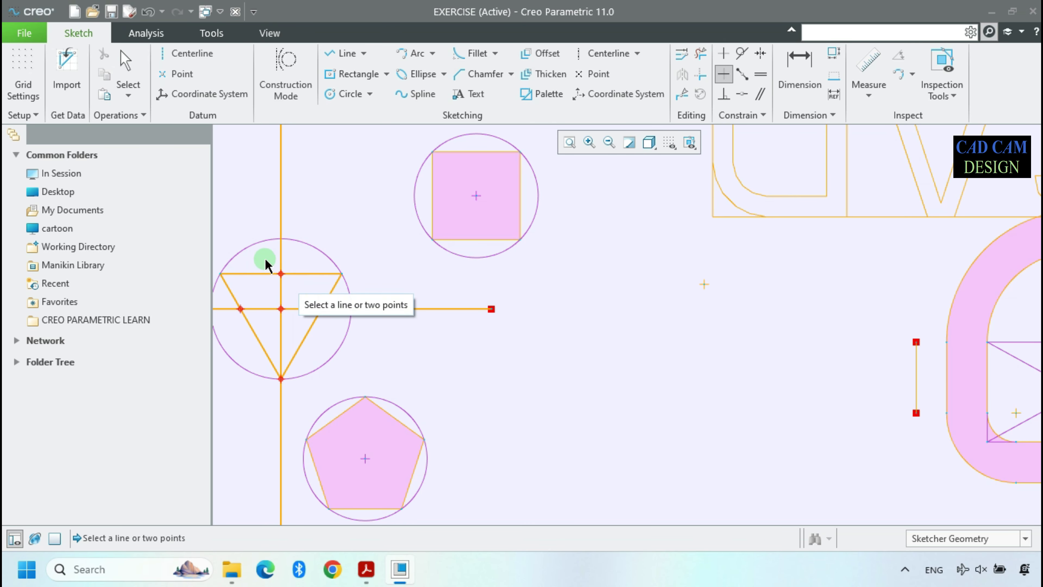
pyautogui.scroll(-3, 517, 318)
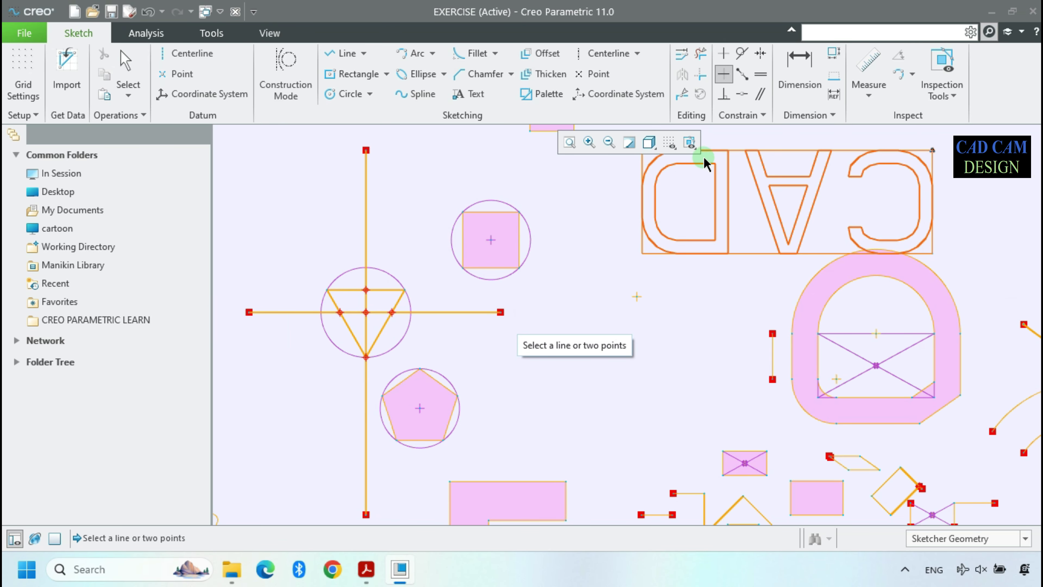
# Try to make the short inner side of the original rotated chain perpendicular to the top step of the original stepped profile
pyautogui.click(730, 98)
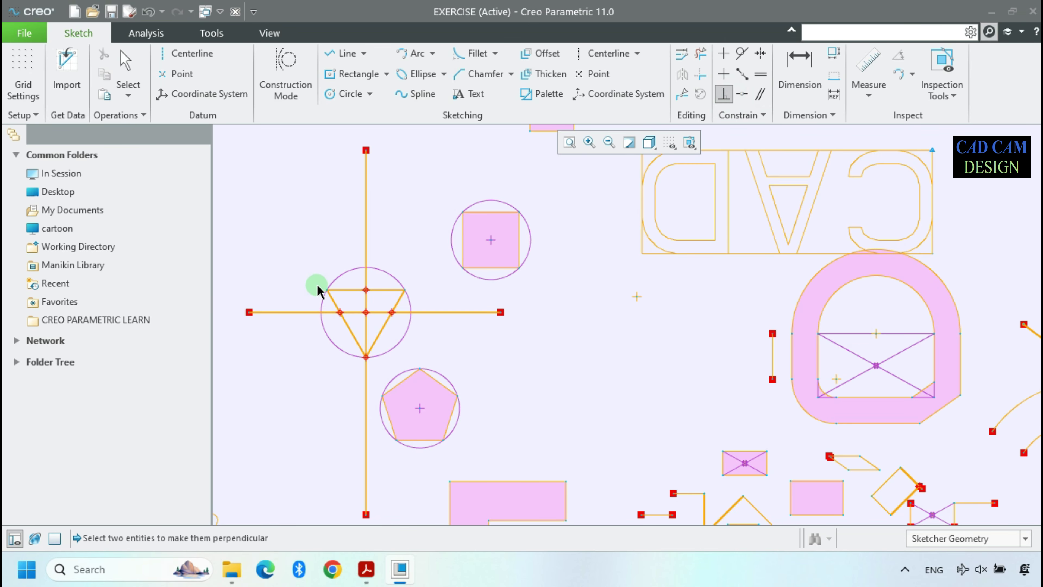
pyautogui.scroll(-5, 318, 290)
pyautogui.scroll(5, 732, 295)
pyautogui.scroll(3, 682, 342)
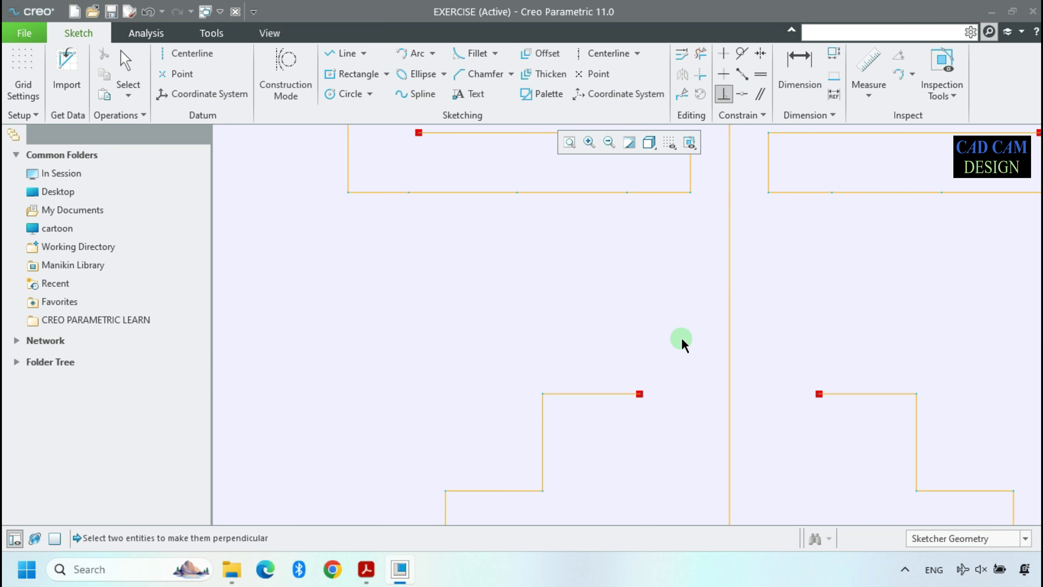
pyautogui.scroll(-2, 682, 342)
pyautogui.scroll(-1, 590, 359)
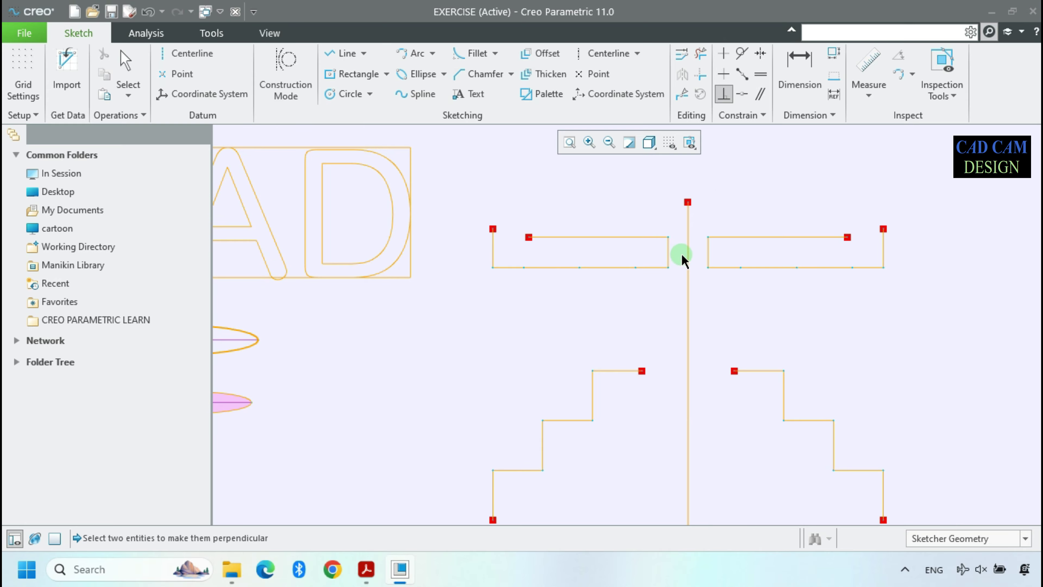
pyautogui.click(667, 247)
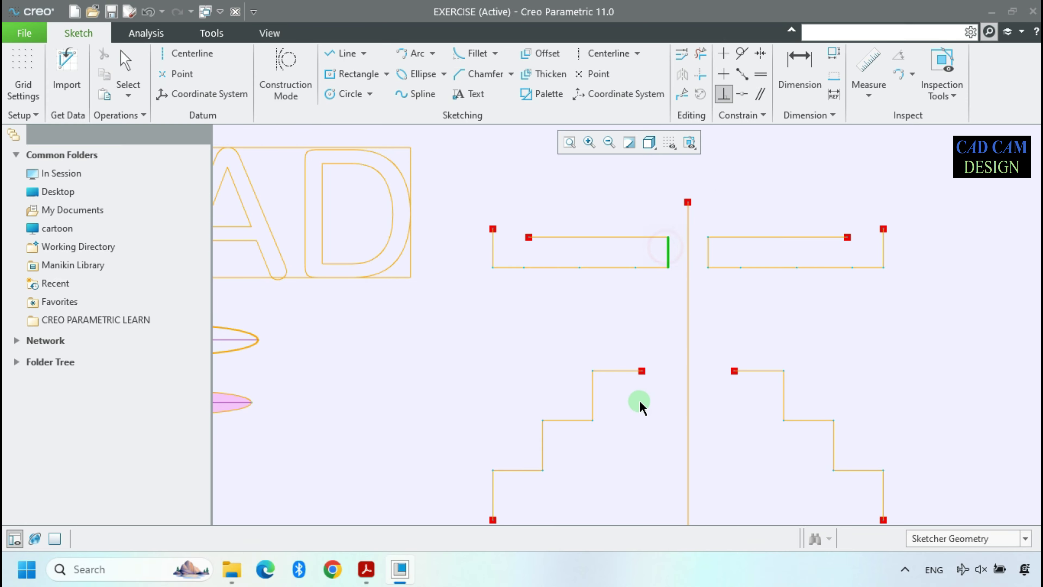
pyautogui.click(623, 371)
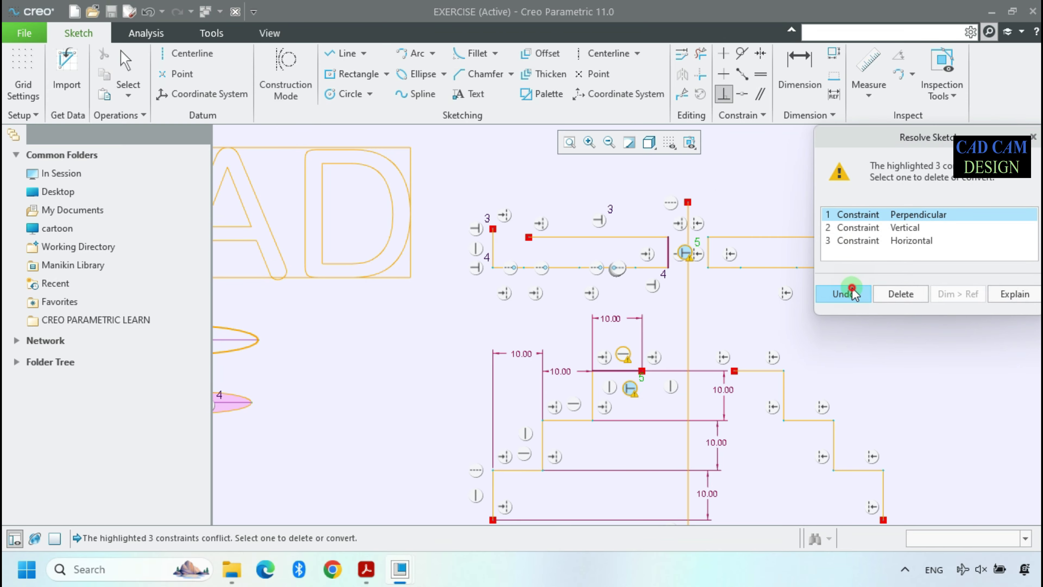
pyautogui.click(839, 293)
pyautogui.middleClick(761, 359)
# Sketch two connected lines above the mirrored profiles, one horizontal and one slanting up to the right from its left end
pyautogui.scroll(-4, 761, 359)
pyautogui.scroll(-3, 832, 361)
pyautogui.scroll(3, 599, 407)
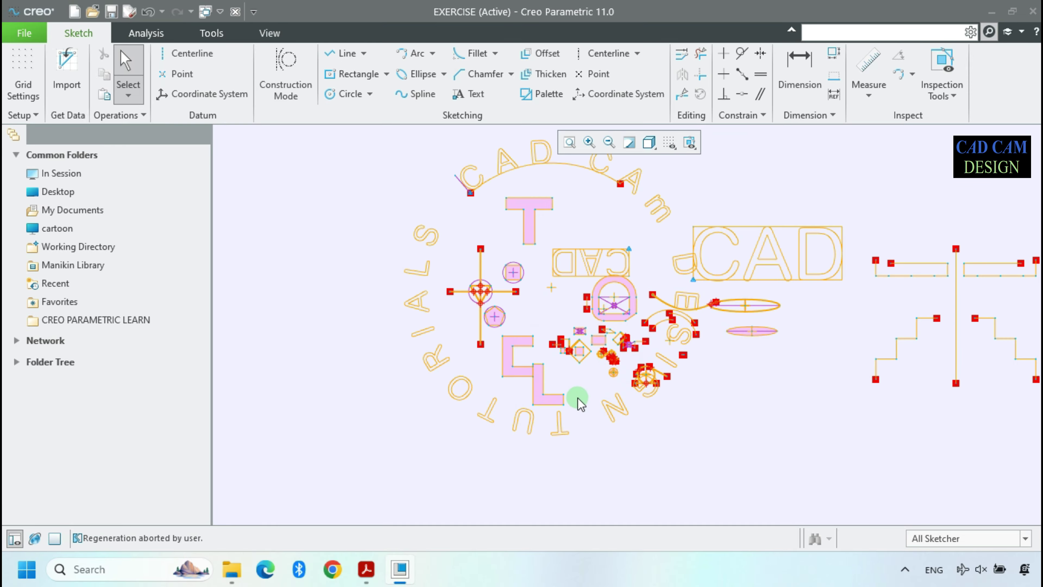
pyautogui.scroll(2, 536, 365)
pyautogui.scroll(1, 536, 365)
pyautogui.scroll(-3, 433, 341)
pyautogui.scroll(-3, 644, 345)
pyautogui.scroll(3, 793, 314)
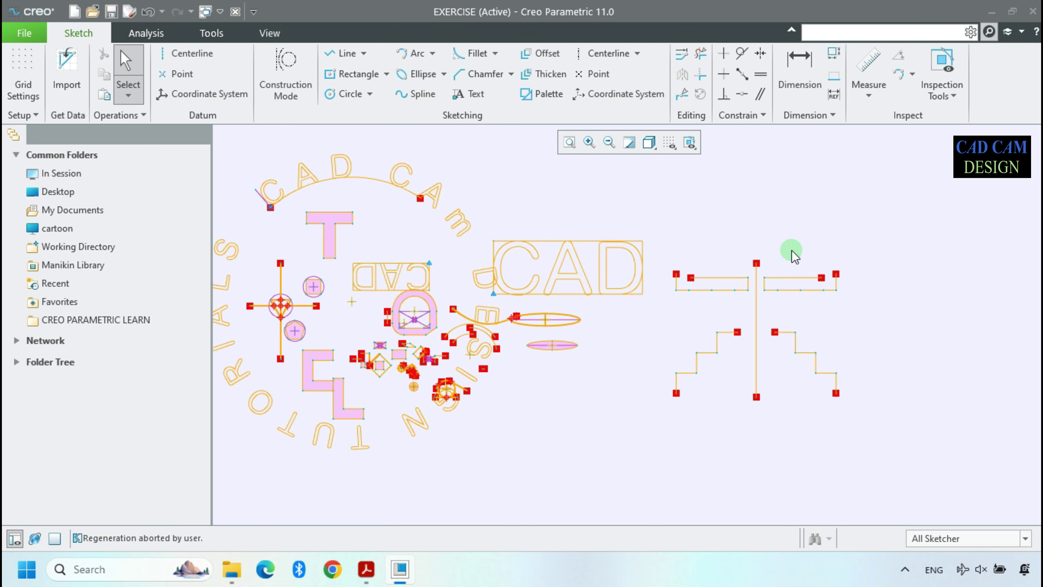
pyautogui.scroll(1, 792, 252)
pyautogui.click(343, 53)
pyautogui.click(811, 238)
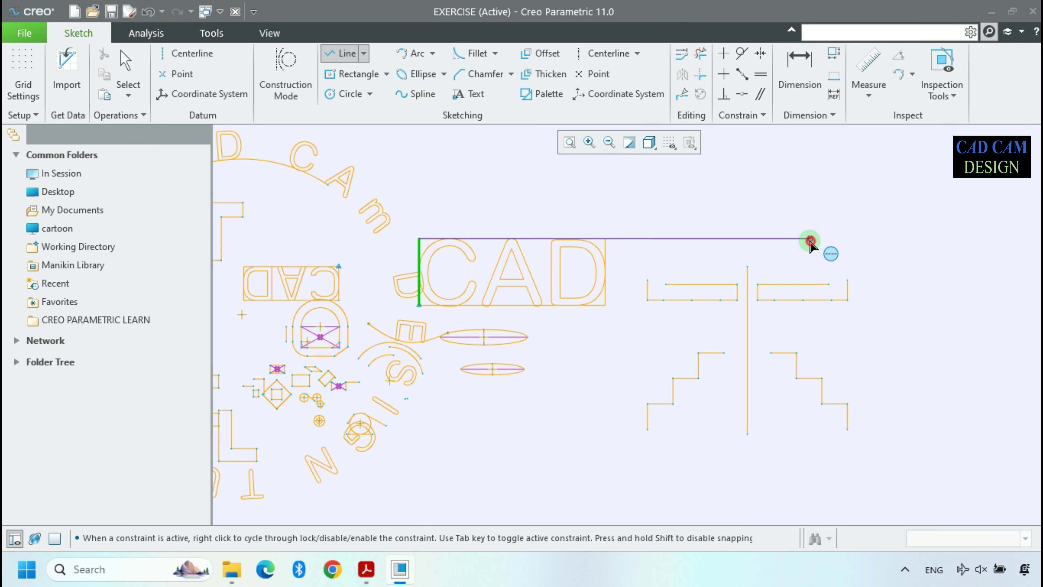
pyautogui.click(683, 238)
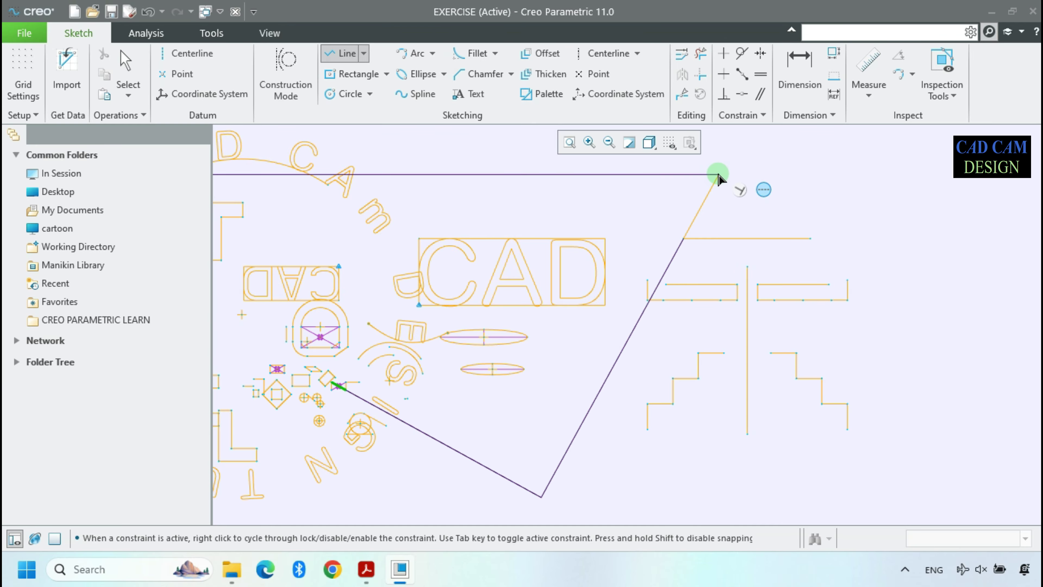
pyautogui.click(724, 168)
pyautogui.middleClick(815, 233)
# Apply a Perpendicular constraint between the horizontal and slanted lines, deleting the conflicting Equal lengths constraint
pyautogui.scroll(-2, 783, 205)
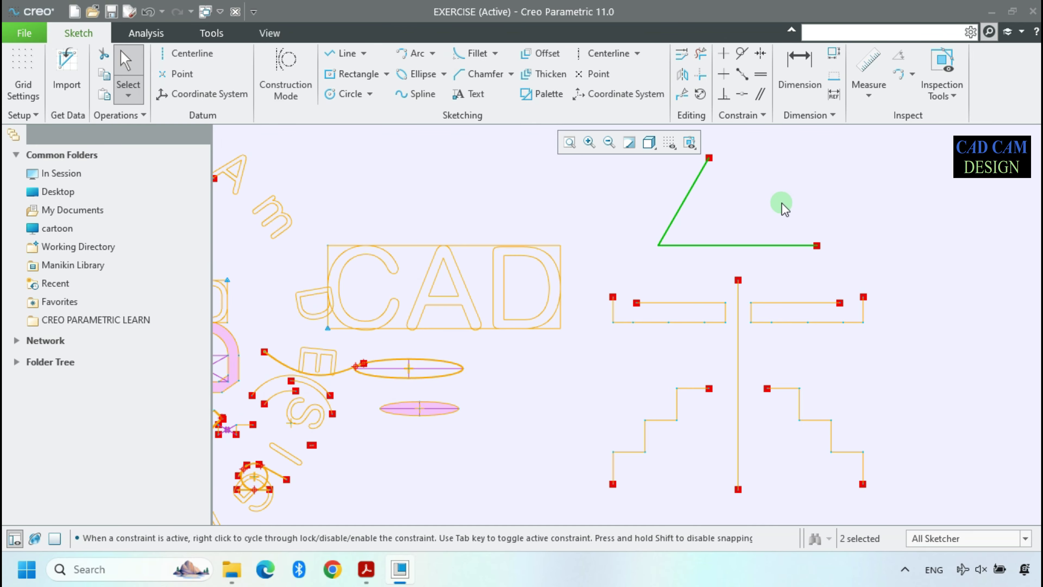
pyautogui.click(725, 95)
pyautogui.click(698, 267)
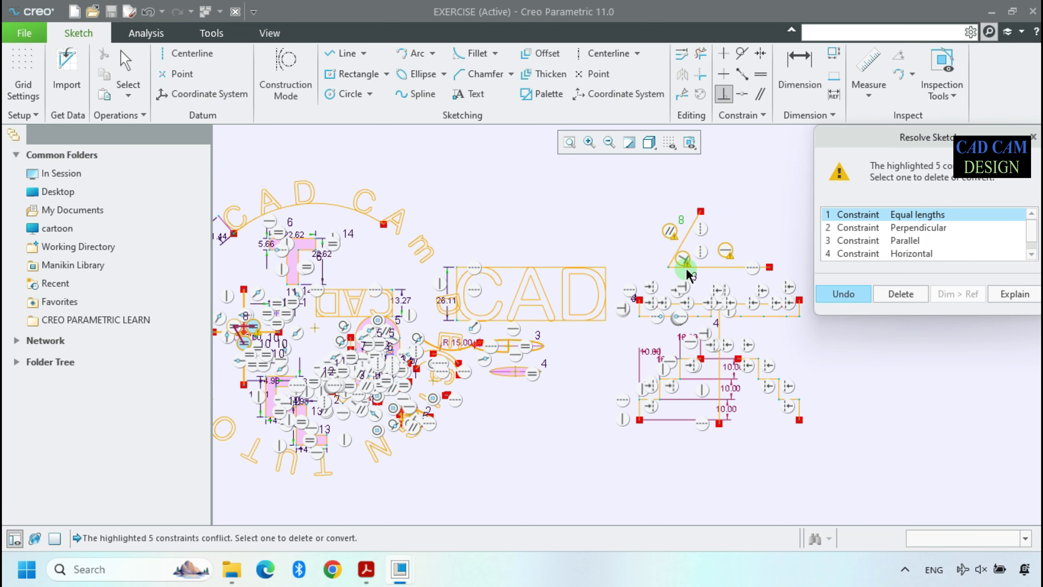
pyautogui.click(899, 293)
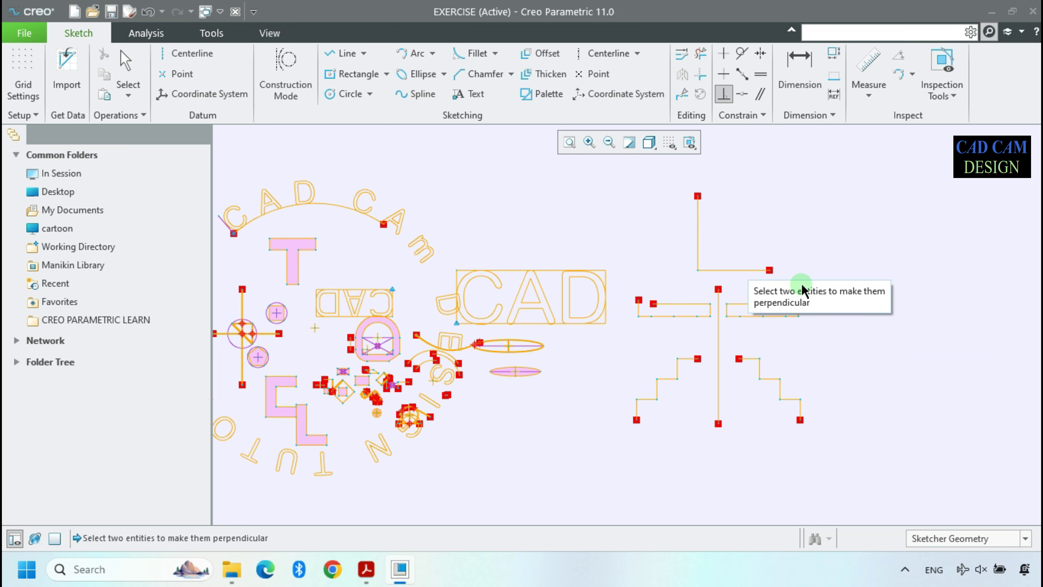
pyautogui.scroll(-2, 760, 252)
pyautogui.scroll(3, 725, 267)
pyautogui.middleClick(717, 276)
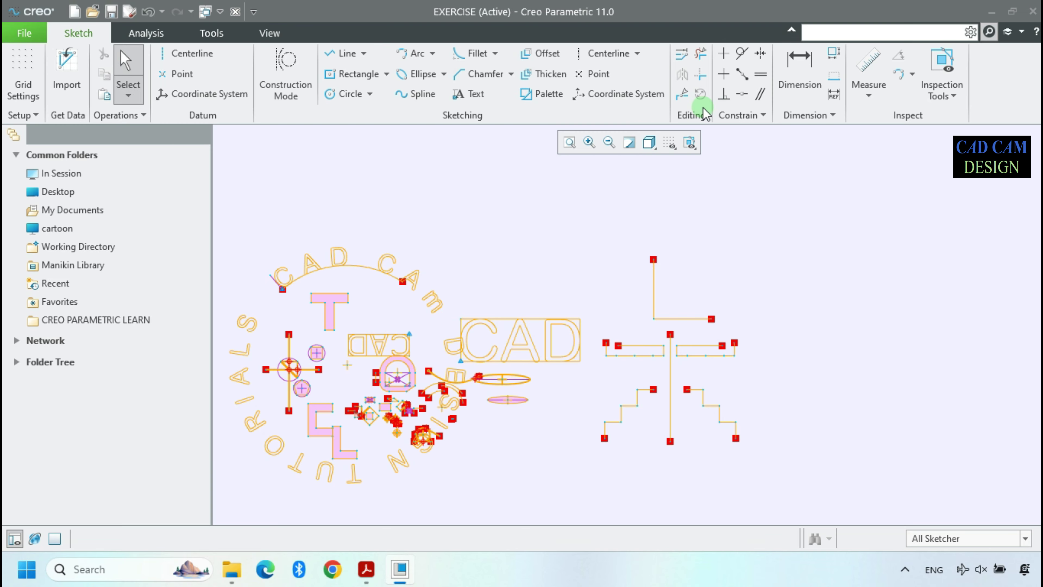
# Apply a Coincident constraint between the mirror axis's upper endpoint and the horizontal line of the L-shape above it
pyautogui.click(746, 97)
pyautogui.scroll(-3, 660, 337)
pyautogui.scroll(-3, 661, 338)
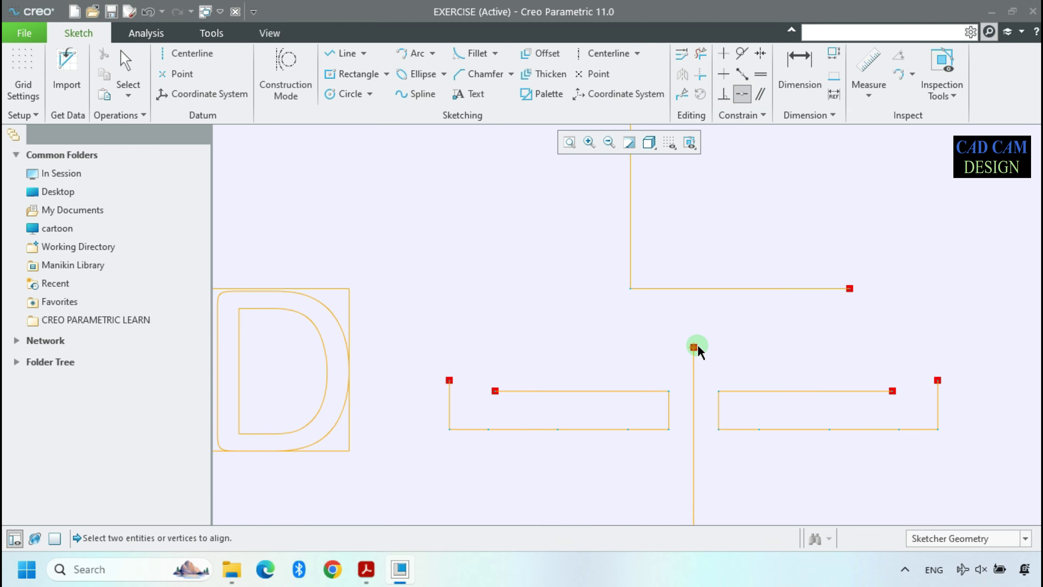
pyautogui.click(694, 348)
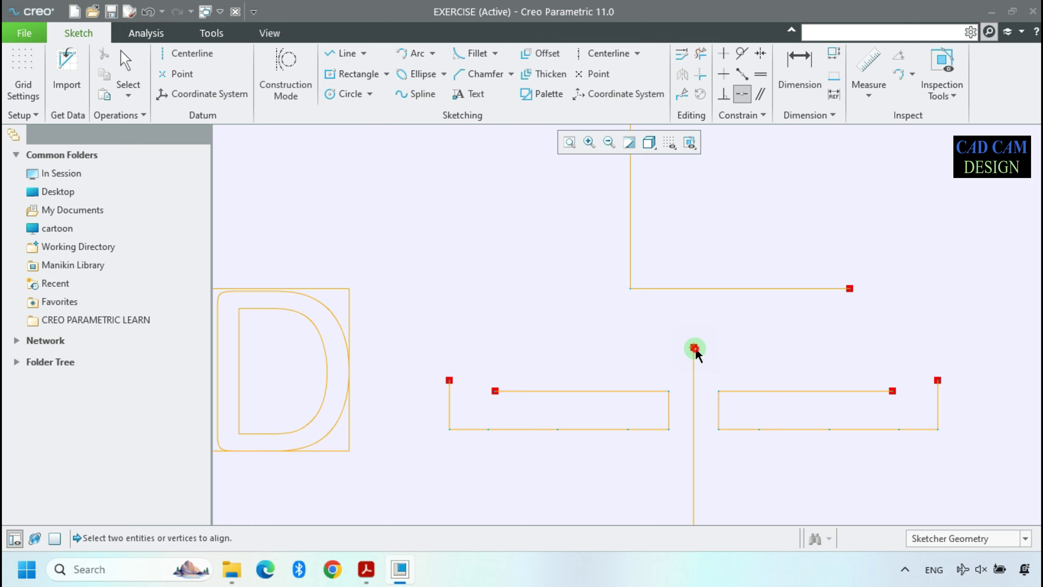
pyautogui.click(694, 288)
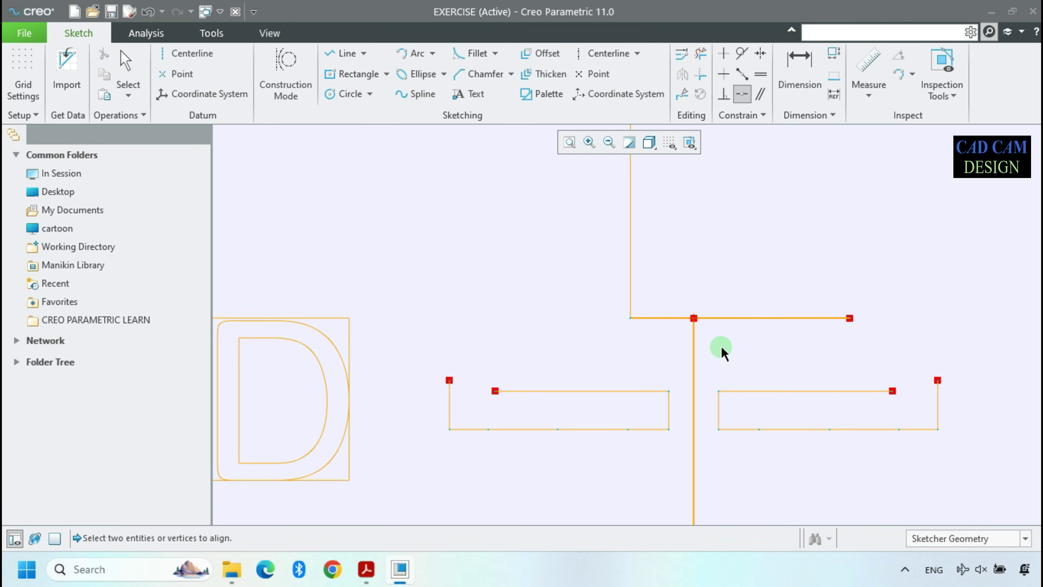
pyautogui.scroll(5, 700, 348)
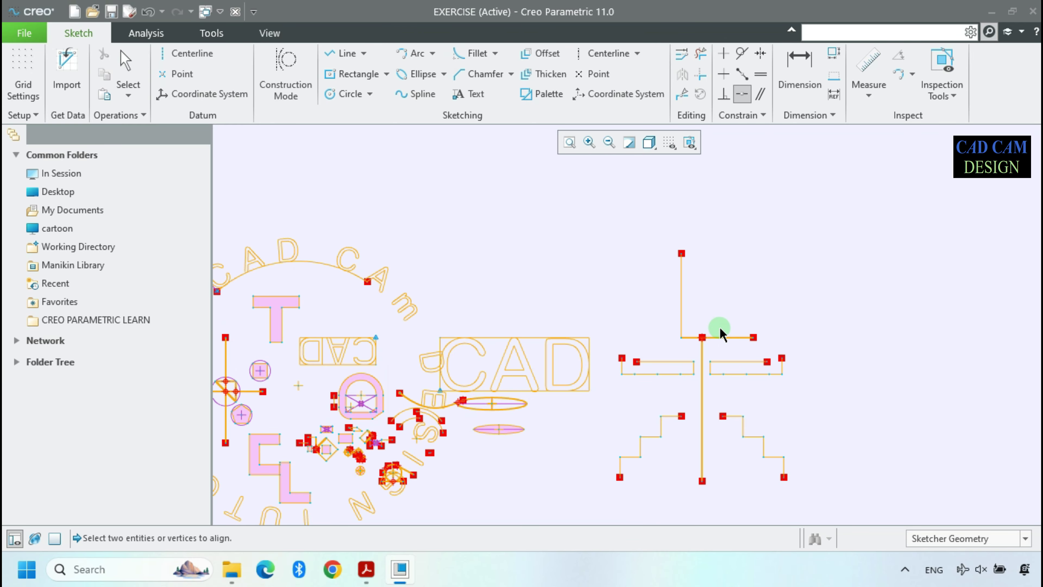
pyautogui.middleClick(711, 327)
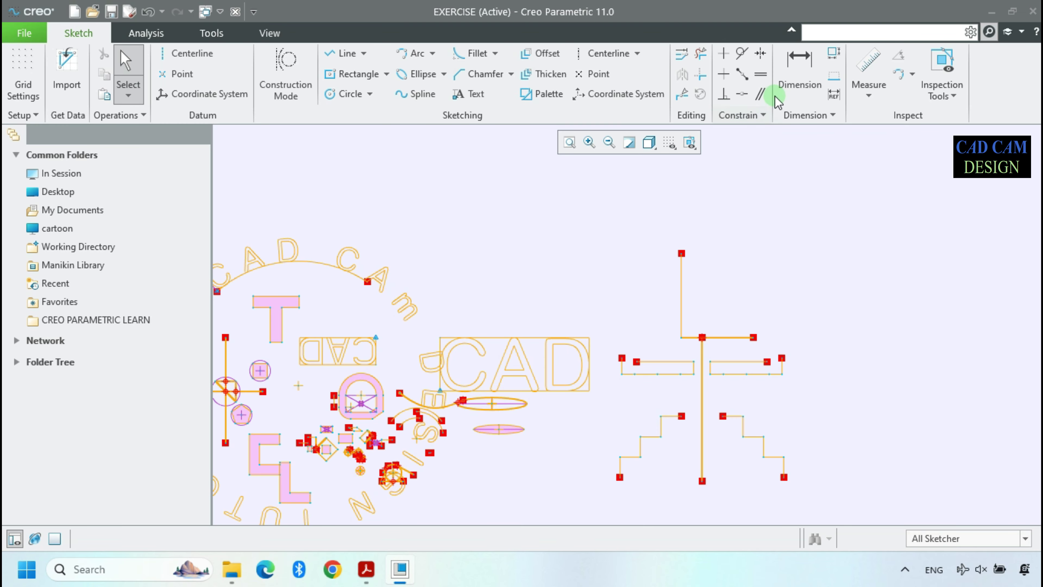
# Apply an Equal constraint between the mirrored chain's upper horizontal line and the horizontal line of the L-shape
pyautogui.click(762, 75)
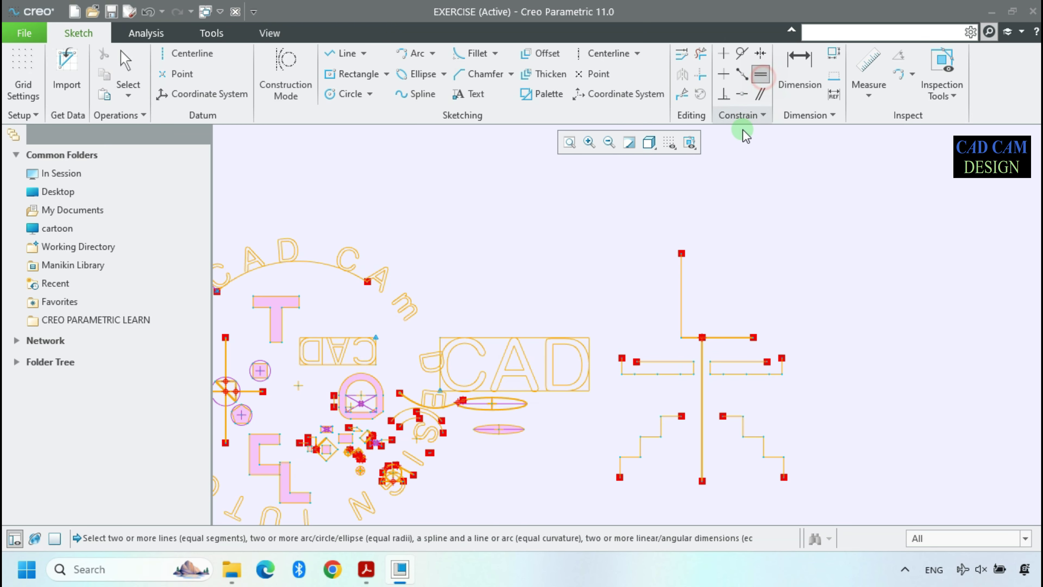
pyautogui.scroll(-4, 714, 364)
pyautogui.click(751, 352)
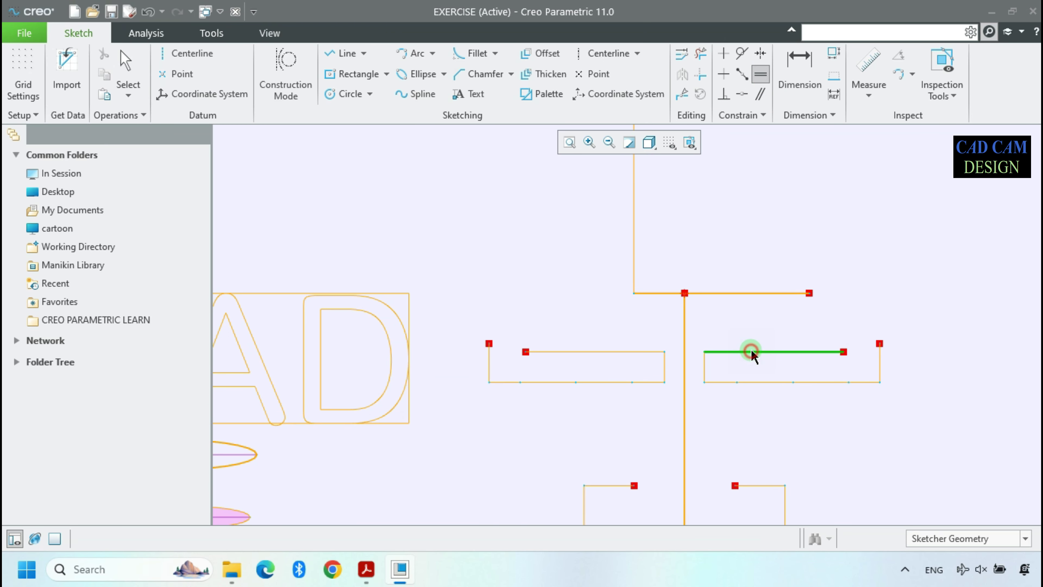
pyautogui.click(743, 293)
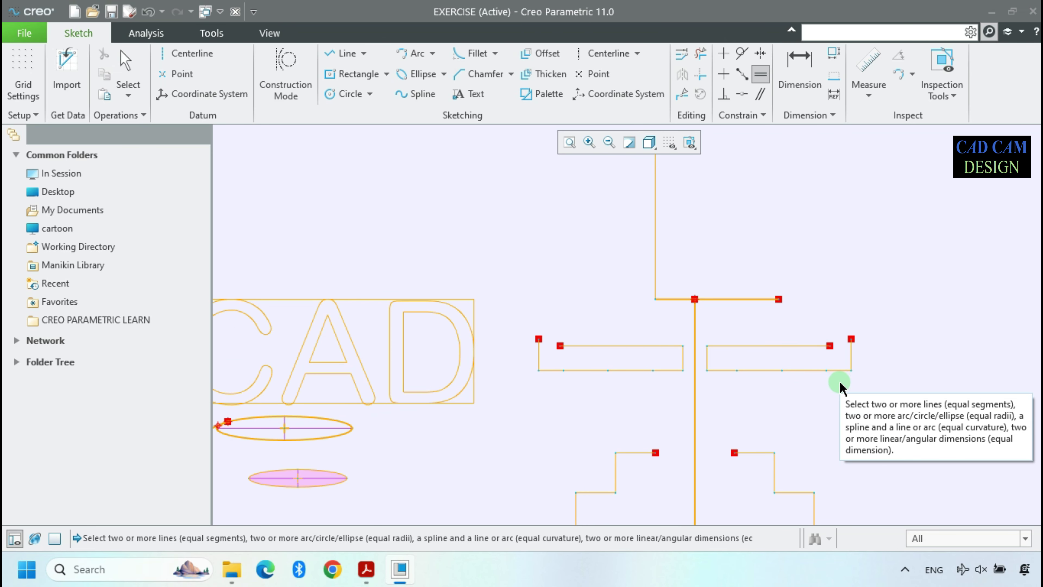
# Sketch a short slanted line to the left of the L-shape's vertical line
pyautogui.click(761, 94)
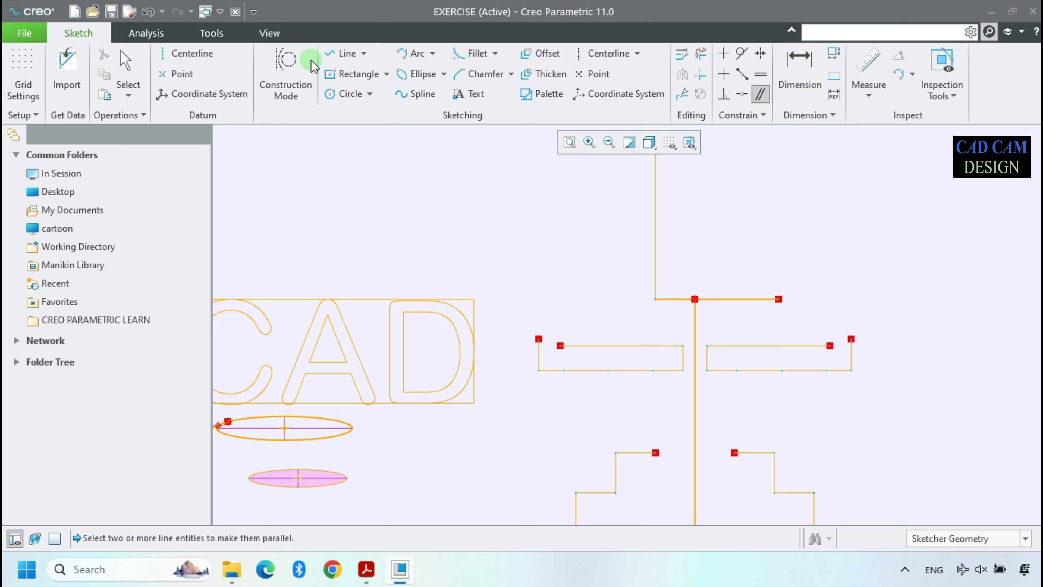
pyautogui.click(344, 54)
pyautogui.click(588, 175)
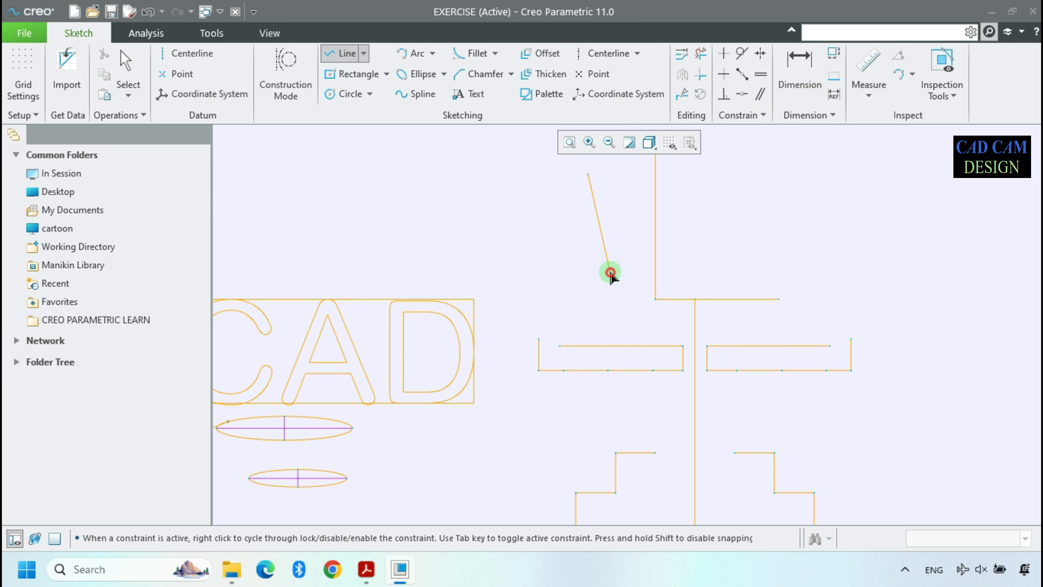
pyautogui.click(610, 272)
pyautogui.middleClick(730, 249)
pyautogui.middleClick(714, 254)
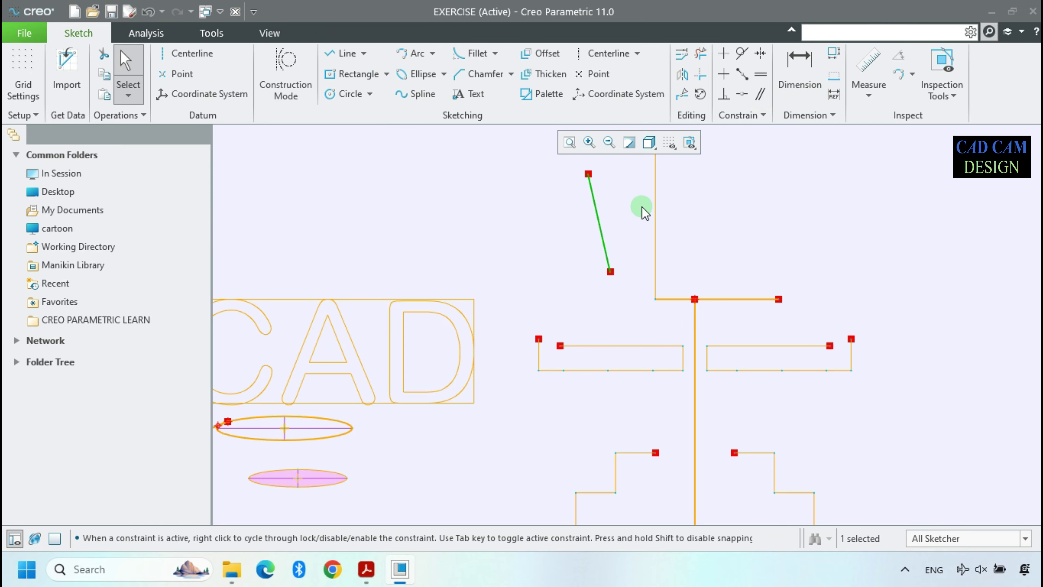
pyautogui.scroll(2, 621, 208)
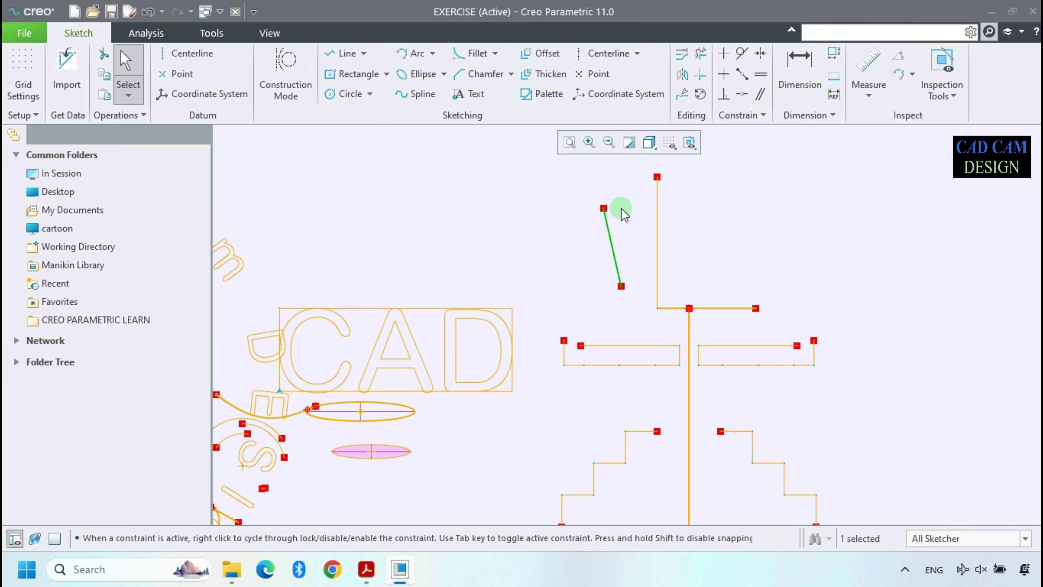
# Apply a Parallel constraint between the L-shape's vertical line and the short slanted line beside it
pyautogui.click(763, 96)
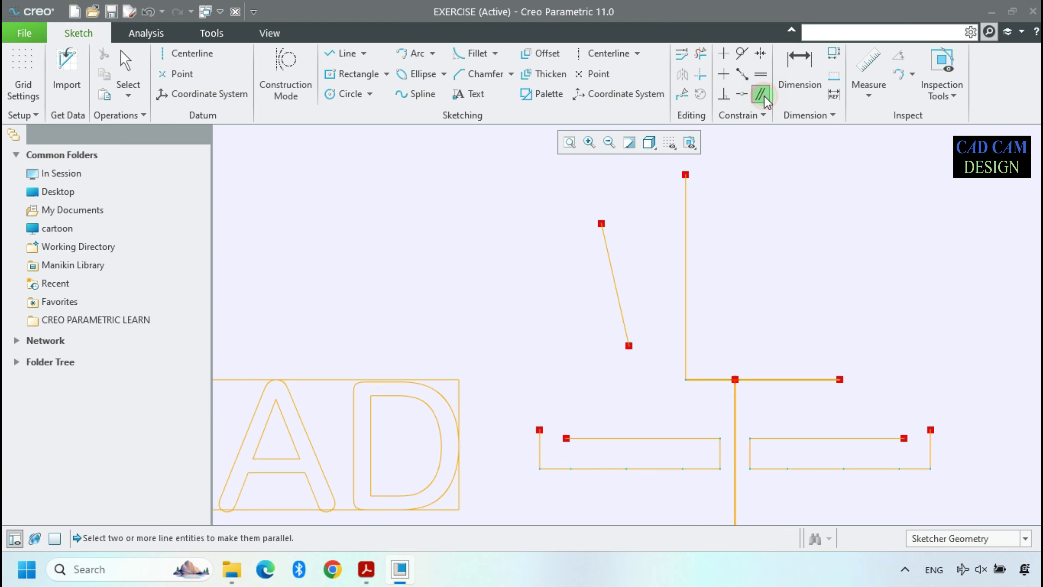
pyautogui.click(684, 204)
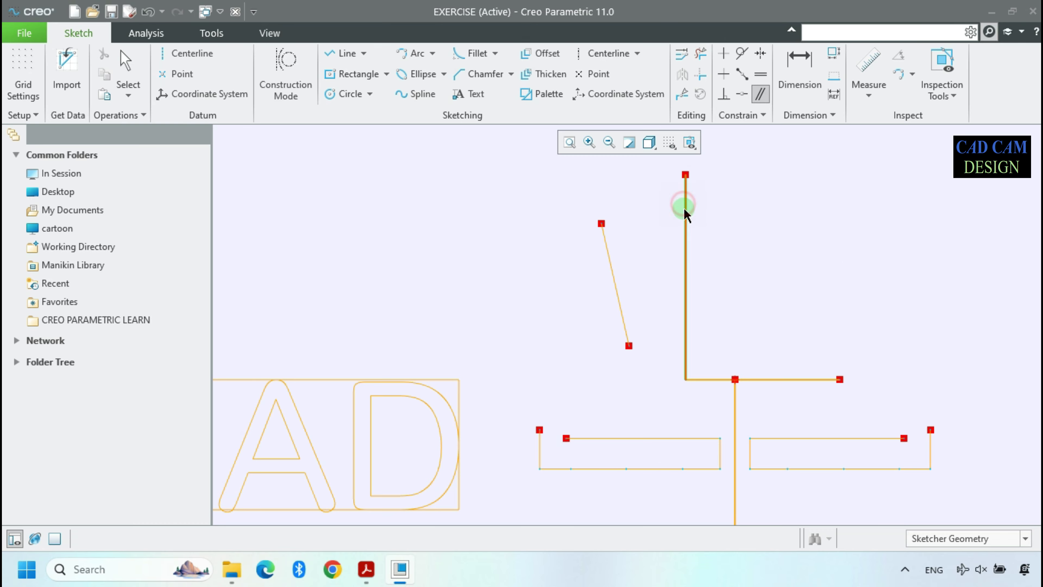
pyautogui.click(612, 274)
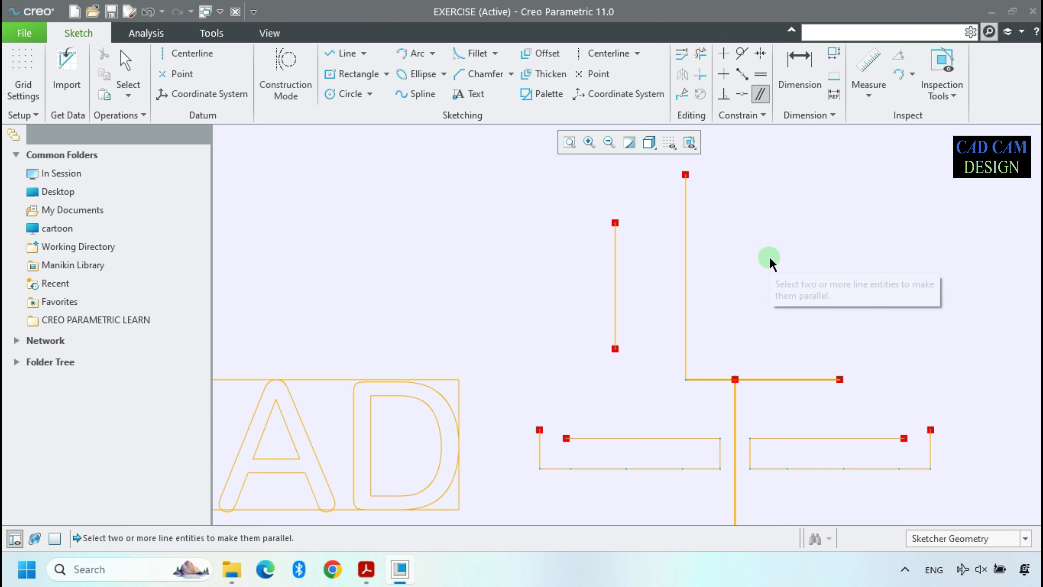
pyautogui.click(764, 120)
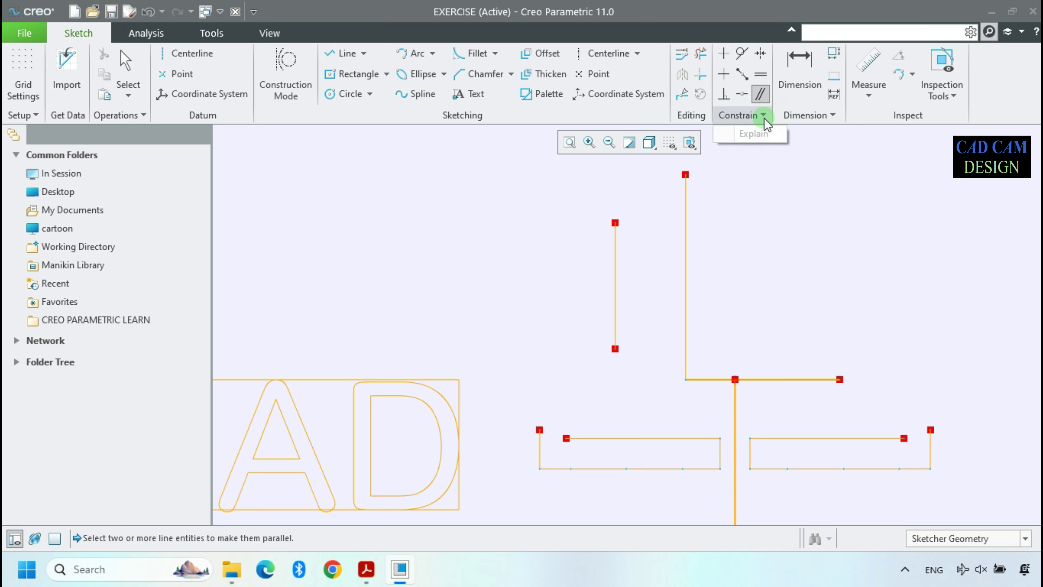
pyautogui.click(764, 120)
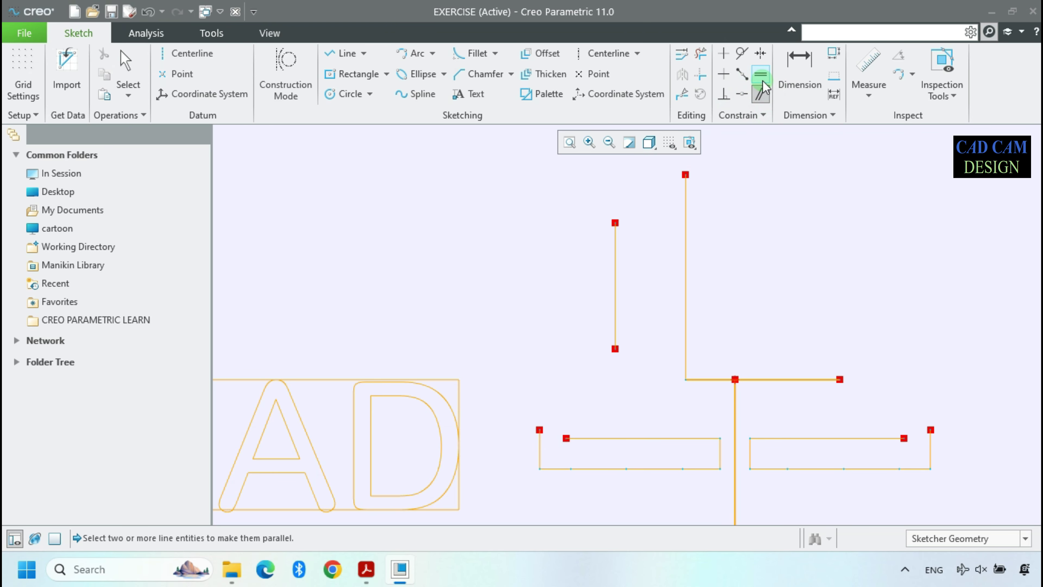
# Dimension the length of the L-shape's horizontal line and turn on the display of sketch dimensions
pyautogui.click(809, 74)
pyautogui.click(777, 378)
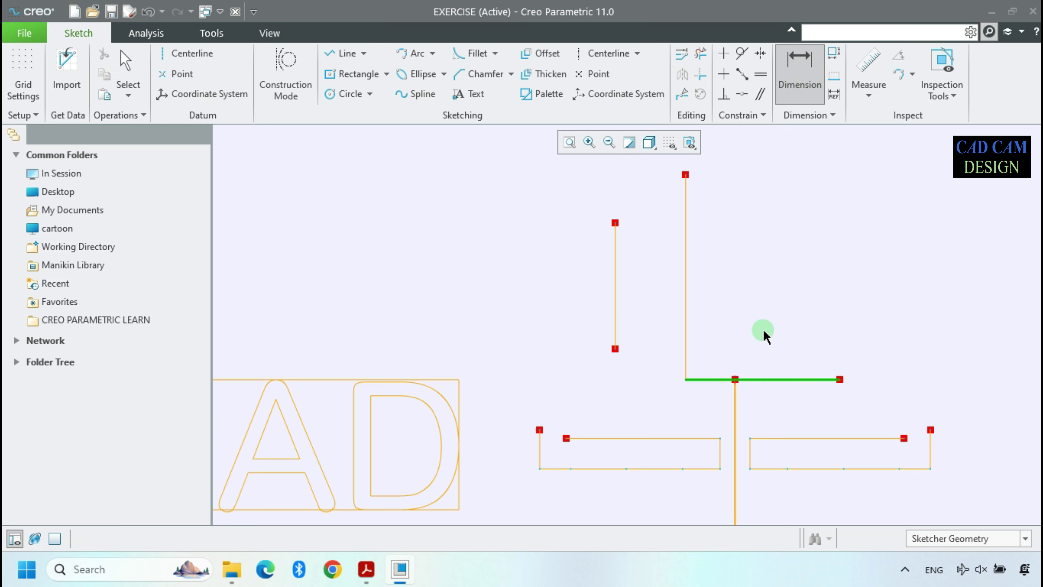
pyautogui.middleClick(687, 331)
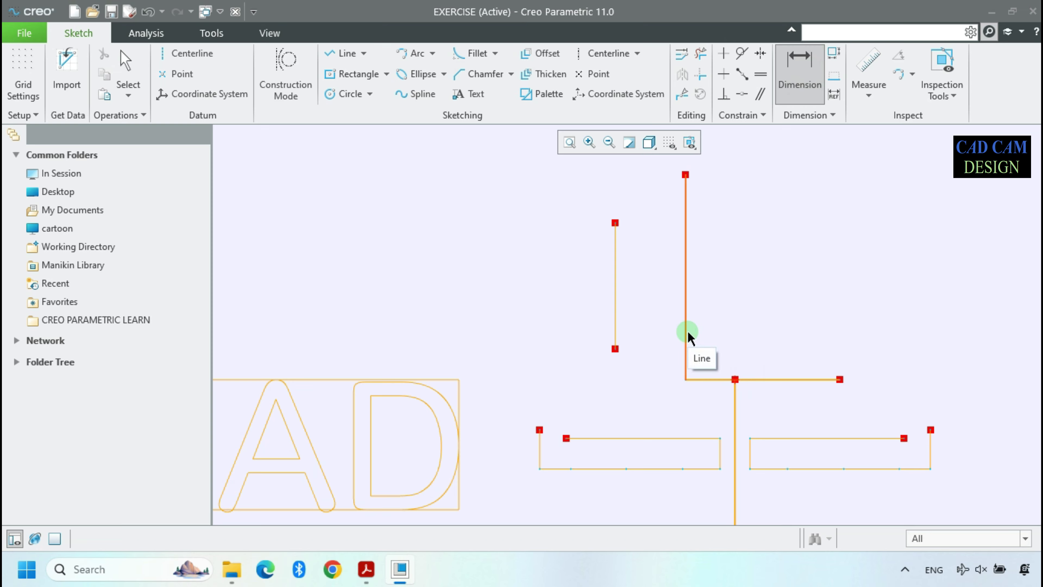
pyautogui.click(669, 142)
pyautogui.click(675, 178)
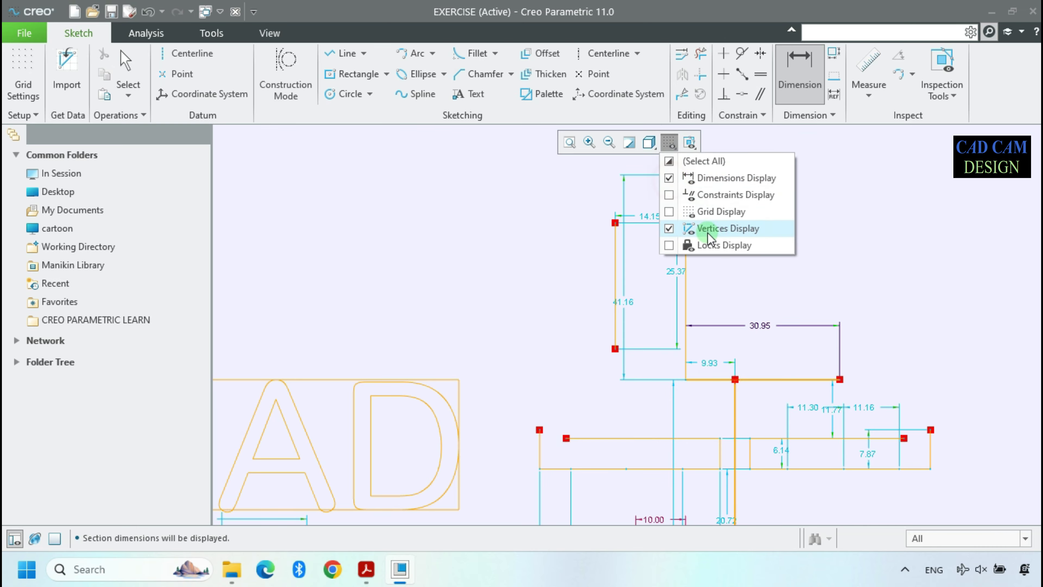
pyautogui.click(804, 298)
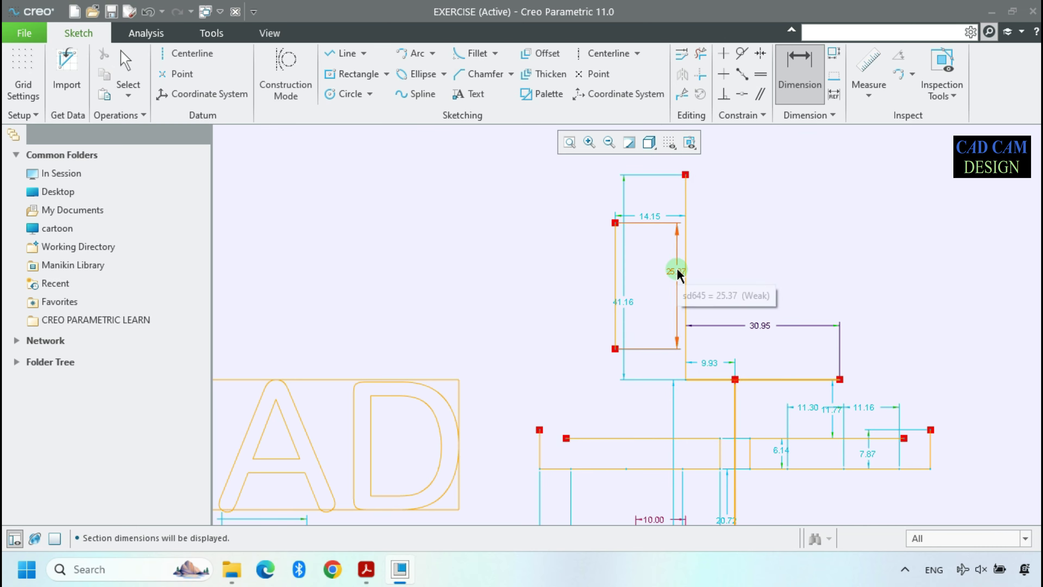
# Sketch a circle about 40.6 mm in diameter above the large CAD text, to the left of the short vertical line
pyautogui.click(359, 100)
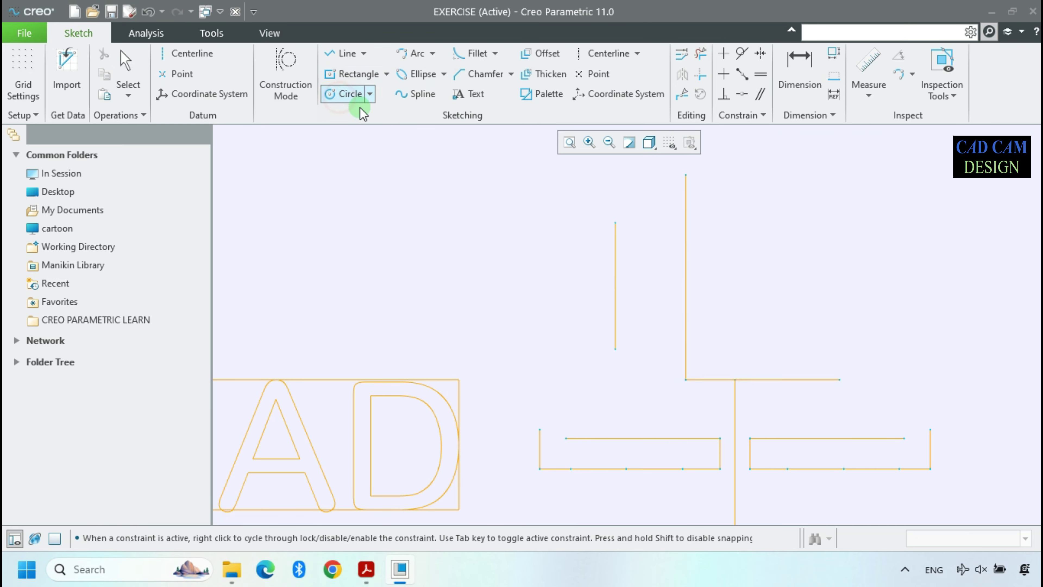
pyautogui.click(445, 256)
pyautogui.click(543, 296)
pyautogui.middleClick(538, 294)
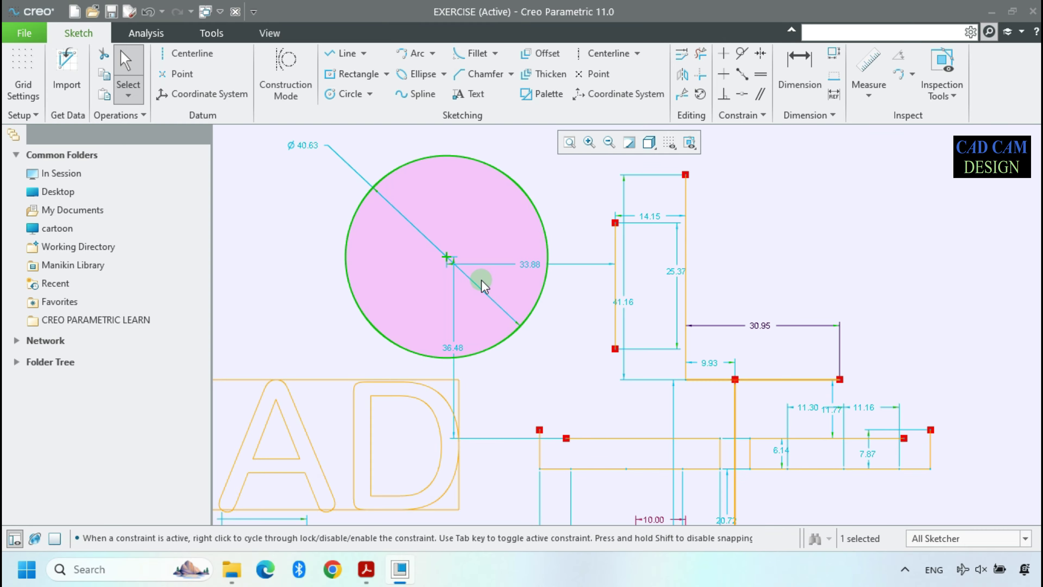
# Reposition the circle's diameter dimension and move its horizontal and vertical location dimensions outside the circle
pyautogui.moveTo(303, 146); pyautogui.dragTo(328, 173)
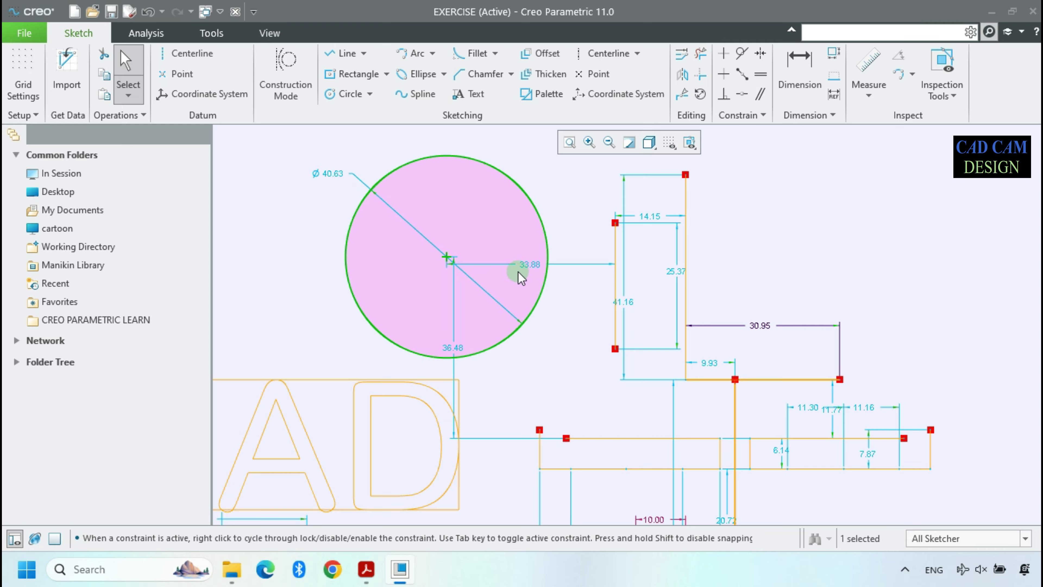
pyautogui.moveTo(521, 278); pyautogui.dragTo(530, 149)
pyautogui.moveTo(456, 348); pyautogui.dragTo(585, 336)
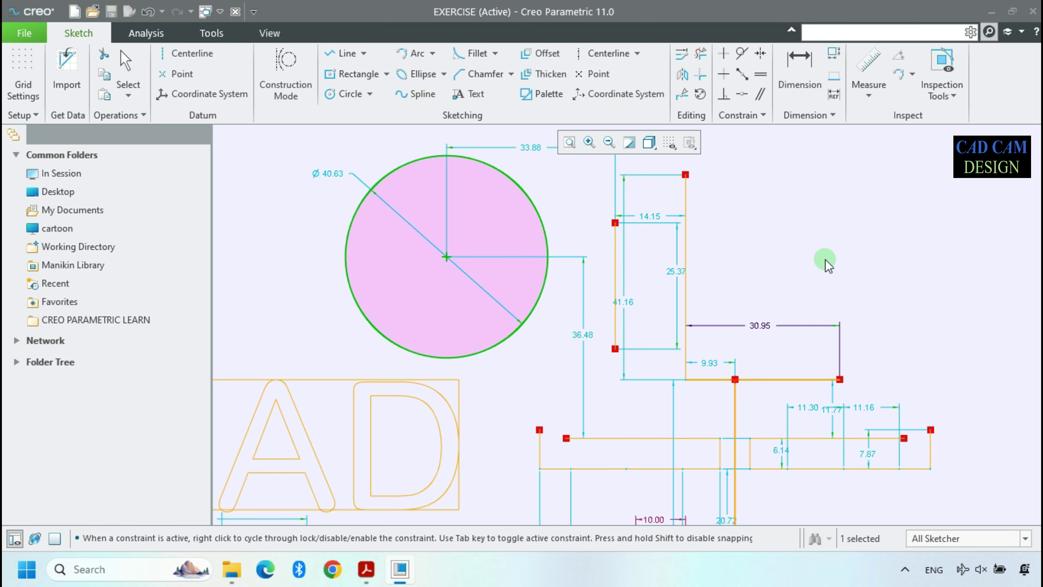
# Dimension the diagonal distance between the L-shape's upper endpoint and the outer endpoint of its horizontal line
pyautogui.click(801, 85)
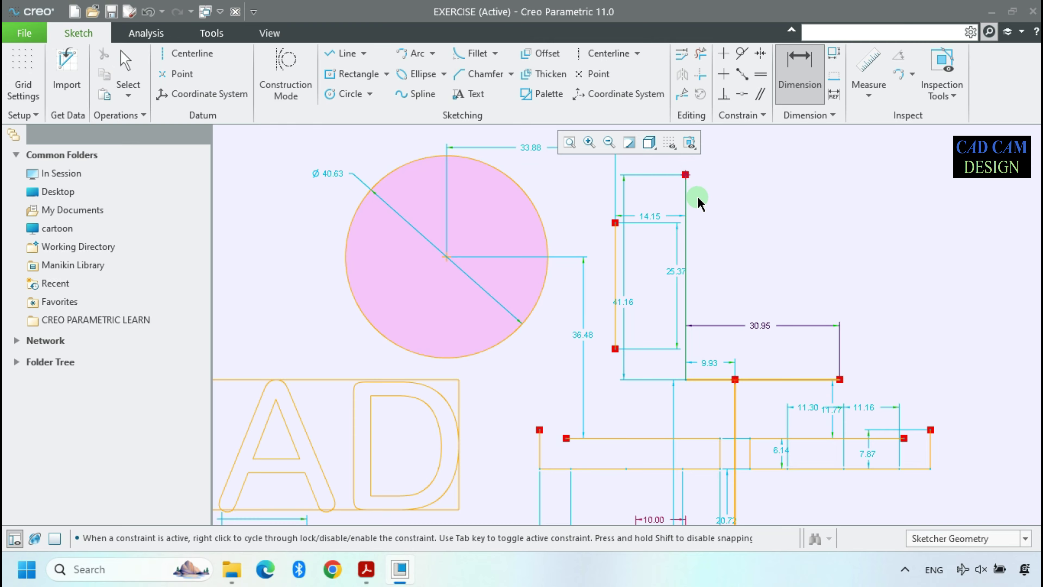
pyautogui.click(840, 380)
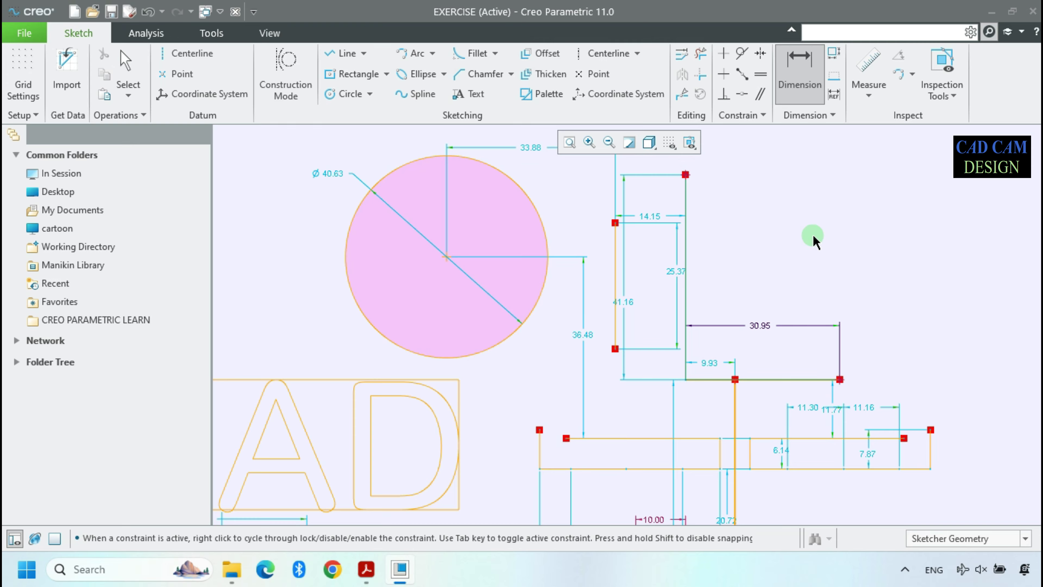
pyautogui.middleClick(814, 236)
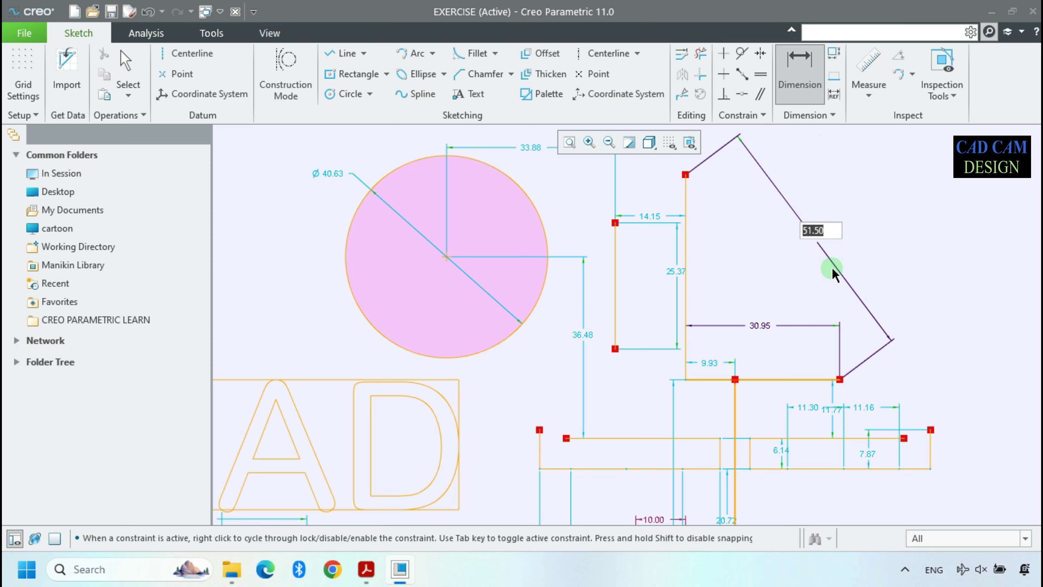
pyautogui.middleClick(777, 298)
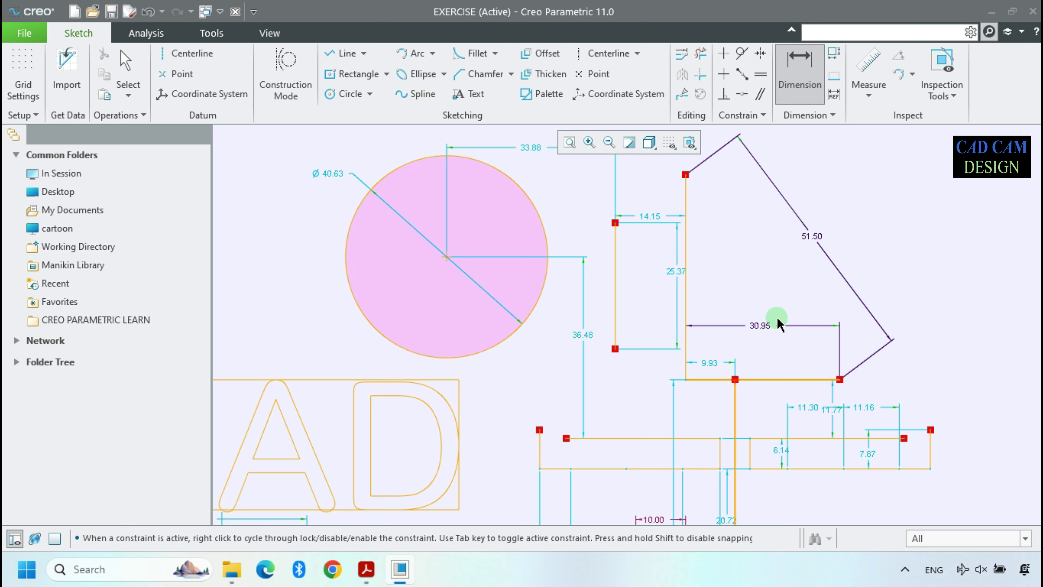
# Try to add a second length dimension to the L-shape's horizontal line, and undo the conflicting dimension
pyautogui.click(781, 383)
pyautogui.middleClick(713, 303)
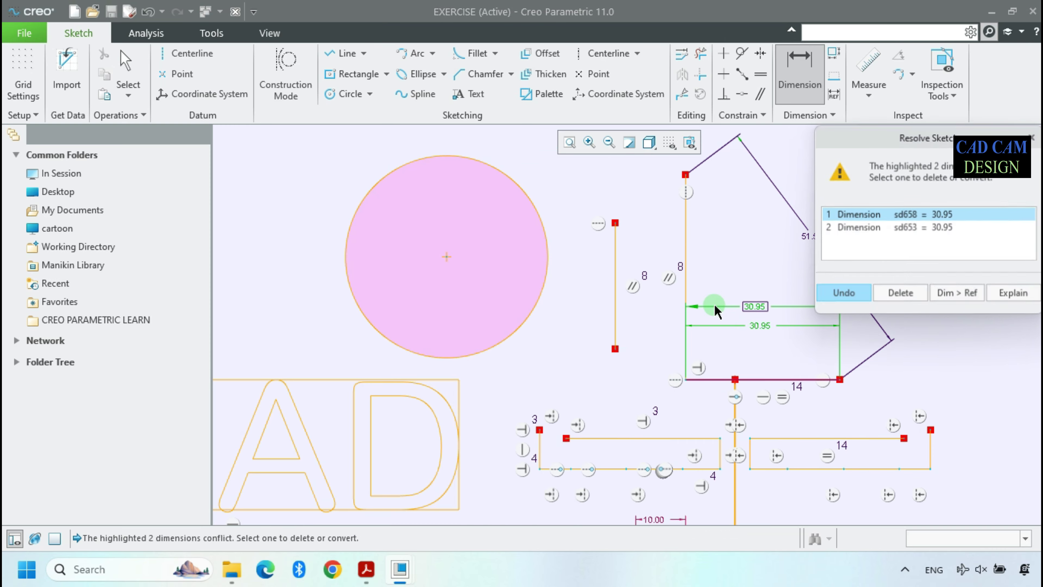
pyautogui.click(841, 294)
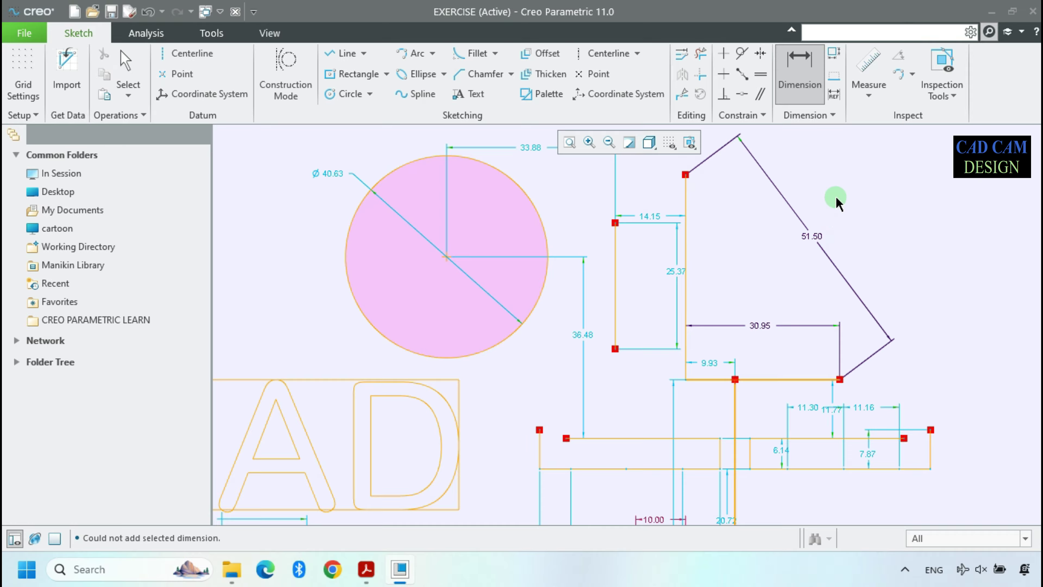
# Try to dimension the length of the L-shape's vertical line, and undo the conflicting dimension
pyautogui.click(686, 177)
pyautogui.scroll(-3, 840, 383)
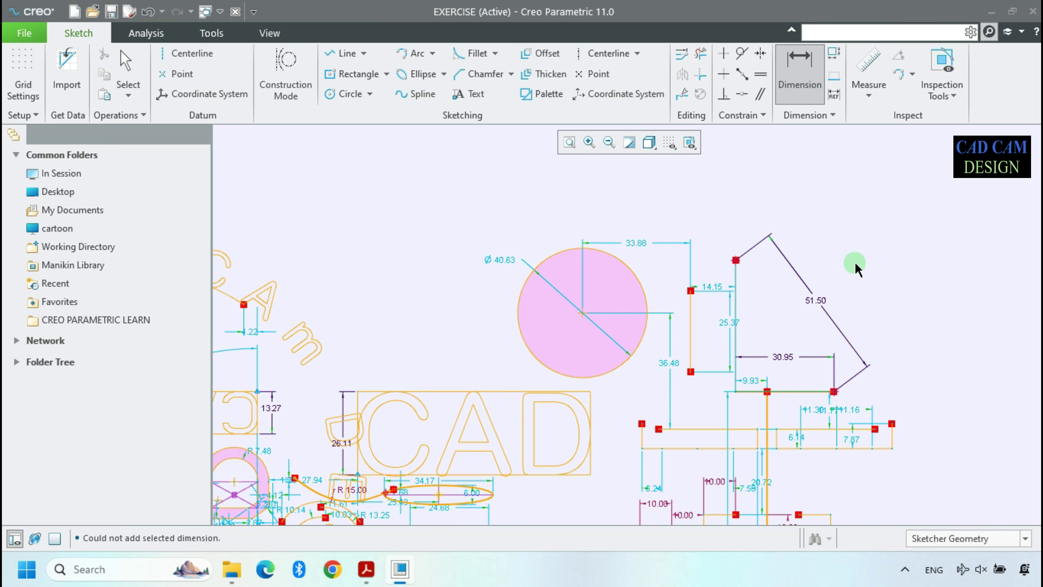
pyautogui.middleClick(855, 263)
pyautogui.click(844, 294)
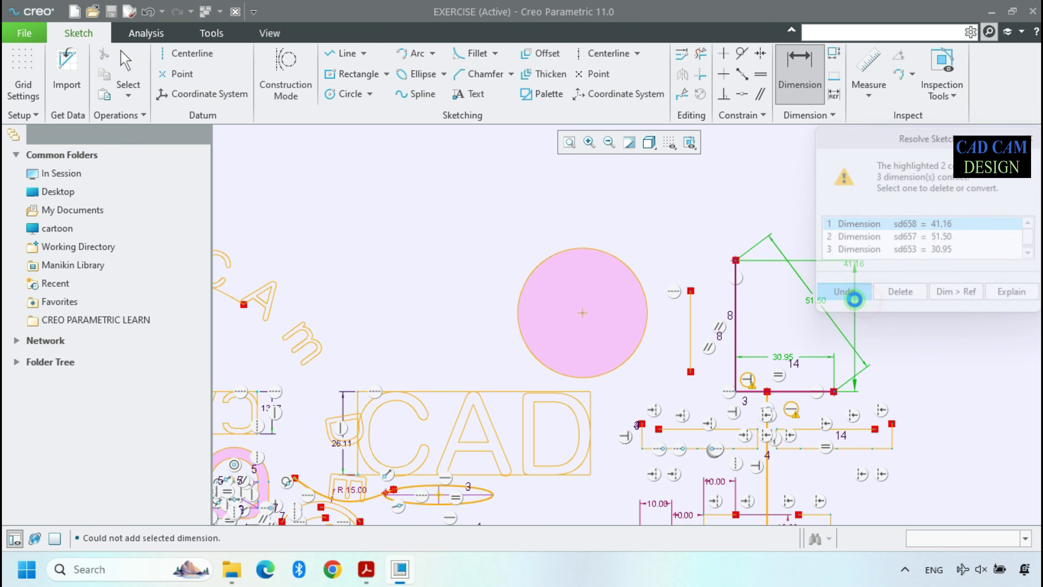
# Dimension the slanted distance between the upper endpoints of the L-shape's vertical line and the short vertical line beside it
pyautogui.scroll(3, 721, 231)
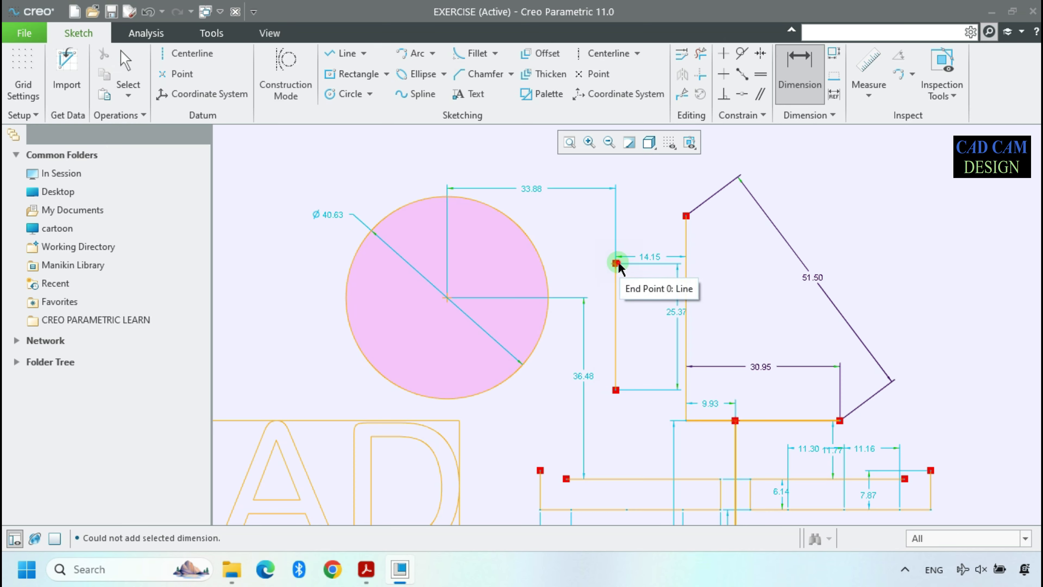
pyautogui.click(634, 302)
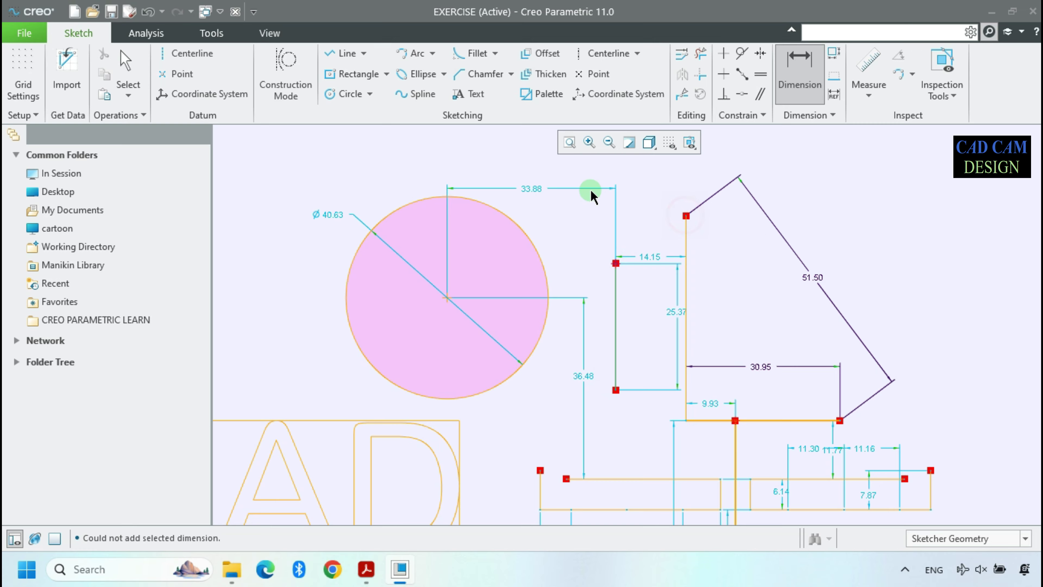
pyautogui.middleClick(581, 169)
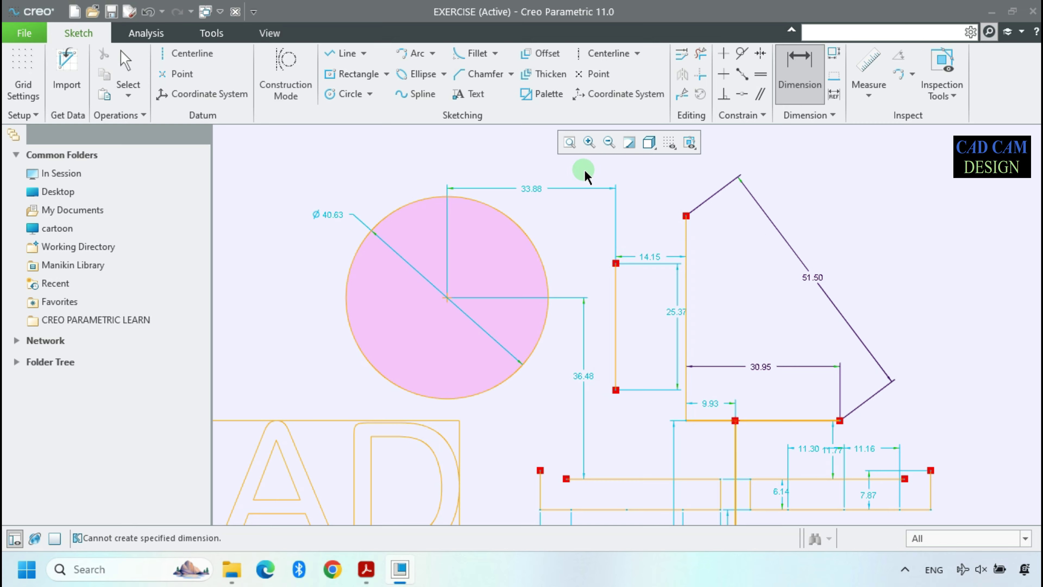
pyautogui.click(685, 218)
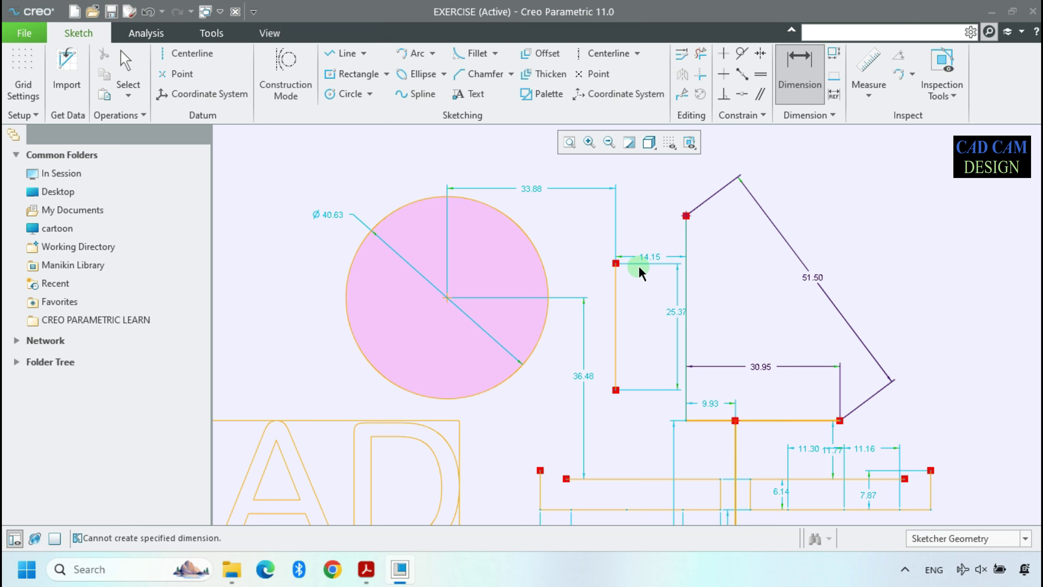
pyautogui.click(617, 266)
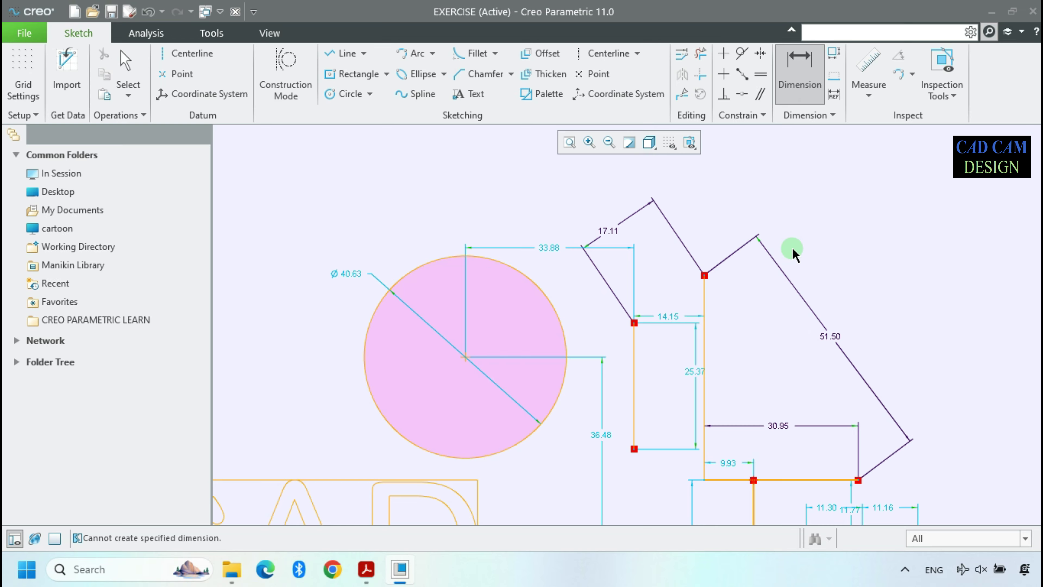
# Measure the length of the L-shape's vertical line and close the measurement
pyautogui.click(868, 96)
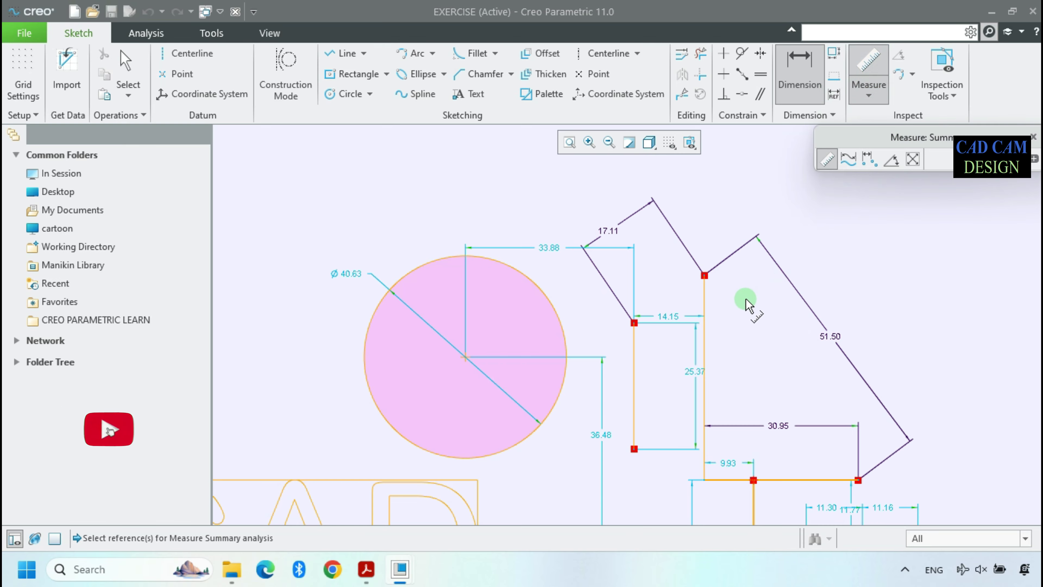
pyautogui.click(705, 298)
pyautogui.moveTo(863, 289)
pyautogui.mouseDown()
pyautogui.moveTo(834, 223)
pyautogui.moveTo(801, 215)
pyautogui.moveTo(851, 238)
pyautogui.mouseUp()
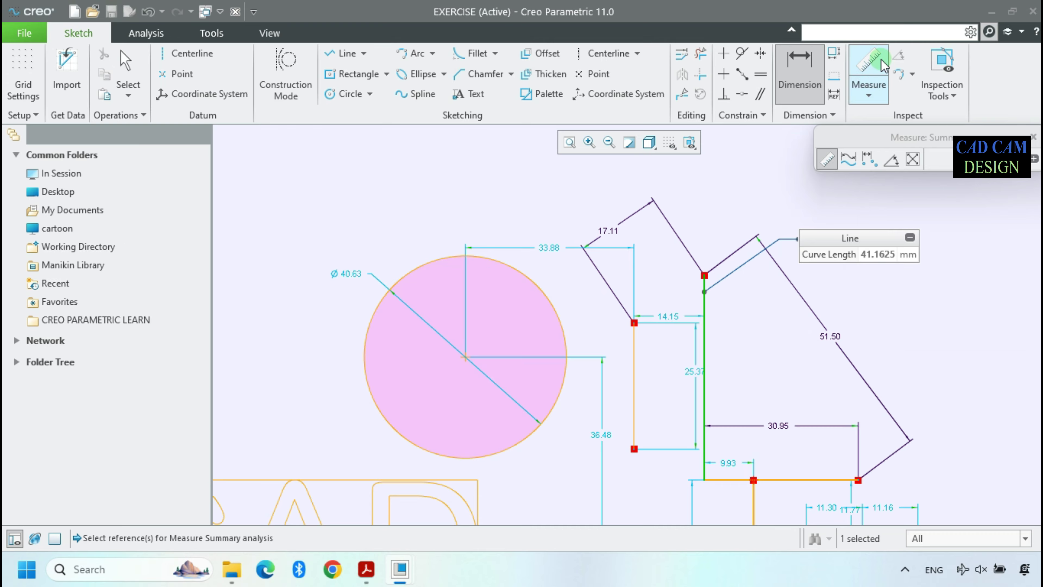
pyautogui.press('Escape')
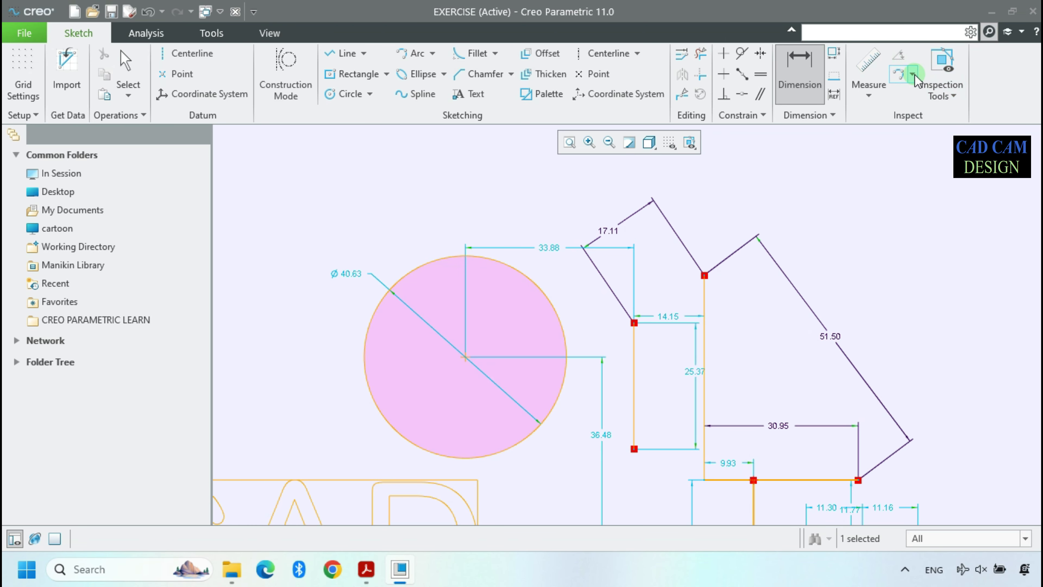
# Customize the ribbon by removing the Arc command from the sketch Inspect group, and apply the change
pyautogui.click(904, 105)
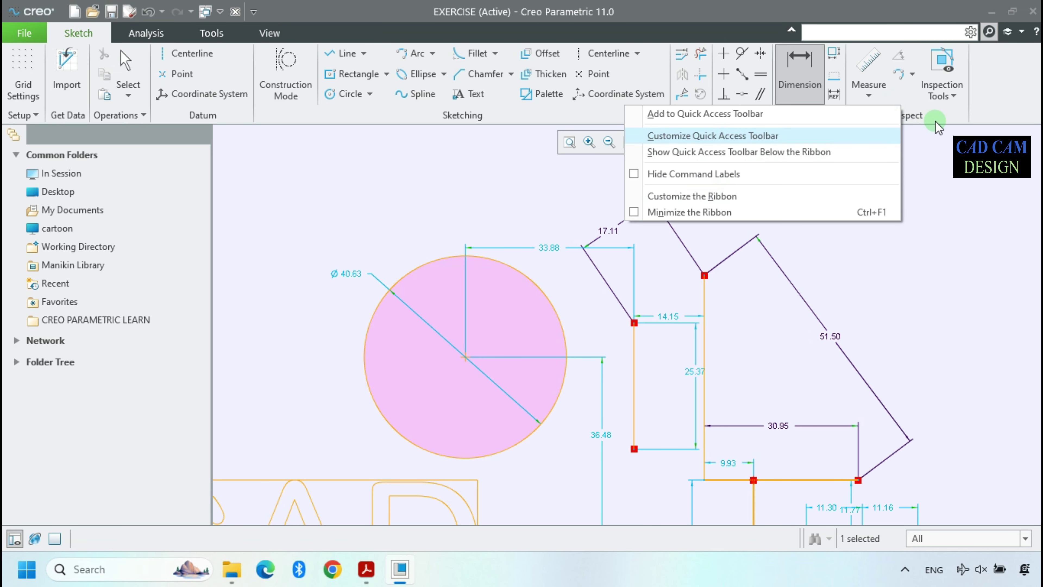
pyautogui.click(964, 117)
pyautogui.rightClick(874, 103)
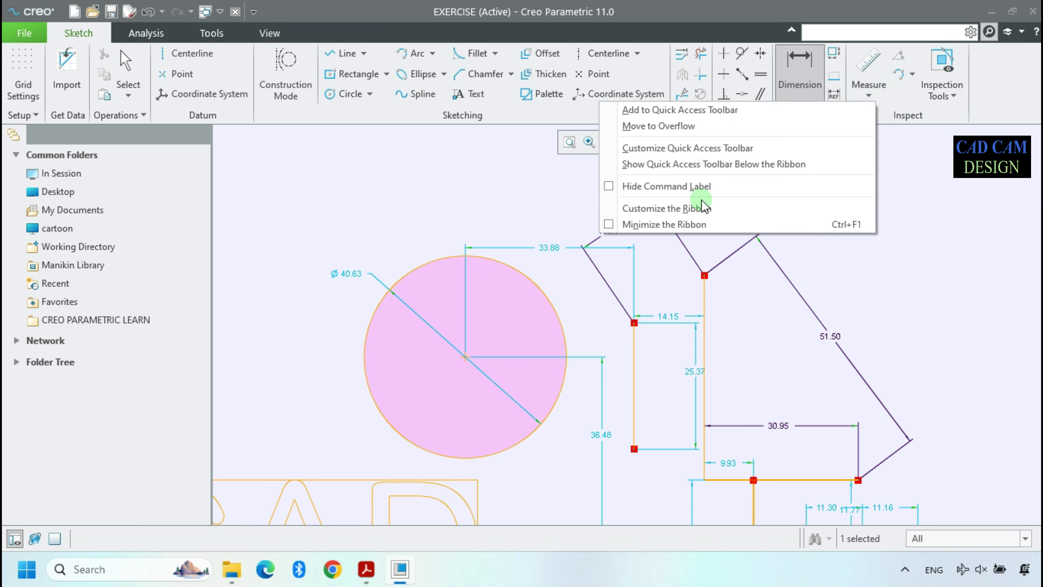
pyautogui.click(677, 210)
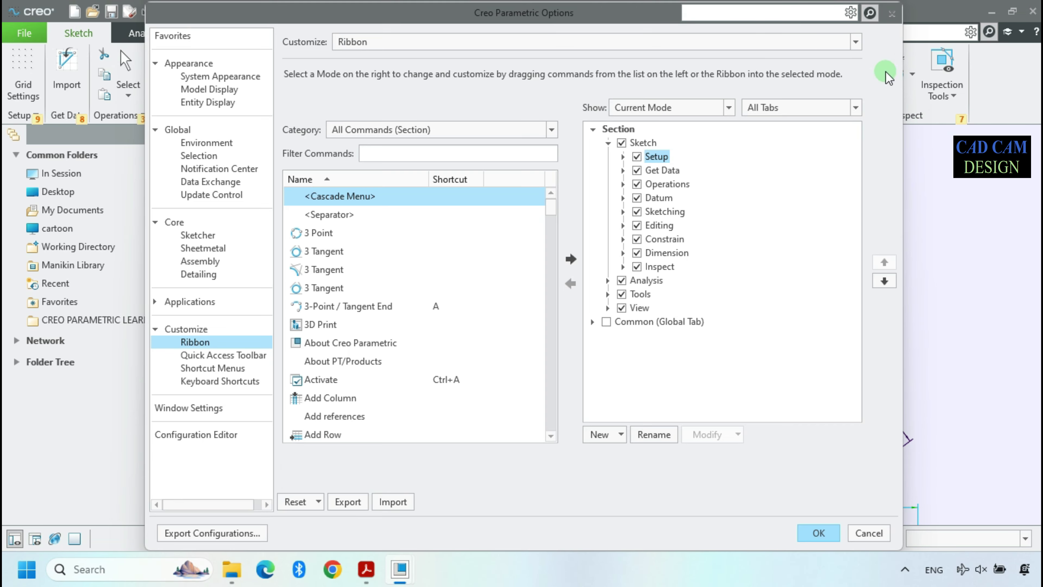
pyautogui.moveTo(662, 19); pyautogui.dragTo(472, 19)
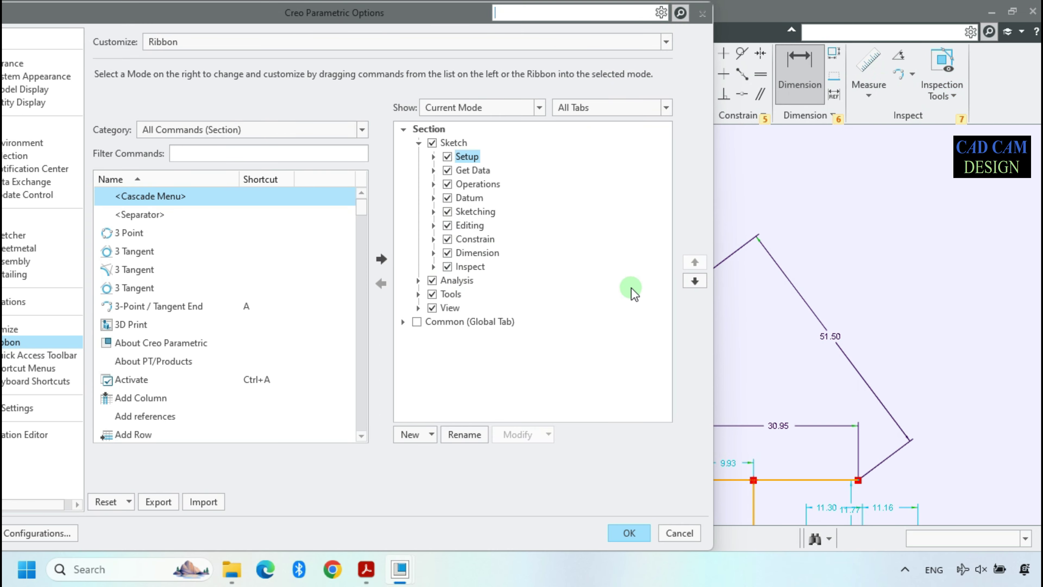
pyautogui.click(477, 268)
pyautogui.click(433, 267)
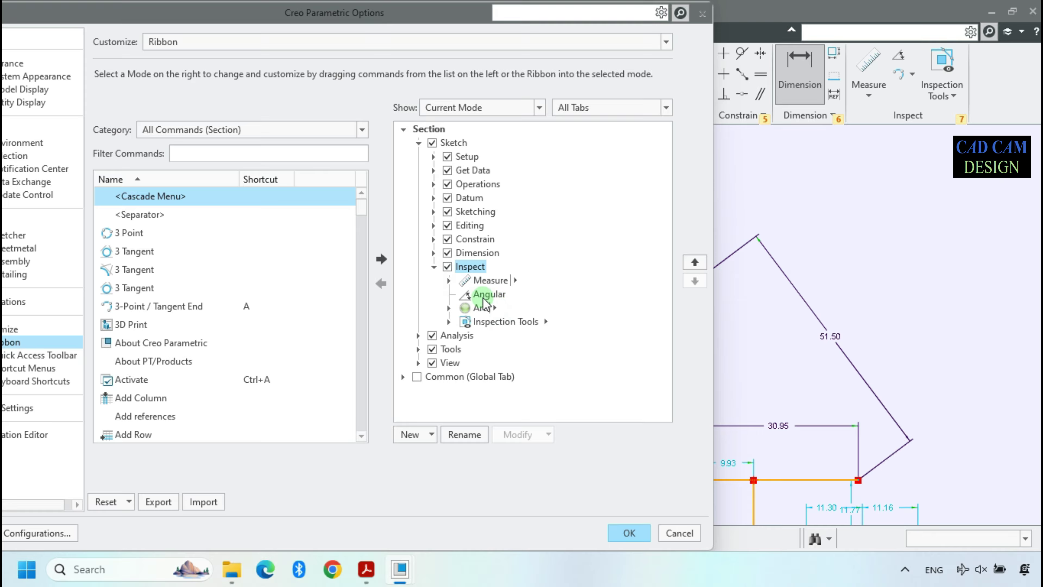
pyautogui.click(479, 309)
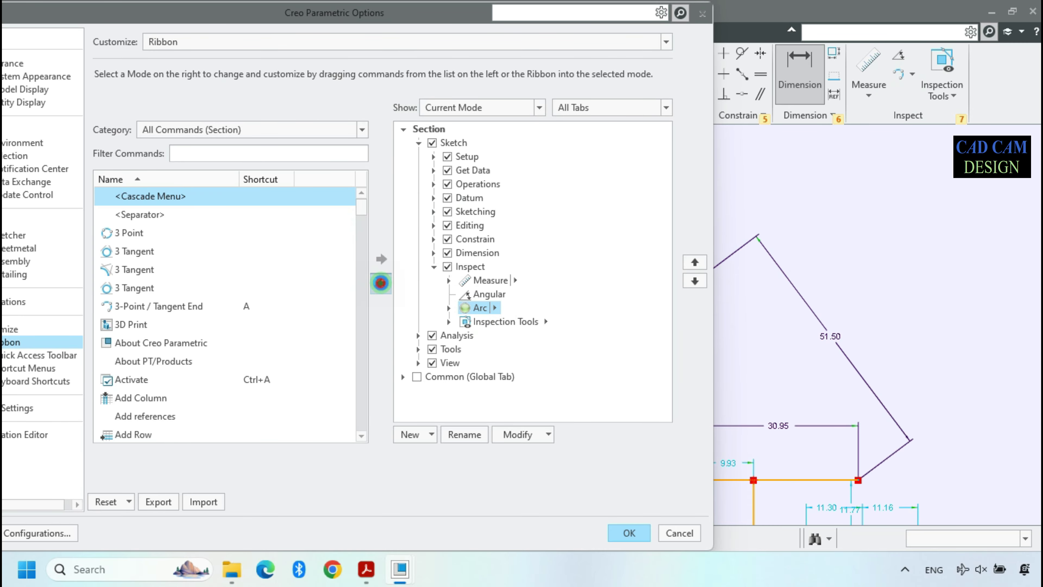
pyautogui.click(381, 283)
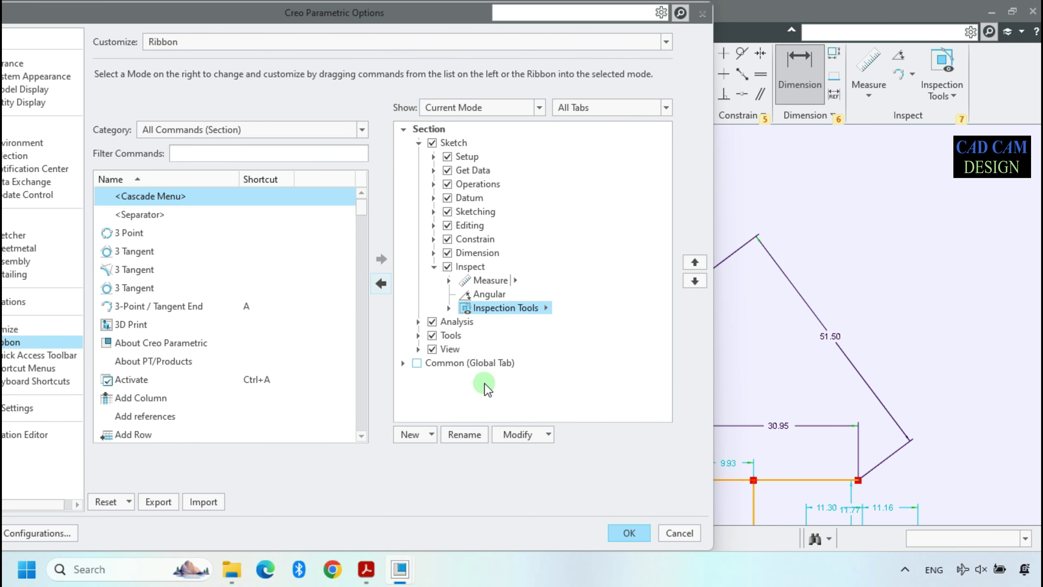
pyautogui.click(489, 294)
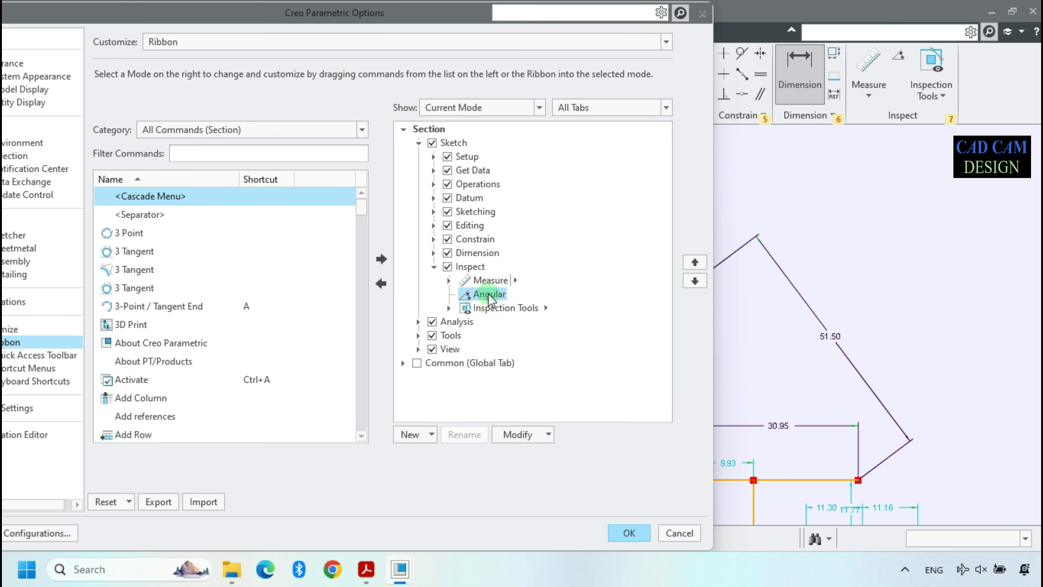
pyautogui.click(629, 533)
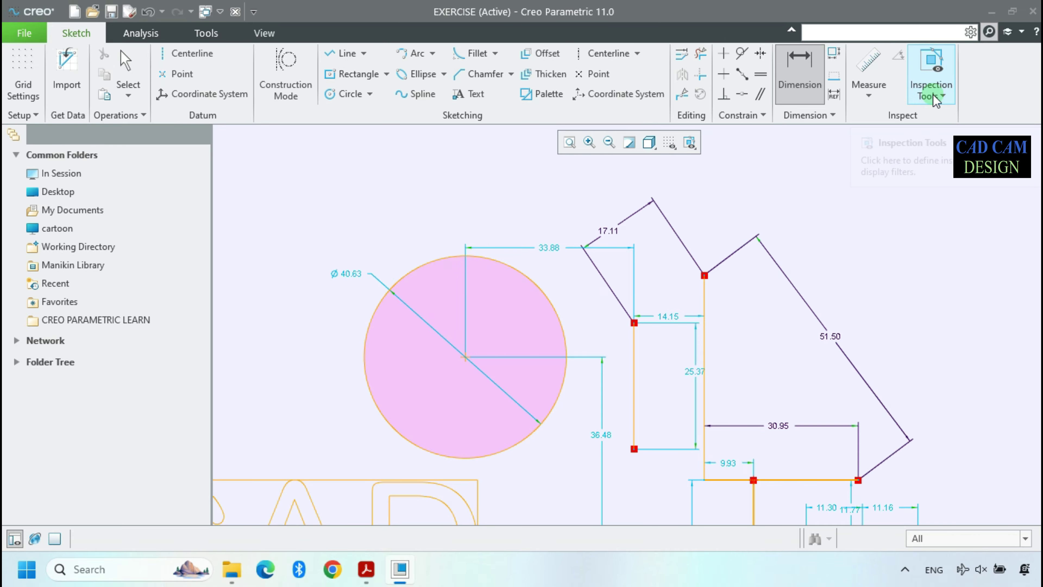
# Hide the dimensions of the whole sketch
pyautogui.scroll(-4, 692, 171)
pyautogui.scroll(1, 261, 375)
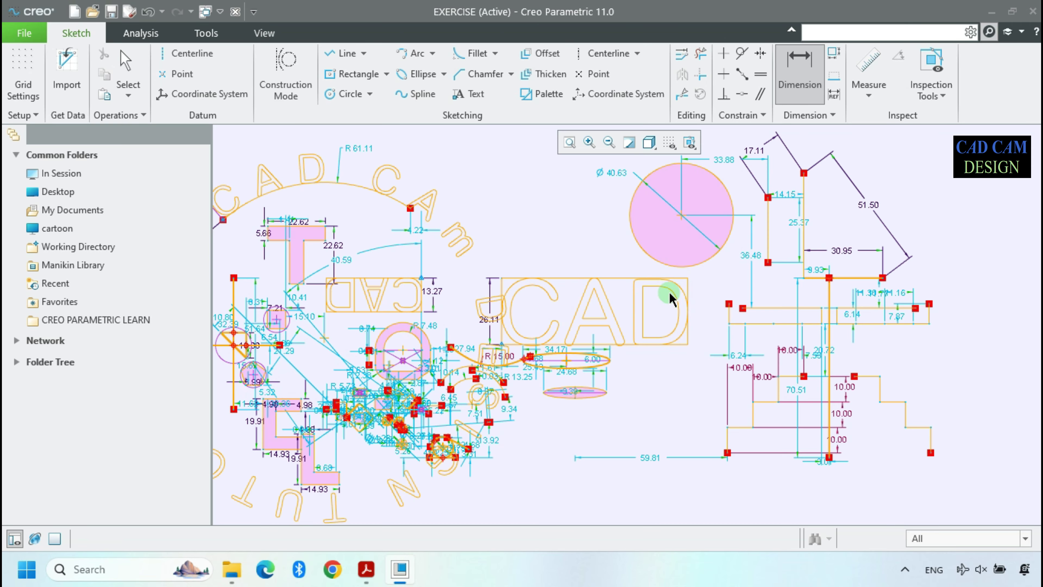
pyautogui.click(669, 142)
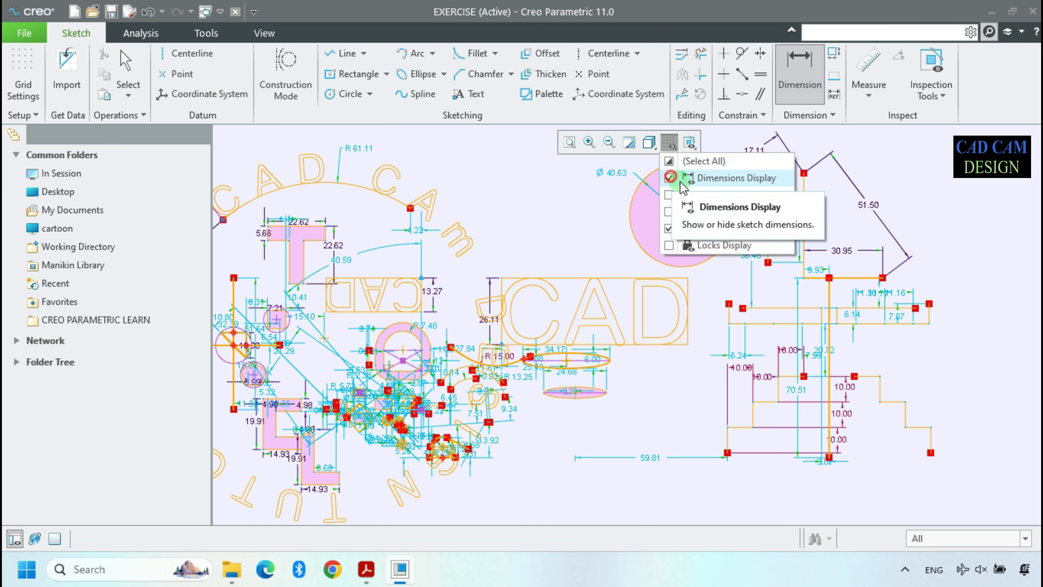
pyautogui.click(669, 177)
pyautogui.scroll(-2, 683, 385)
# Turn off the inspection displays for overlapping geometry, open ends and shaded closed loops, and leave the Dimension tool
pyautogui.click(944, 96)
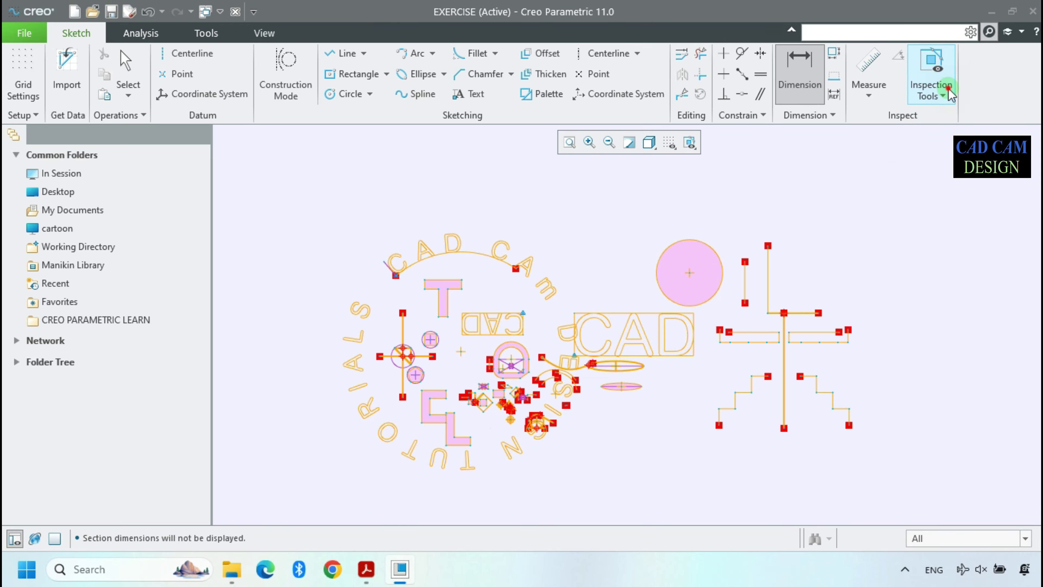
pyautogui.click(950, 114)
pyautogui.click(943, 92)
pyautogui.click(977, 130)
pyautogui.click(945, 96)
pyautogui.click(945, 166)
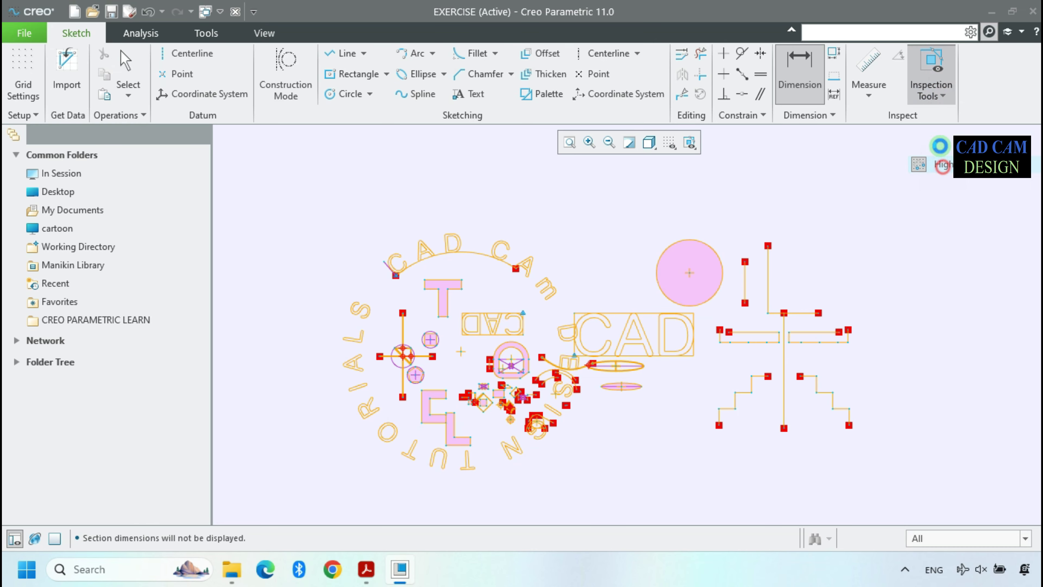
pyautogui.click(933, 82)
pyautogui.click(940, 131)
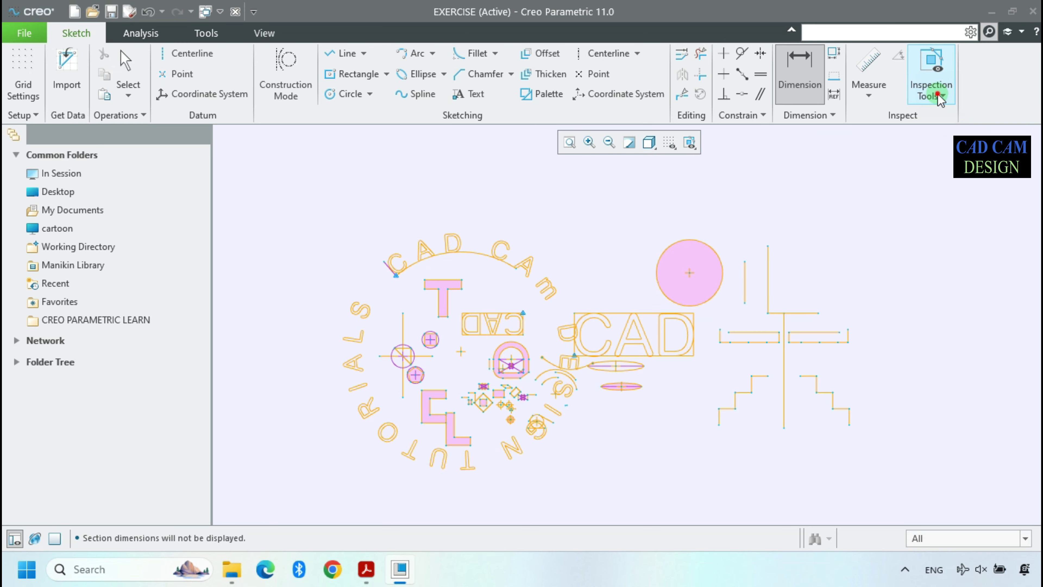
pyautogui.click(931, 85)
pyautogui.click(953, 181)
pyautogui.middleClick(884, 270)
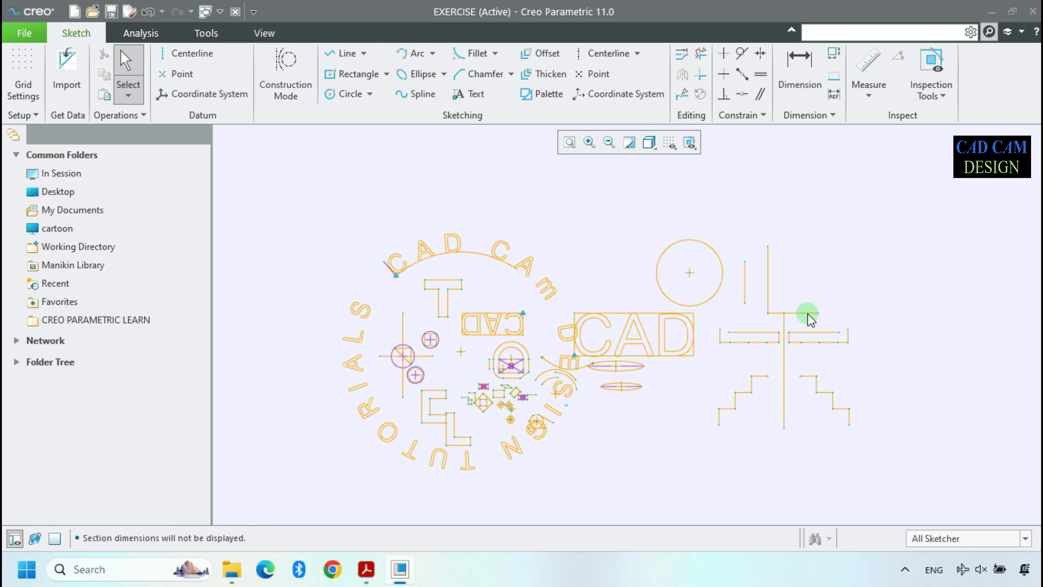
# Turn on the highlighting of overlapping geometry in the sketch
pyautogui.scroll(-1, 808, 313)
pyautogui.click(933, 92)
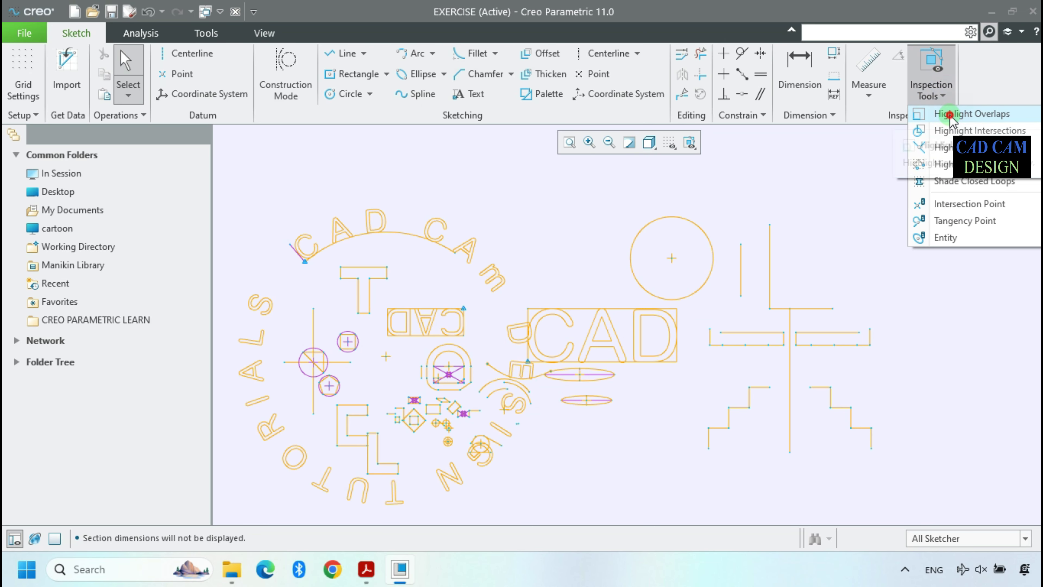
pyautogui.click(948, 117)
pyautogui.scroll(-1, 748, 374)
pyautogui.scroll(-2, 796, 329)
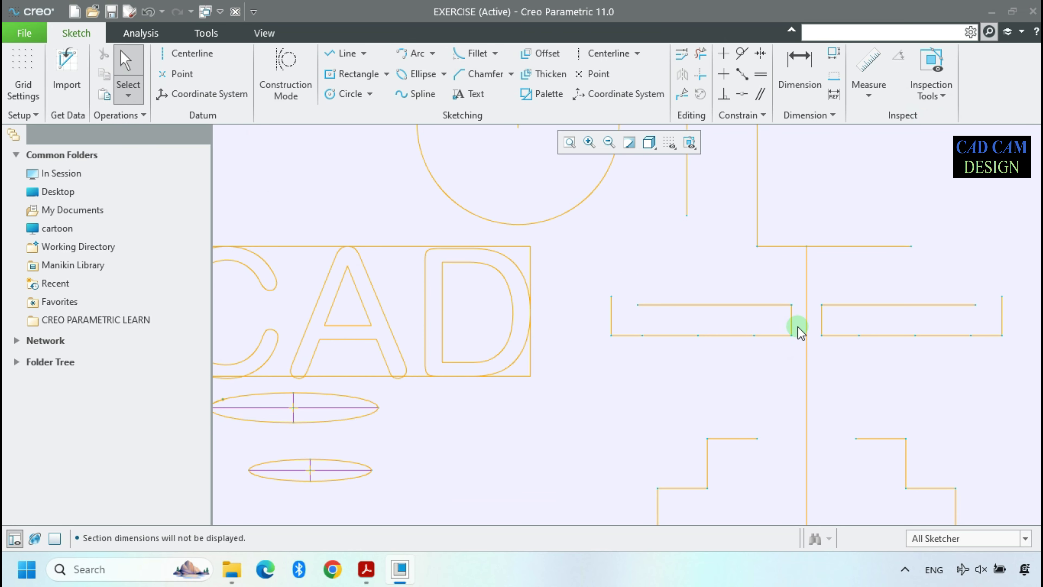
# Draw a center rectangle centred on the left bracket shape's inner horizontal line, with a corner snapped to the bracket's lower inner corner, then deselect it
pyautogui.click(338, 74)
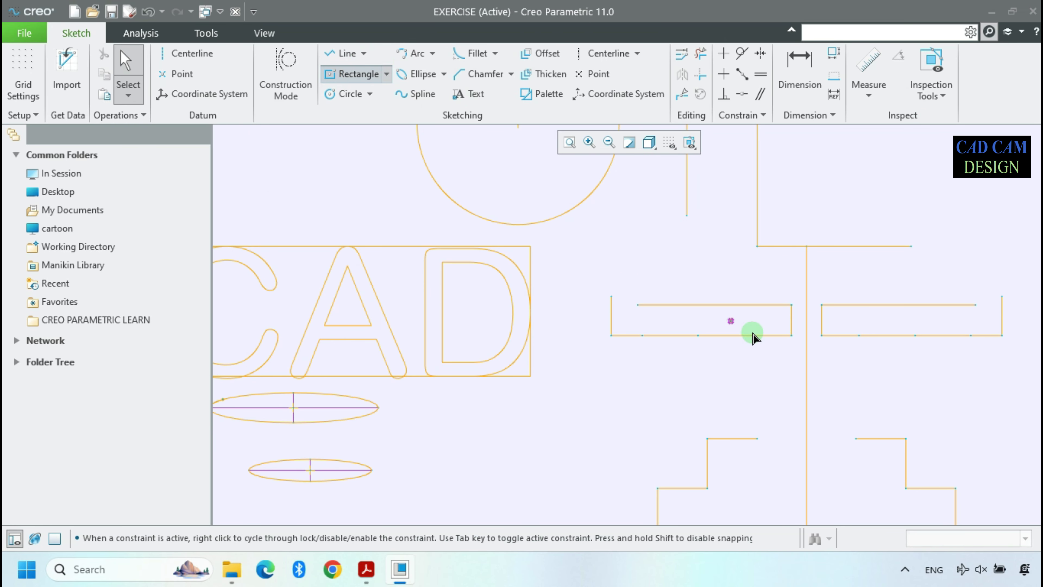
pyautogui.scroll(-2, 760, 341)
pyautogui.click(727, 247)
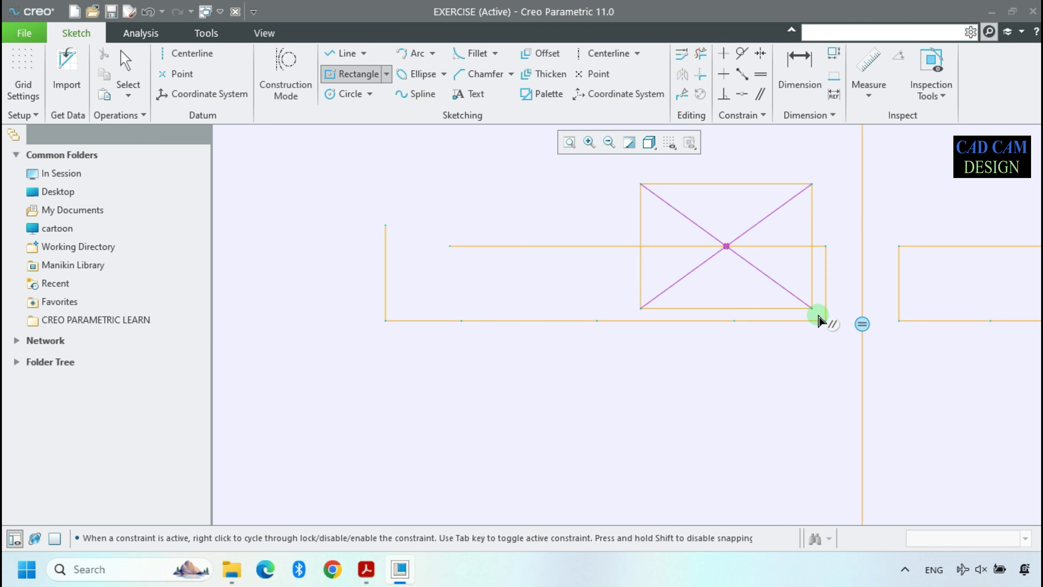
pyautogui.click(826, 320)
pyautogui.middleClick(796, 339)
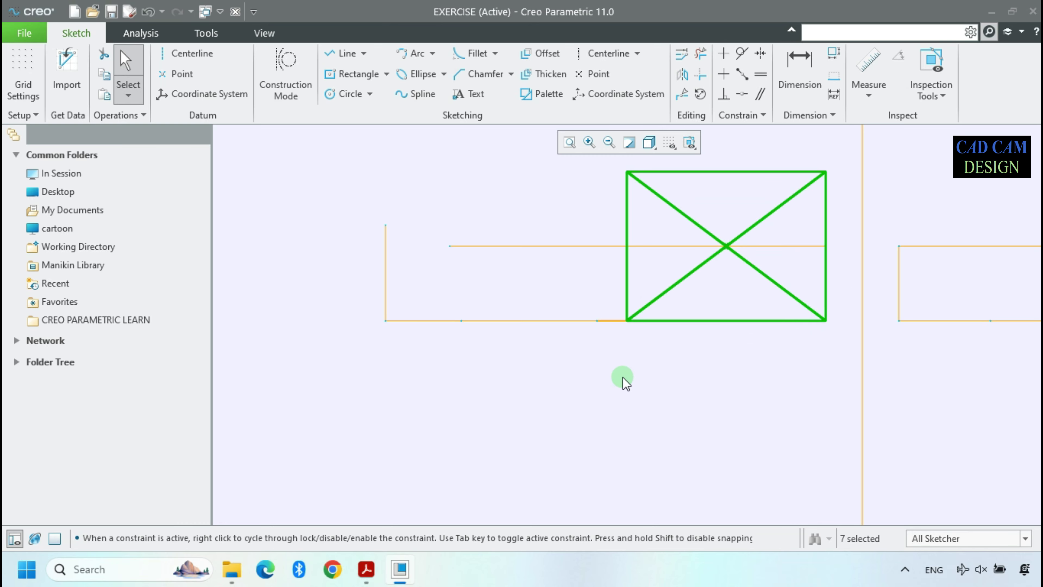
pyautogui.scroll(2, 623, 377)
pyautogui.click(540, 268)
pyautogui.scroll(-2, 699, 344)
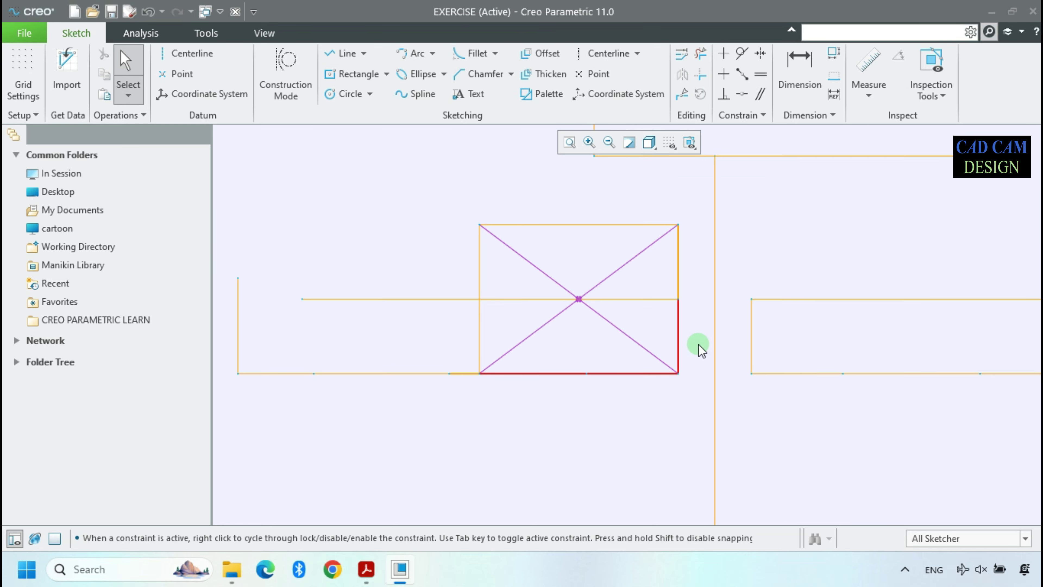
# Switch the overlap highlighting off and back on to compare the rectangle's overlapping edges
pyautogui.click(931, 88)
pyautogui.click(945, 110)
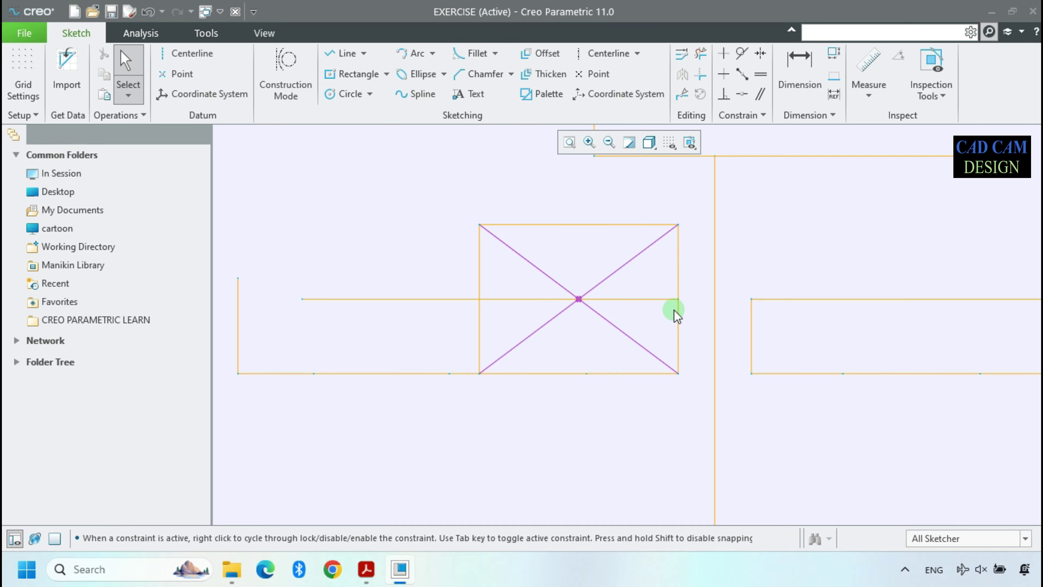
pyautogui.click(937, 94)
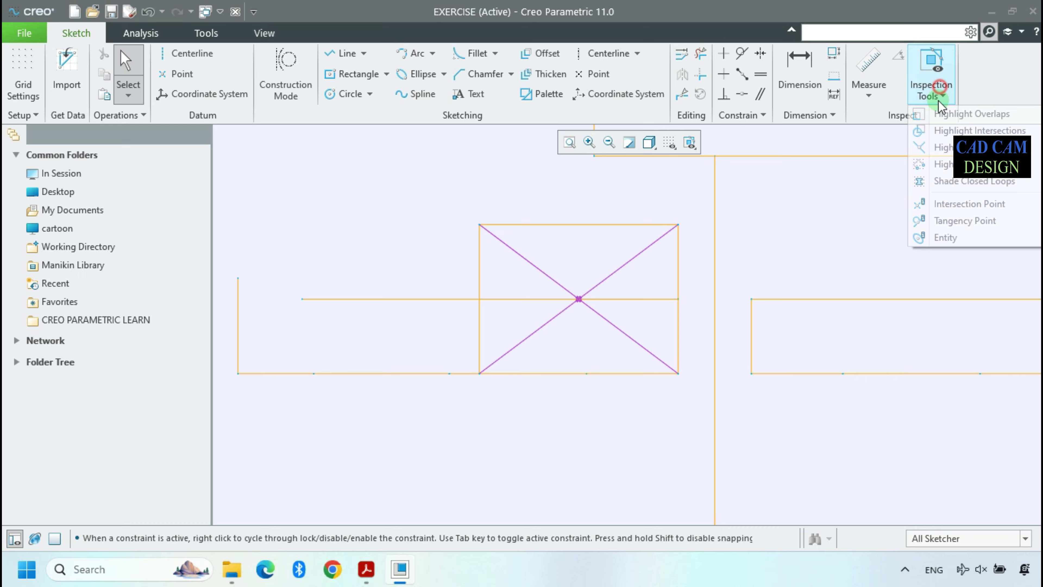
pyautogui.click(925, 113)
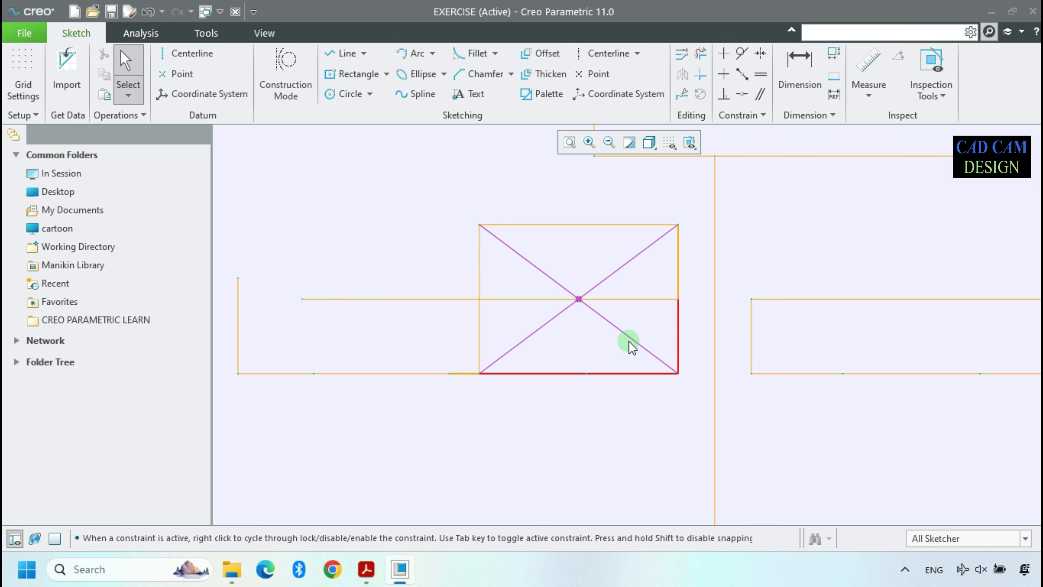
# Turn on the highlighting of intersecting geometry for the sketch
pyautogui.click(941, 101)
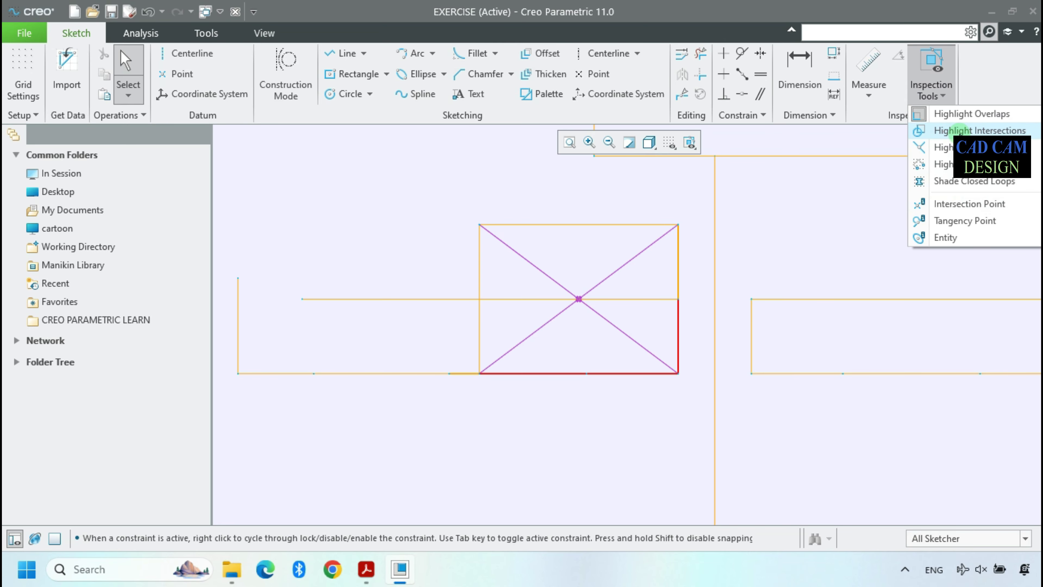
pyautogui.click(959, 130)
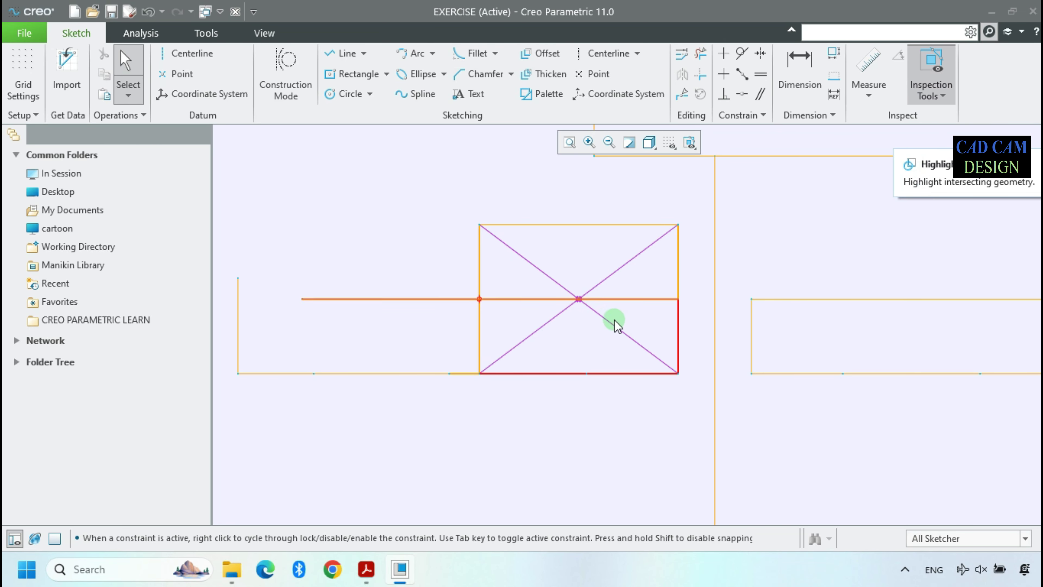
pyautogui.scroll(4, 615, 322)
pyautogui.scroll(5, 561, 330)
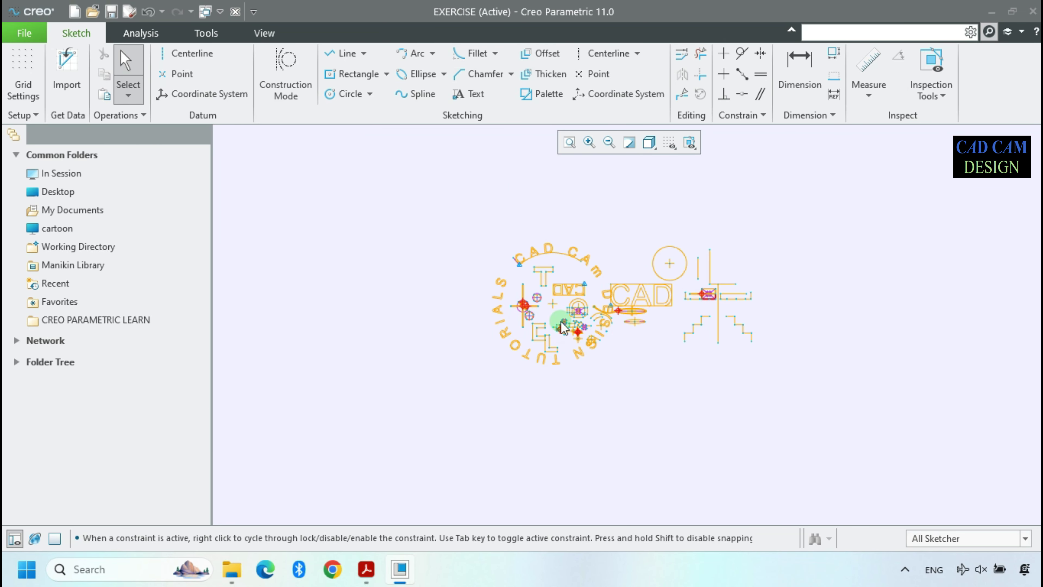
# Examine the marked intersections on the triangle's crossing lines, the diamond, the overlapping circles, the spline with the ellipse, and the new rectangle
pyautogui.scroll(-5, 315, 227)
pyautogui.scroll(-5, 315, 227)
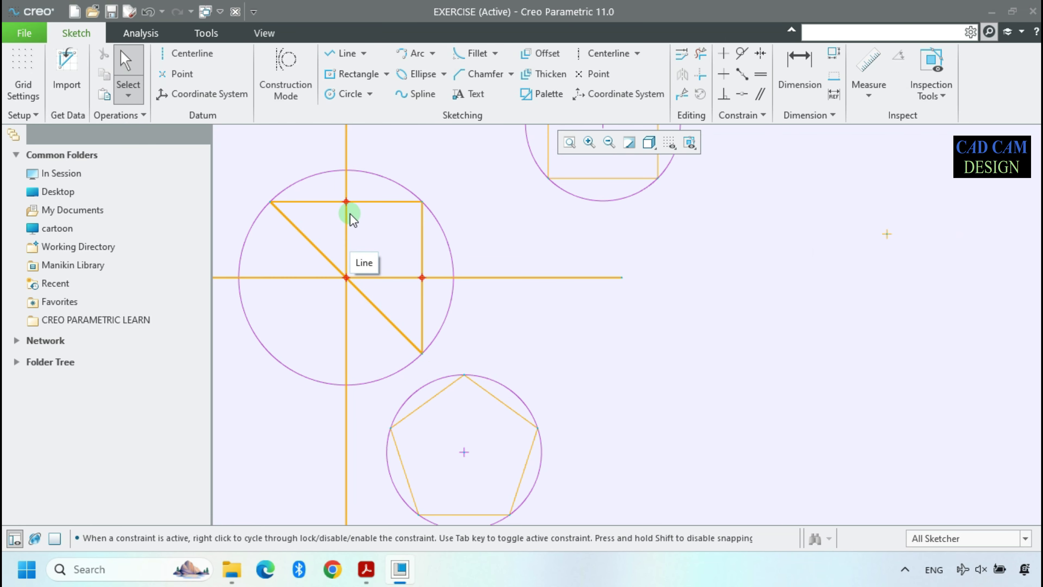
pyautogui.scroll(5, 416, 242)
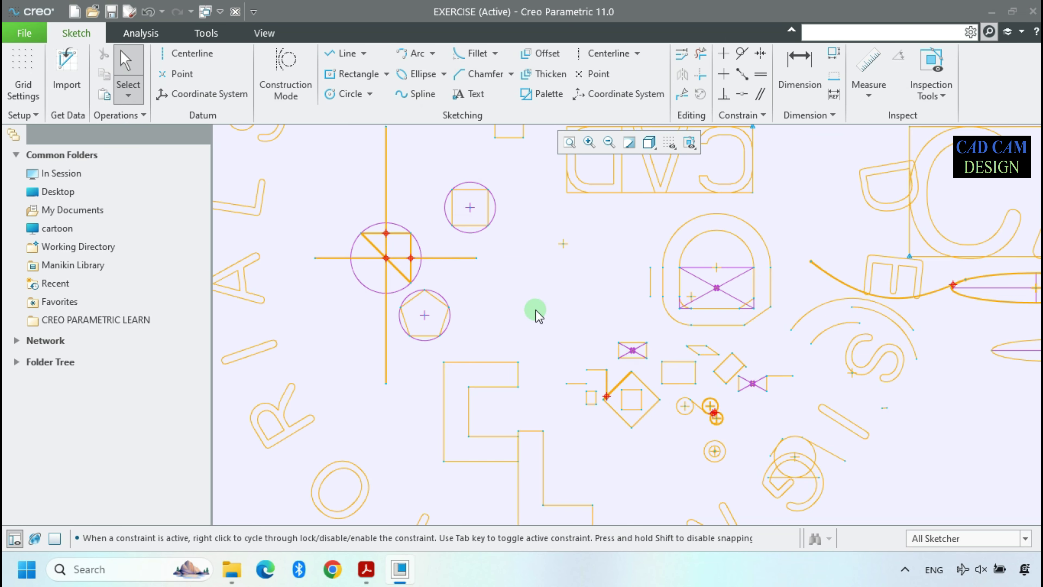
pyautogui.scroll(-5, 620, 414)
pyautogui.scroll(3, 534, 373)
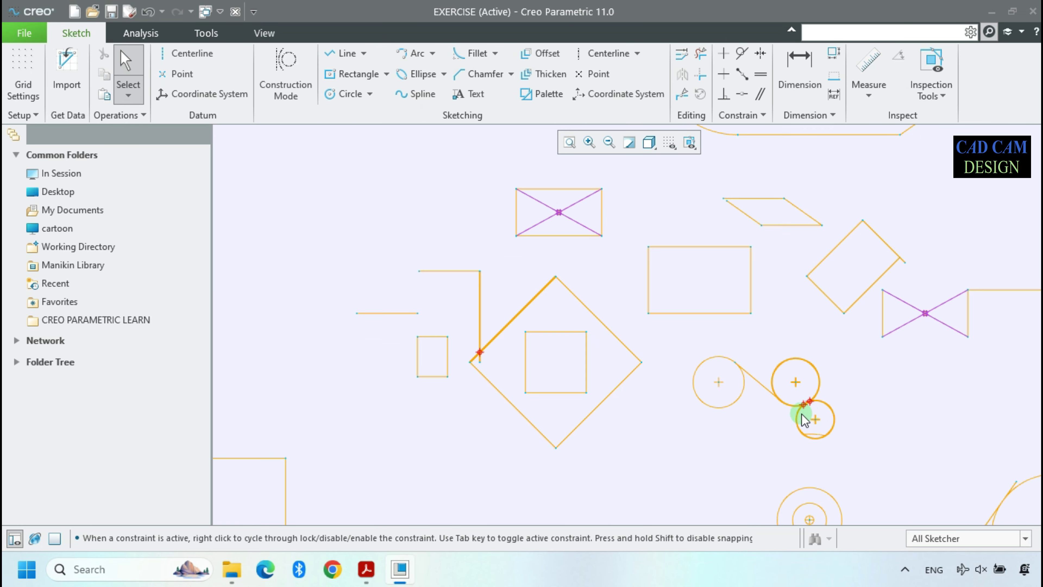
pyautogui.scroll(-5, 817, 407)
pyautogui.scroll(-2, 805, 376)
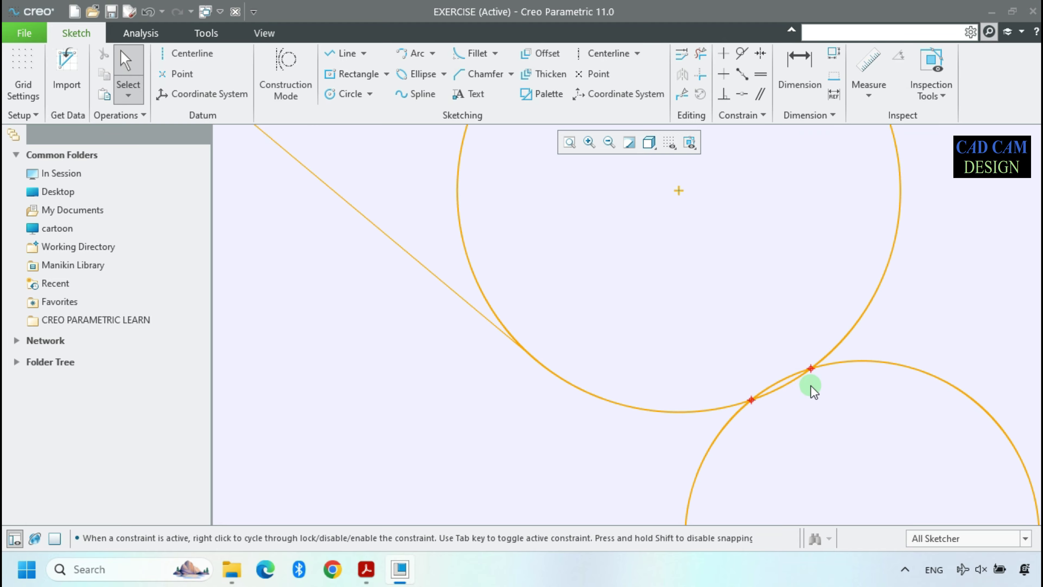
pyautogui.scroll(3, 562, 343)
pyautogui.scroll(5, 426, 337)
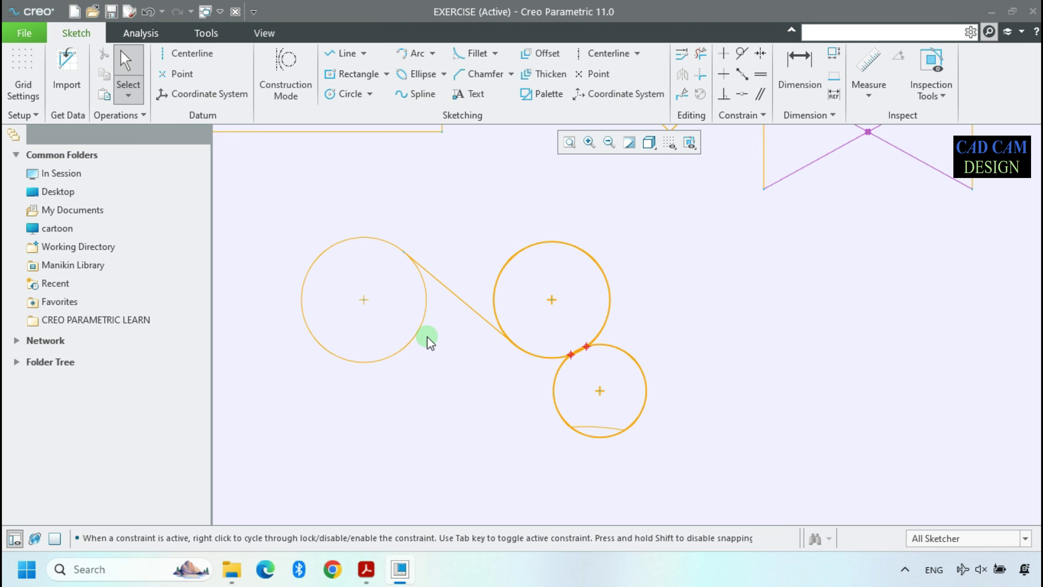
pyautogui.scroll(-2, 550, 386)
pyautogui.scroll(-5, 682, 259)
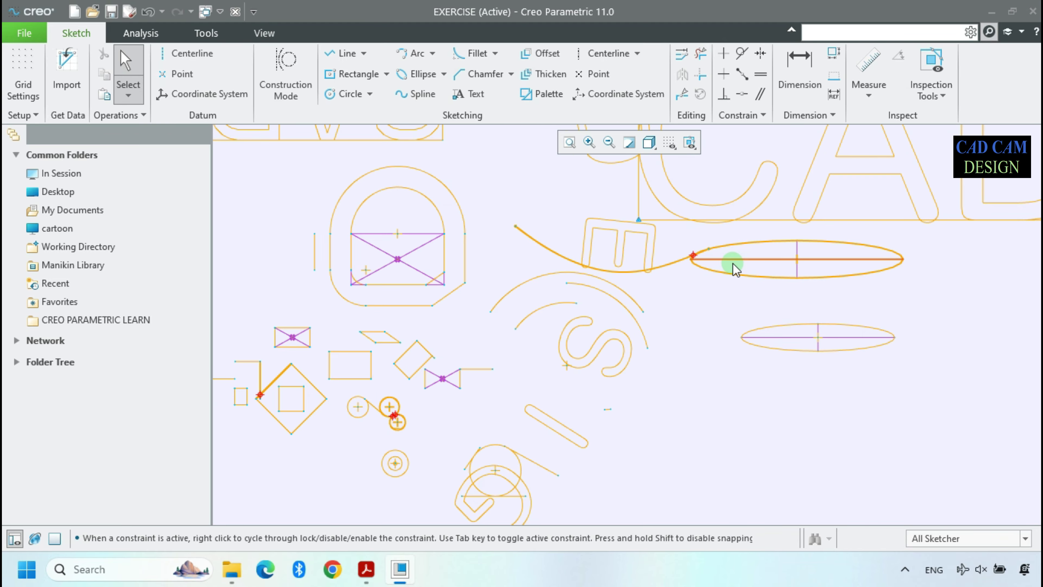
pyautogui.scroll(5, 522, 306)
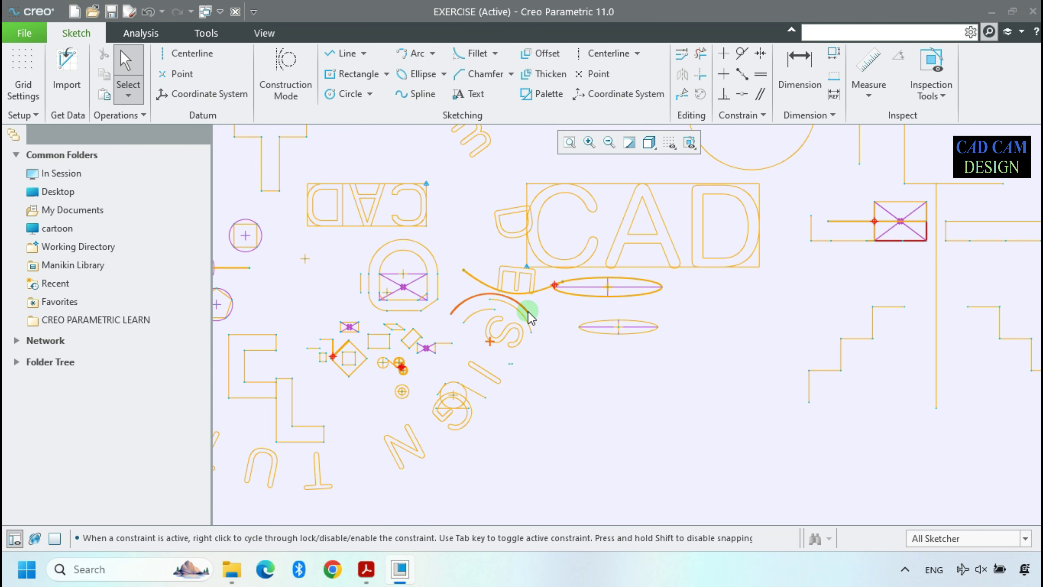
pyautogui.scroll(-6, 699, 263)
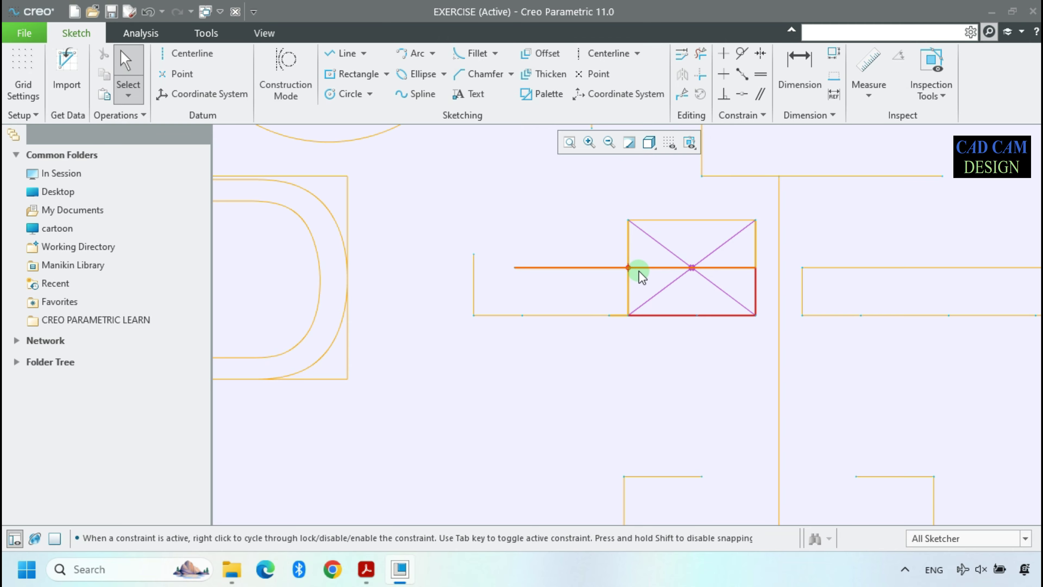
# Turn on the highlighting of junctions where sketch entities meet
pyautogui.click(924, 94)
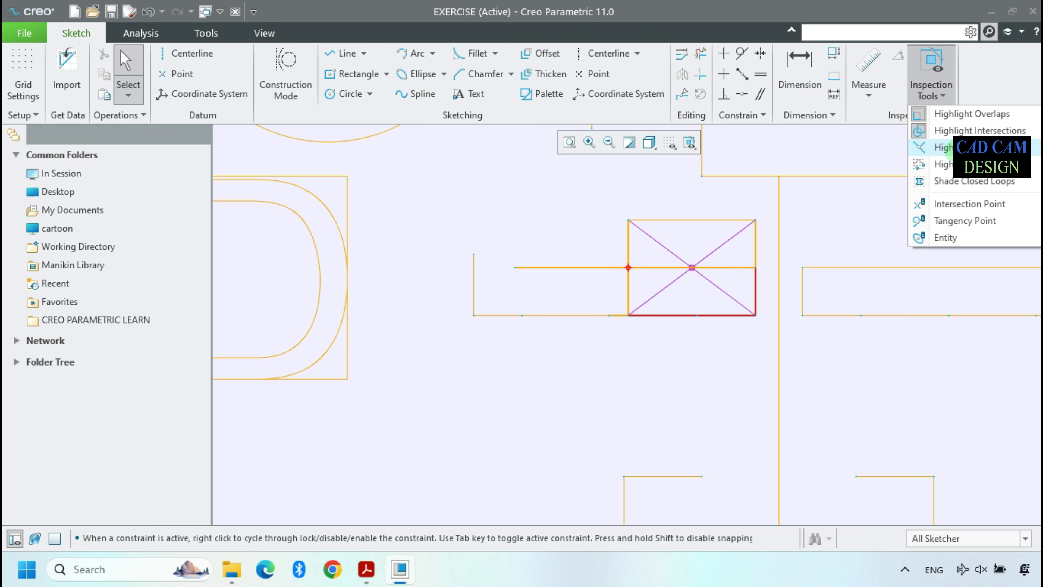
pyautogui.click(935, 148)
pyautogui.scroll(3, 743, 257)
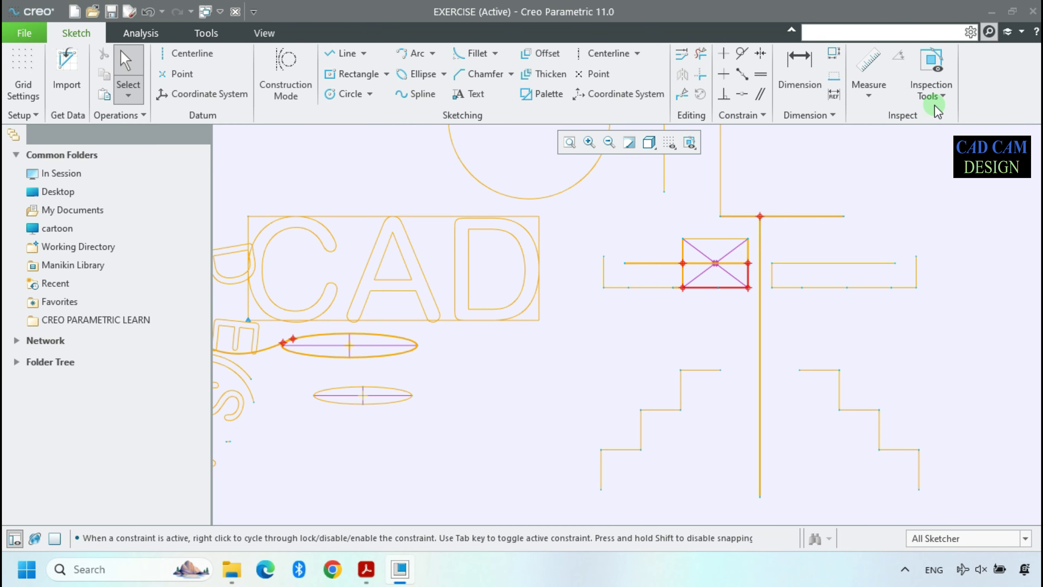
pyautogui.click(931, 94)
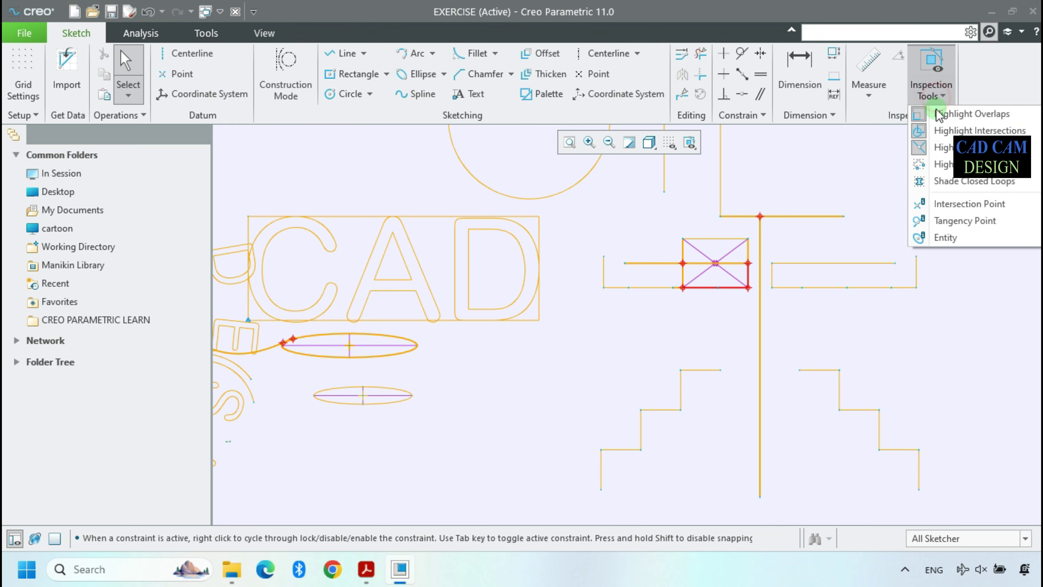
pyautogui.click(631, 327)
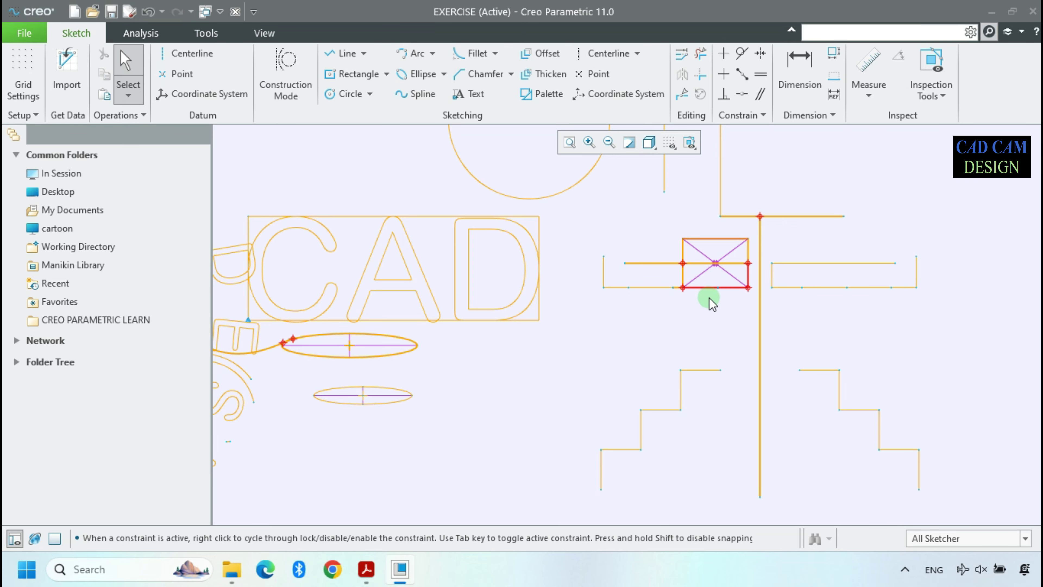
# Examine the marked junctions around the triangle, the diamond, the linked circles, the spline at the ellipse, and the L-shape's vertical centre line
pyautogui.scroll(3, 760, 337)
pyautogui.scroll(-7, 286, 334)
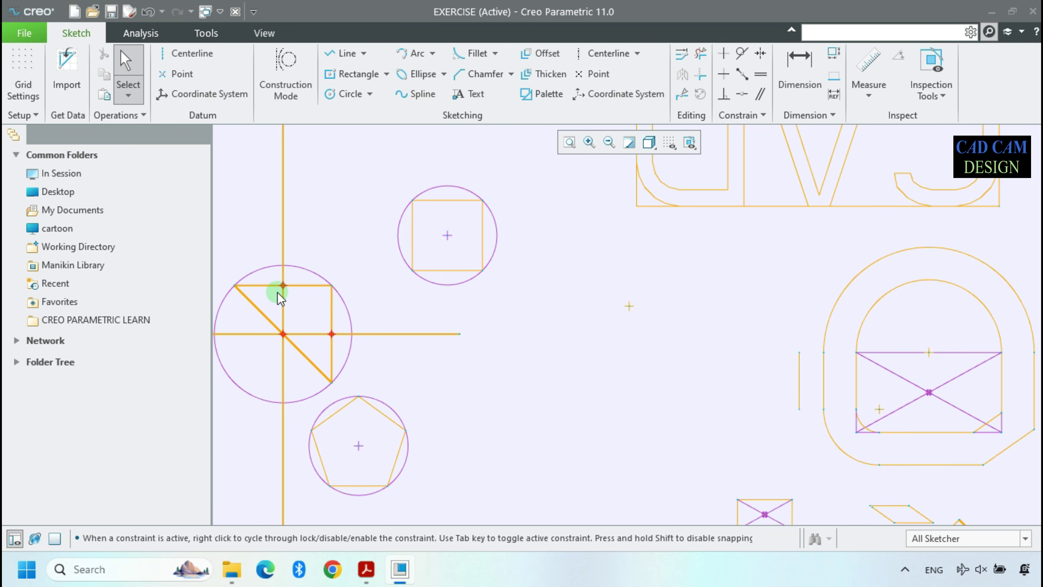
pyautogui.scroll(3, 283, 345)
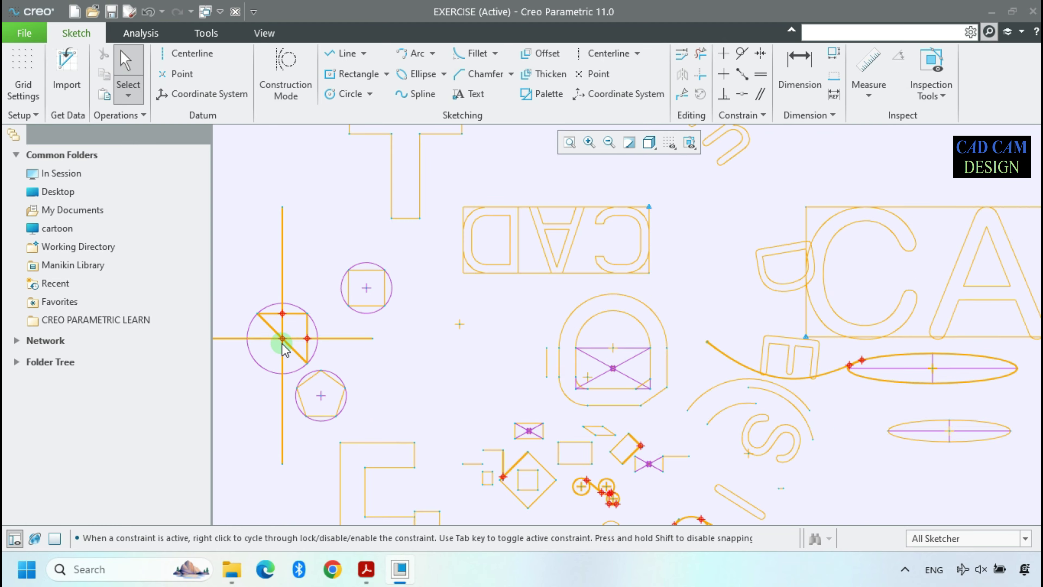
pyautogui.scroll(1, 282, 344)
pyautogui.scroll(-7, 471, 462)
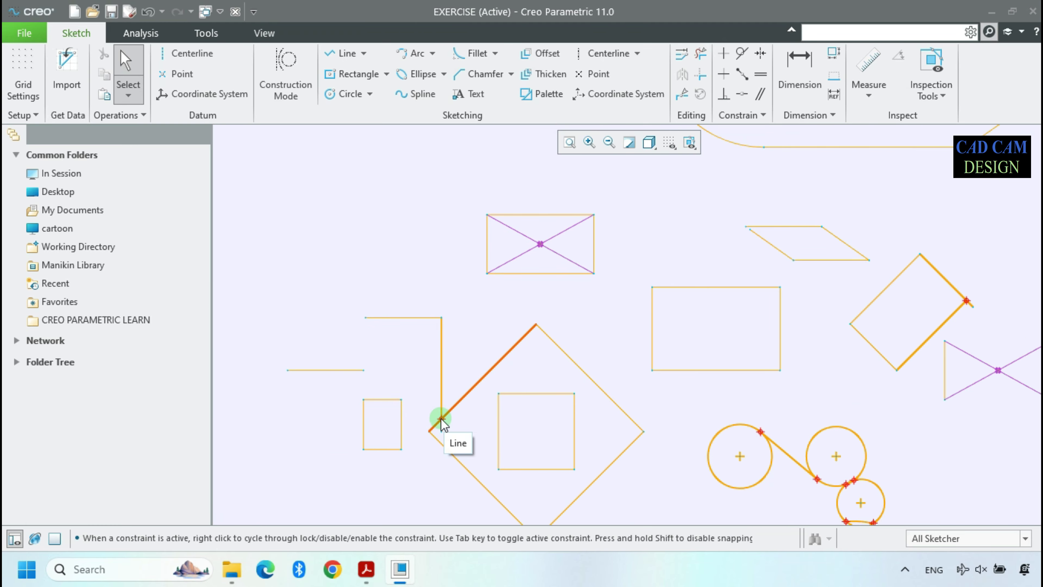
pyautogui.scroll(7, 441, 419)
pyautogui.scroll(-4, 691, 342)
pyautogui.scroll(3, 551, 345)
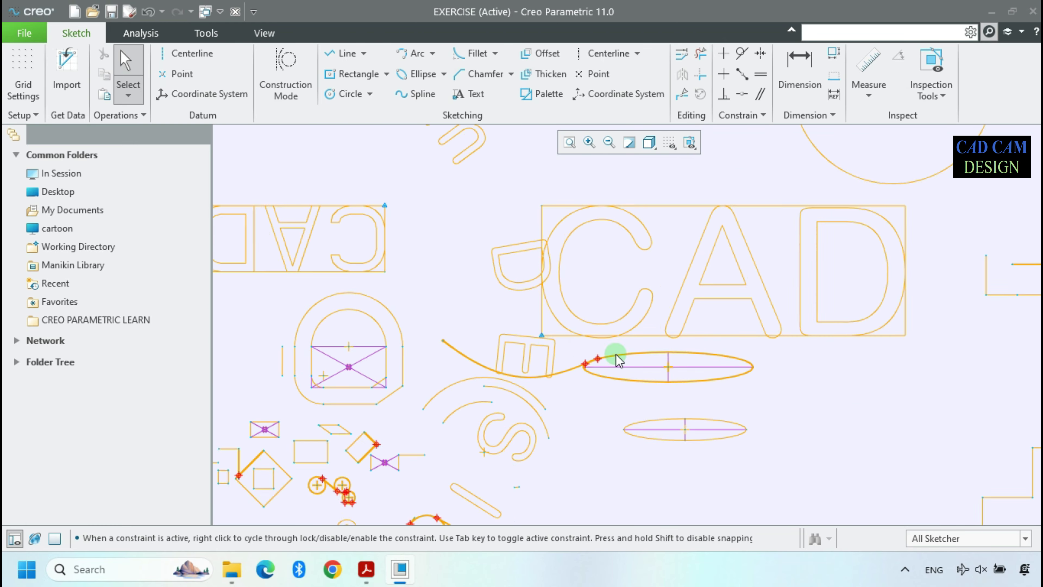
pyautogui.scroll(2, 817, 306)
pyautogui.scroll(-4, 934, 297)
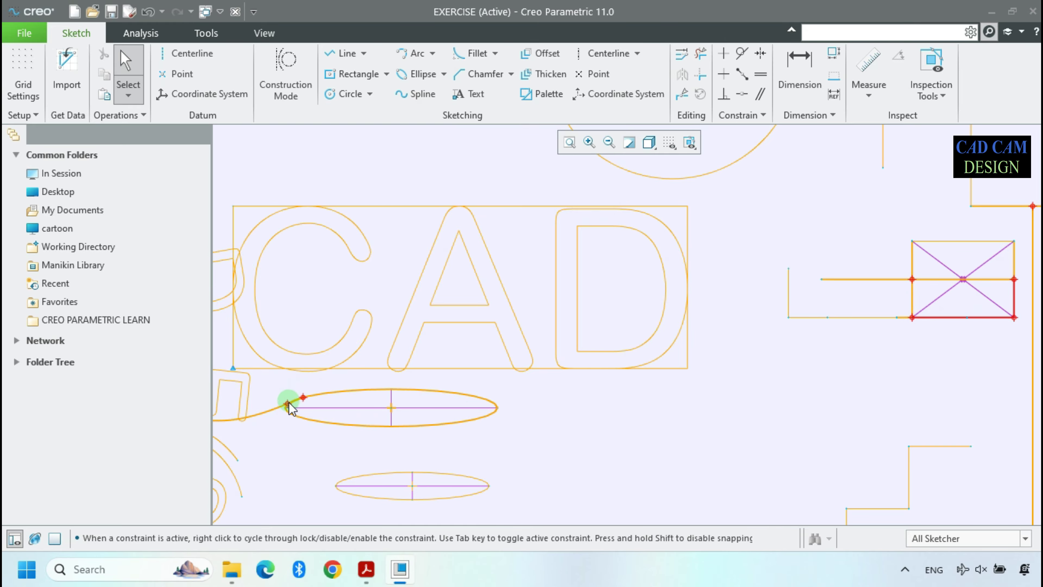
pyautogui.scroll(3, 289, 401)
pyautogui.scroll(-3, 677, 325)
pyautogui.click(942, 101)
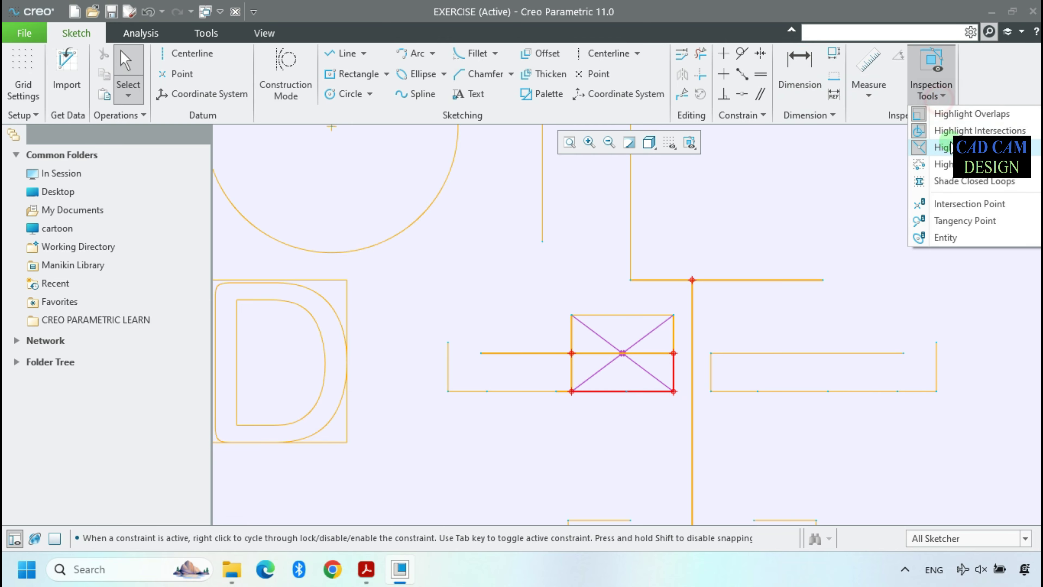
pyautogui.scroll(4, 899, 310)
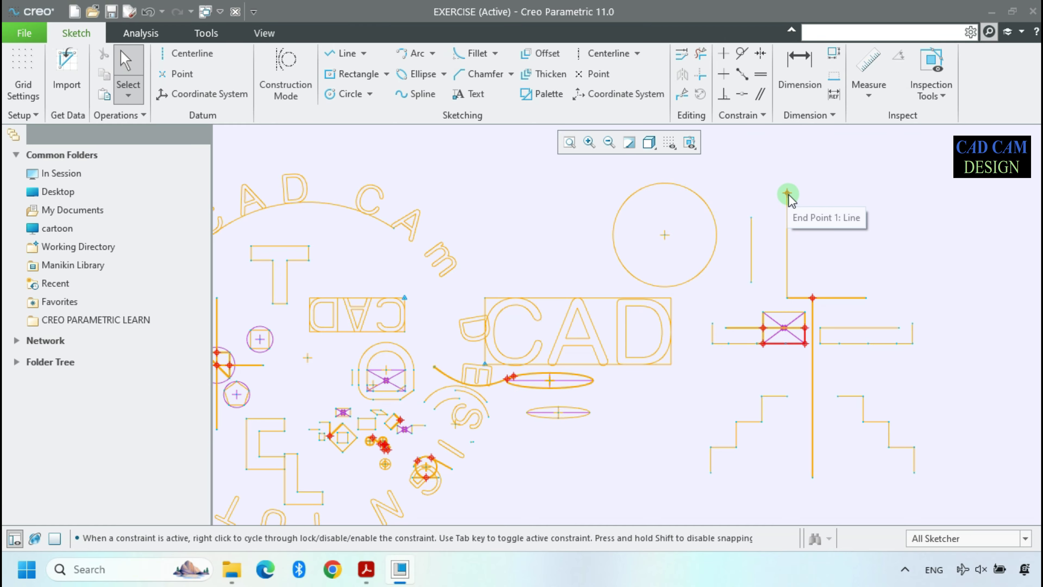
# Turn on the highlighting of open ends and the shading of closed loops
pyautogui.click(939, 99)
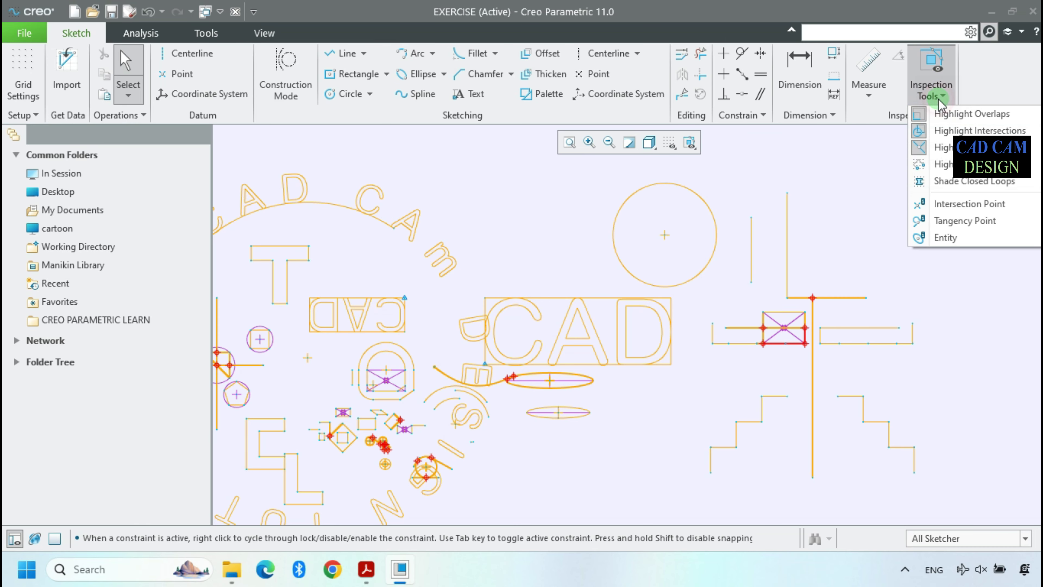
pyautogui.click(940, 166)
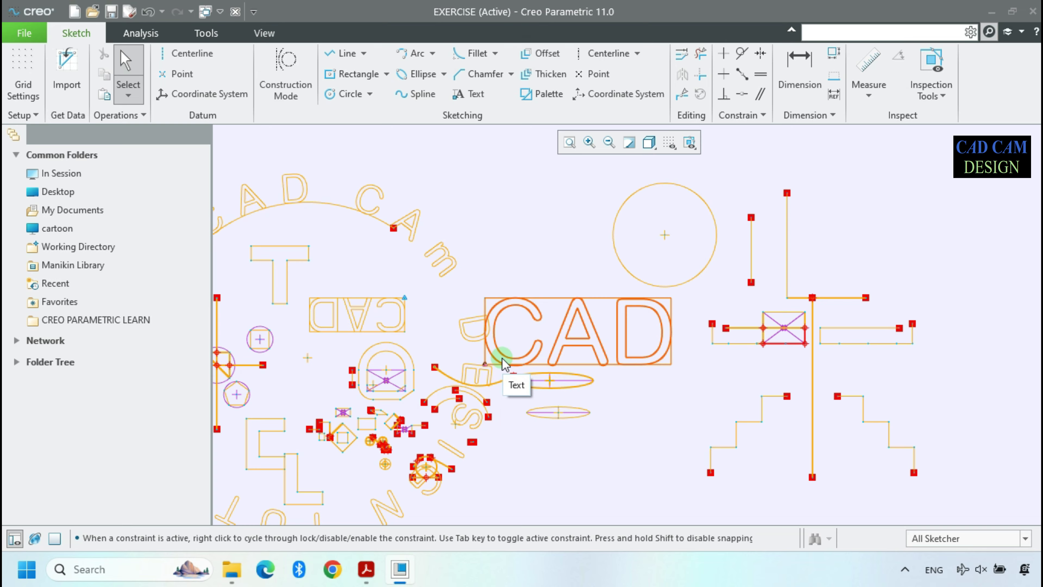
pyautogui.click(929, 100)
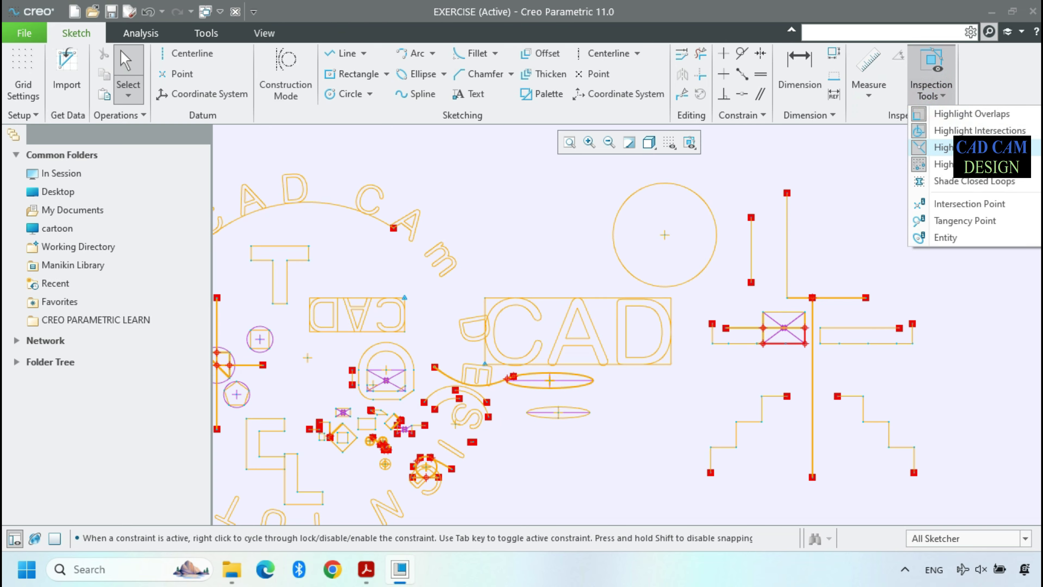
pyautogui.click(968, 188)
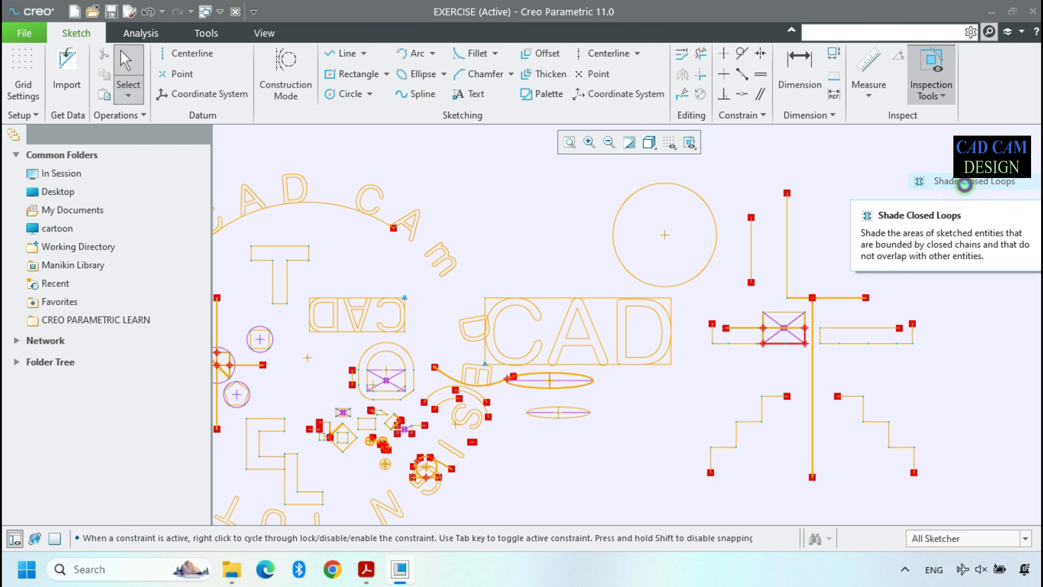
# Examine the shaded closed loops across the sketch, including the large circle, the T and L profiles, and the ellipses
pyautogui.scroll(-3, 657, 402)
pyautogui.scroll(2, 659, 402)
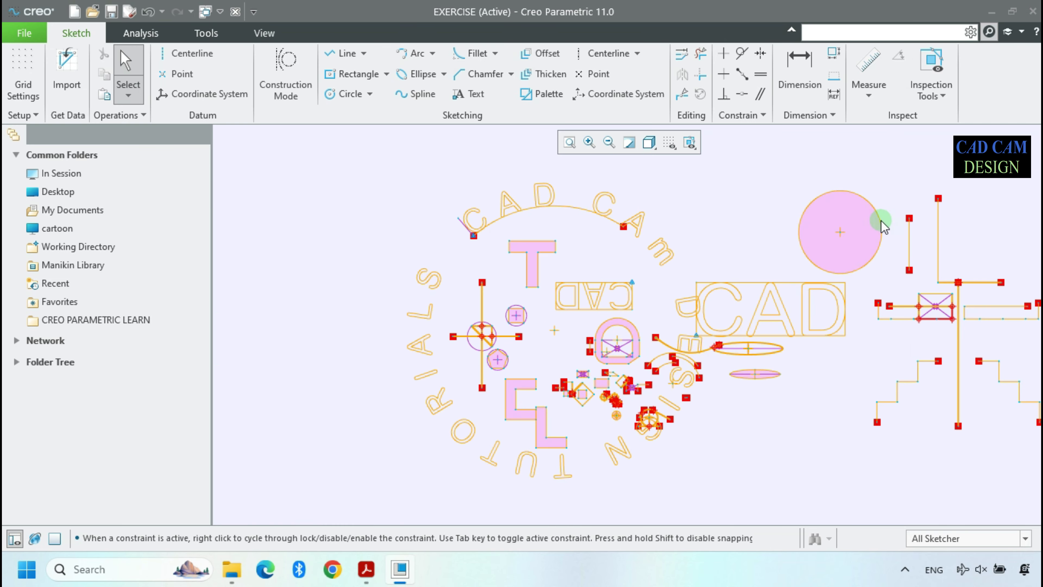
pyautogui.scroll(3, 943, 300)
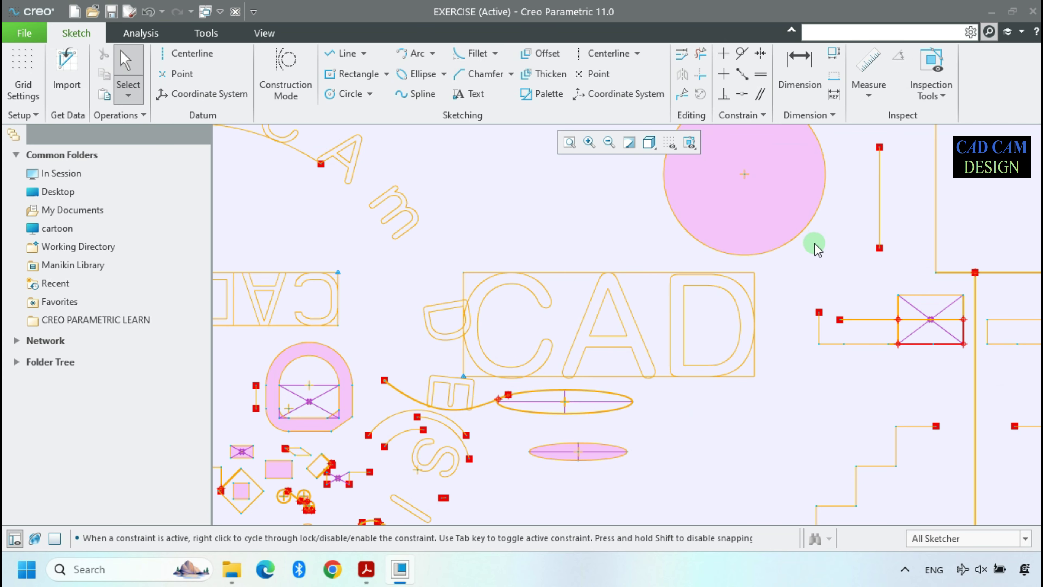
pyautogui.scroll(-2, 846, 284)
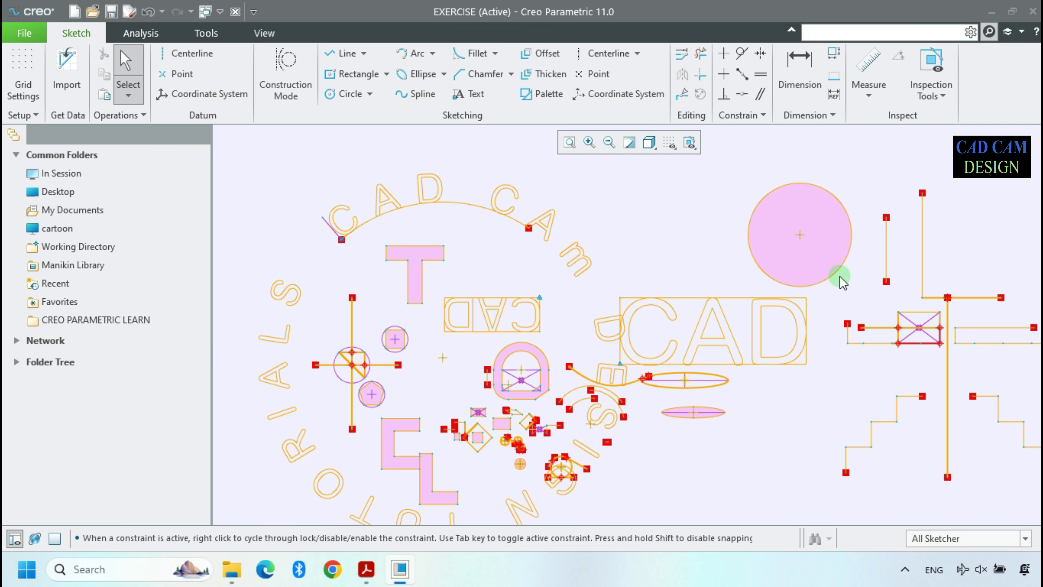
# Turn the shading of closed loops off and back on to compare closed areas with the open sketch entities
pyautogui.click(941, 104)
pyautogui.click(936, 188)
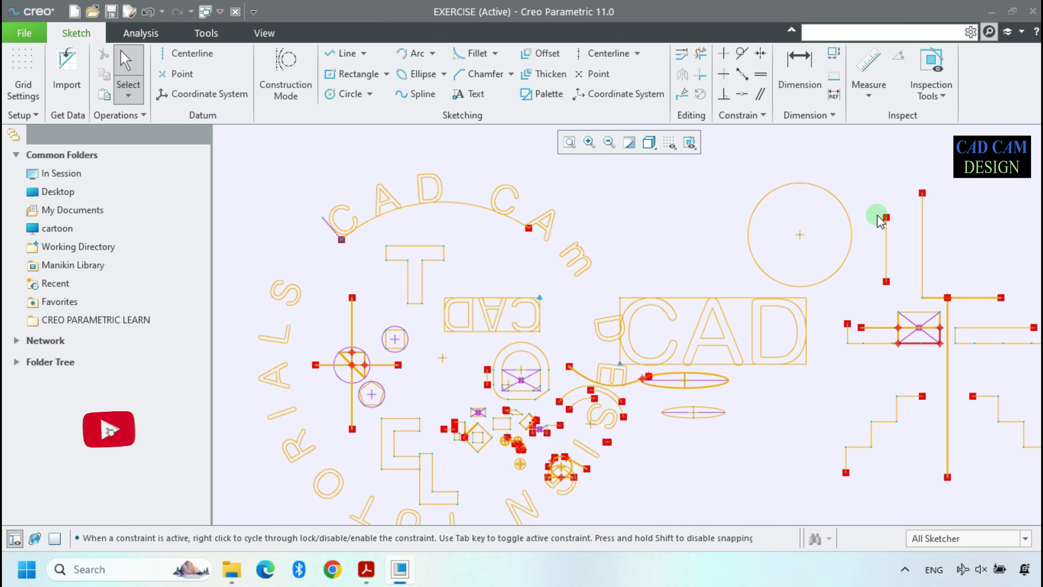
pyautogui.click(944, 103)
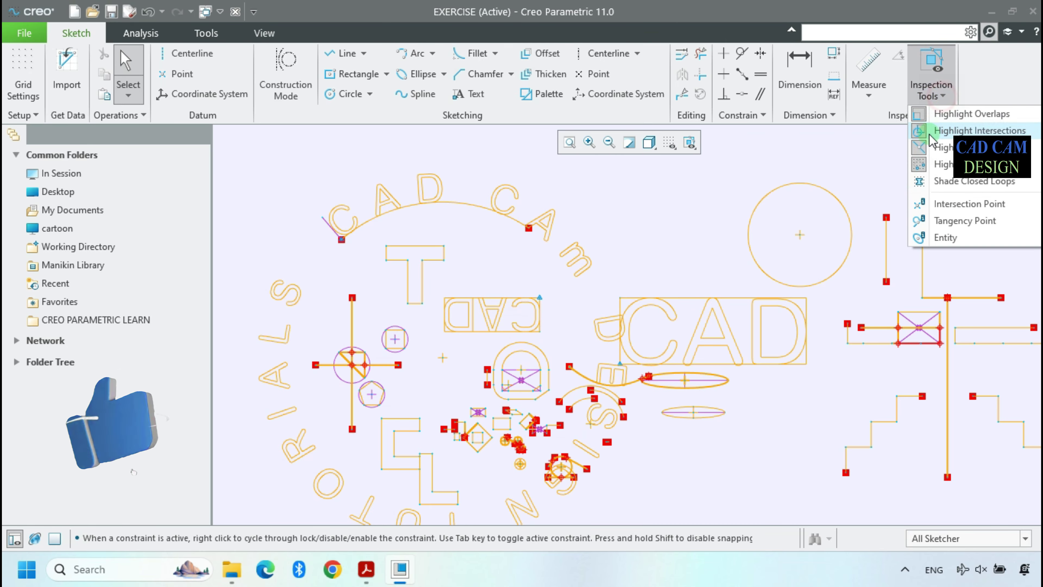
pyautogui.click(939, 181)
pyautogui.scroll(2, 882, 238)
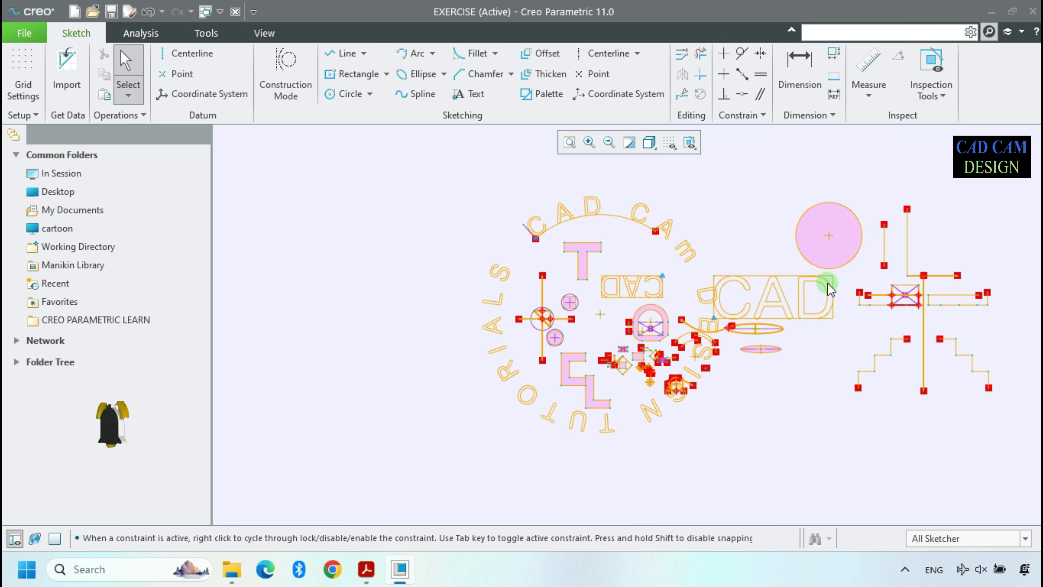
pyautogui.scroll(-1, 711, 297)
pyautogui.moveTo(884, 289); pyautogui.dragTo(817, 293, button='middle')
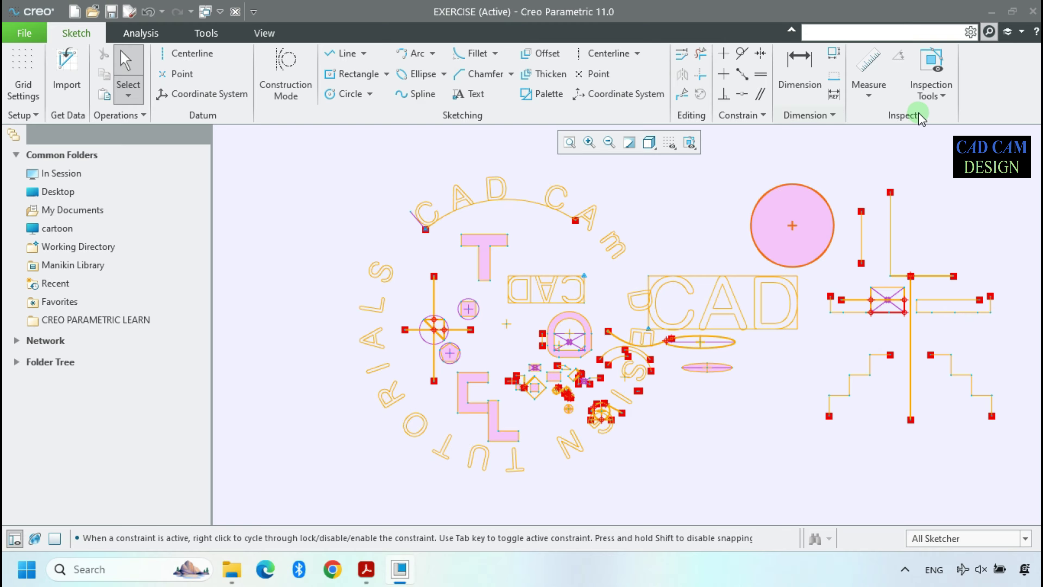
pyautogui.click(941, 104)
pyautogui.click(944, 103)
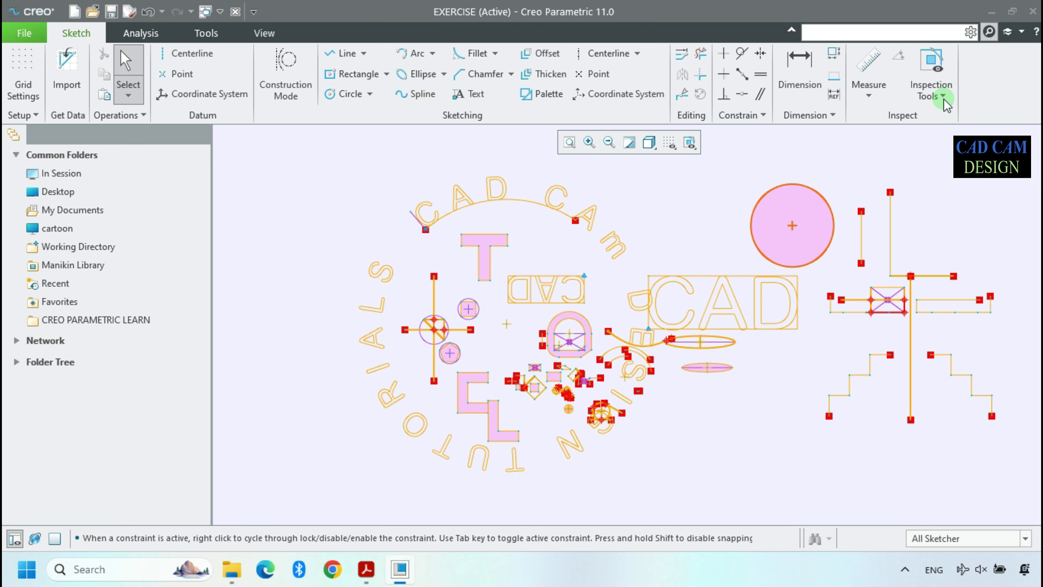